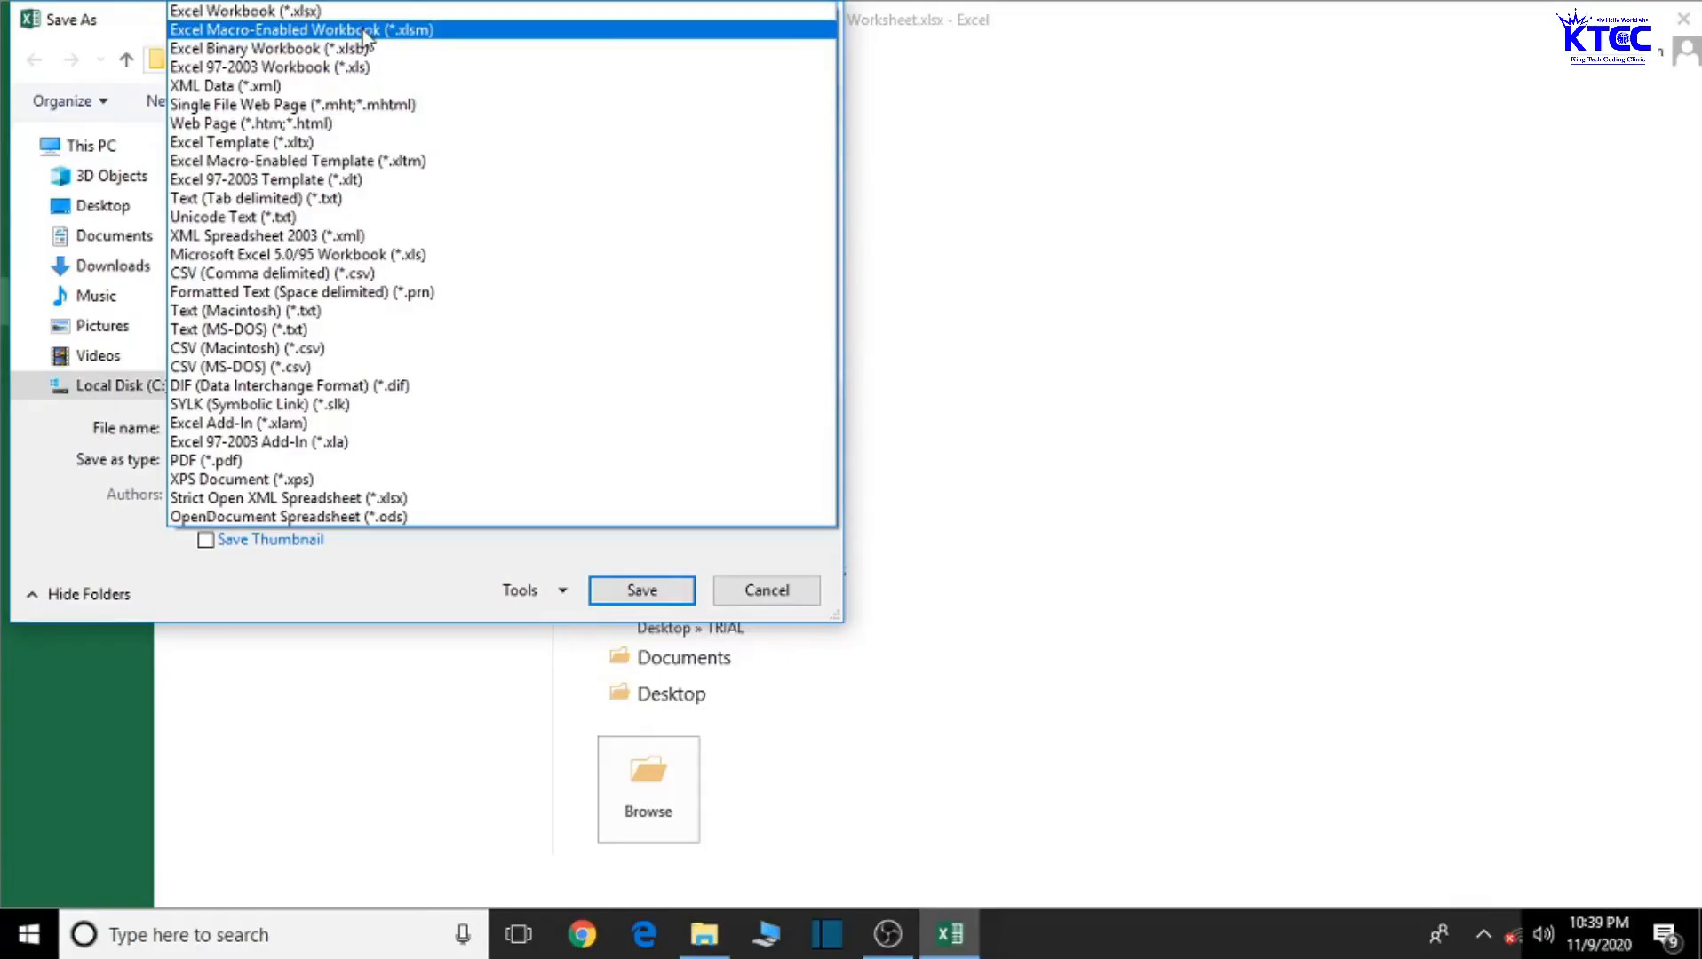
Step: Save the workbook as the macro-enabled file SMS TRAINING.xlsm in the SMS TRAINING folder and close it
left_click(363, 29)
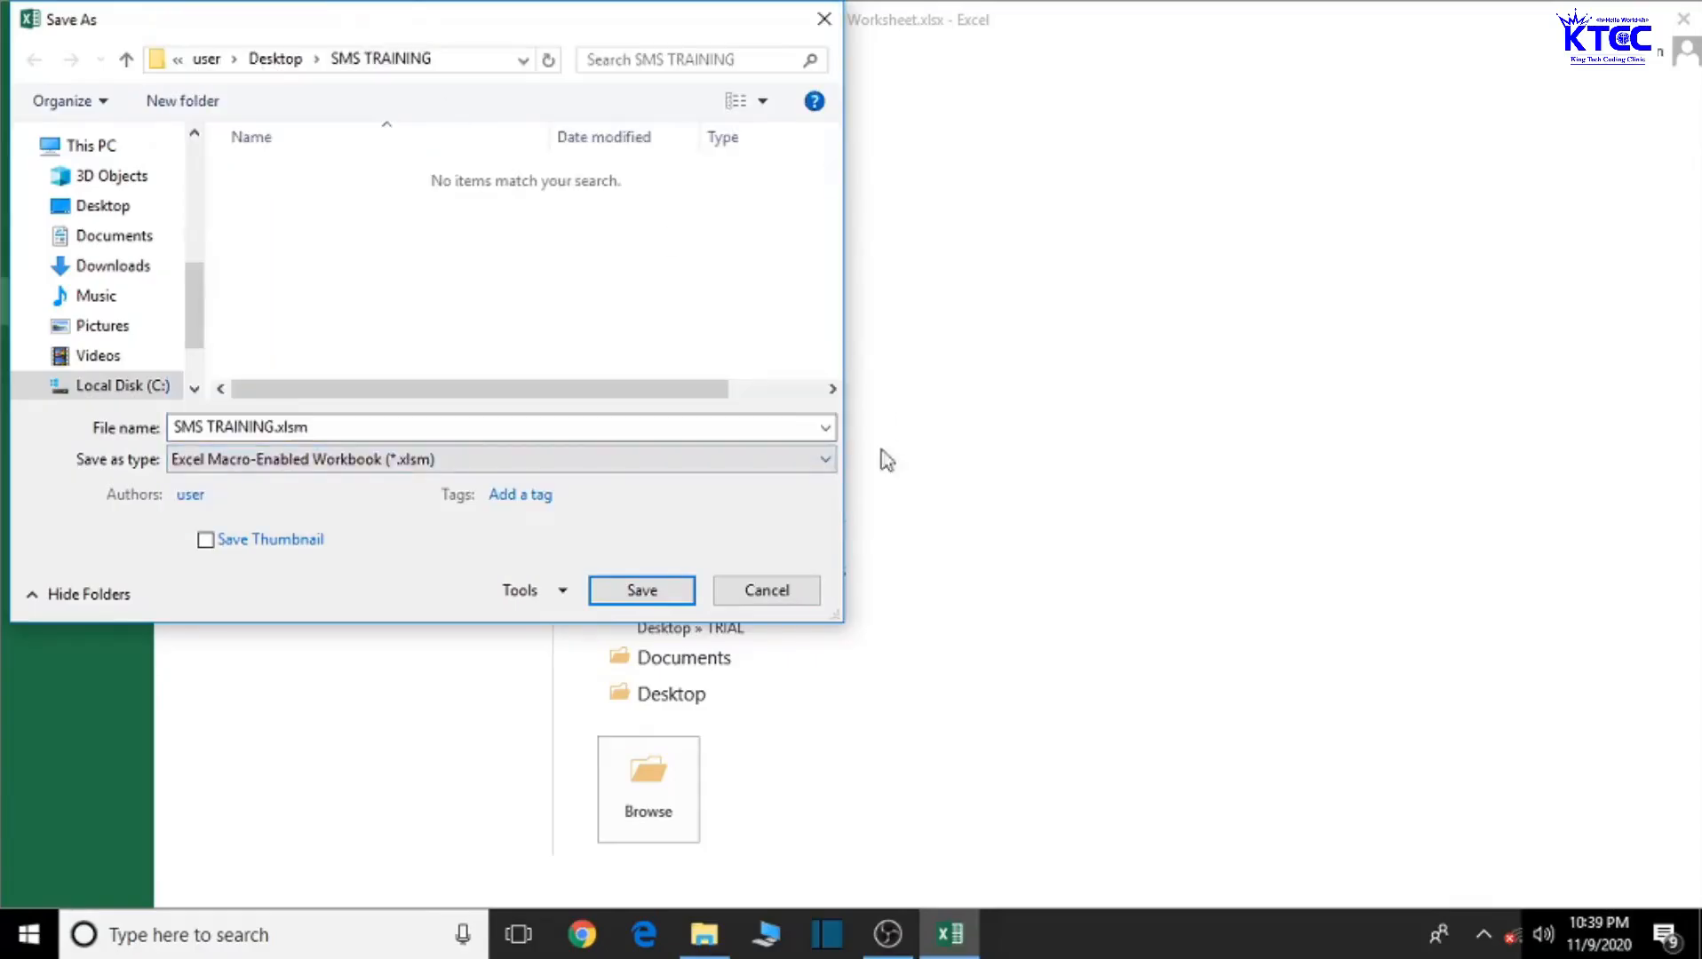
left_click(644, 591)
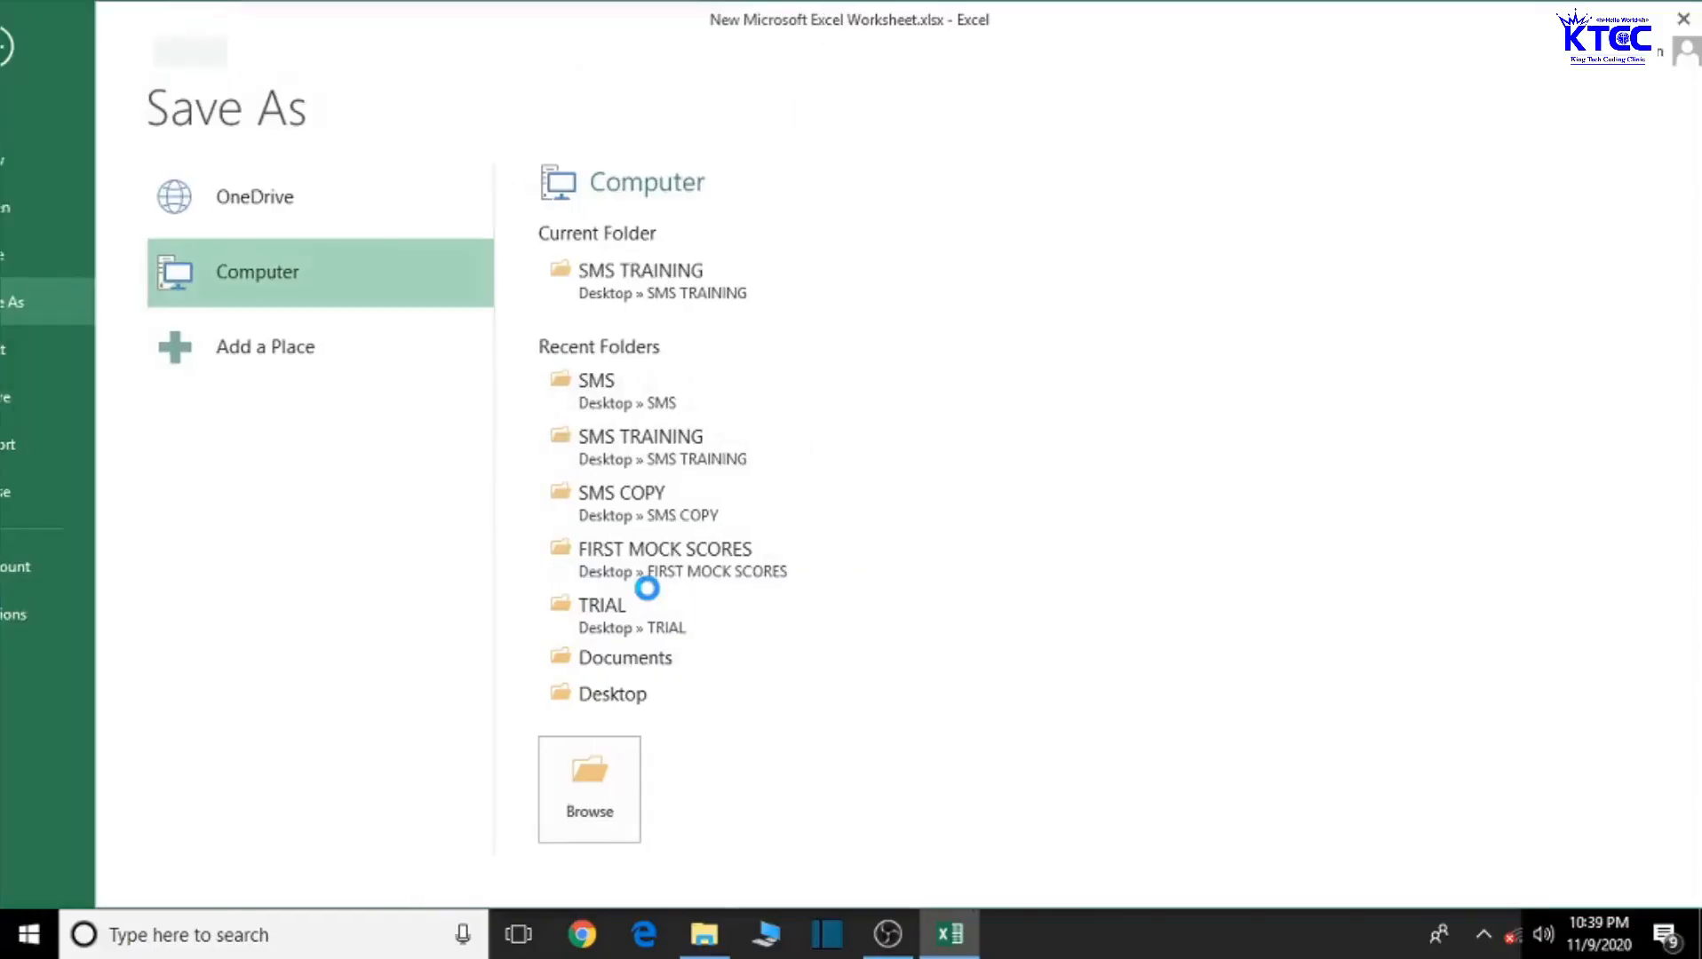
left_click(1685, 20)
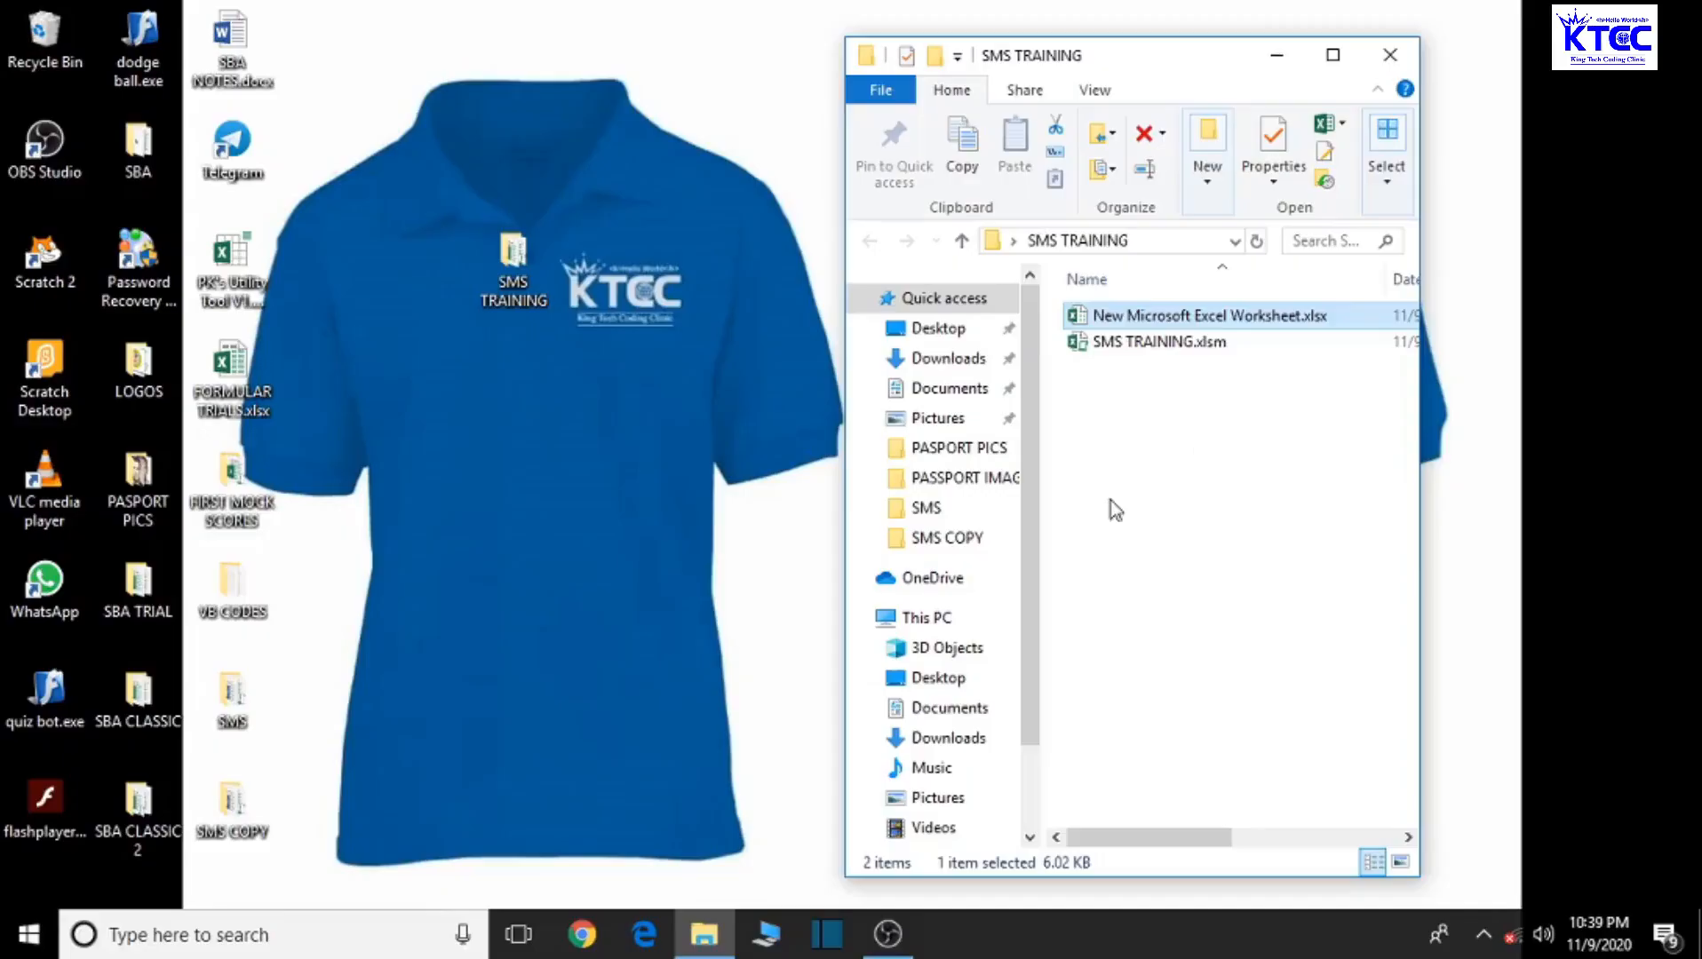
Step: Delete New Microsoft Excel Worksheet.xlsx from the SMS TRAINING folder and open SMS TRAINING.xlsm
right_click(1133, 320)
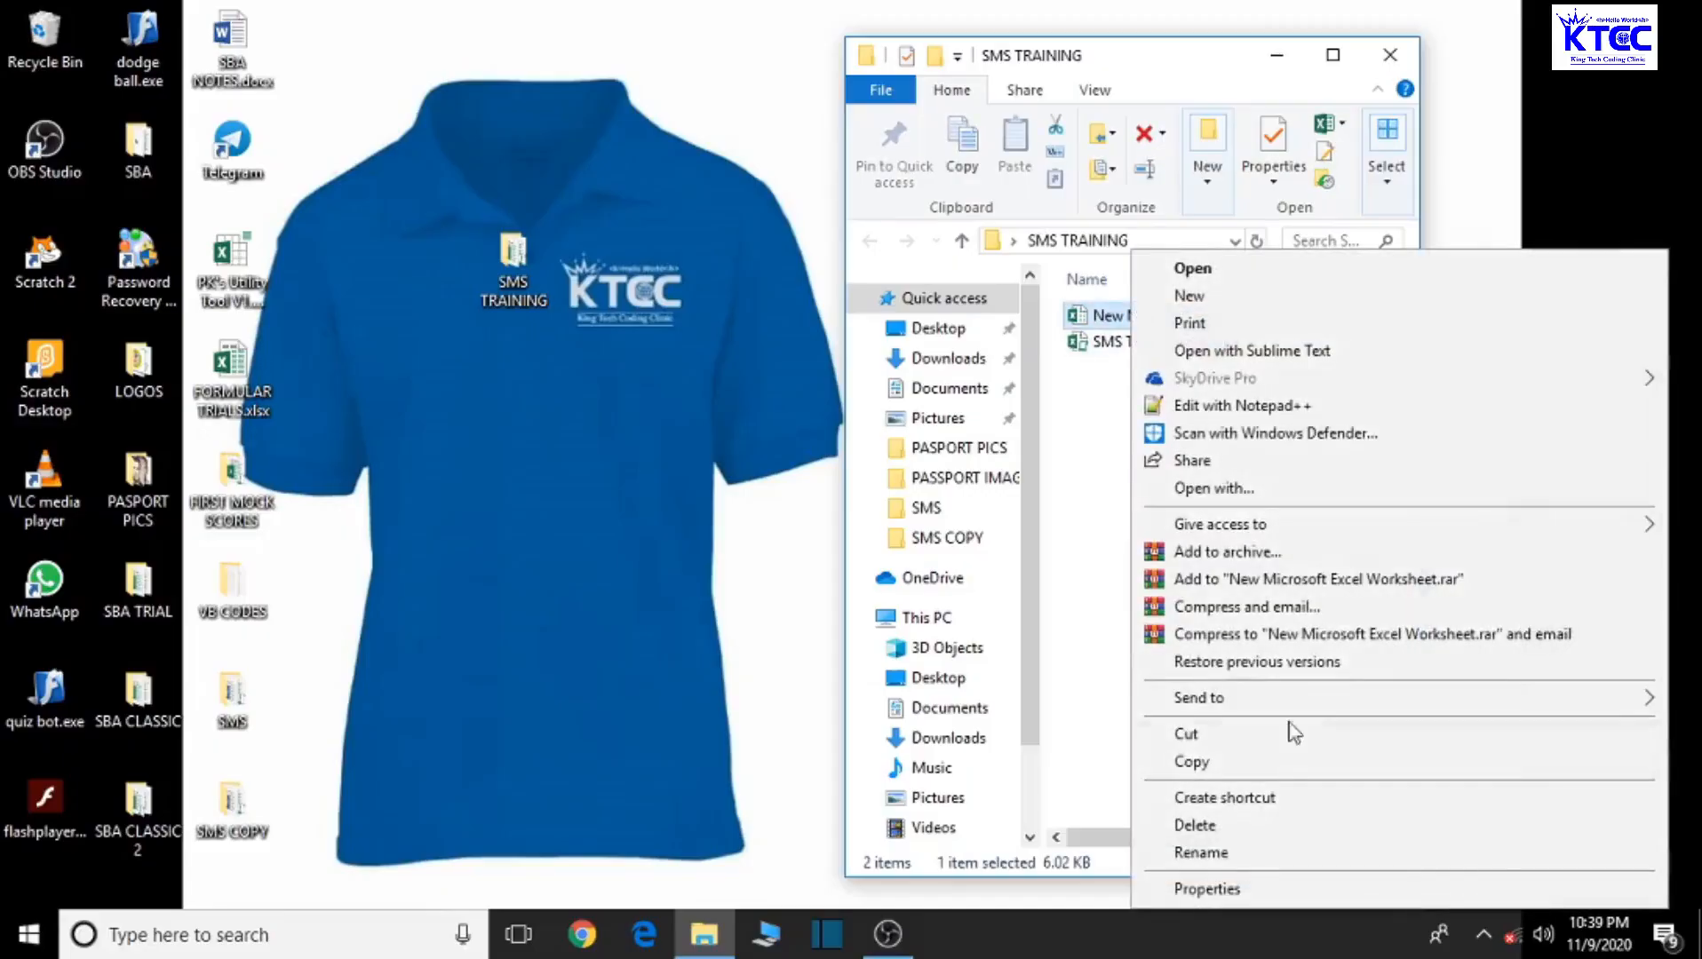
left_click(1215, 827)
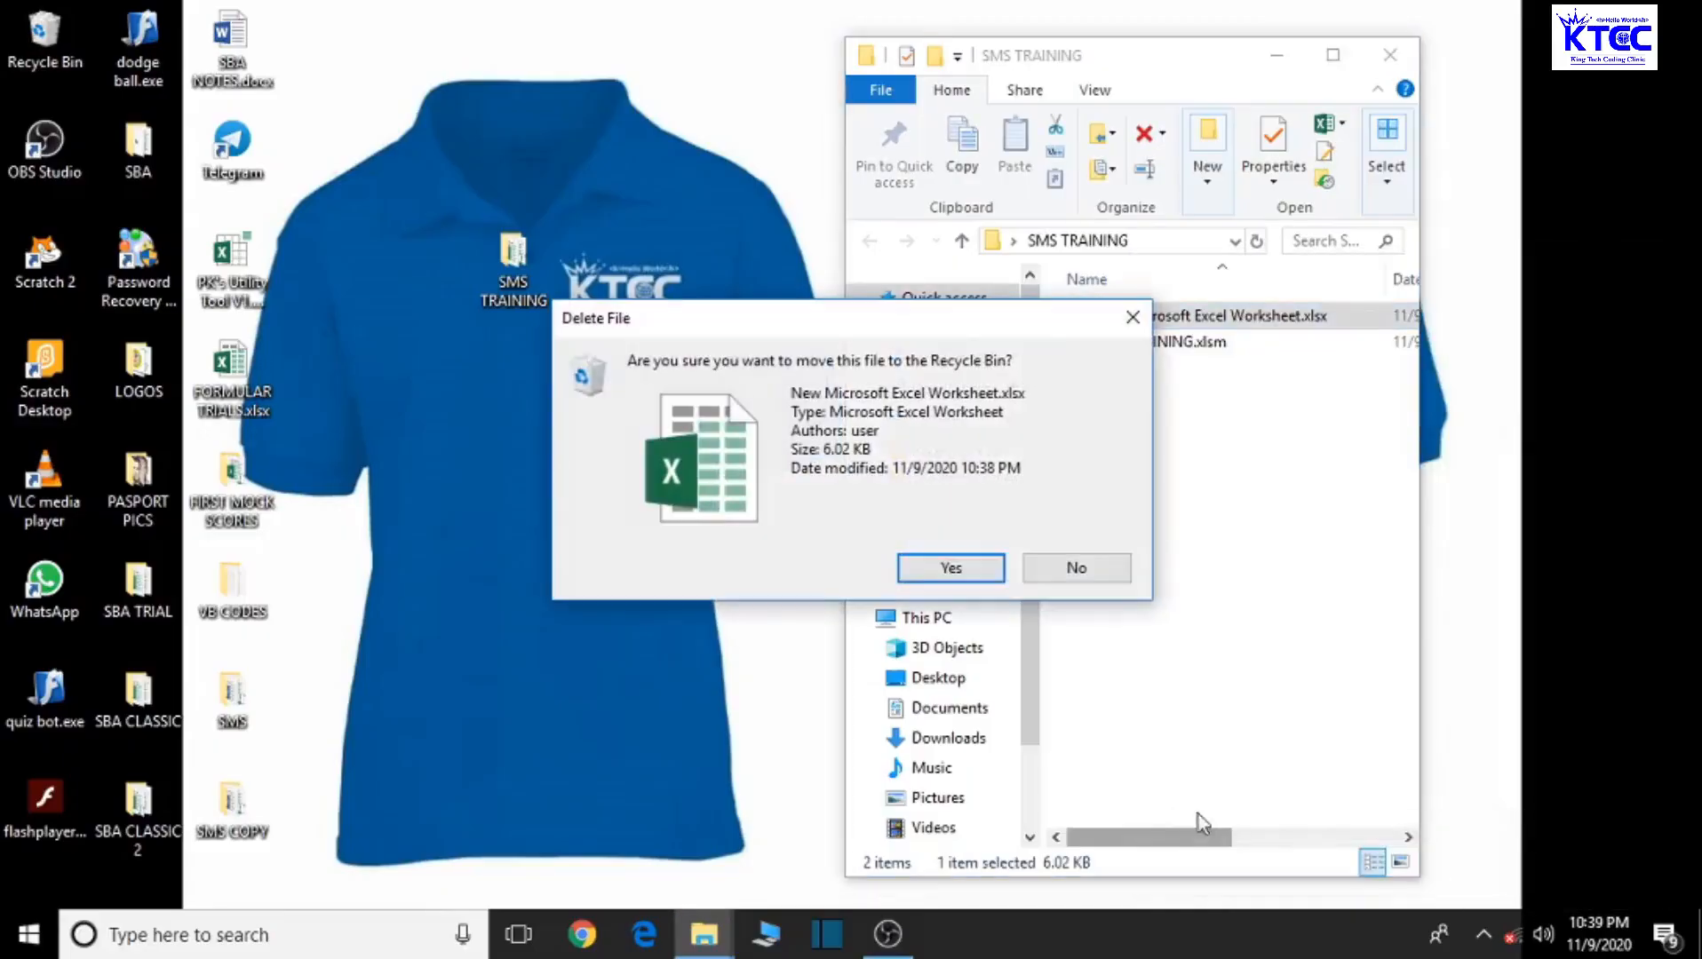
left_click(948, 570)
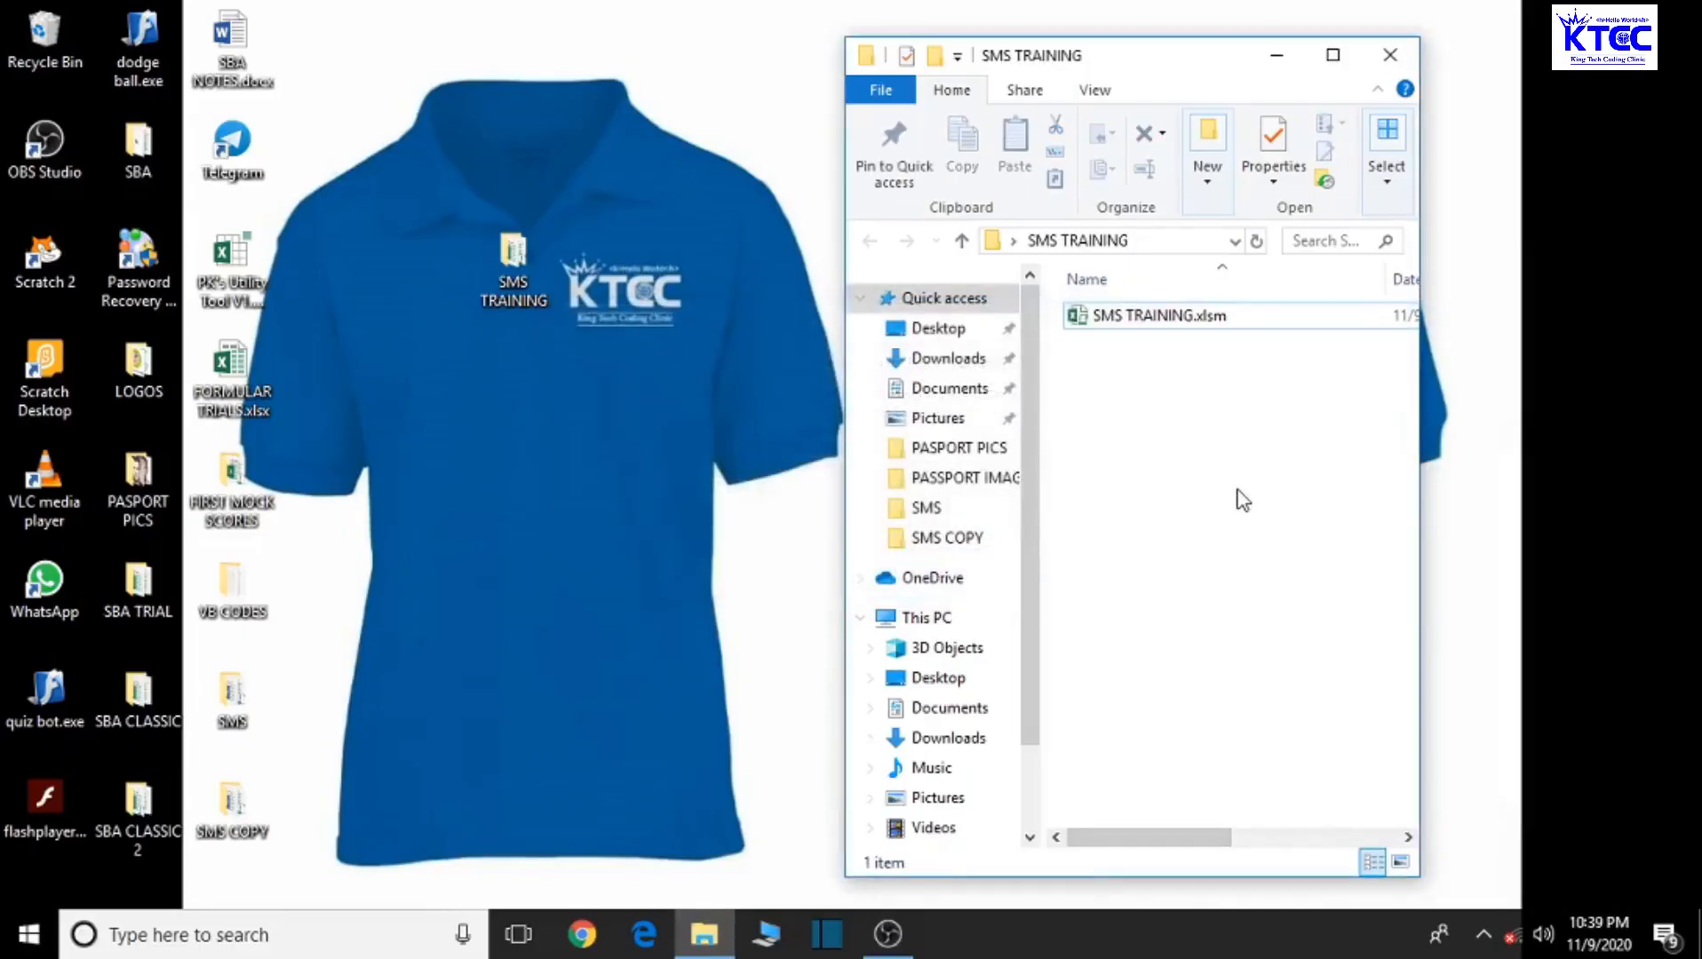
double_click(1092, 317)
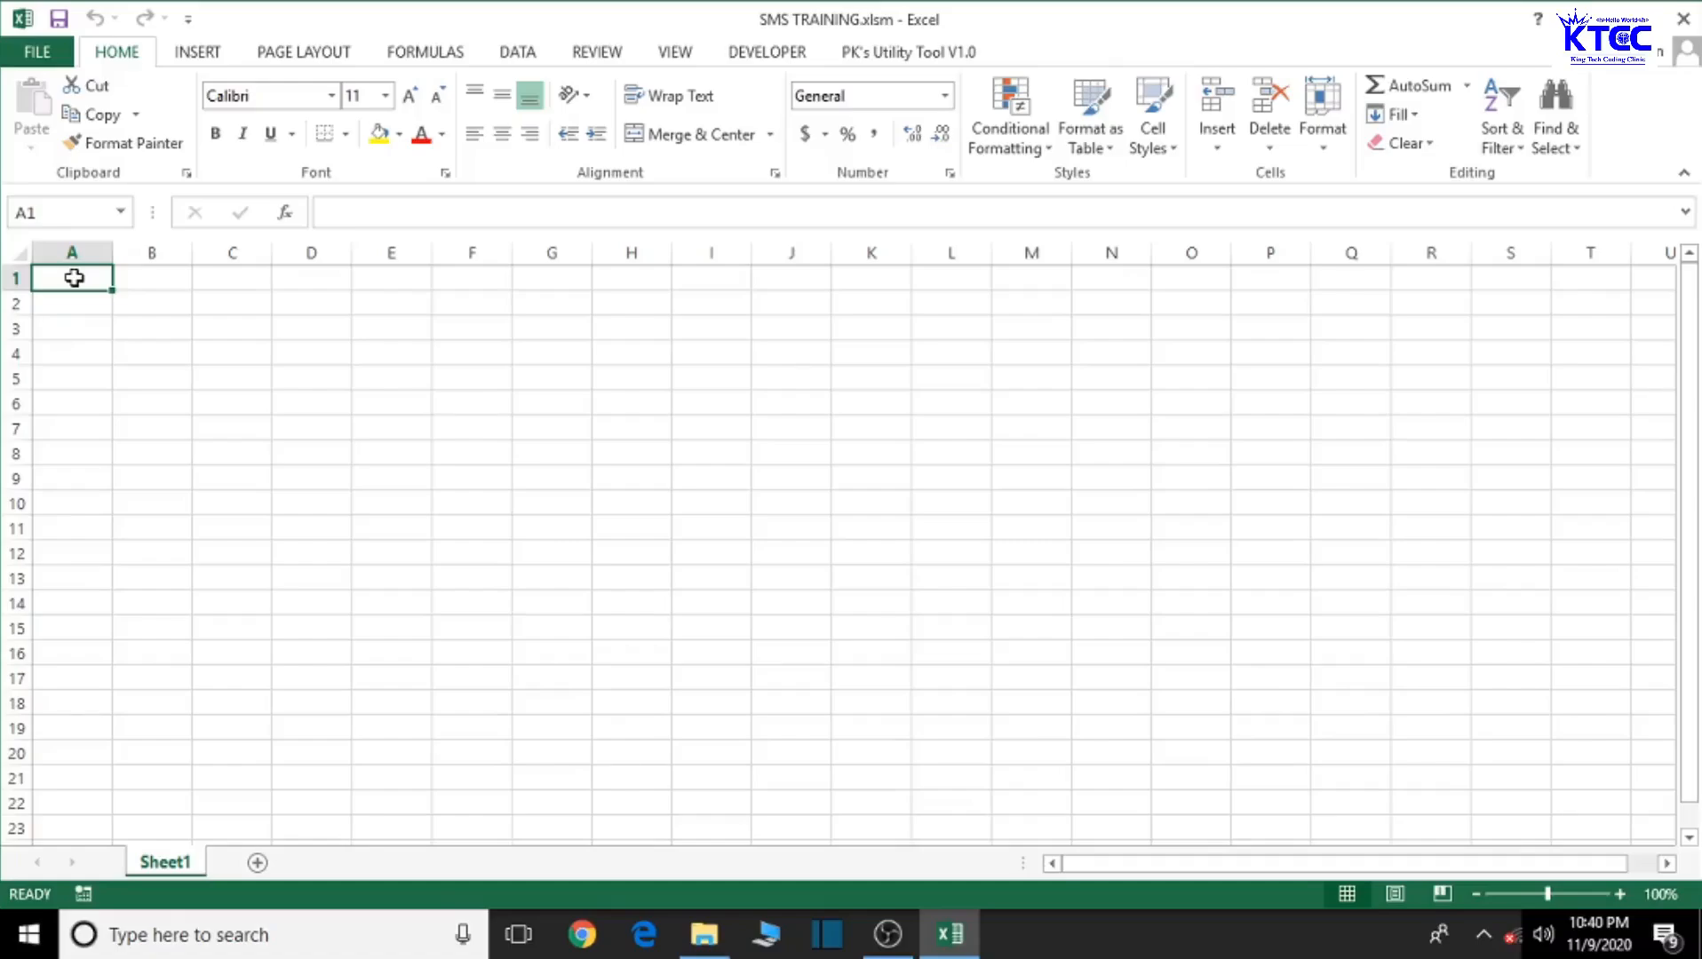
Step: Hide row 1 and column A of the worksheet
left_click(10, 278)
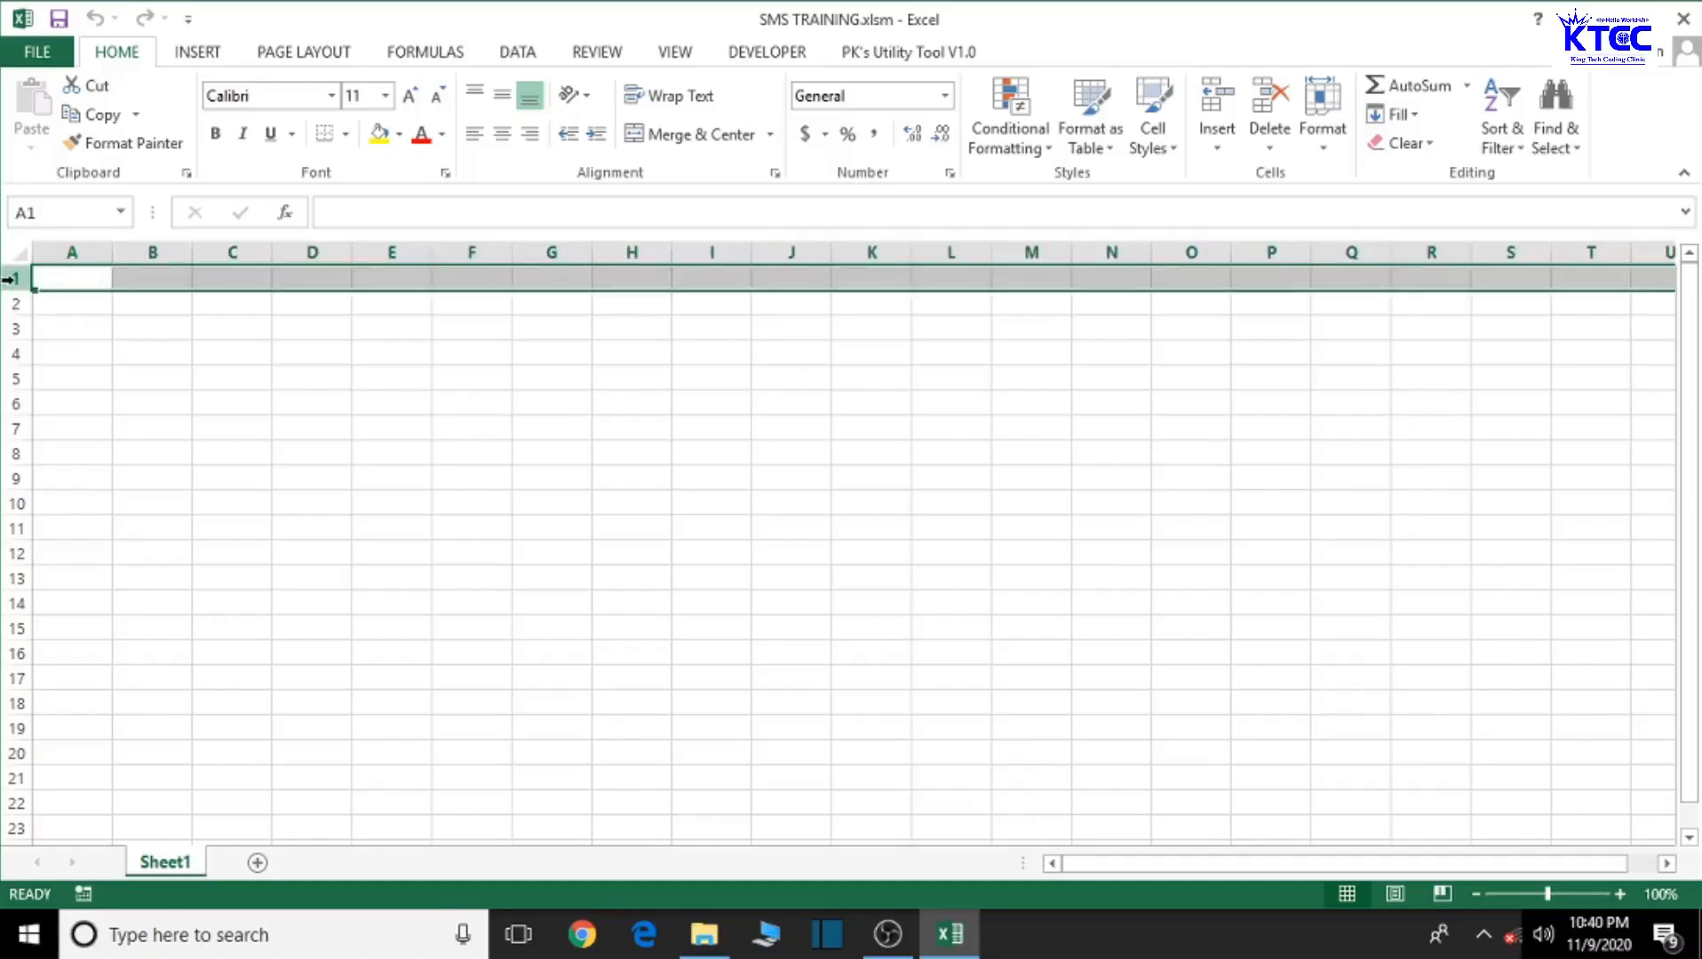
right_click(10, 279)
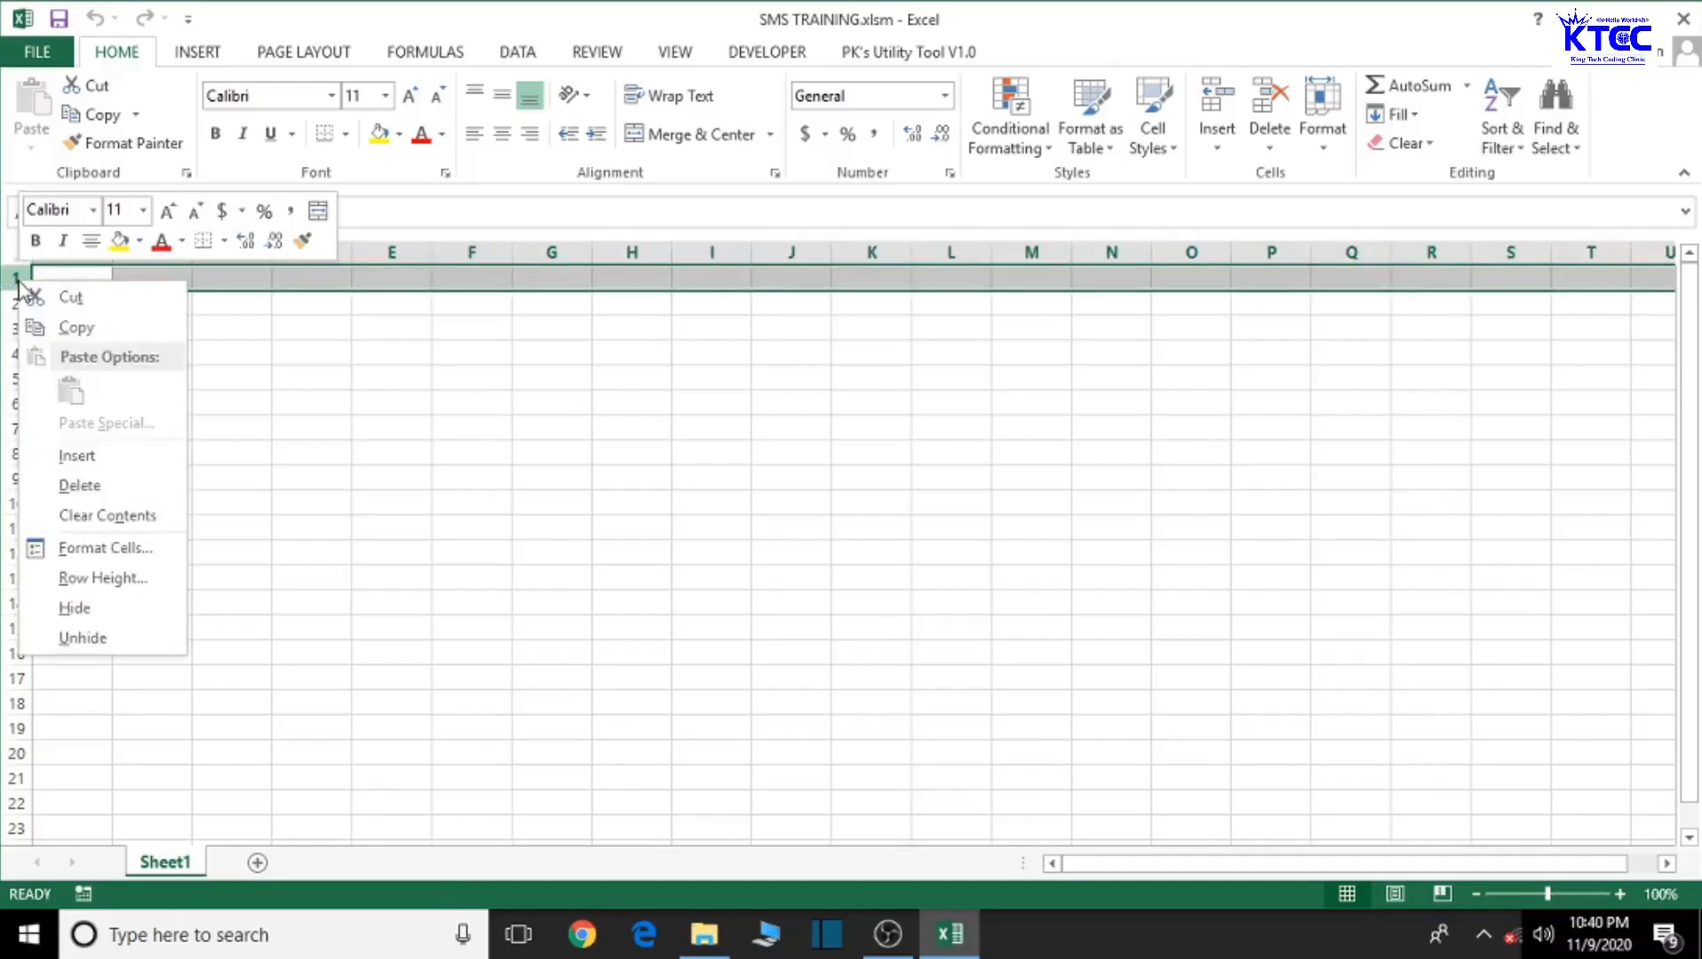
left_click(114, 607)
left_click(84, 252)
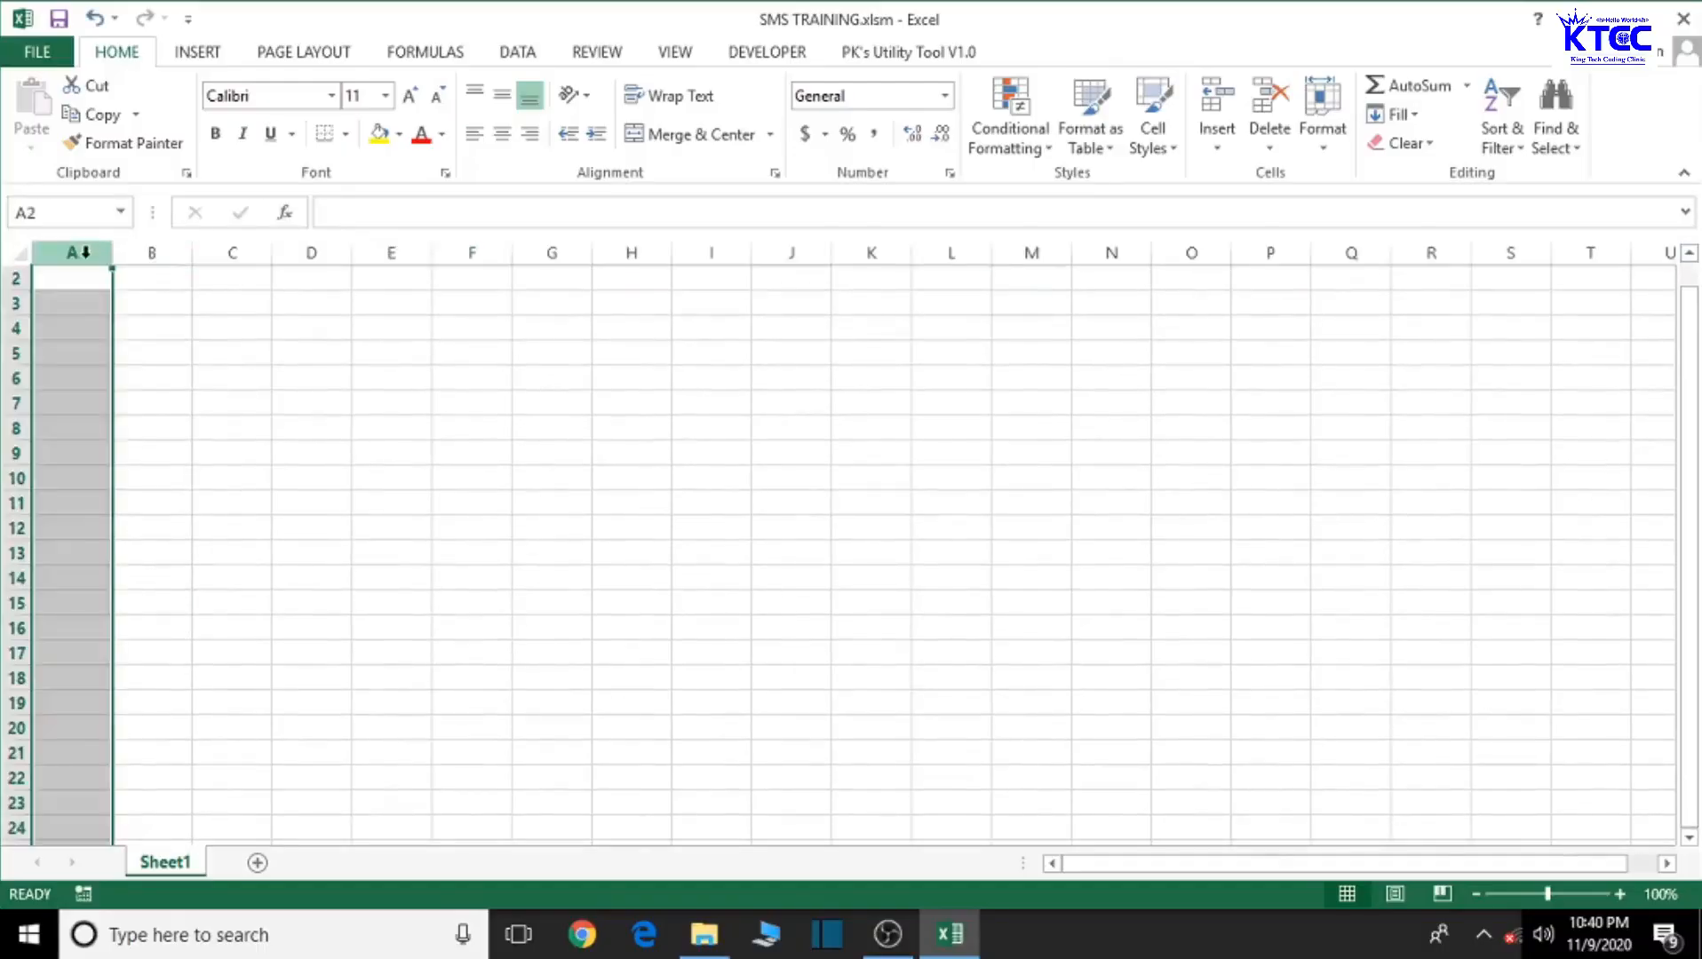
right_click(85, 254)
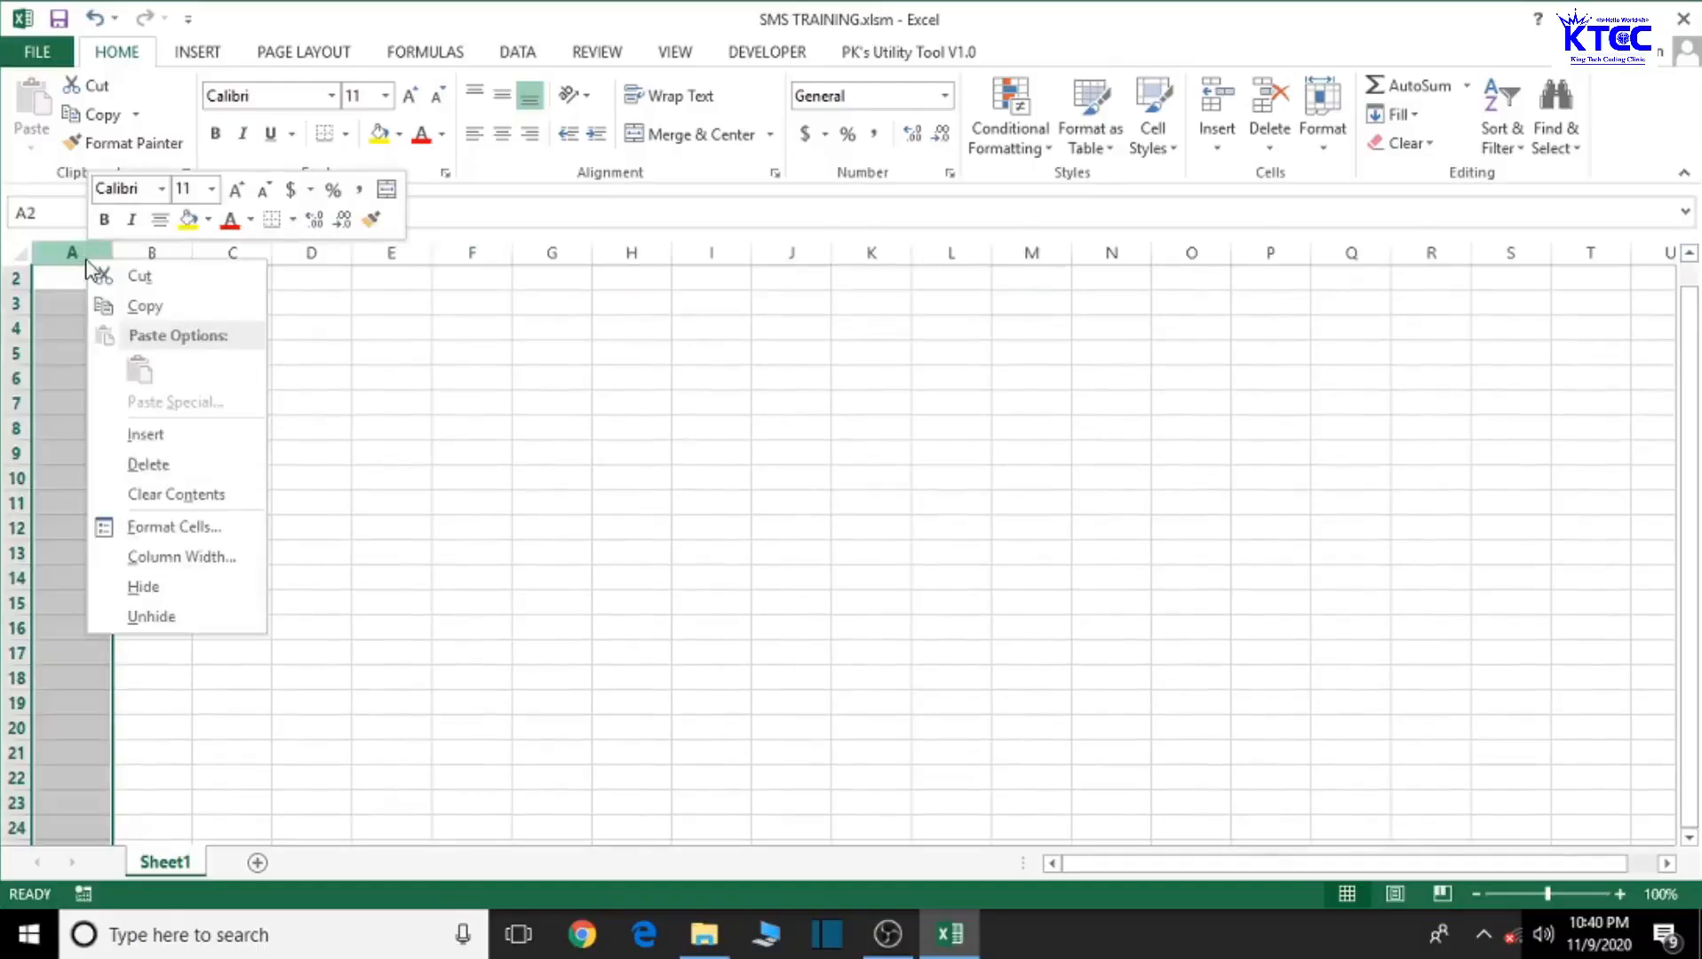
left_click(169, 586)
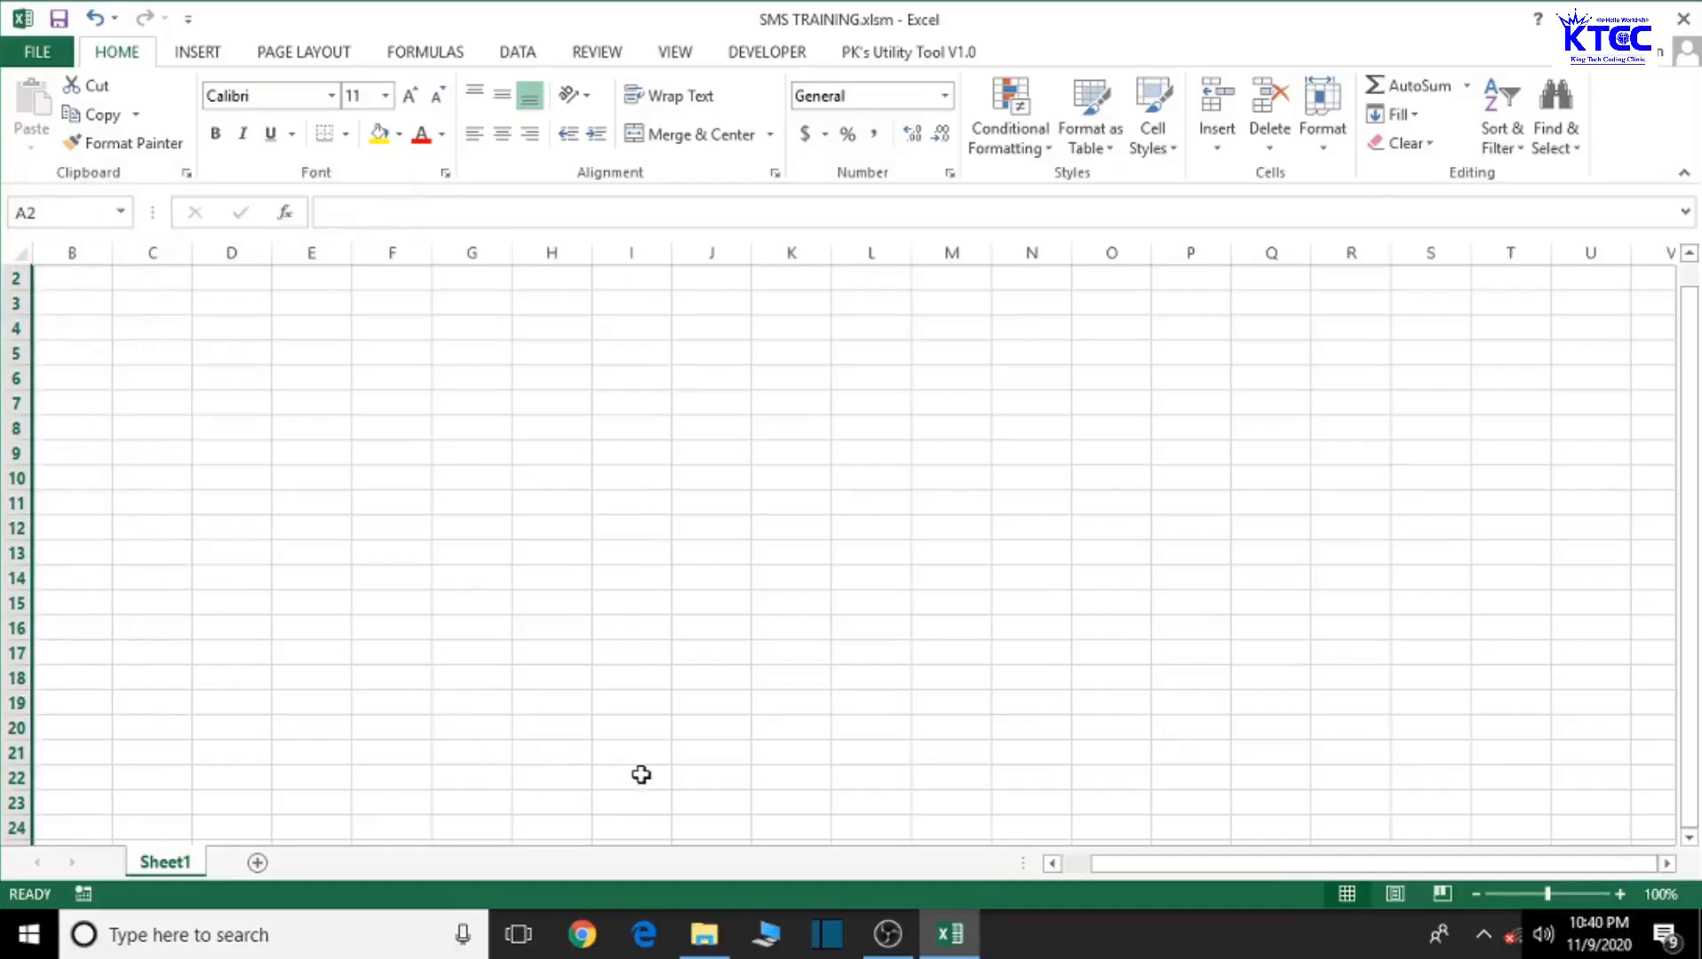
Step: Rename Sheet1 as HOME
double_click(182, 864)
key("BackSpace")
type("HOME")
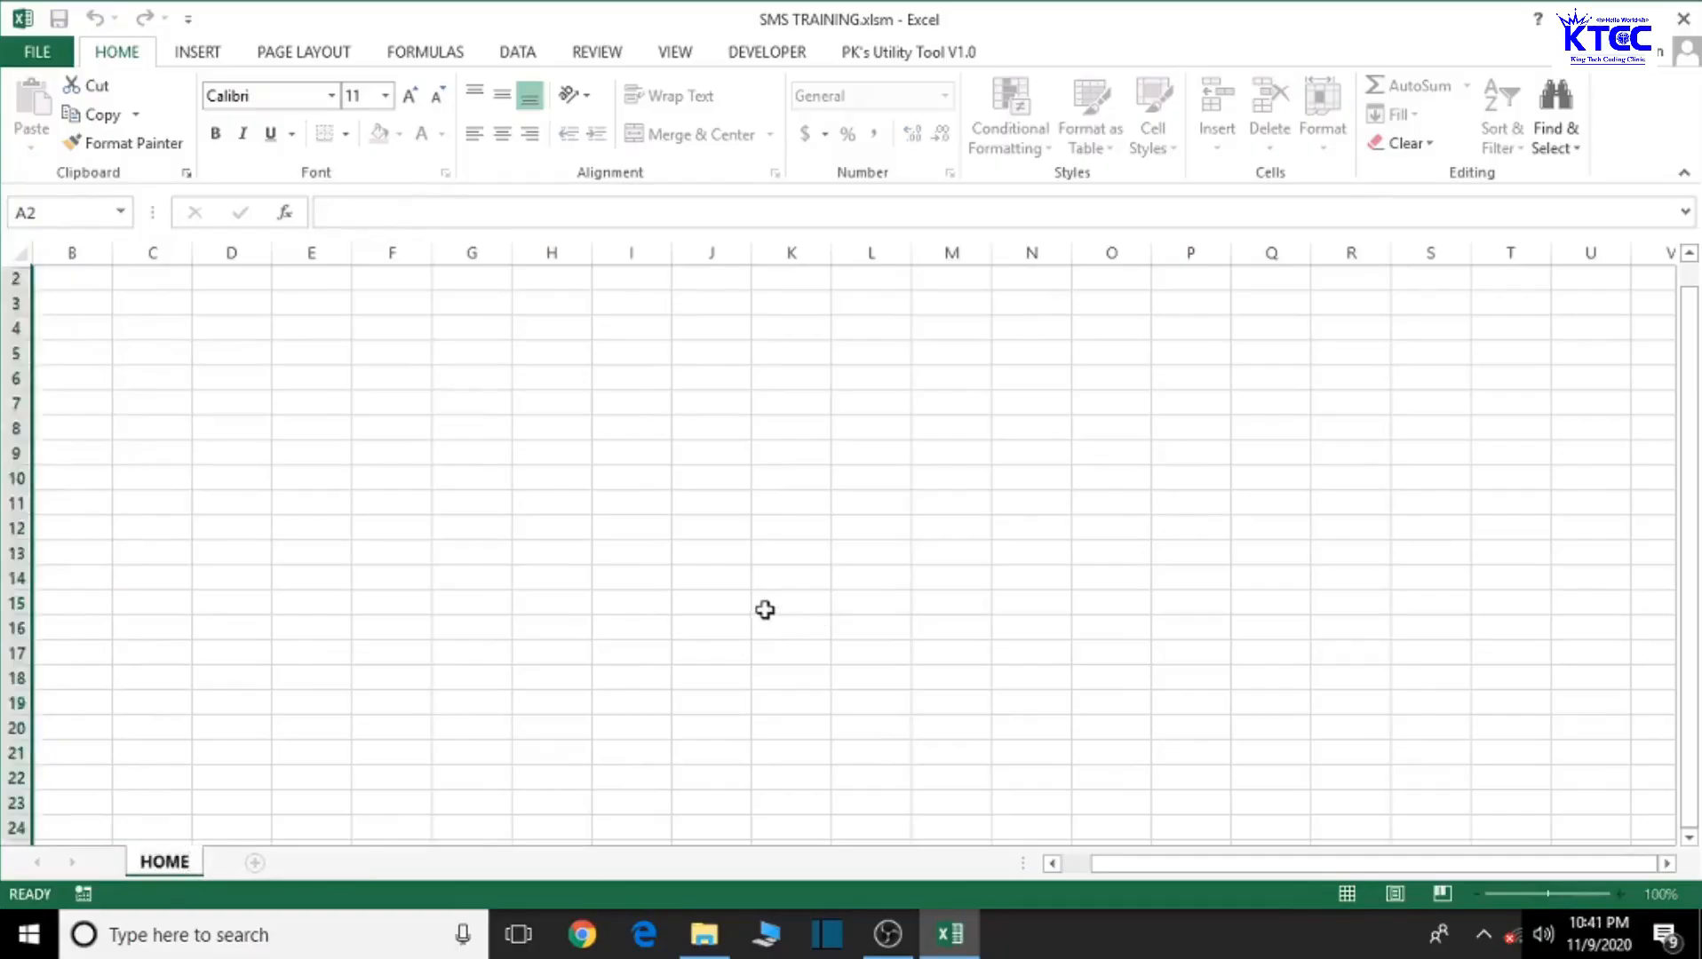
left_click(764, 611)
Step: Set the HOME sheet's tab color to the black theme color
right_click(160, 864)
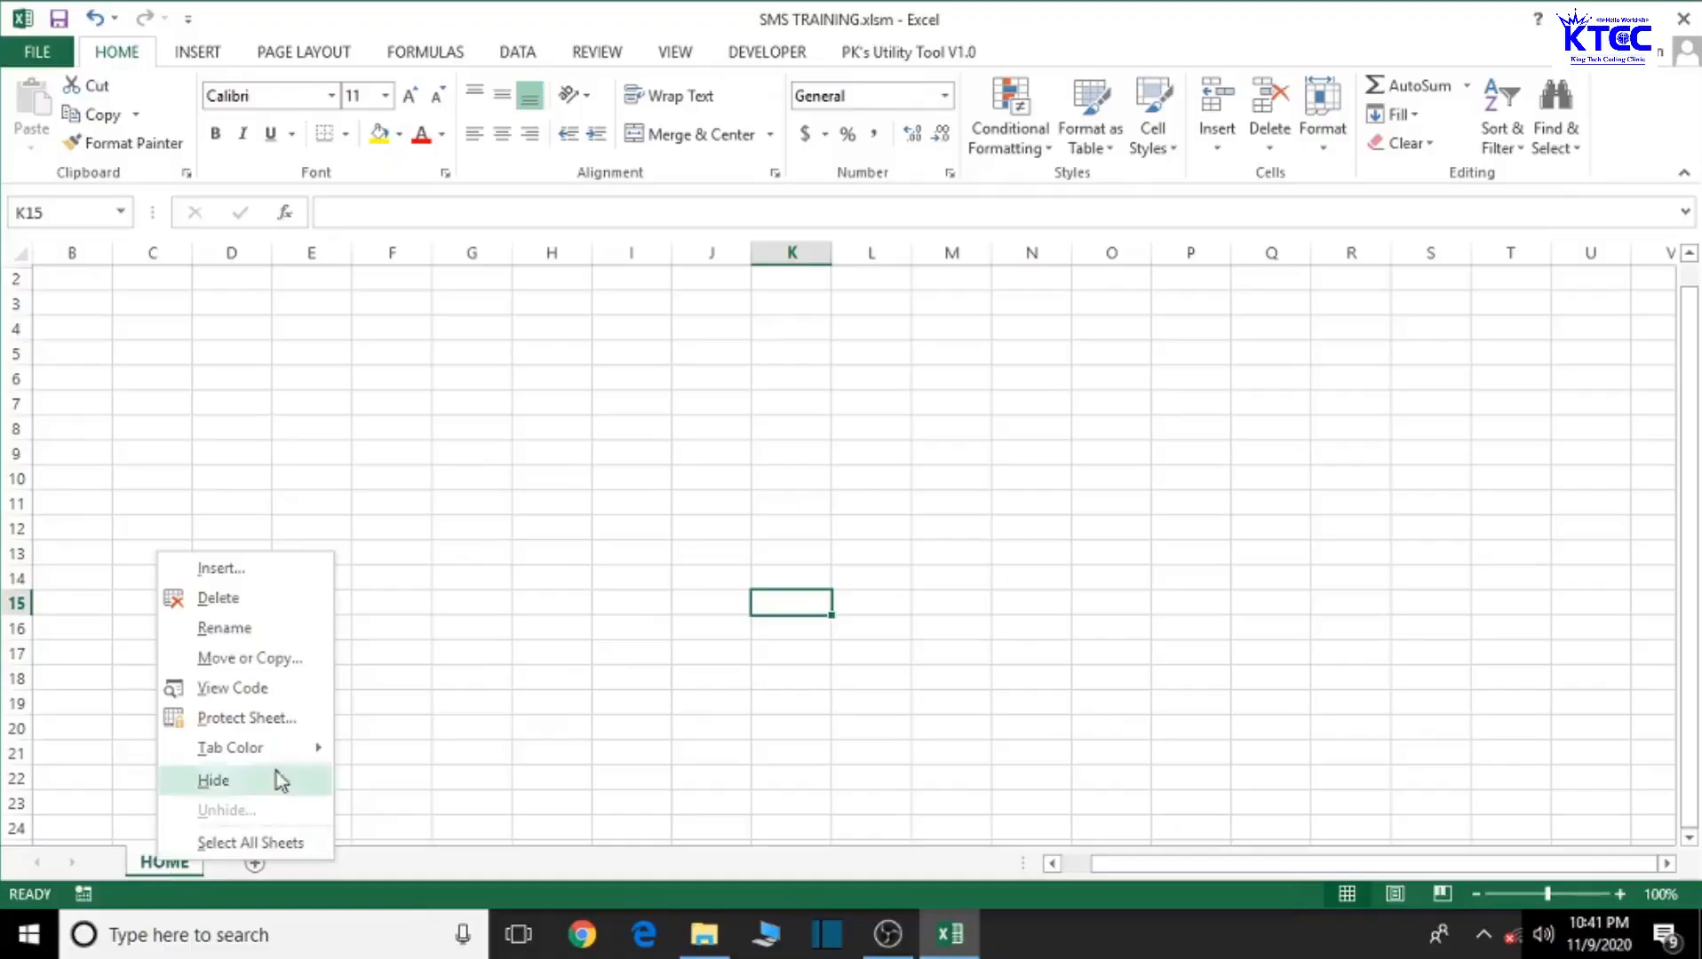
mouse_move(279, 755)
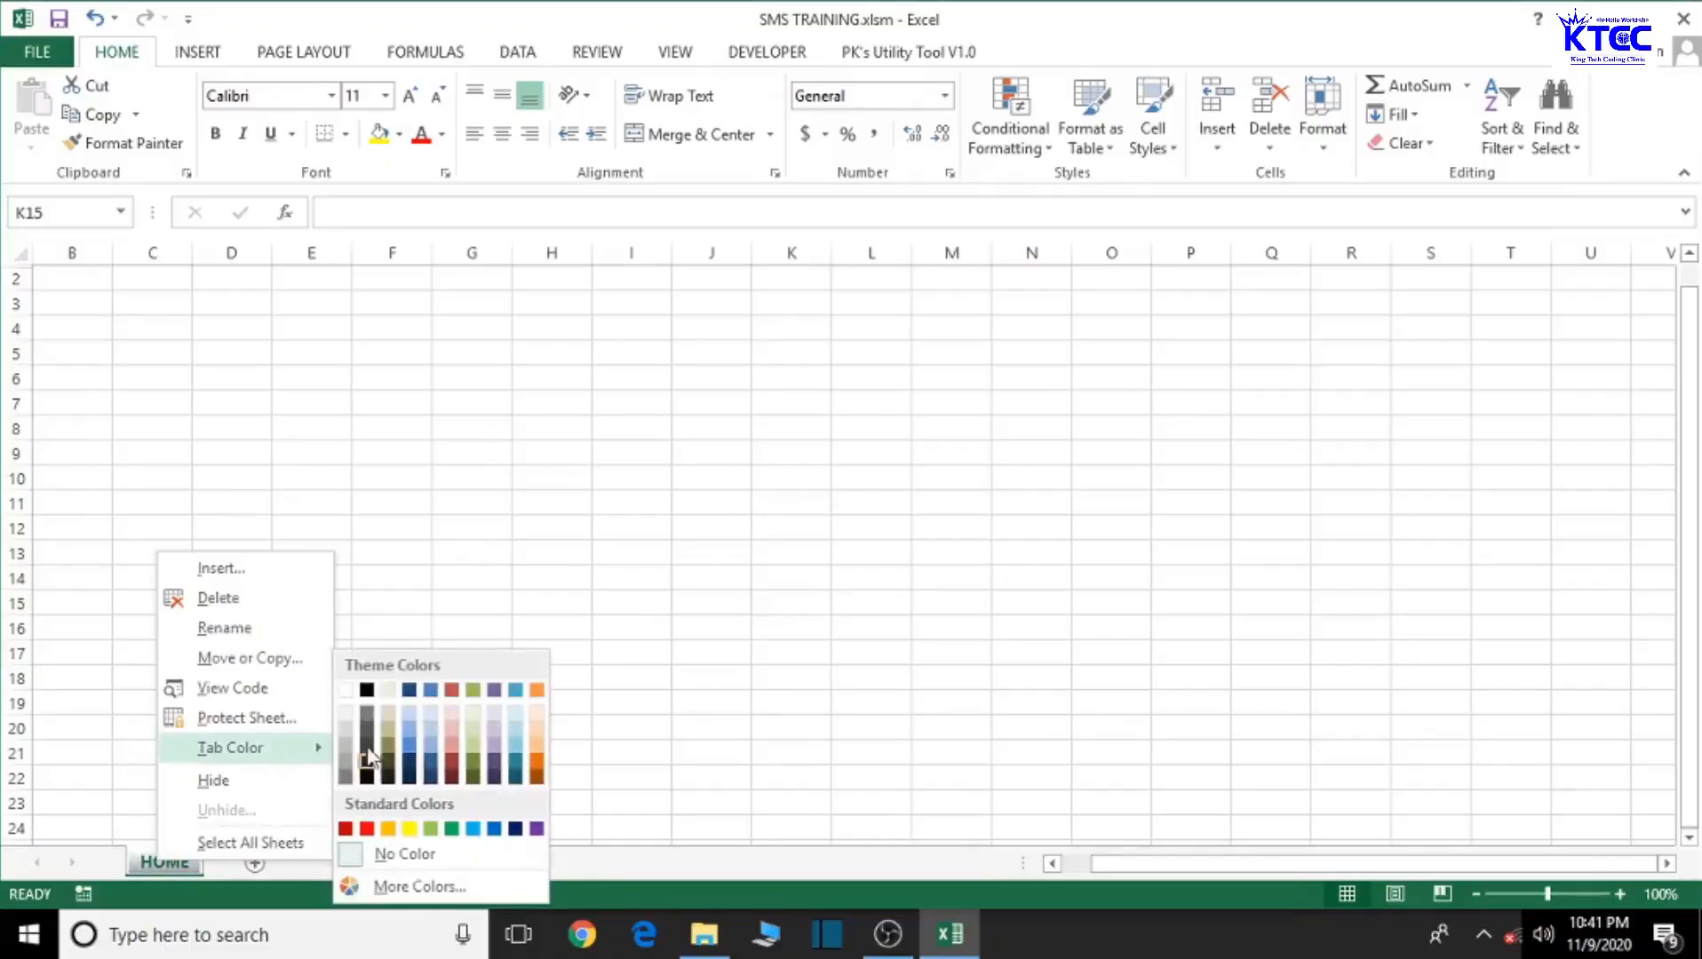
left_click(367, 690)
left_click(540, 632)
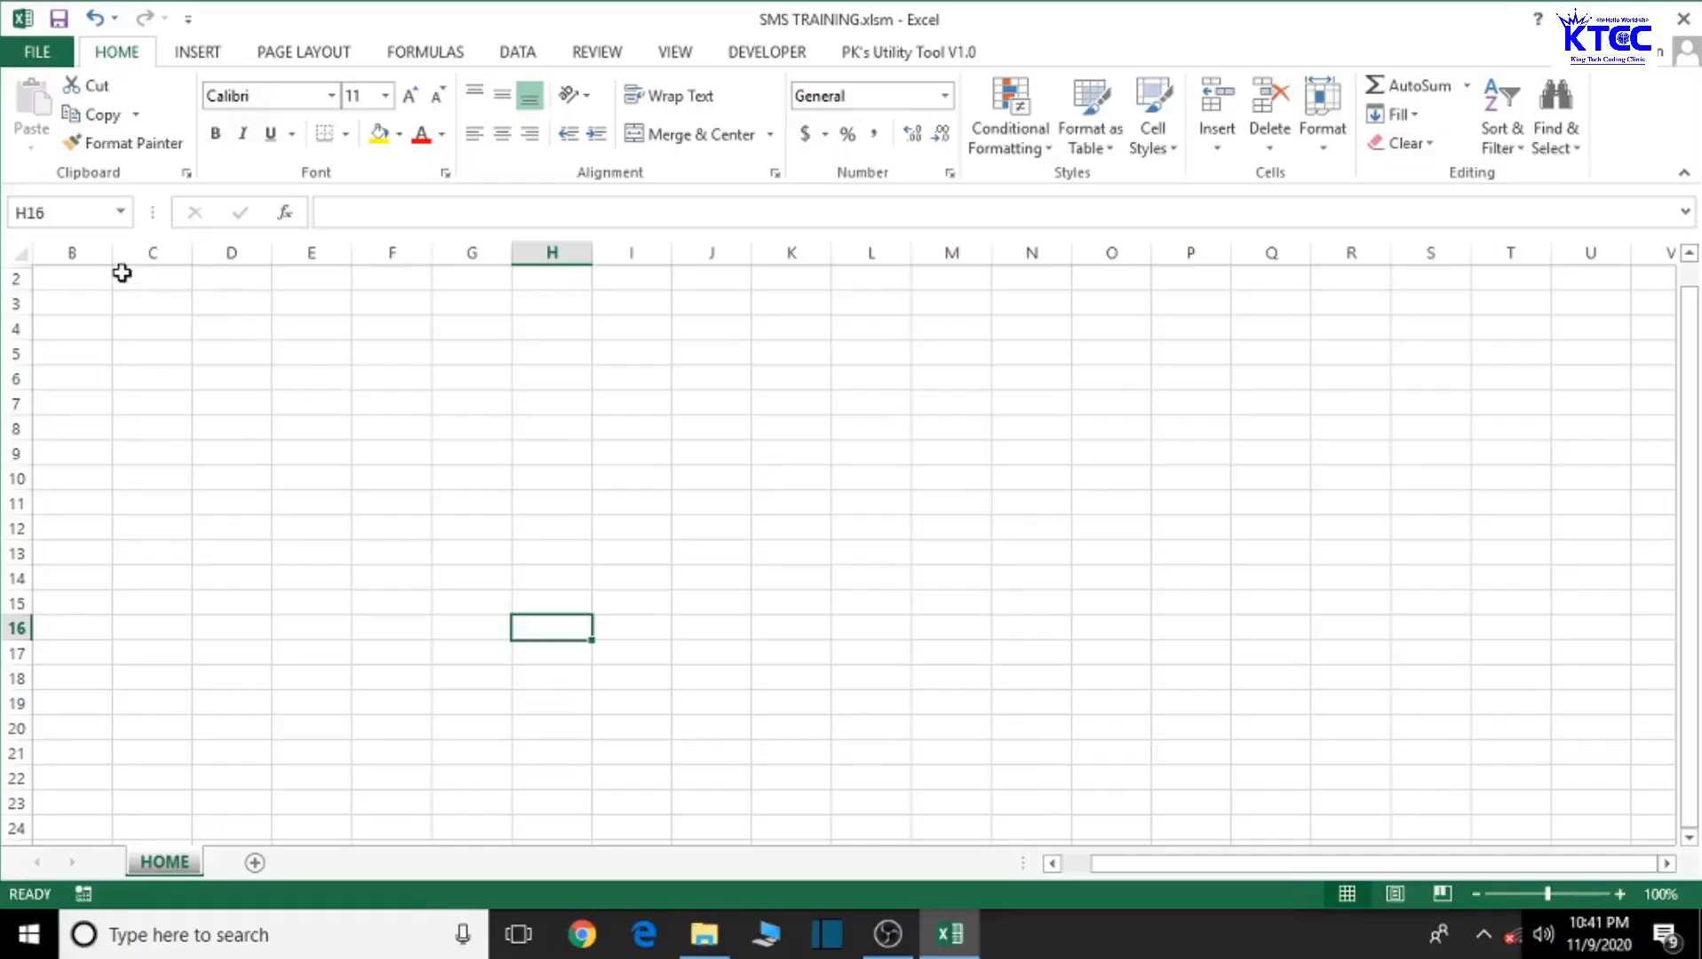
left_click_drag(1128, 866, 1075, 866)
left_click_drag(116, 296, 1396, 791)
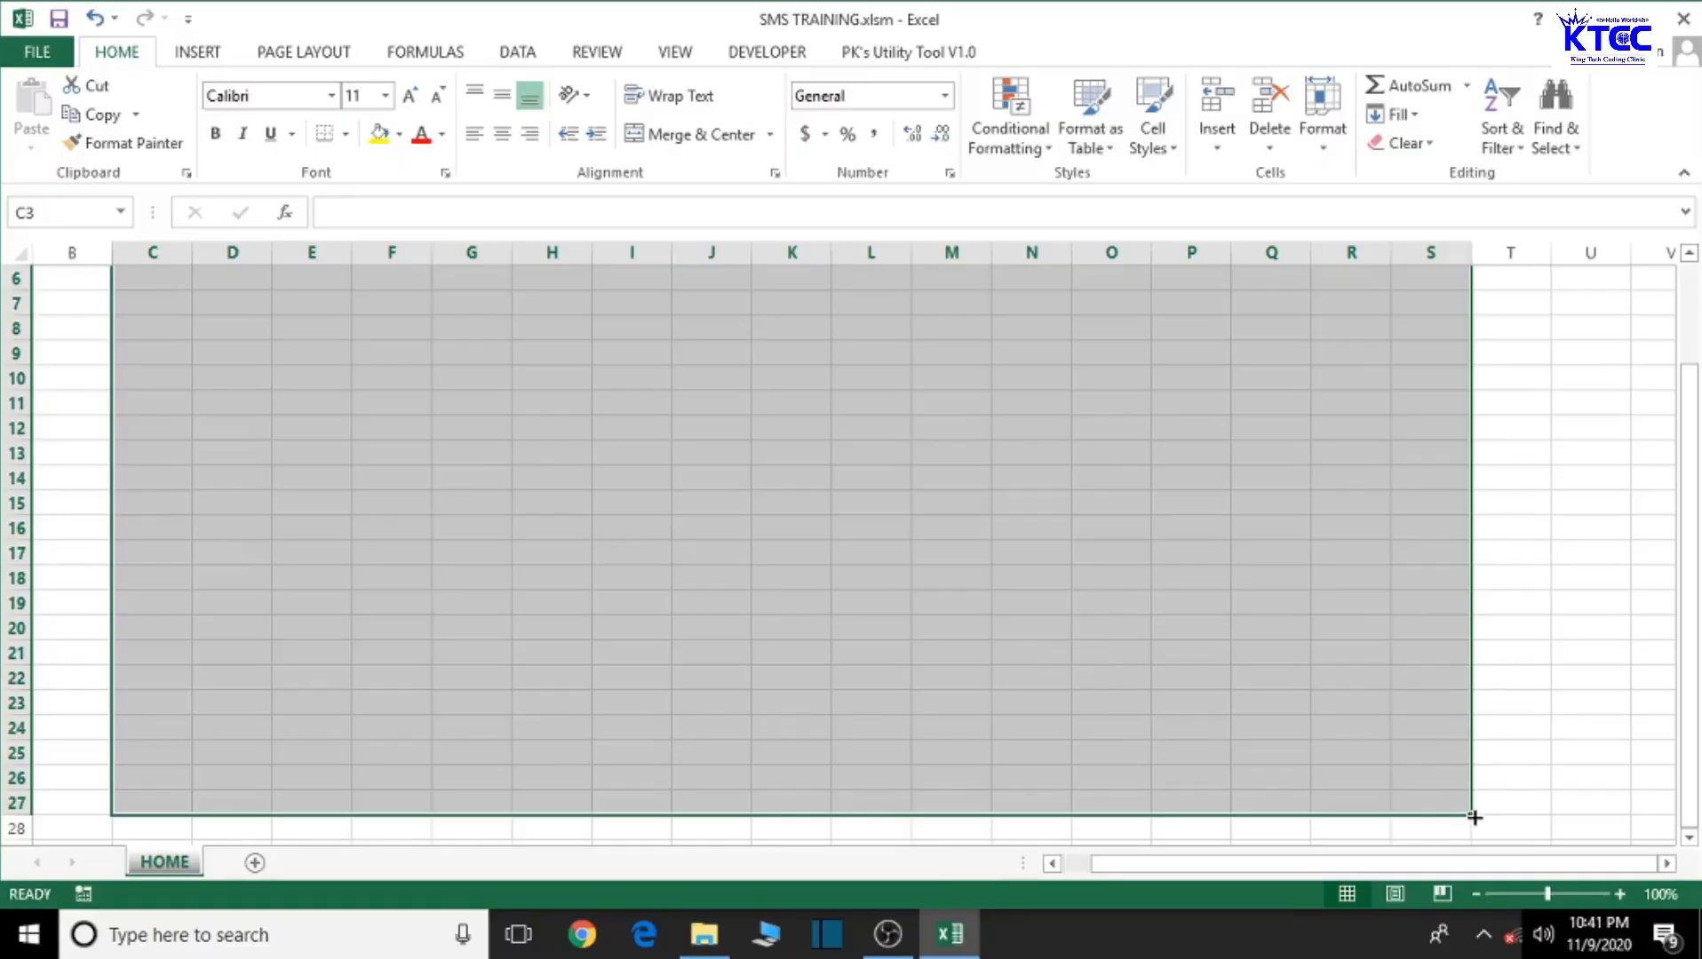
left_click_drag(1472, 815, 1525, 819)
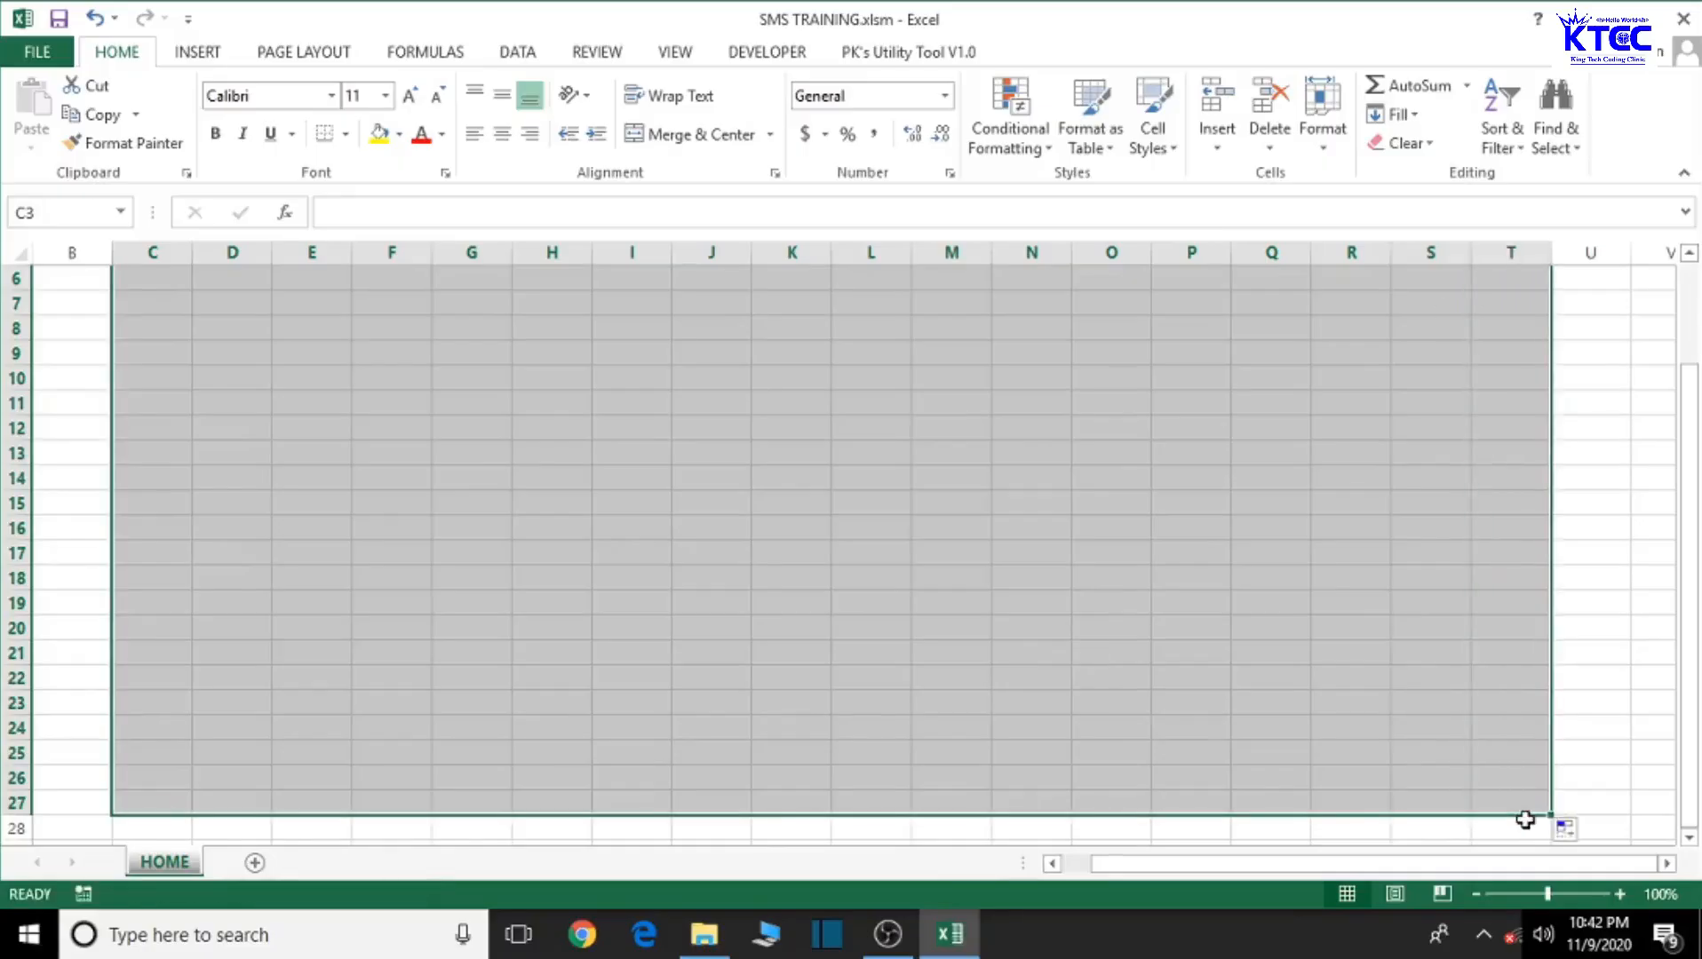
scroll(1206, 737, "up", 2)
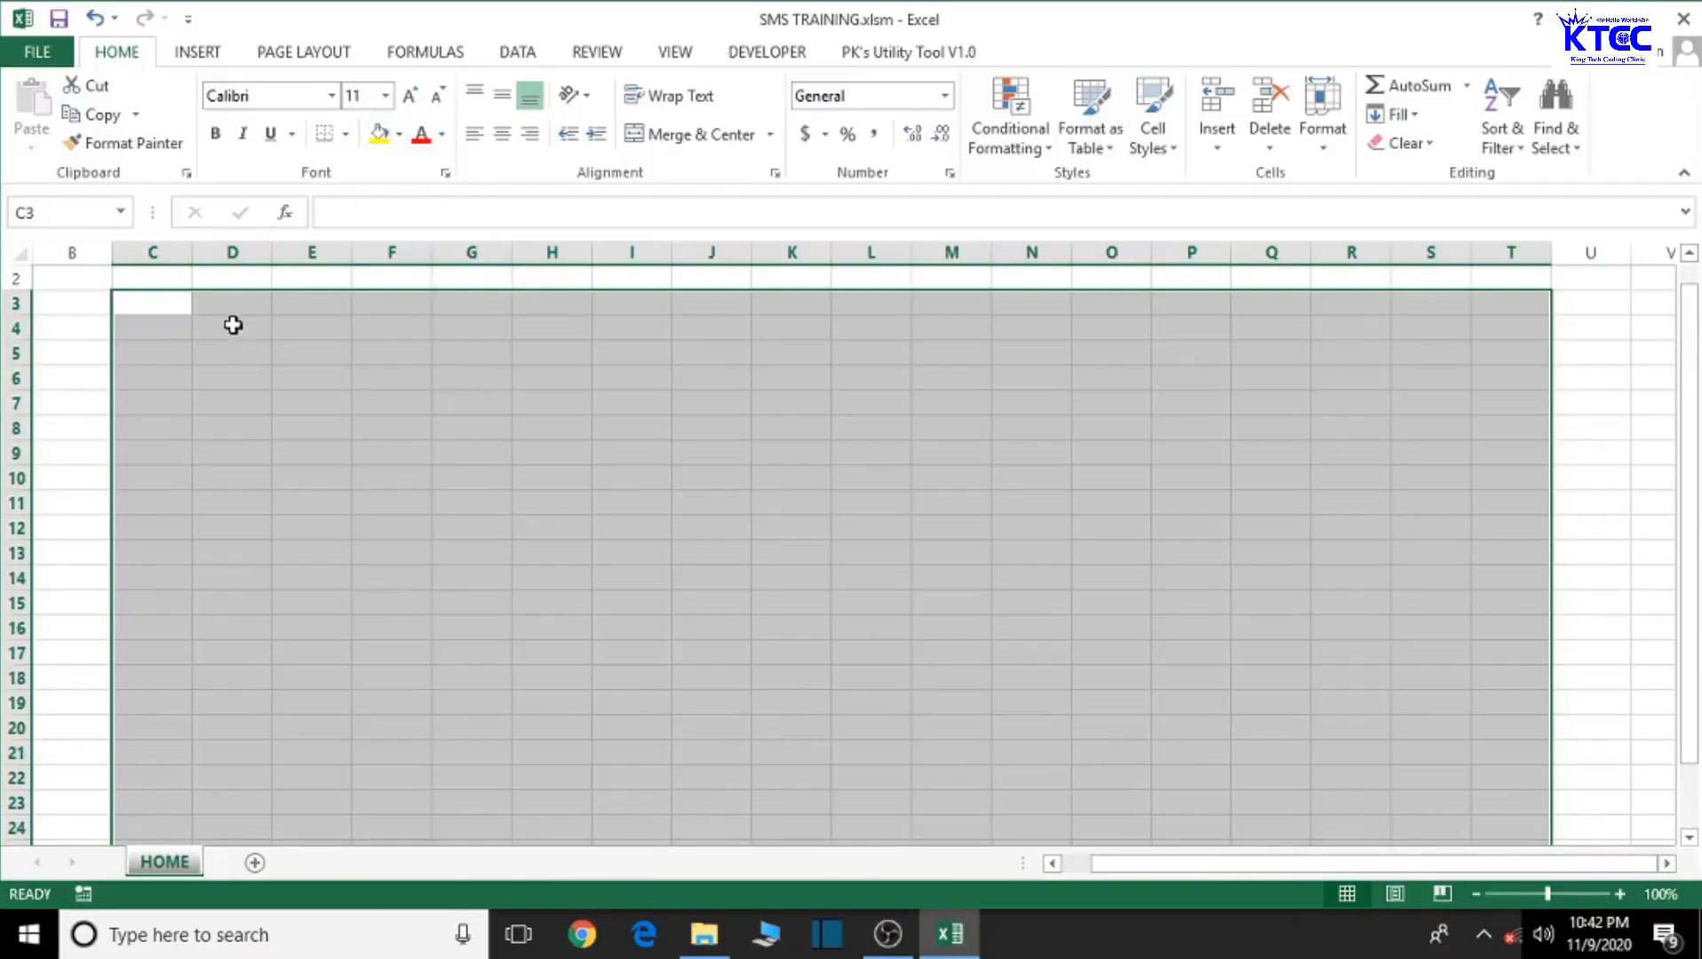
Step: Fill the header range C3:T10 with the dark grey theme color
left_click(124, 302)
left_click_drag(124, 302, 1590, 474)
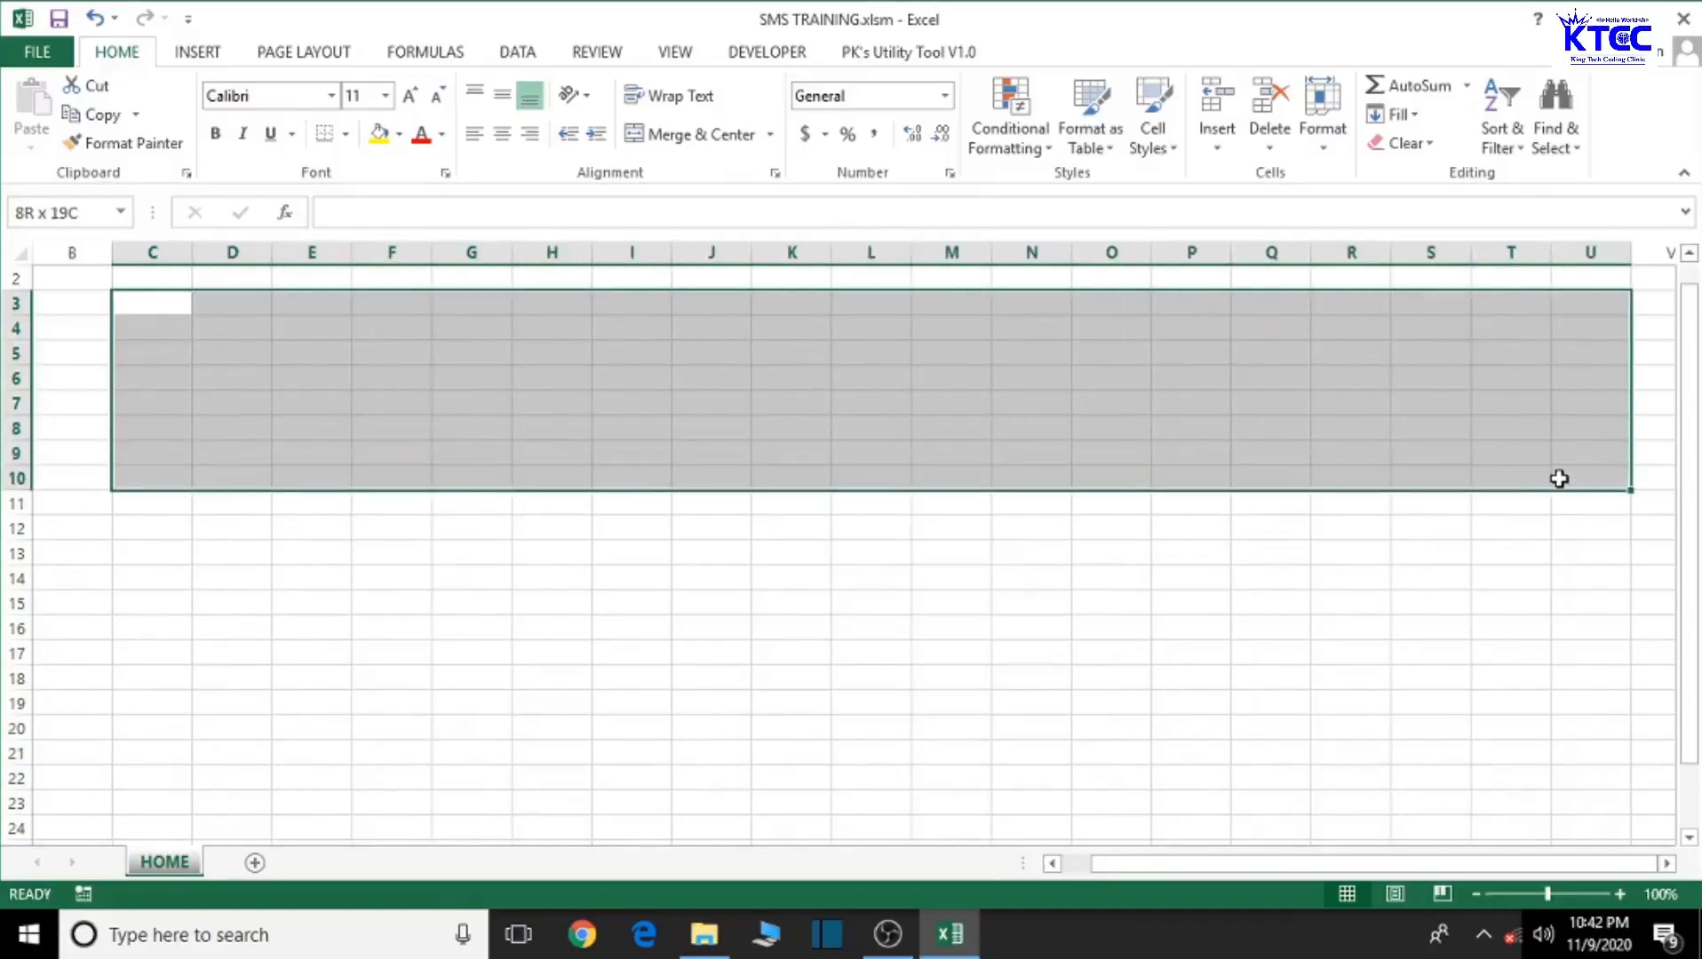
left_click_drag(1556, 479, 1517, 486)
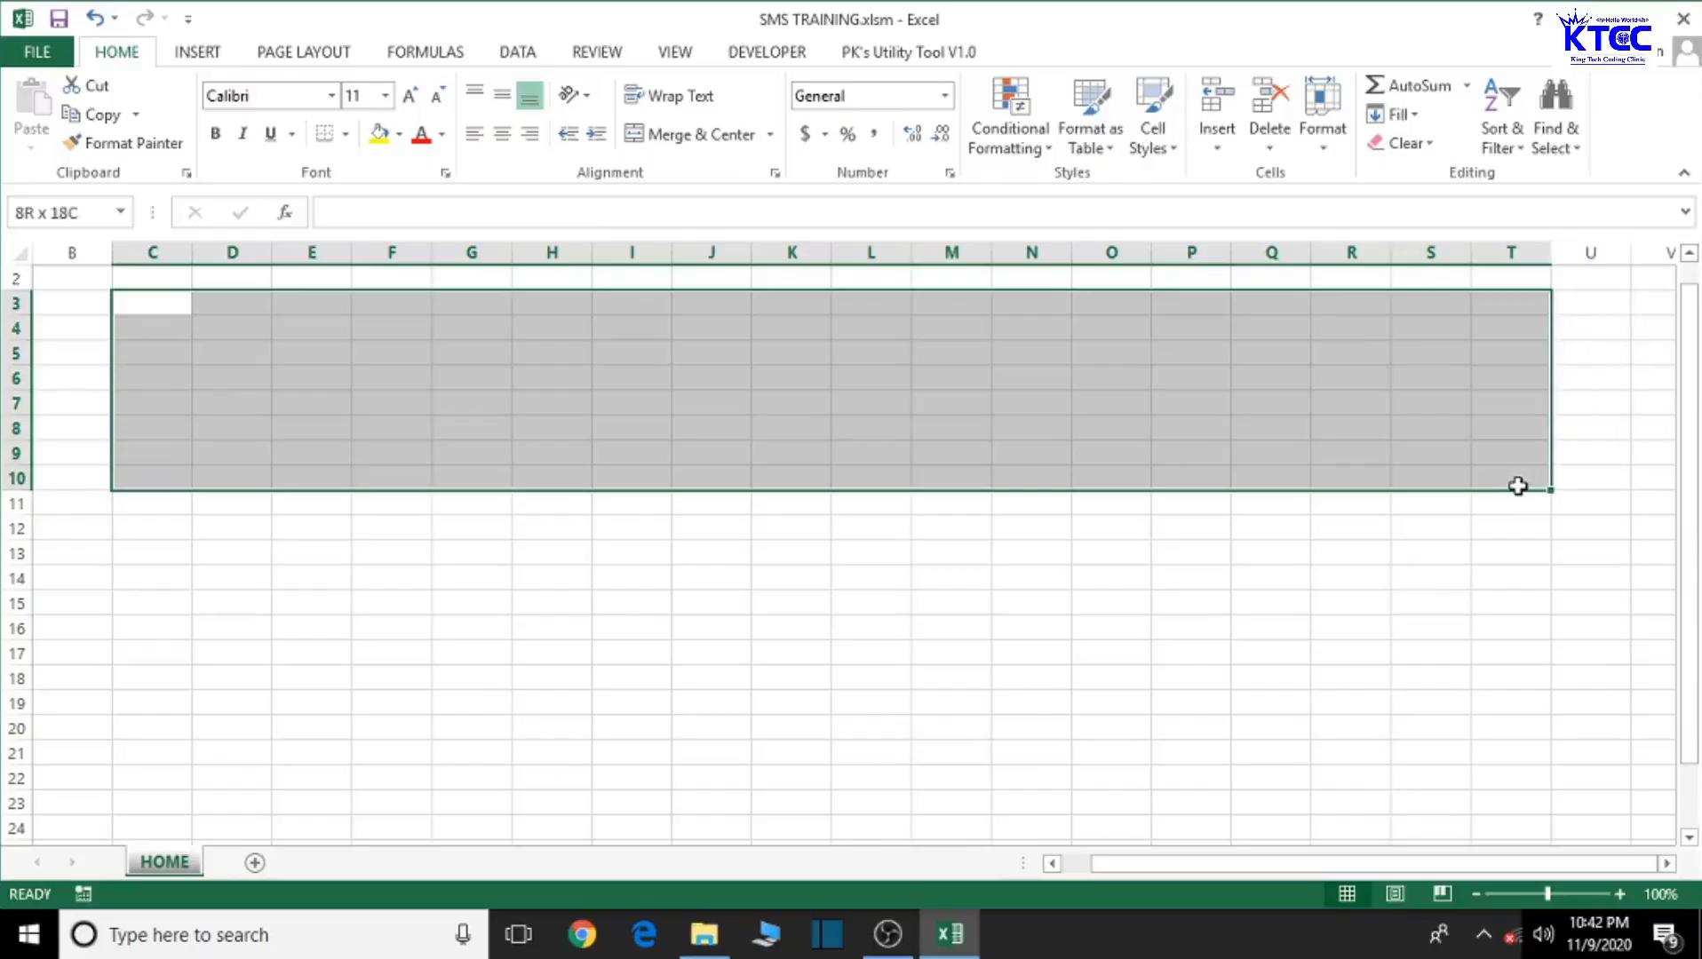
left_click_drag(1517, 485, 1517, 487)
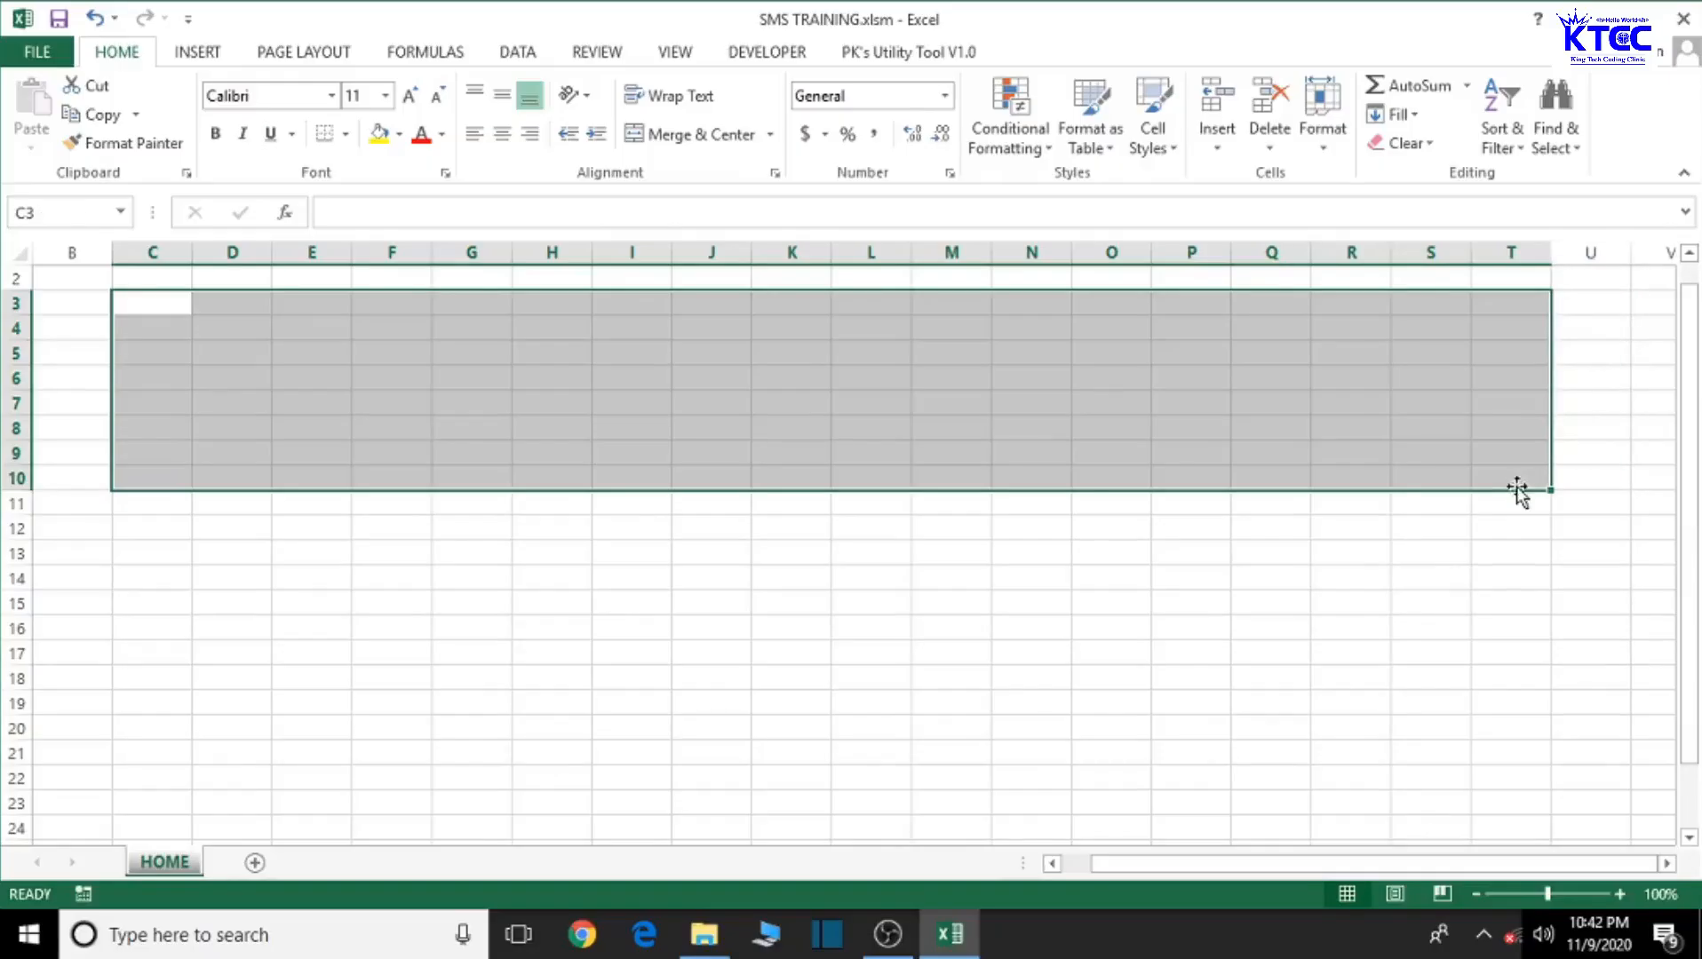
left_click(401, 135)
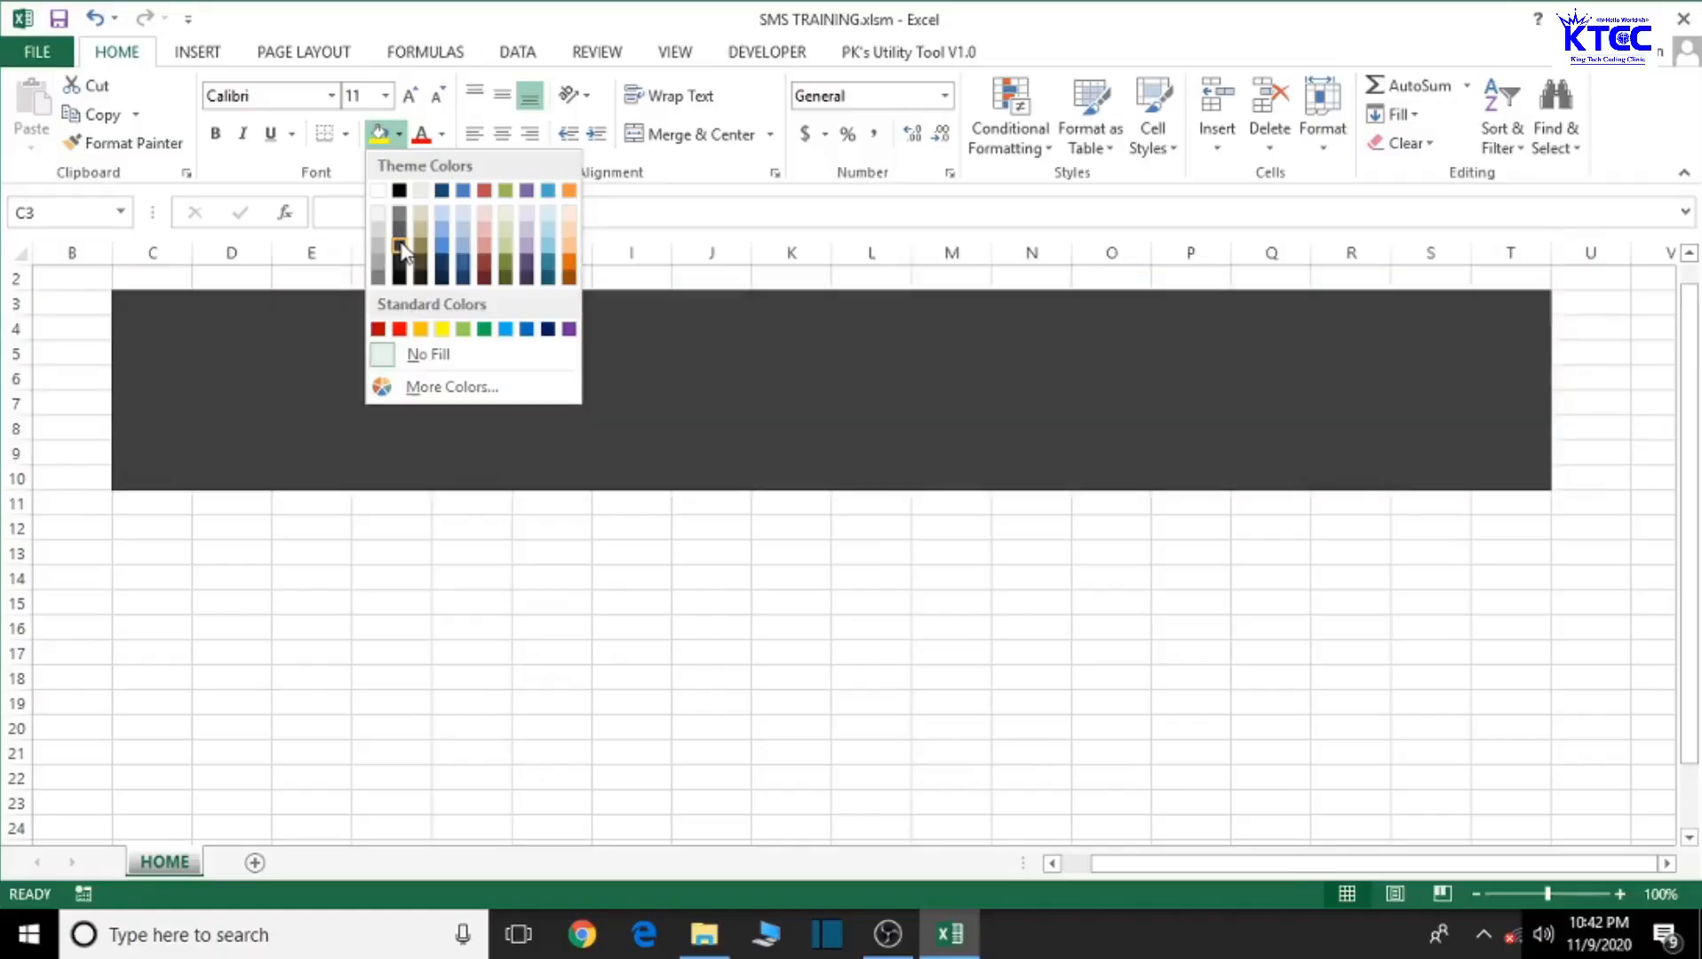
left_click(399, 247)
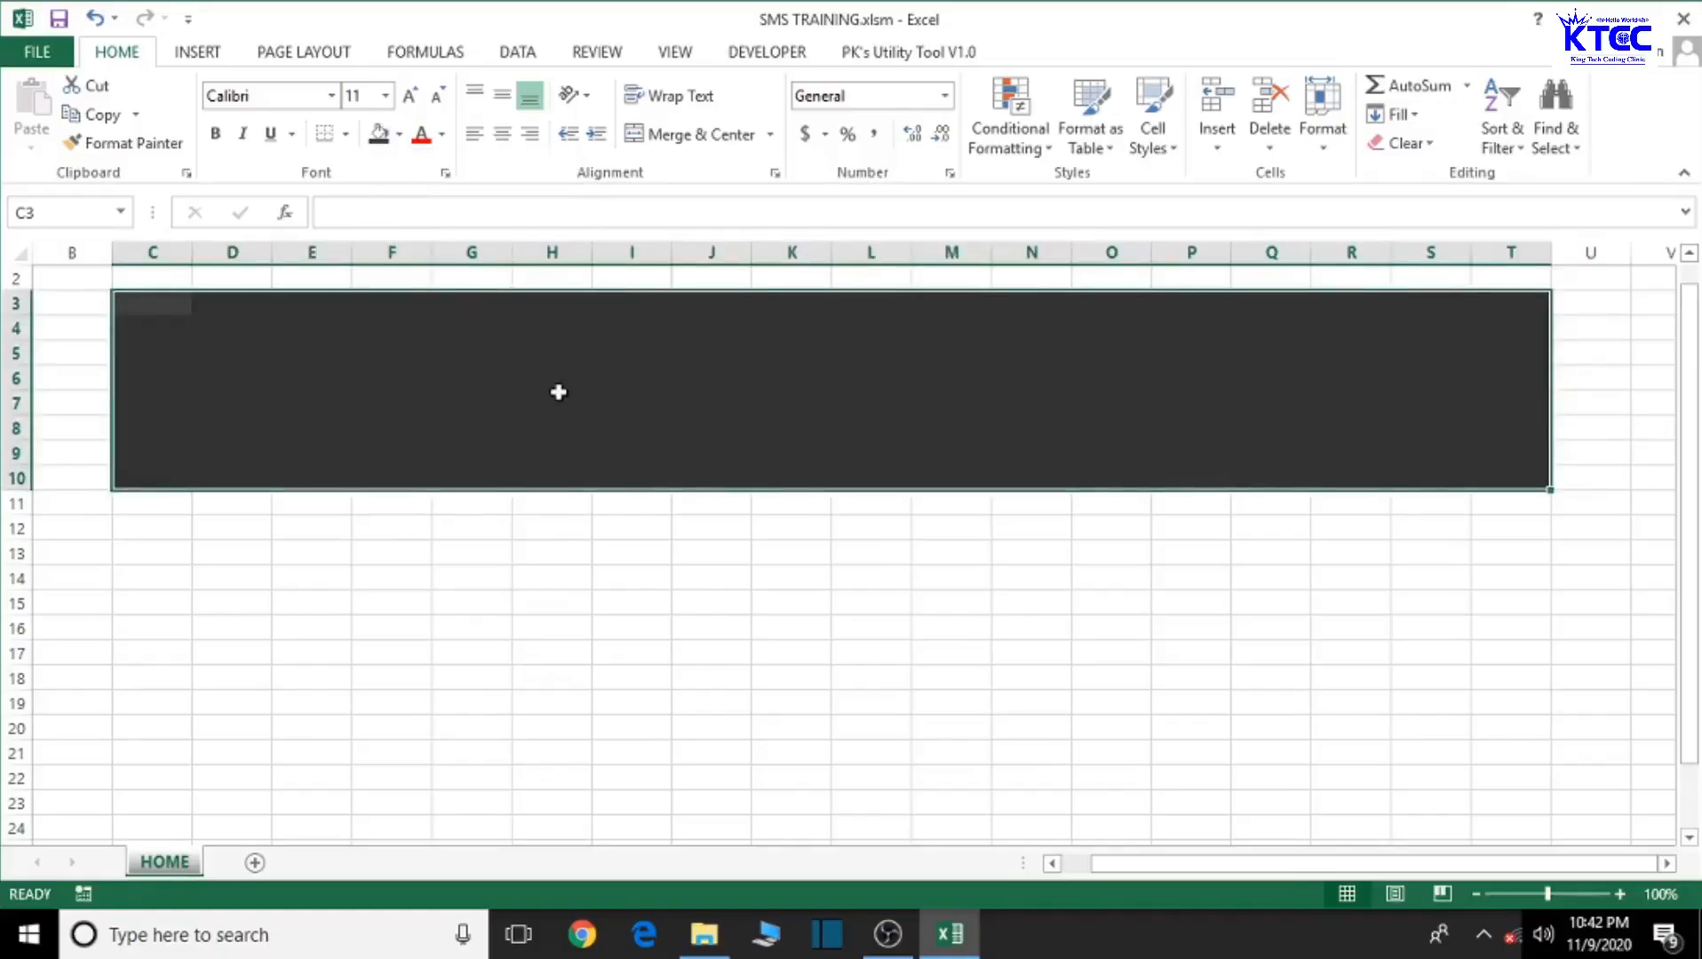
left_click(596, 396)
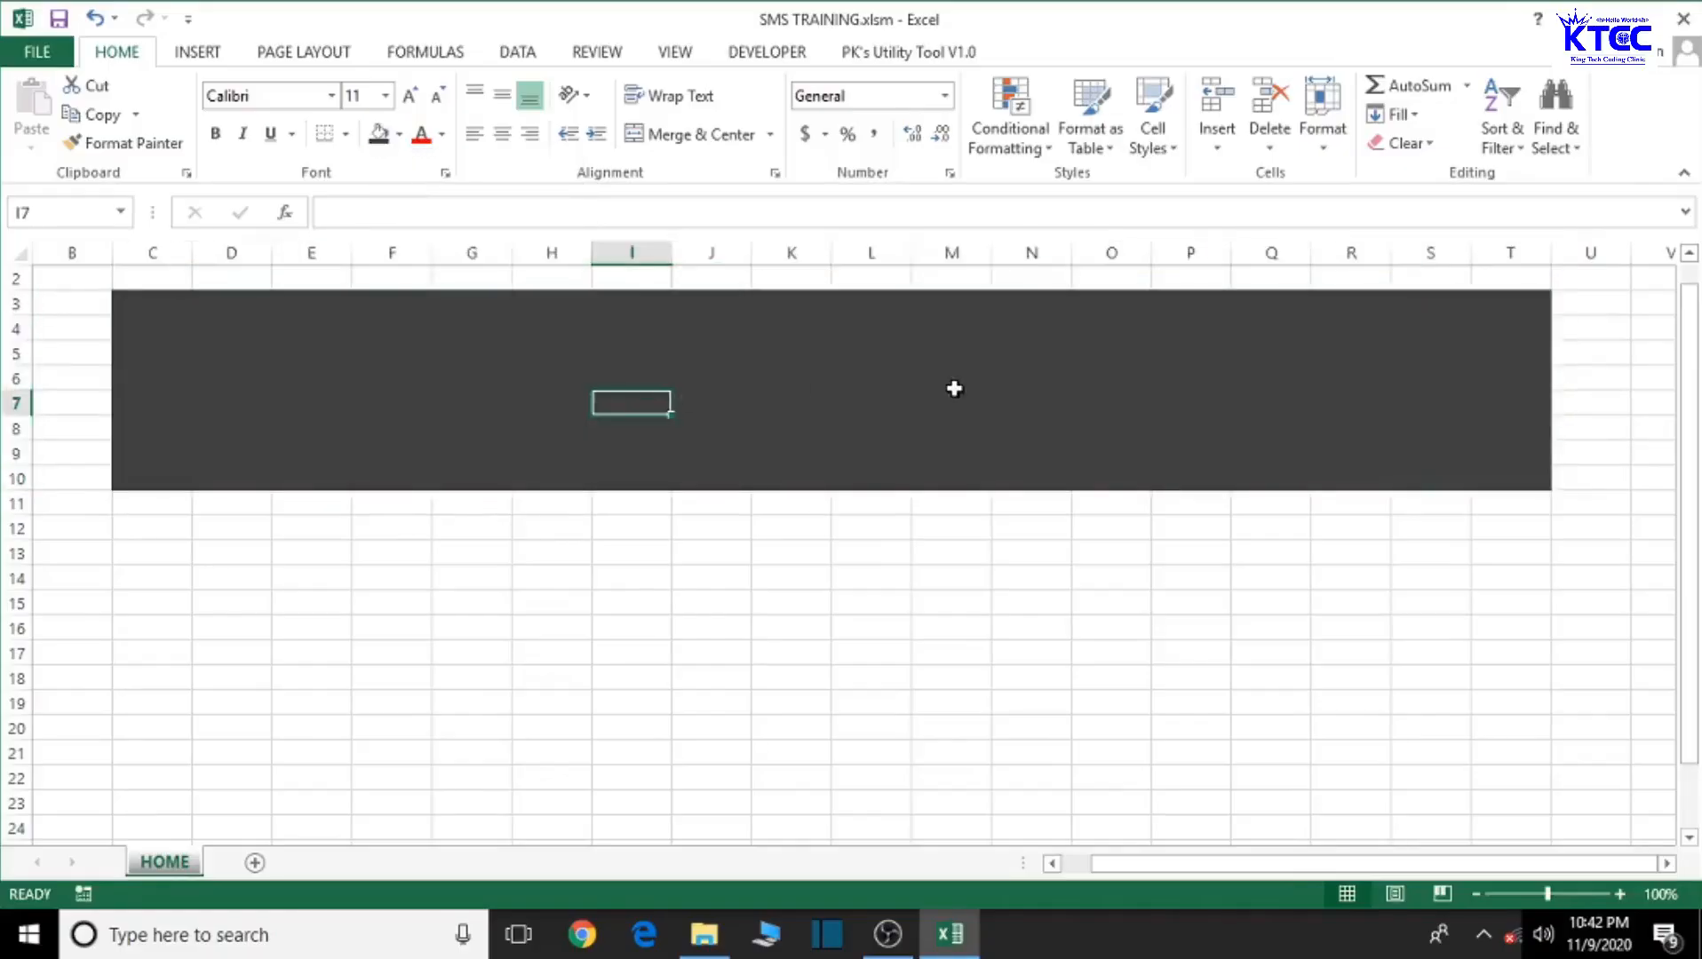
left_click(953, 387)
left_click(509, 395)
left_click(475, 382)
left_click(957, 380)
left_click(1034, 380)
left_click(1192, 380)
left_click(551, 404)
left_click(403, 386)
left_click(842, 387)
left_click(964, 401)
left_click(1040, 403)
left_click(626, 373)
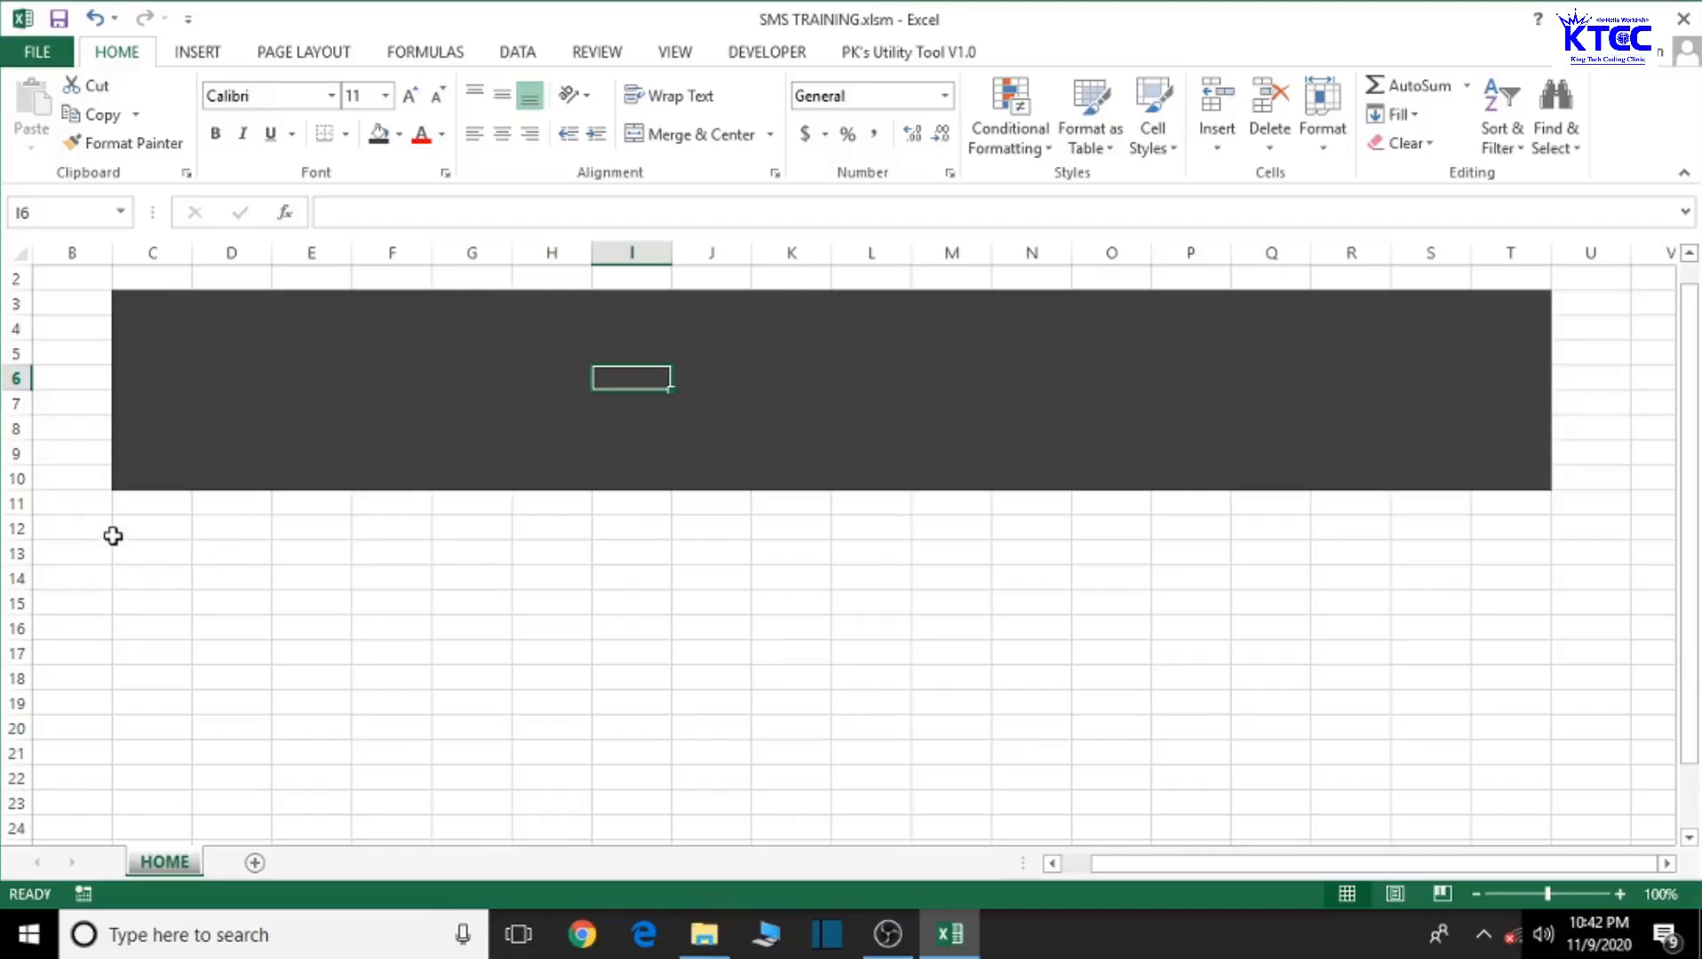
Step: Fill the block below the grey header, from C12 across to column T and down past row 24, with dark blue
left_click_drag(125, 523, 1481, 765)
scroll(1306, 746, "up", 3)
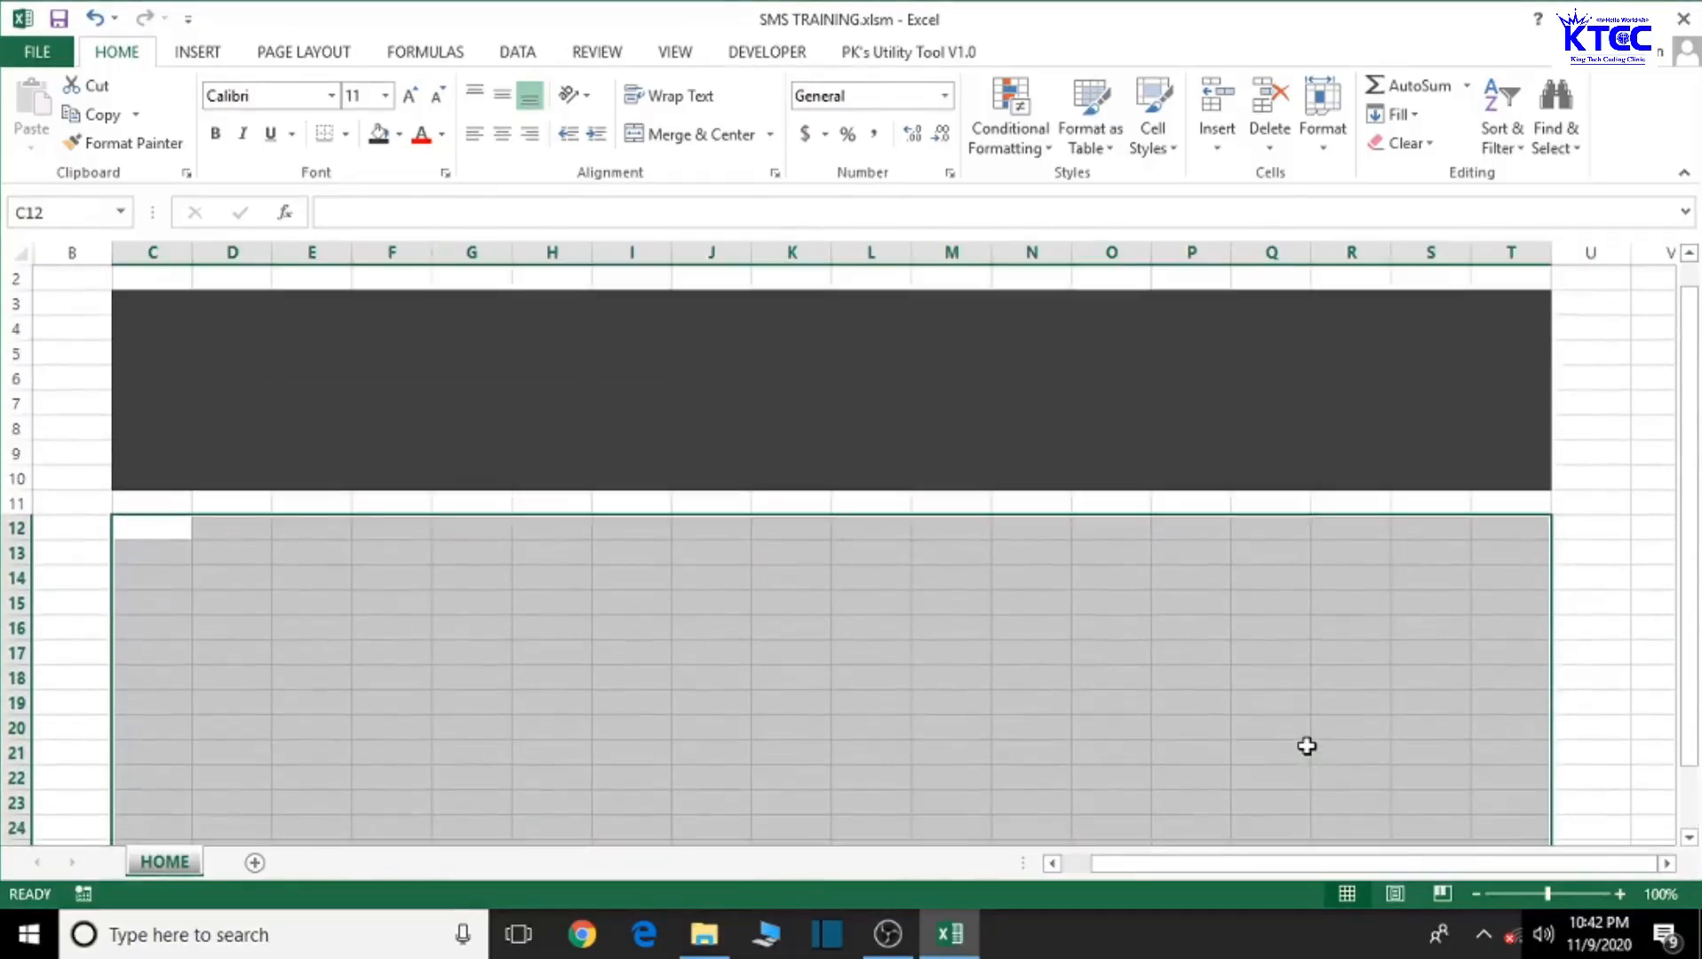
left_click(399, 134)
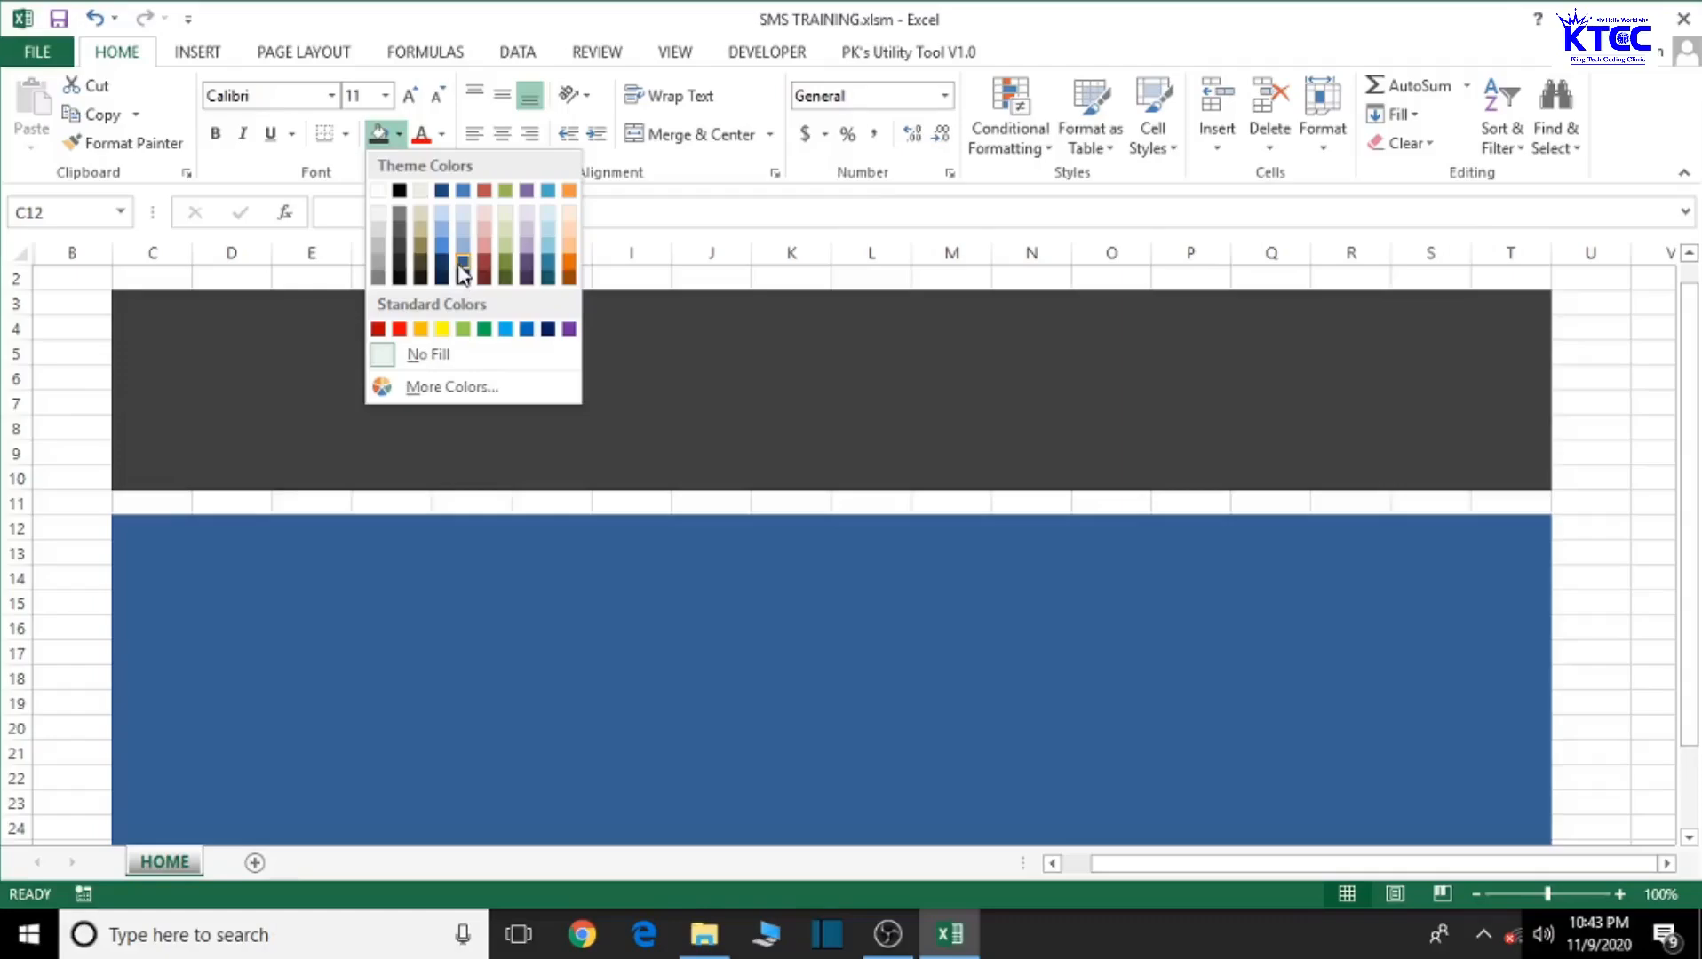
left_click(462, 264)
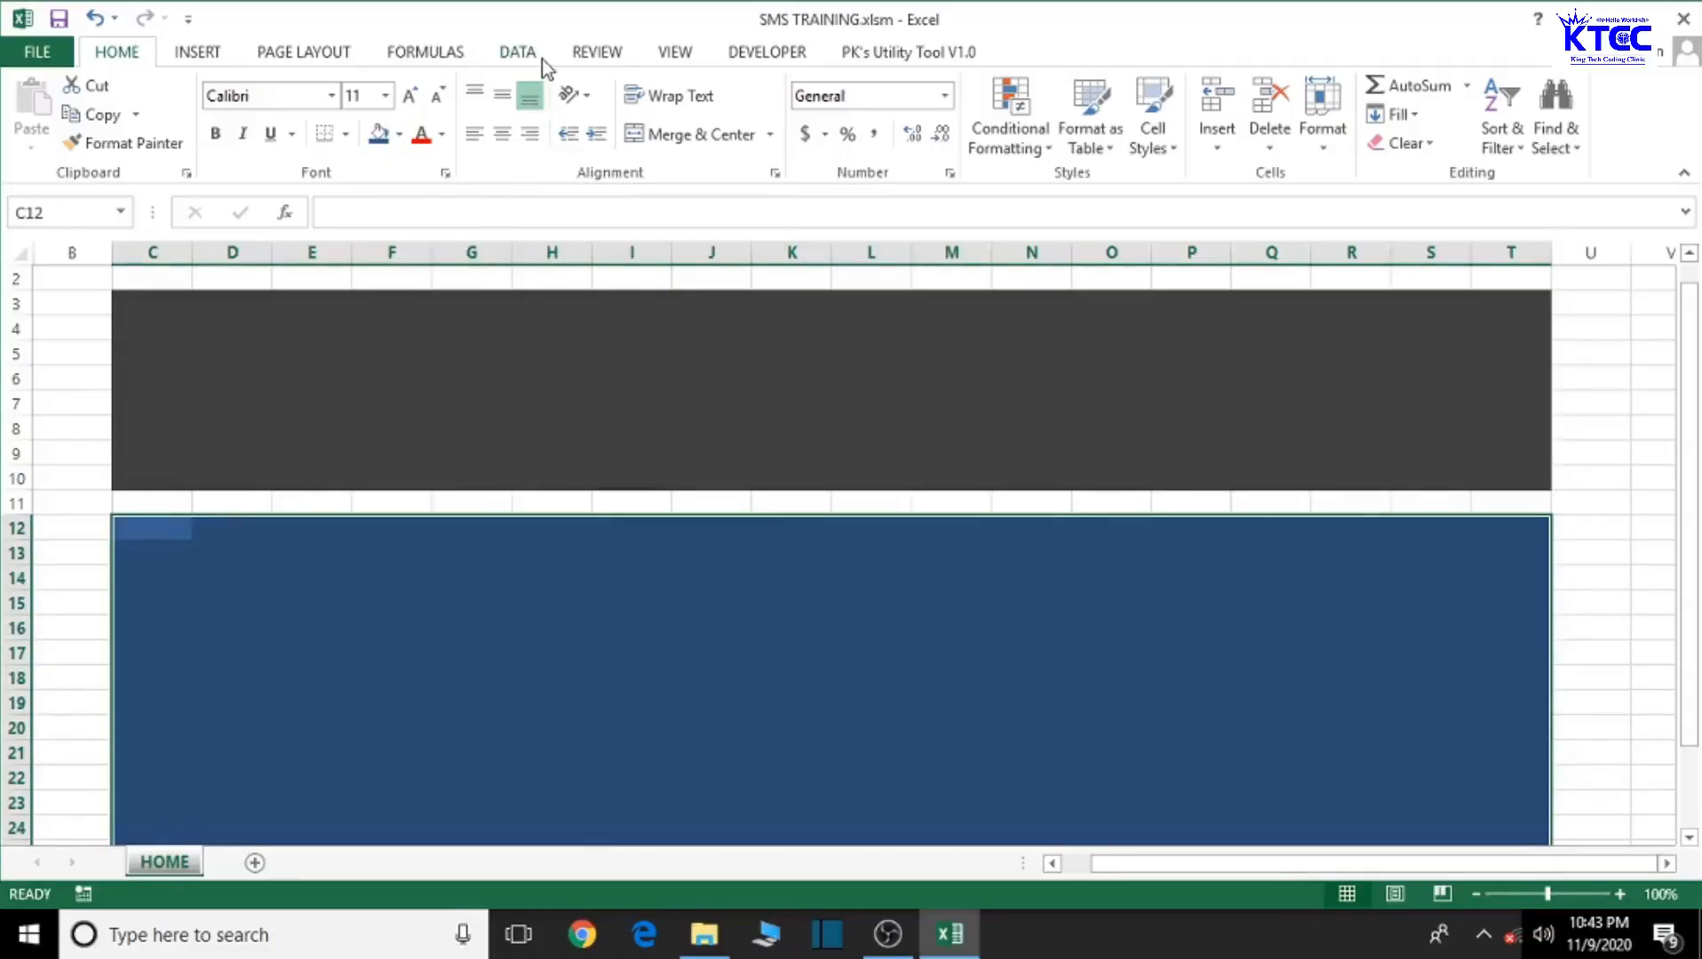
scroll(870, 661, "down", 2)
scroll(870, 661, "up", 2)
left_click(838, 677)
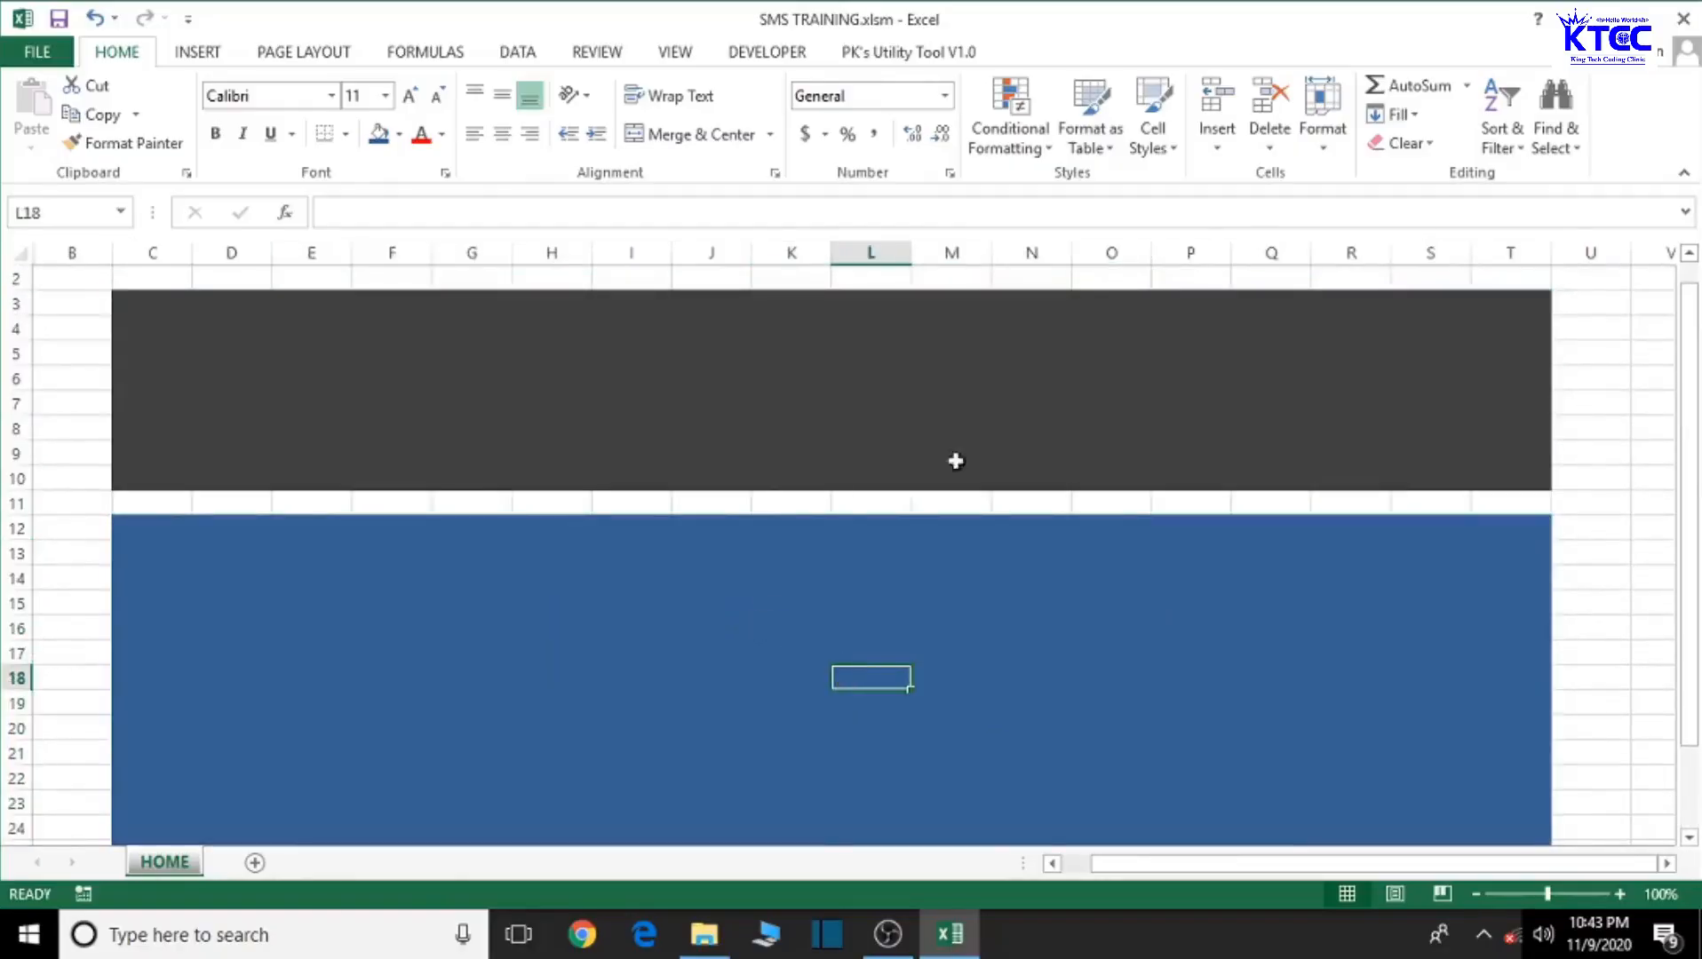
Step: Fill the separator cells C11:T11 between the grey and blue blocks with white
left_click_drag(141, 496, 1510, 506)
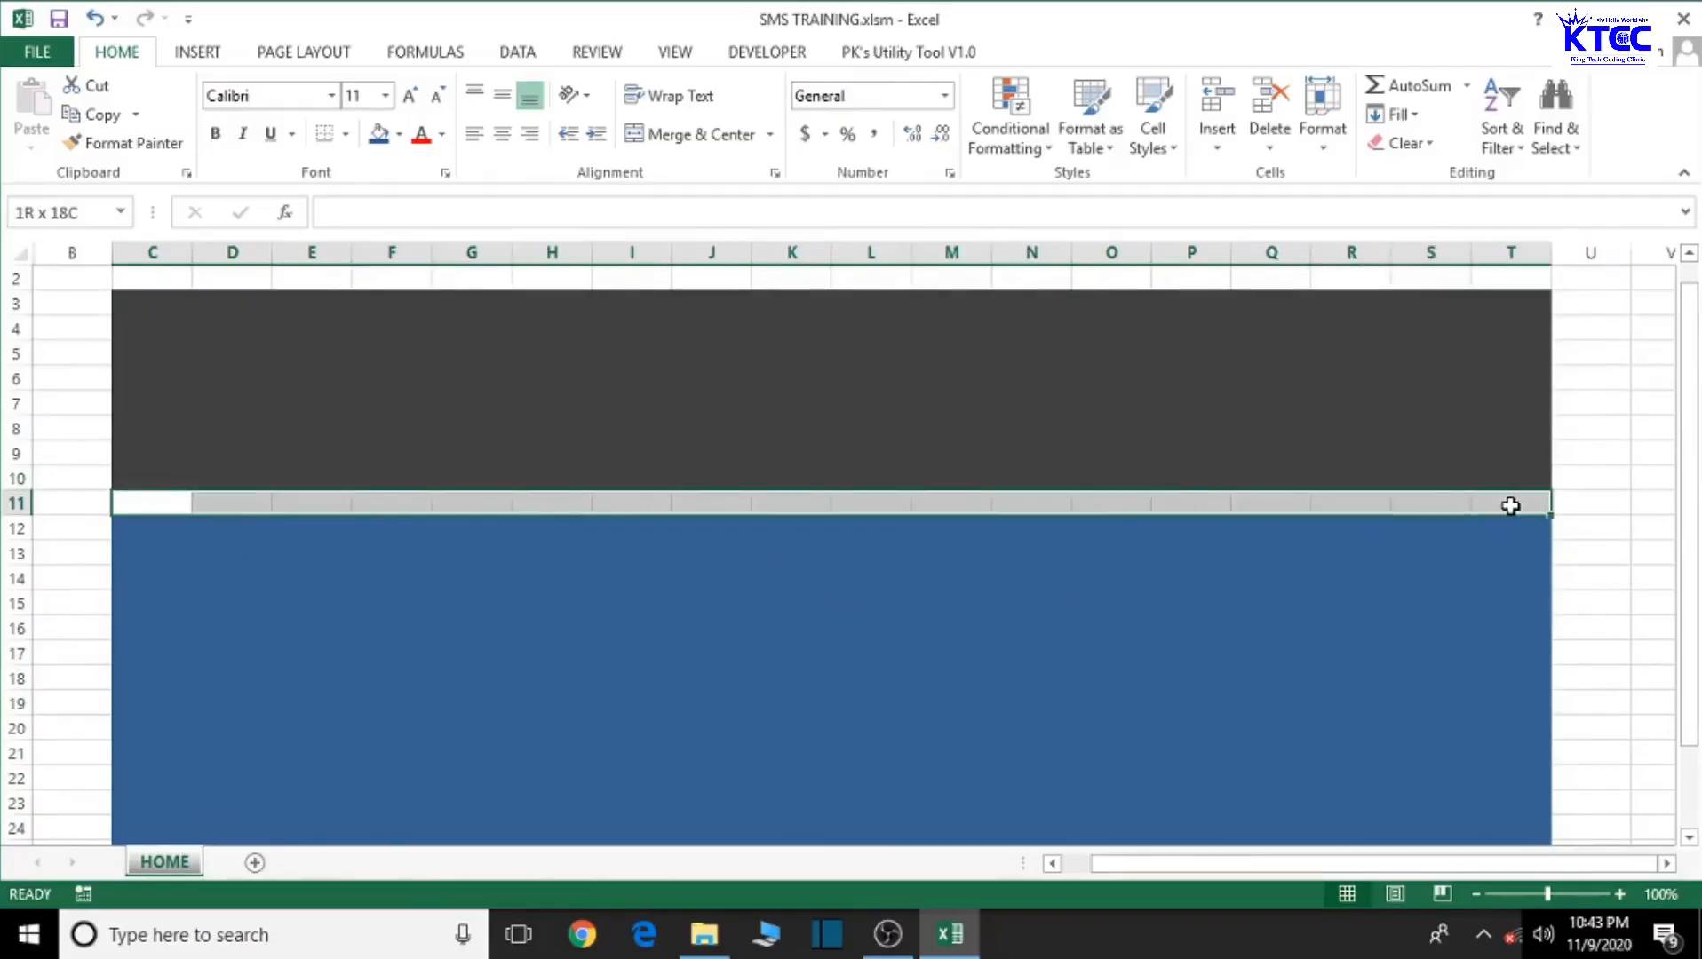
left_click(401, 140)
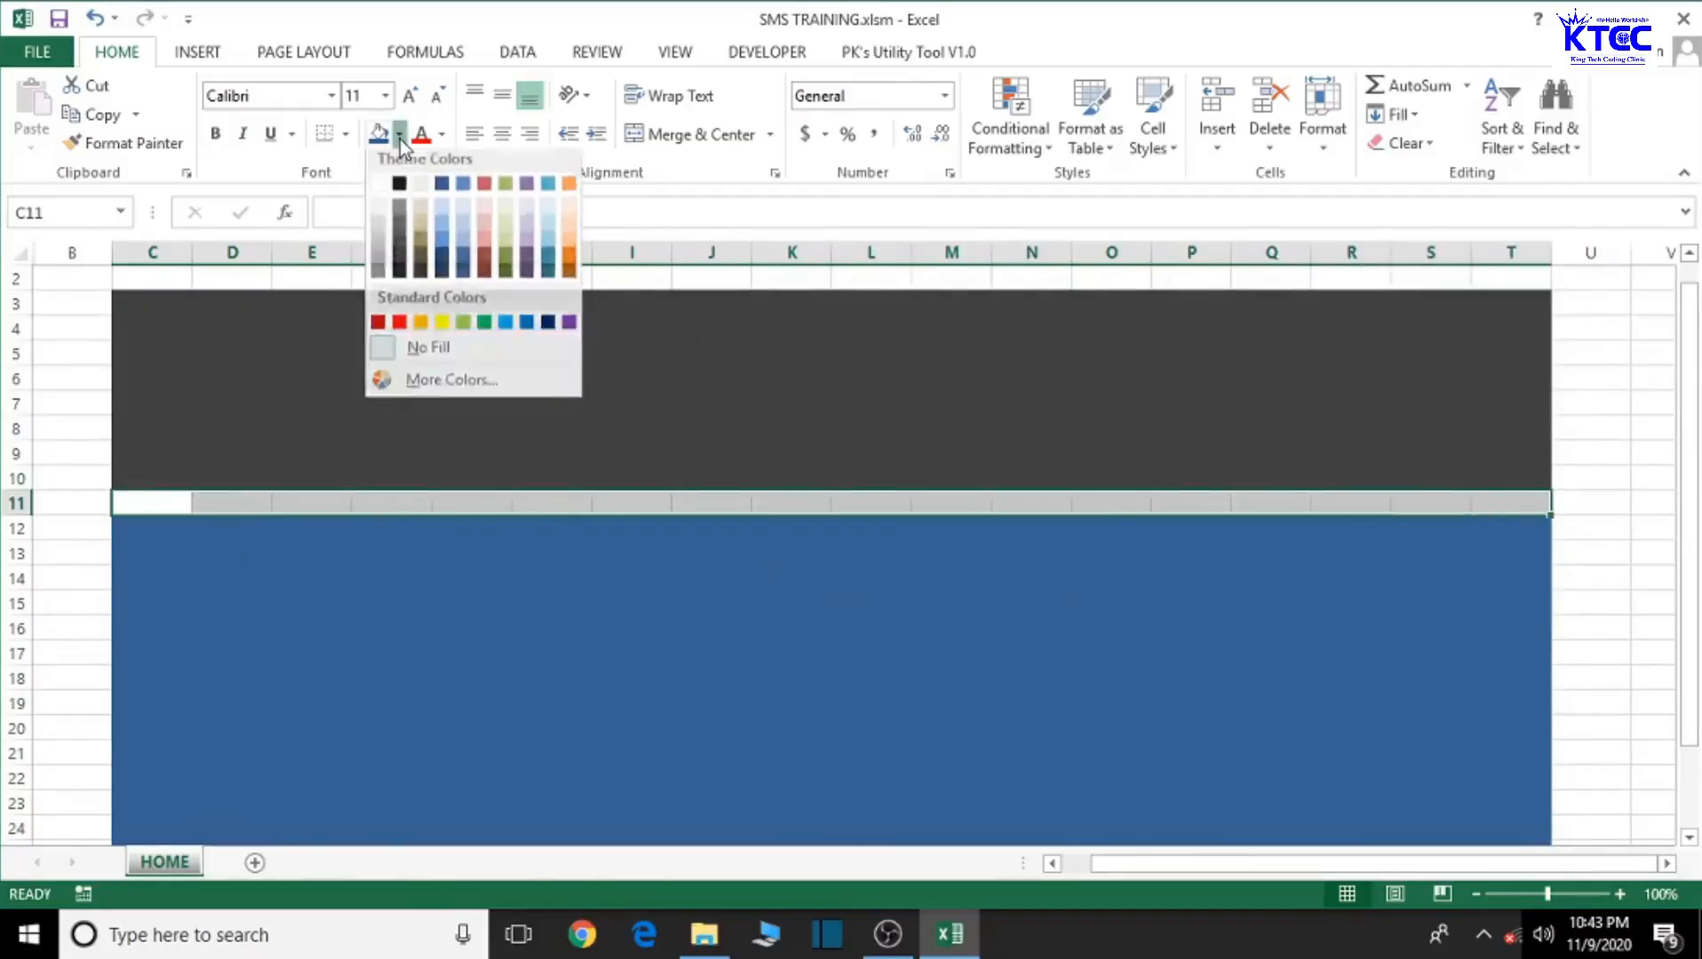
left_click(378, 192)
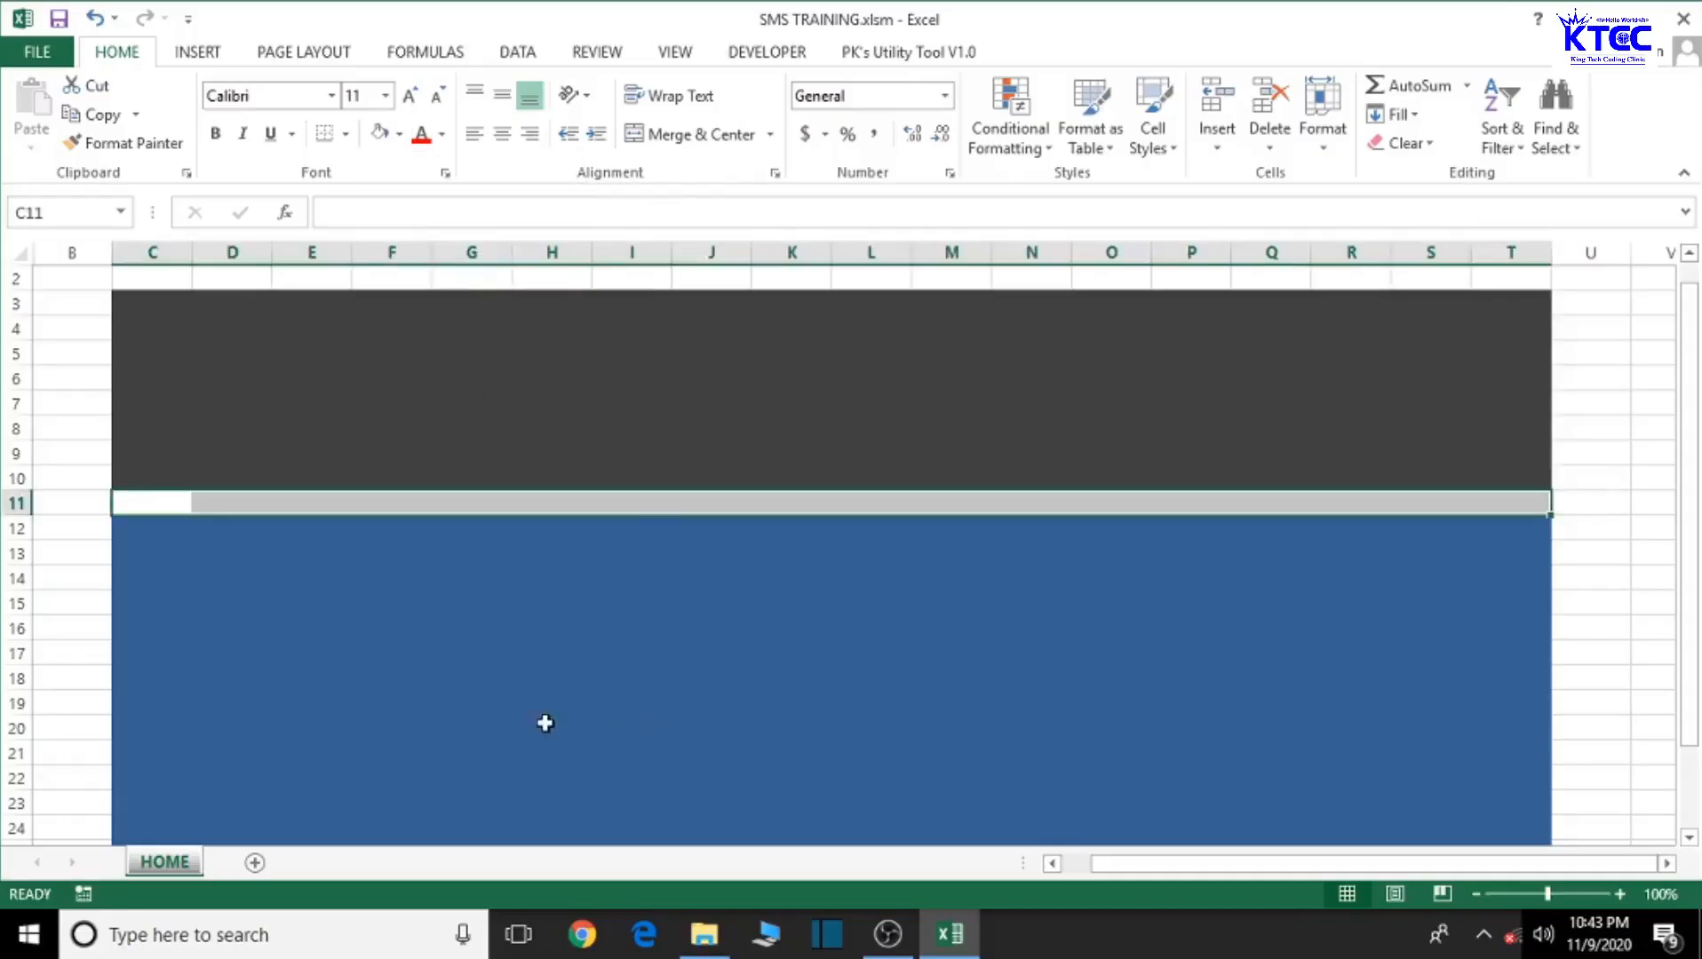
left_click(573, 727)
left_click(852, 675)
left_click(968, 679)
left_click(744, 682)
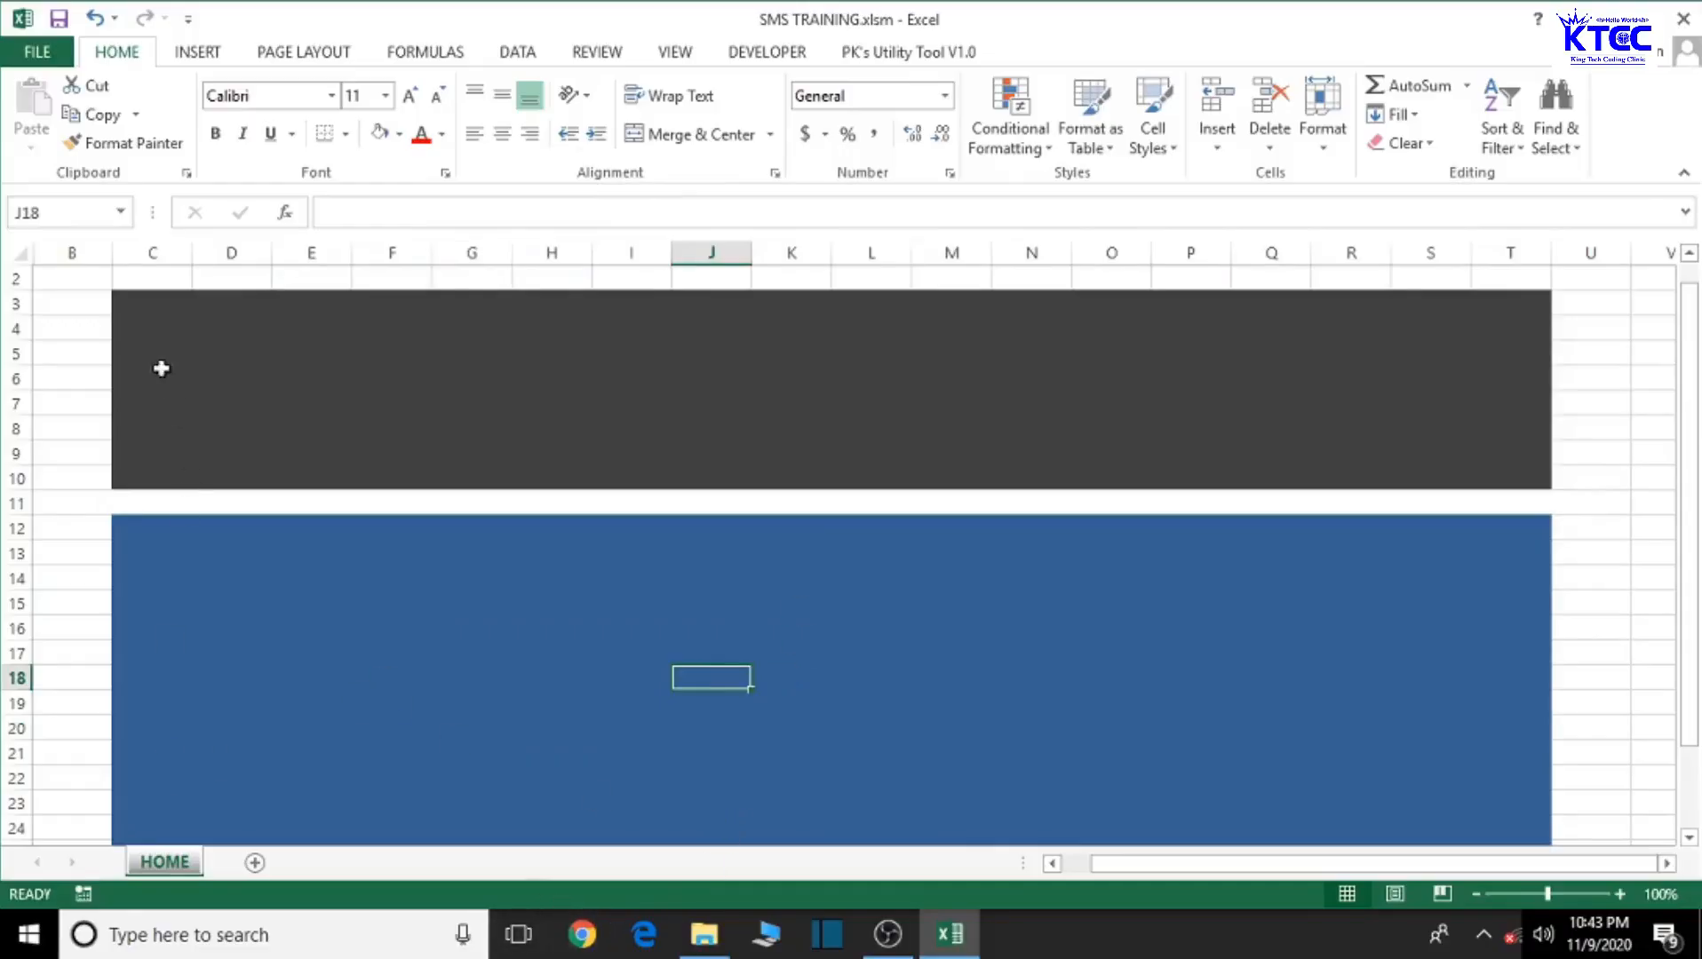
mouse_move(124, 304)
left_mouse_down()
mouse_move(305, 309)
mouse_move(152, 307)
left_mouse_up()
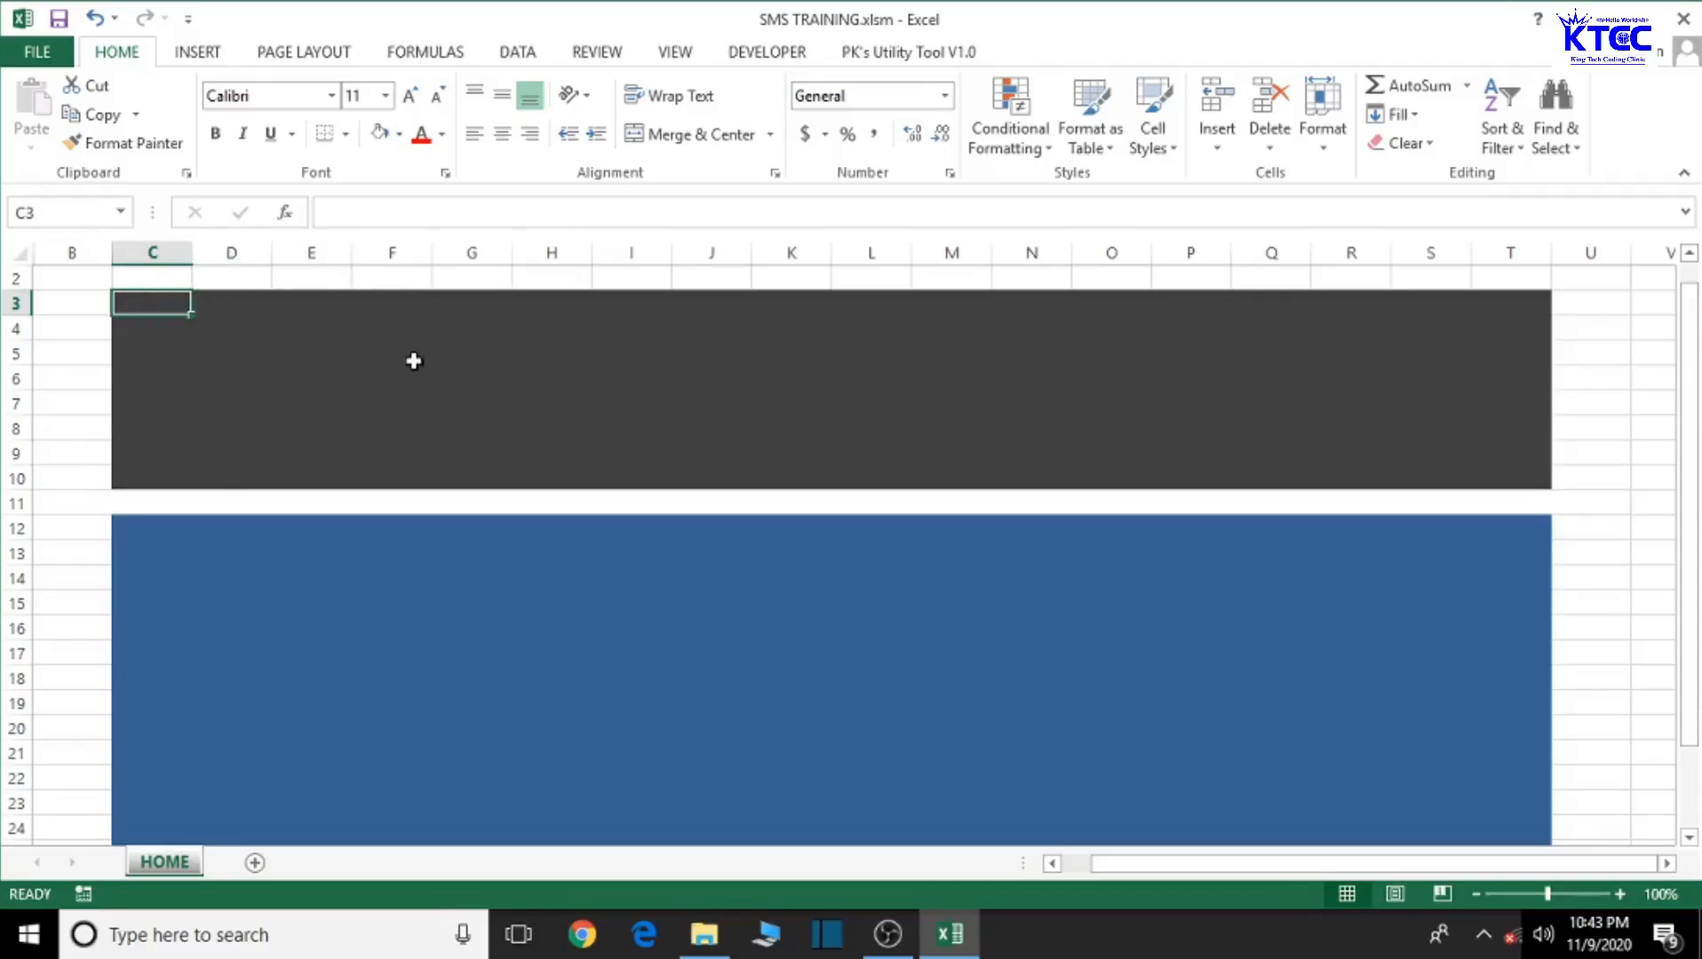
Step: Enter "KingTech Coding Clinic" in cell C3 and merge and center it across C3:F3
type("King")
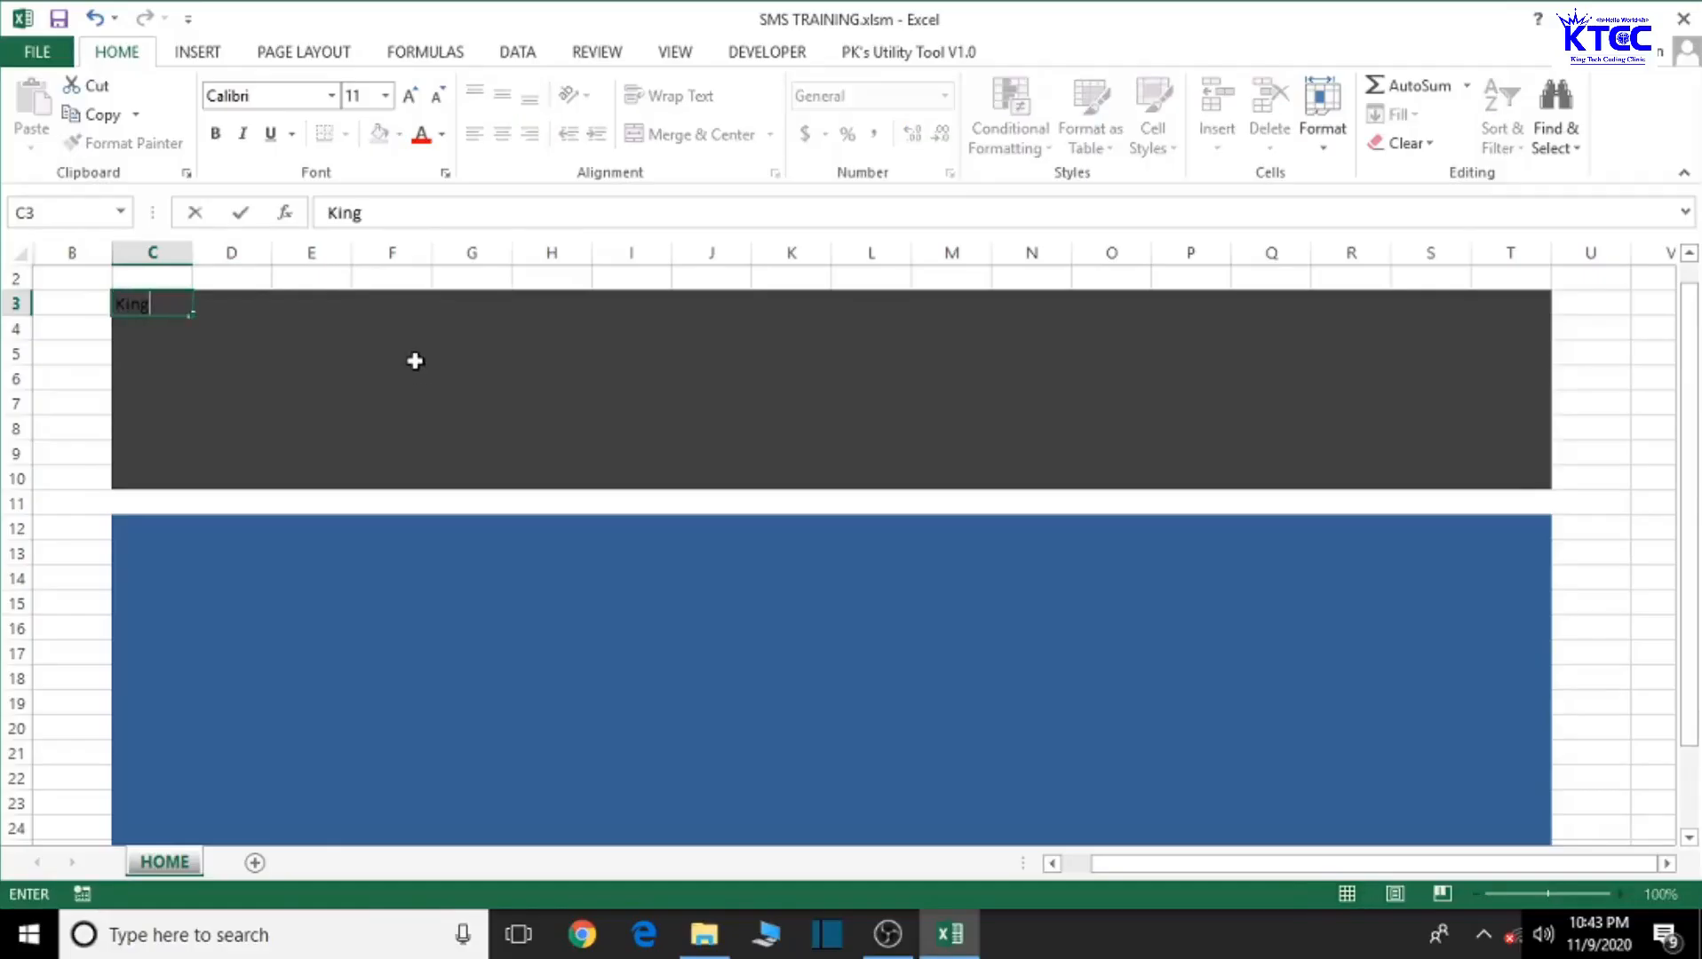
type("Tech")
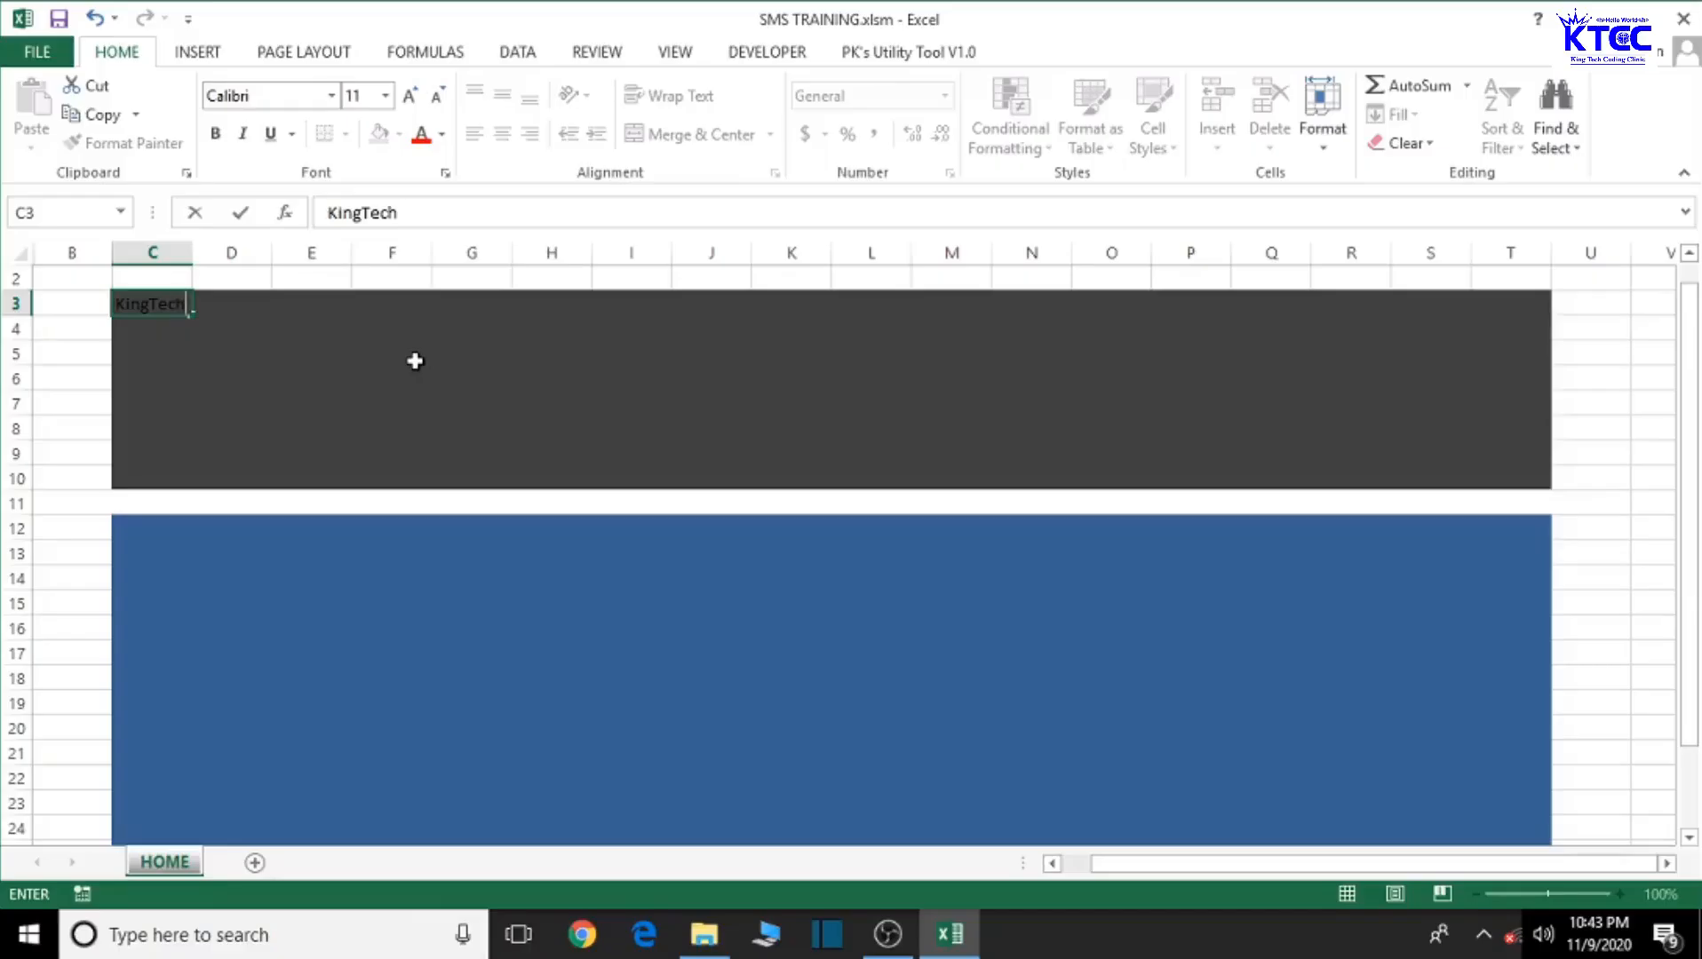
type(" Coding Clini")
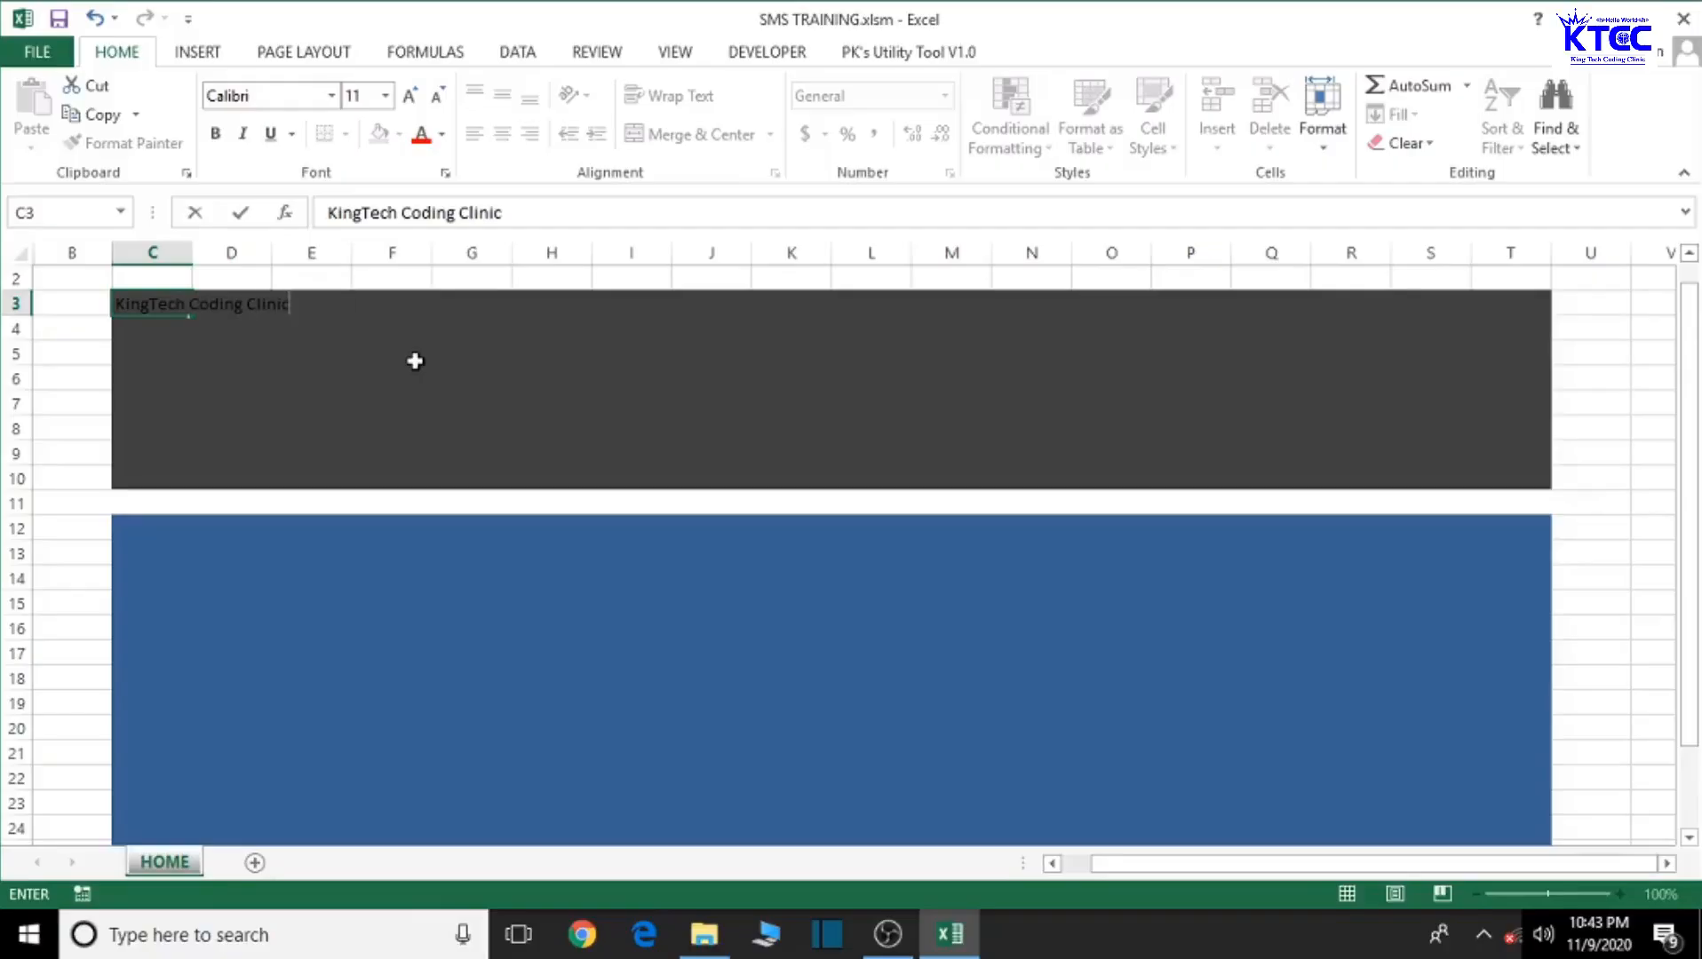
type("c")
left_click(415, 360)
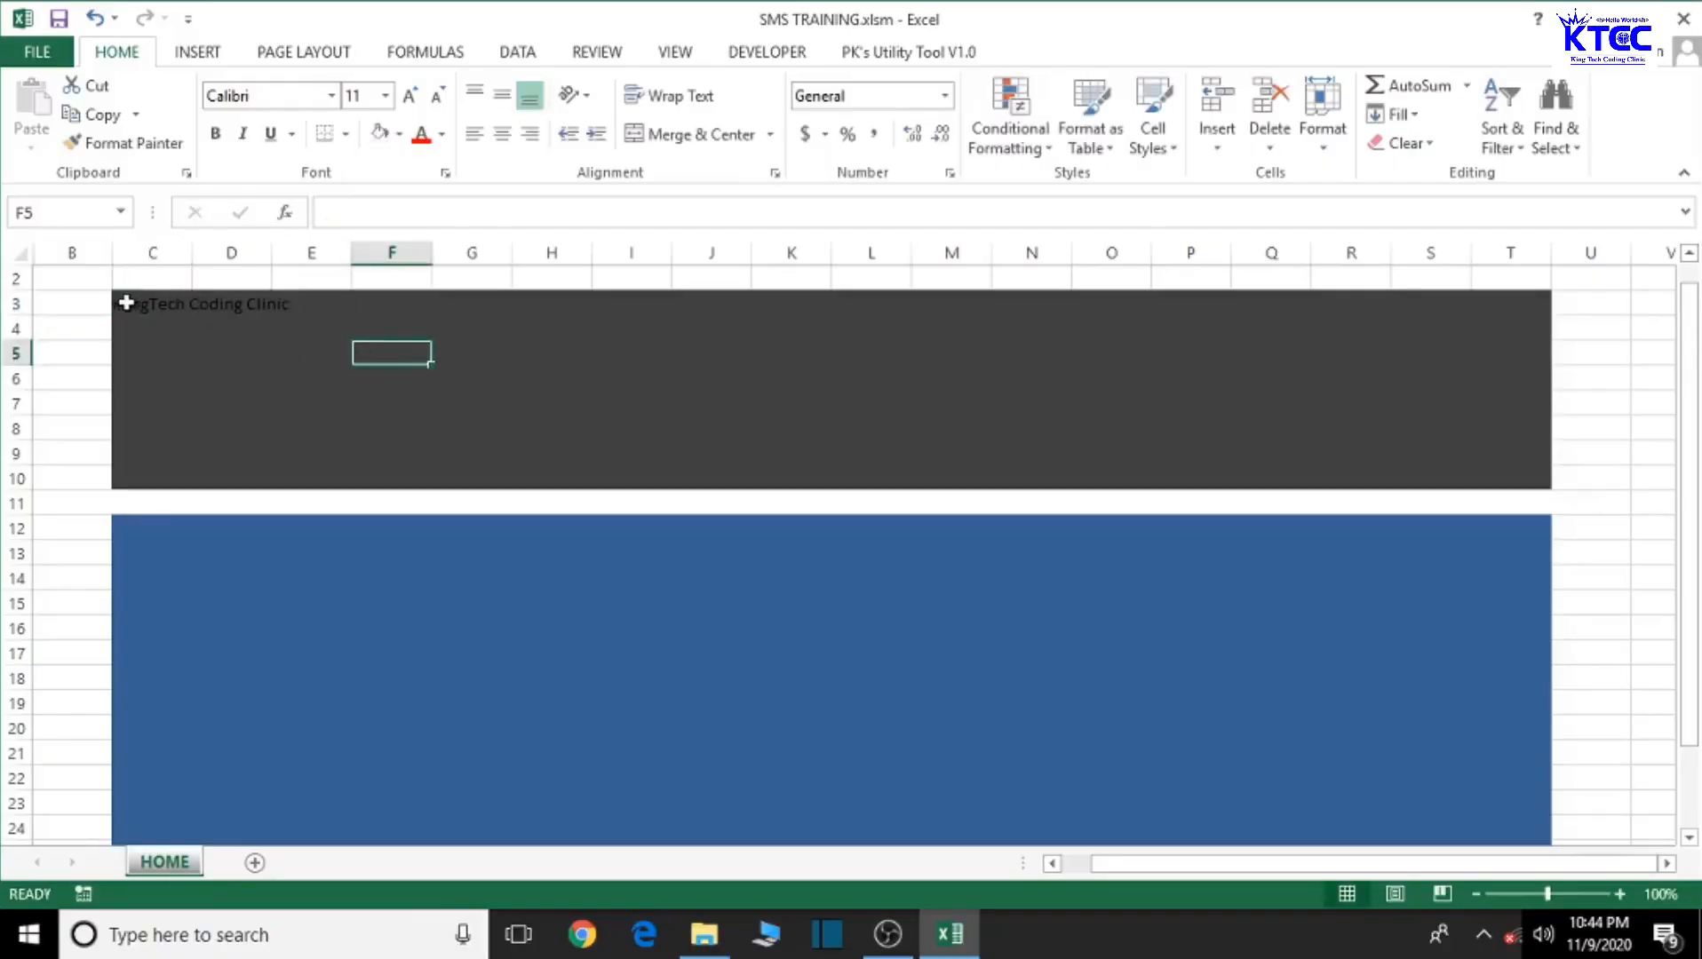
left_click(159, 303)
left_click_drag(158, 303, 366, 315)
left_click(710, 142)
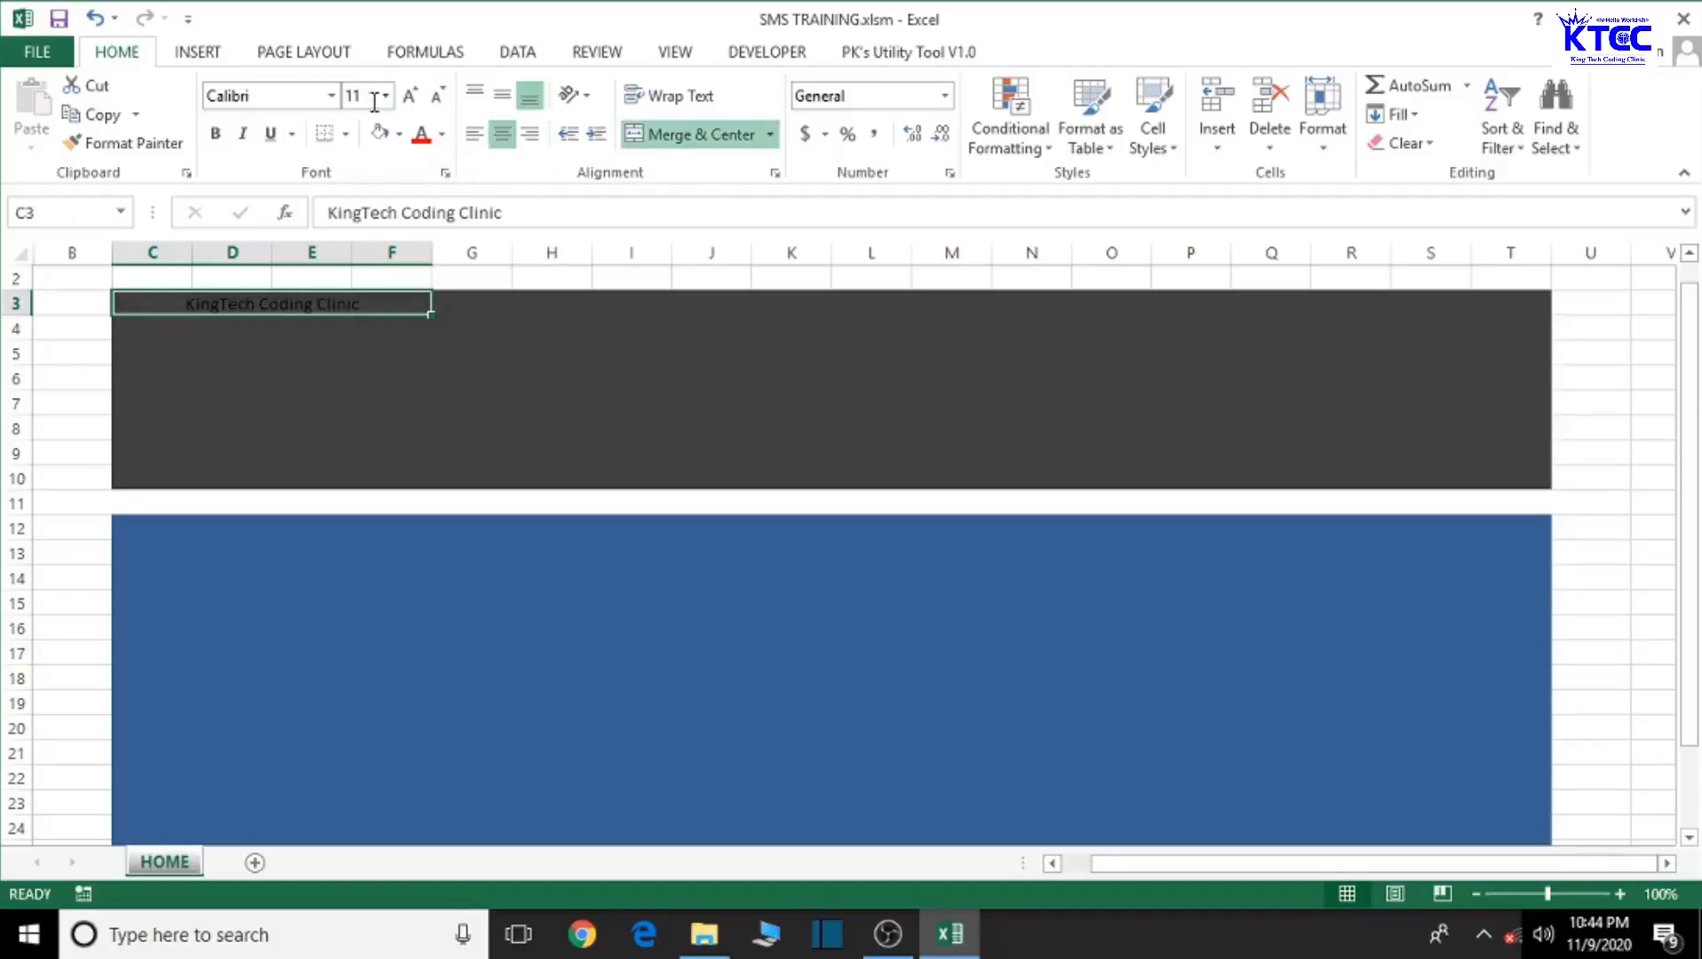
Step: Set the C3 title's font to Times New Roman at size 18
left_click(289, 103)
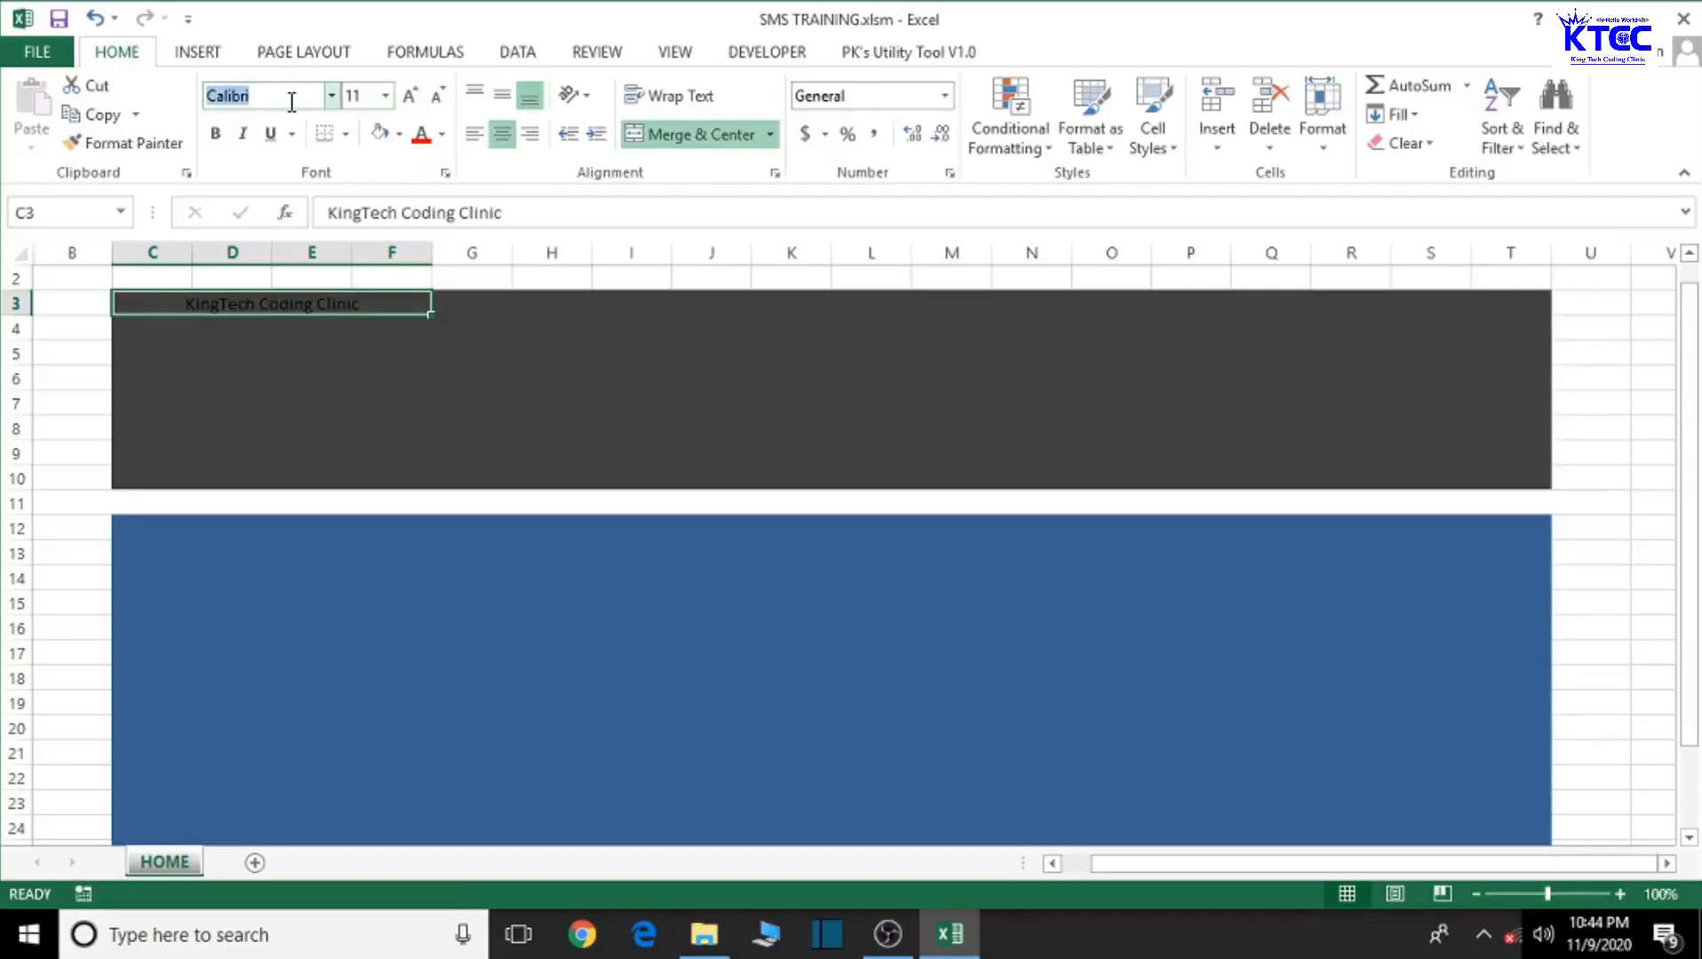
type("Times New Roma")
key("Return")
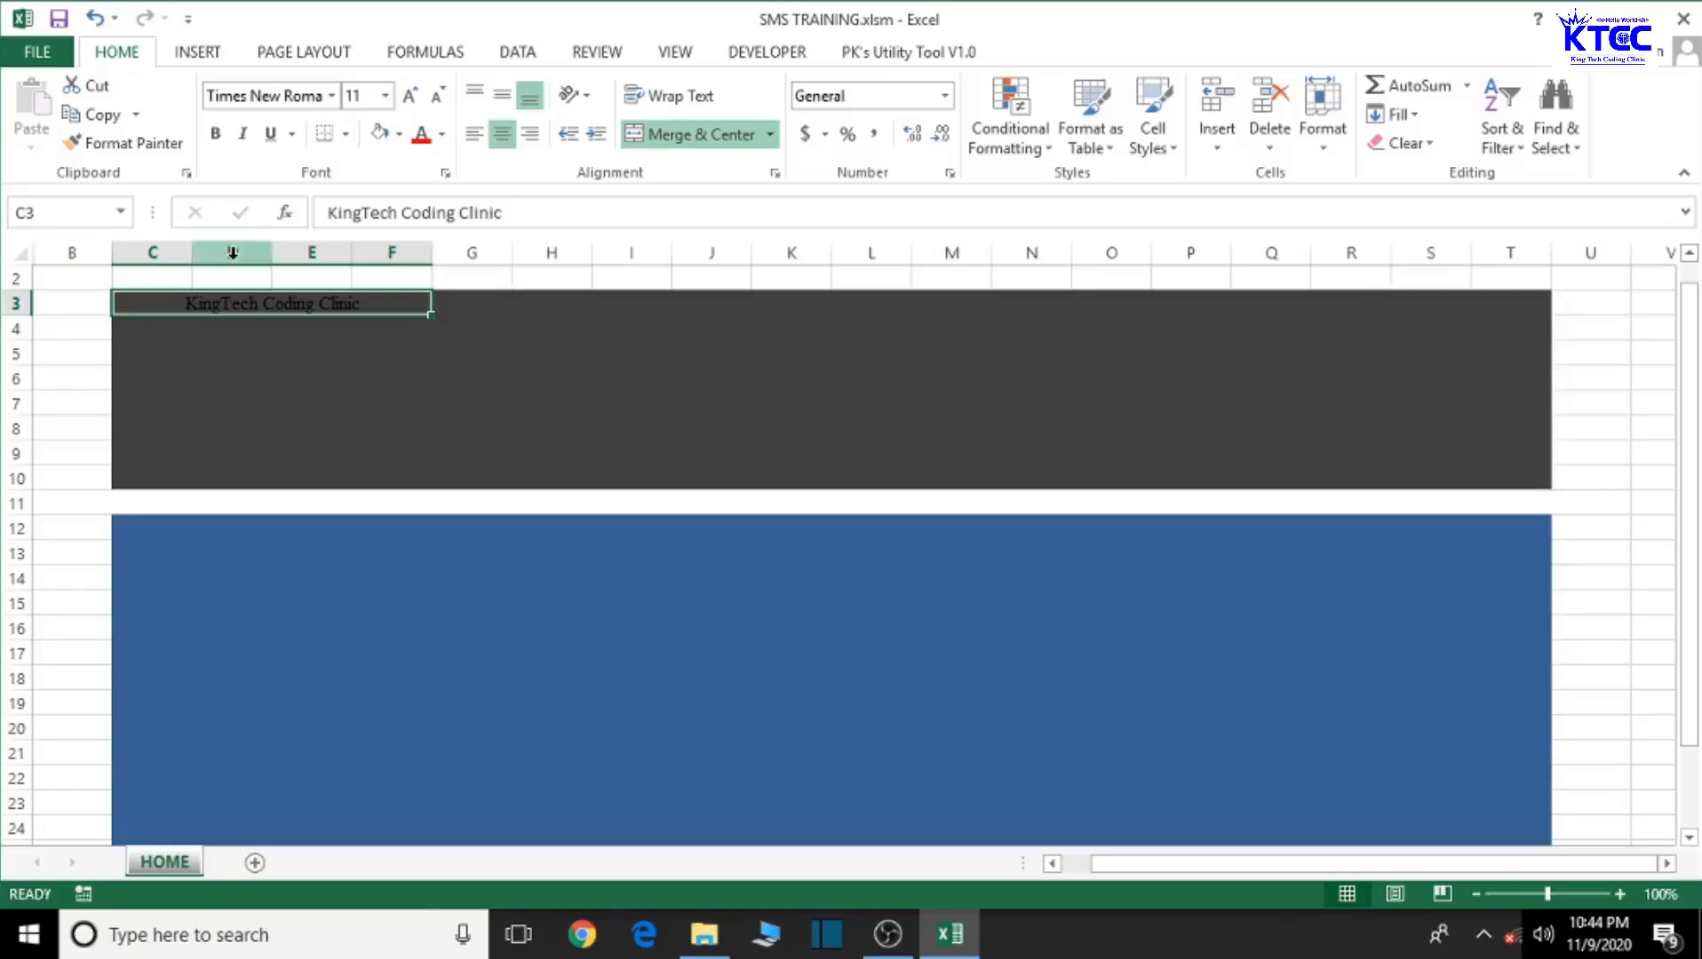
left_click(410, 96)
left_click(410, 96)
left_click(417, 94)
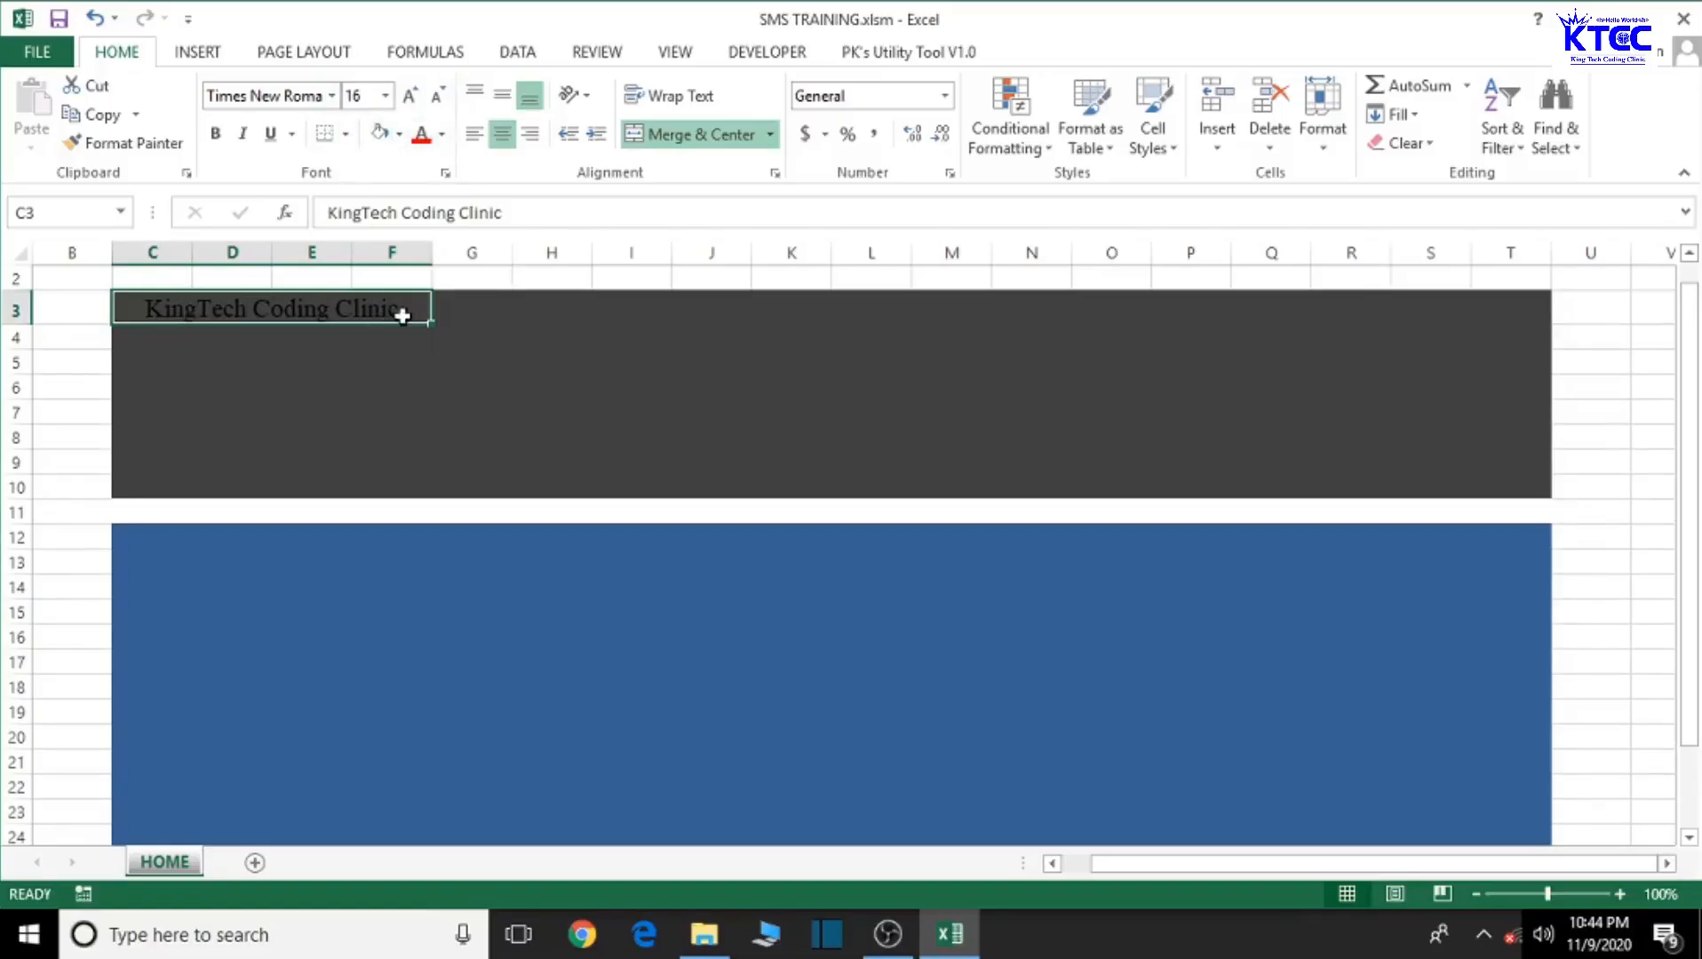
left_click(401, 141)
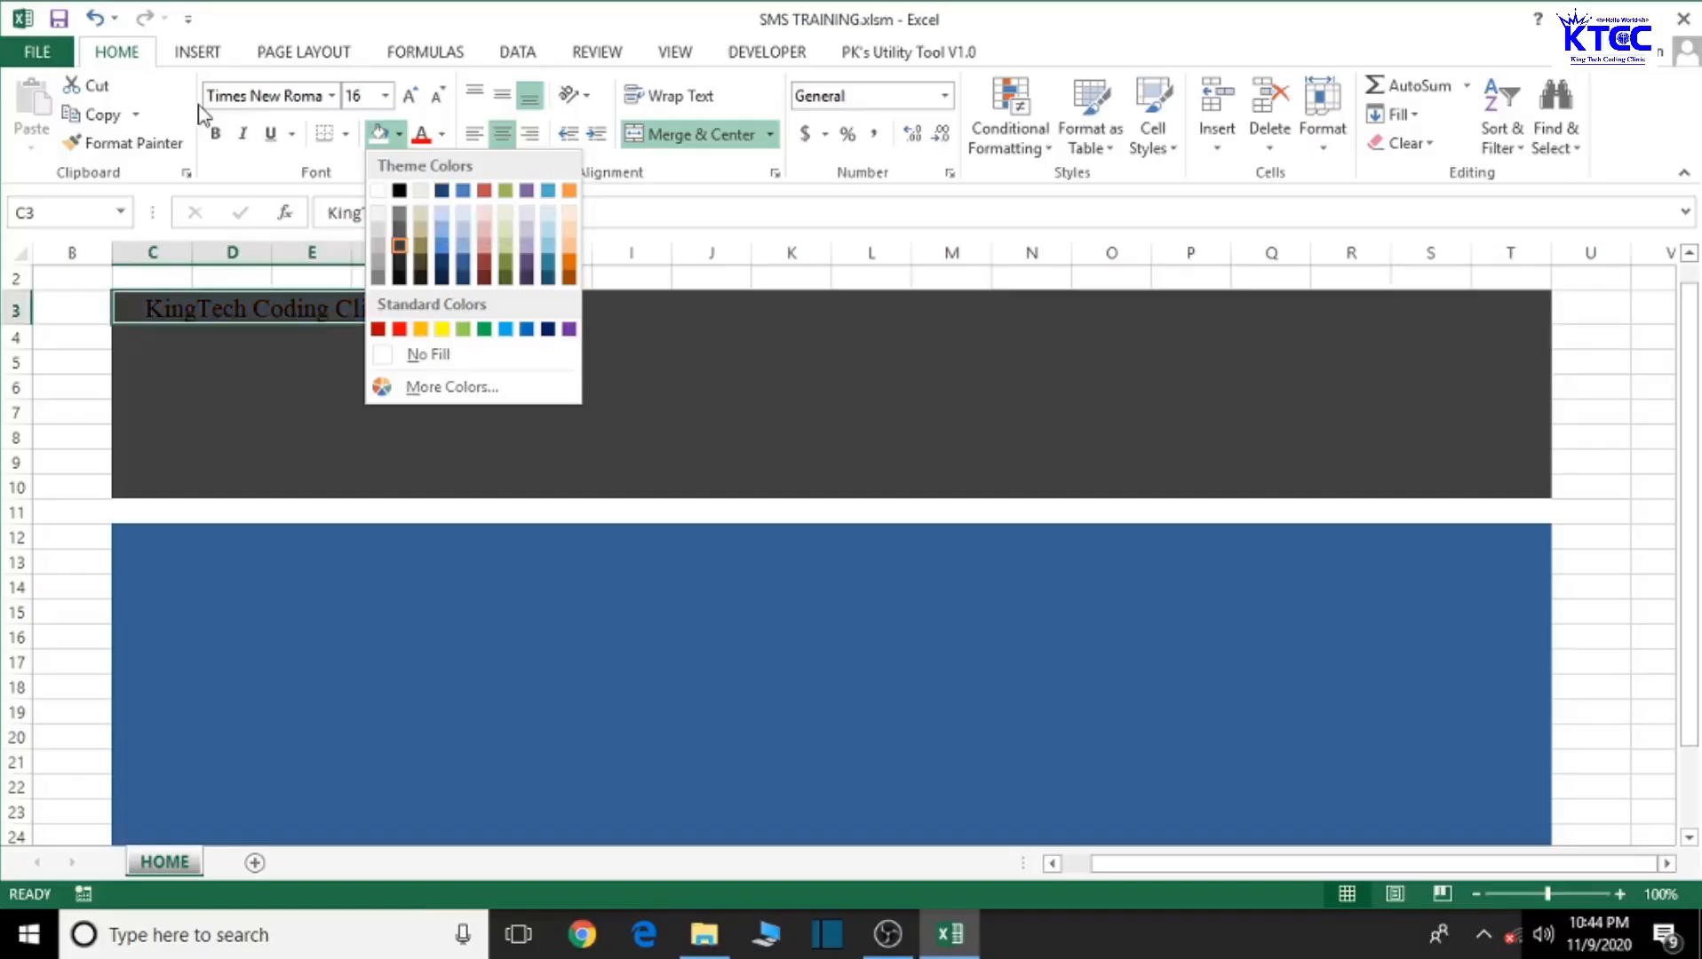
left_click(264, 338)
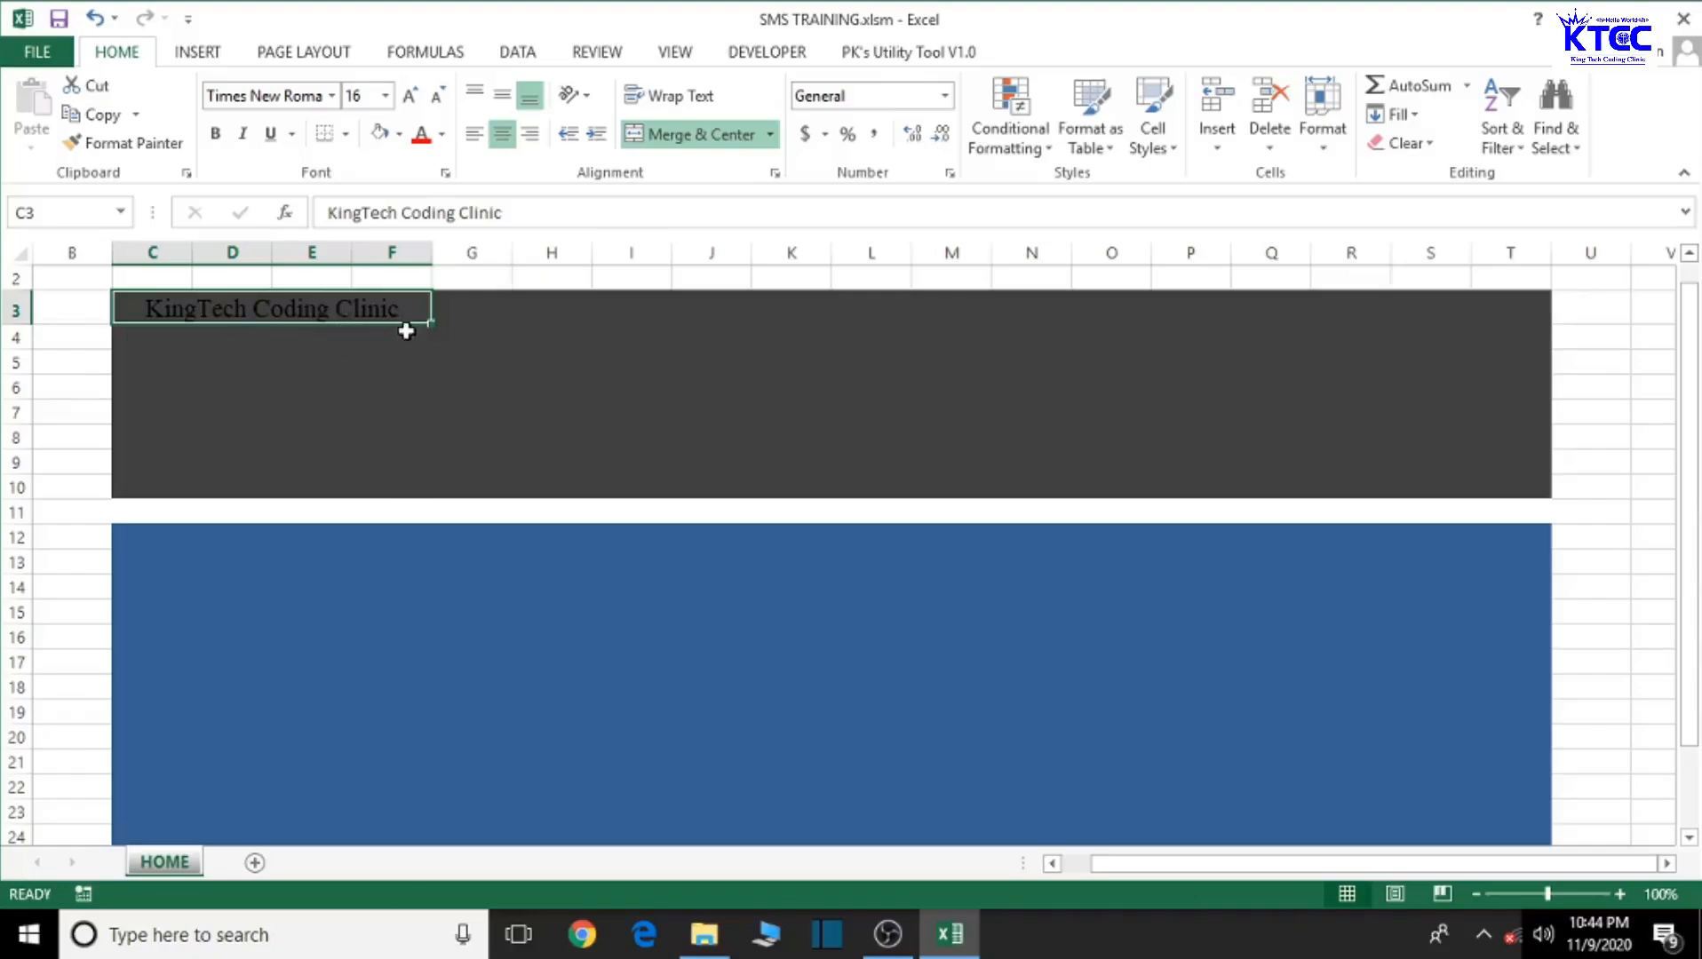
left_click(410, 95)
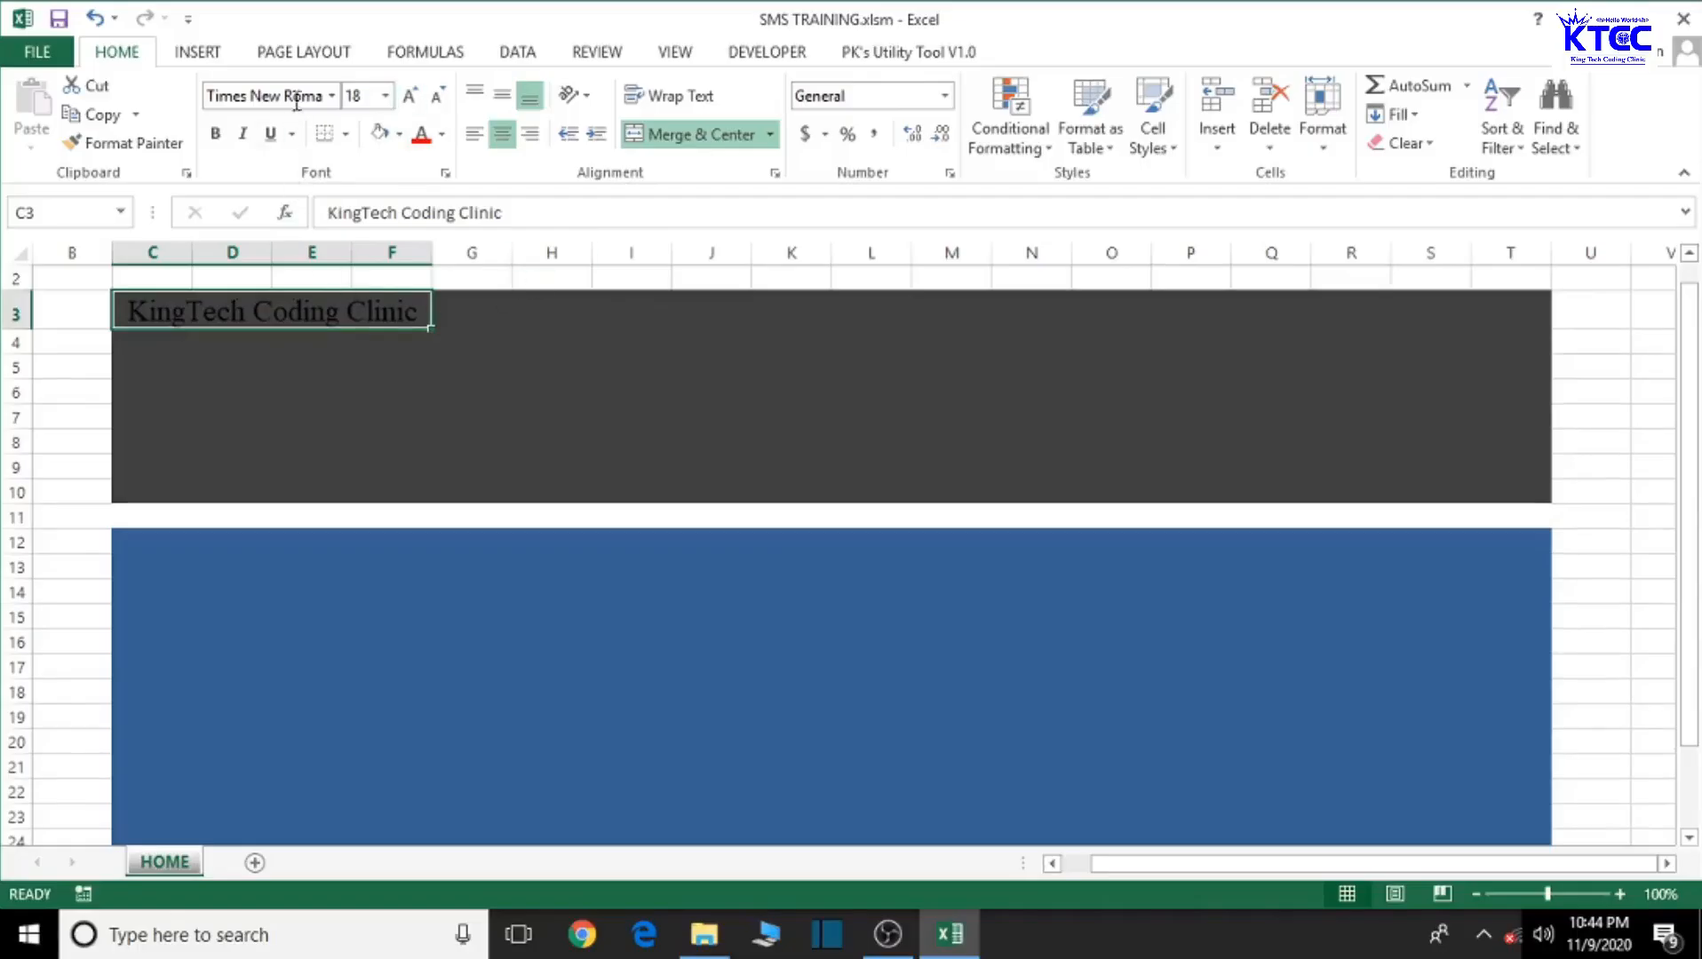
Step: Make the C3 title's text white and bold
left_click(442, 138)
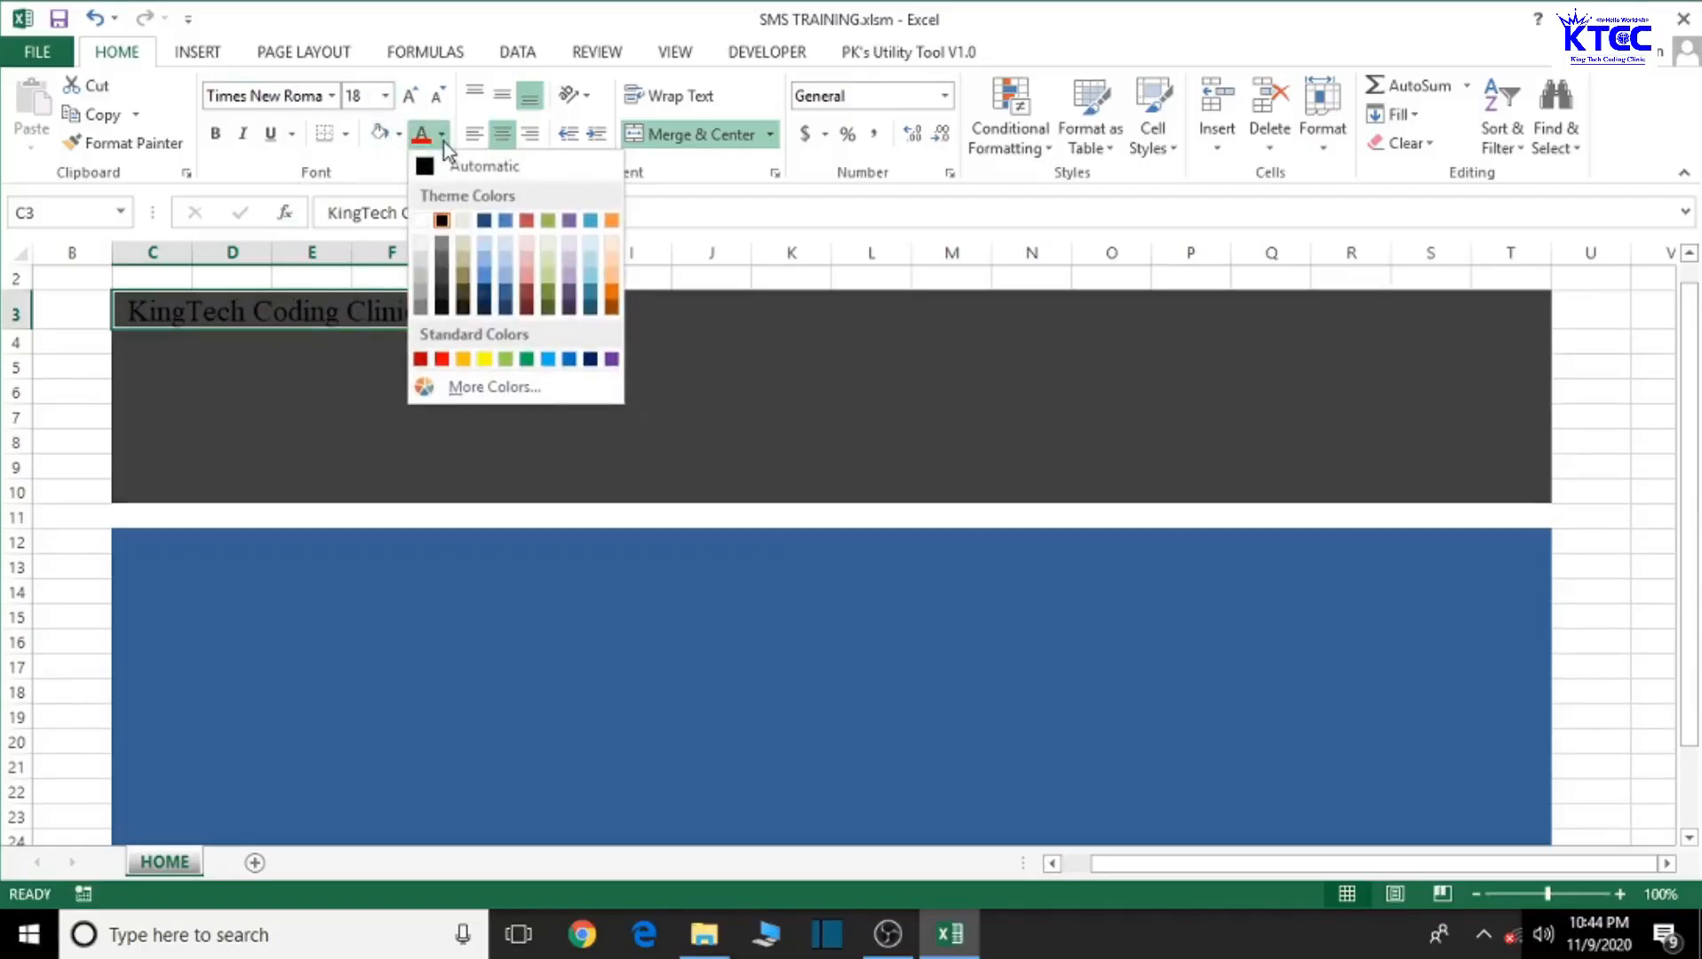
left_click(420, 220)
left_click(220, 134)
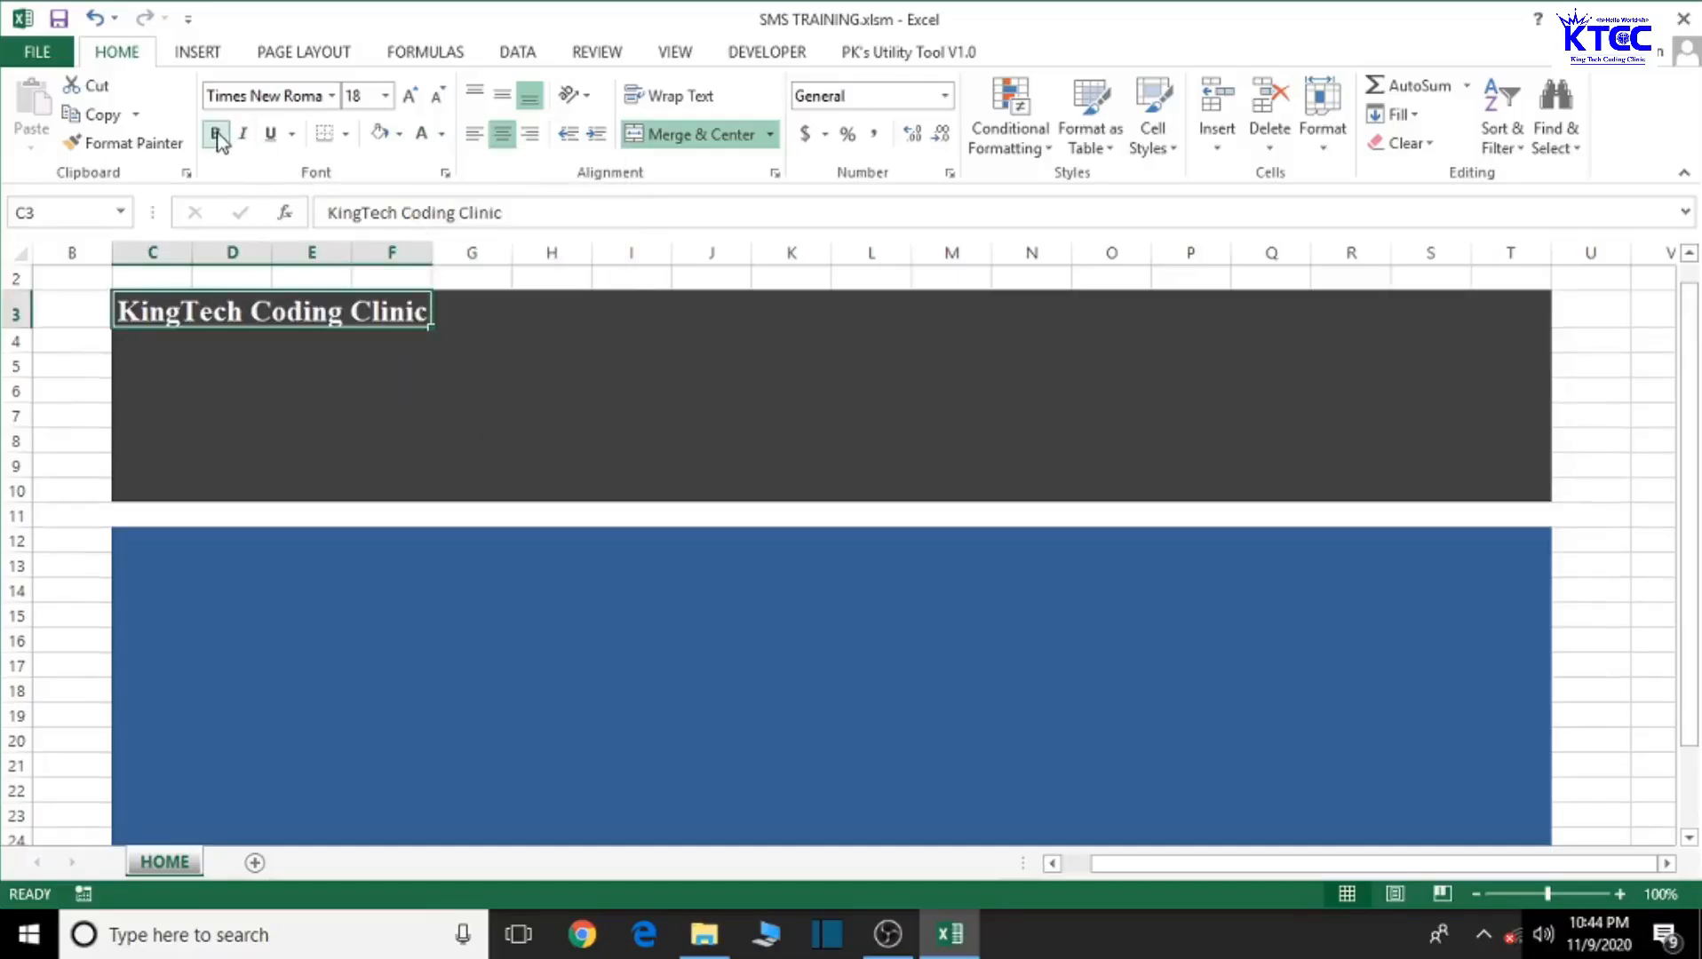
left_click(589, 442)
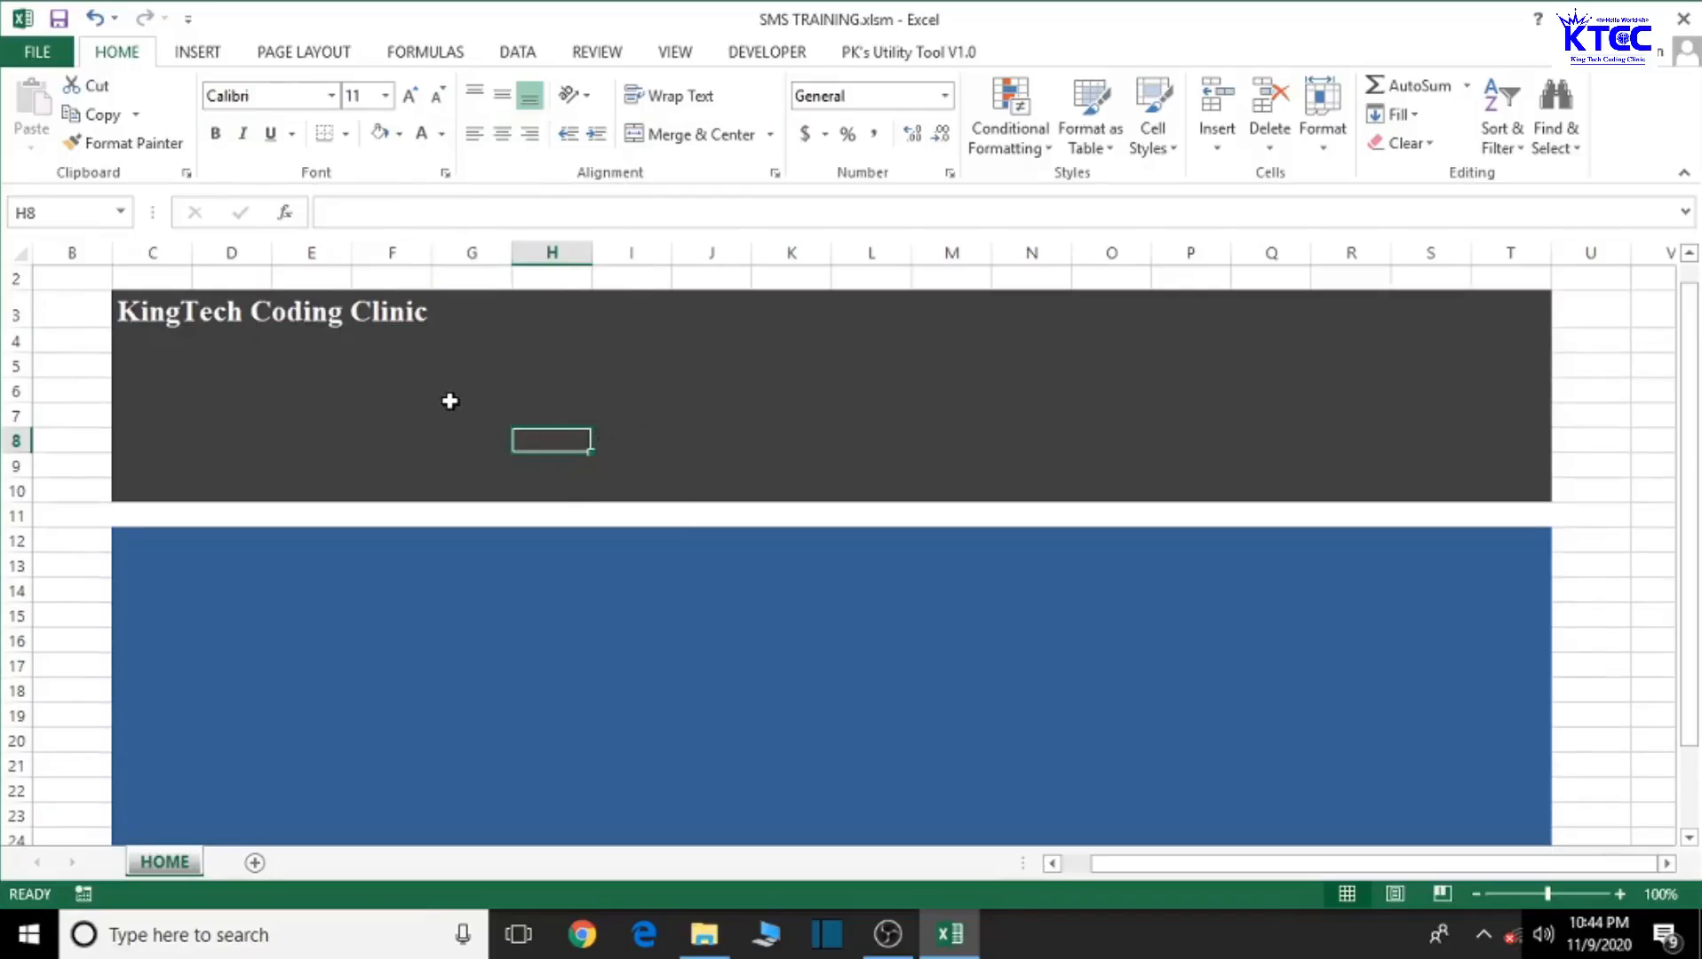
Step: Enter "KingTech Coding Clinic" in cell H6 and merge and center it across G6:O6
left_click(441, 370)
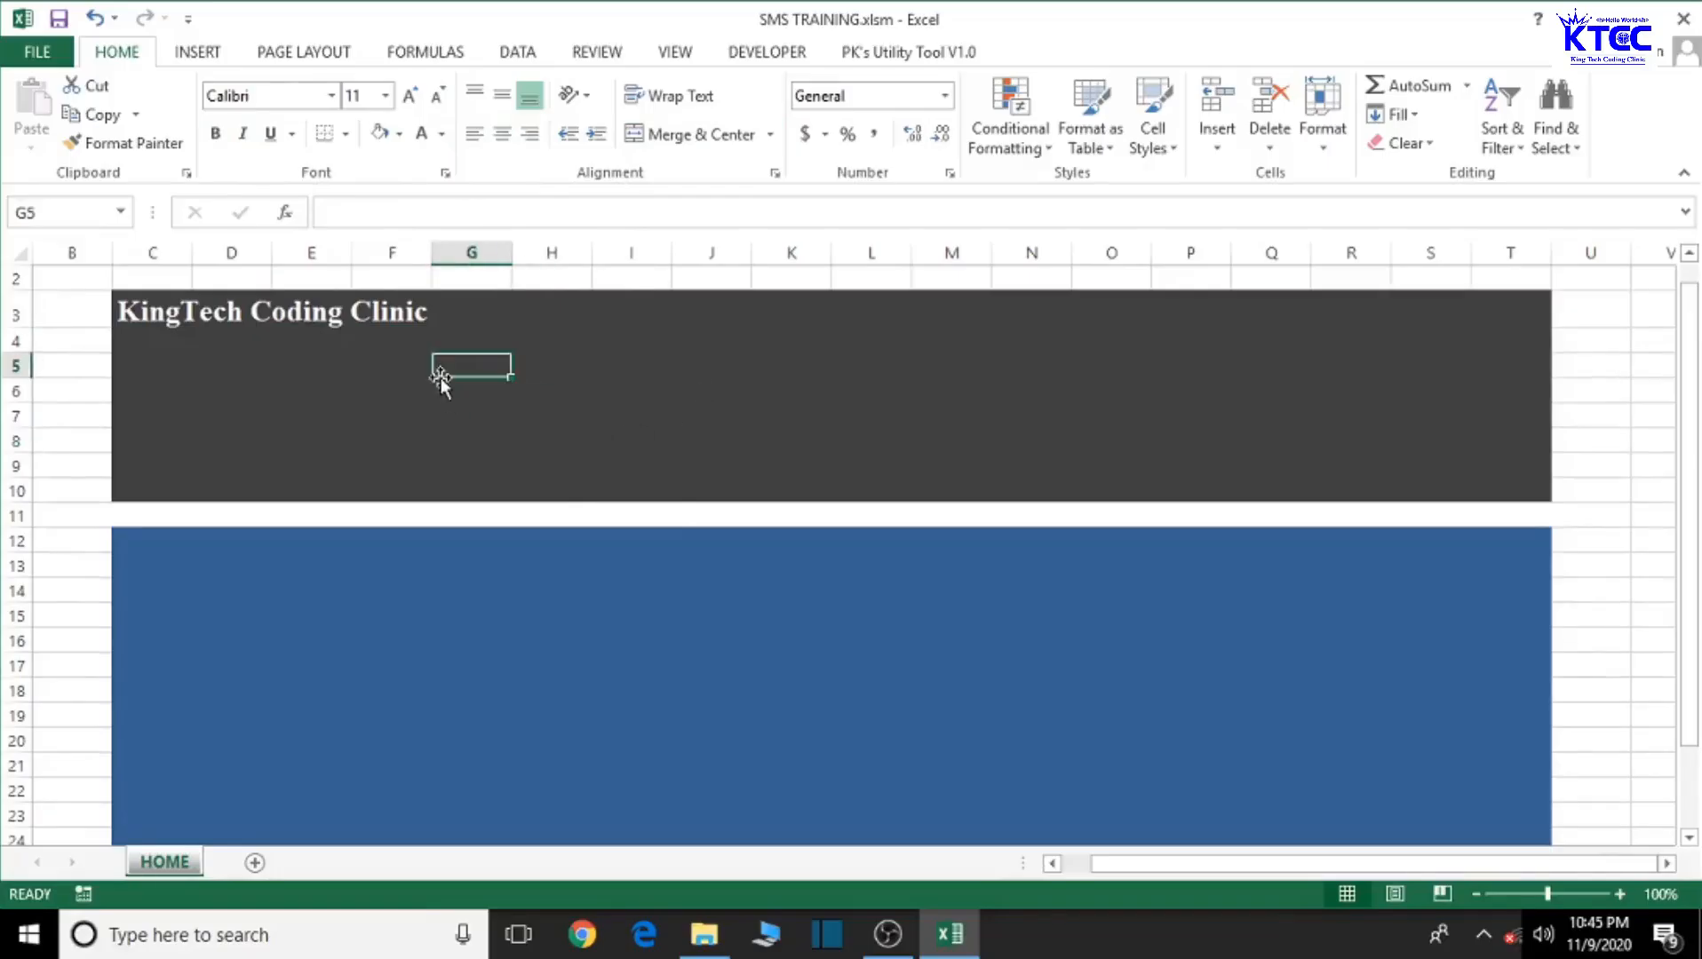
left_click(586, 385)
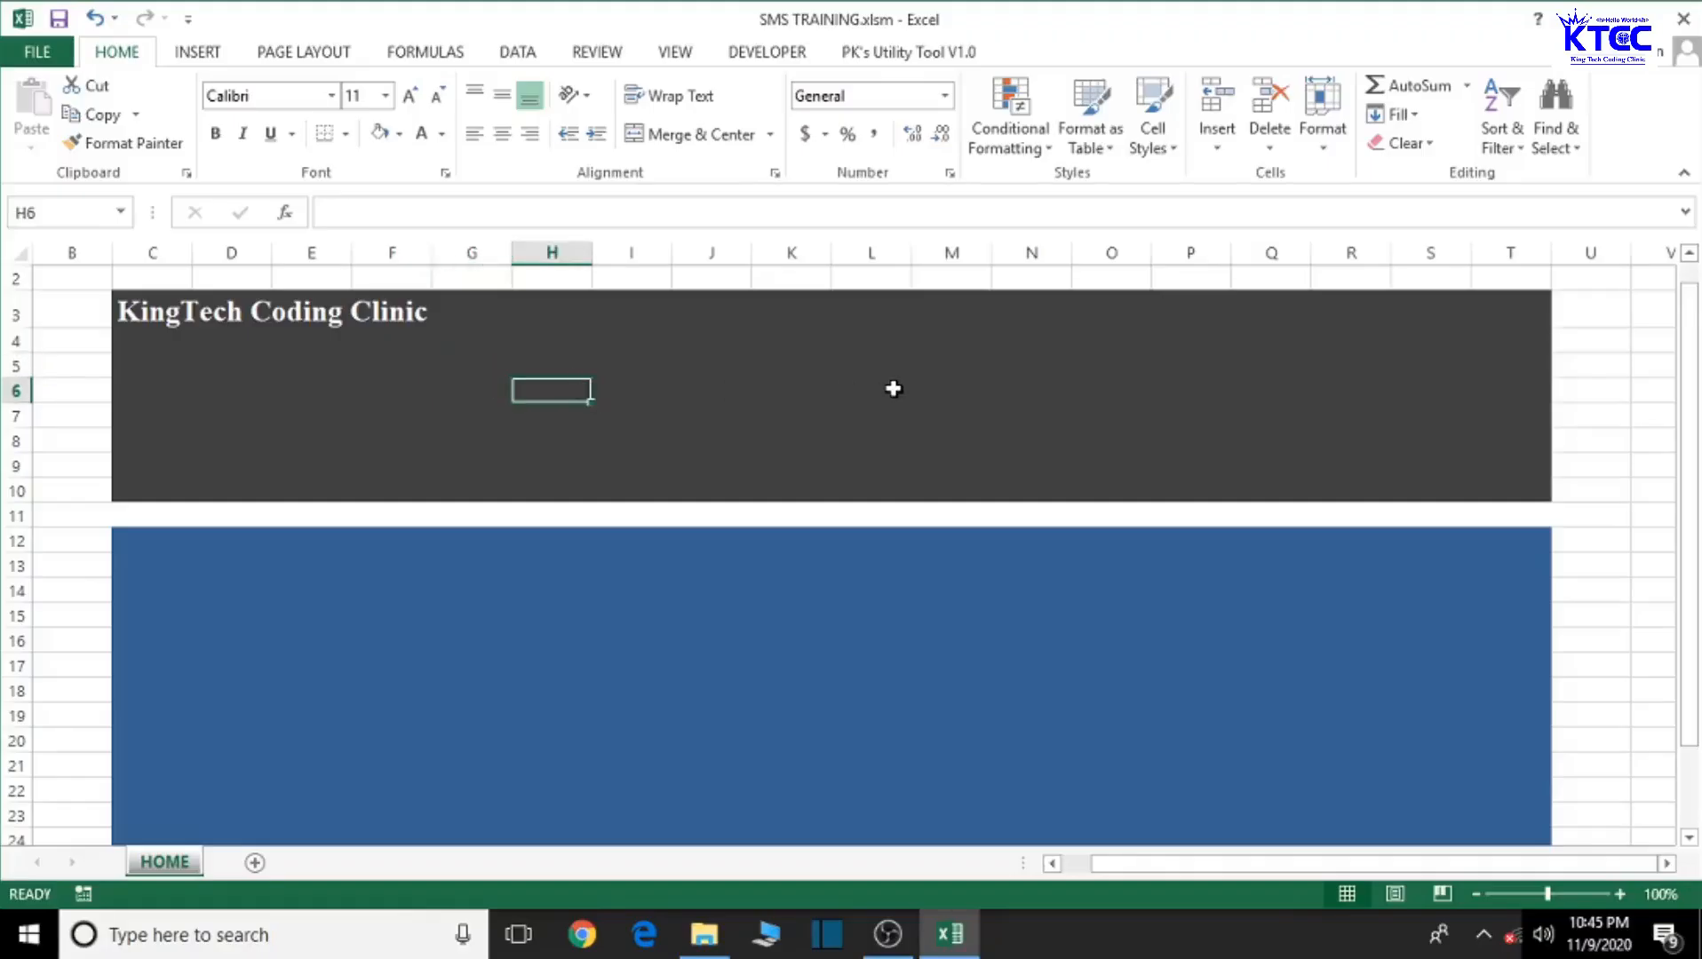
type("KingTech Coding Clinic")
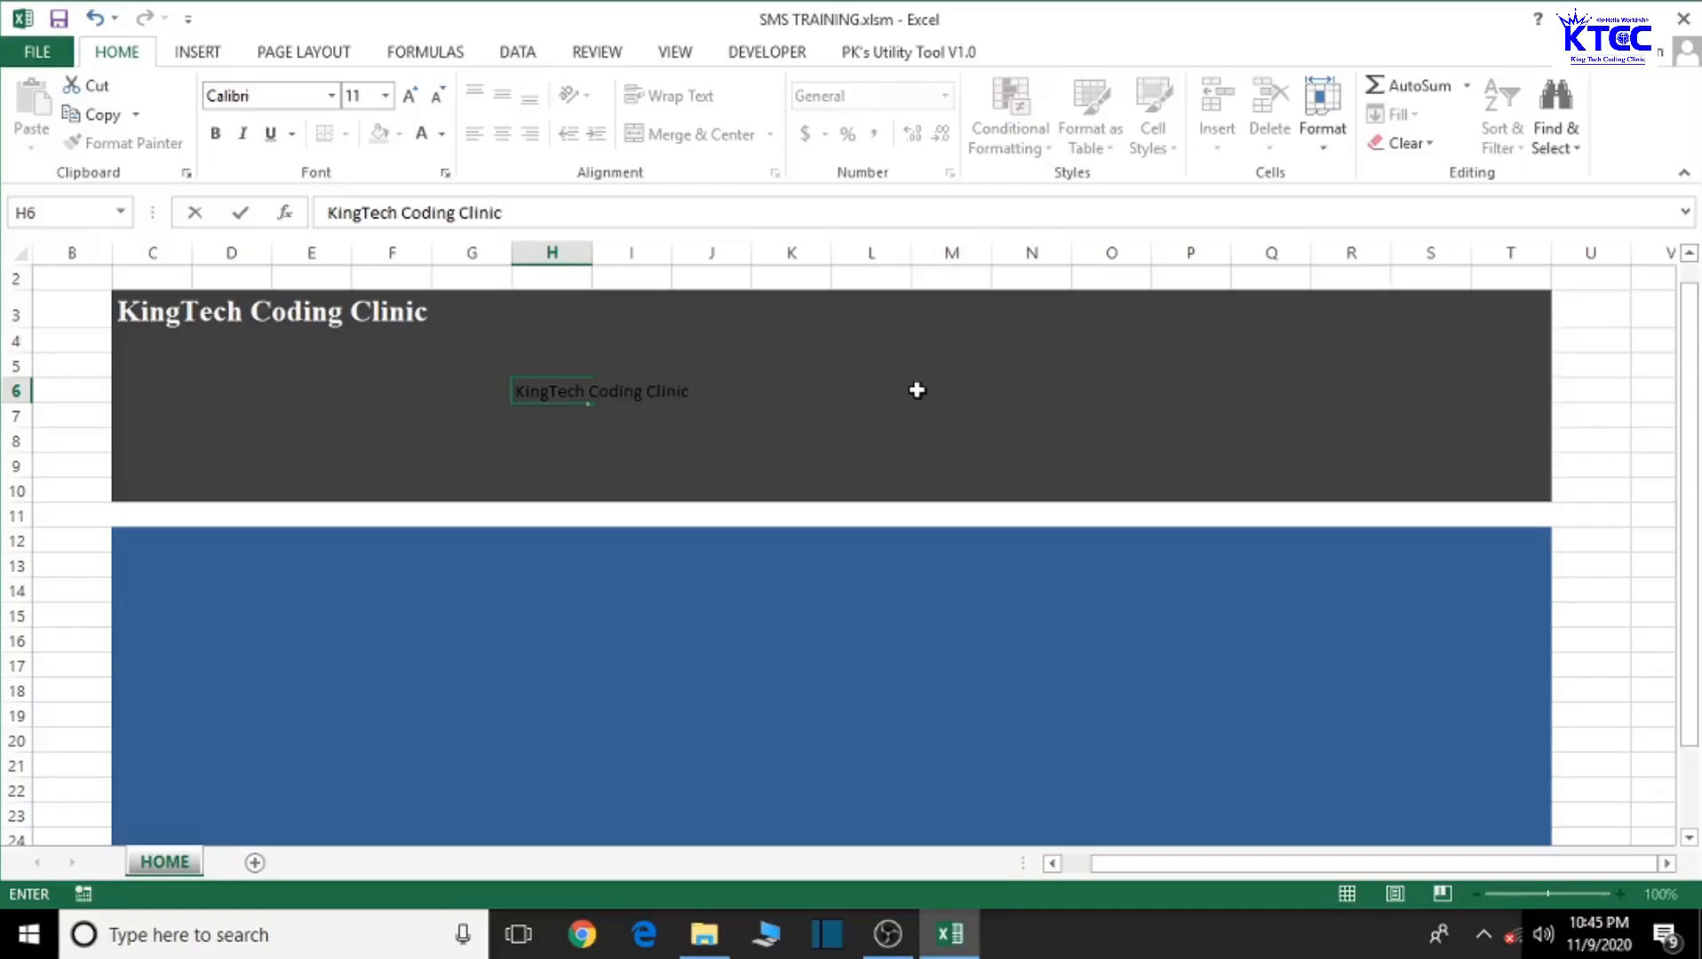
left_click(916, 388)
left_click_drag(509, 391, 1087, 401)
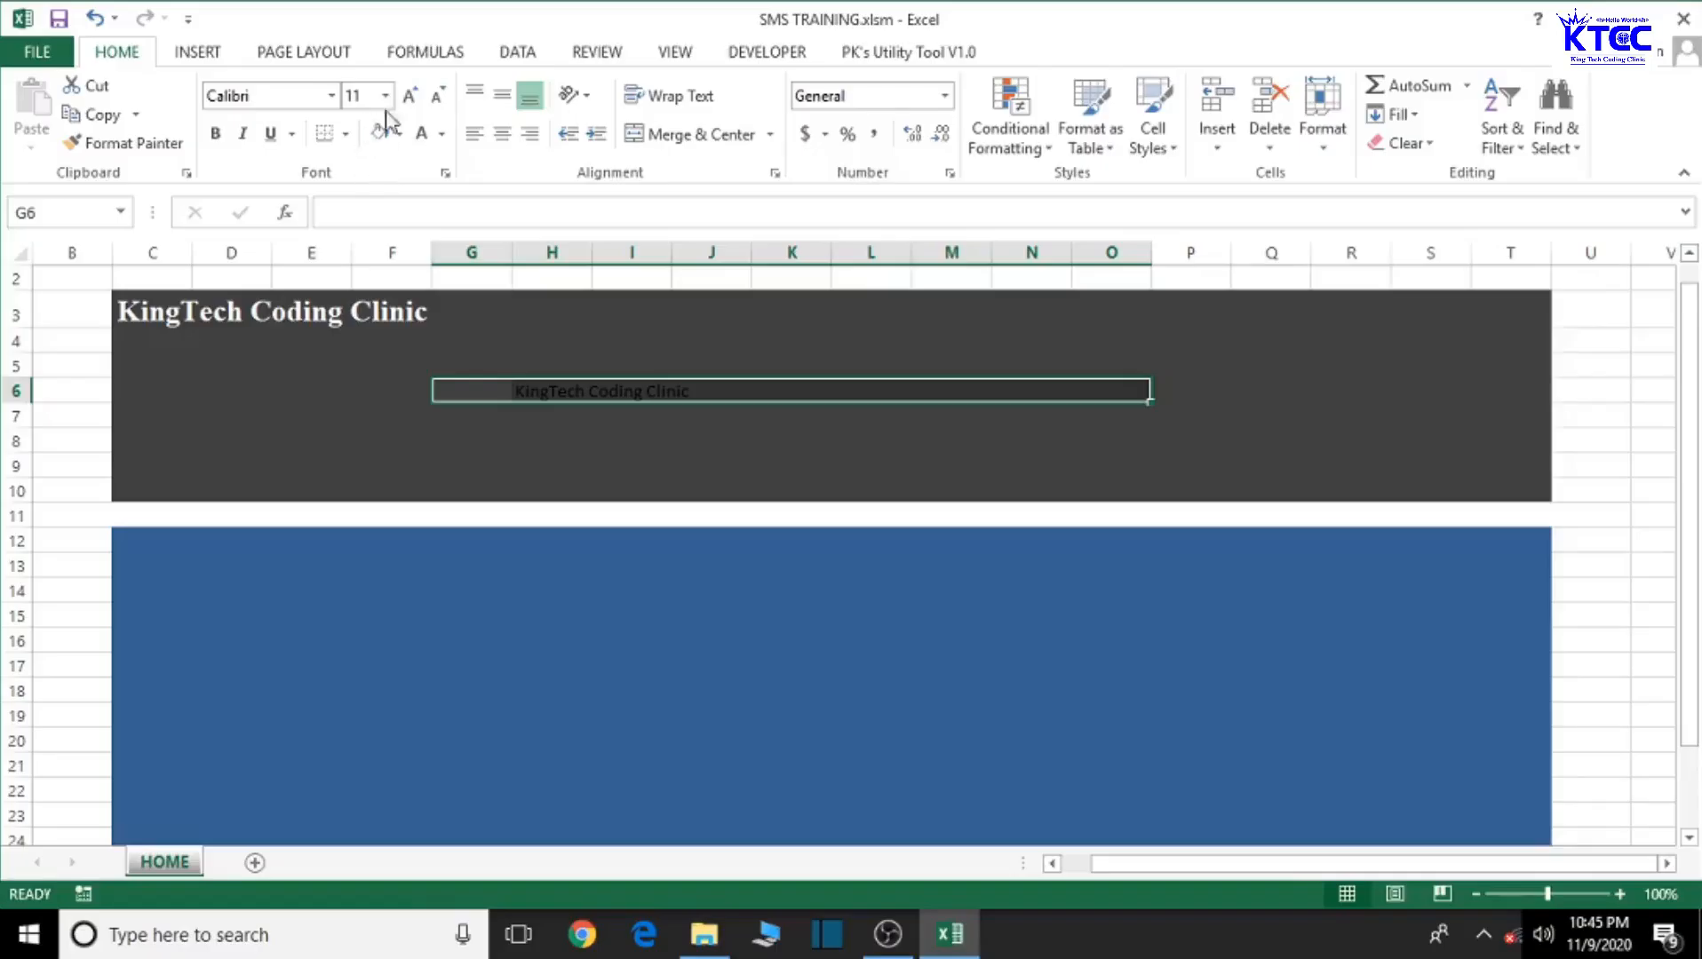
left_click(687, 146)
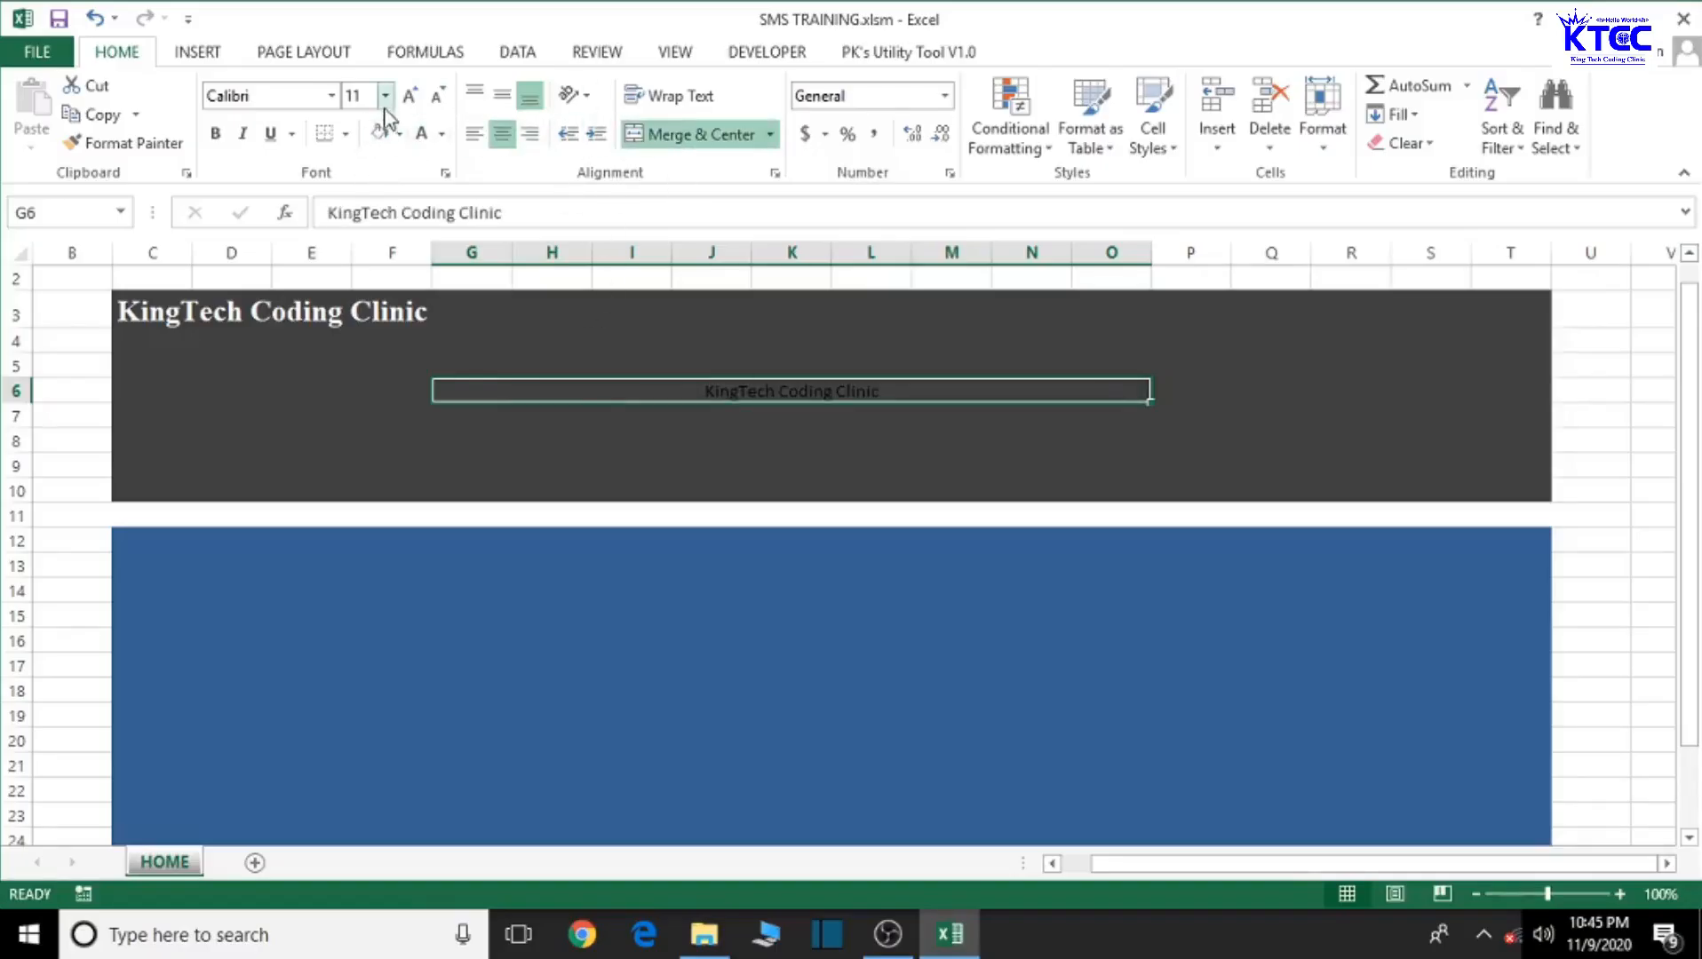
Step: Set the row 6 heading's text to white Times New Roman
left_click(442, 134)
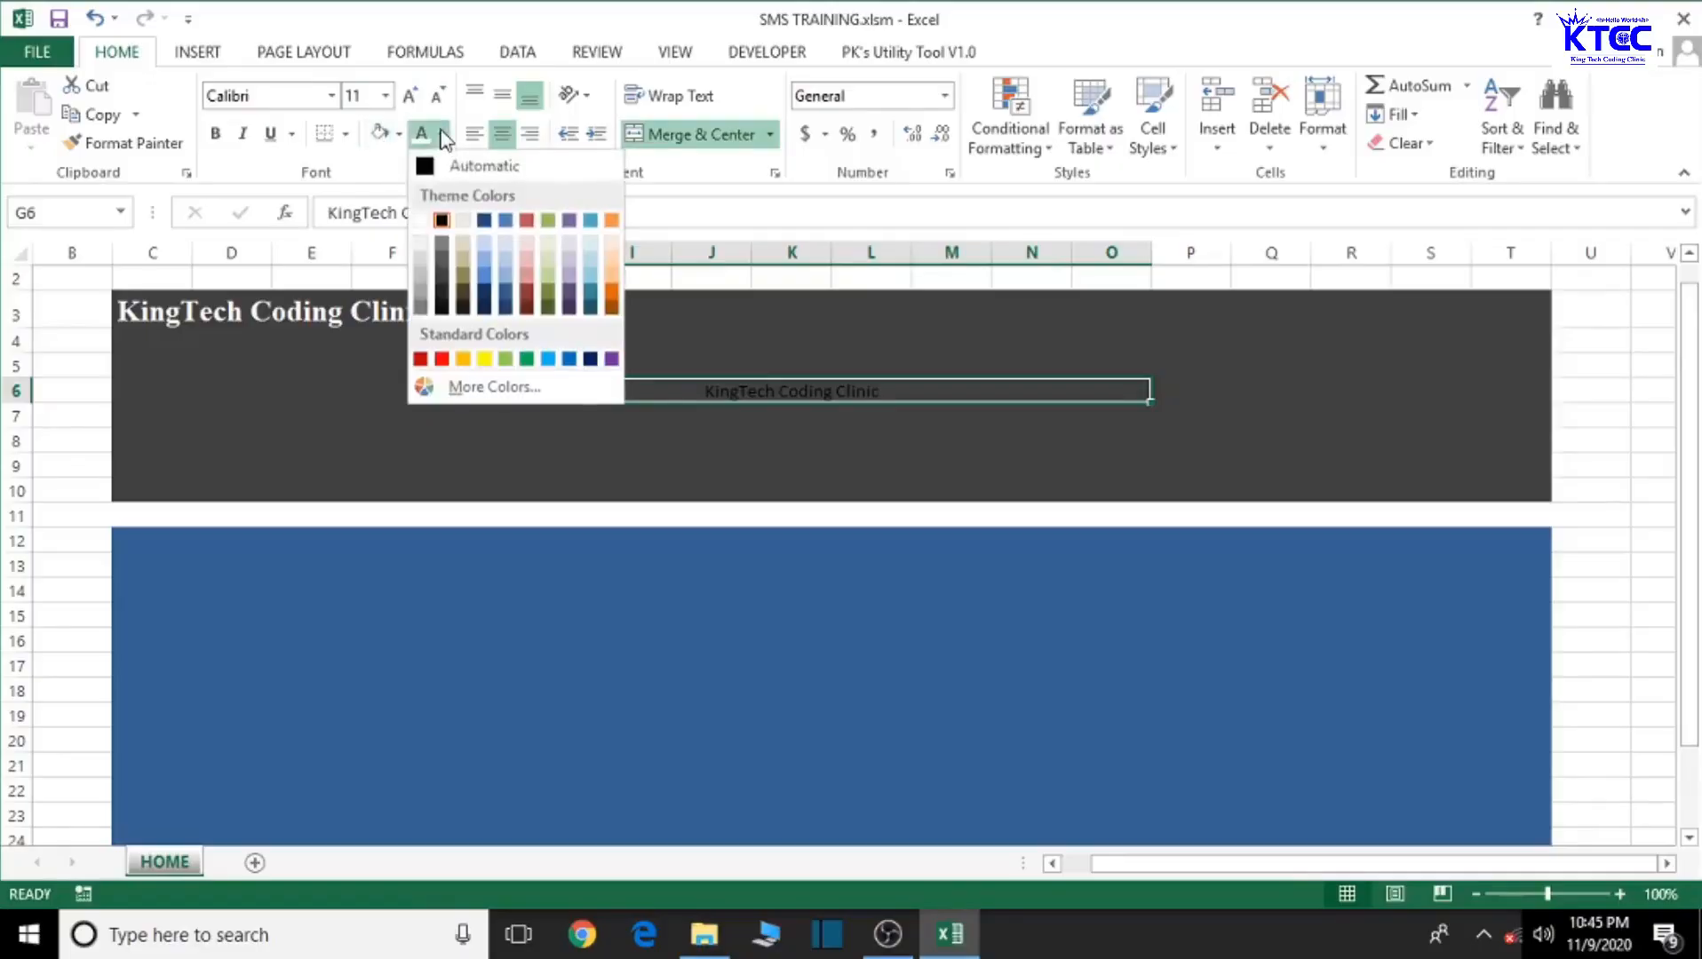
left_click(419, 221)
left_click(294, 95)
type("t")
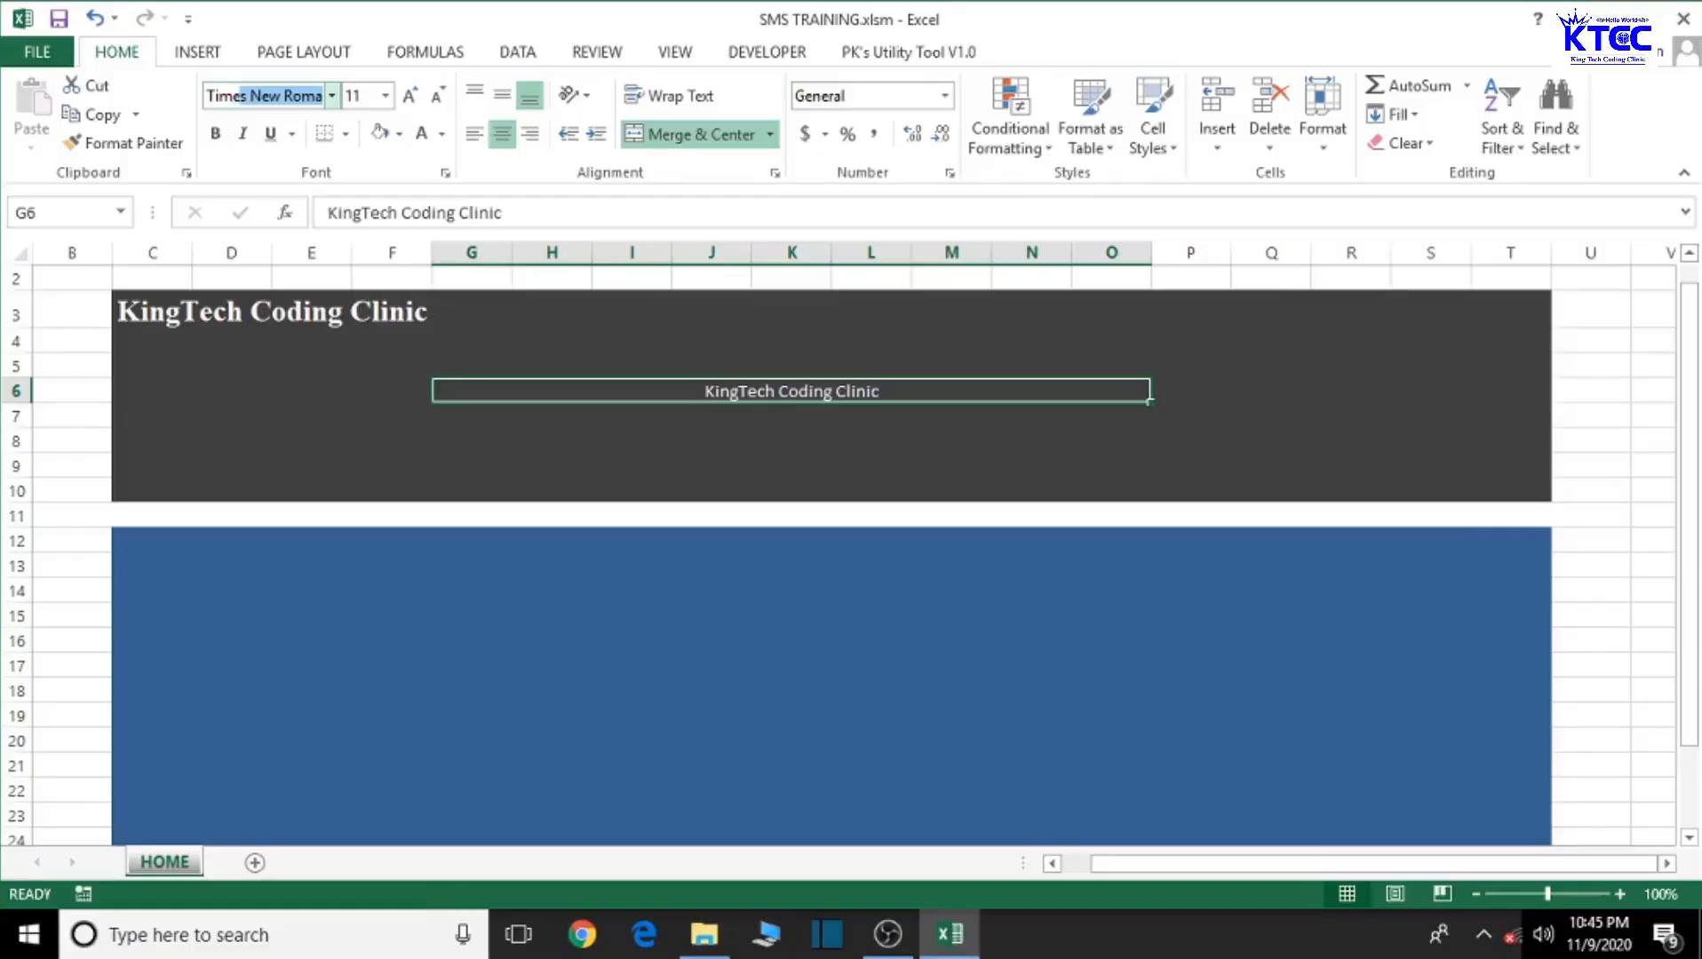
key("Return")
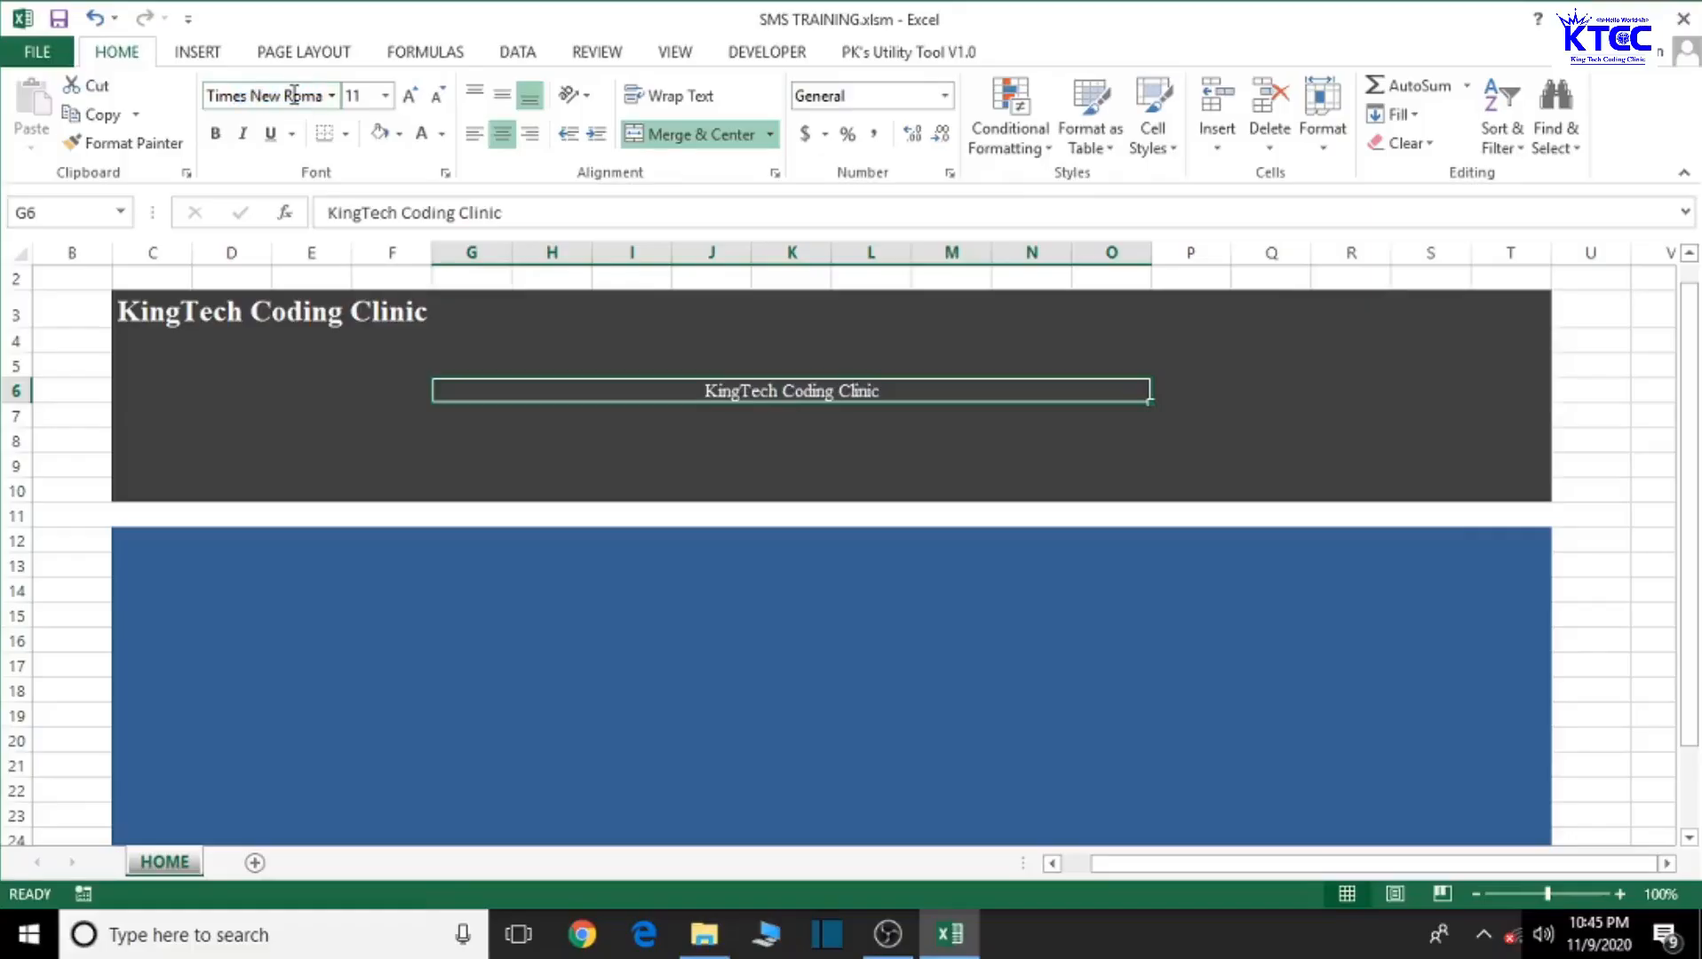
Step: Enlarge the row 6 heading to size 36 and make it bold
left_click(407, 96)
left_click(408, 95)
left_click(407, 95)
left_click(408, 95)
left_click(408, 95)
left_click(407, 95)
left_click(407, 95)
left_click(409, 96)
left_click(410, 98)
left_click(410, 98)
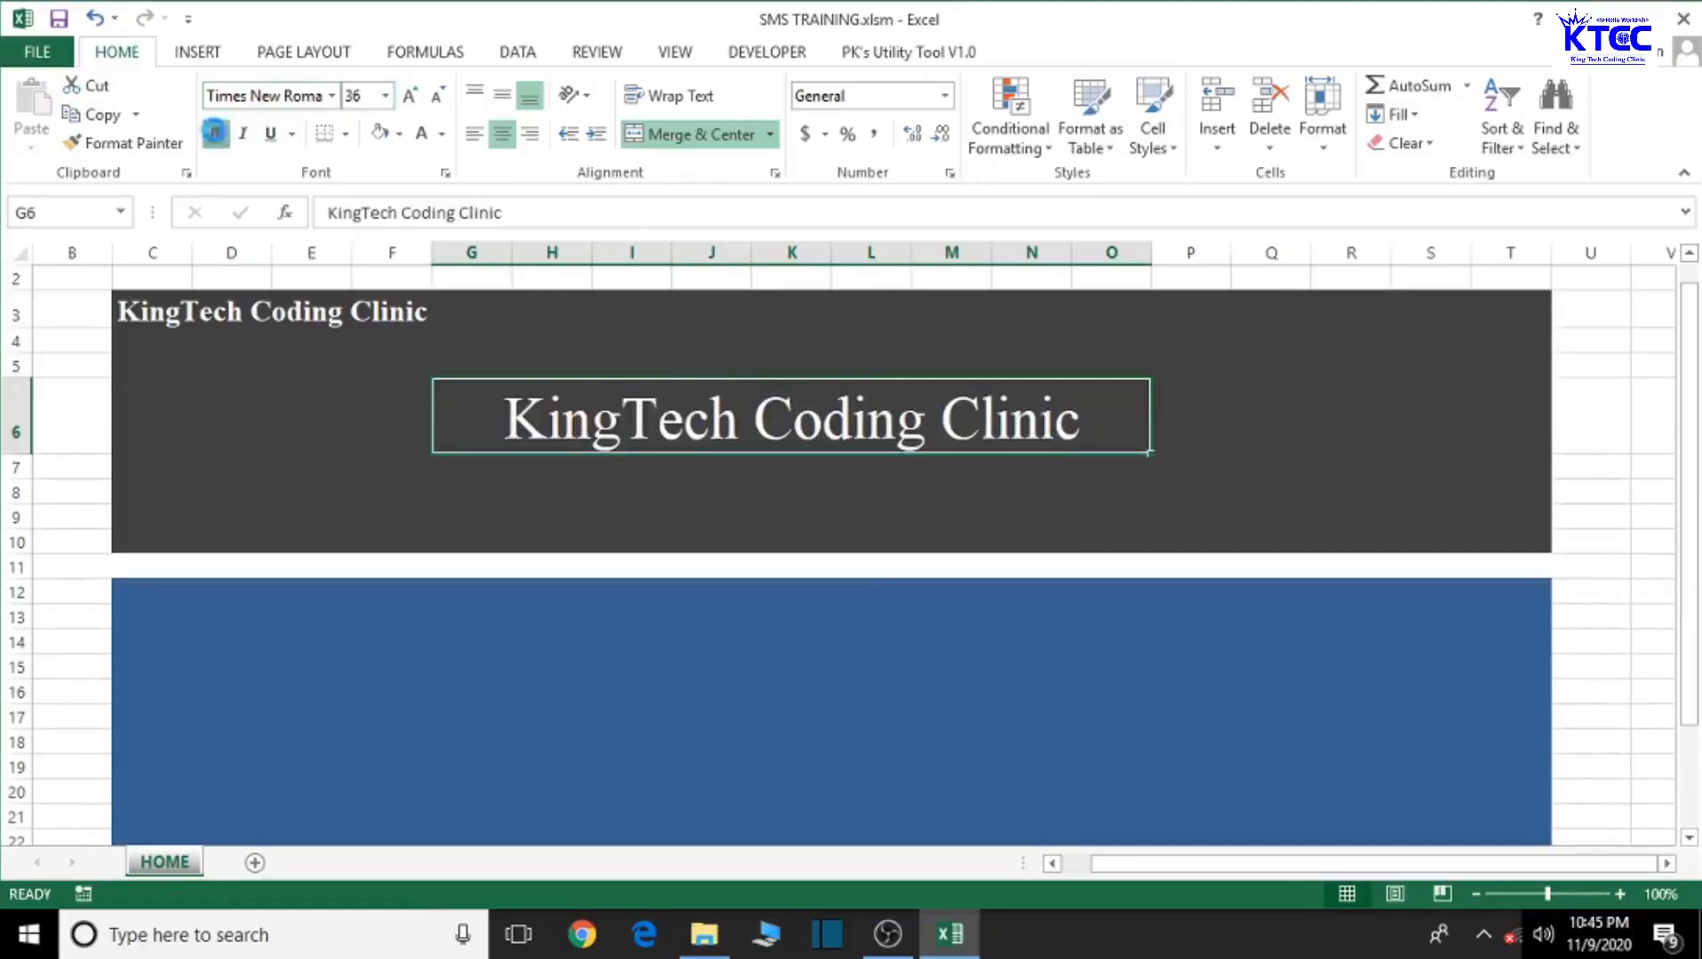
left_click(215, 135)
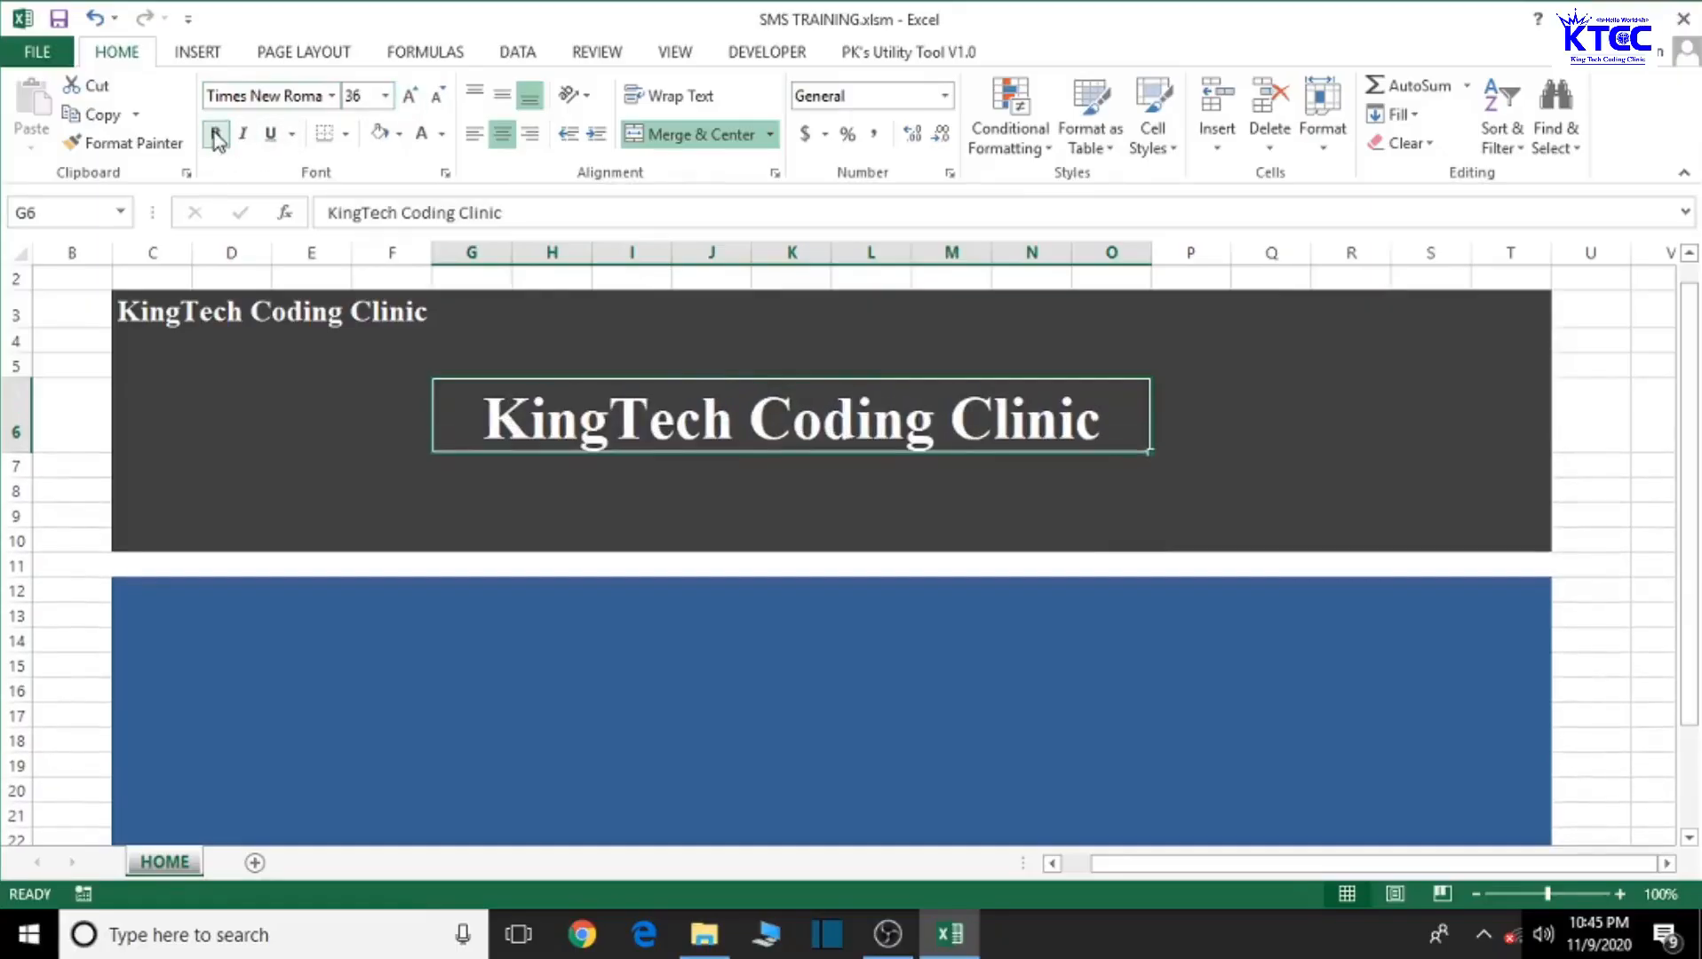
left_click(409, 98)
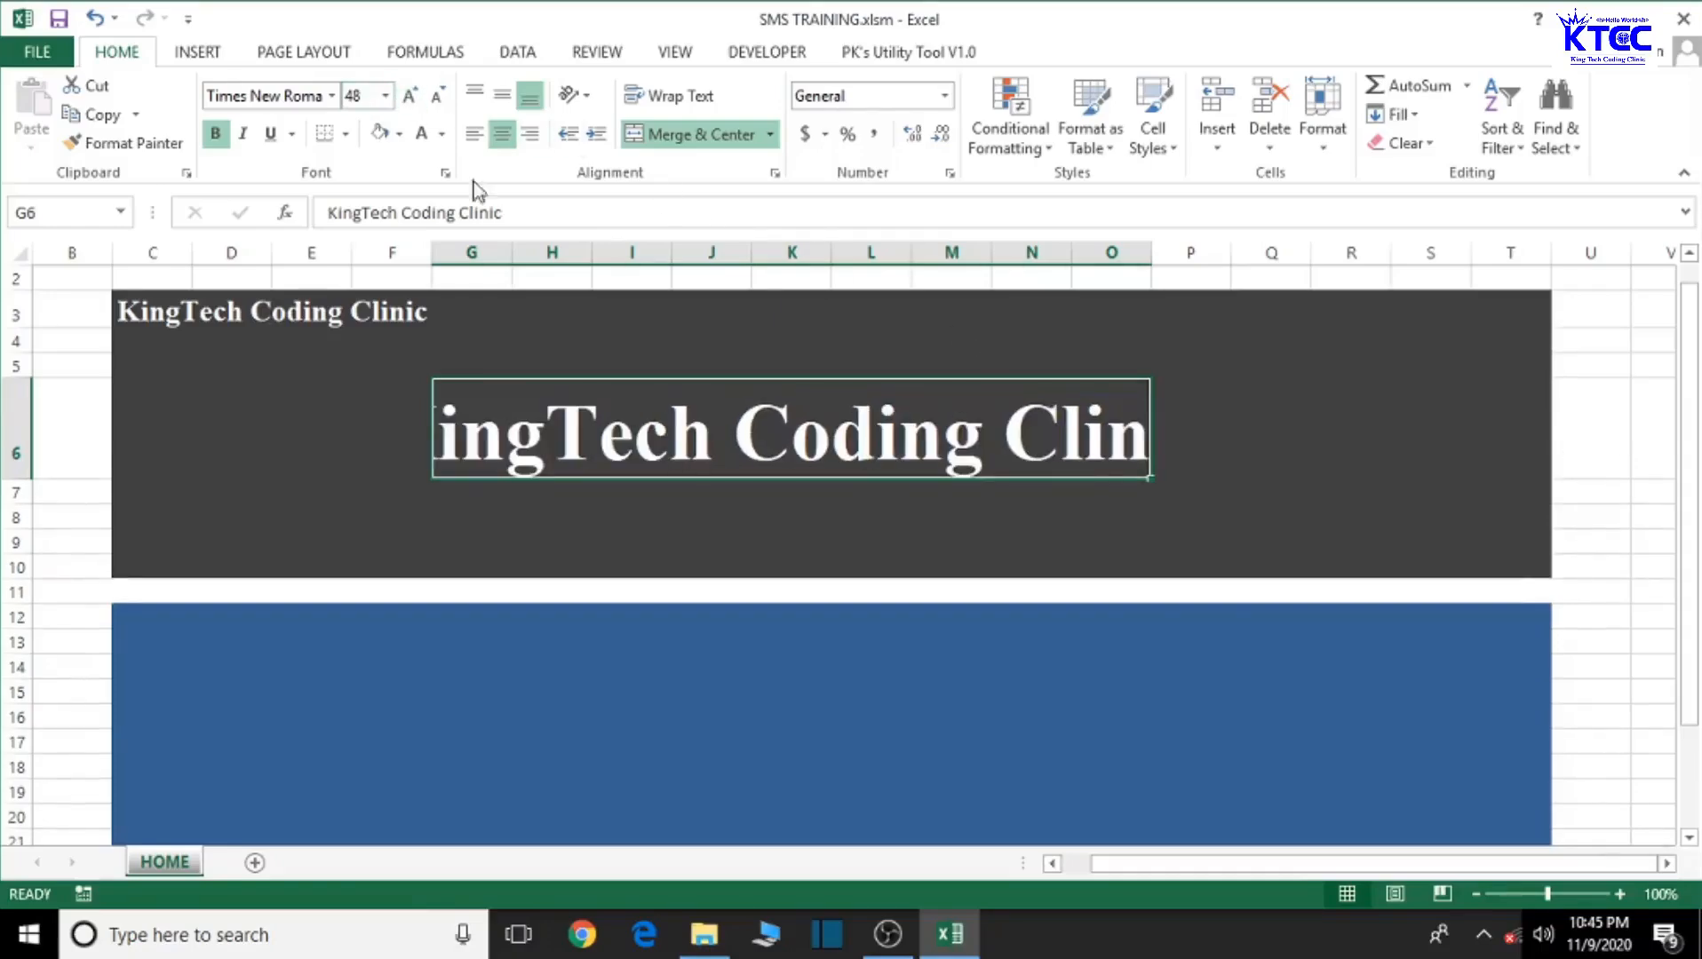
left_click(438, 98)
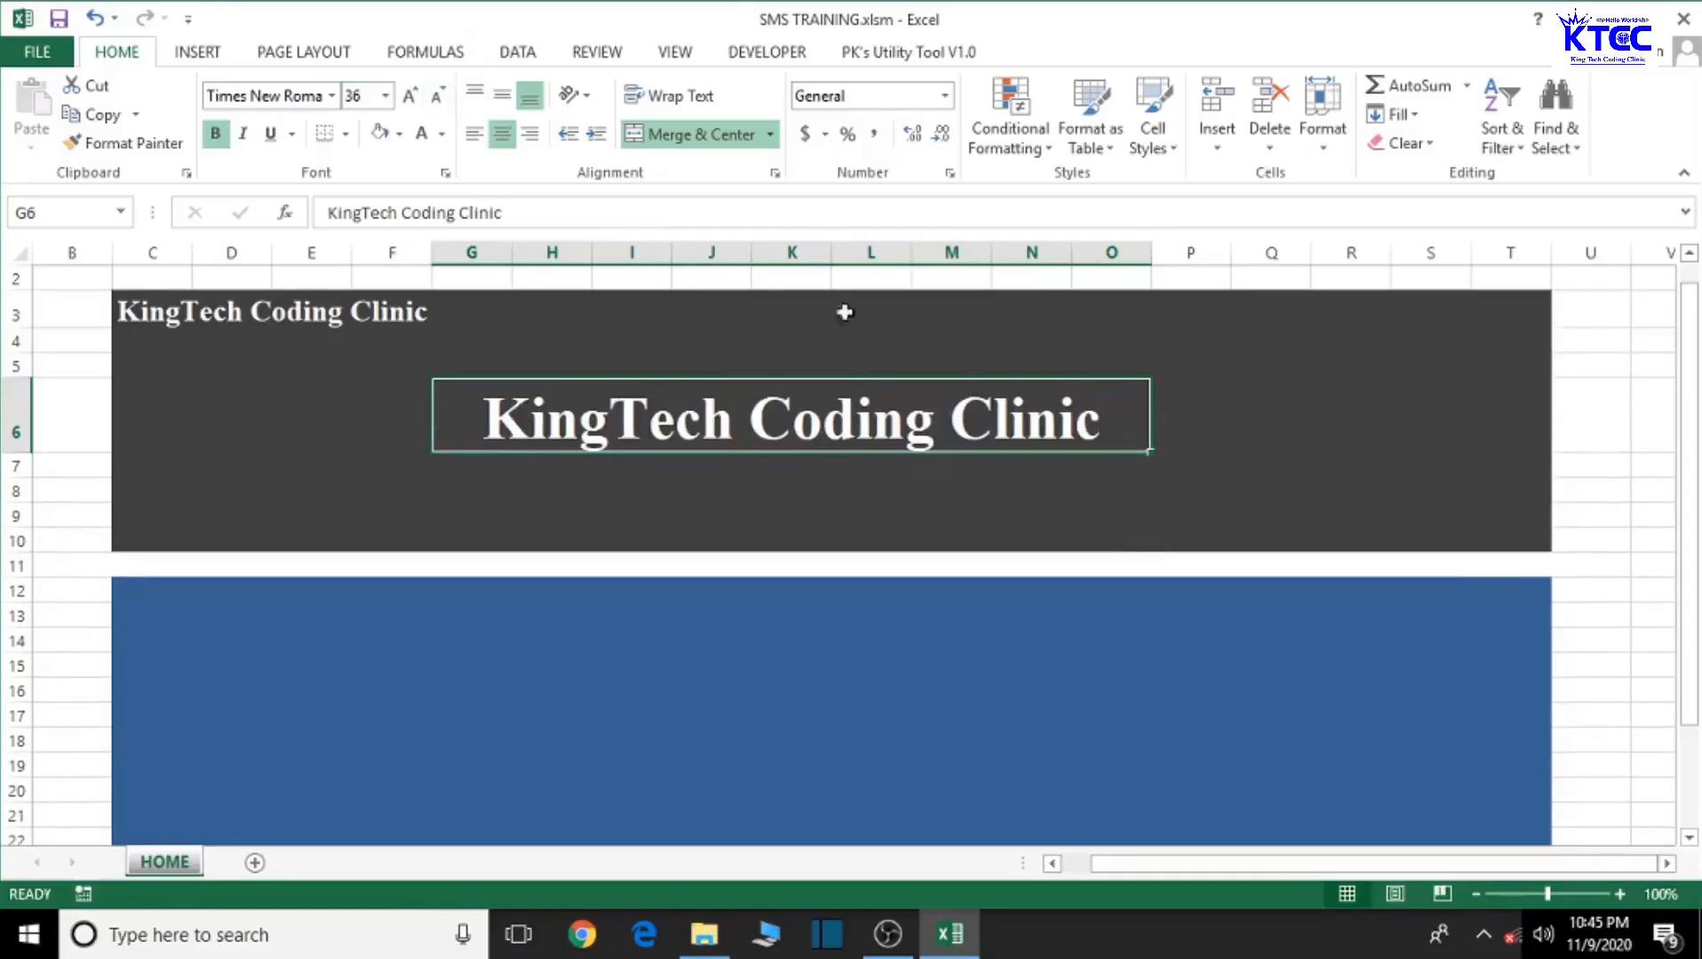
Step: Enter "school management system" in cell I8 and merge and center it across I8:M8
left_click(923, 493)
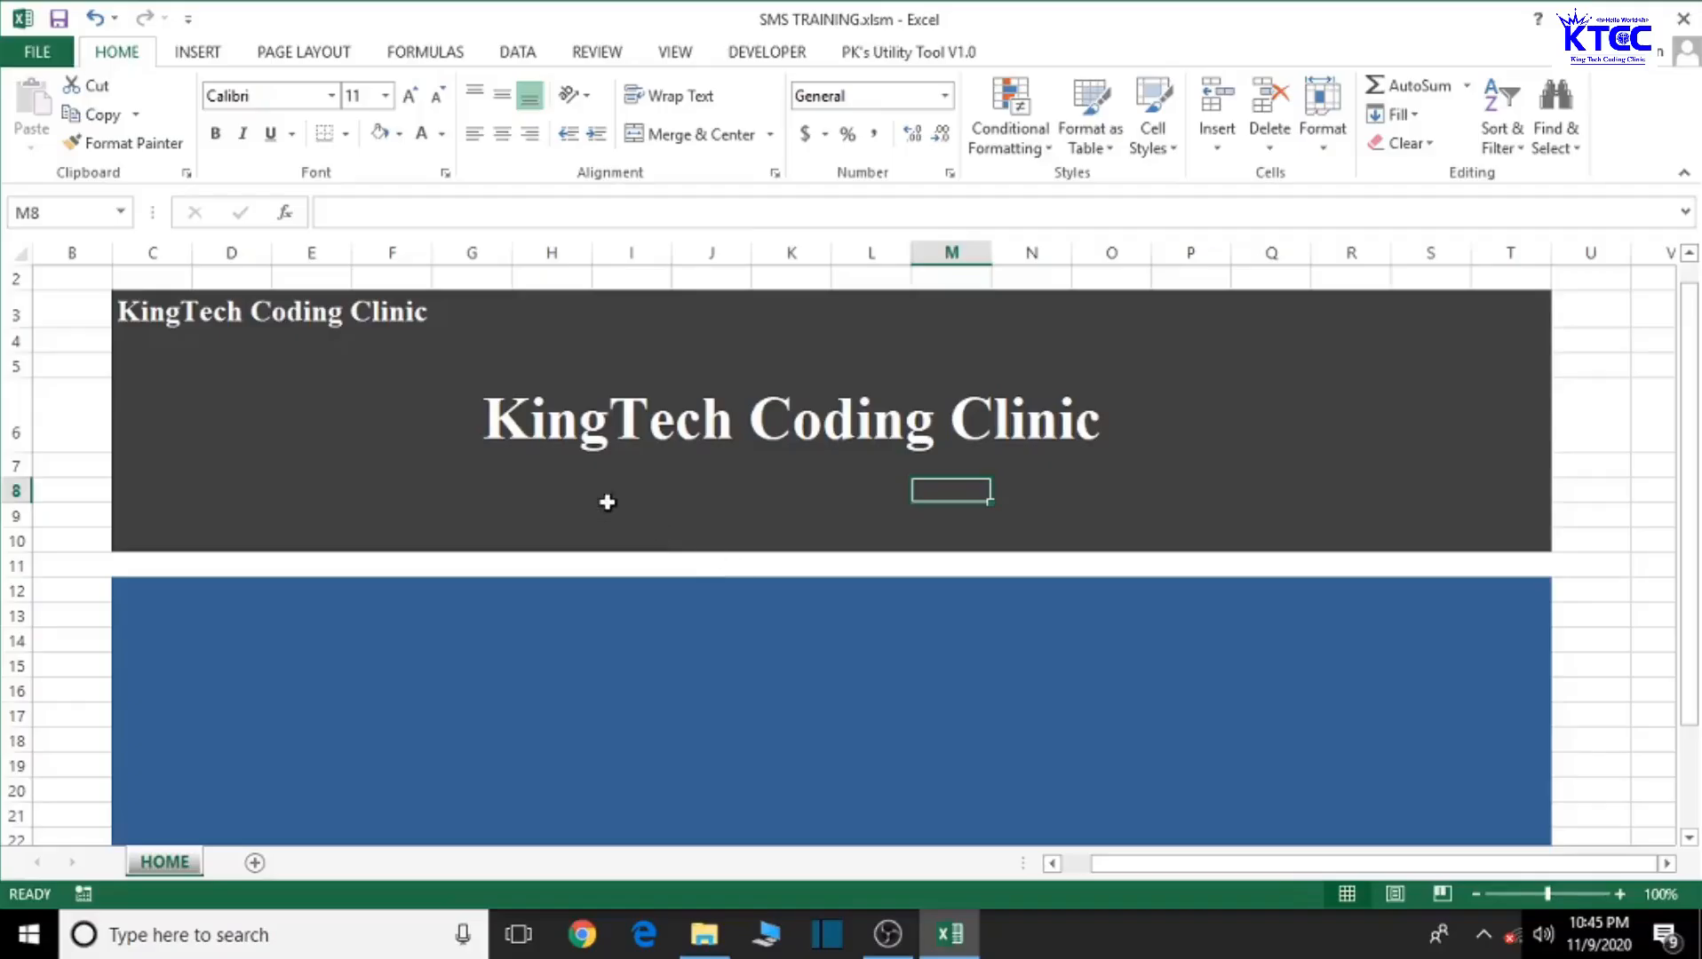
left_click_drag(602, 490, 722, 490)
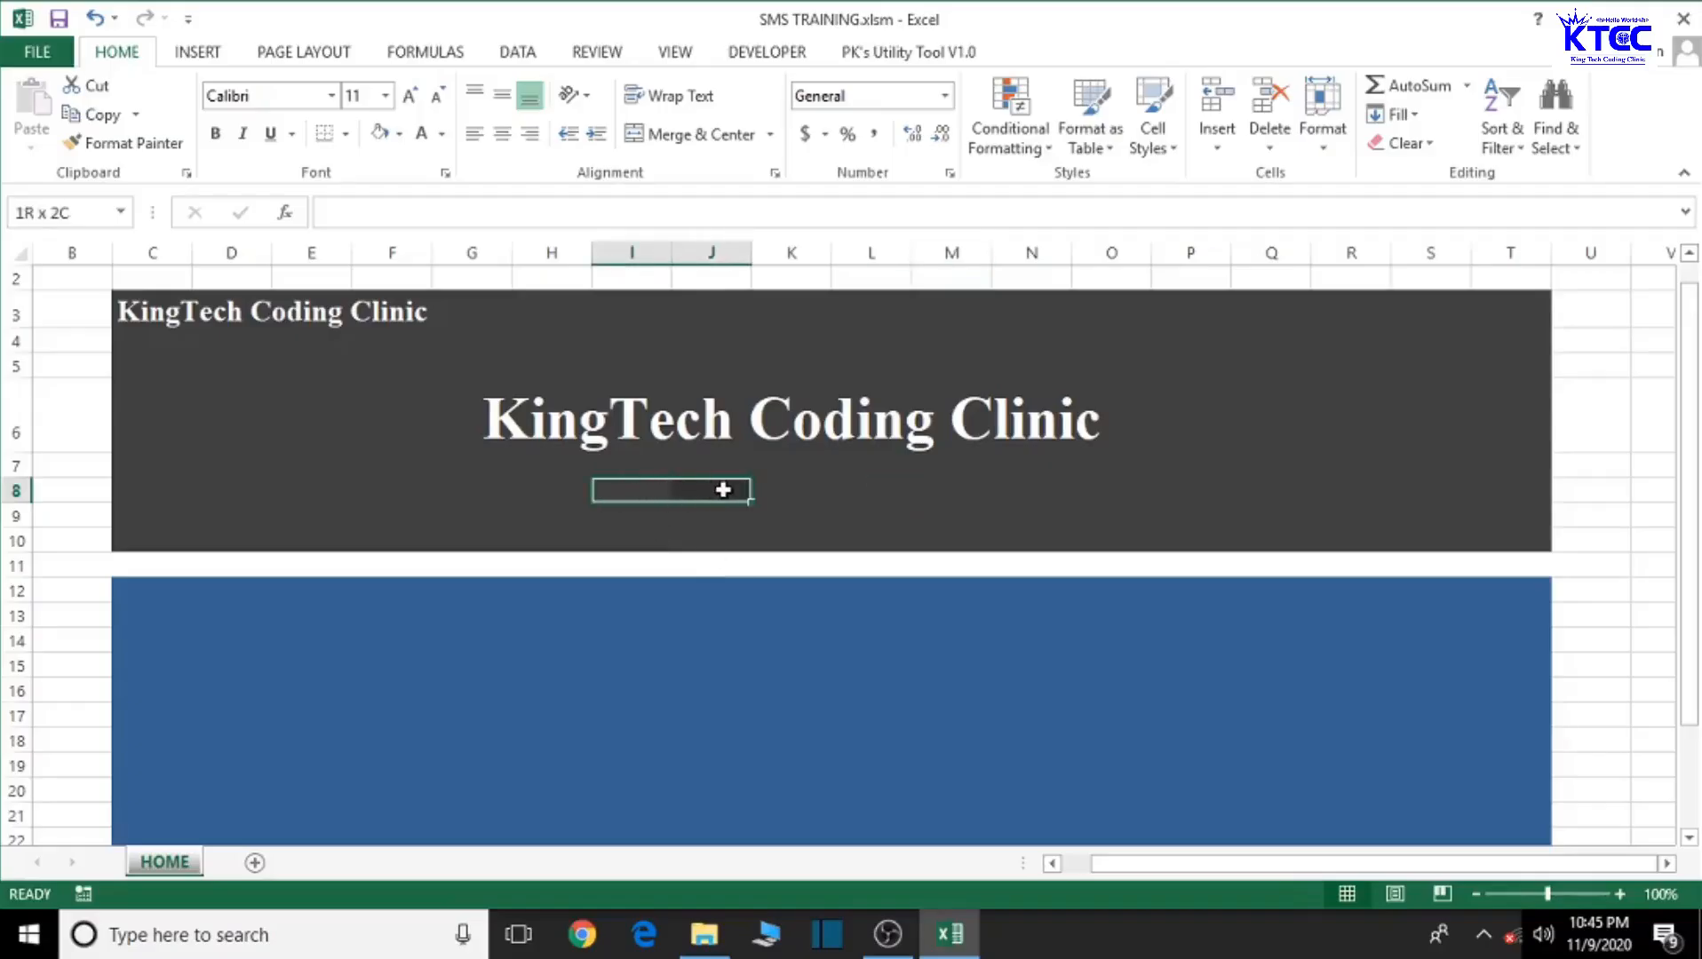
left_click(643, 495)
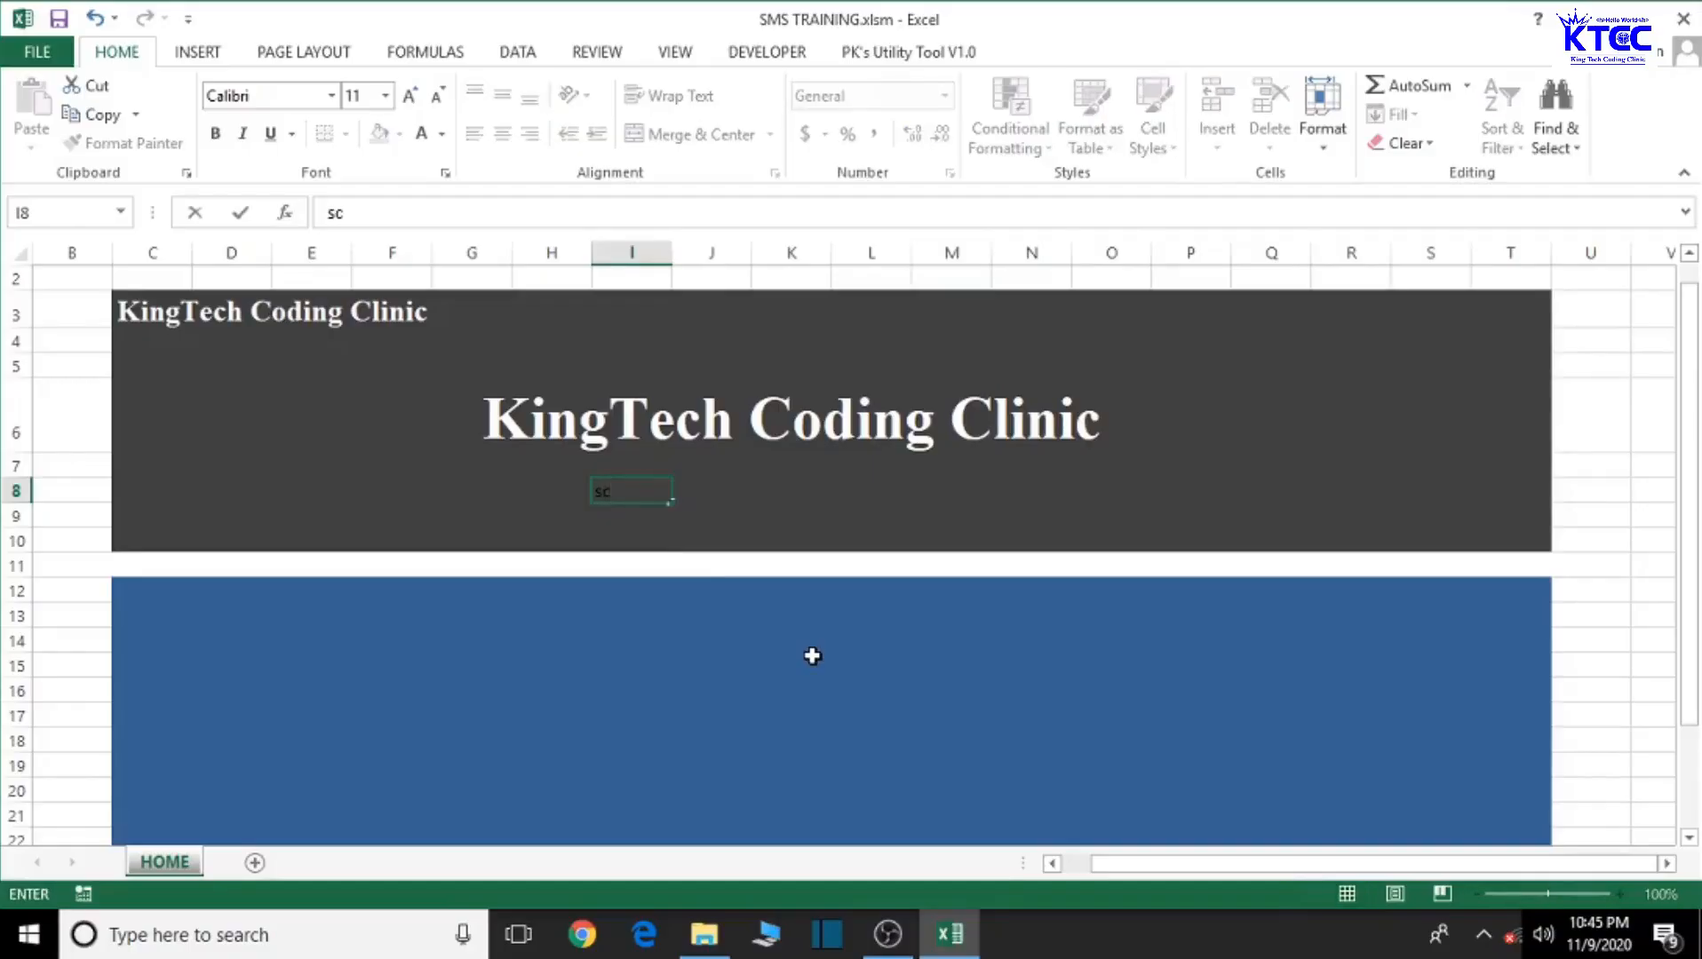
type("ool manag")
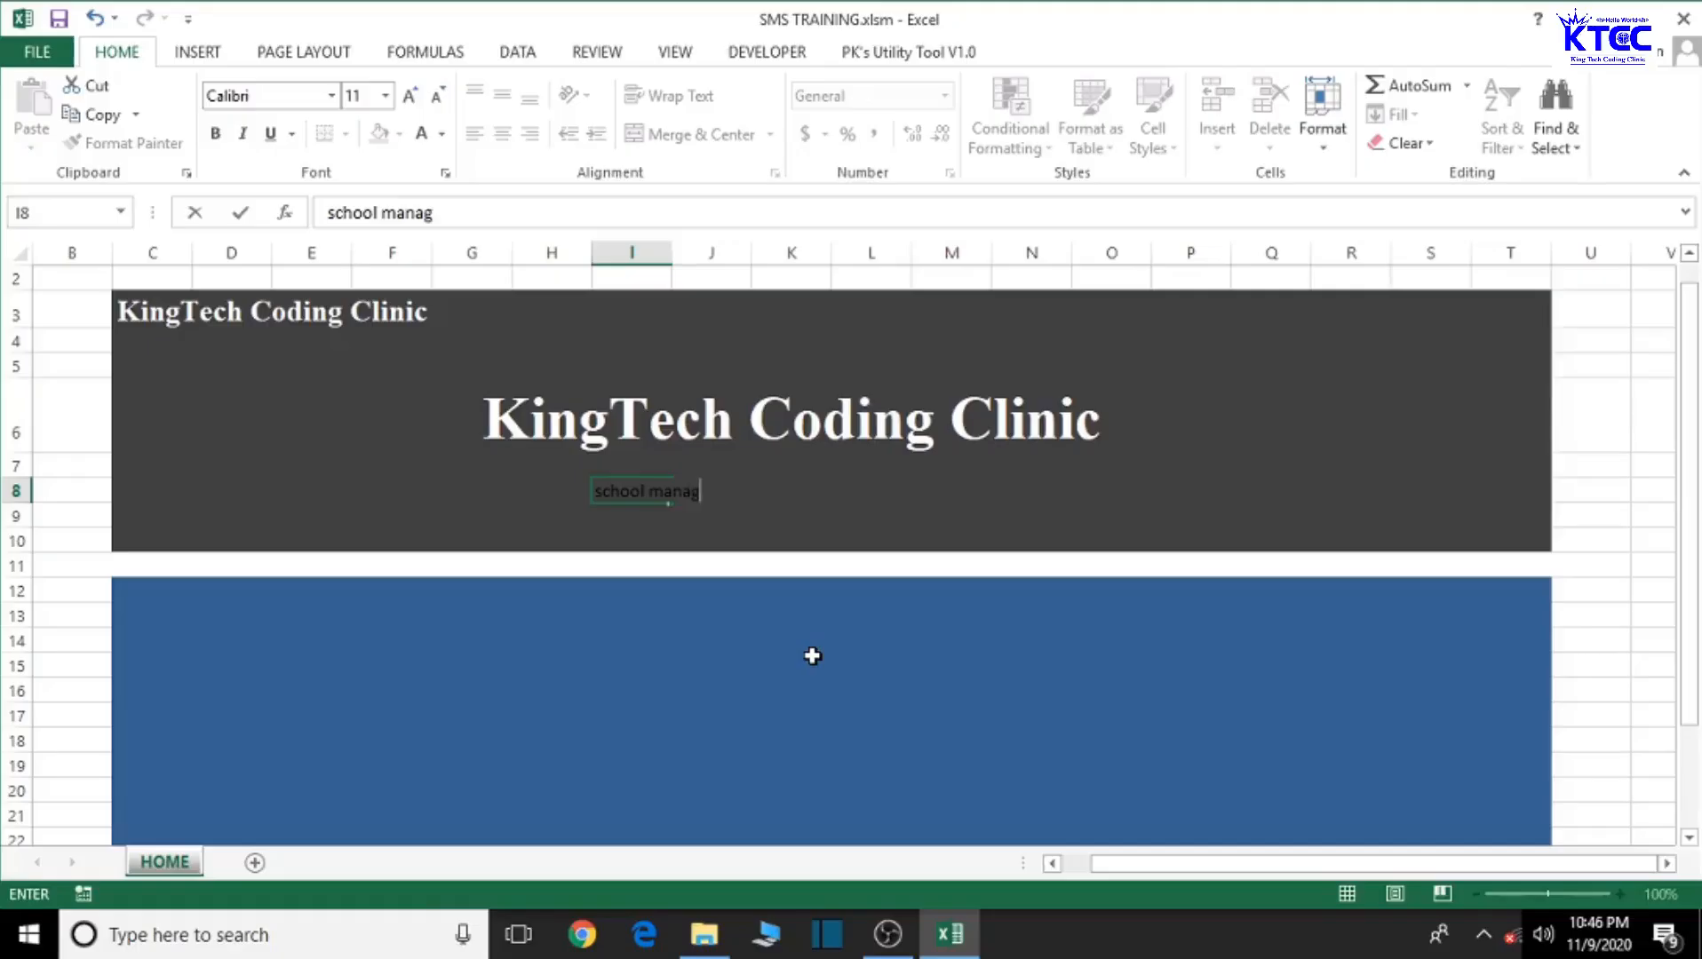
type("ement system")
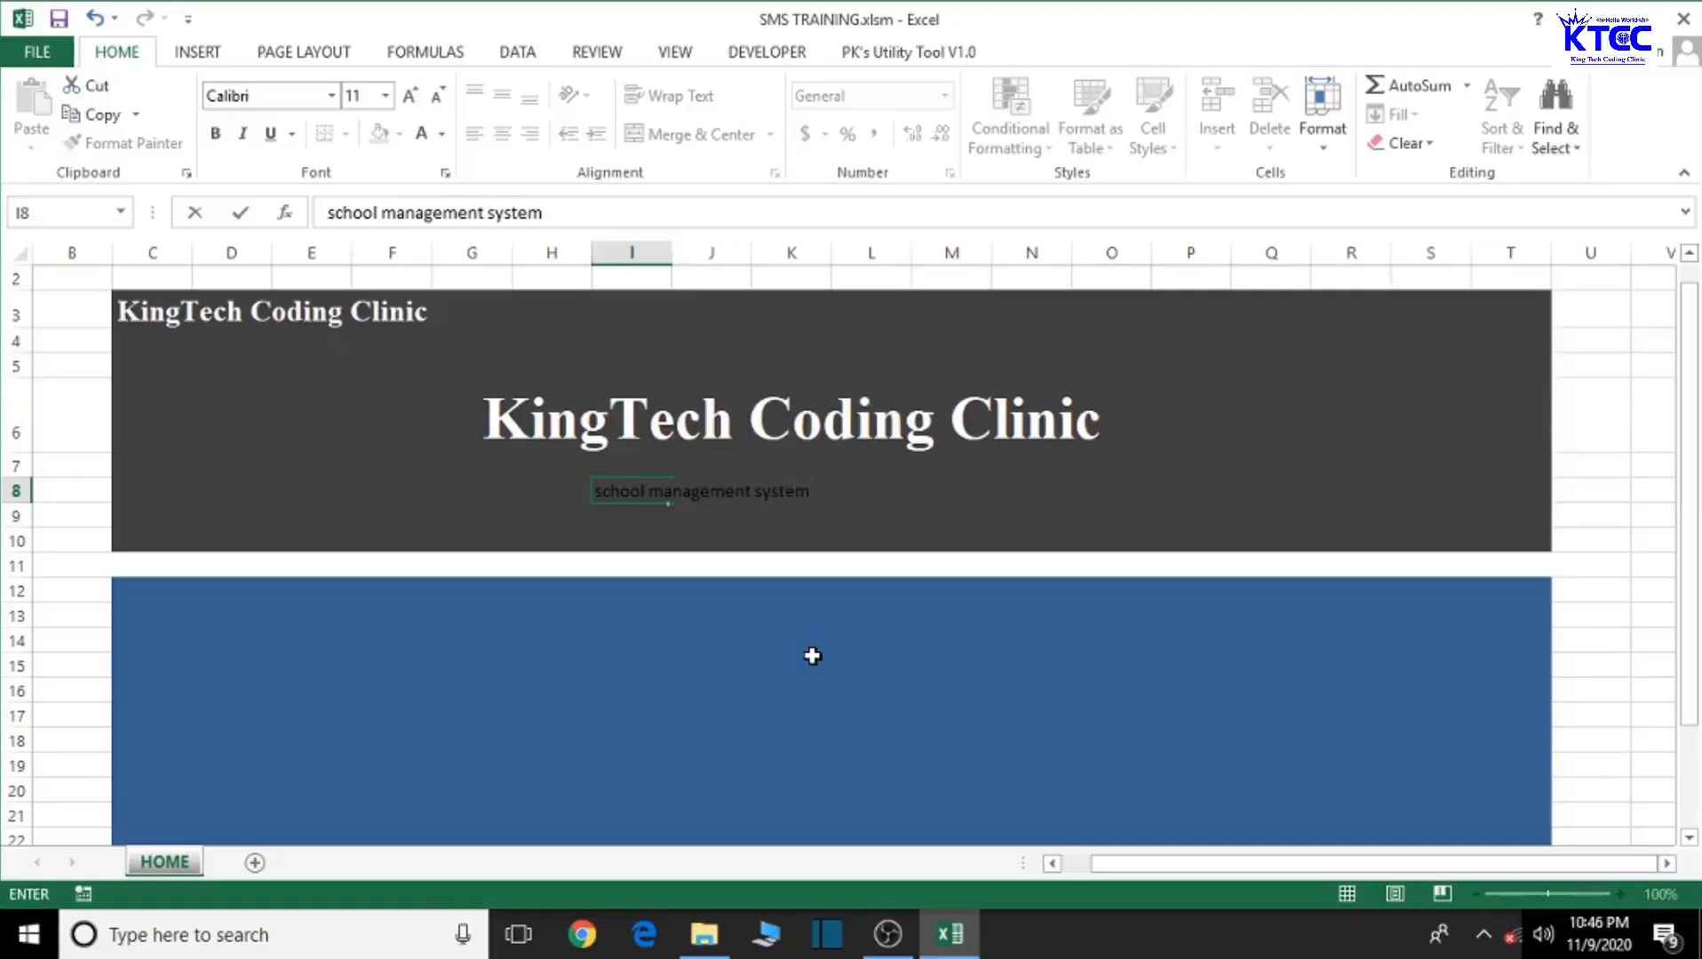
left_click(981, 522)
left_click(604, 495)
left_click_drag(603, 495, 959, 492)
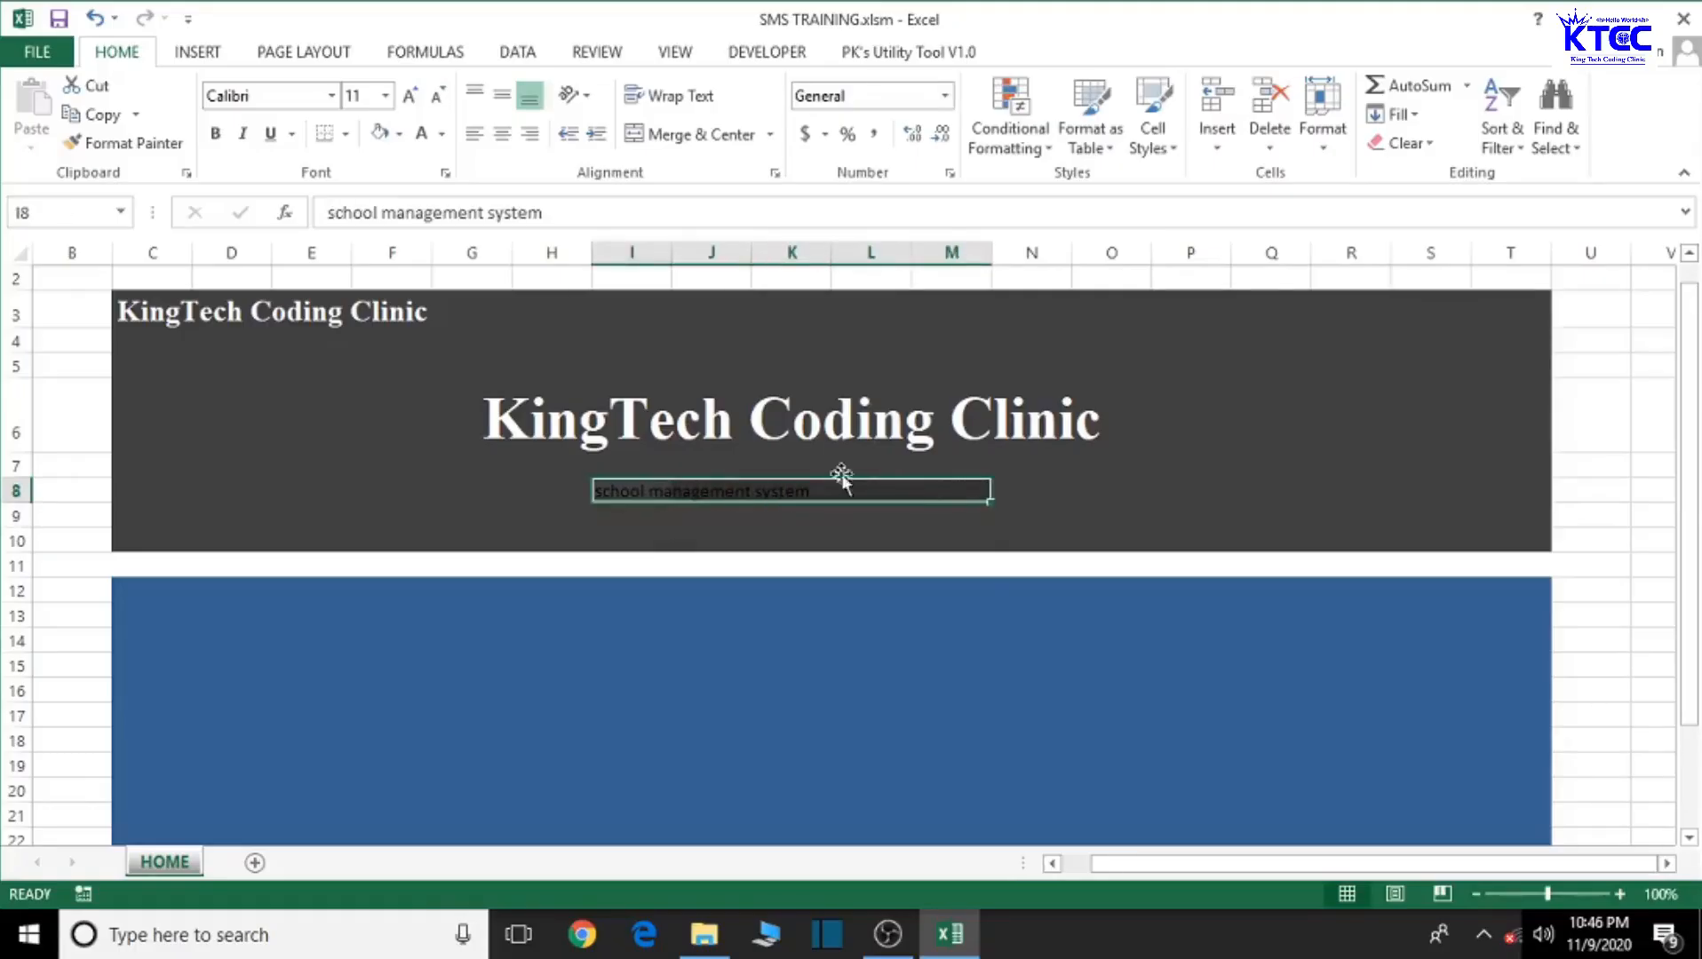
left_click(696, 136)
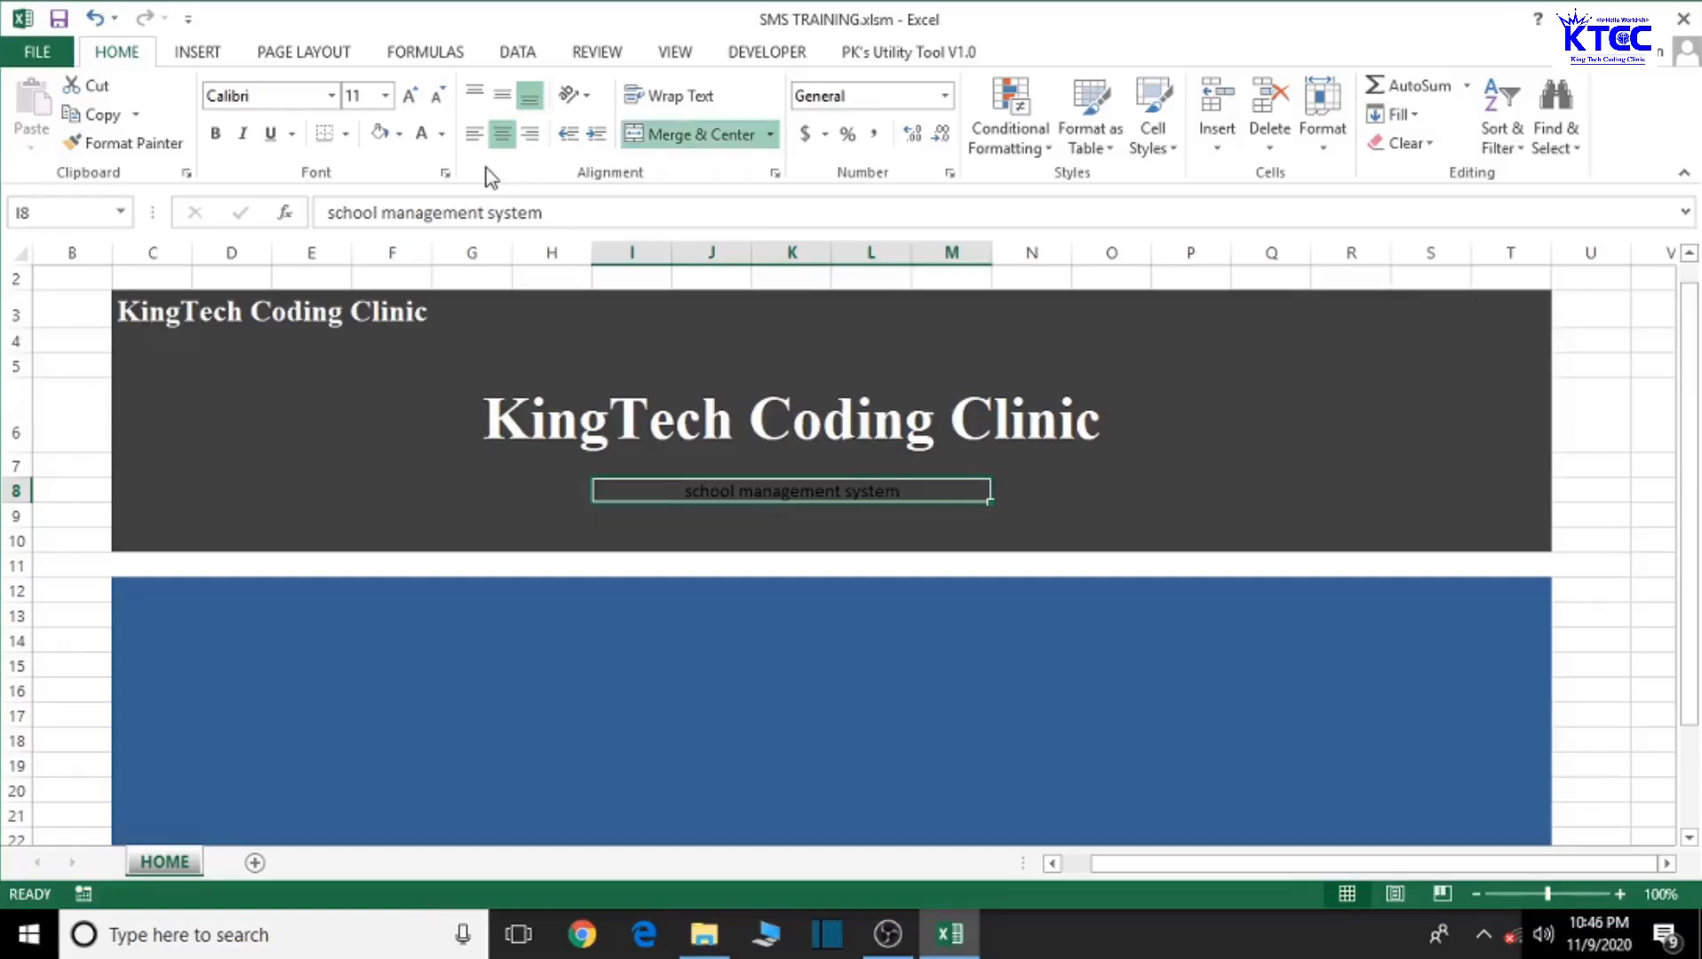
Step: Set the "school management system" subtitle's text to white Times New Roman
left_click(423, 133)
left_click(283, 102)
type("Times New Roman")
key("Return")
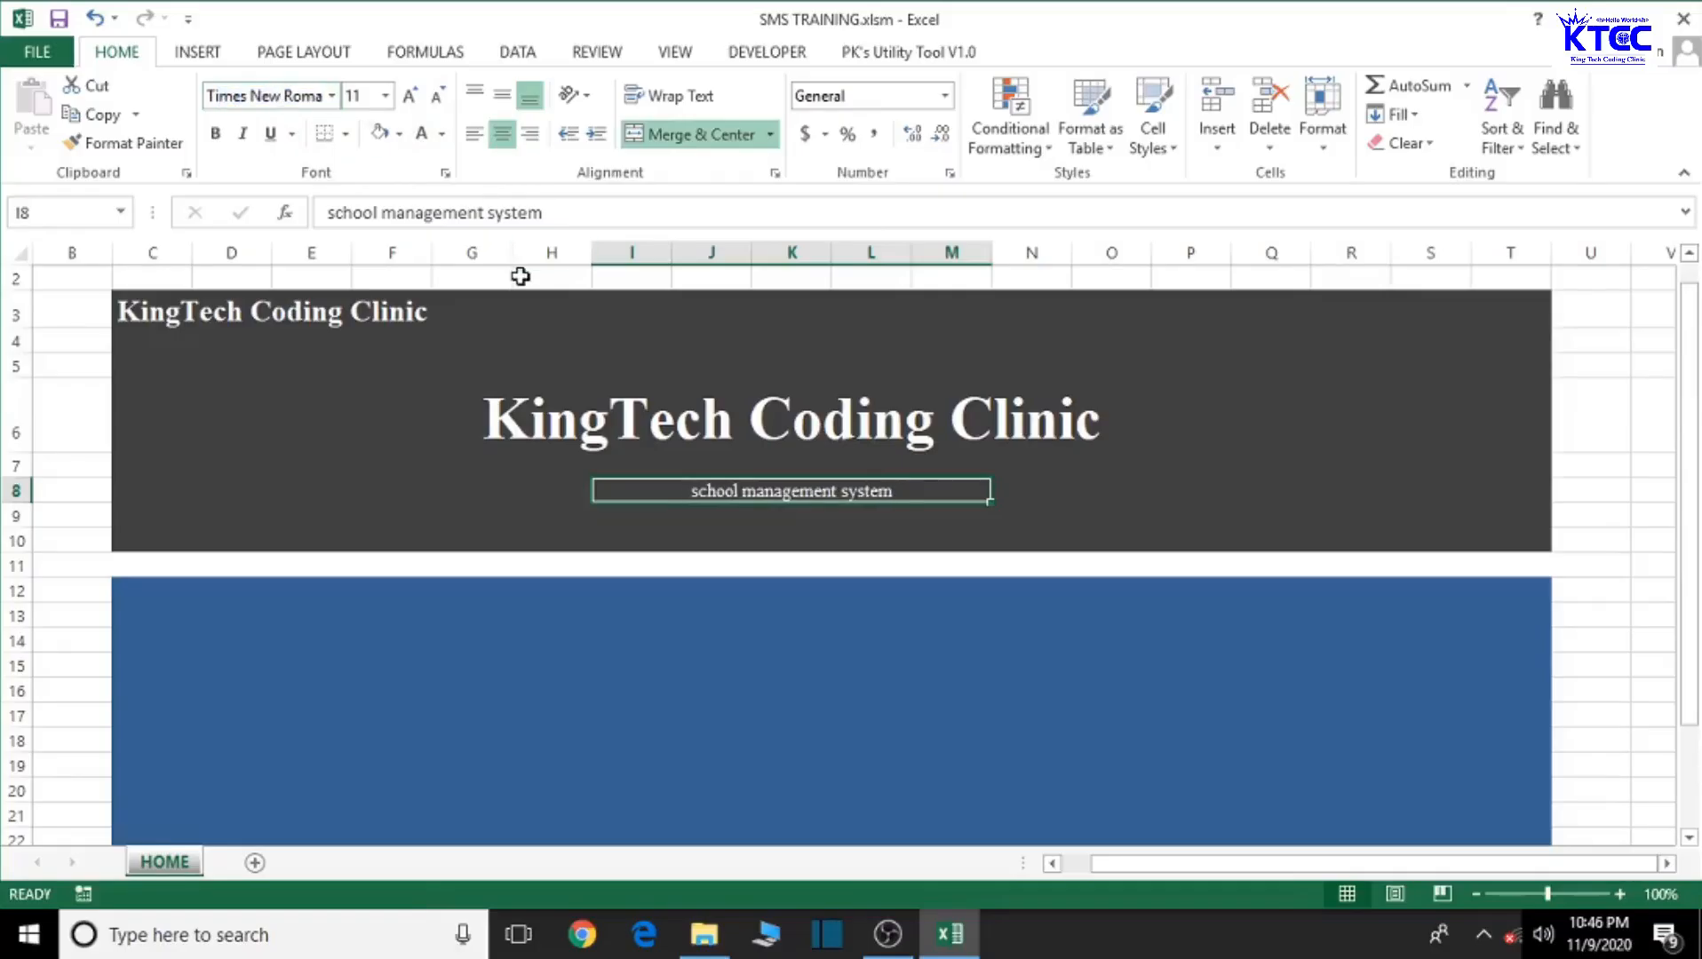
left_click(442, 135)
left_click(442, 135)
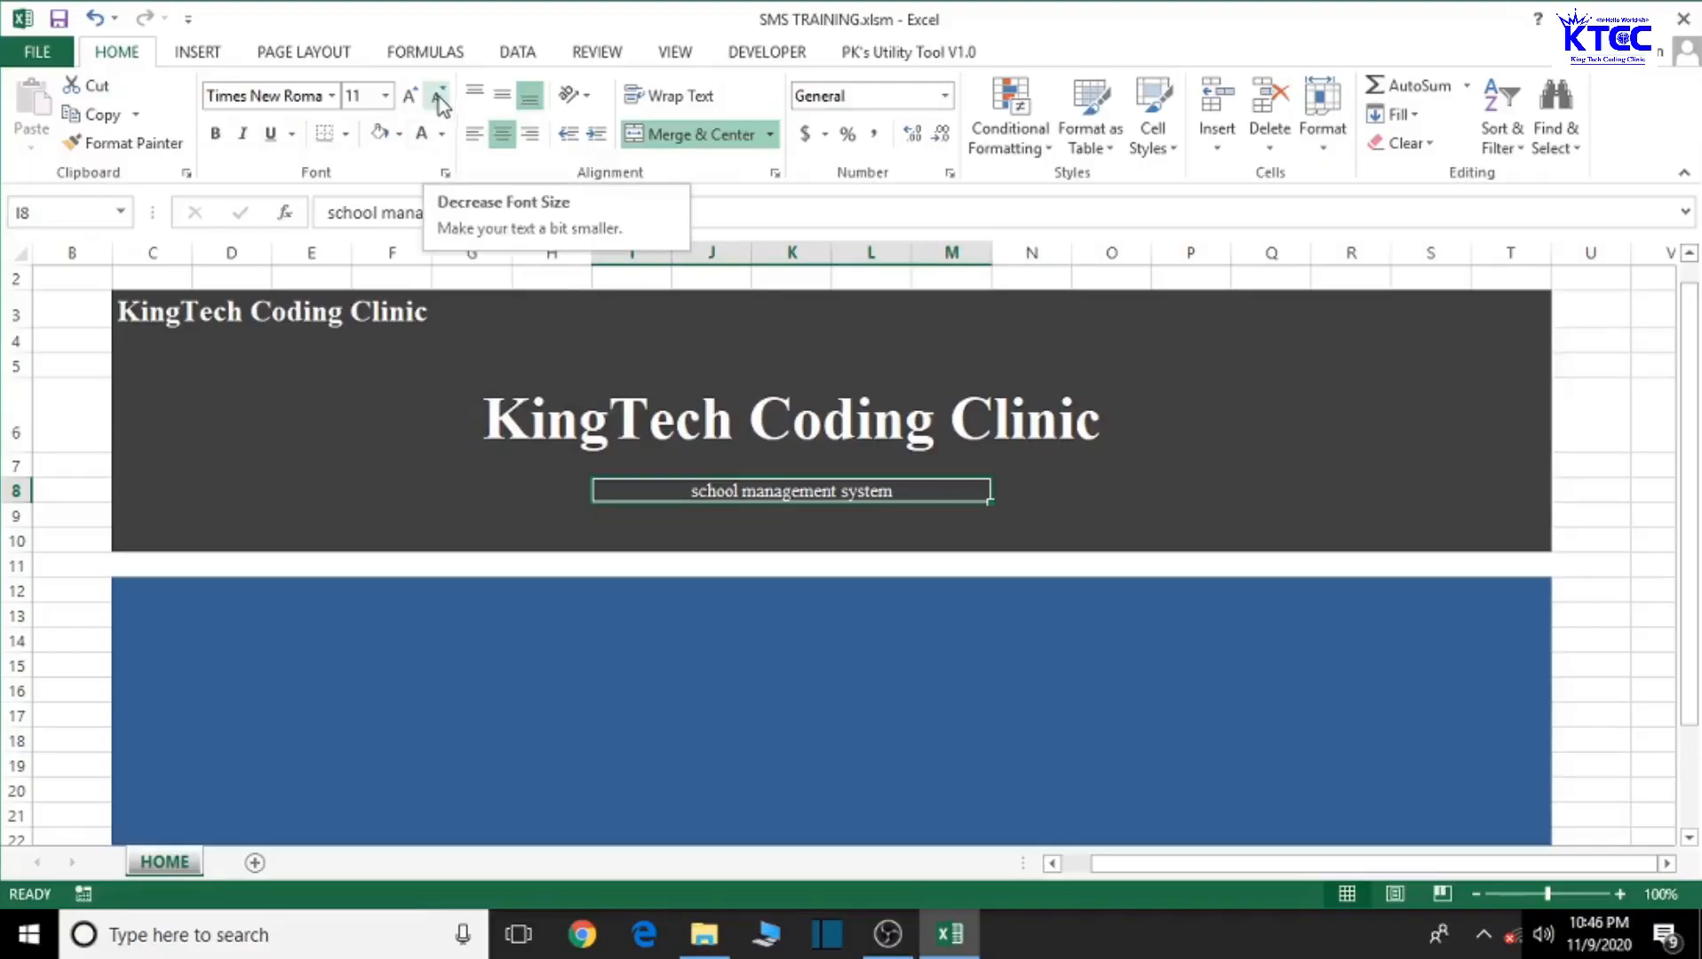
Step: Enlarge the "school management system" subtitle to size 16 and make it bold
left_click(442, 135)
left_click(443, 137)
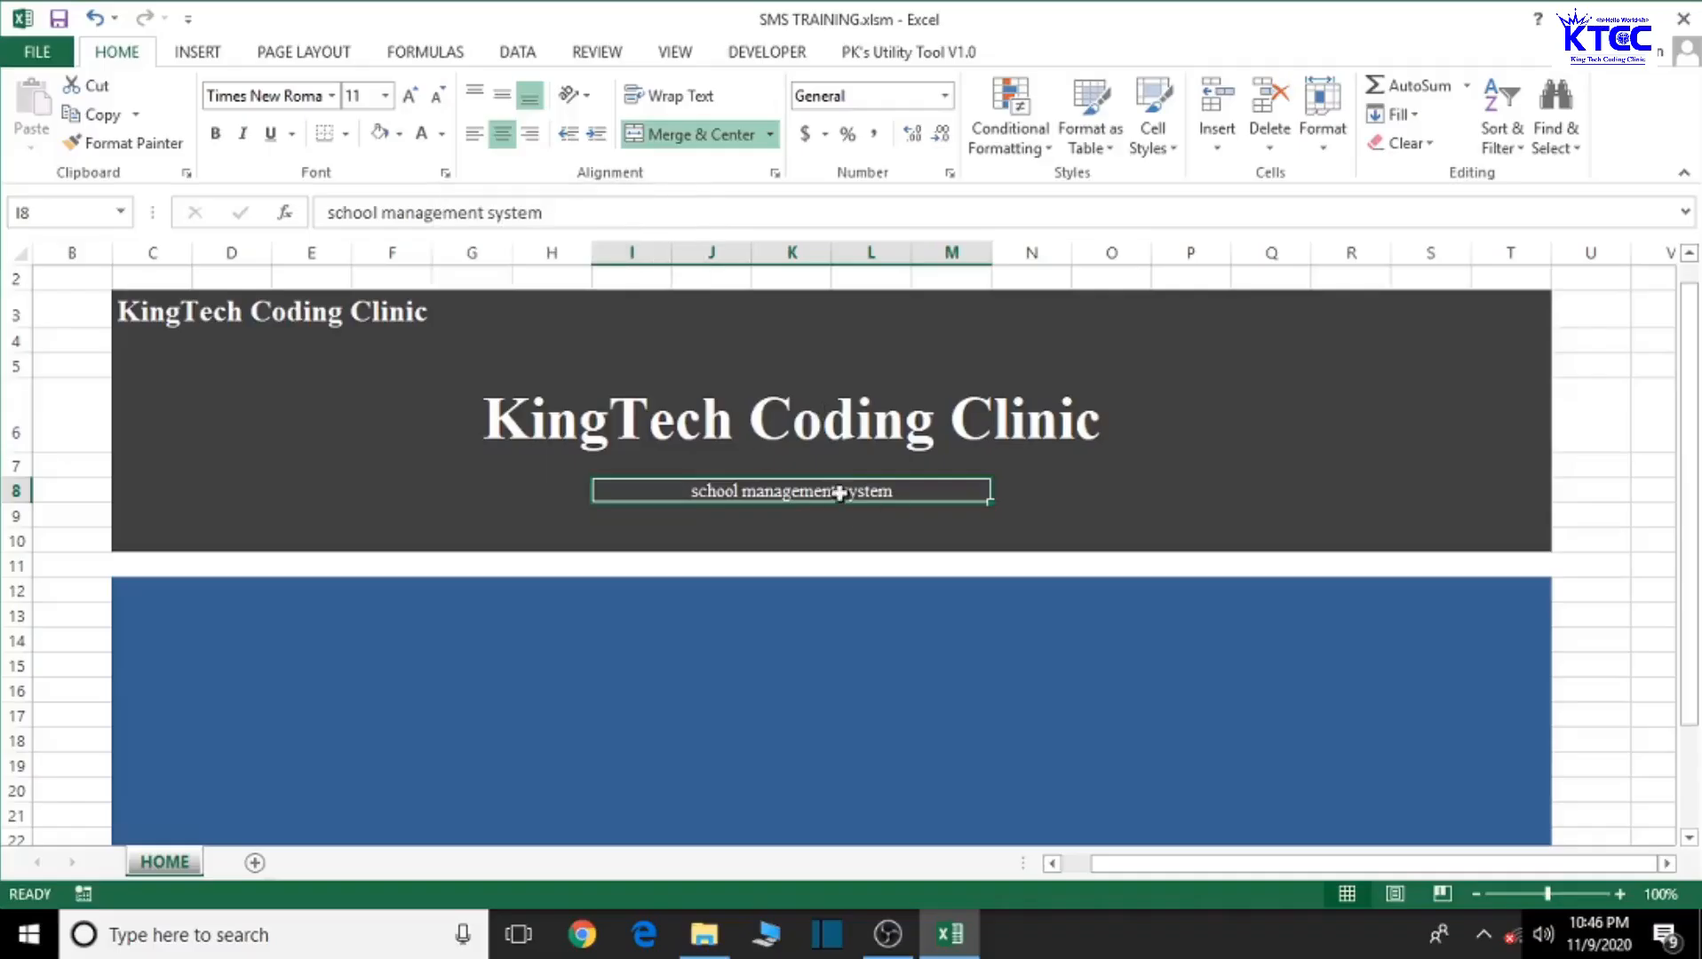
left_click(408, 96)
left_click(408, 96)
left_click(409, 96)
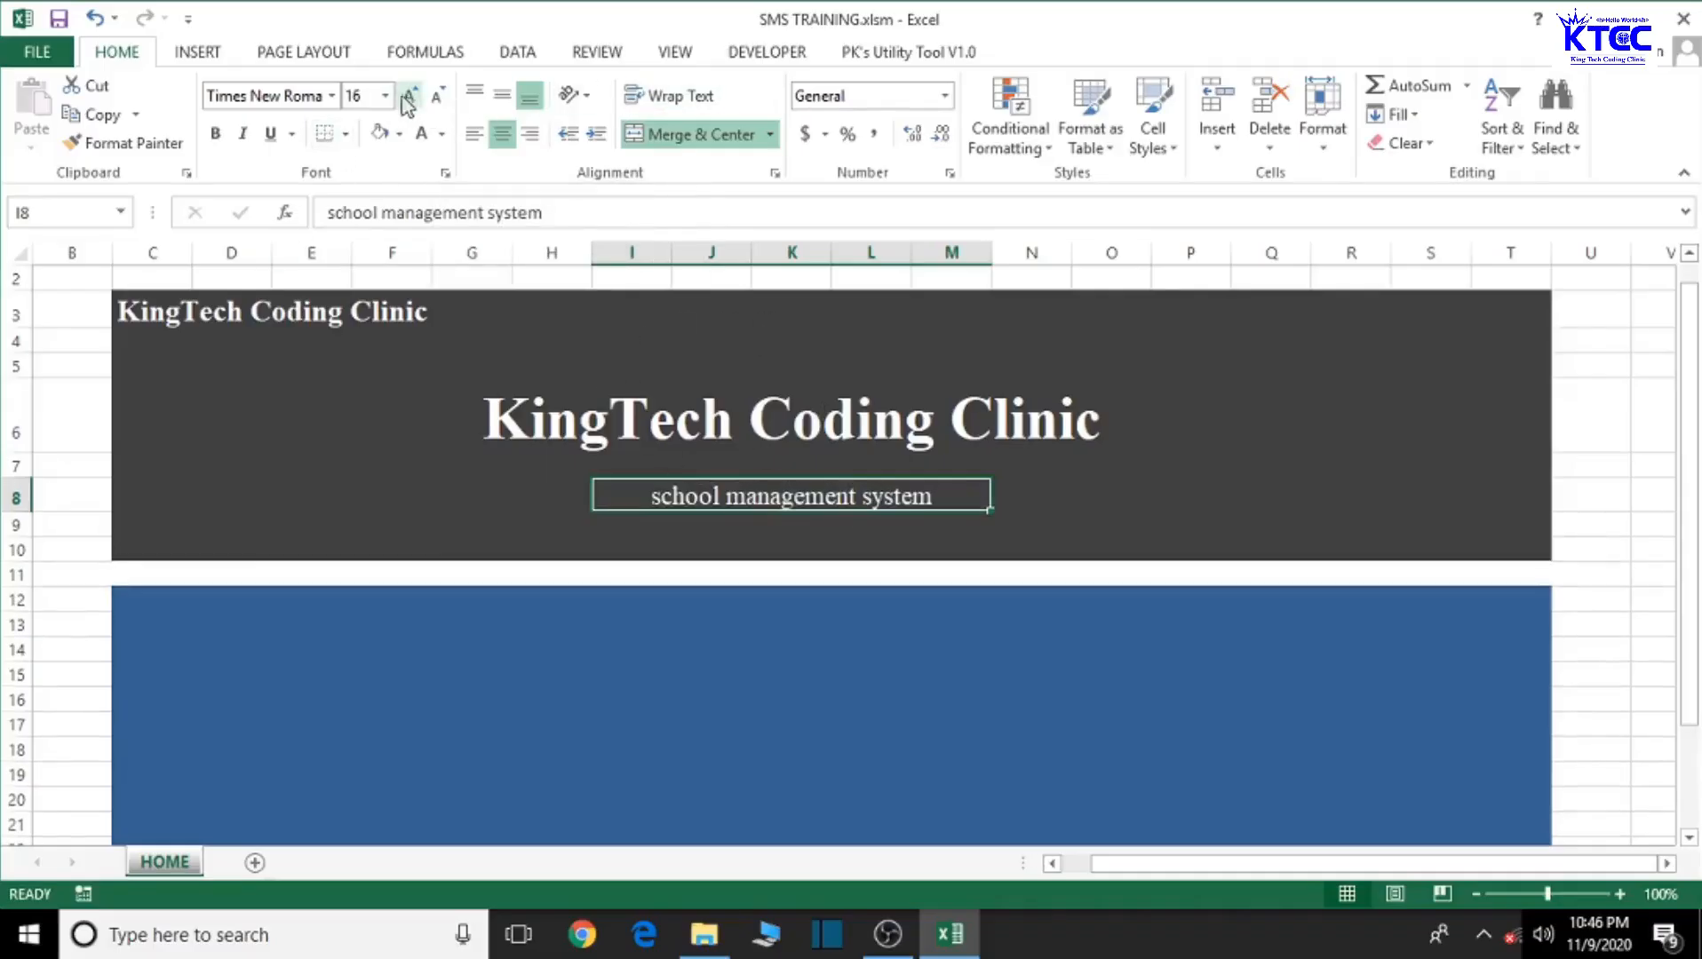
left_click(216, 140)
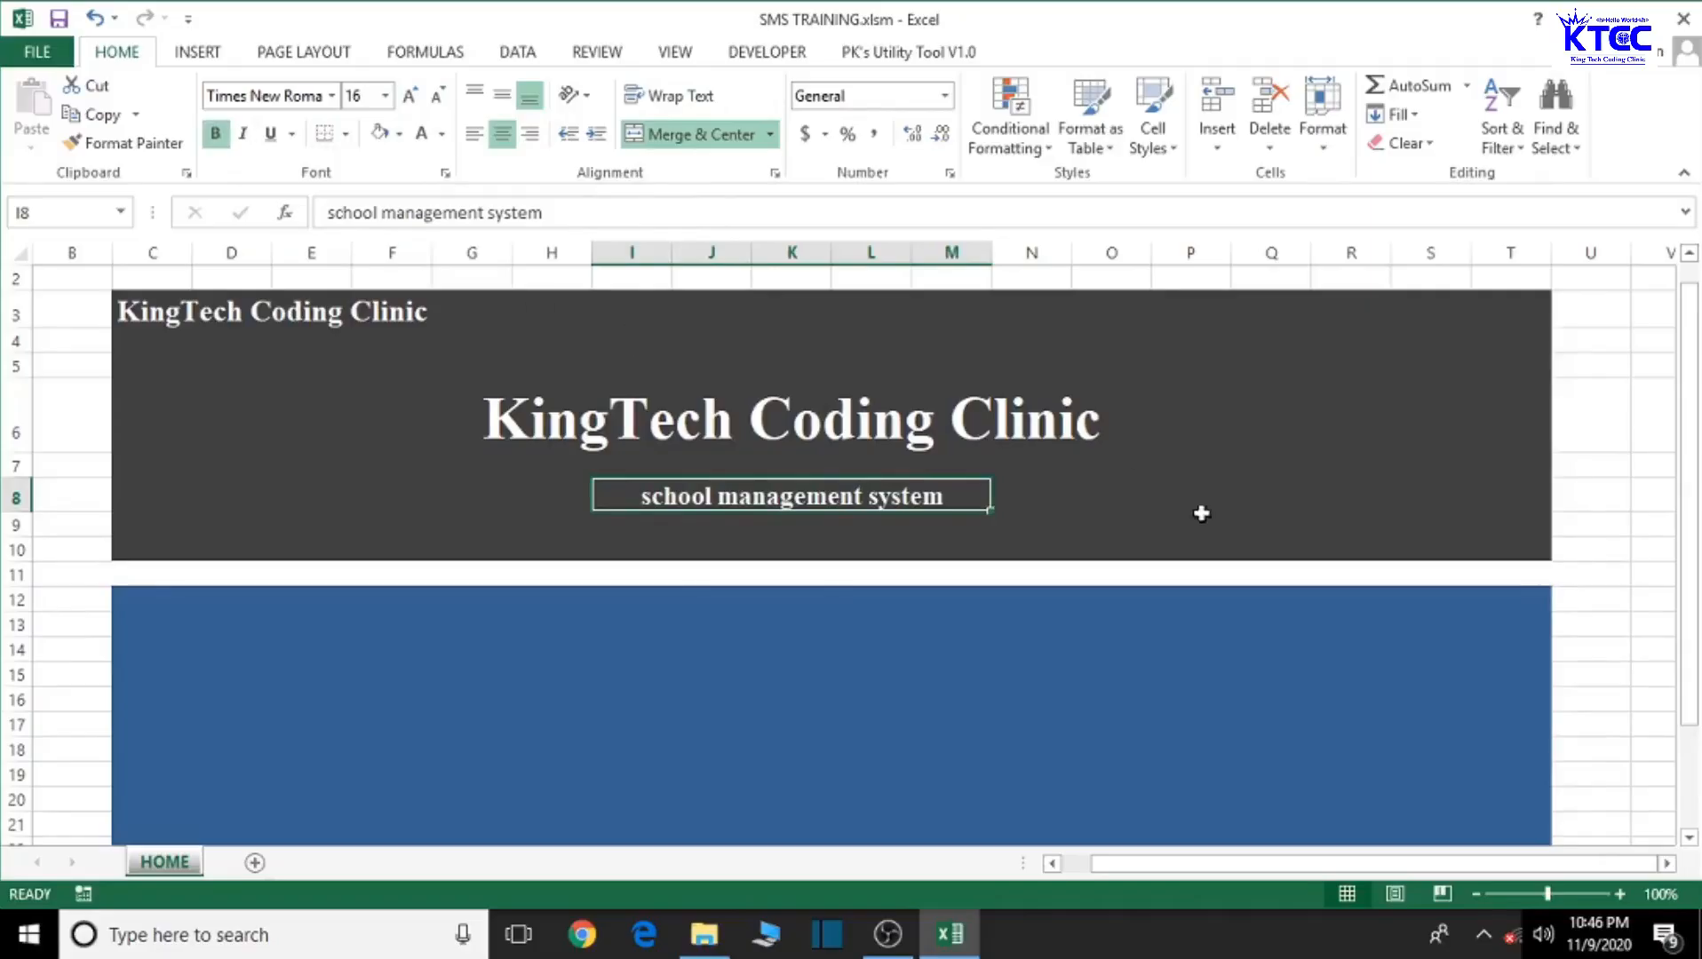
Step: Increase the "school management system" subtitle's font size to 20
left_click(1105, 498)
left_click(789, 504)
scroll(1103, 519, "down", 1)
scroll(1103, 519, "up", 1)
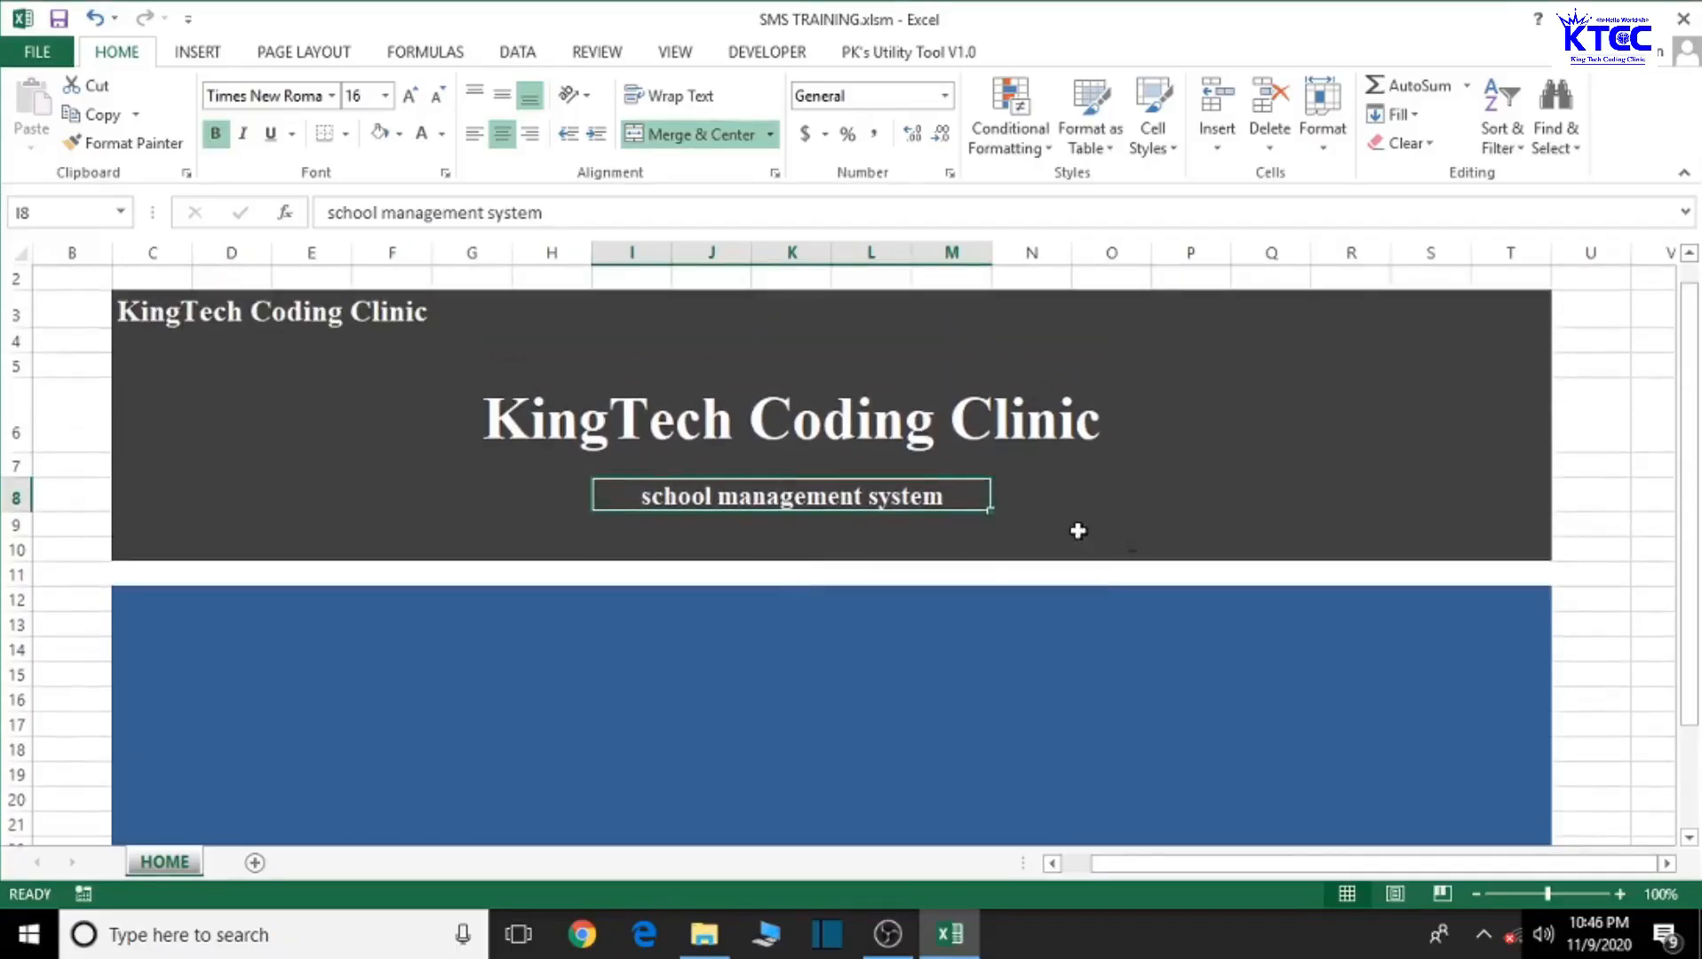
left_click(408, 98)
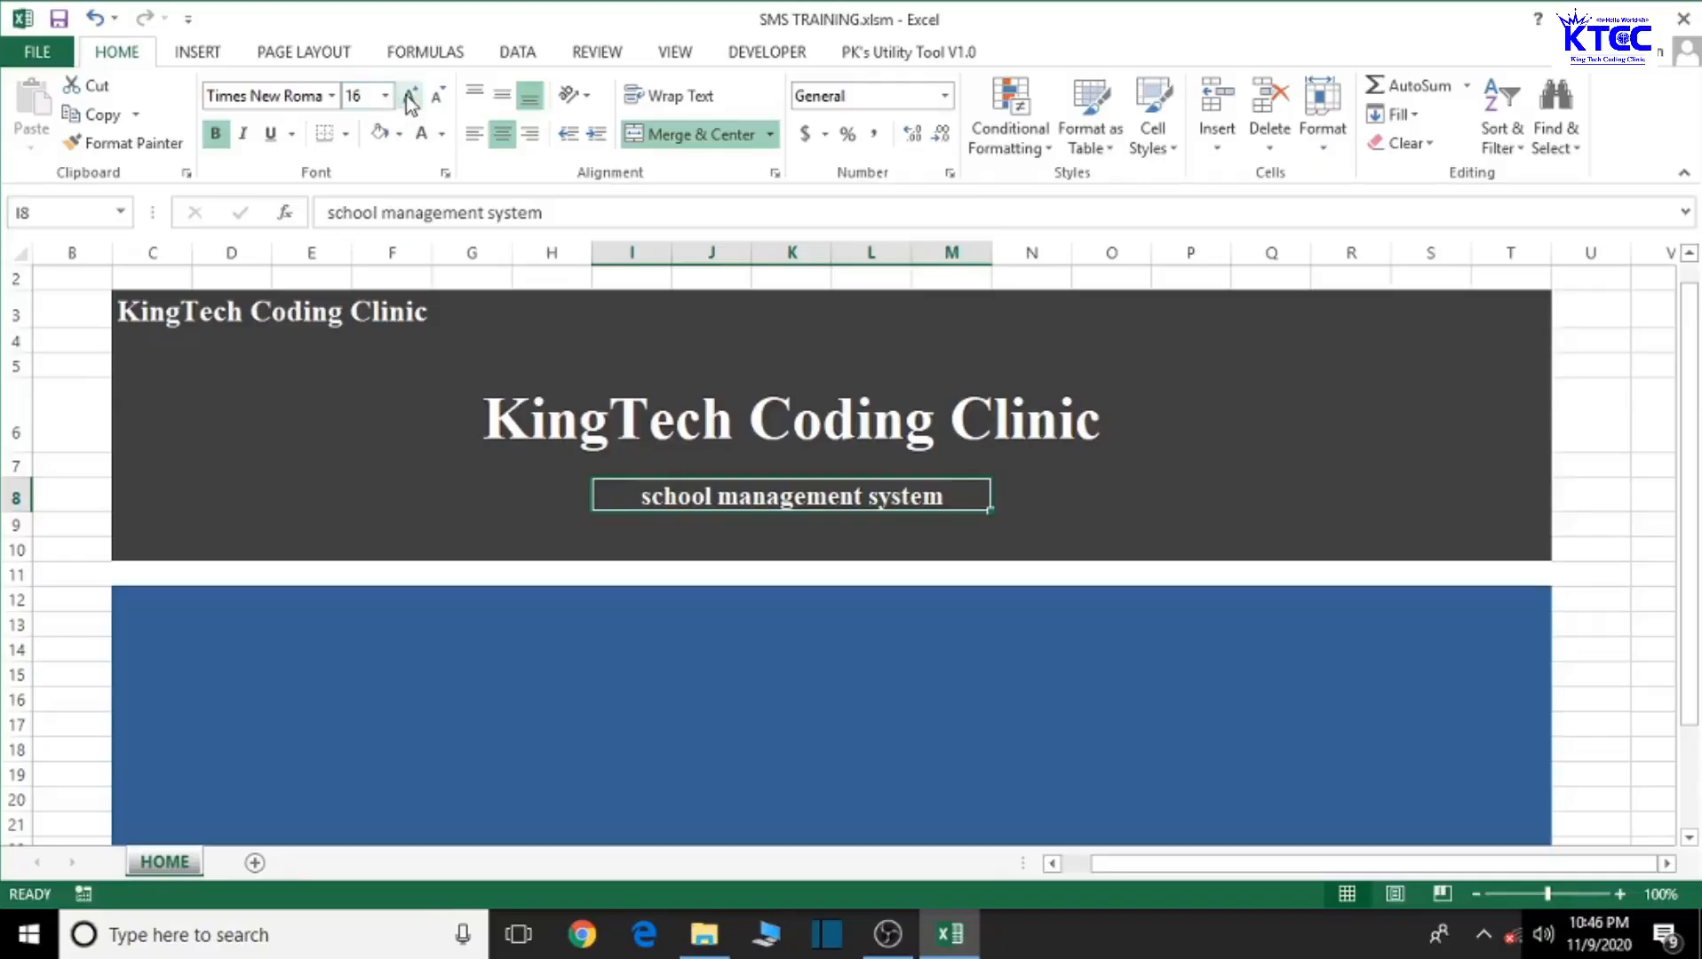
left_click(409, 98)
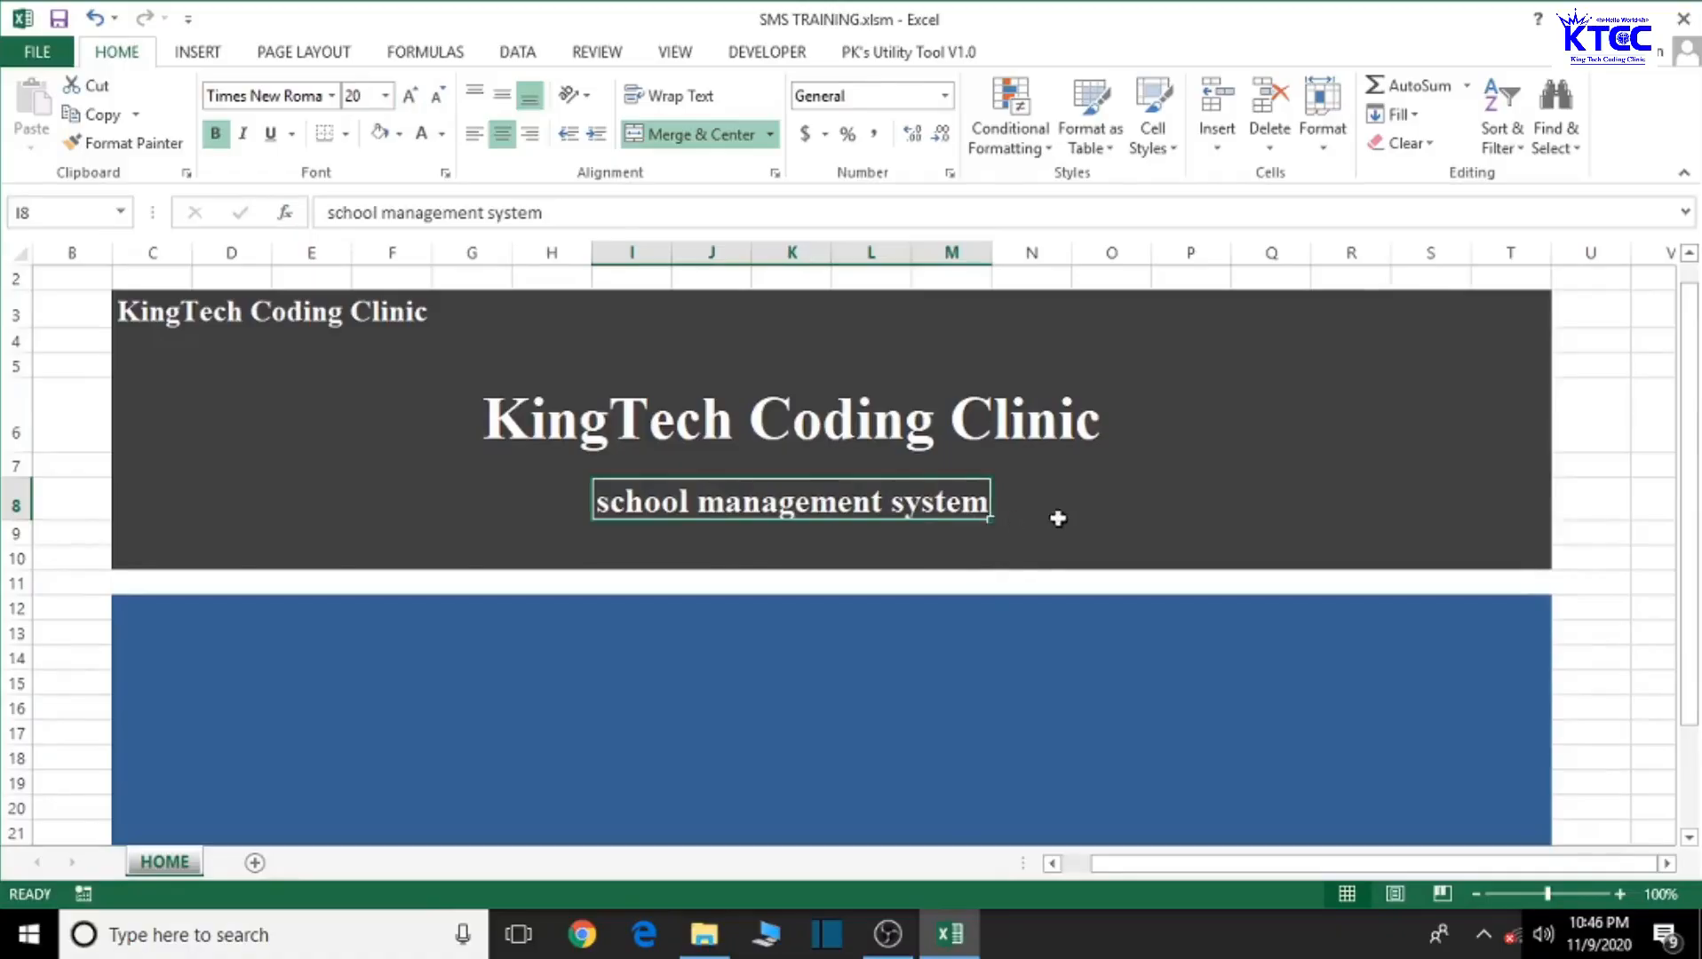
left_click(1115, 520)
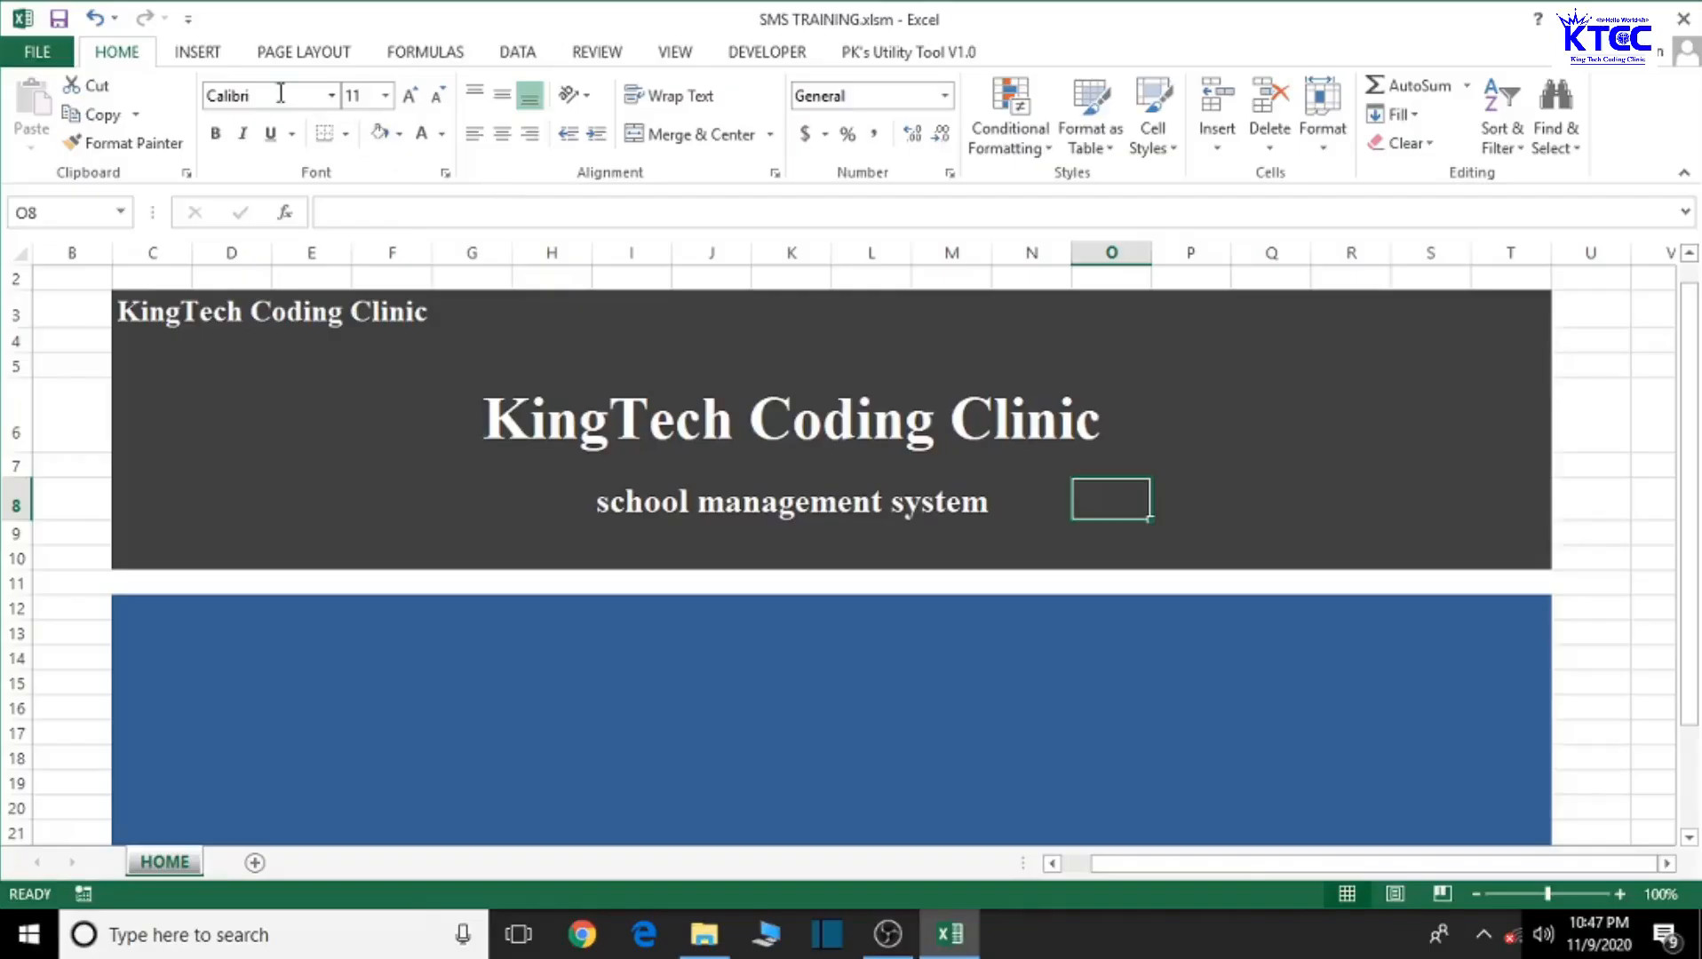
Step: Draw a rounded rectangle about 0.96" by 0.24" across M3:N4 and apply the light gray gradient style with a black outline
left_click(198, 55)
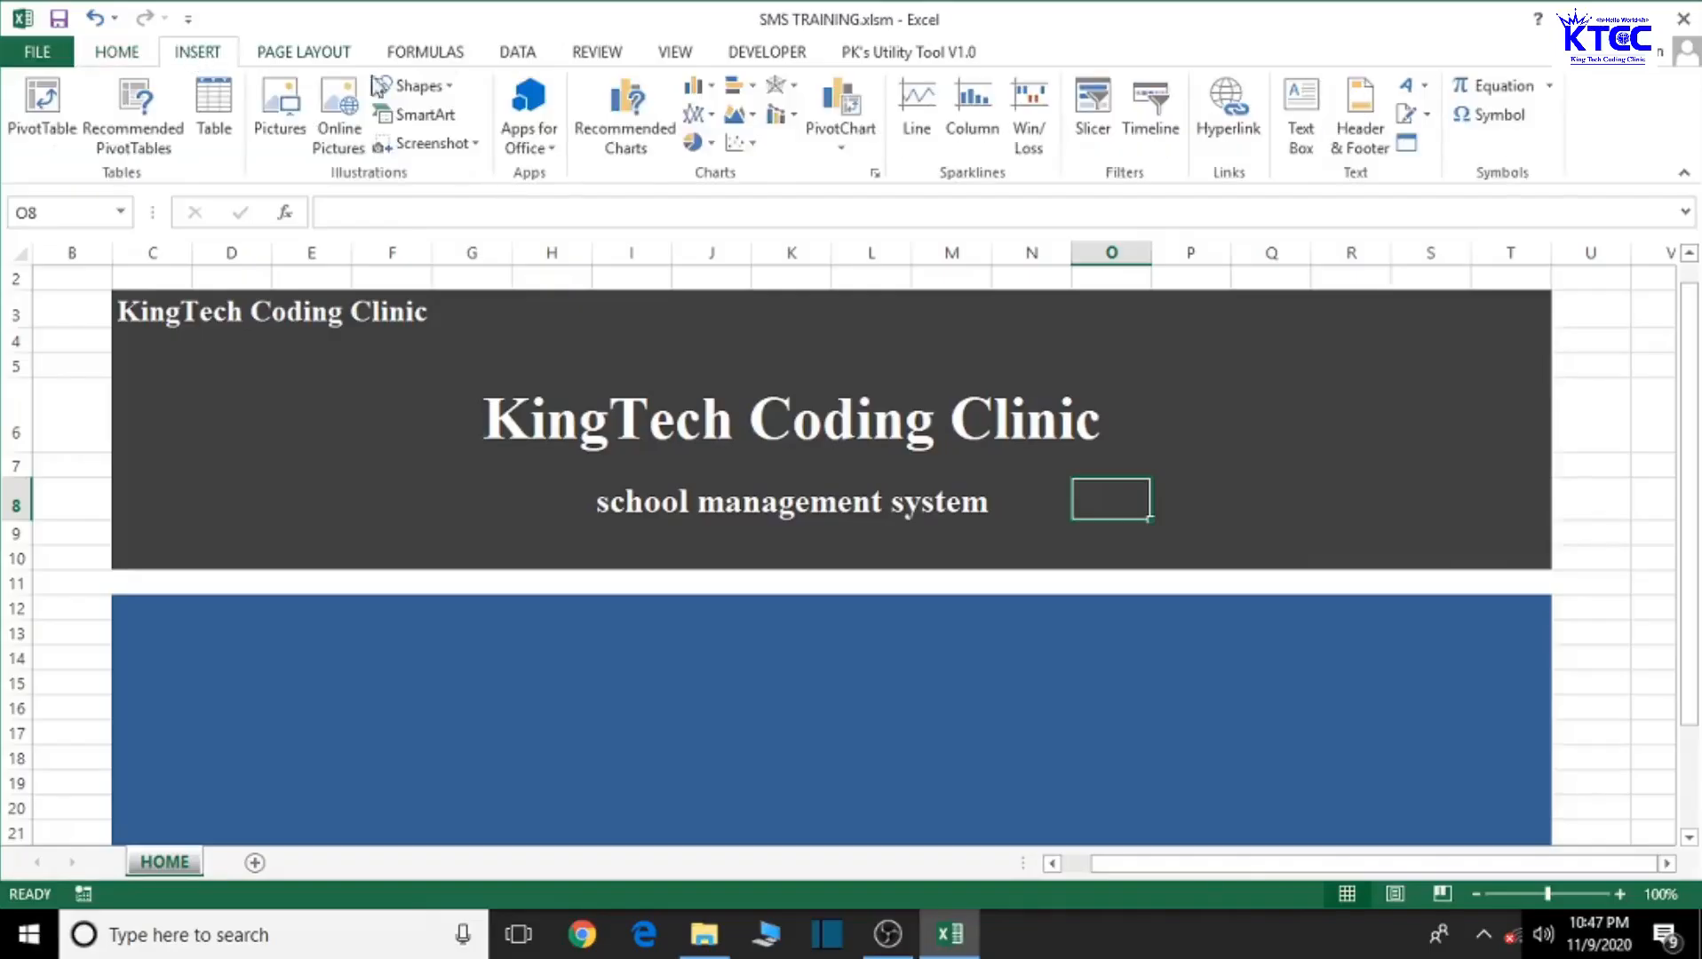
left_click(450, 84)
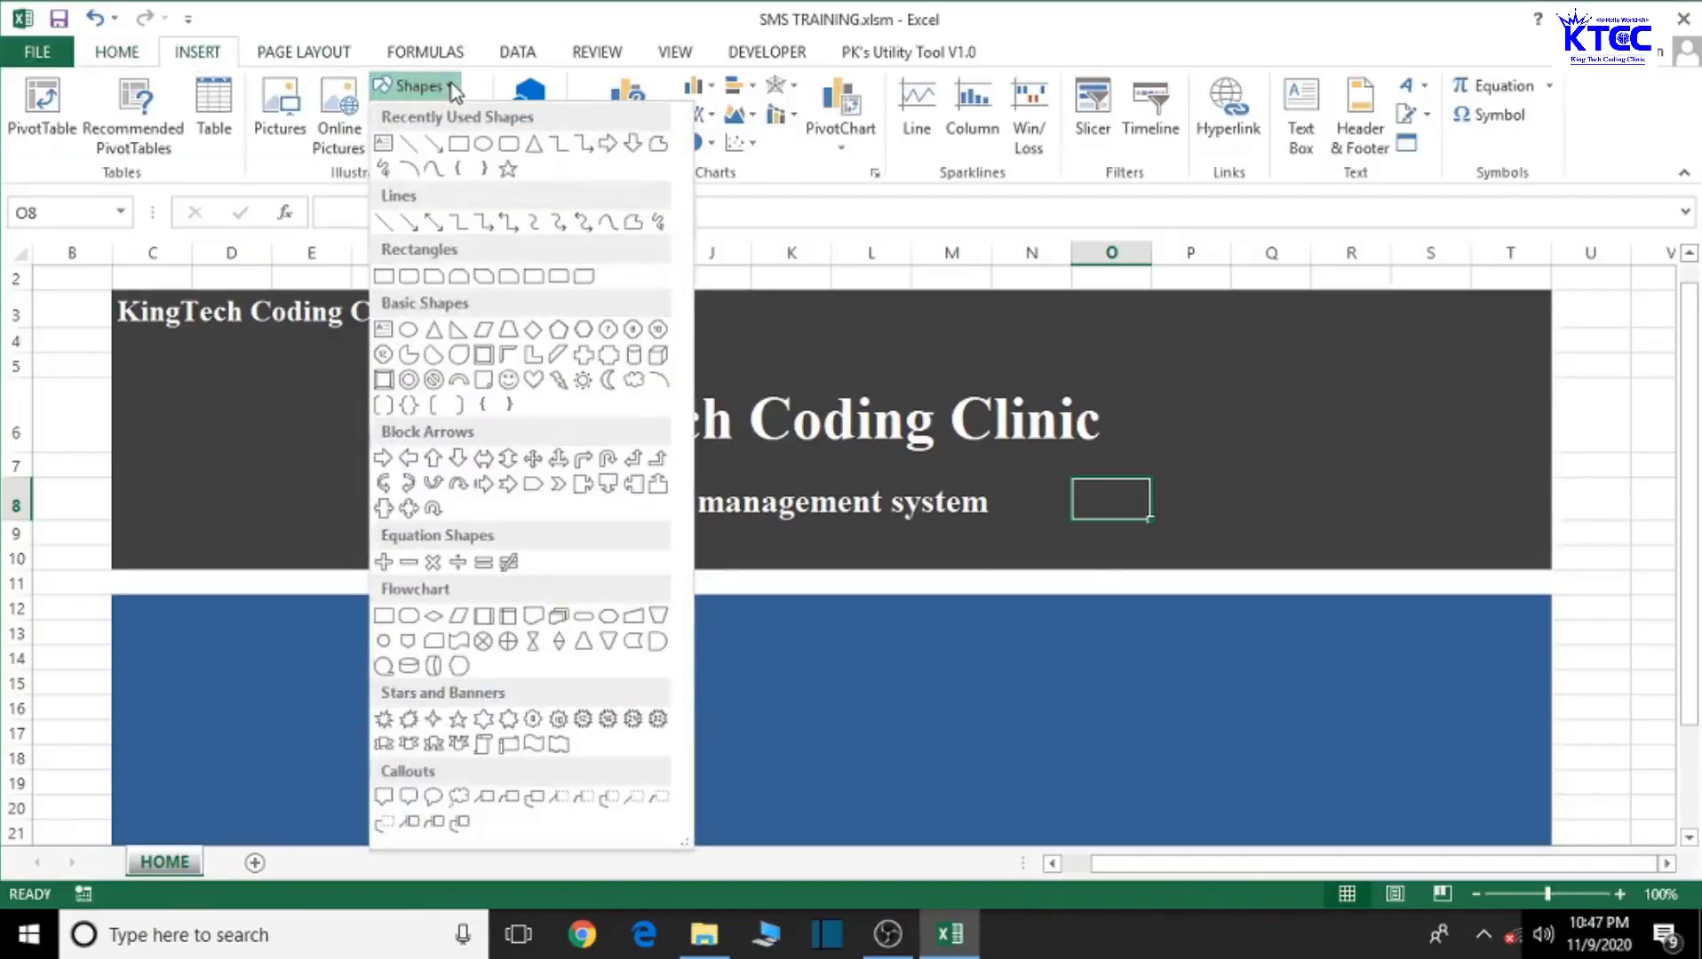
left_click(408, 277)
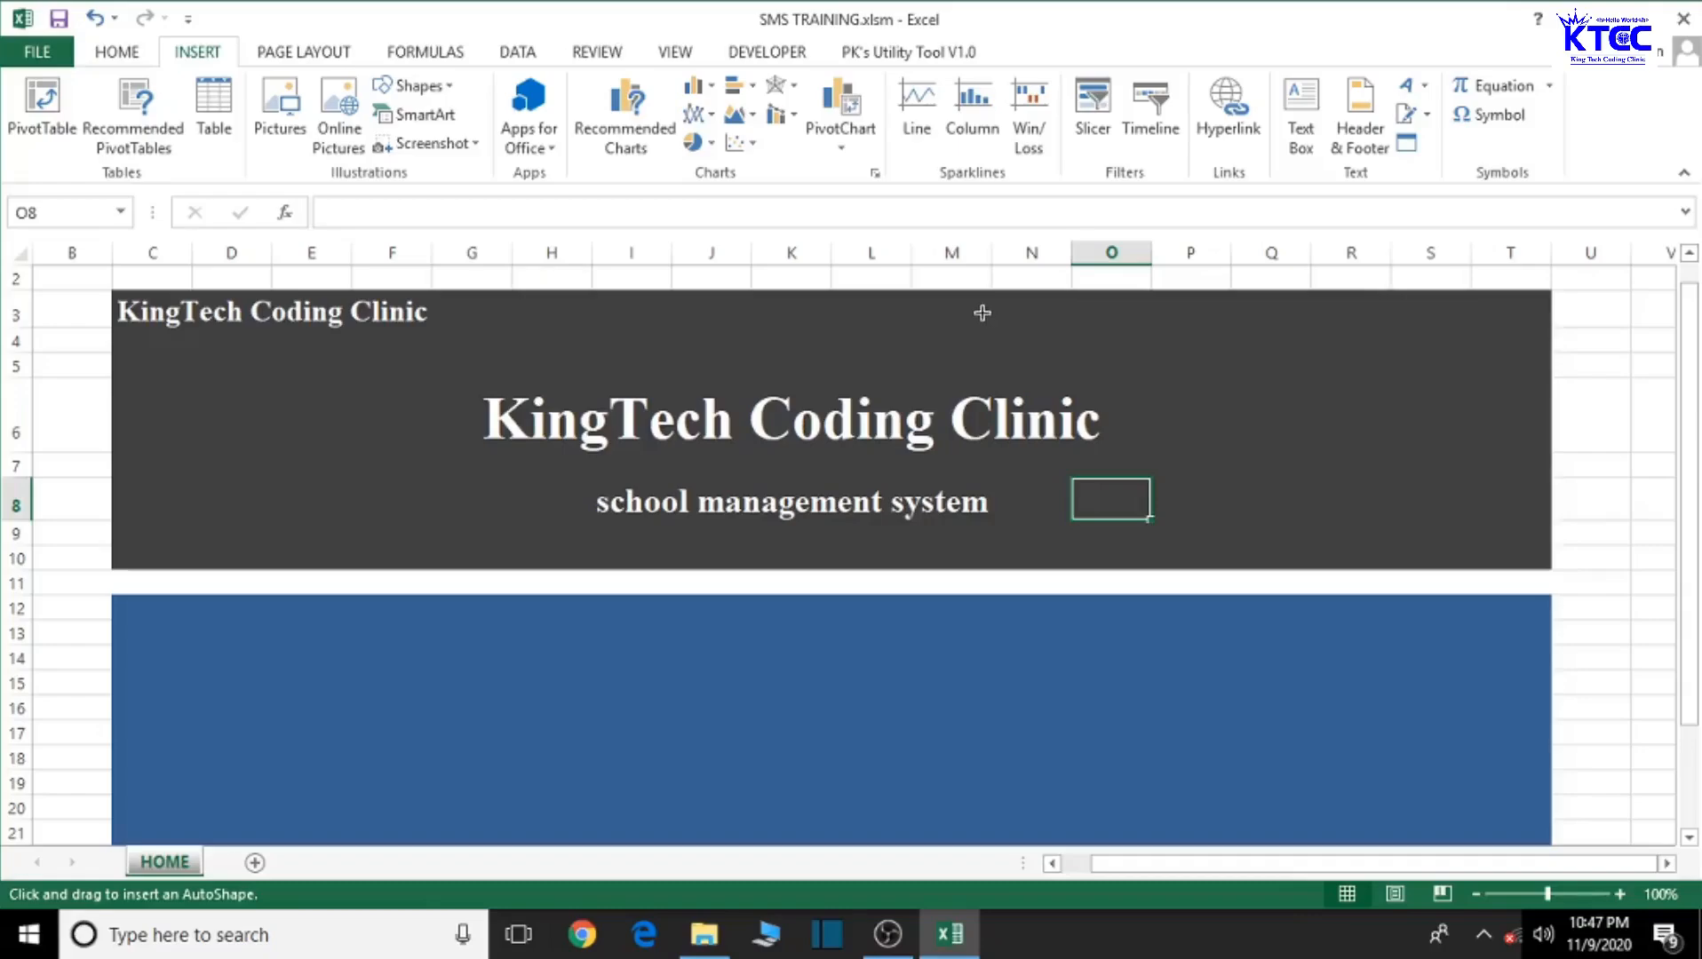
mouse_move(967, 313)
left_mouse_down()
mouse_move(980, 338)
mouse_move(1083, 341)
left_mouse_up()
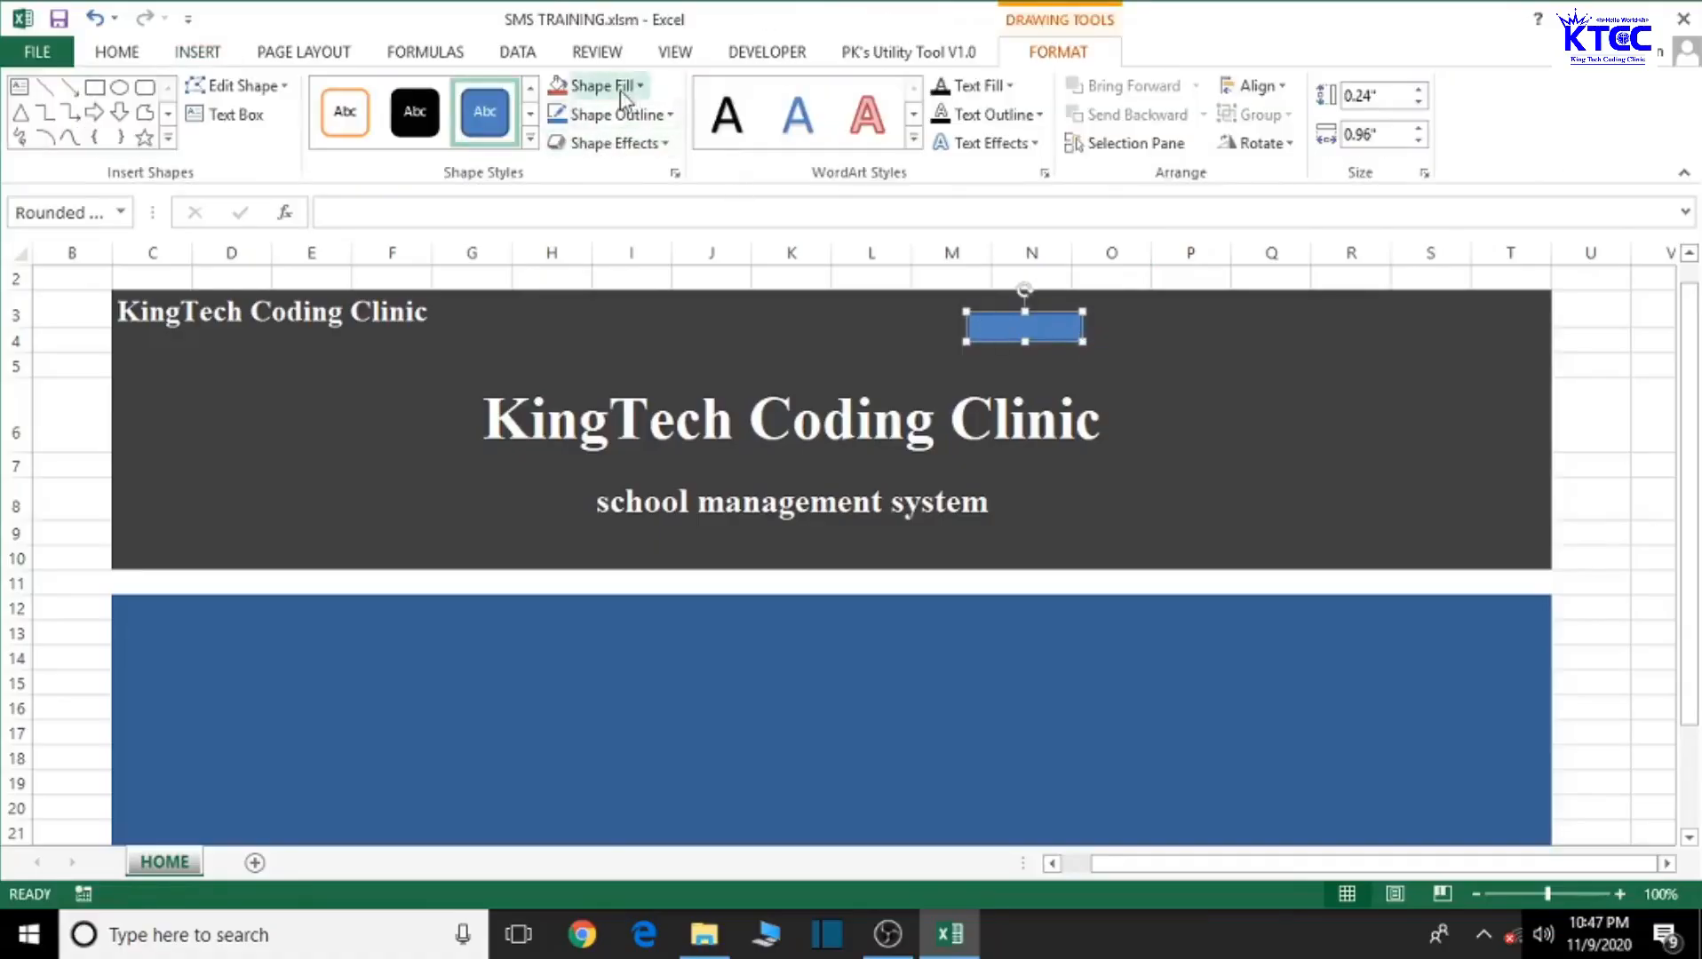
left_click(530, 140)
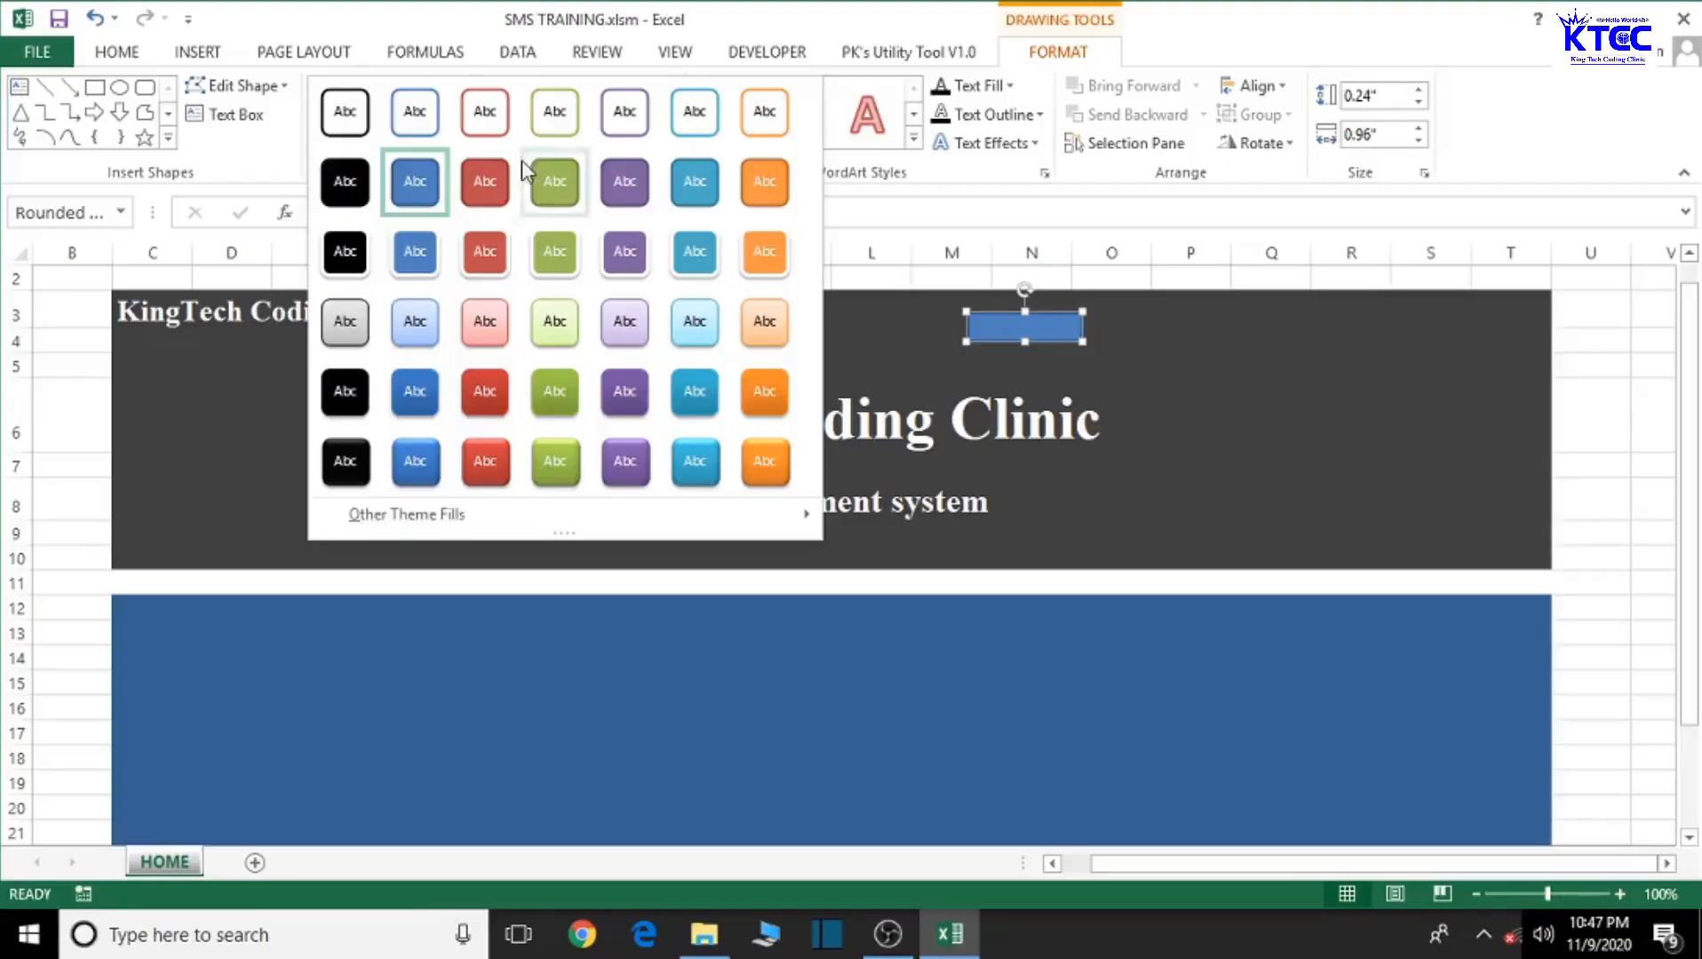
left_click(348, 330)
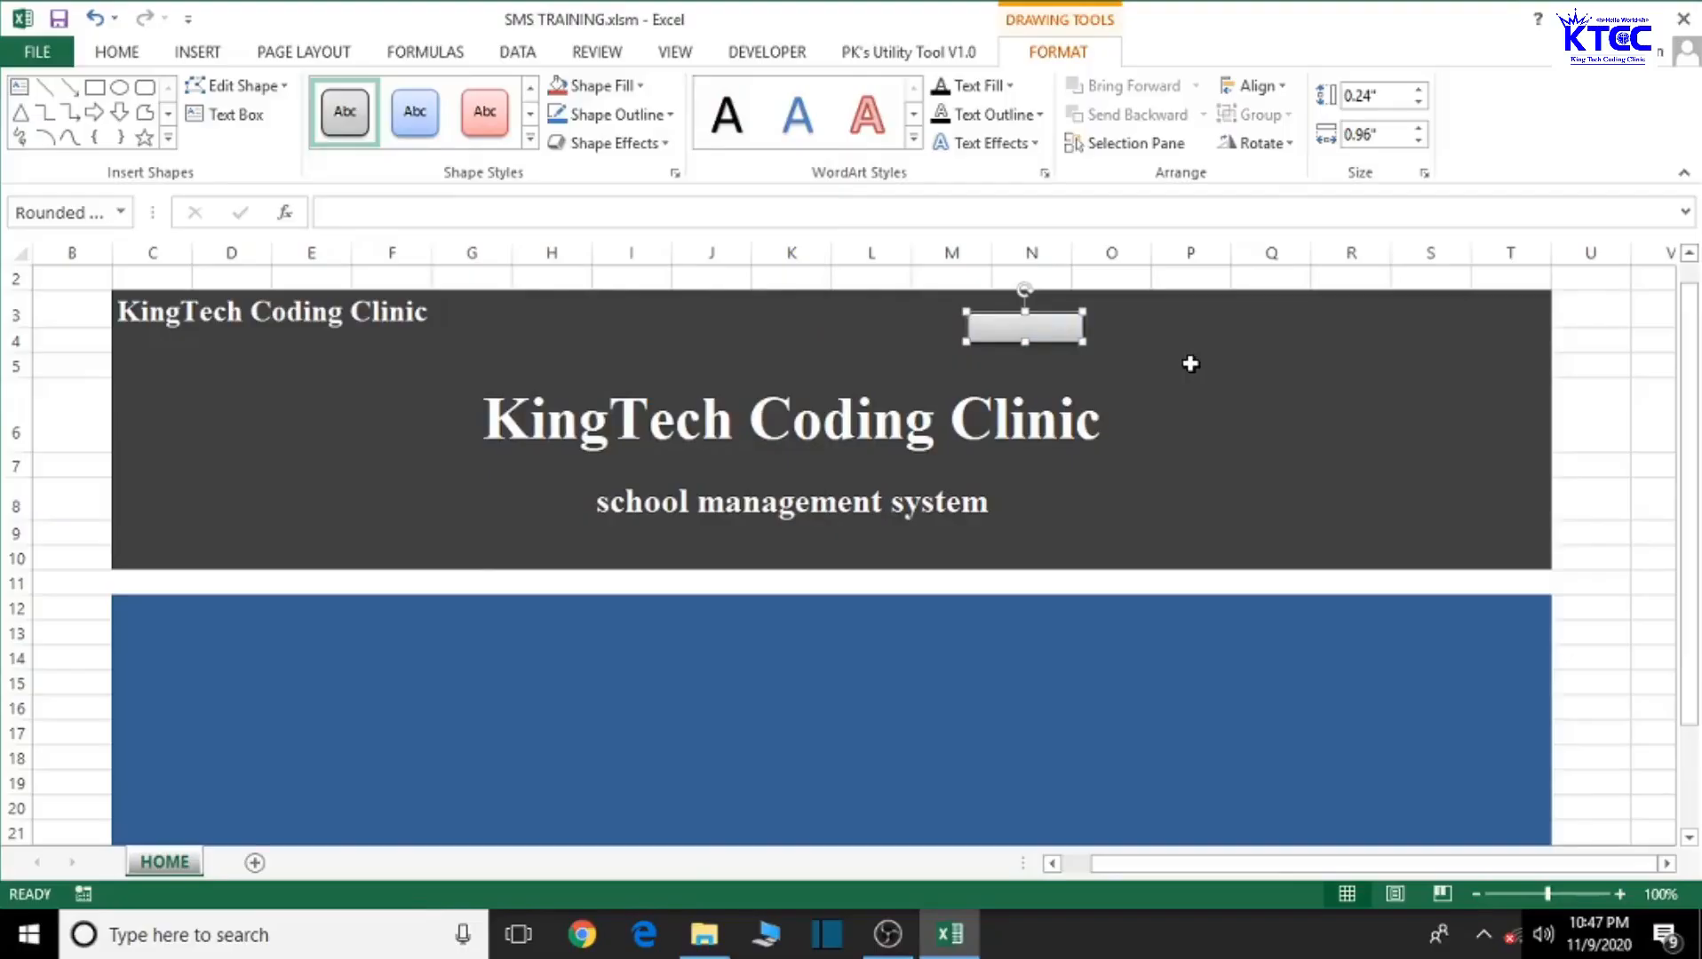
Step: Duplicate the gray rounded rectangle three times
key("ctrl+d")
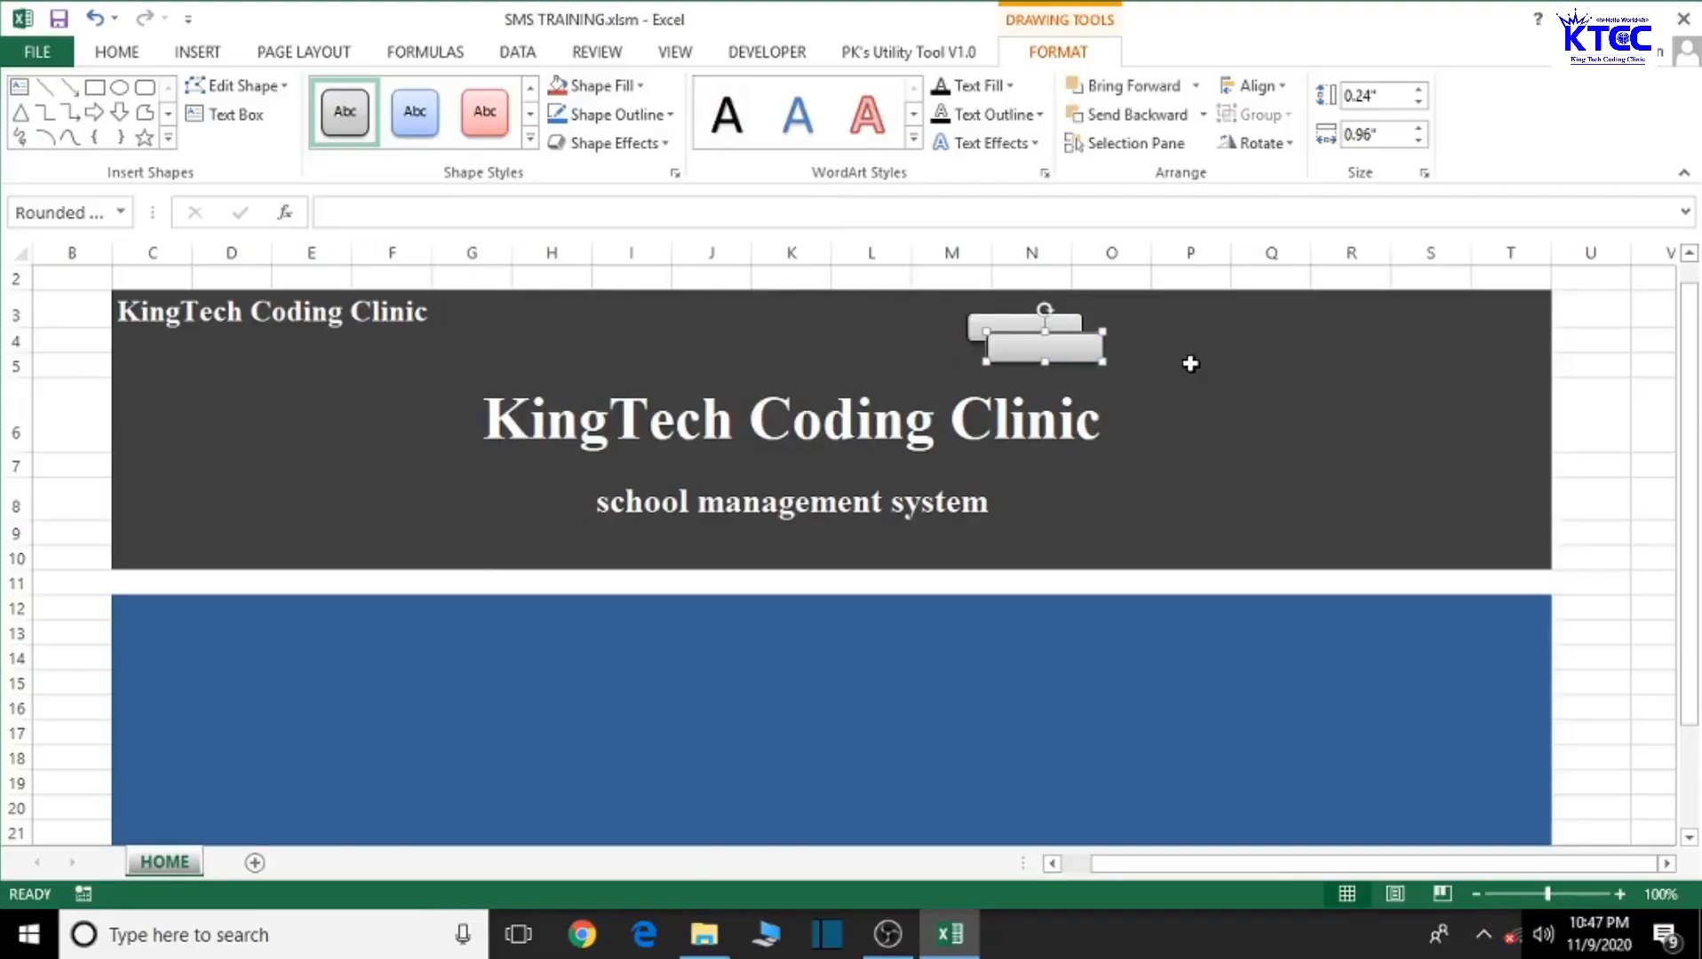
key("ctrl+d")
key("ctrl+d")
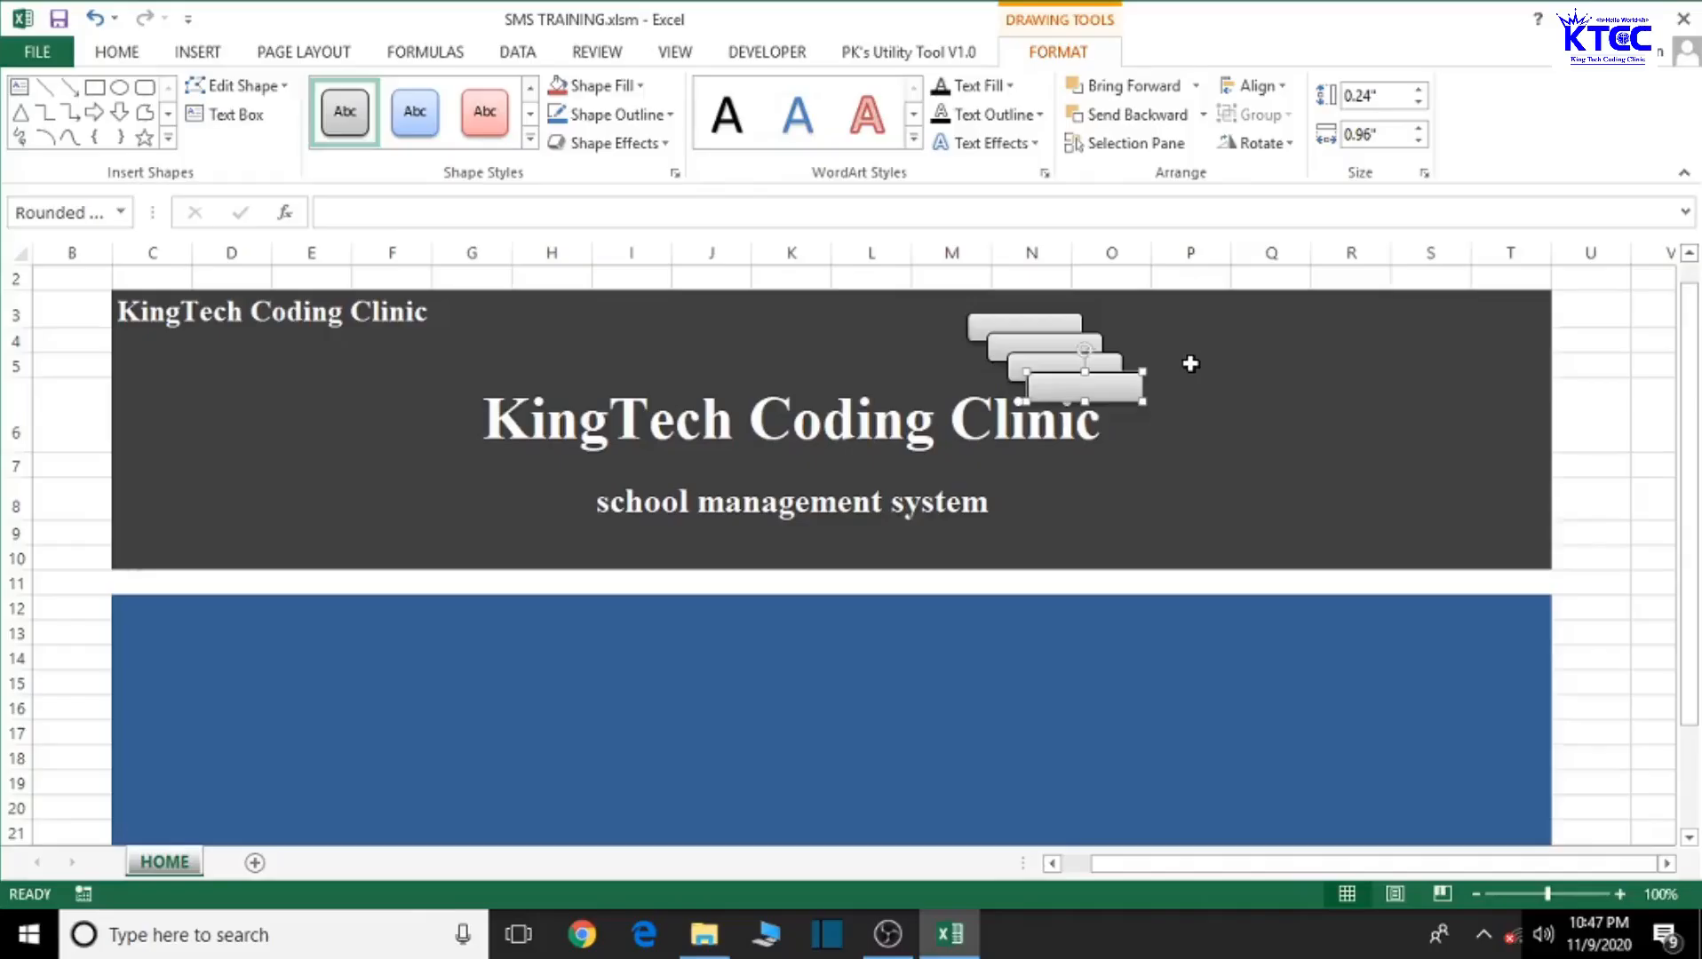
Step: Arrange the four gray rounded rectangles in an evenly spaced row along rows 3 and 4, from column M to T
left_click_drag(1075, 391, 1161, 328)
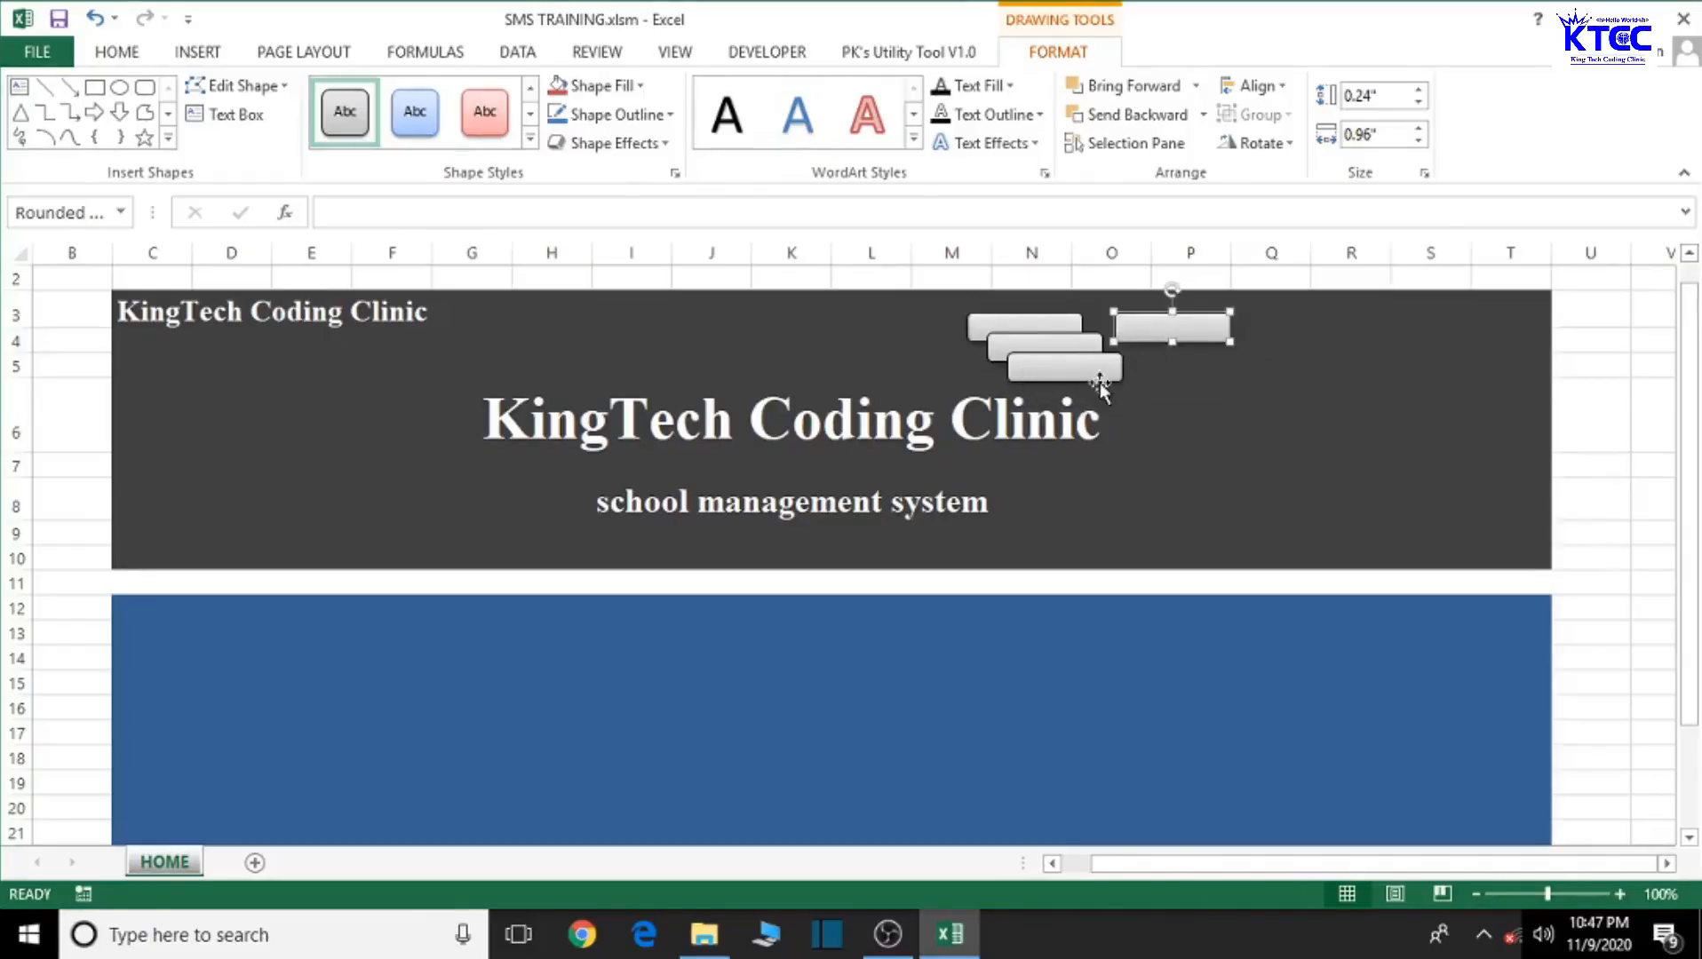
left_click_drag(1082, 382, 1322, 329)
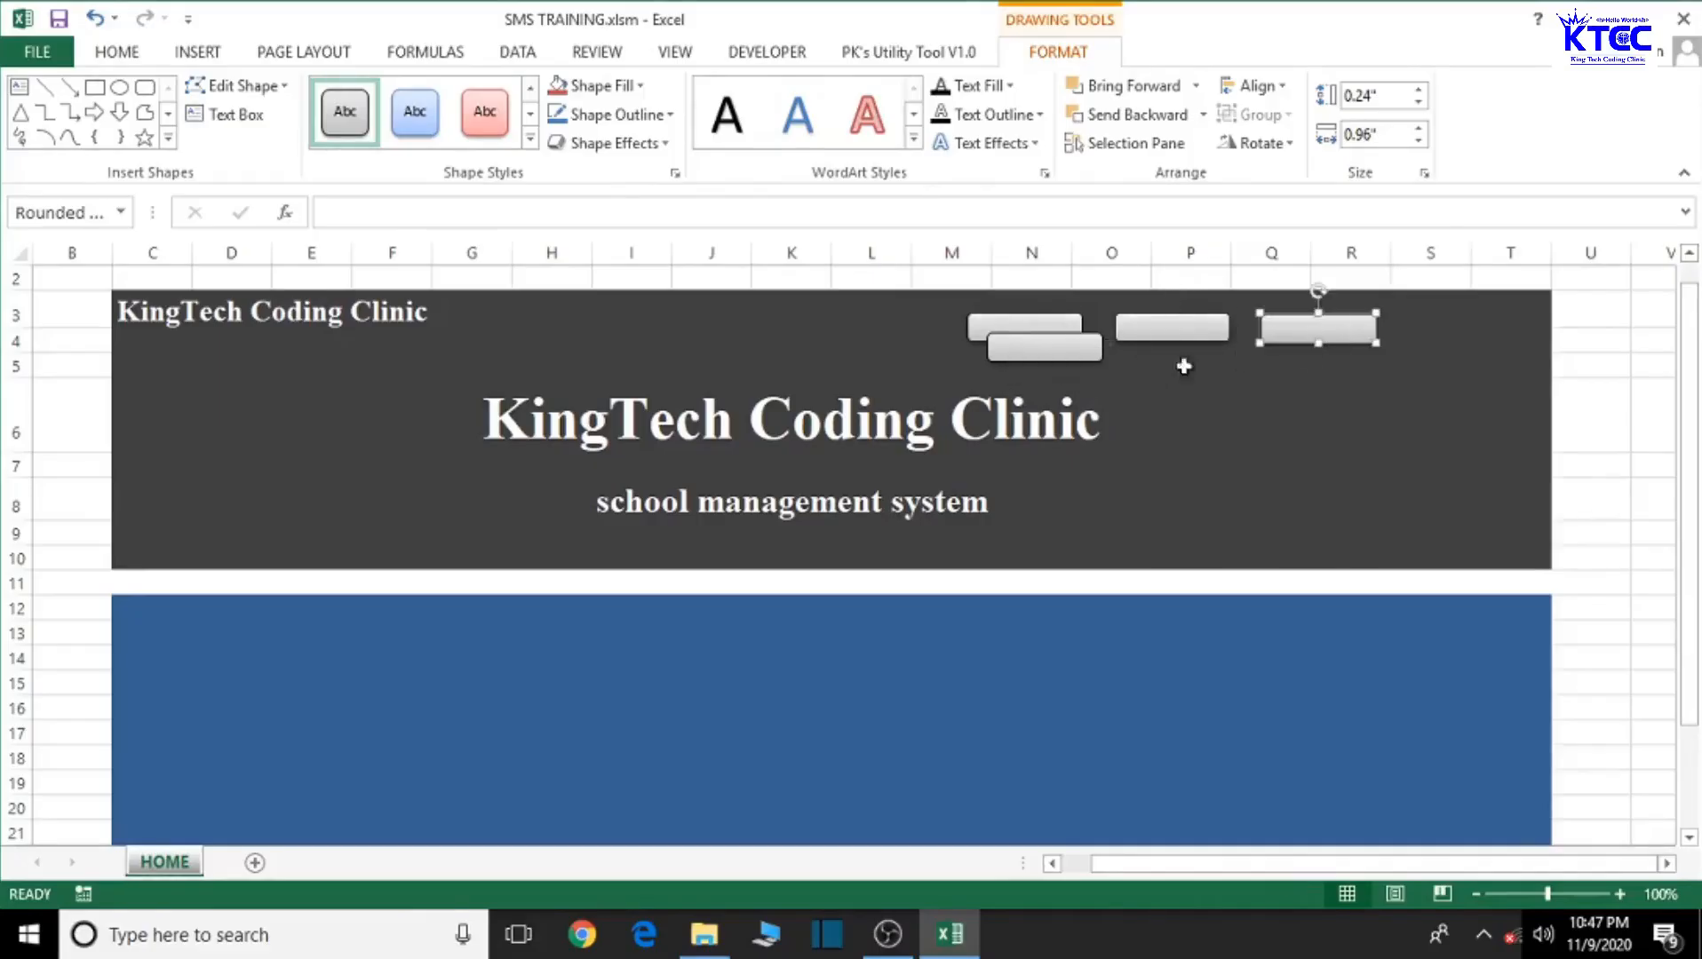
left_click_drag(1093, 354, 1480, 333)
left_click(993, 334)
left_click_drag(998, 333, 1003, 332)
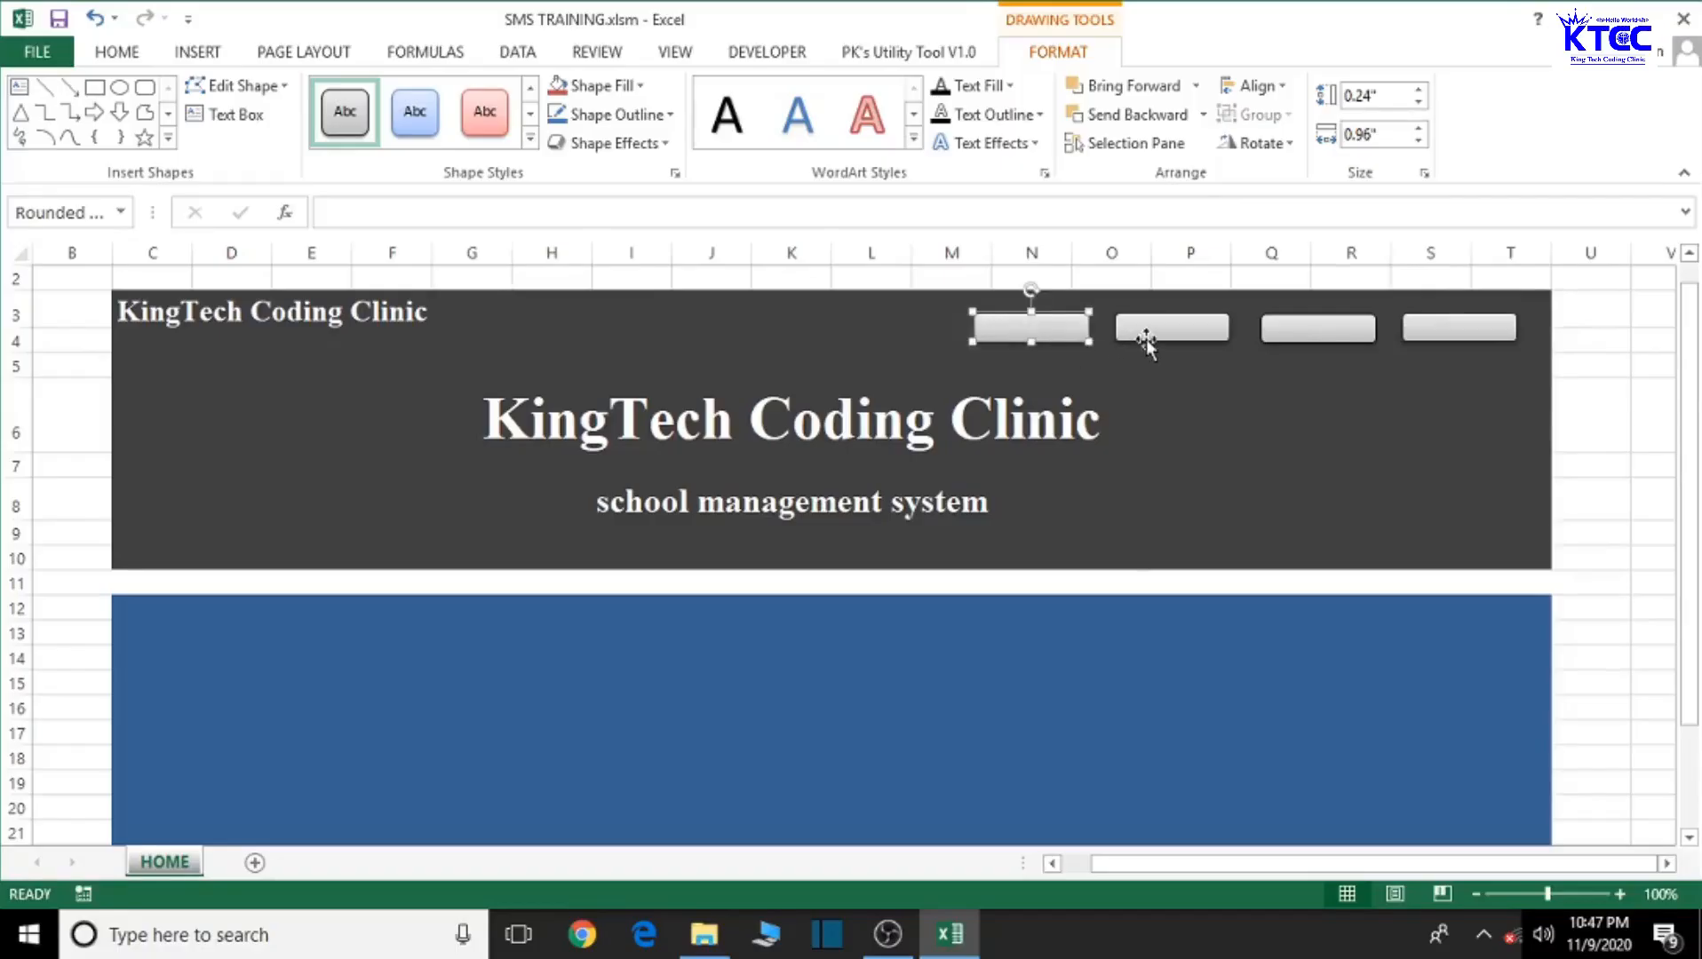
left_click(1145, 342)
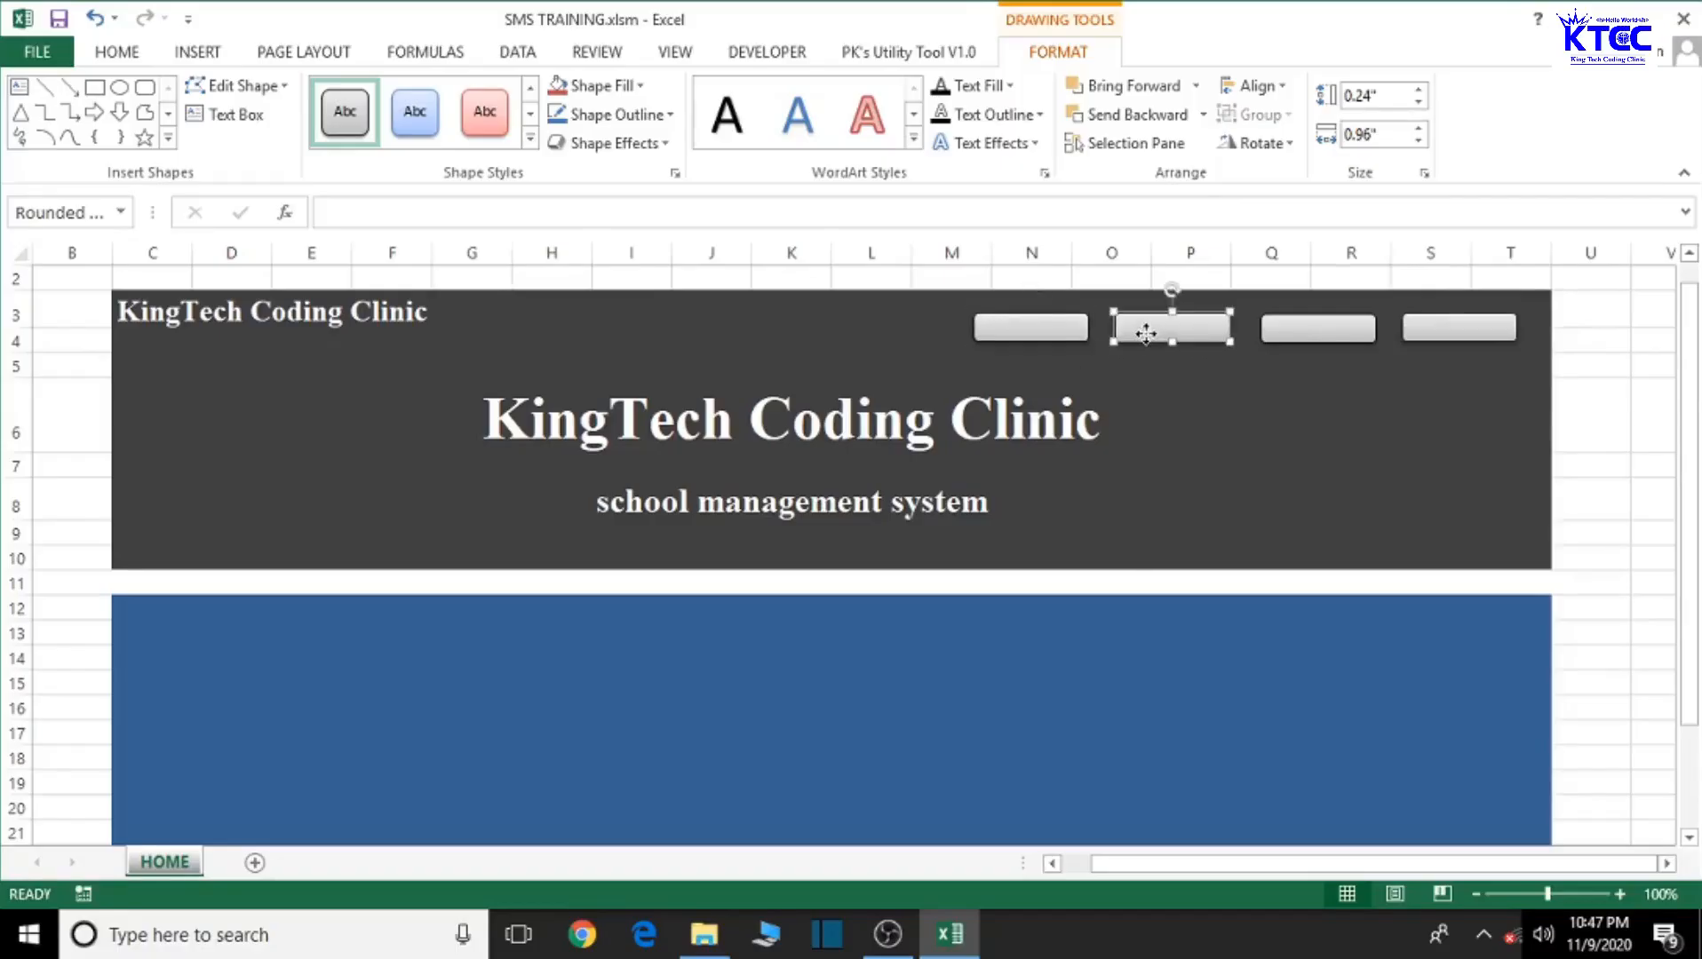
left_click(1291, 337)
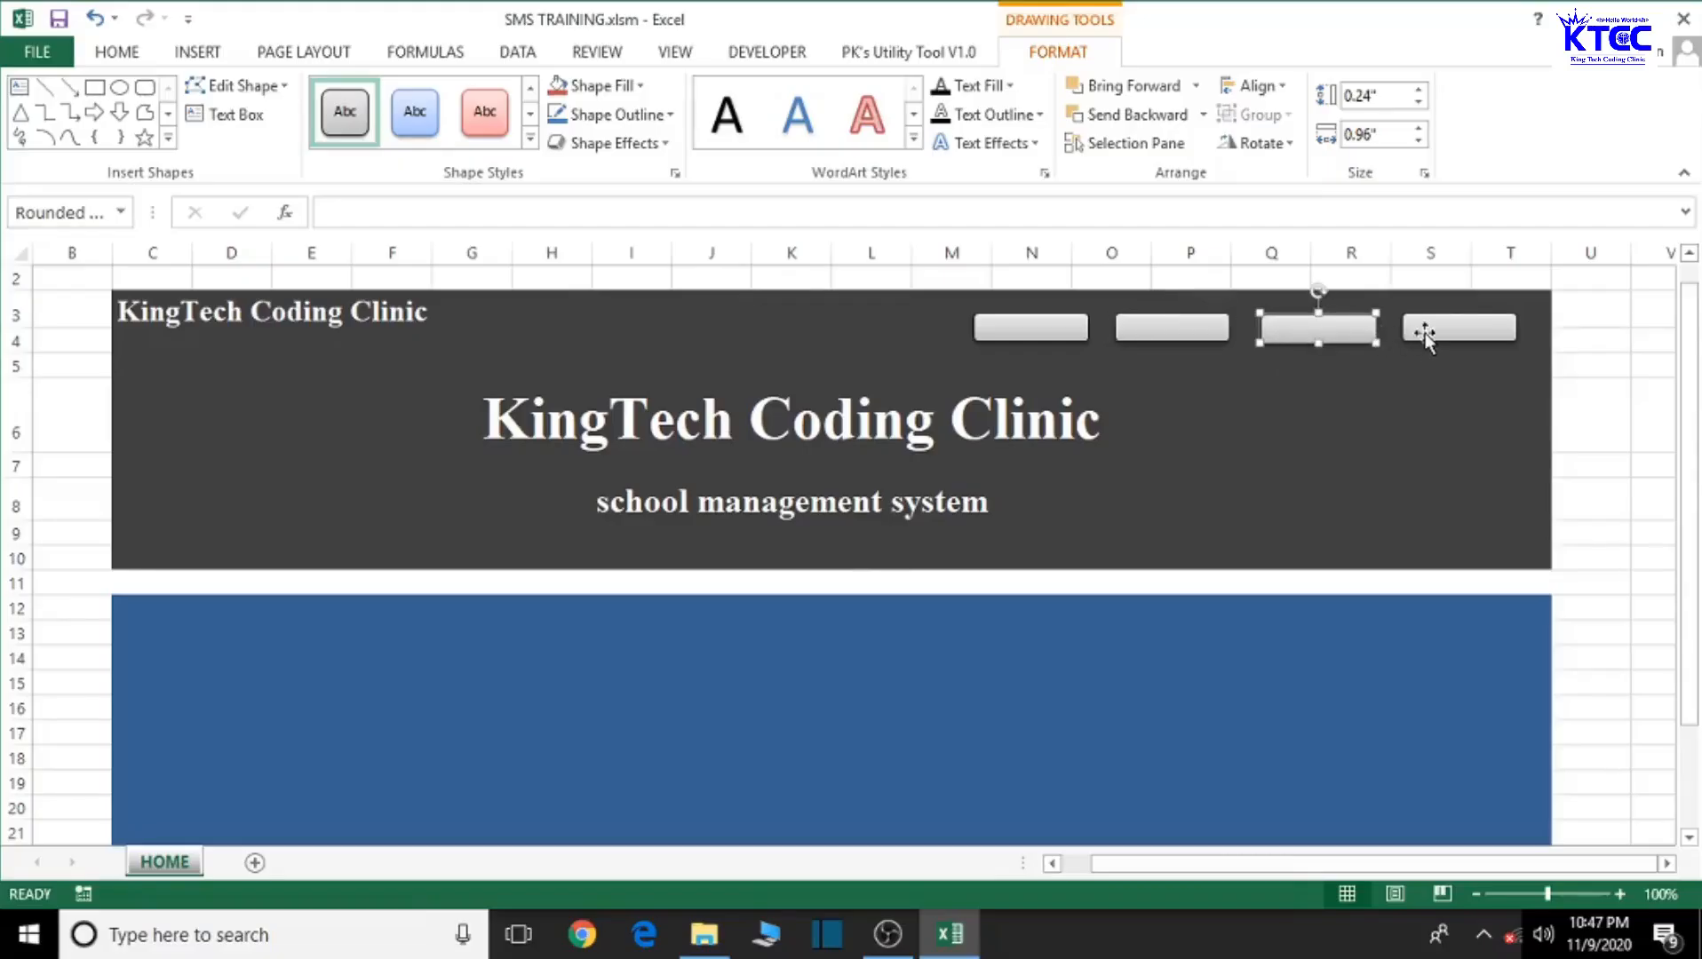
left_click(1429, 414)
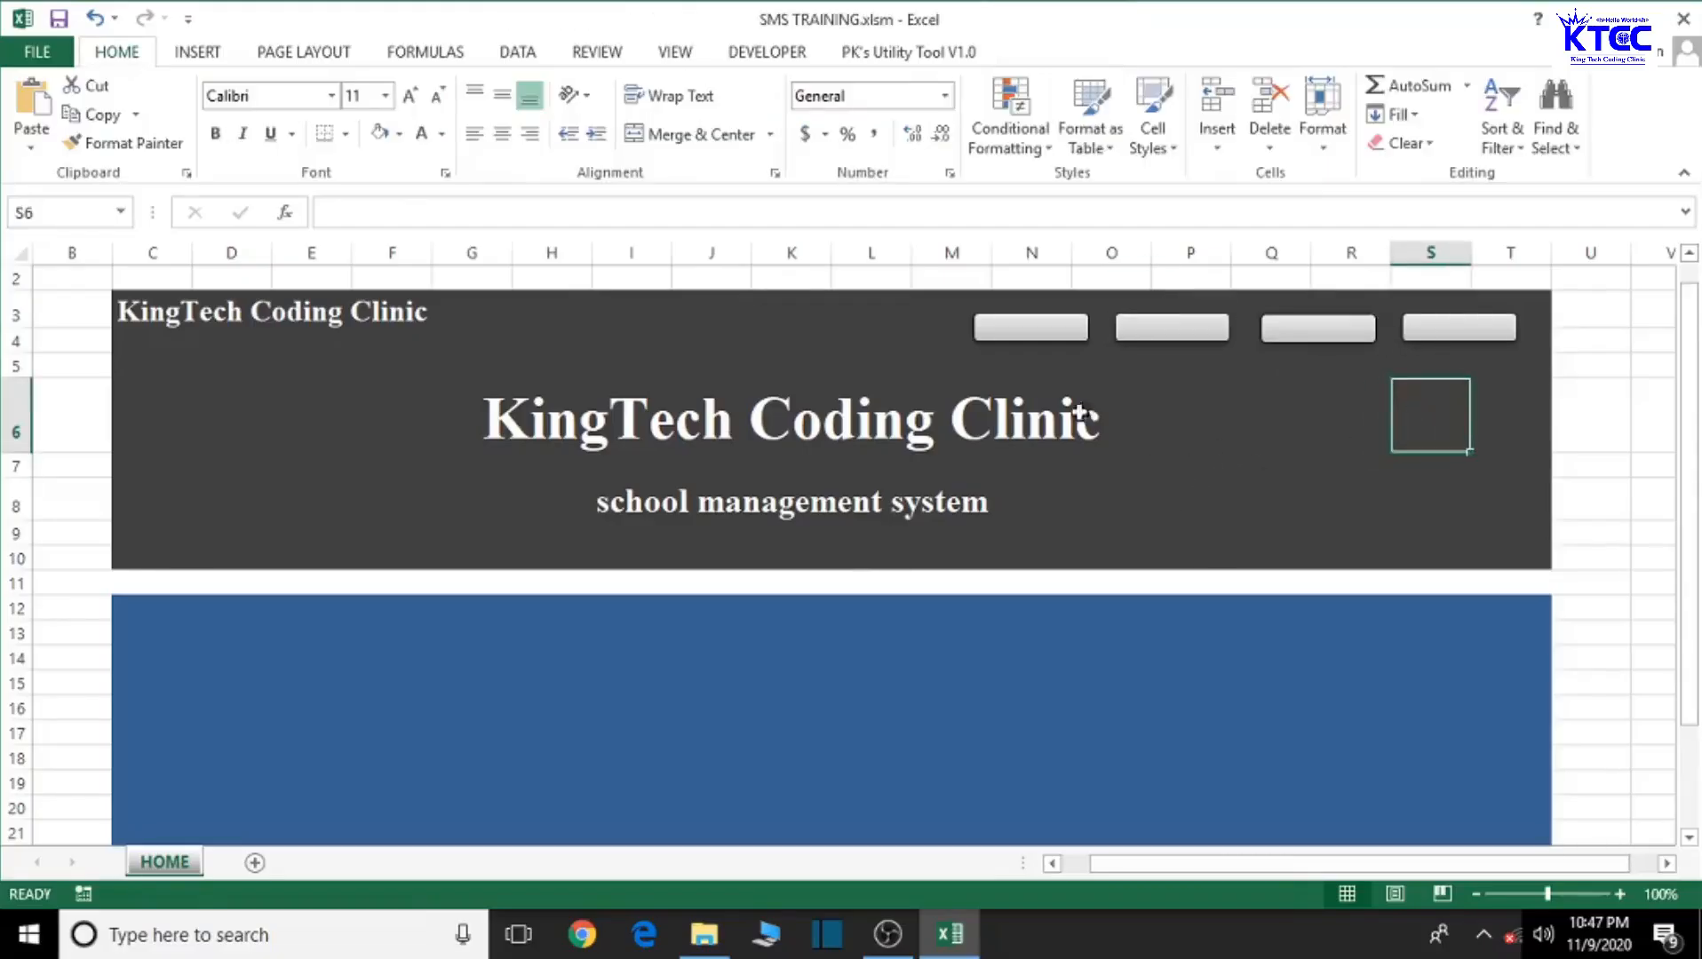
Step: Add the text "HOME" to the first rounded rectangle in the row
right_click(1027, 331)
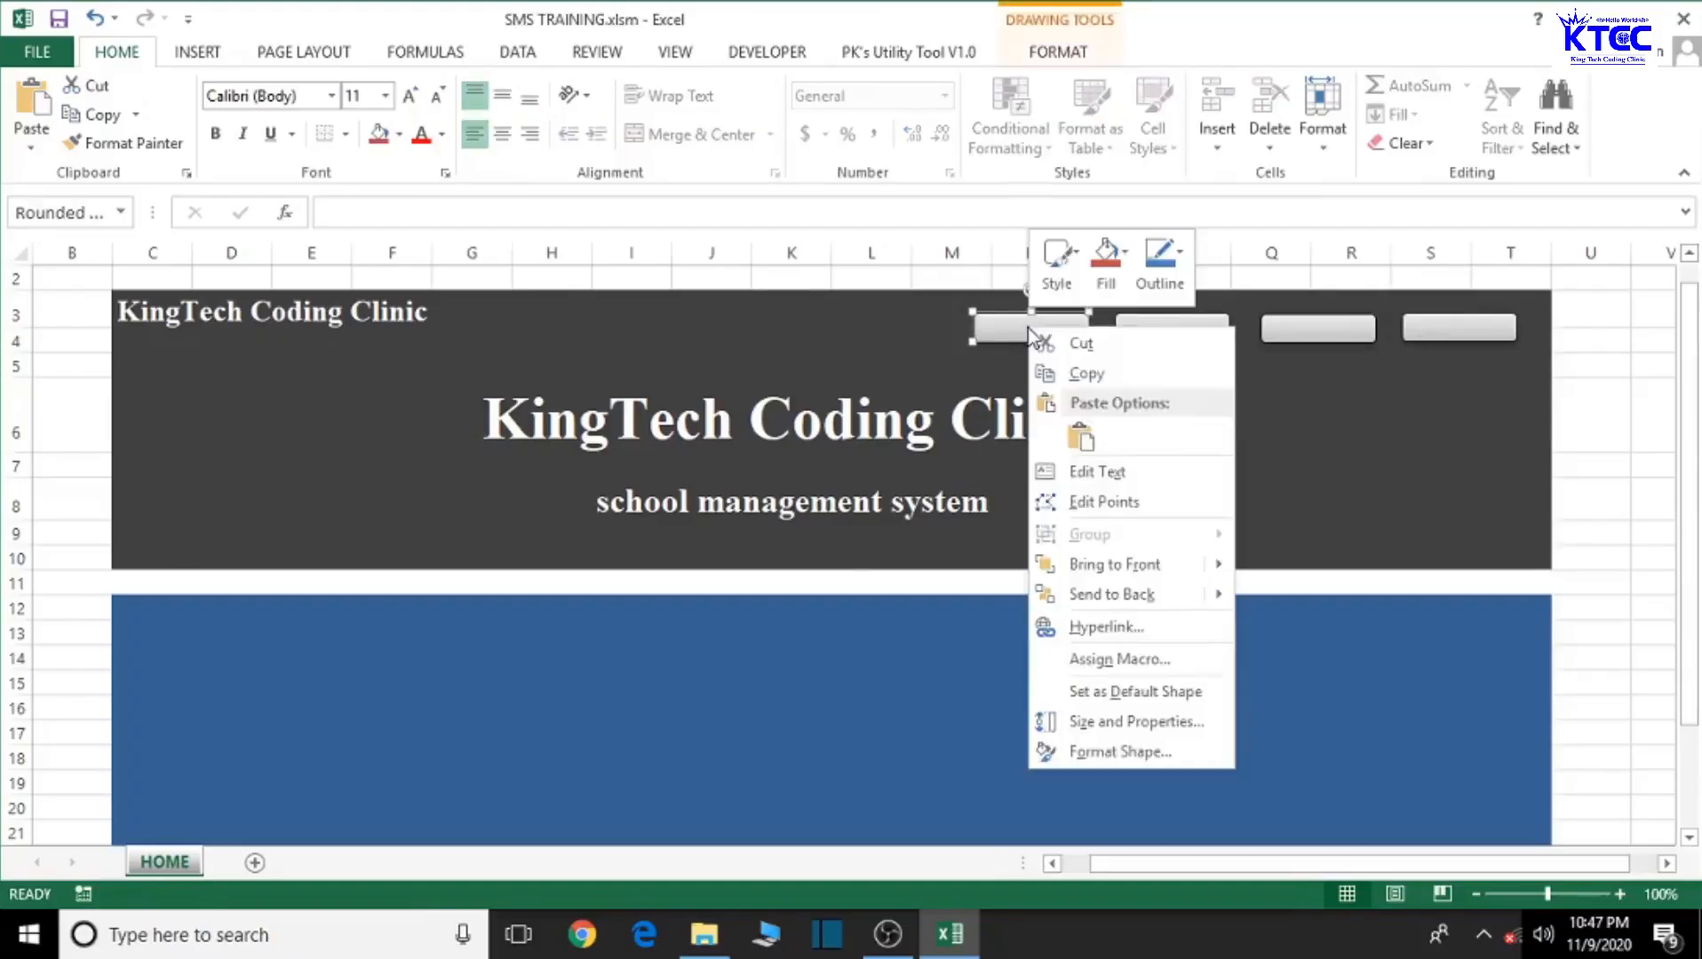
left_click(1101, 471)
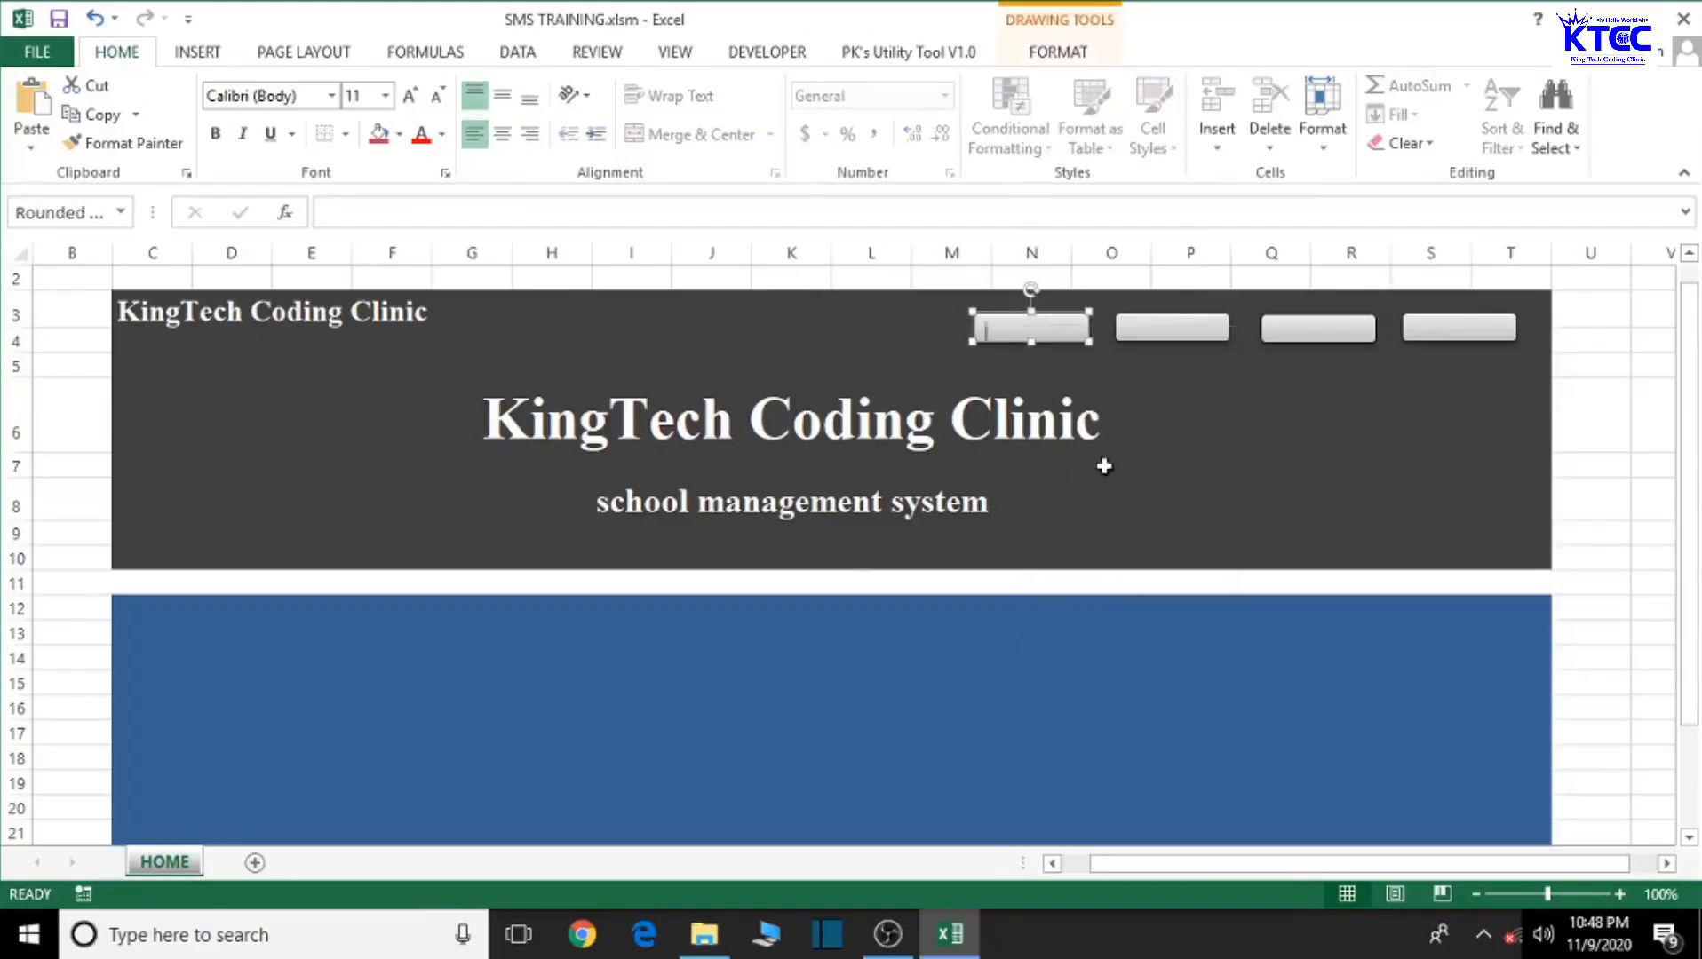
left_click(1224, 455)
Step: Format the HOME label as bold Times New Roman with the automatic font color
left_click(1050, 344)
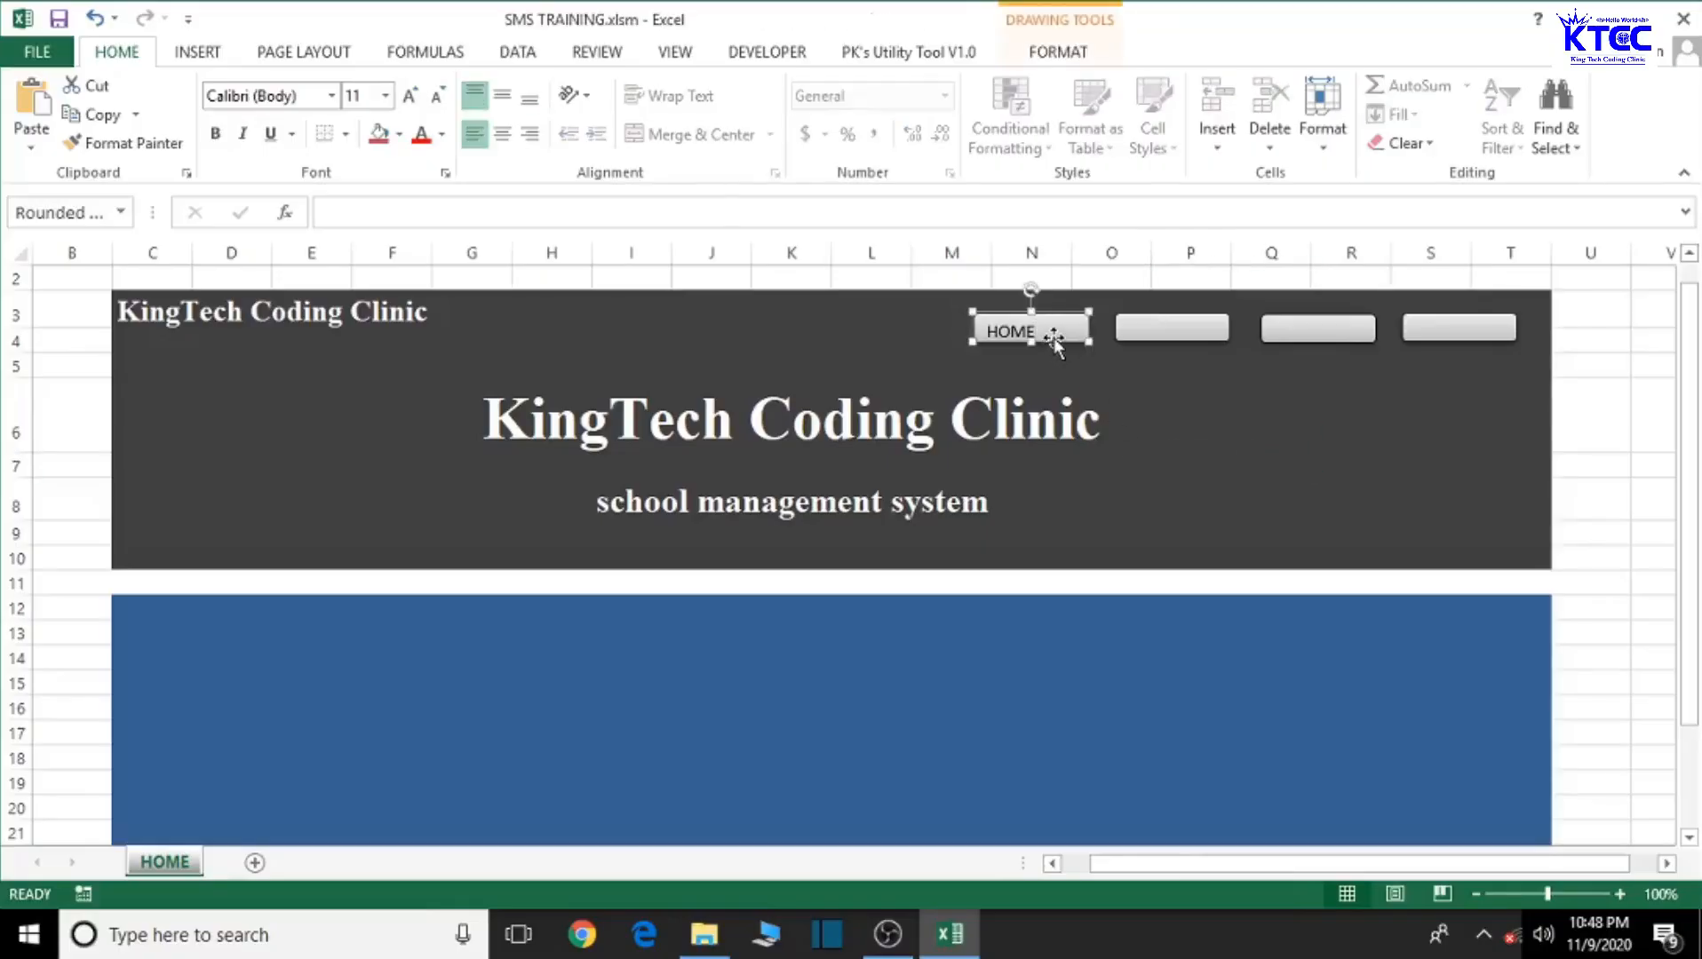
left_click_drag(1038, 331, 986, 331)
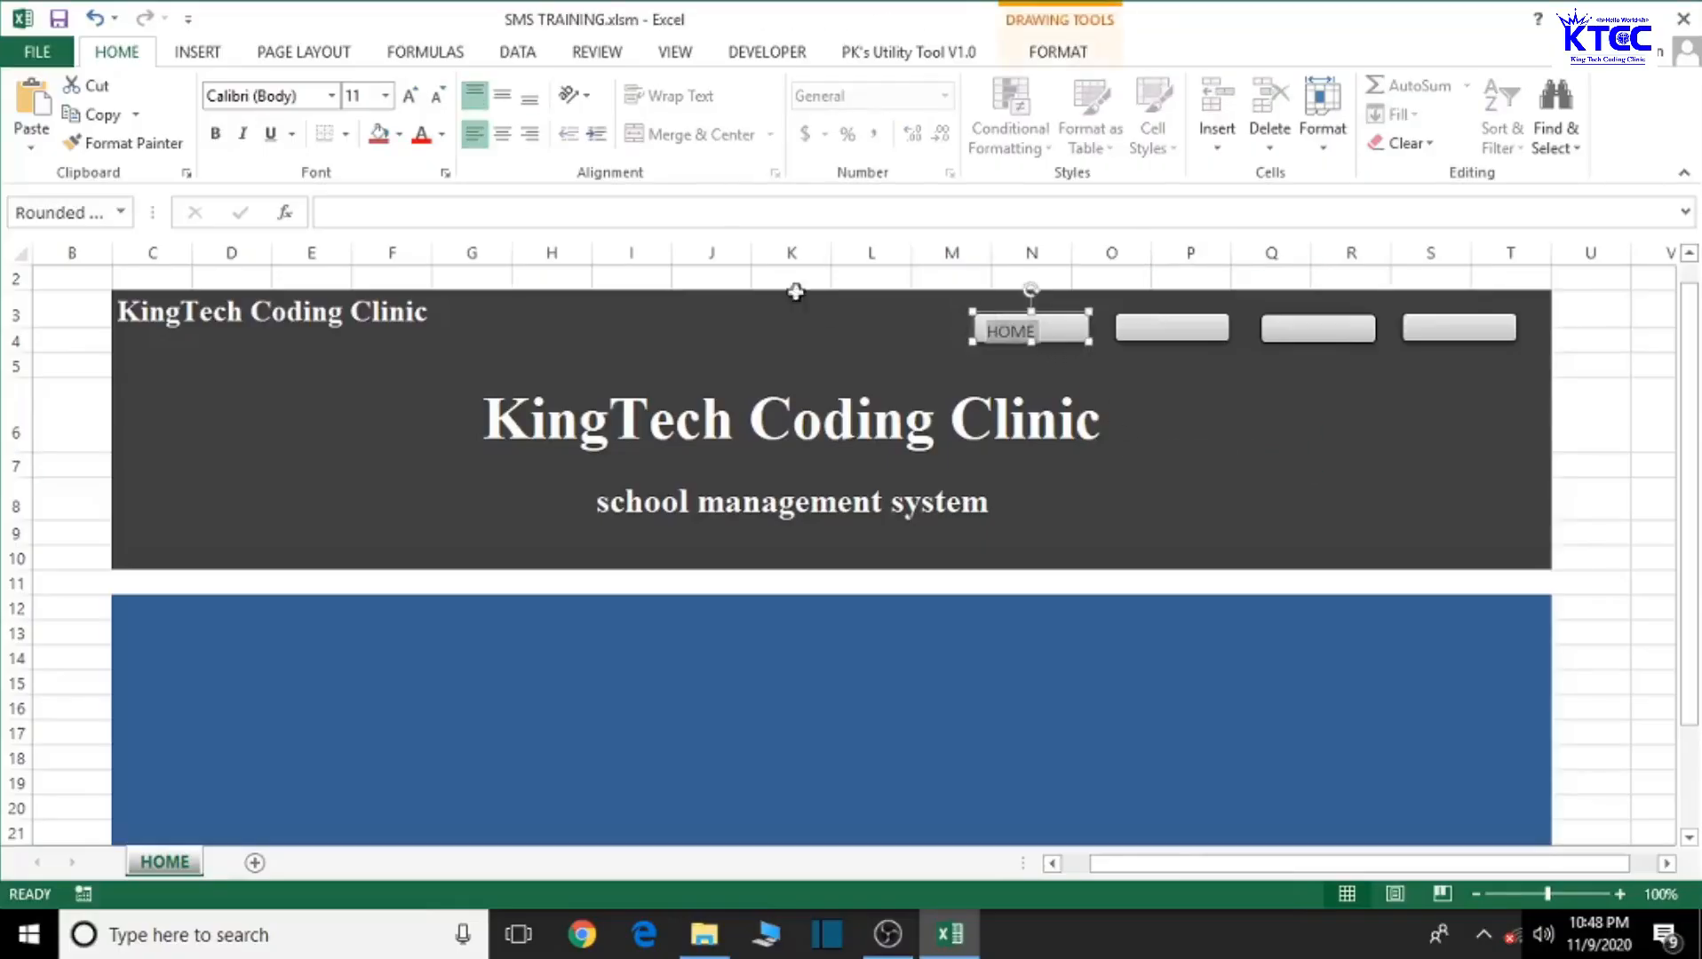
left_click(215, 133)
left_click(399, 134)
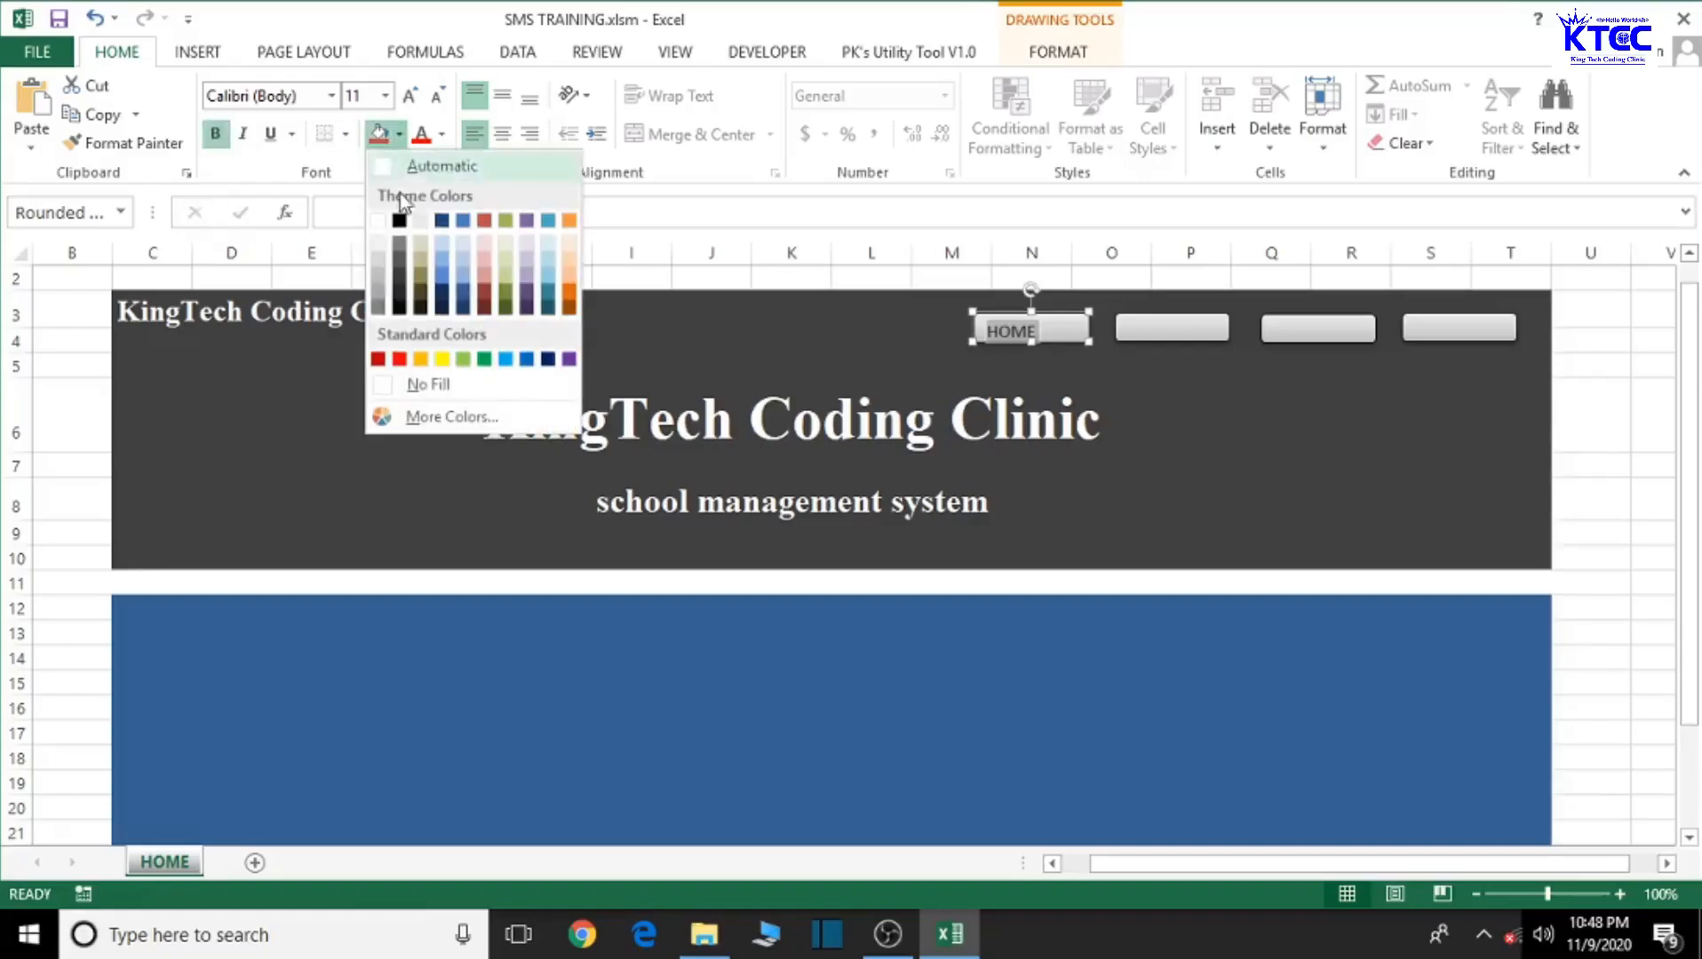
left_click(441, 134)
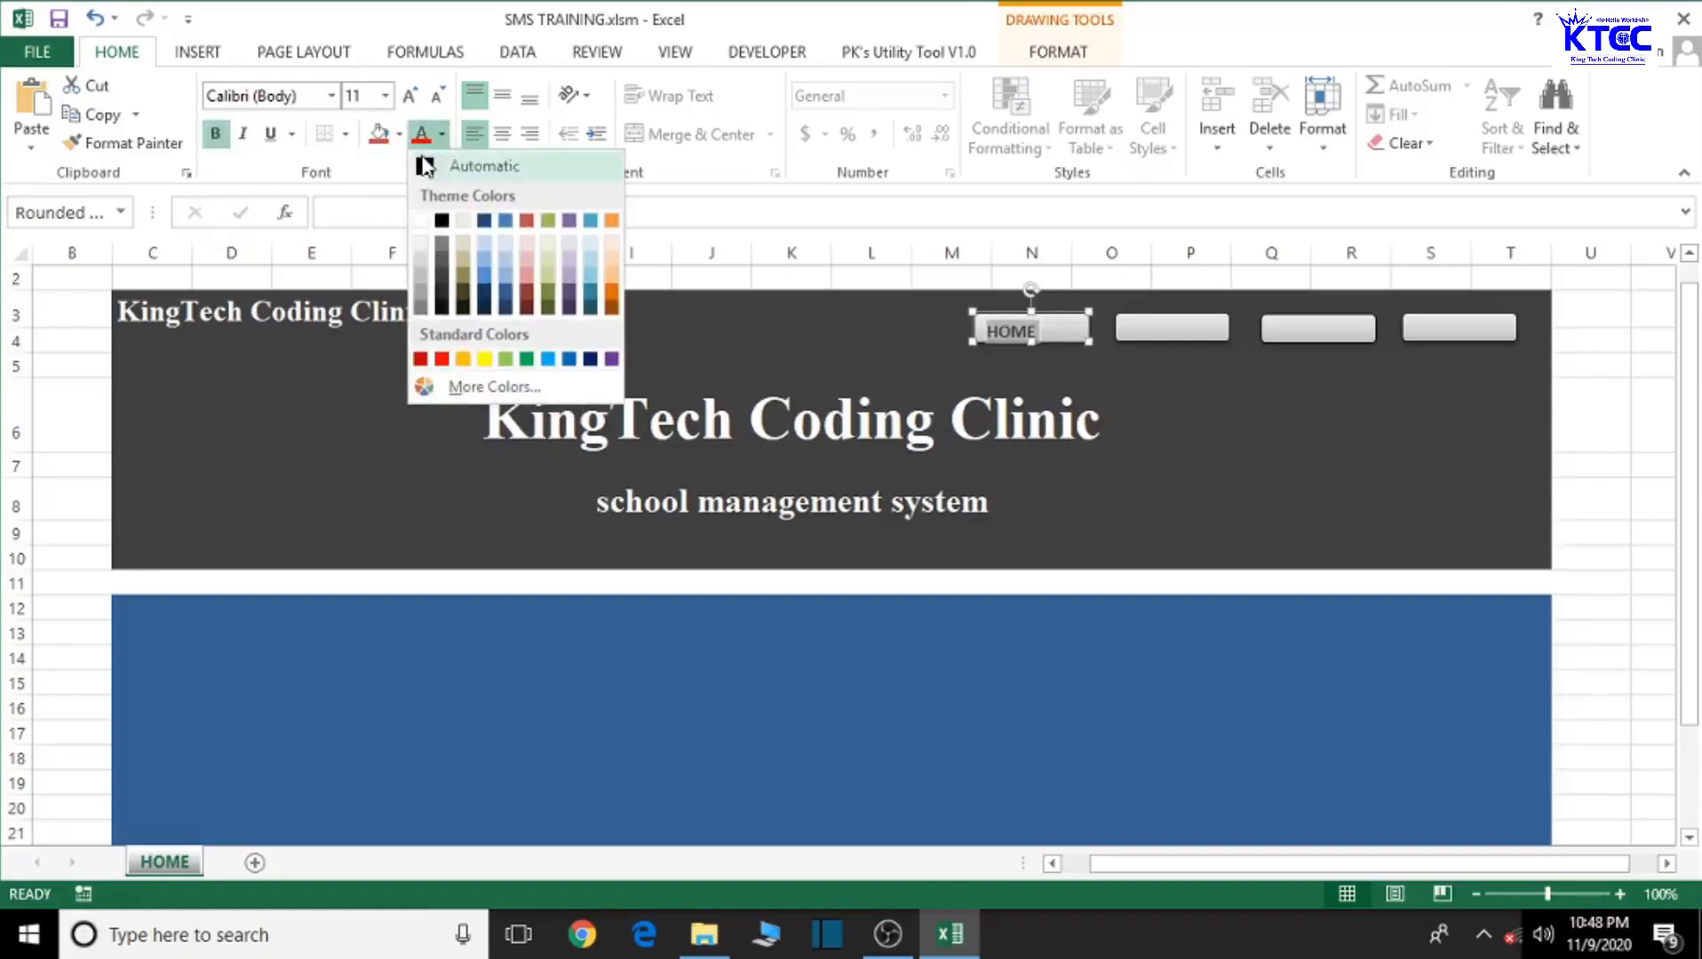
left_click(429, 166)
left_click(305, 94)
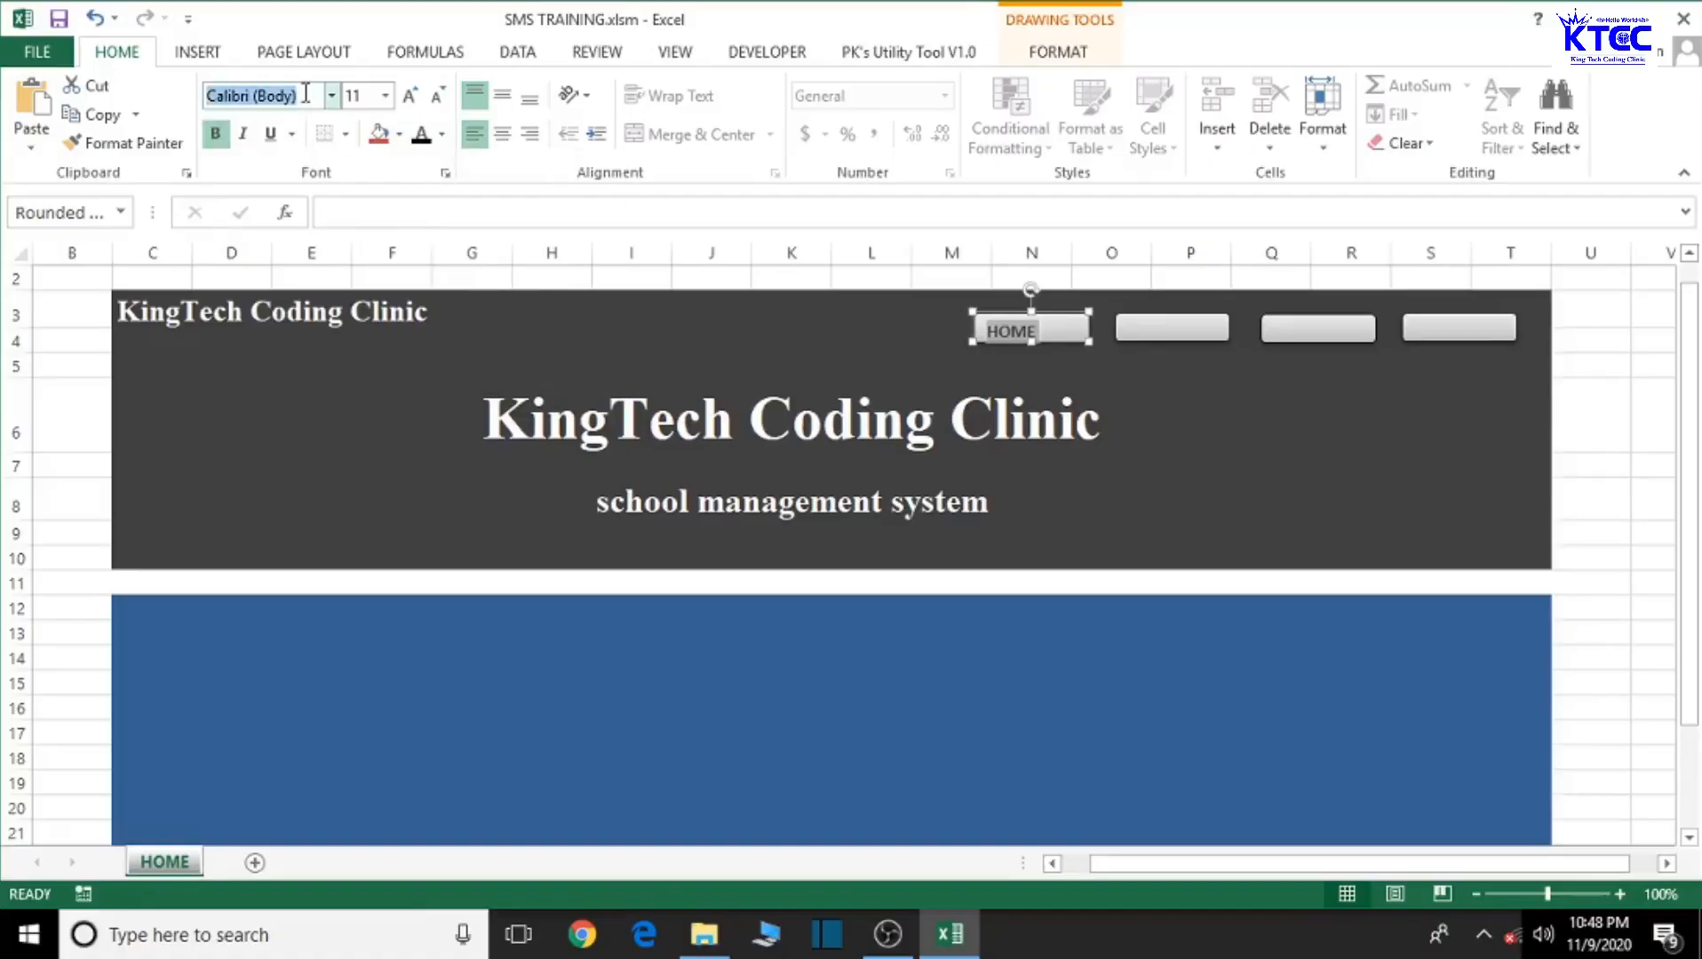
type("Times New Roman")
key("Return")
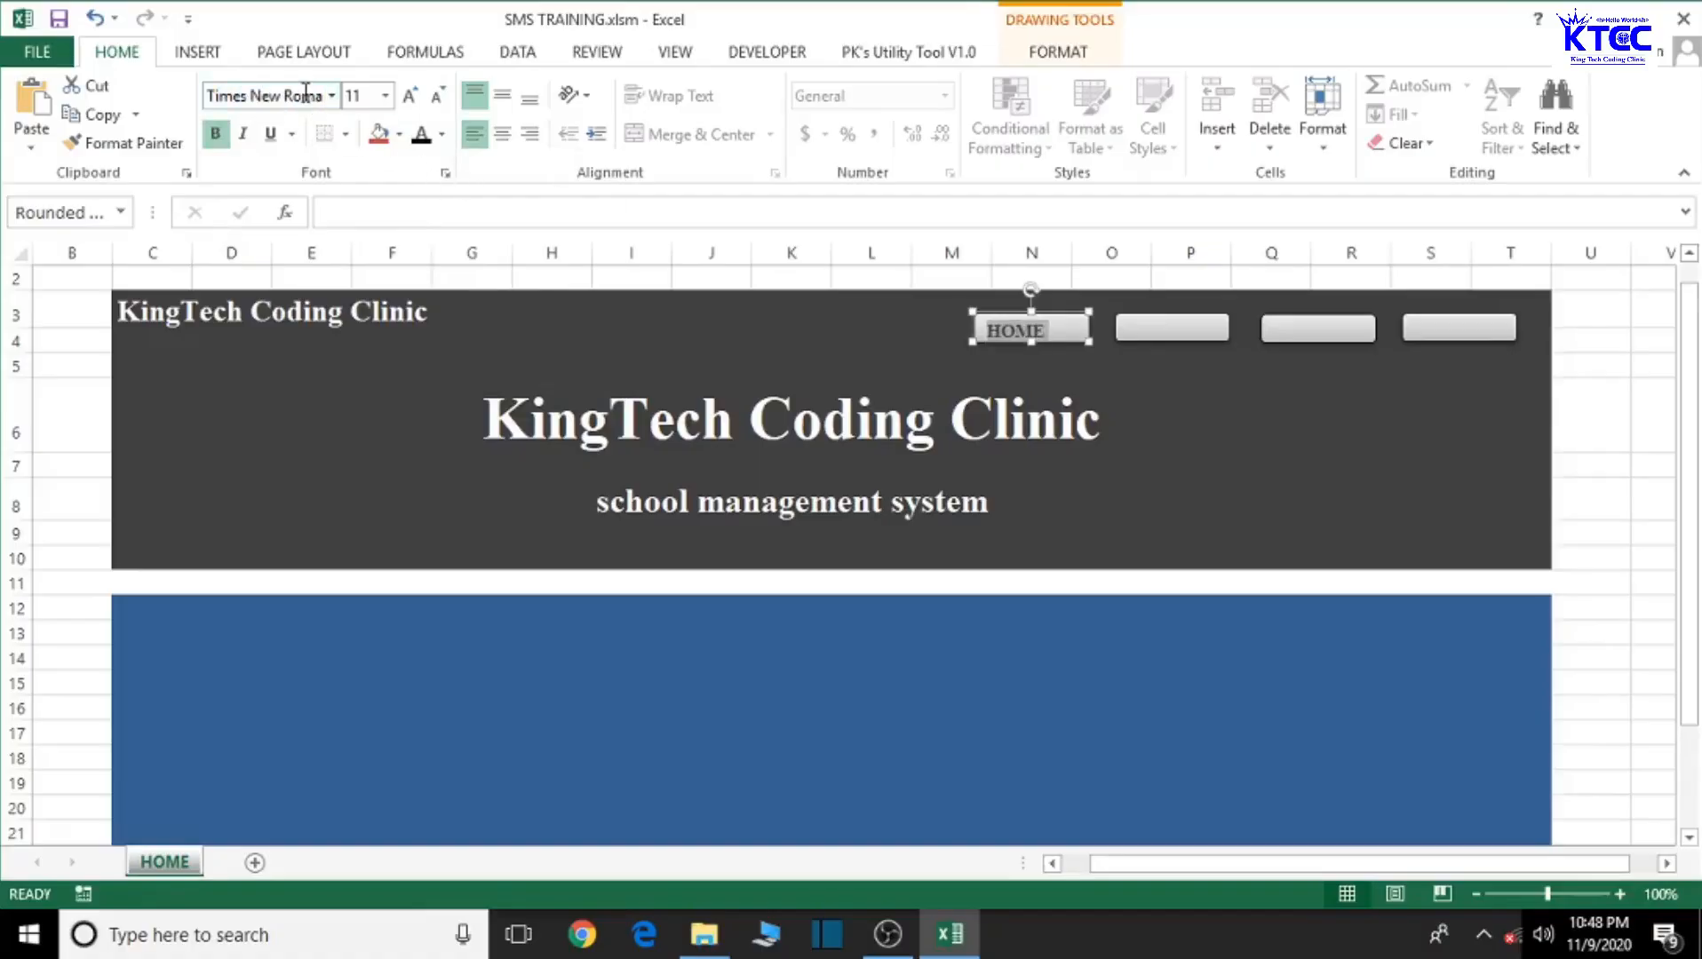
Step: Center the HOME label horizontally and vertically within its shape
left_click(502, 134)
left_click(499, 97)
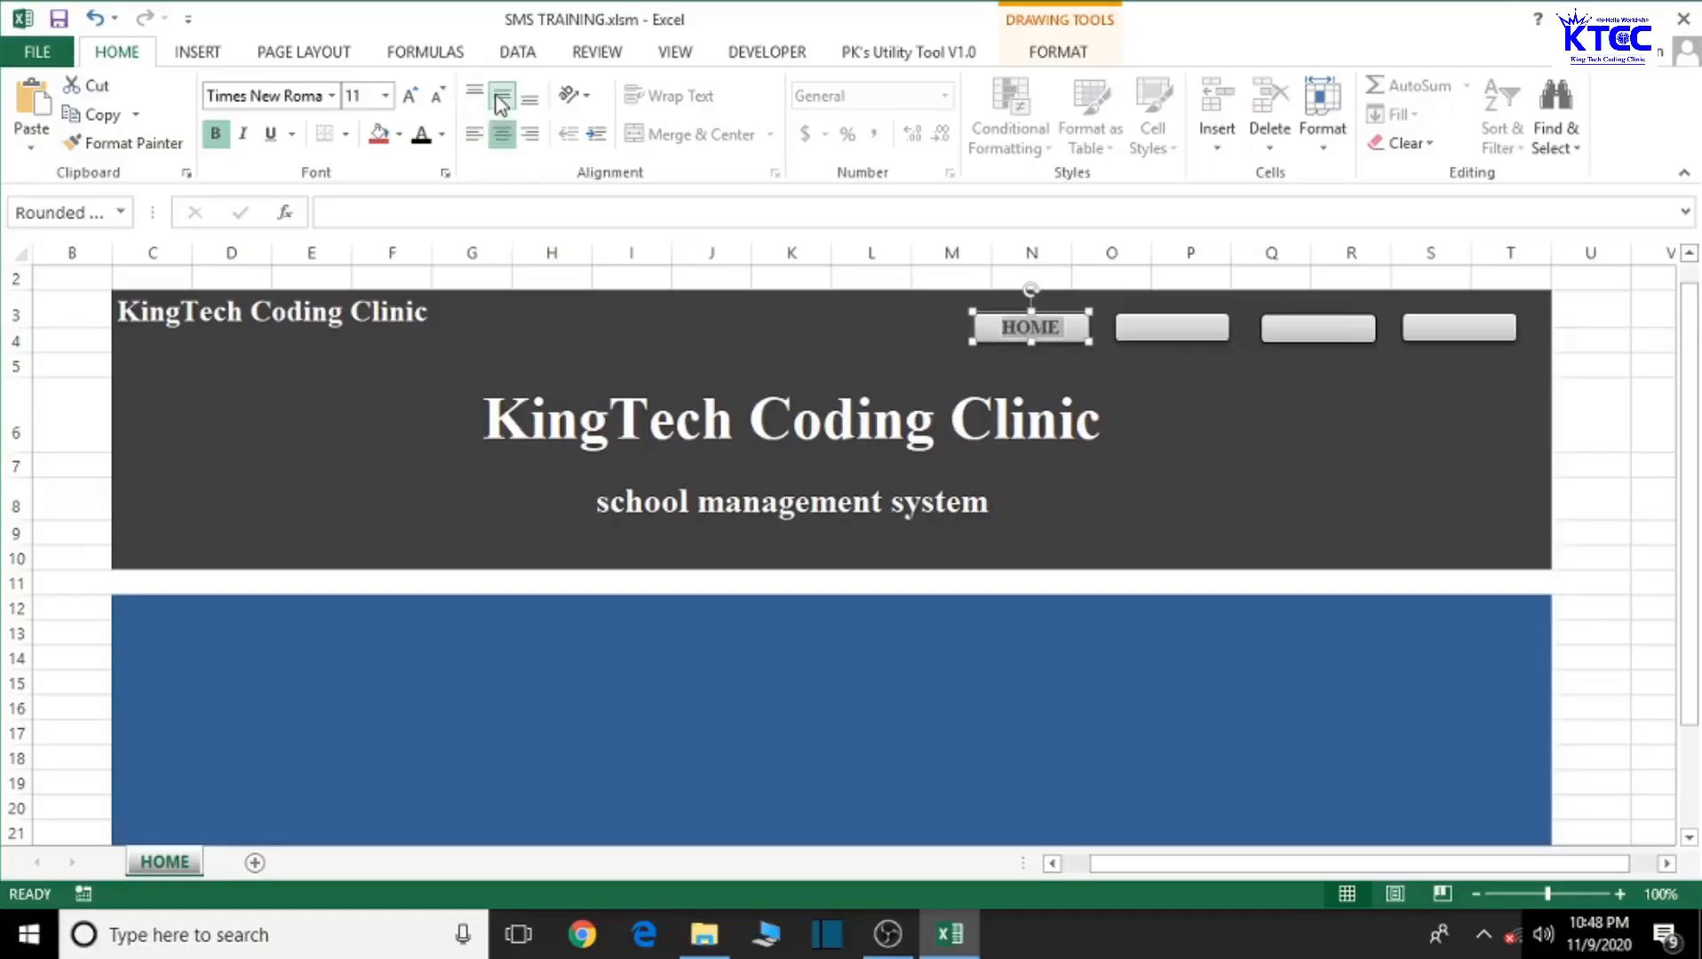
left_click(1209, 418)
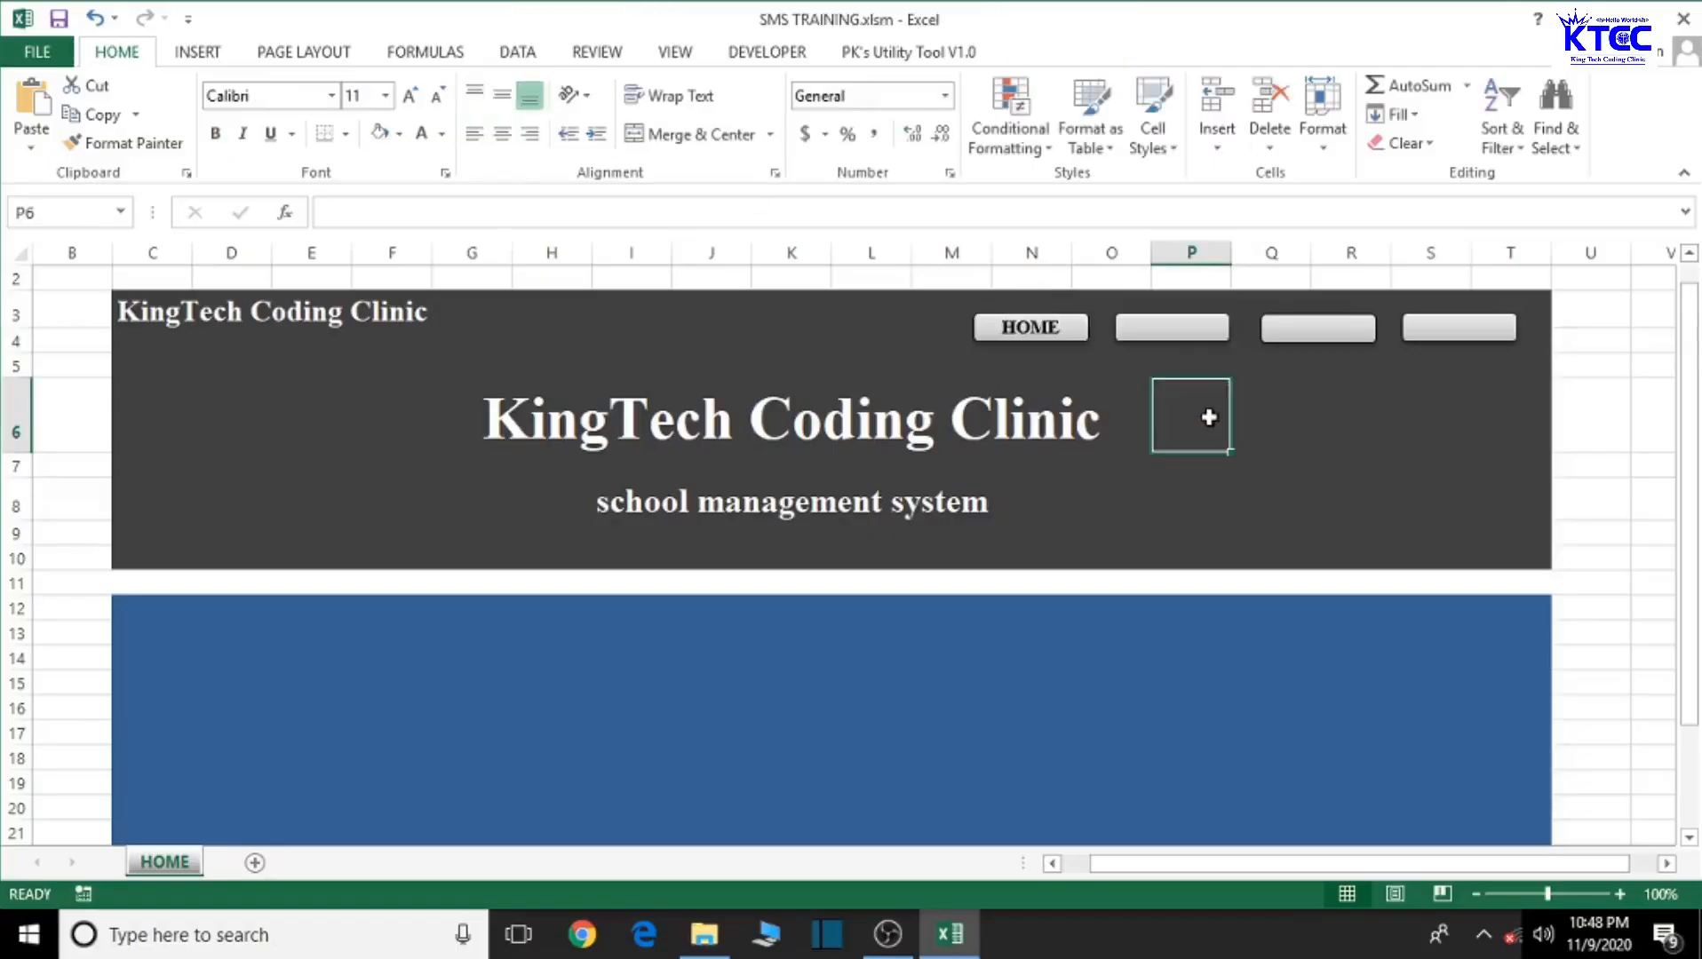
Step: Add the text "ABOUT" to the second rounded rectangle in the row
right_click(1169, 331)
left_click(1242, 466)
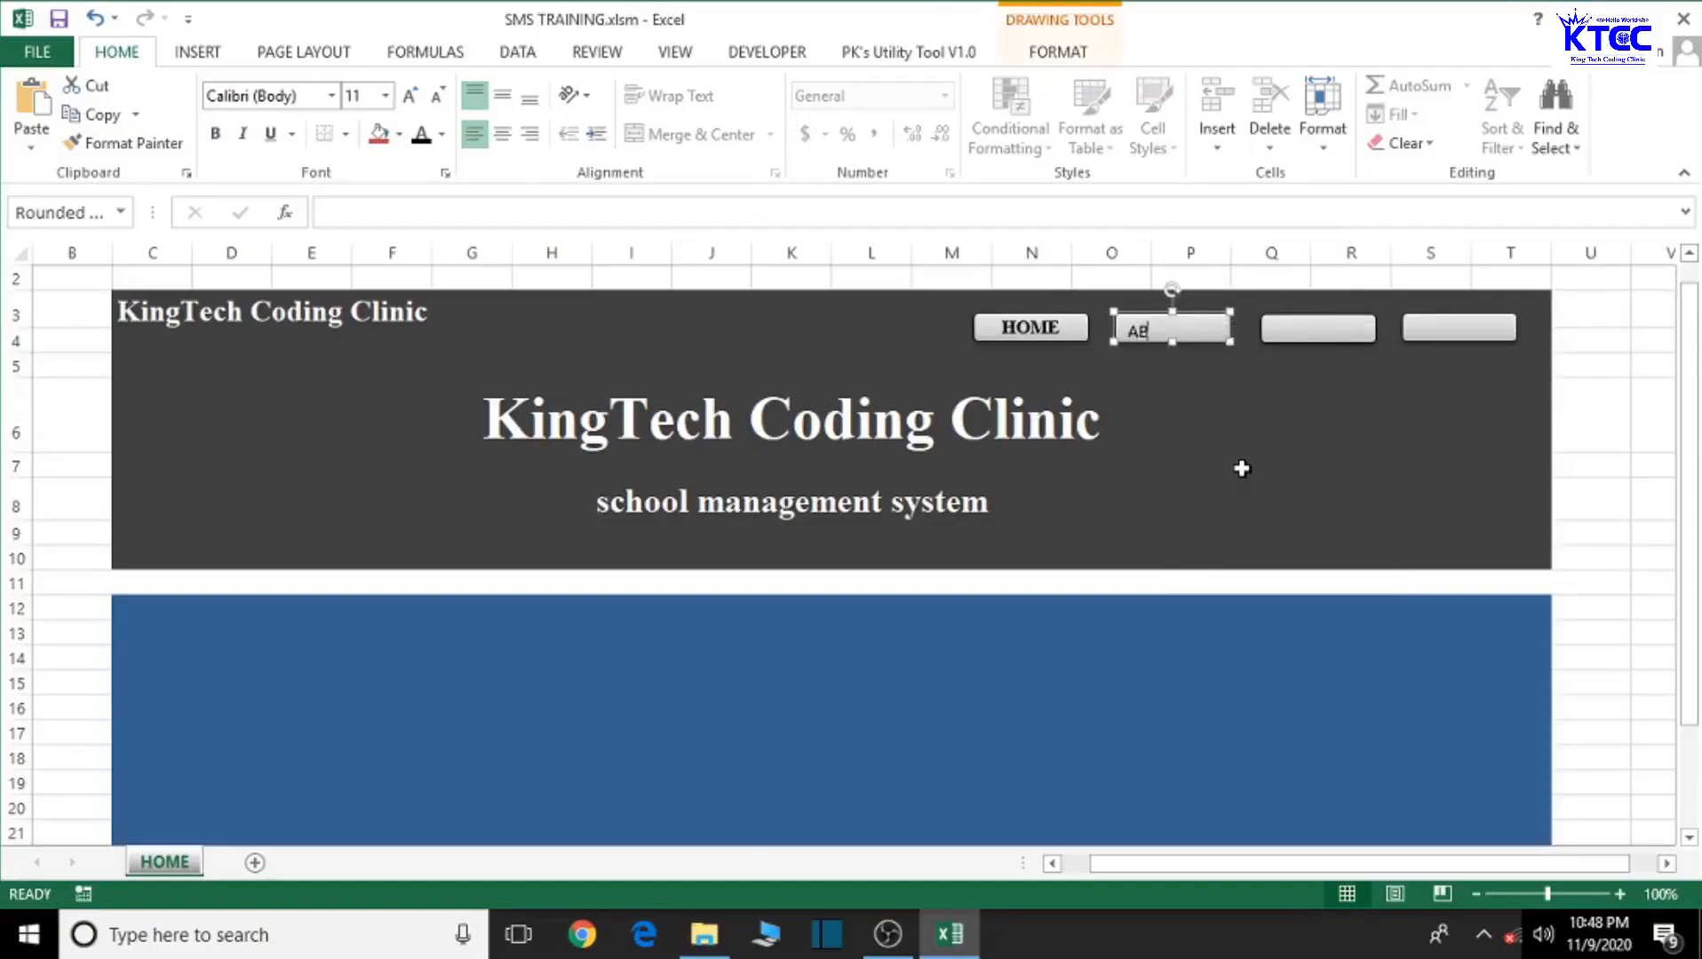
left_click(1242, 468)
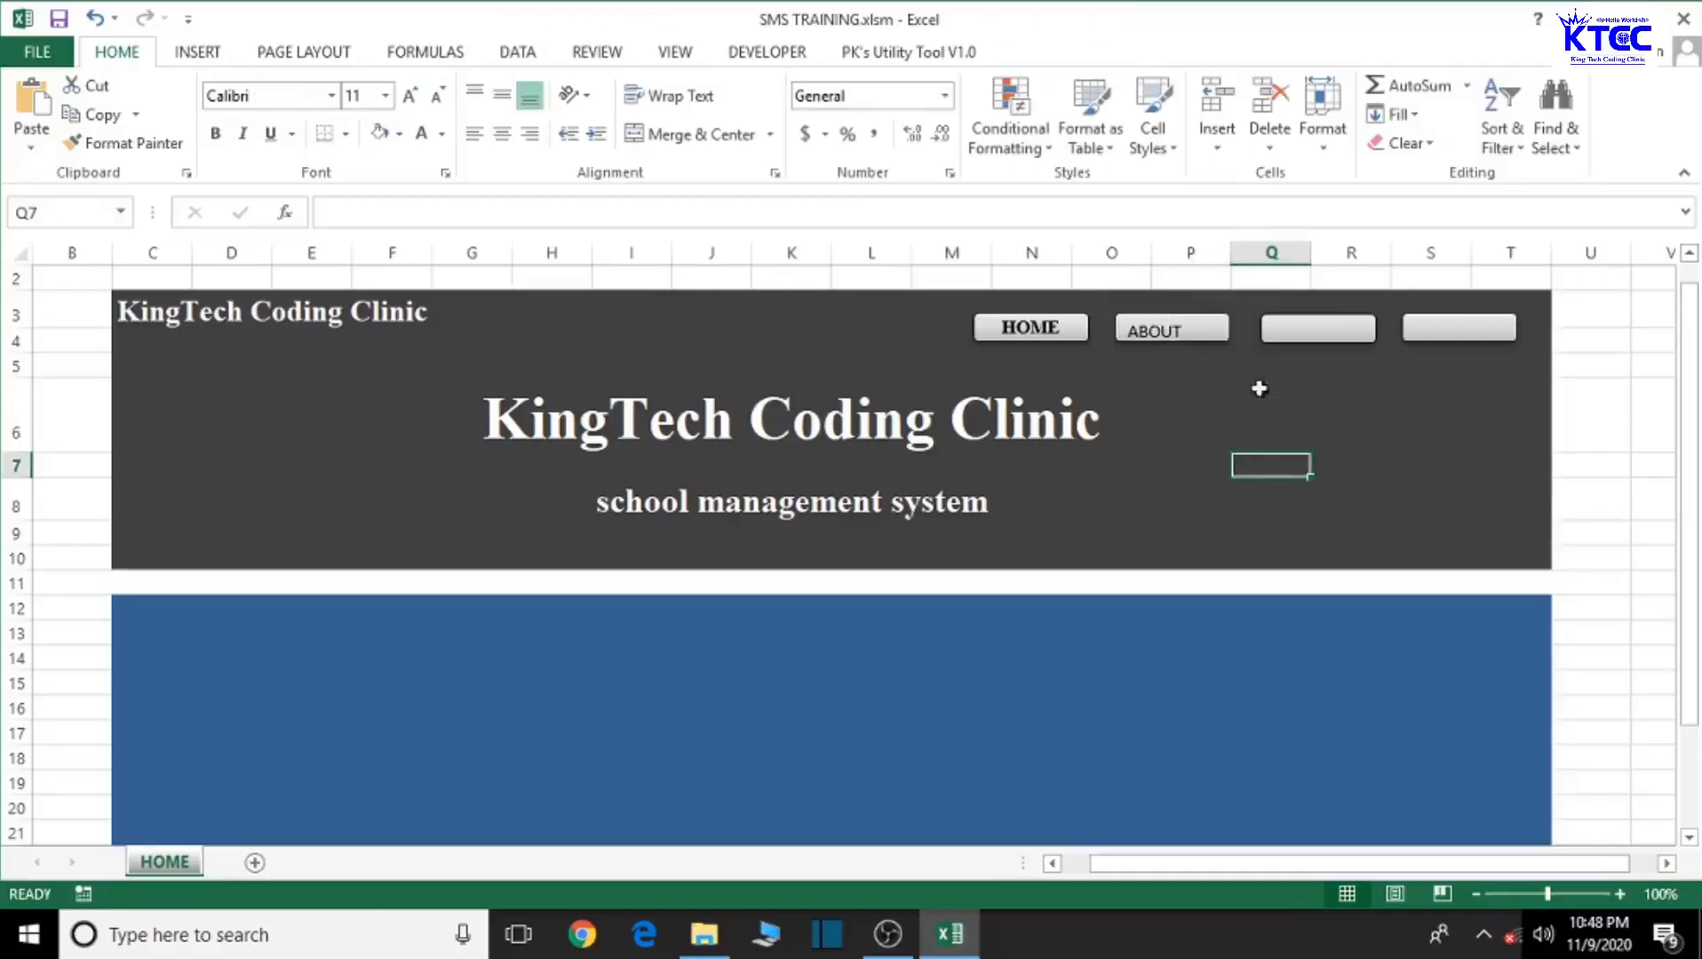
Step: Format the ABOUT label as bold Times New Roman and center it horizontally and vertically within its shape
left_click(1186, 332)
left_click_drag(1180, 330, 1126, 330)
left_click(214, 133)
left_click(502, 133)
left_click(502, 96)
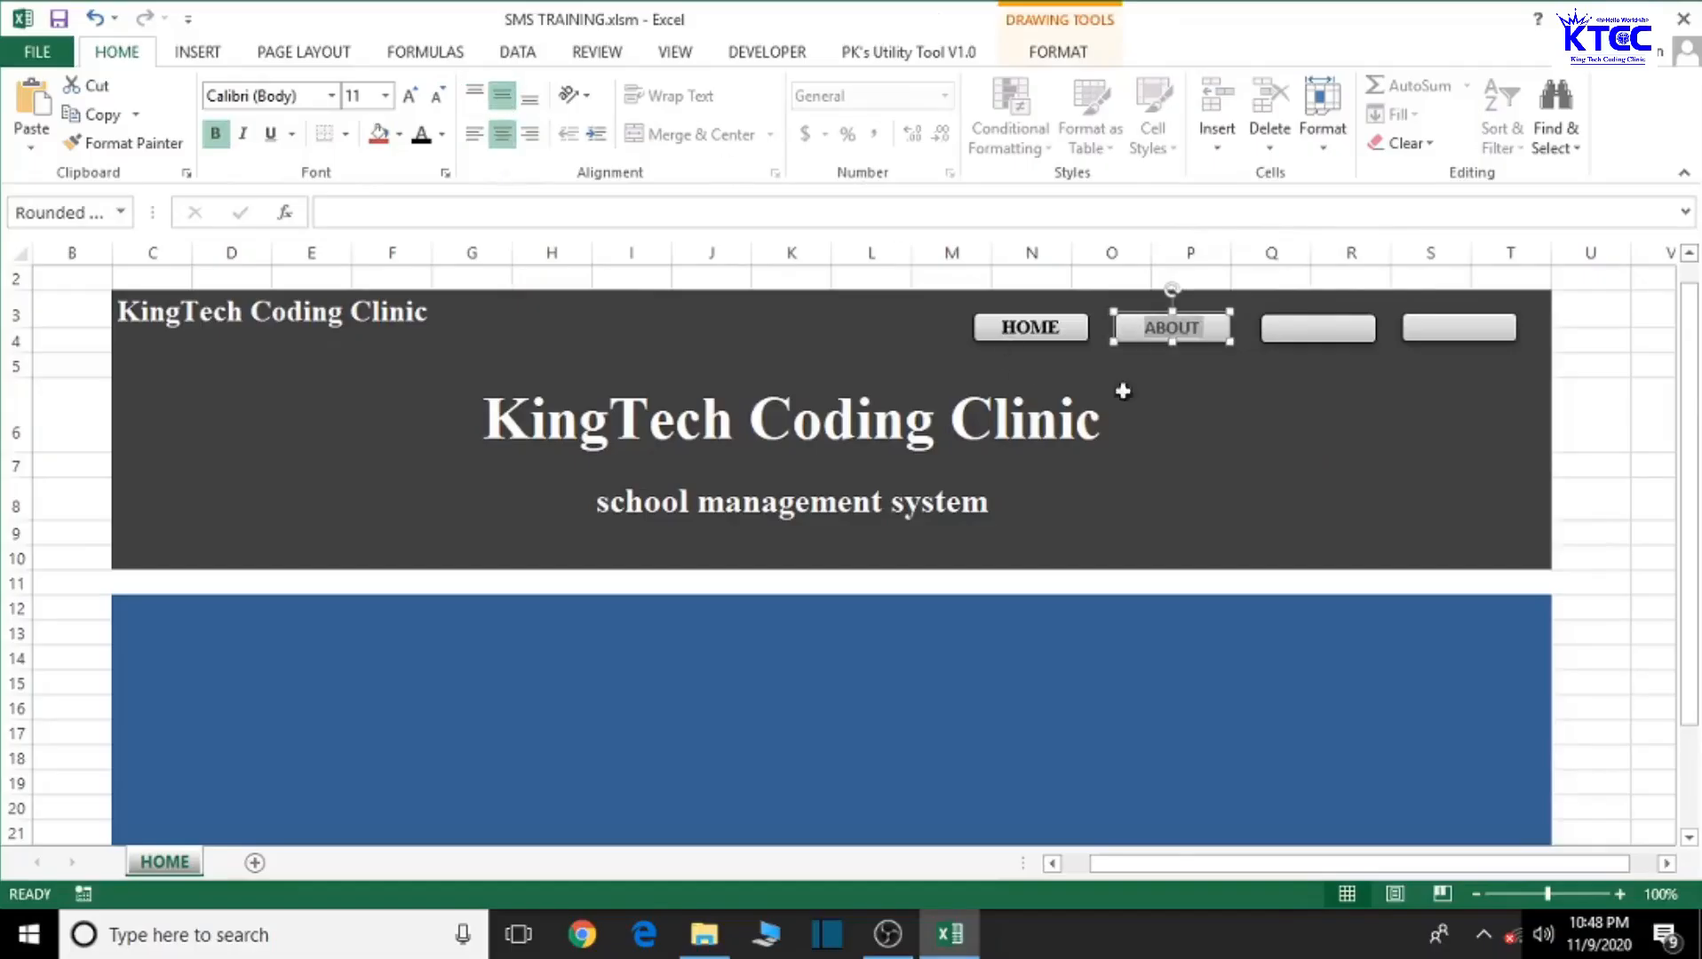
left_click(282, 94)
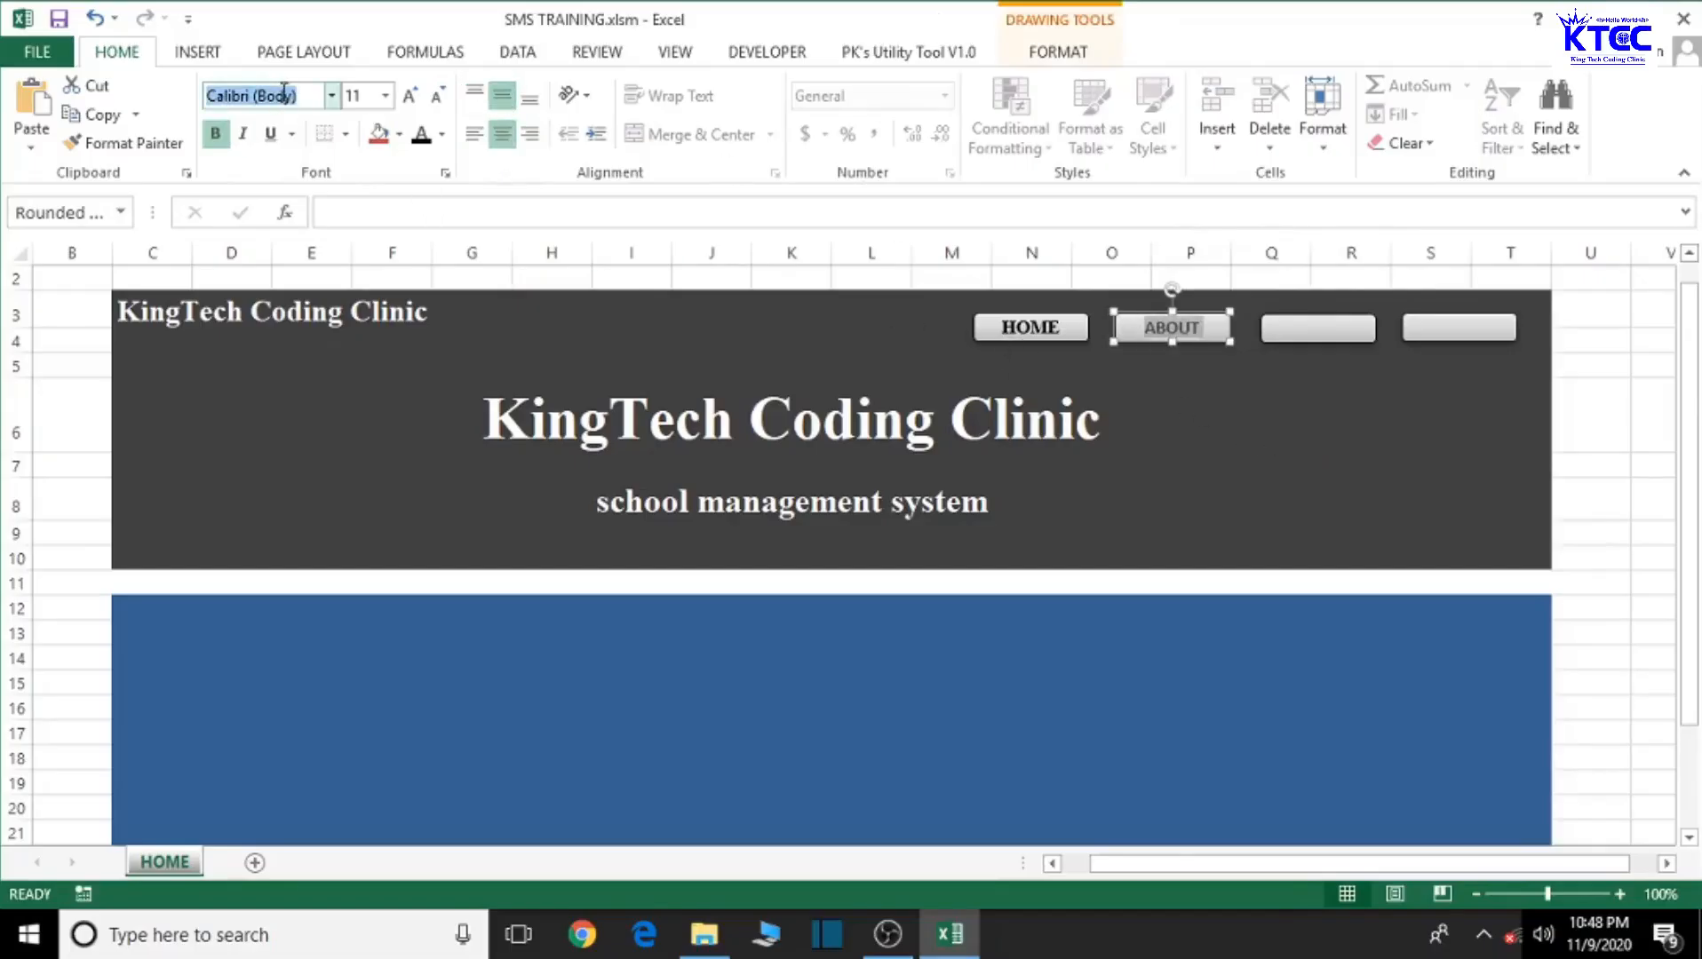
type("Times New Roma")
key("Return")
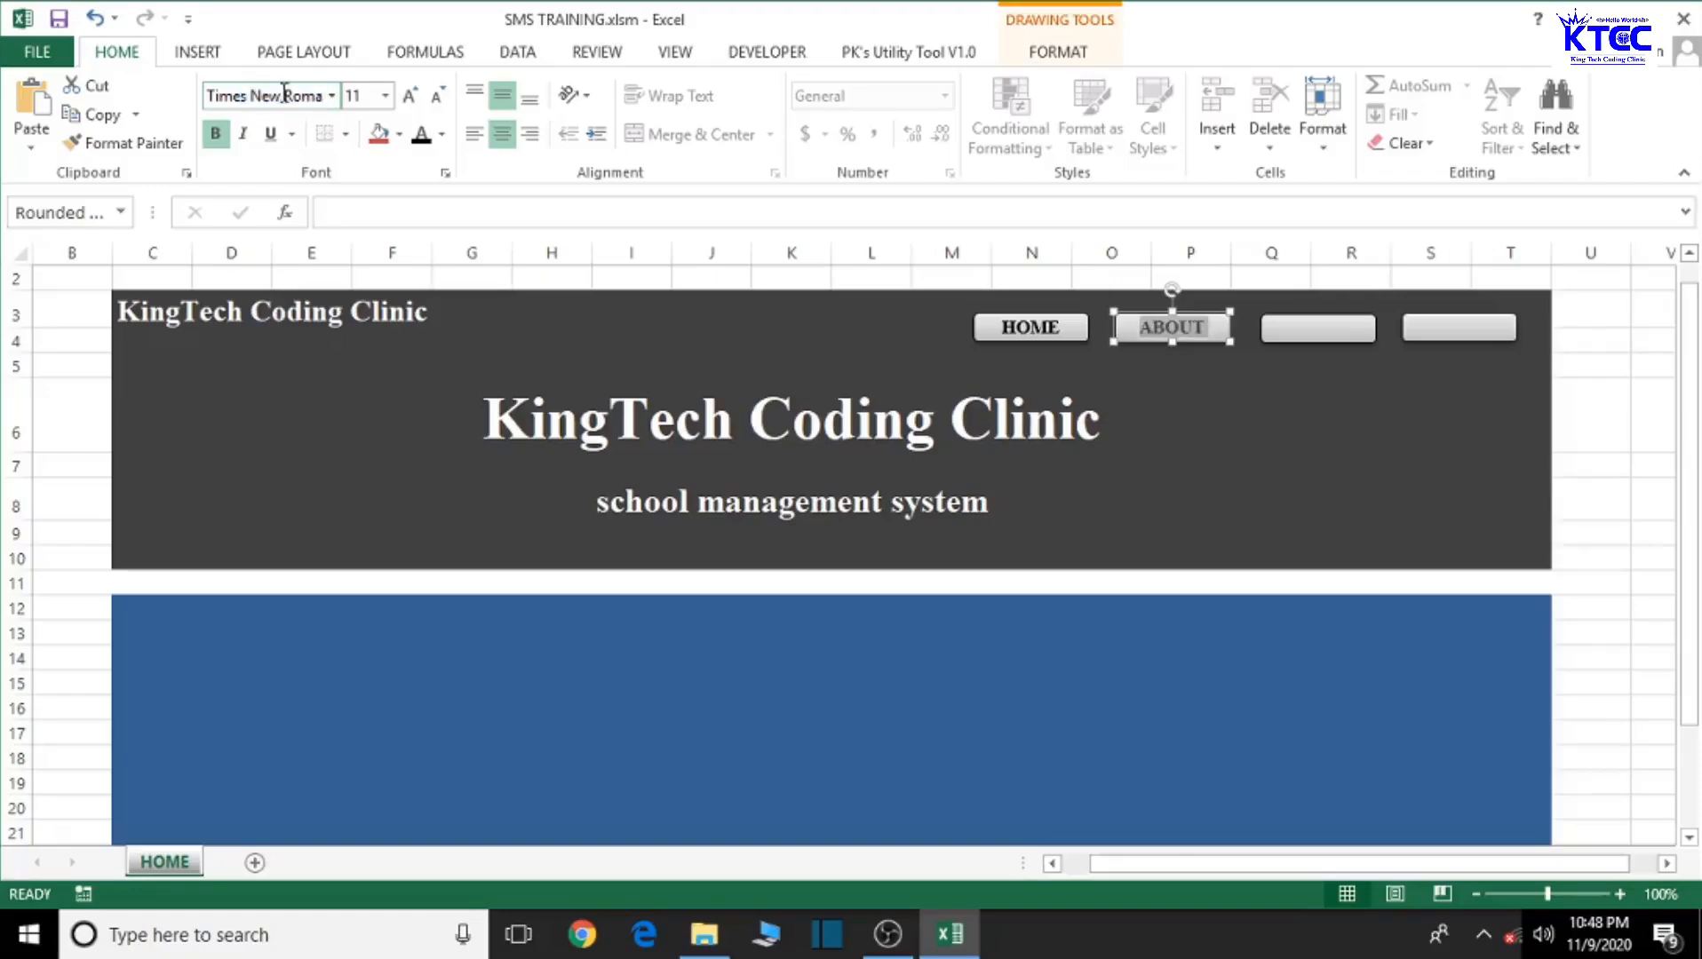
left_click(1271, 469)
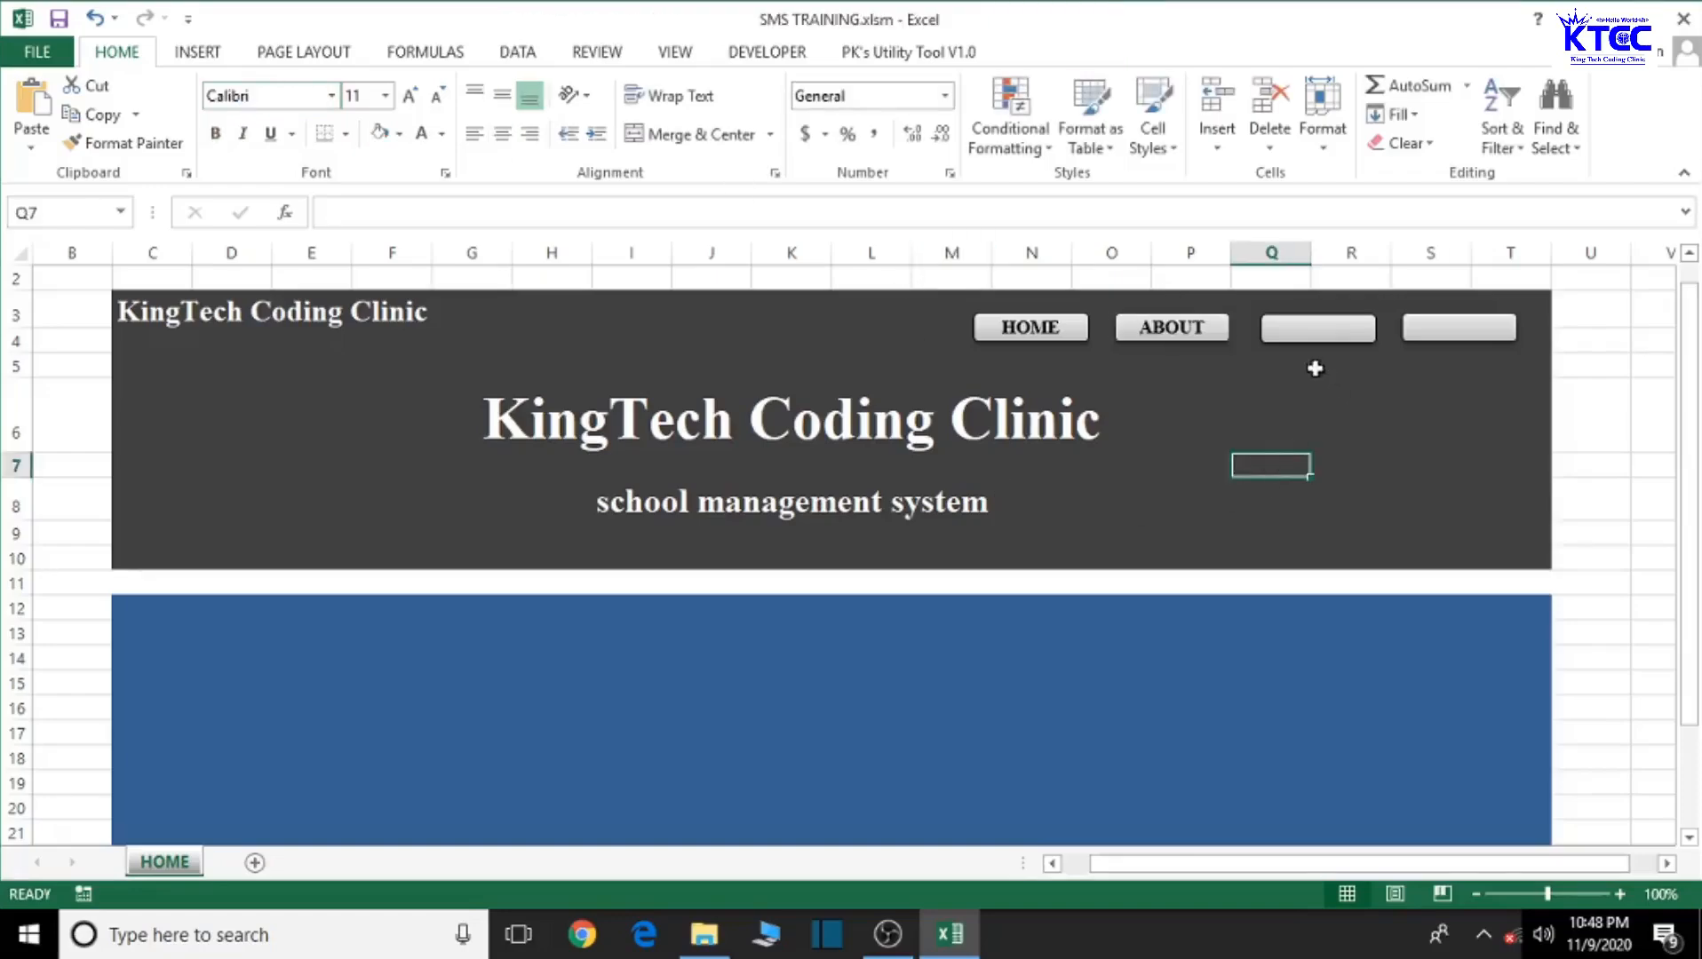
Step: Add the text "SHOW TOOLS" to the third rounded rectangle in the row
right_click(1303, 331)
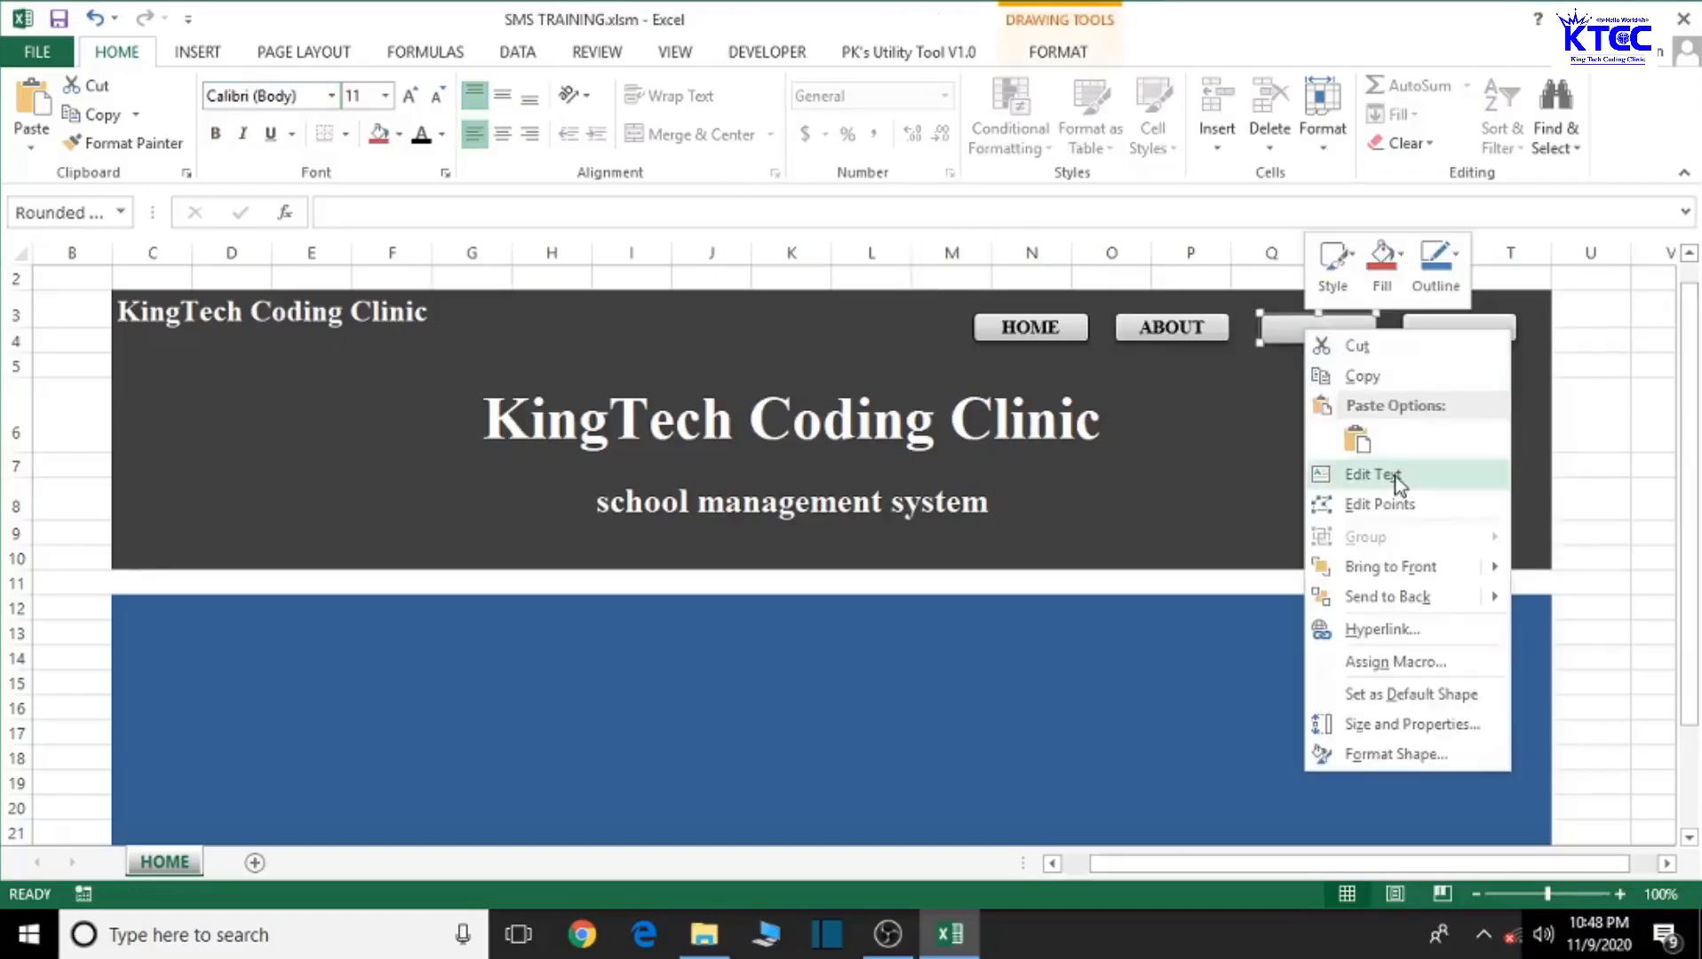
left_click(1394, 475)
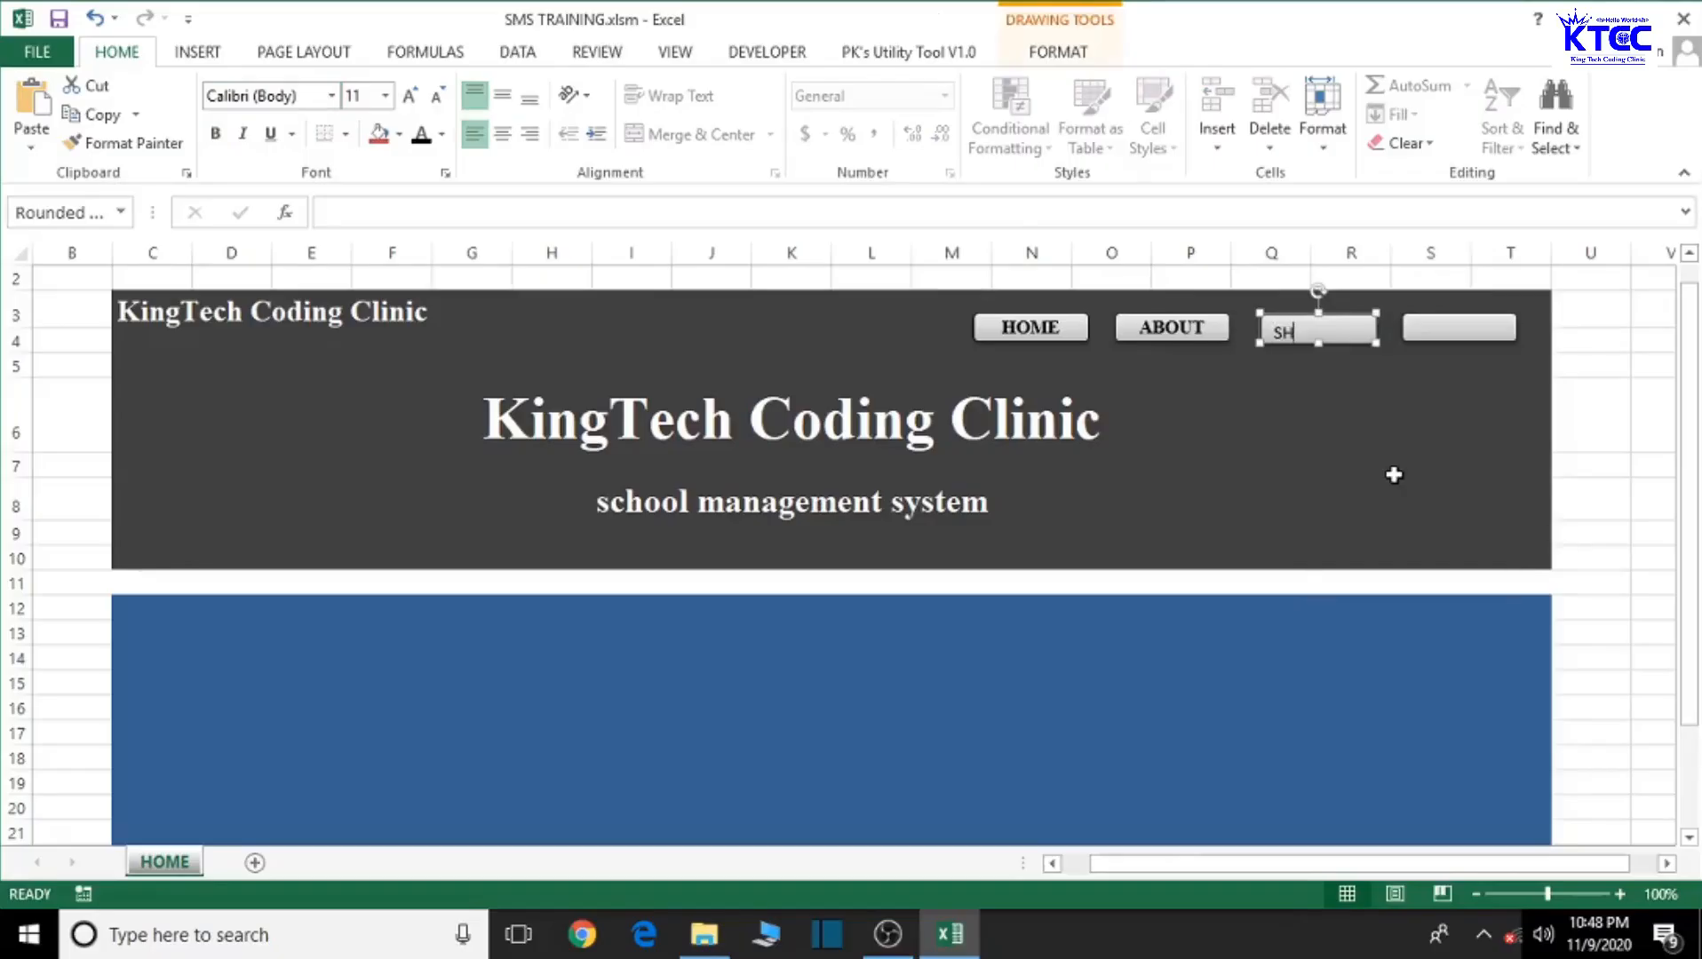
type("SHOW TOOLS")
Step: Format the SHOW TOOLS label as bold Times New Roman at font size 7
left_click_drag(1323, 353, 1265, 330)
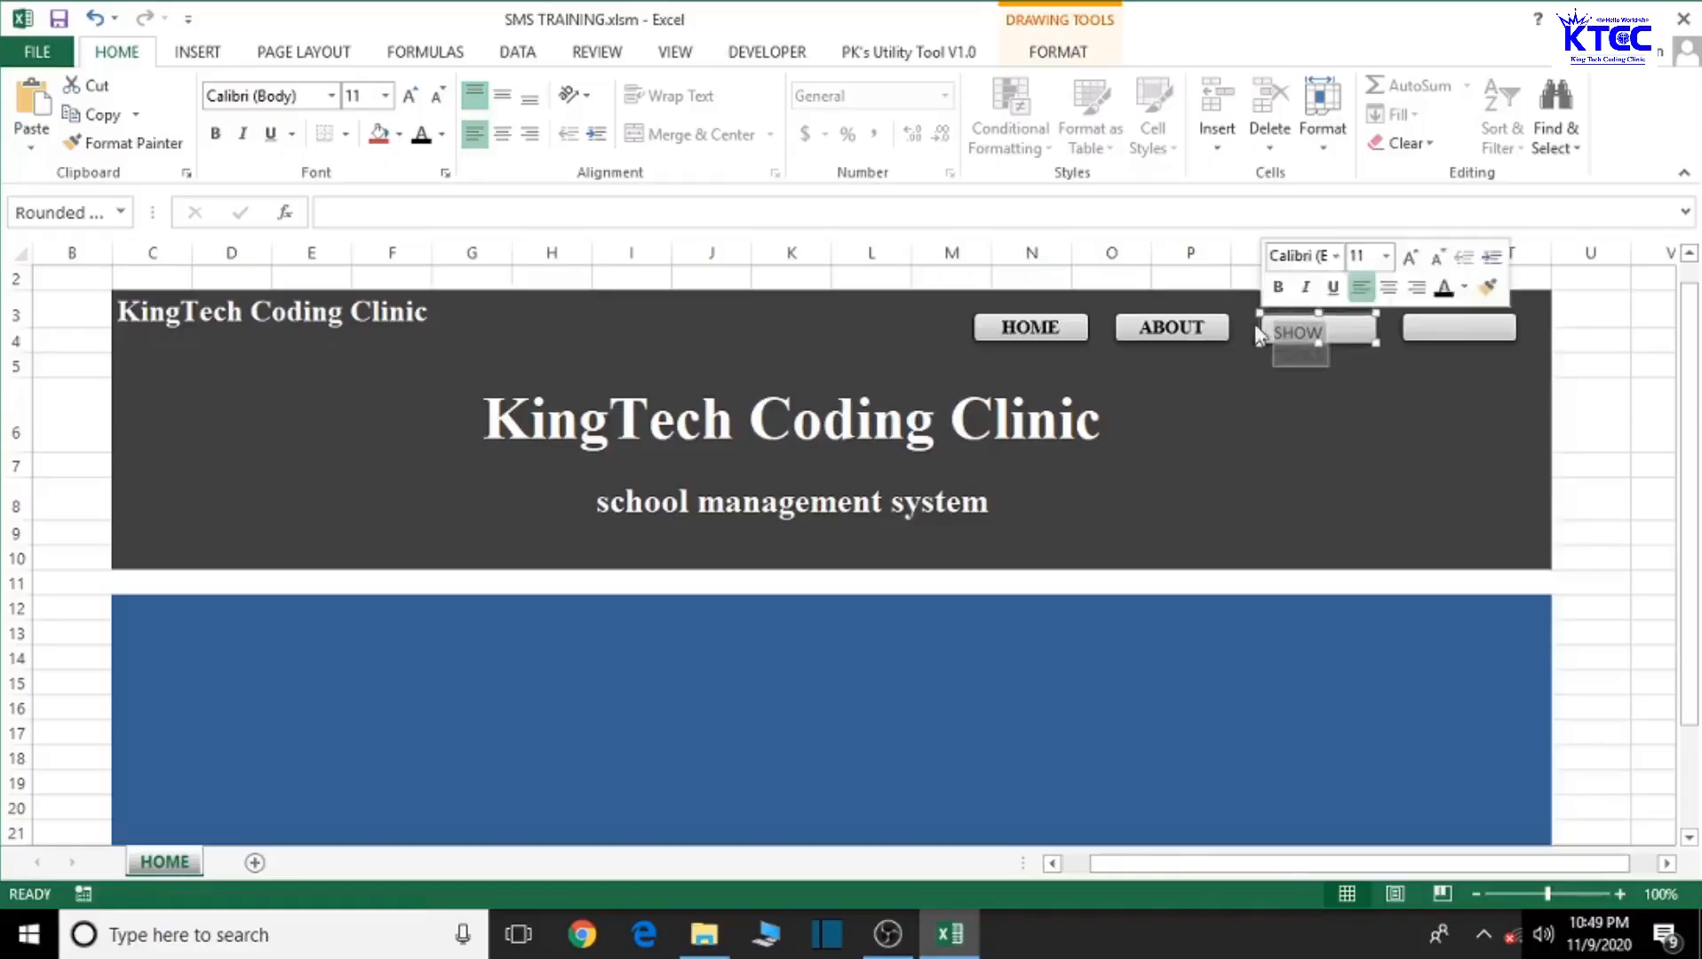
left_click(436, 98)
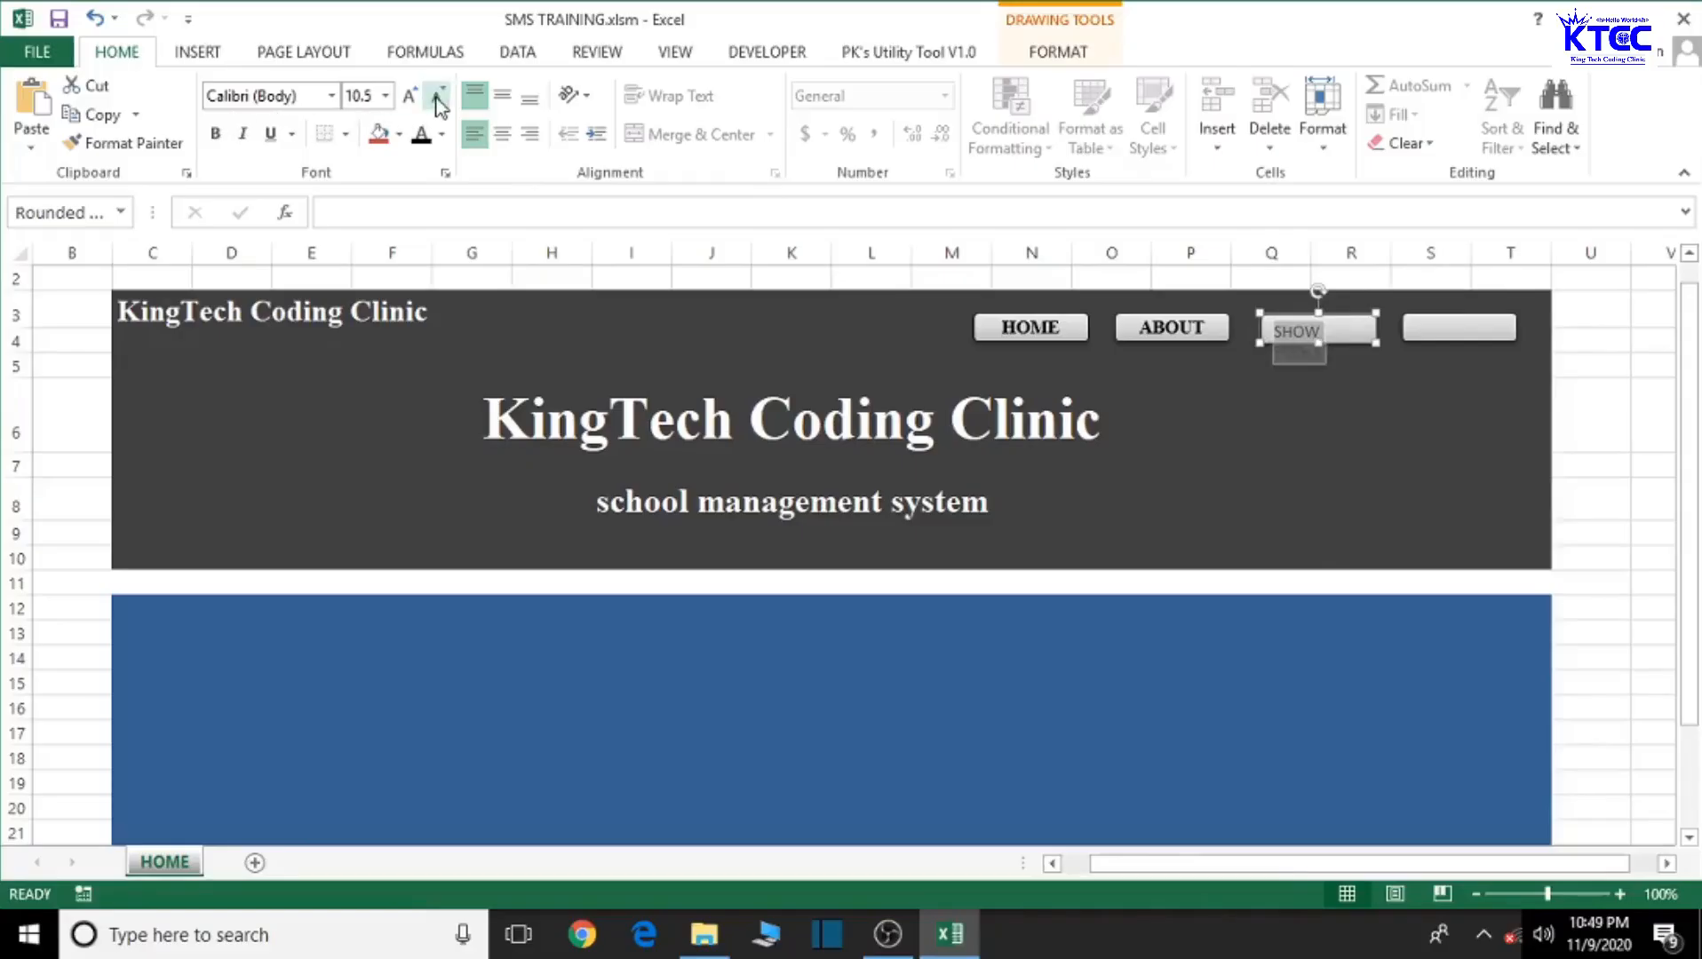
left_click(436, 98)
left_click(436, 98)
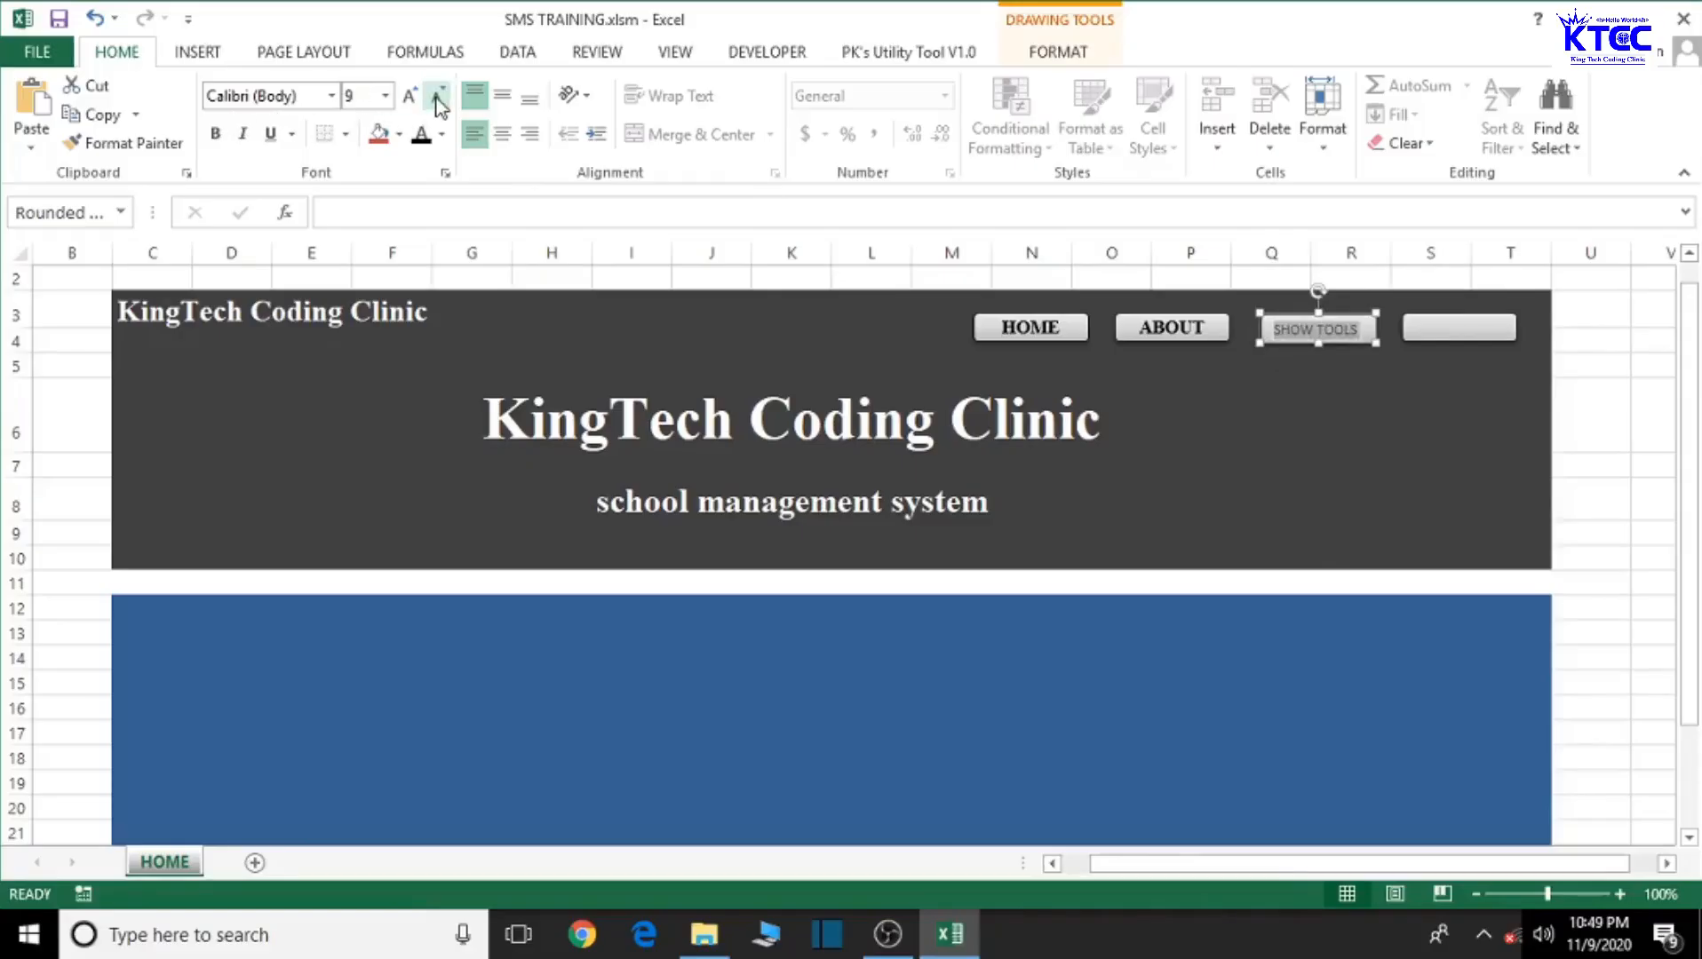
left_click(215, 135)
left_click(290, 98)
type("Times New Roma")
key("Return")
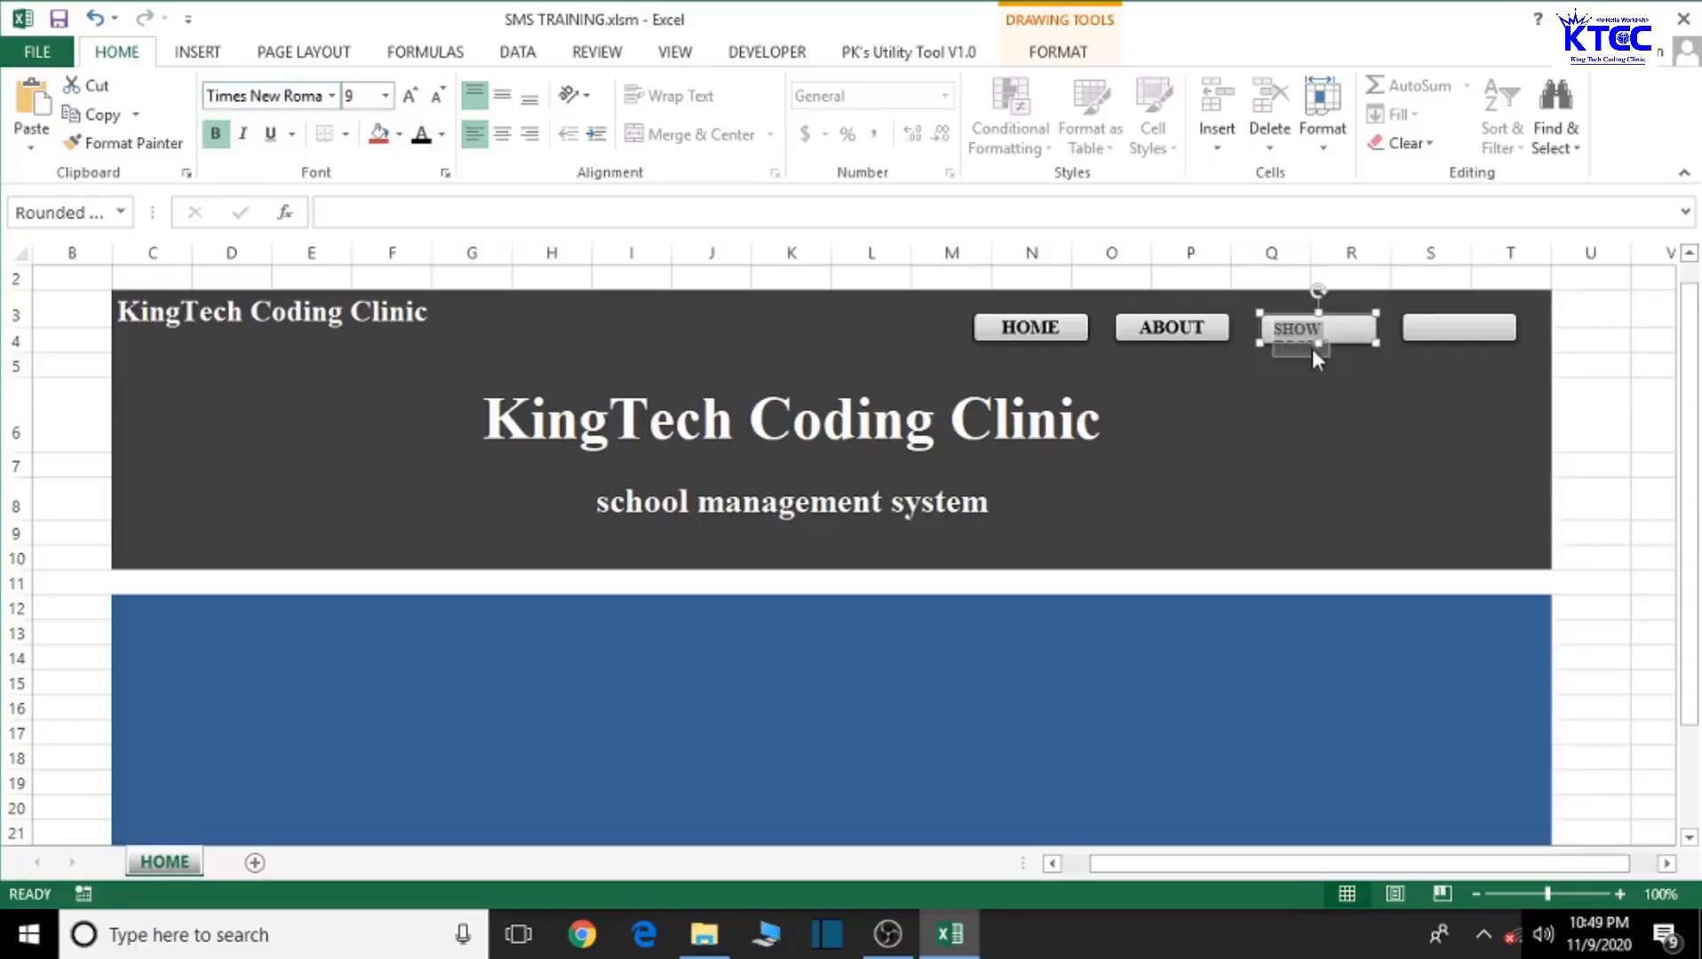
left_click(435, 104)
left_click(434, 104)
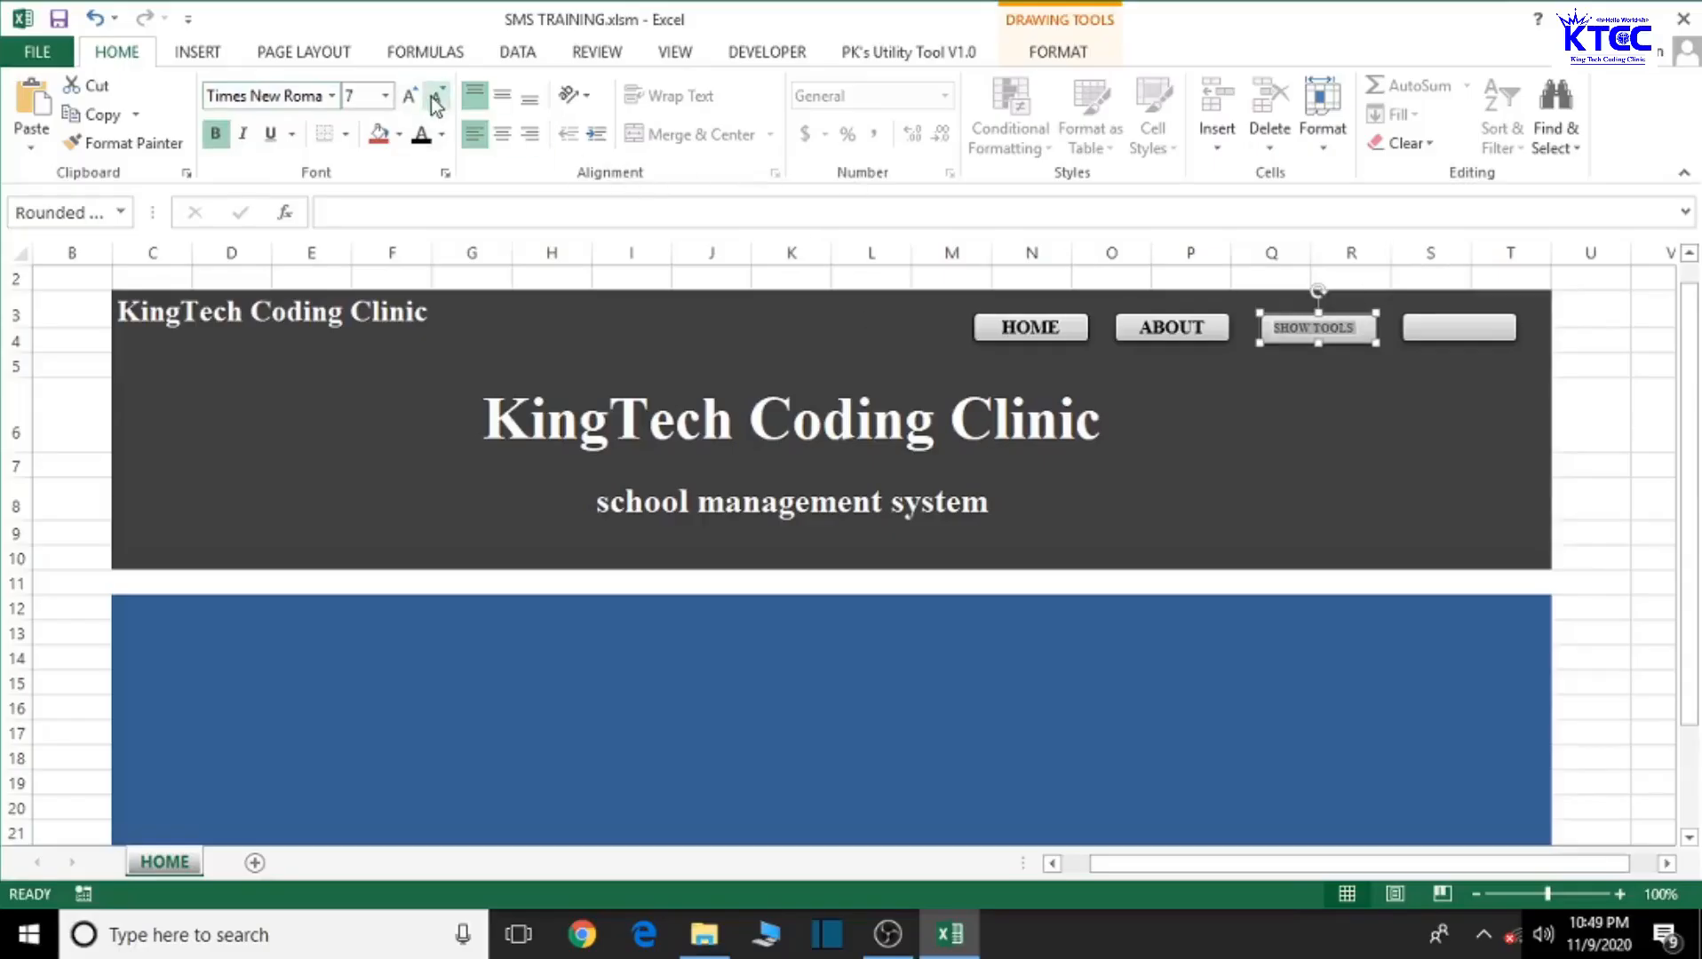
left_click(1341, 390)
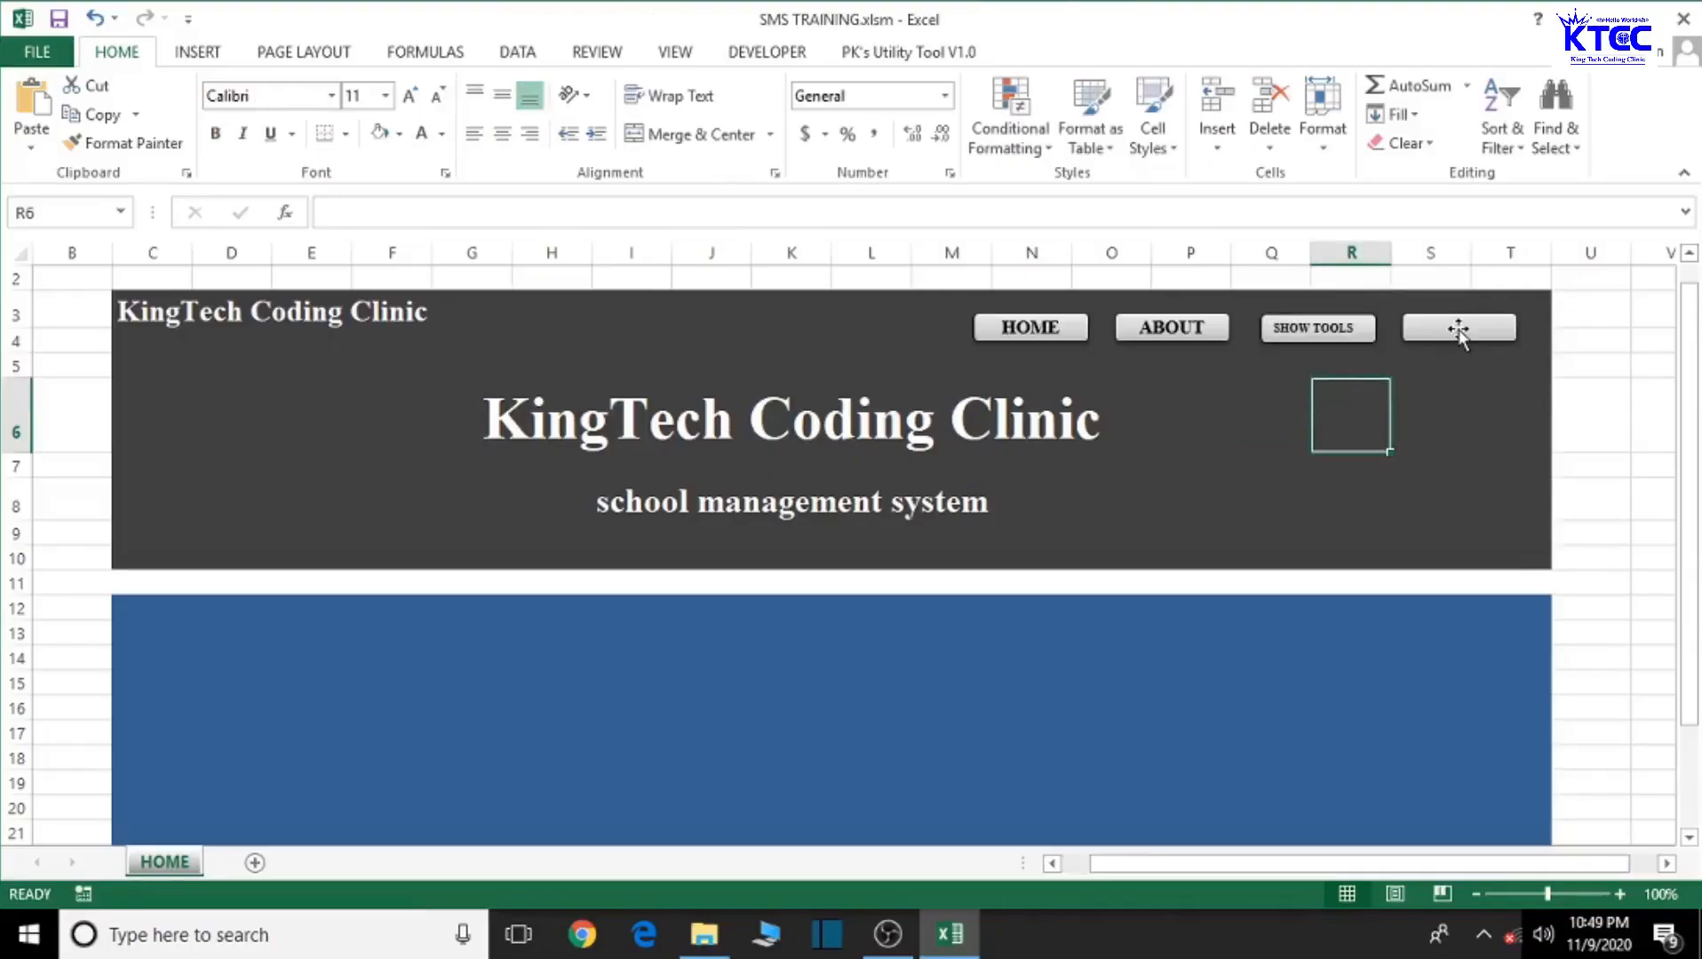
Step: Add the text "HIDE TOOLS" to the fourth rounded rectangle in the row
right_click(1458, 330)
left_click(1517, 470)
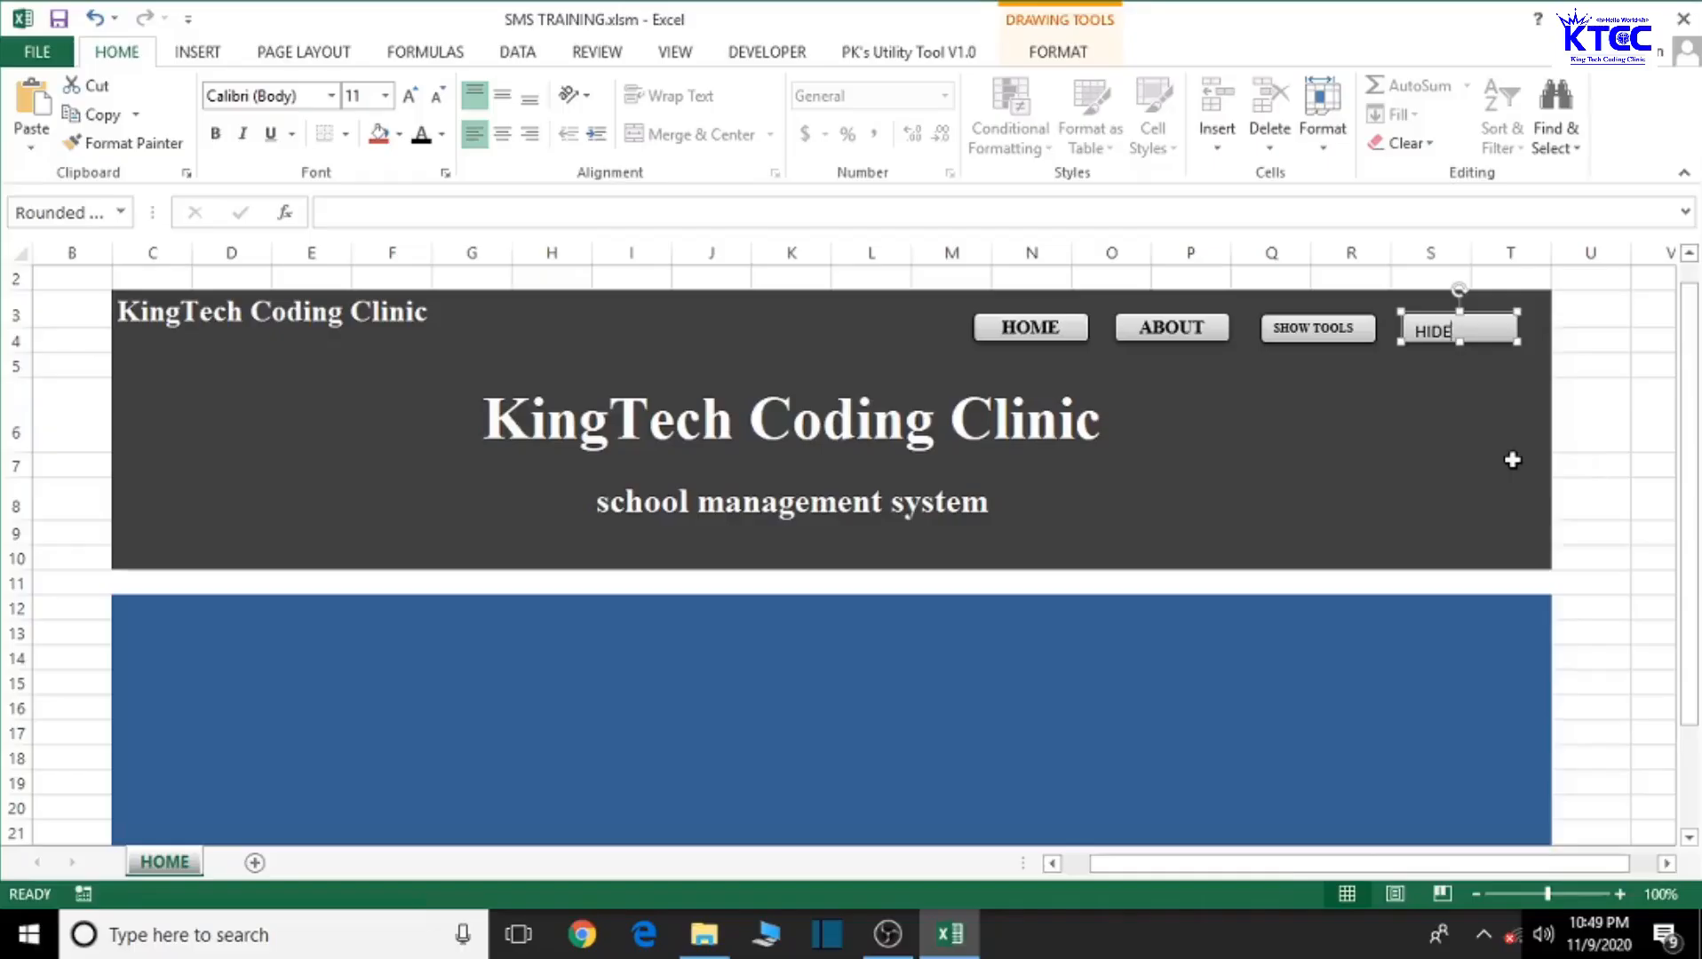
type("HIDE TOOLS")
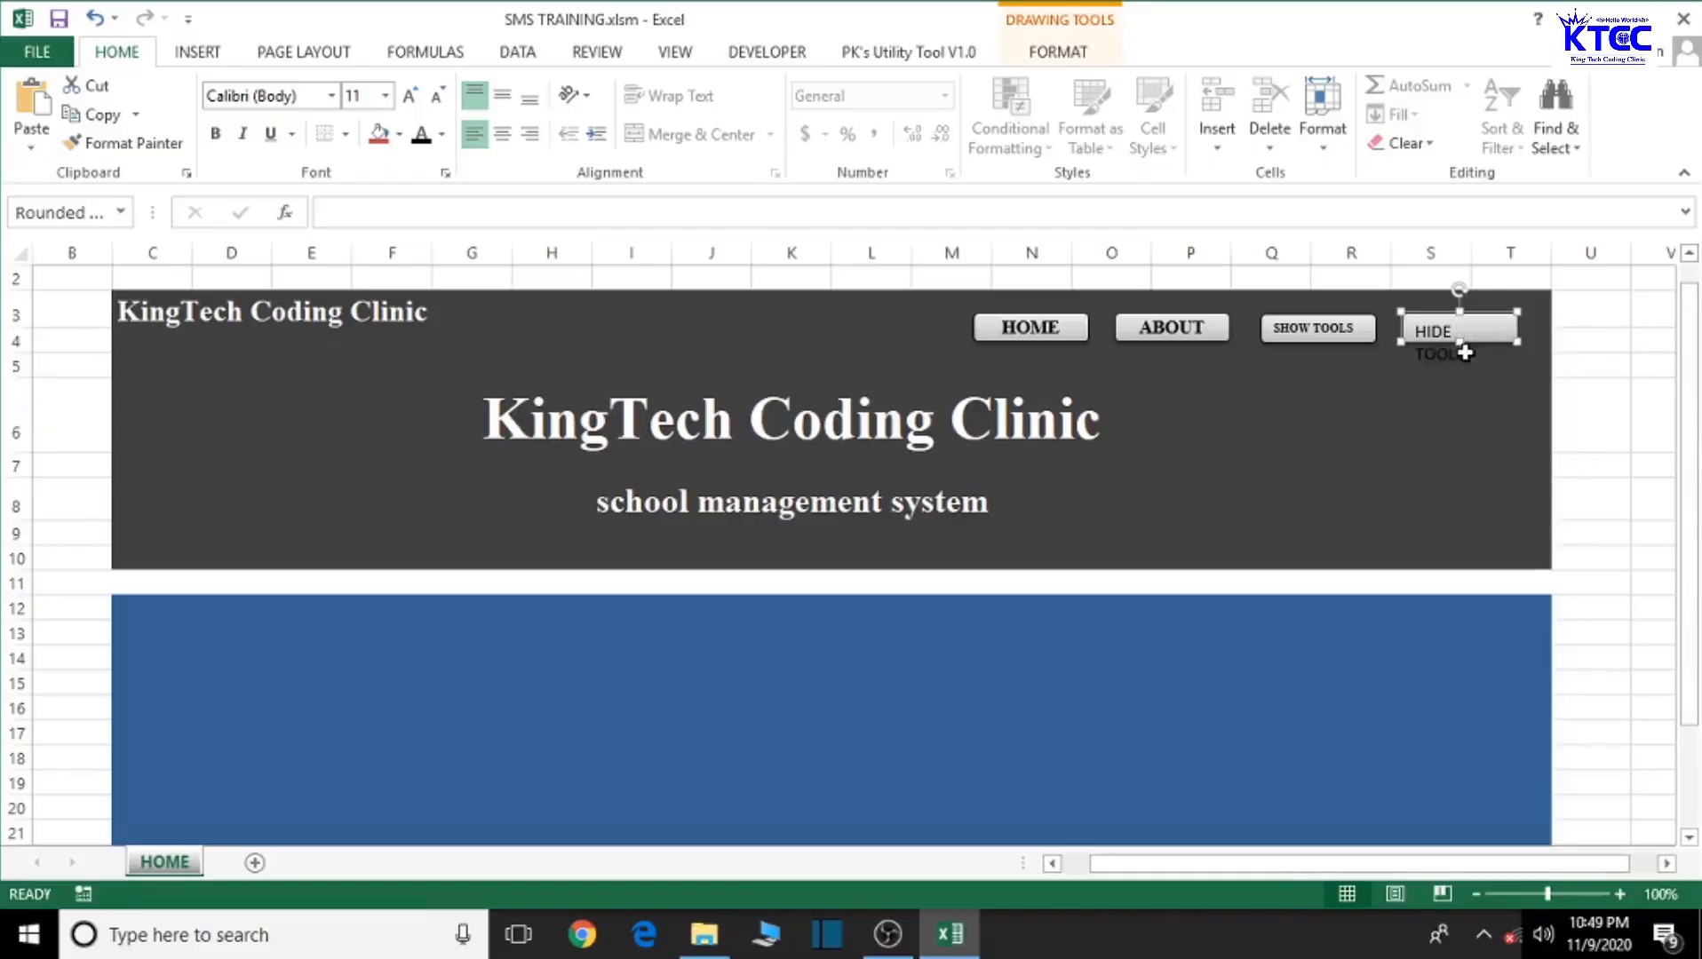
Step: Format the HIDE TOOLS label as bold Times New Roman at font size 8
left_click_drag(1464, 355, 1411, 327)
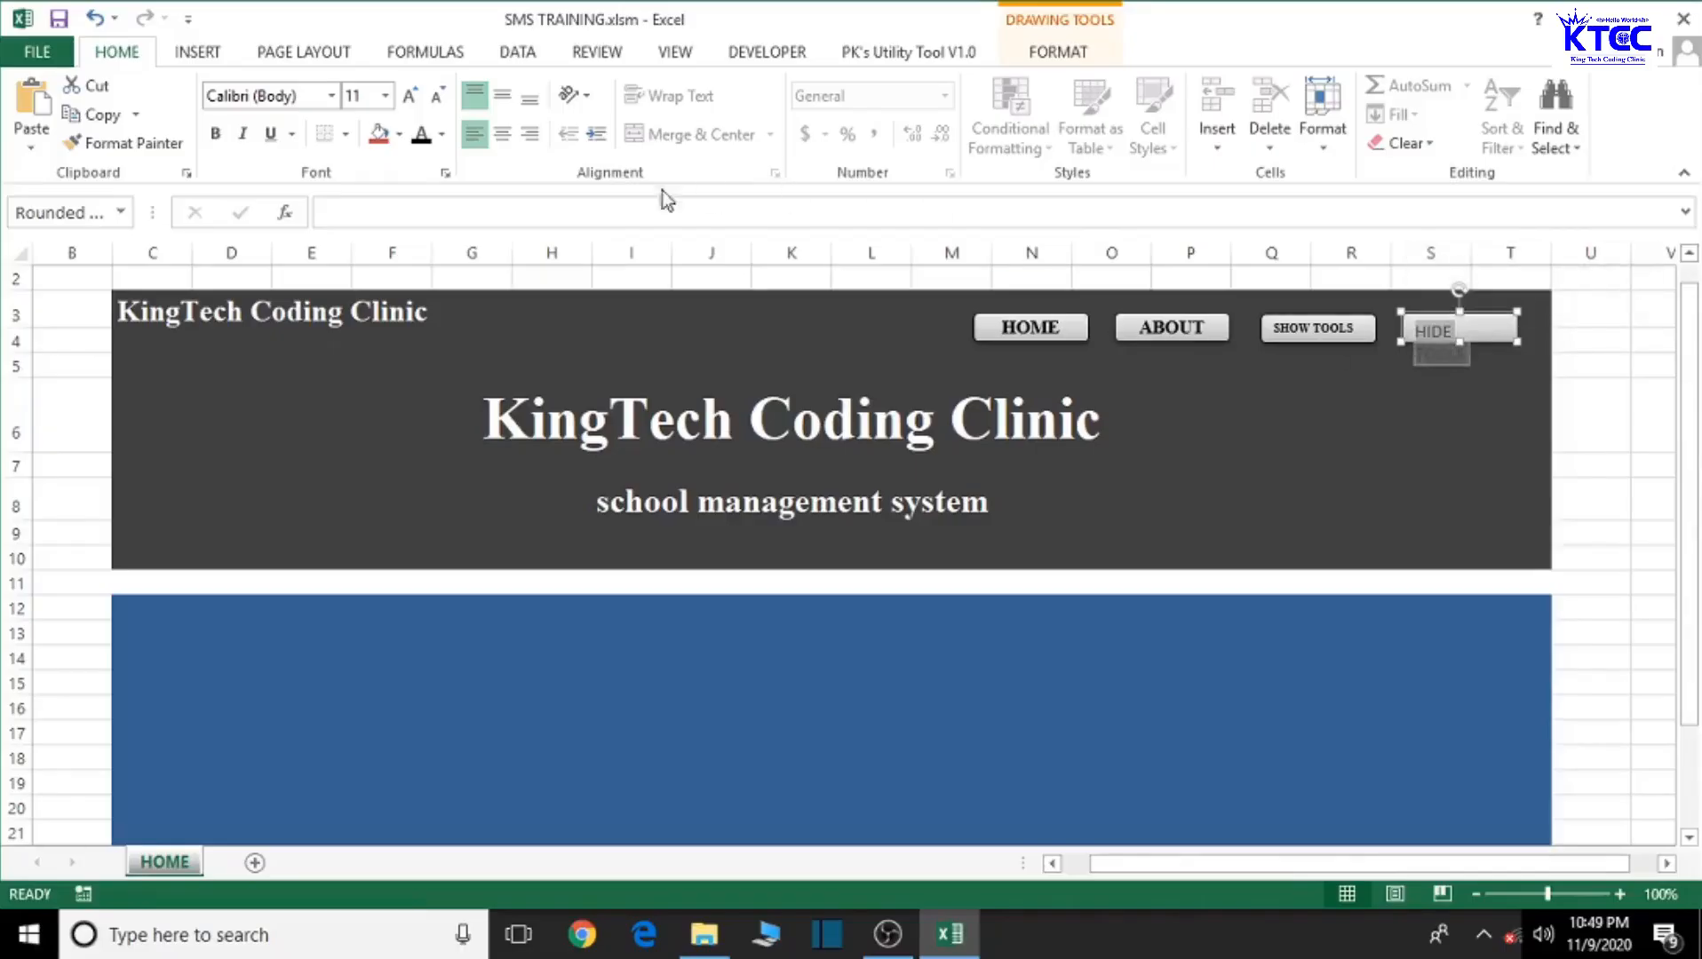
left_click(440, 98)
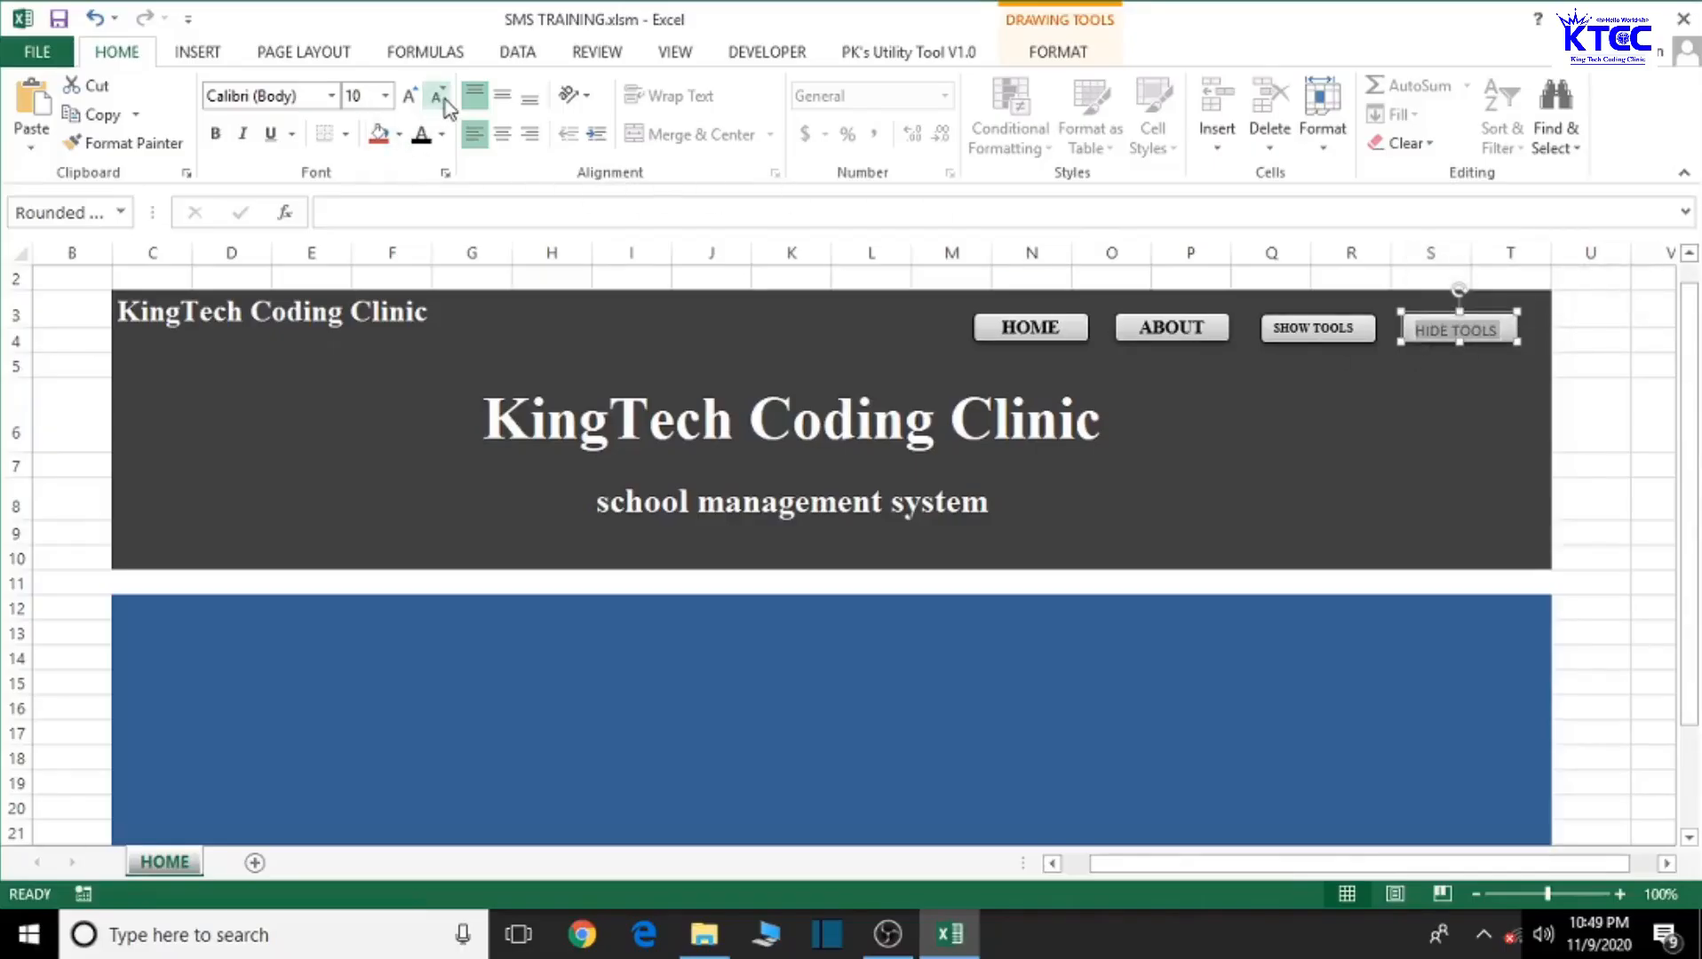
left_click(440, 98)
left_click(440, 97)
left_click(298, 99)
type("t")
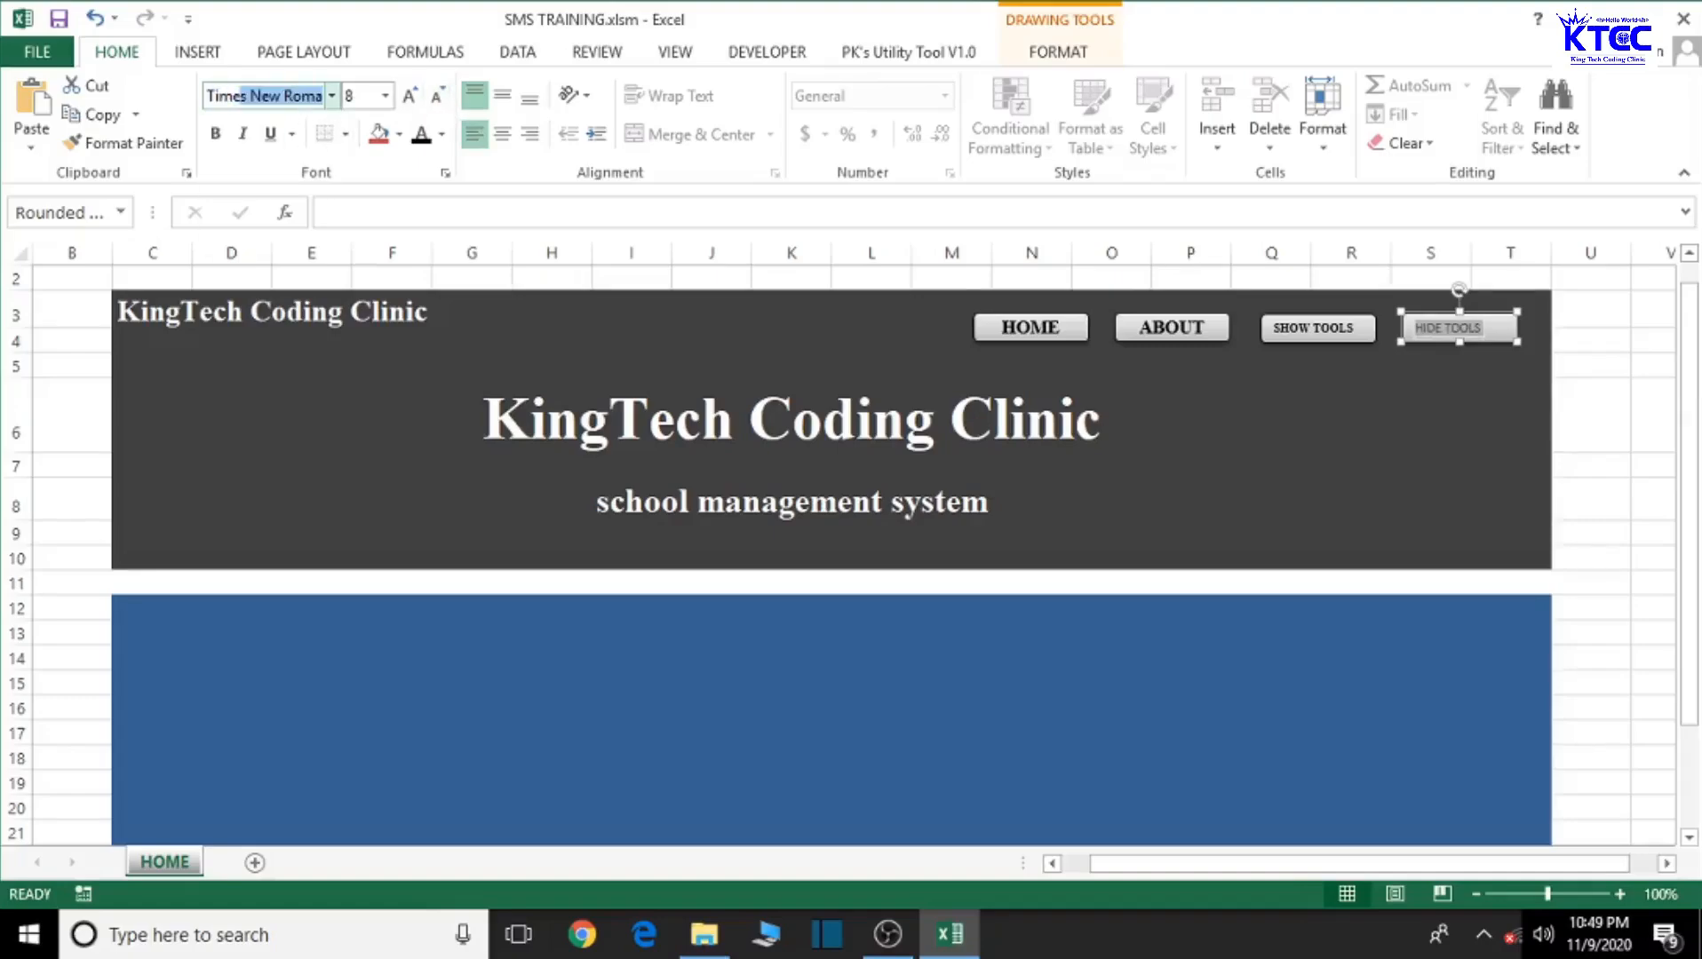
type("ime")
key("Return")
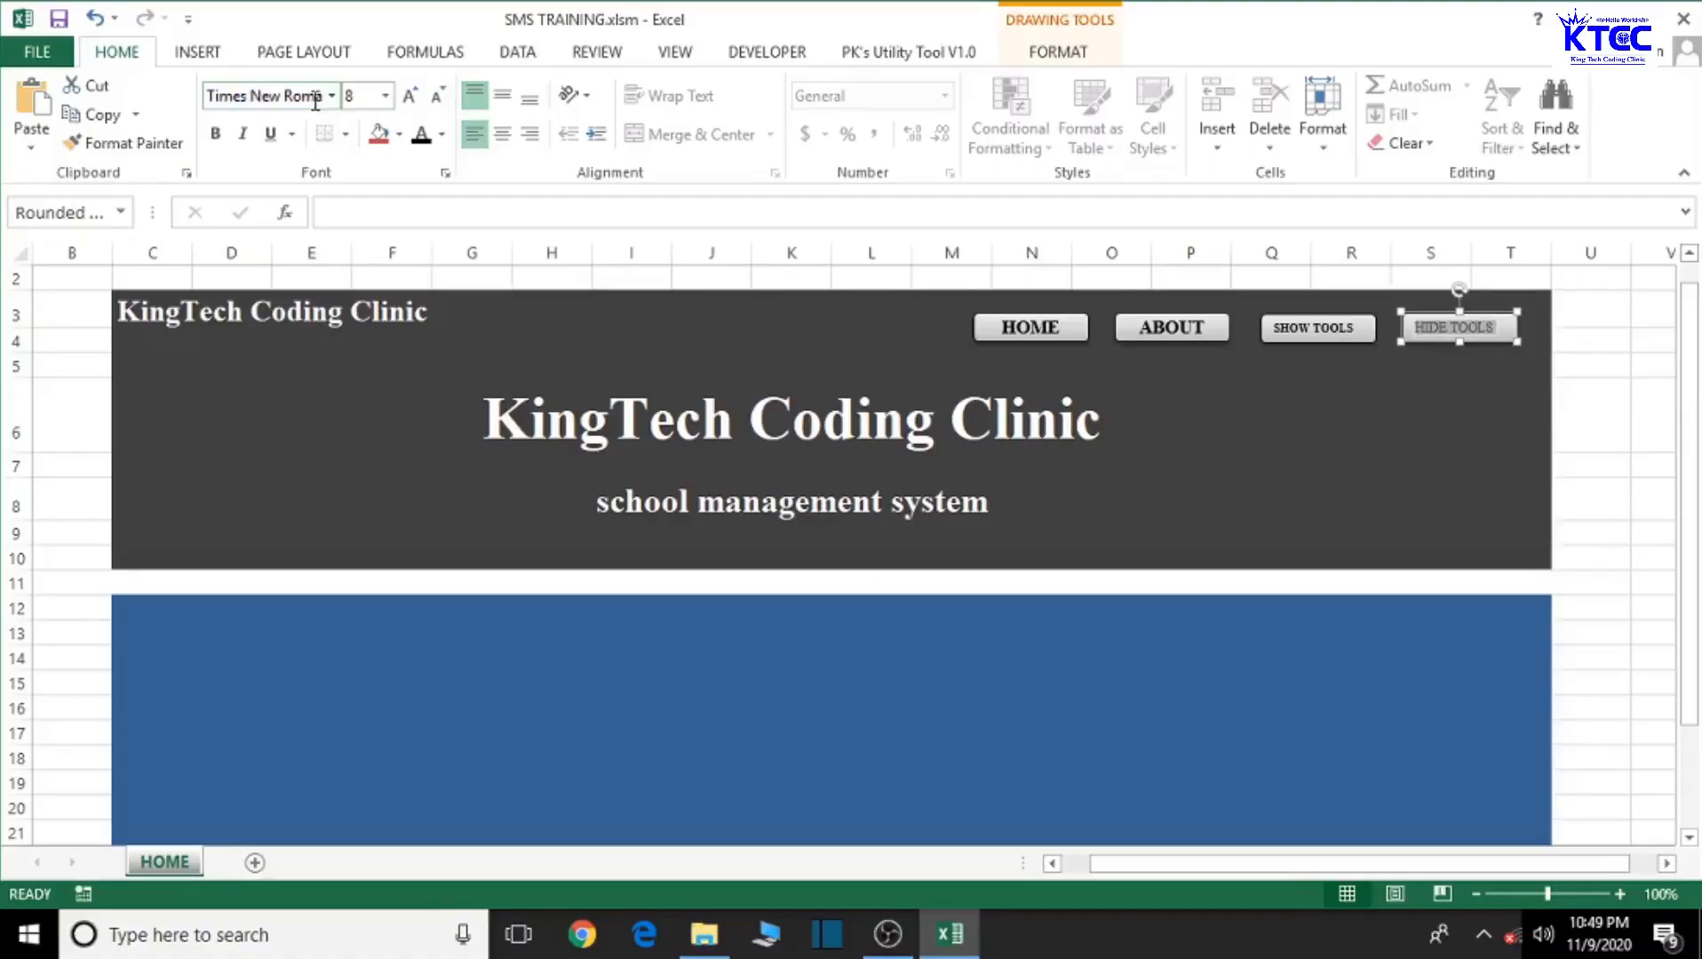
left_click(213, 135)
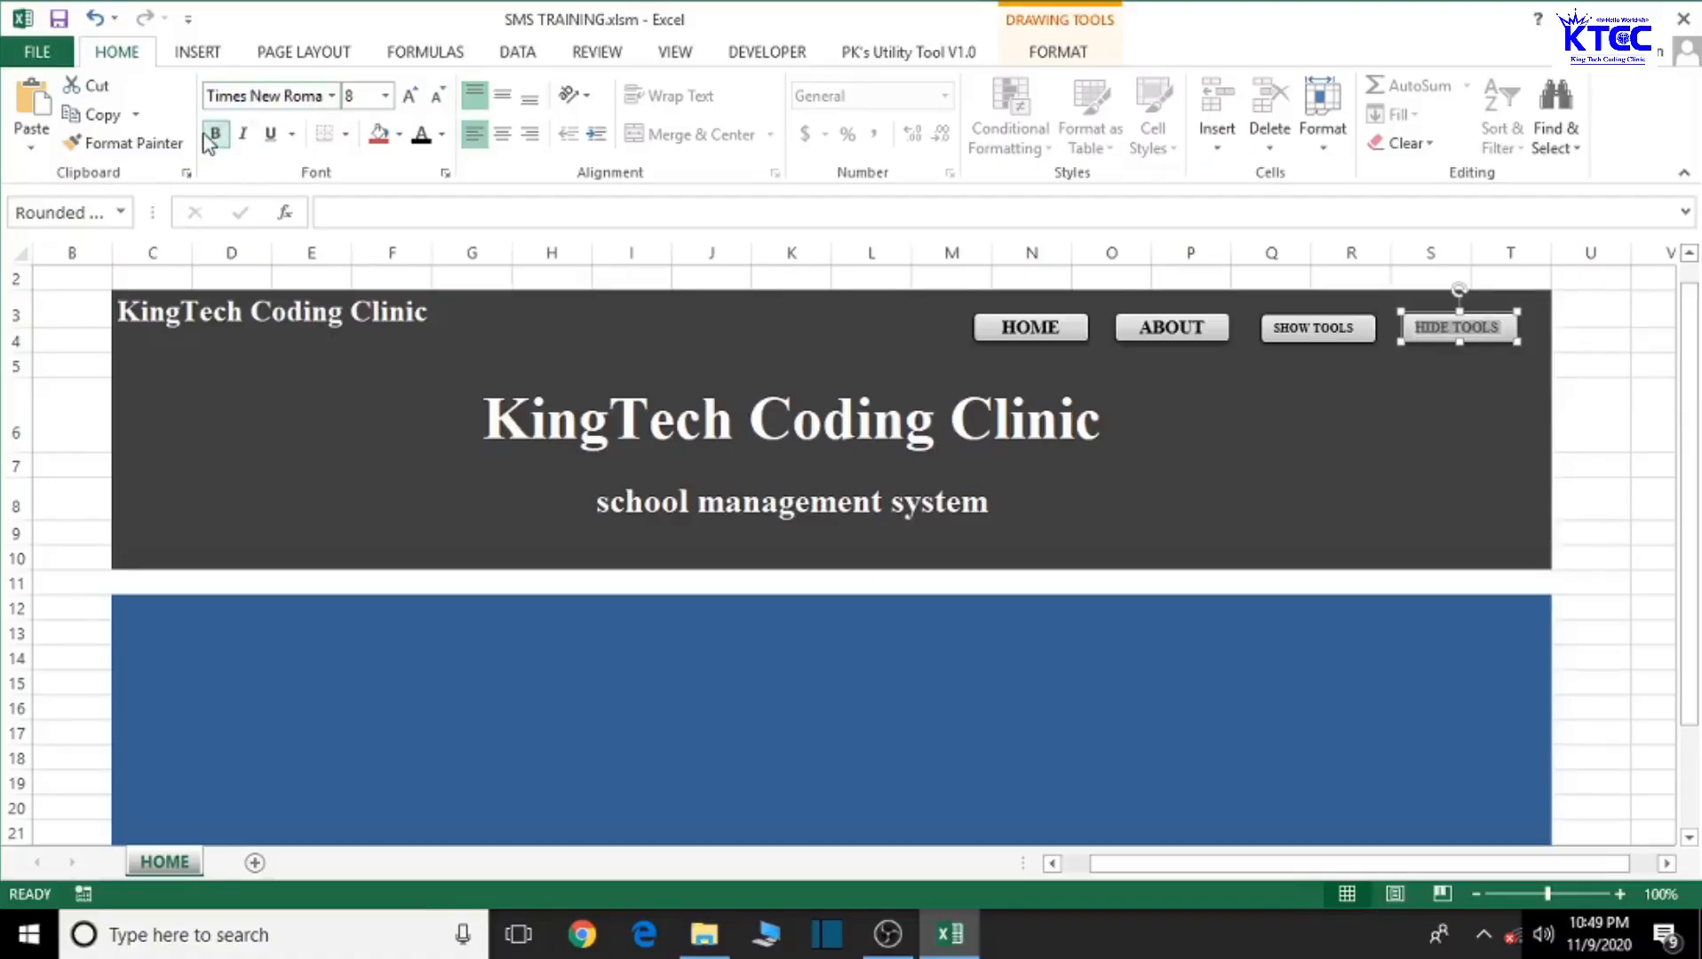
left_click(1242, 438)
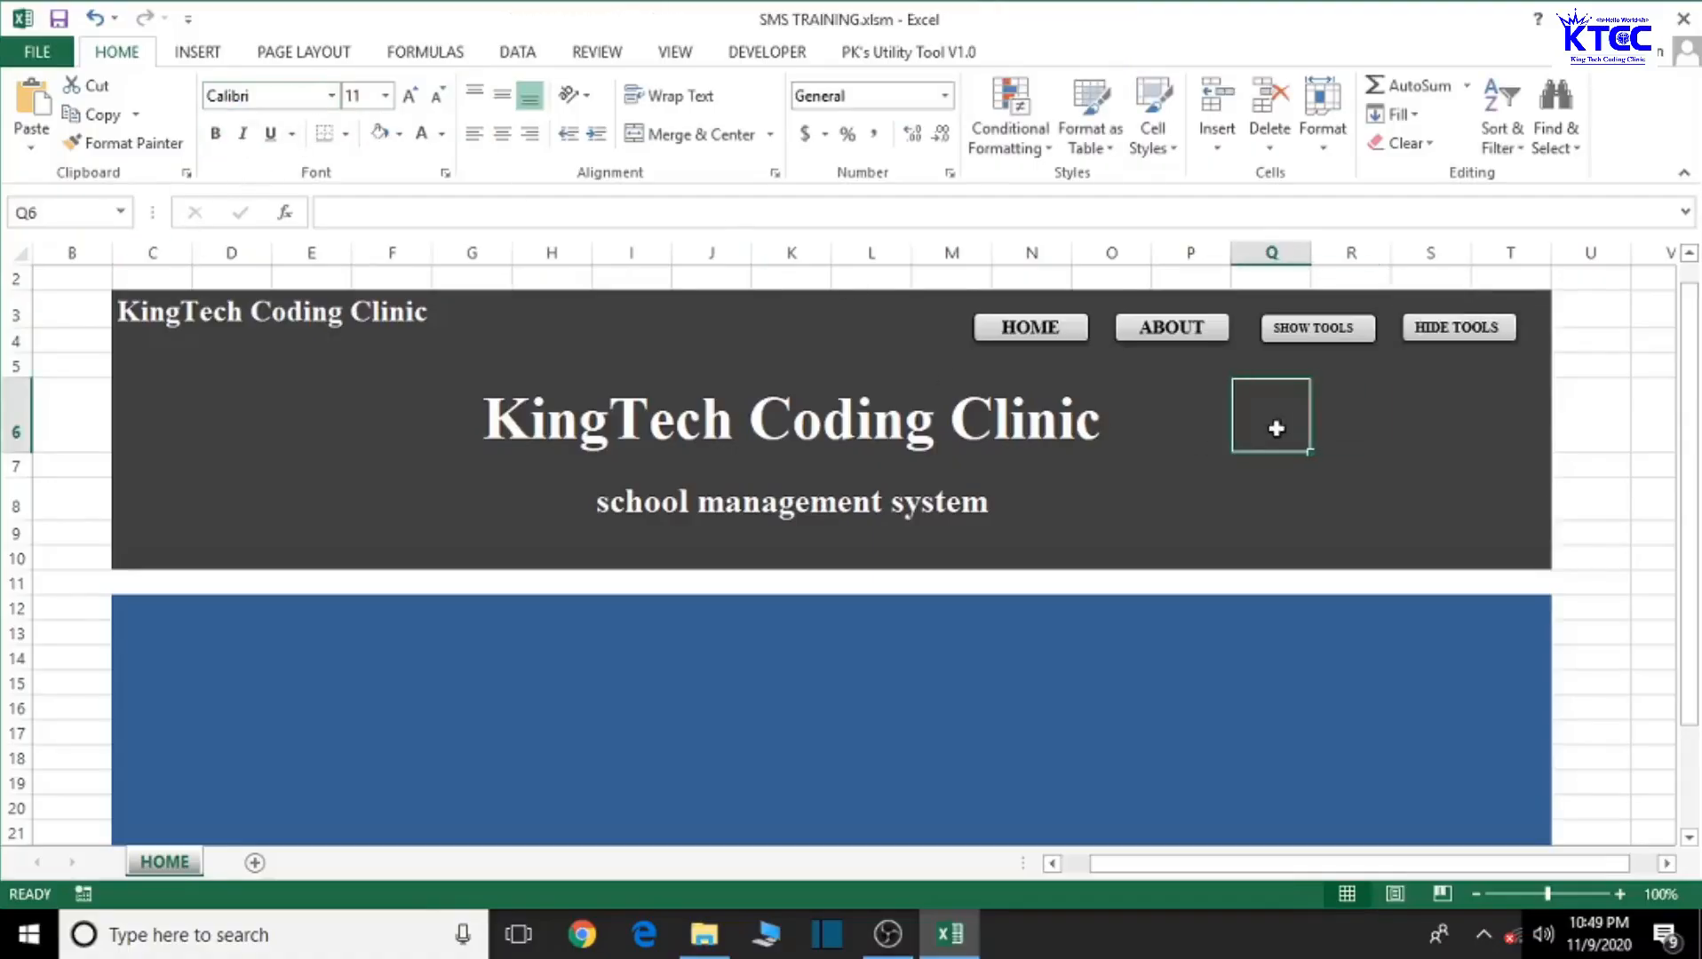
Step: Try font size 8 on the SHOW TOOLS label and set it back to 7
left_click(1325, 331, "ctrl")
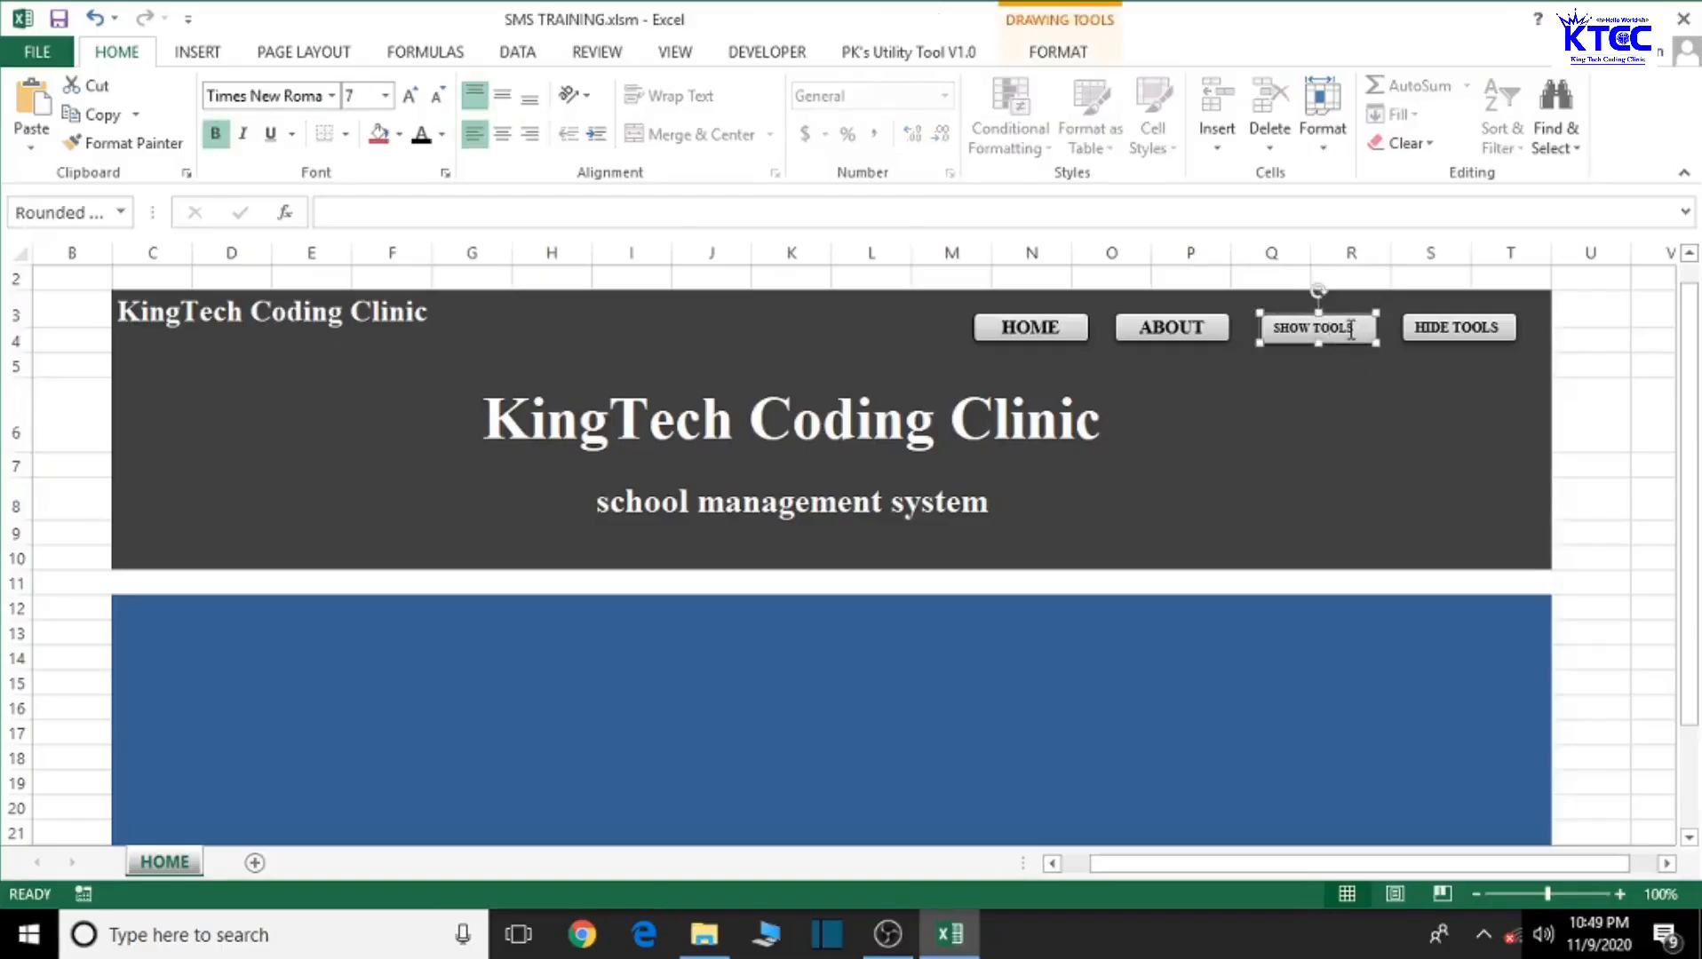
left_click_drag(1342, 330, 1273, 328)
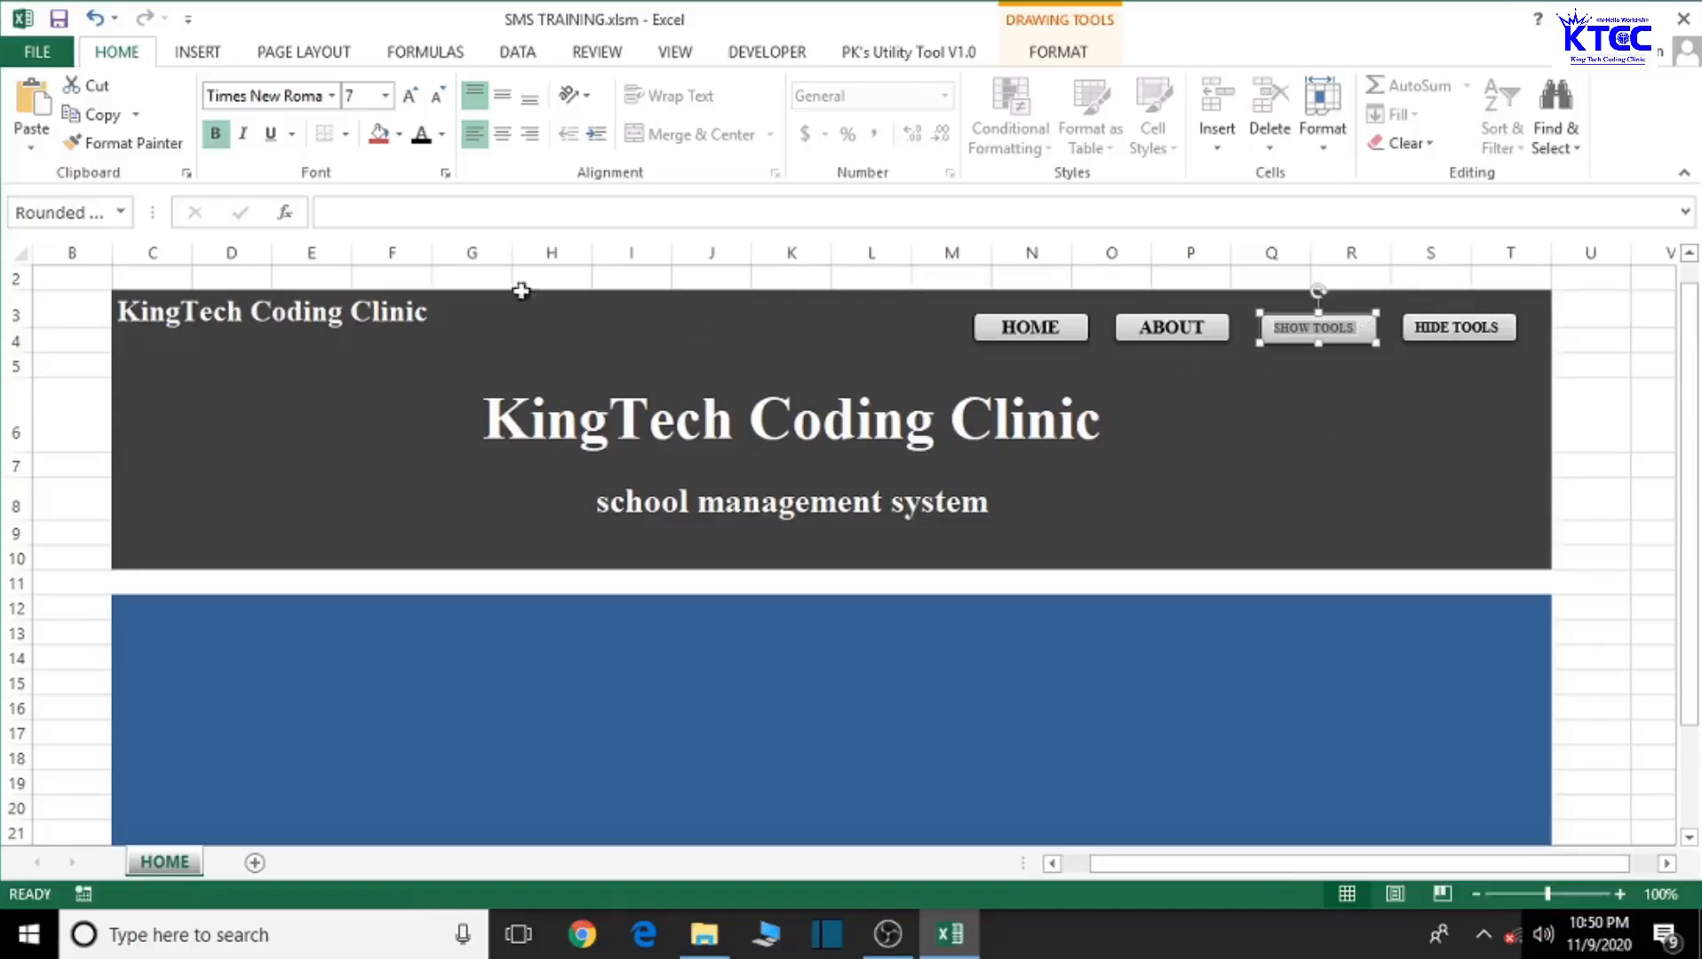
left_click(410, 95)
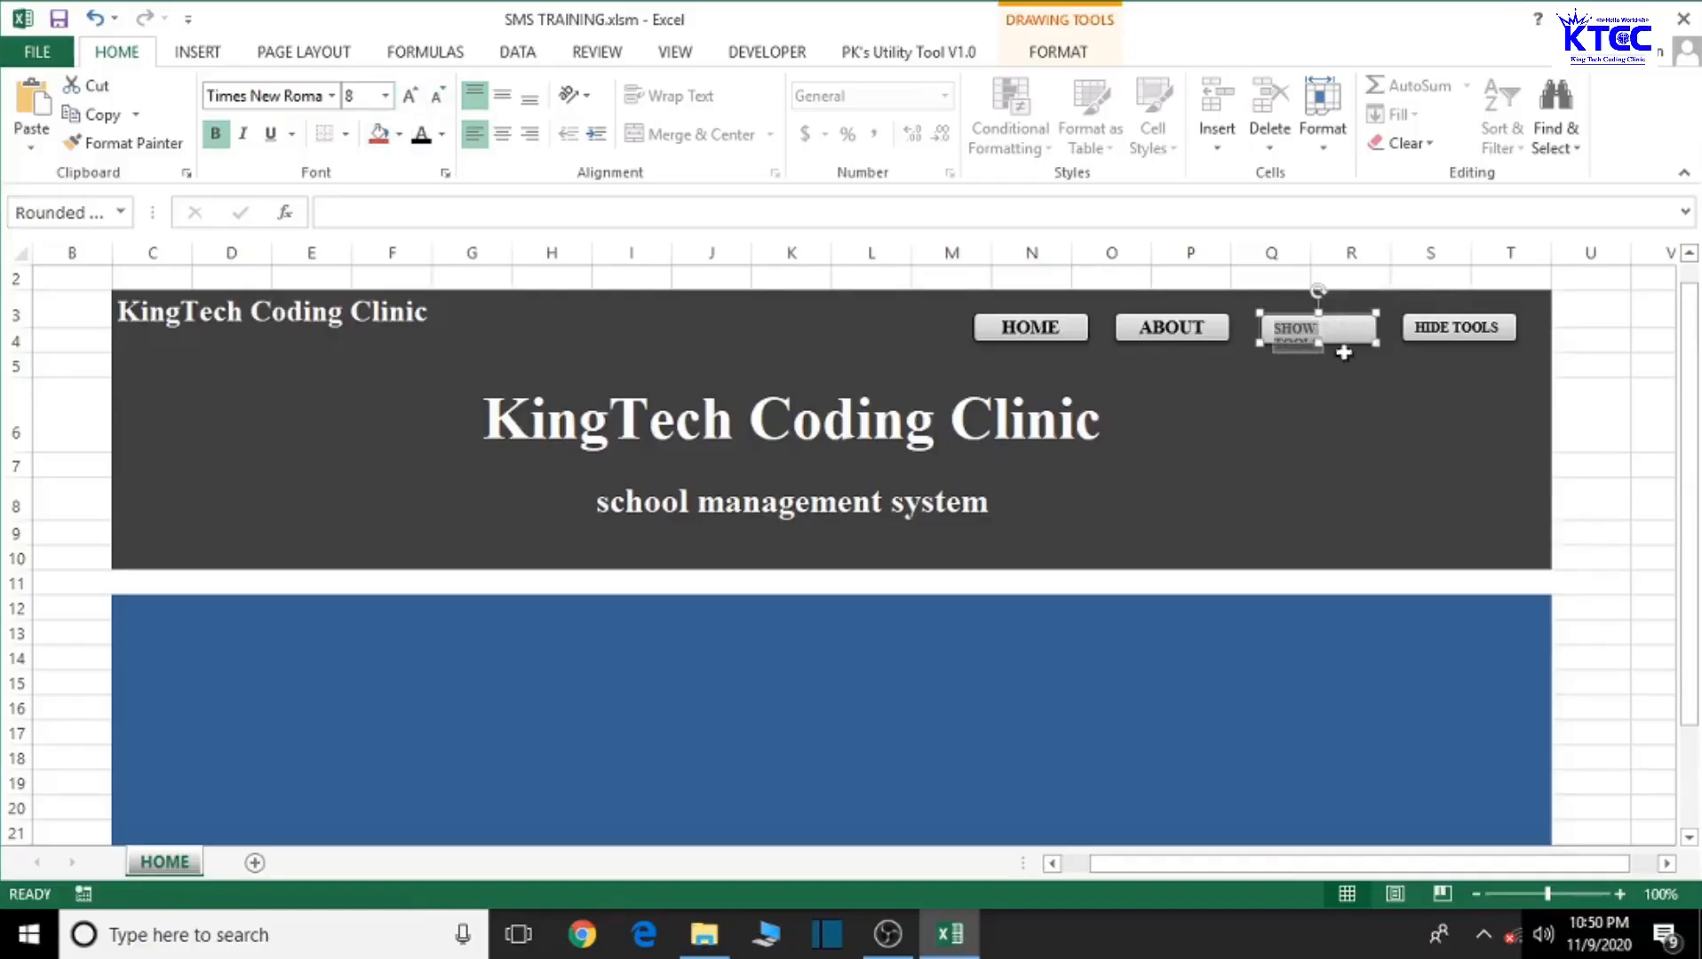
left_click(437, 95)
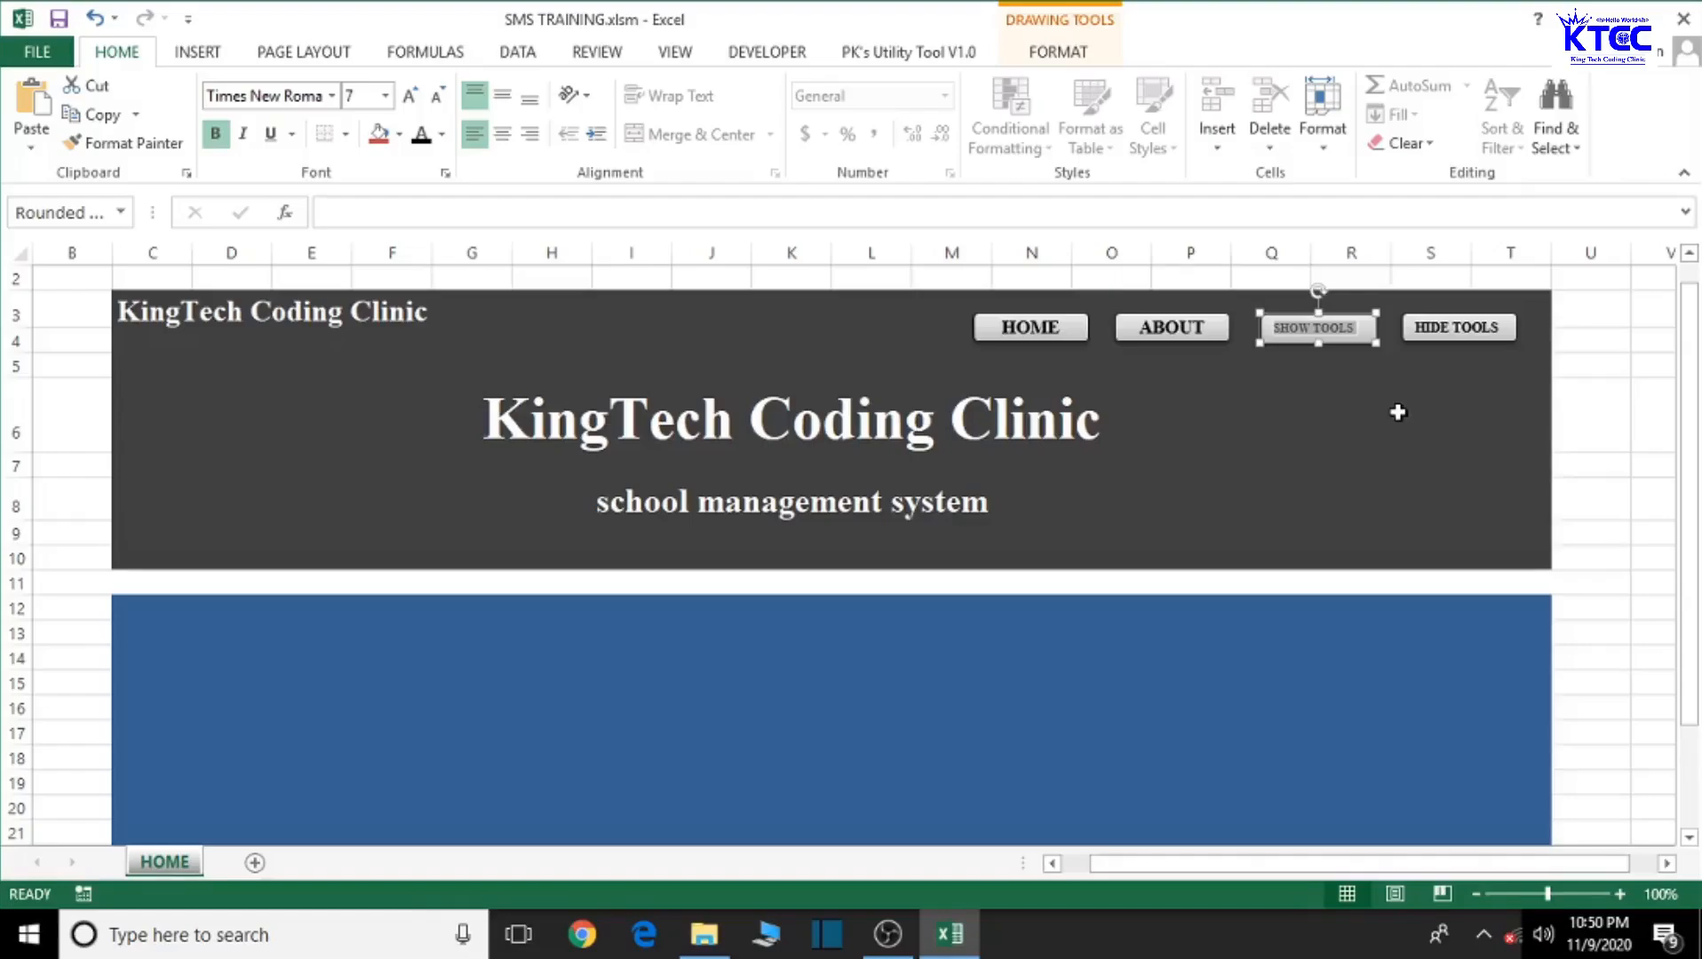
left_click(1368, 402)
Step: Fill the SHOW TOOLS rounded rectangle with the standard green color
left_click(1349, 335)
left_click(1056, 53)
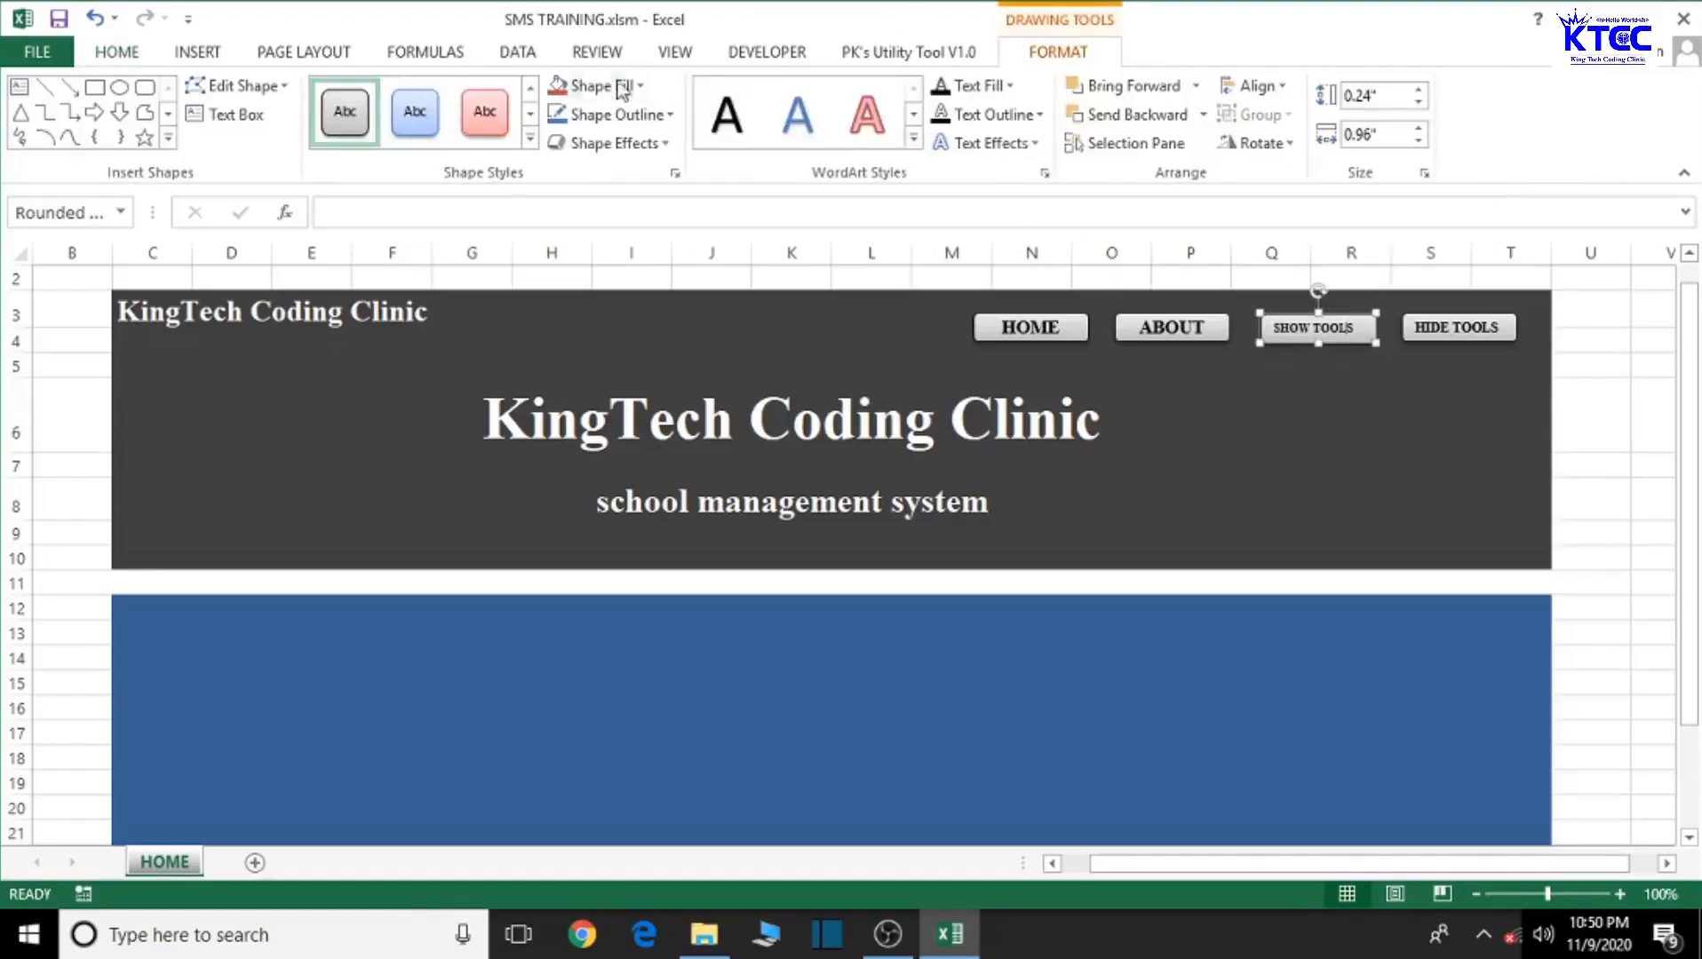
left_click(643, 86)
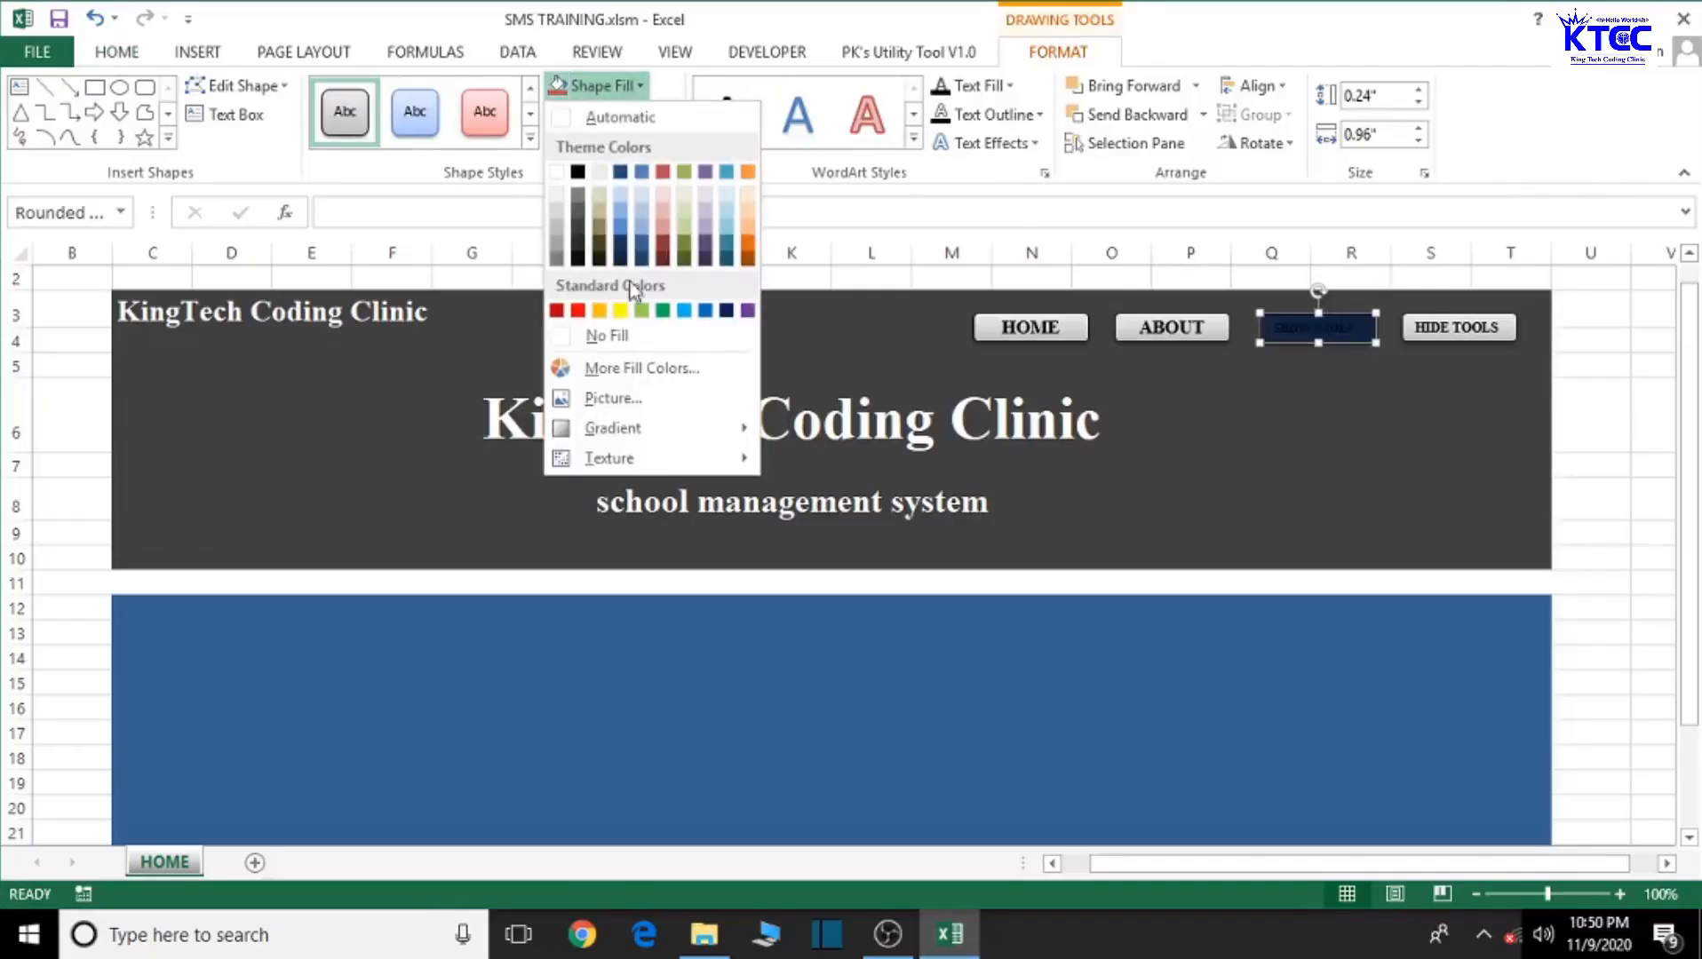
left_click(663, 313)
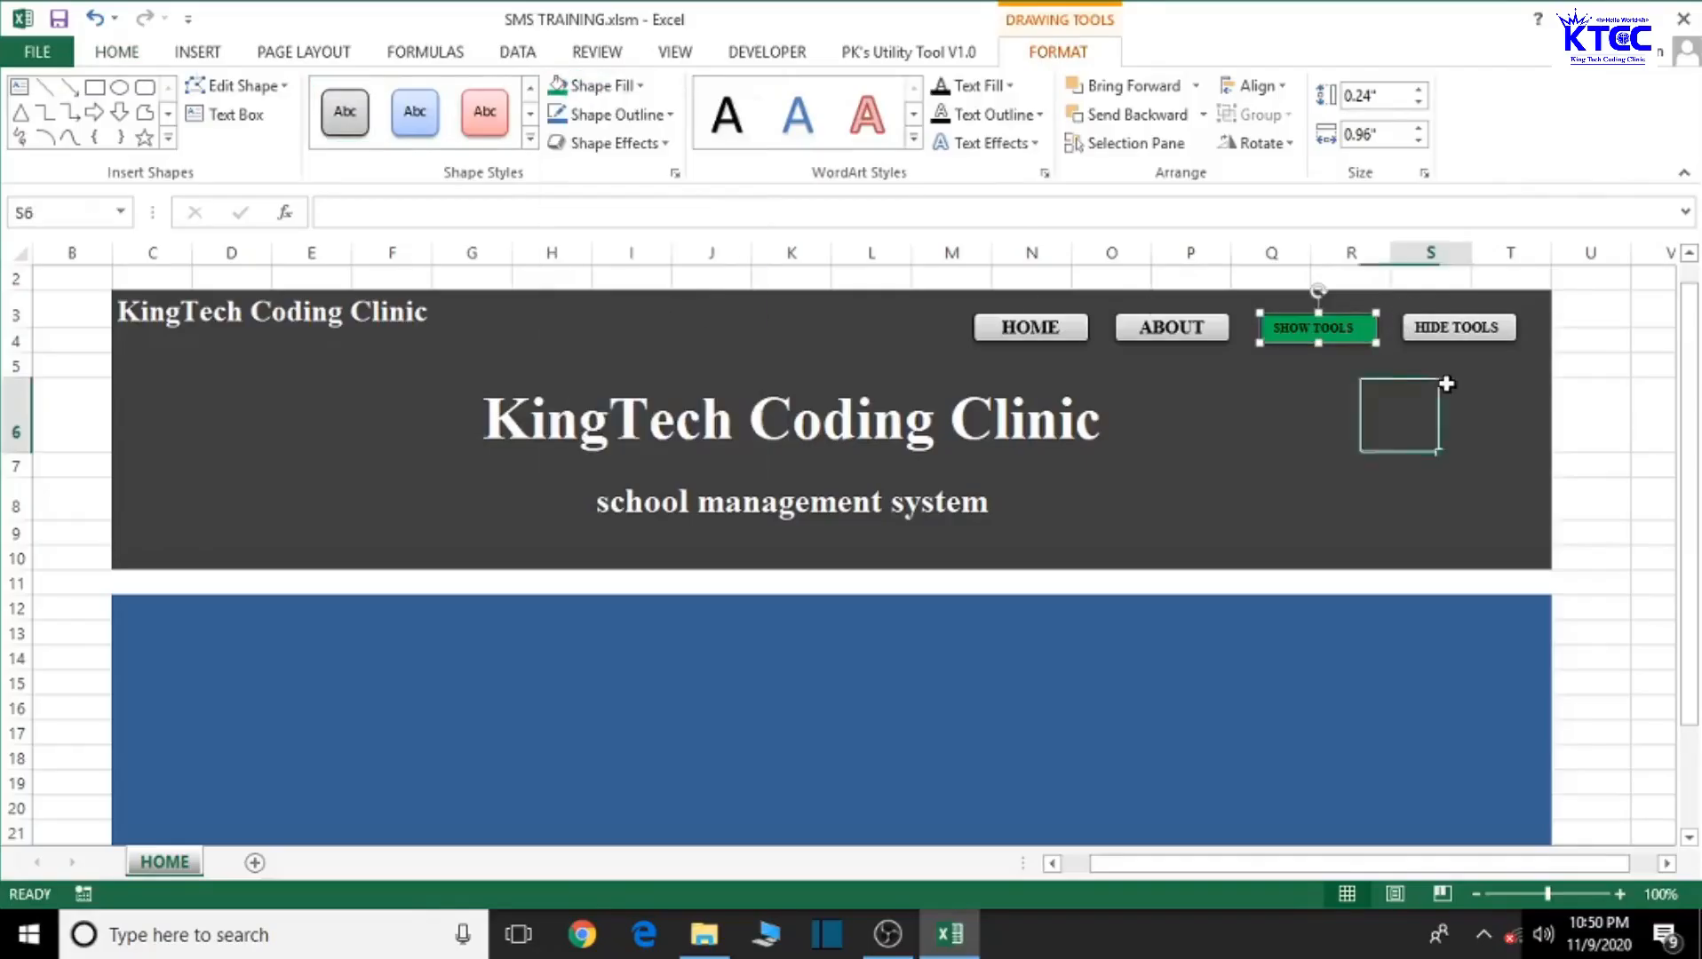
left_click(1445, 383)
Step: Fill the HIDE TOOLS rounded rectangle with the standard red color
left_click(1463, 334)
right_click(1465, 331)
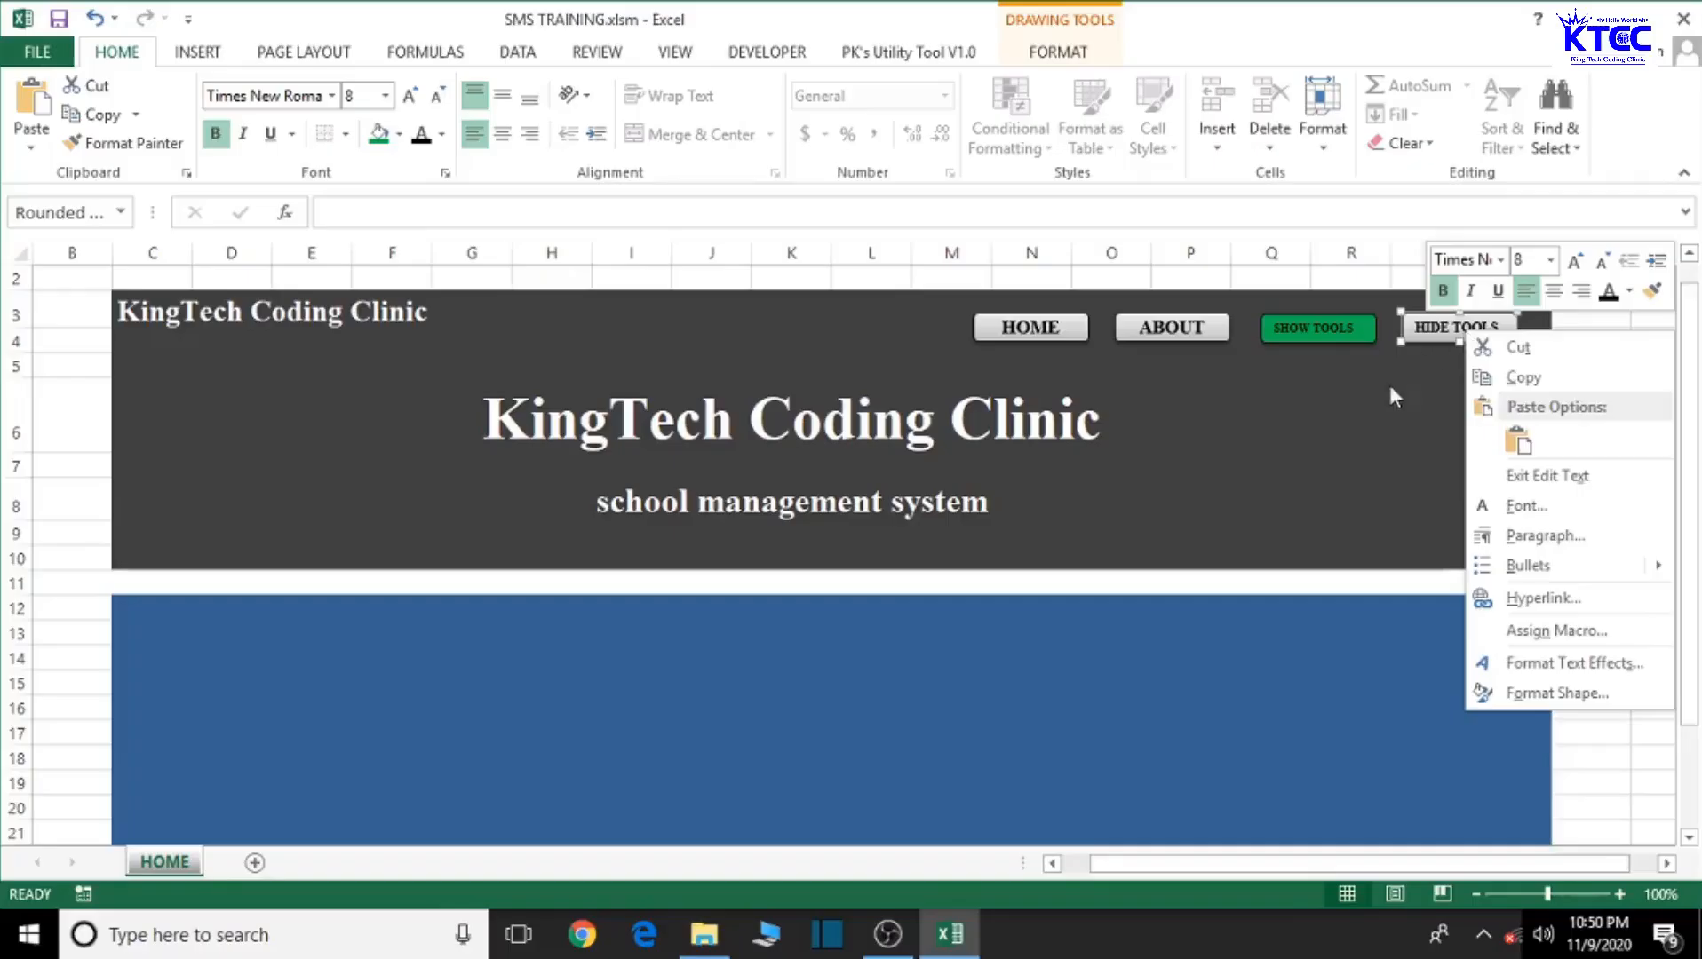
left_click(1393, 391)
left_click(1434, 327)
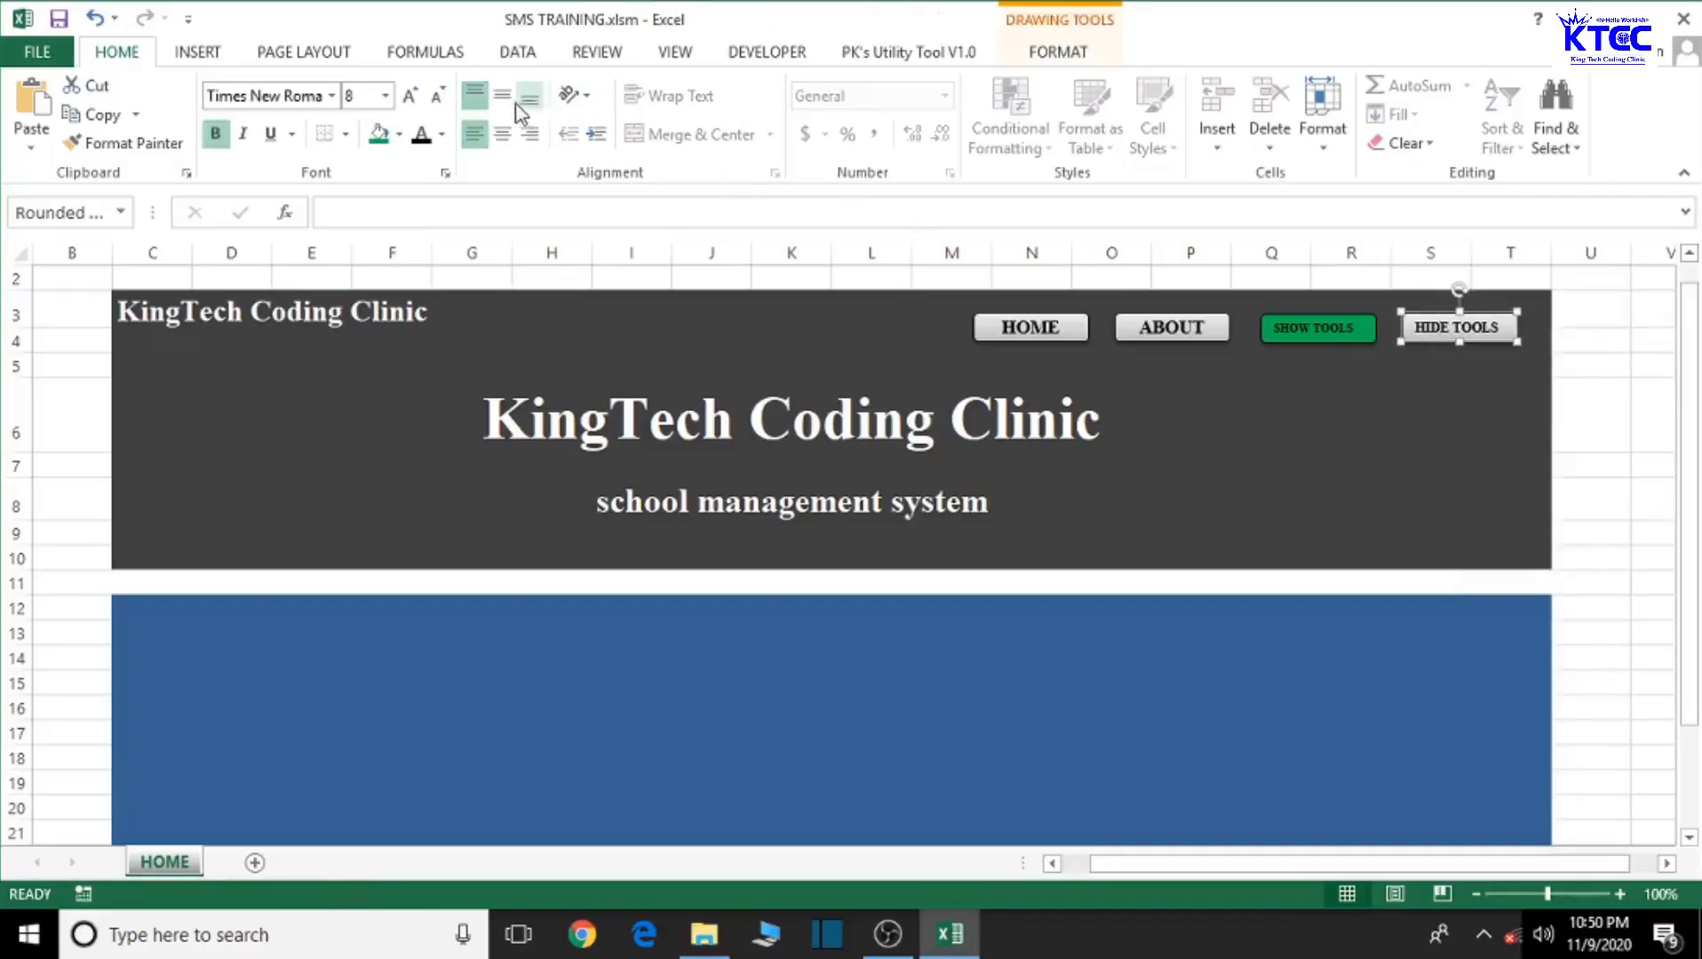
left_click(1046, 55)
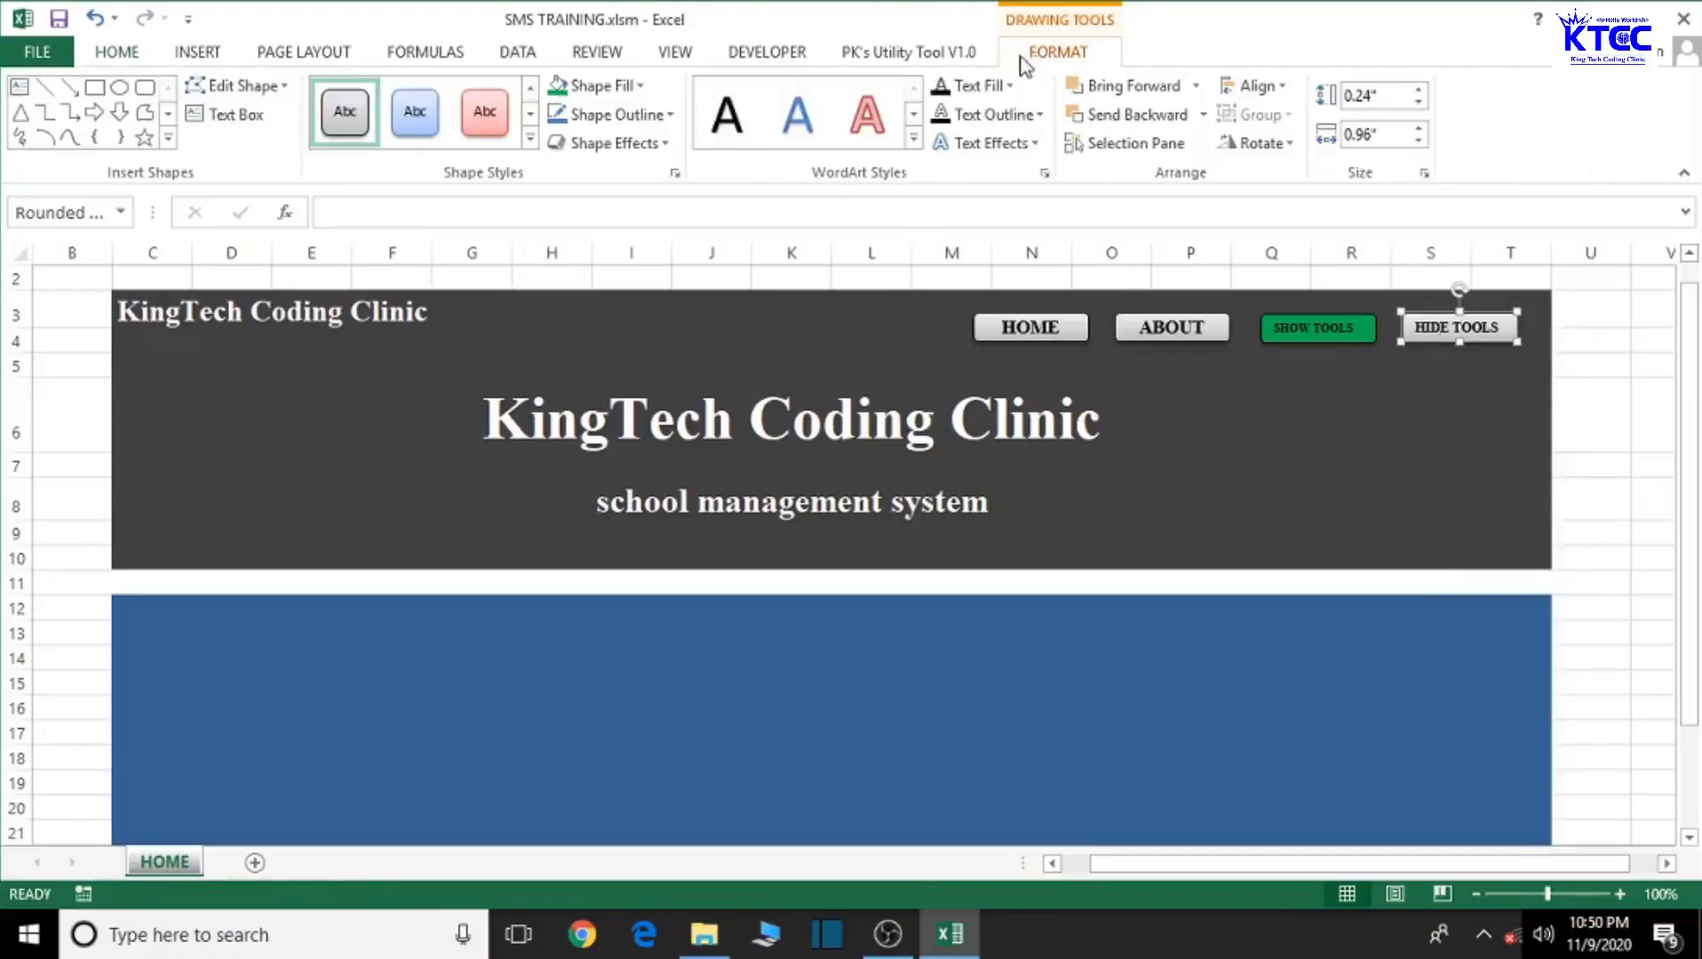
left_click(638, 87)
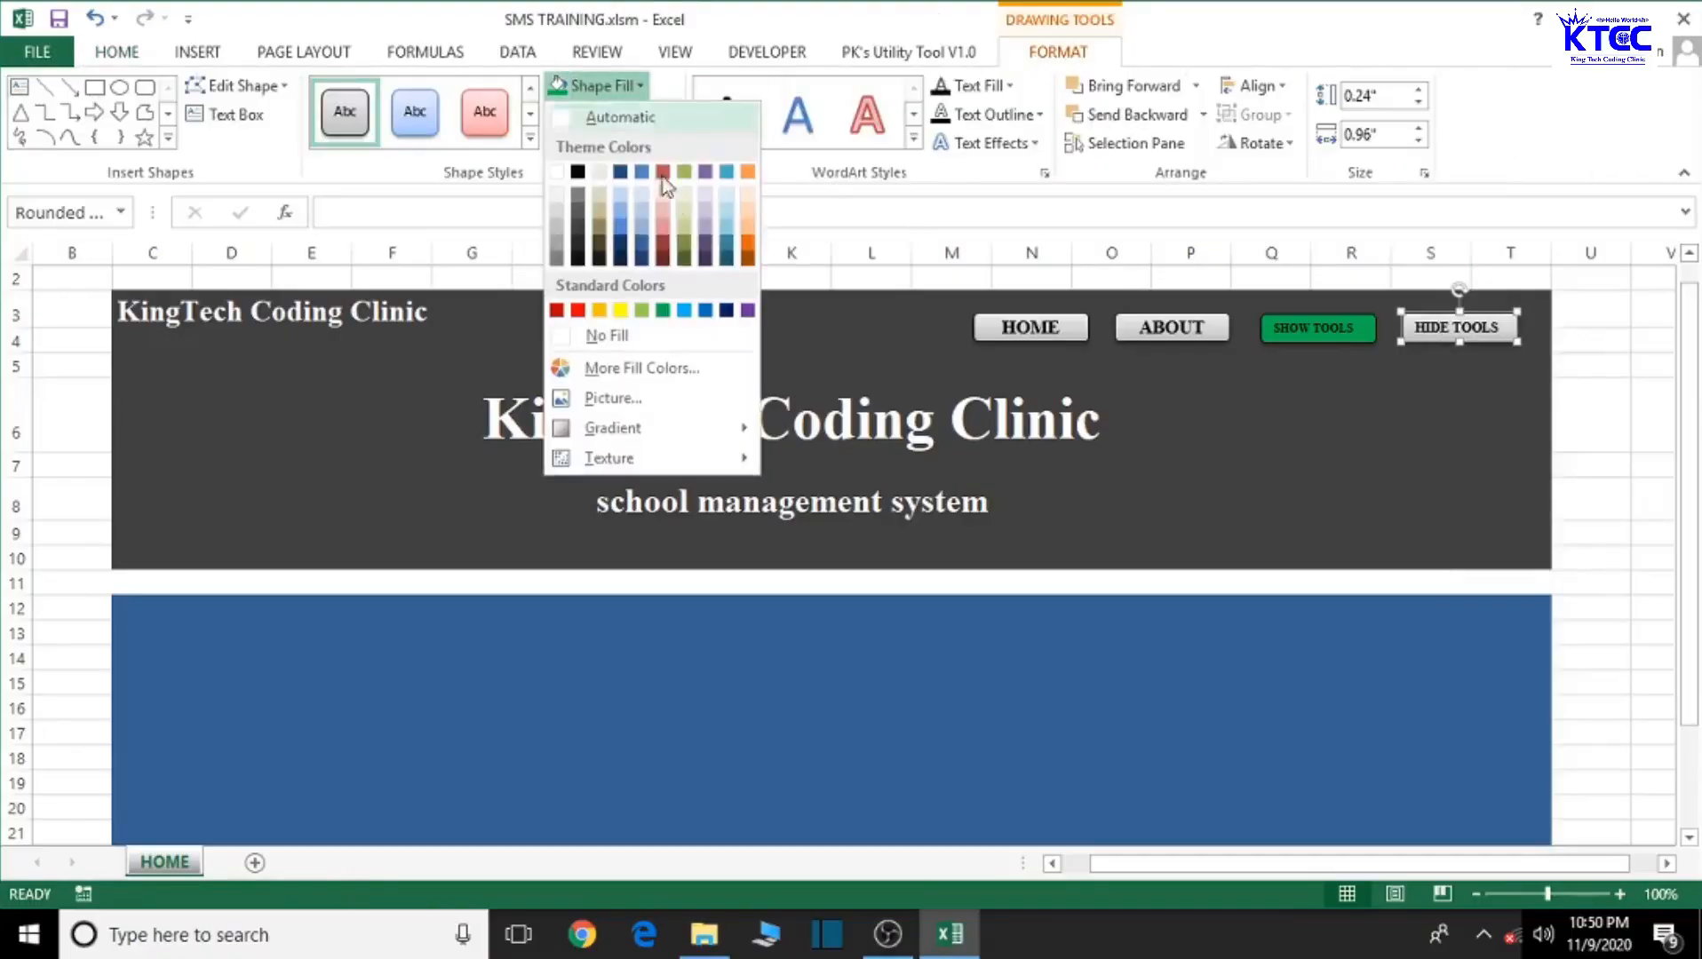
left_click(578, 313)
left_click(1324, 424)
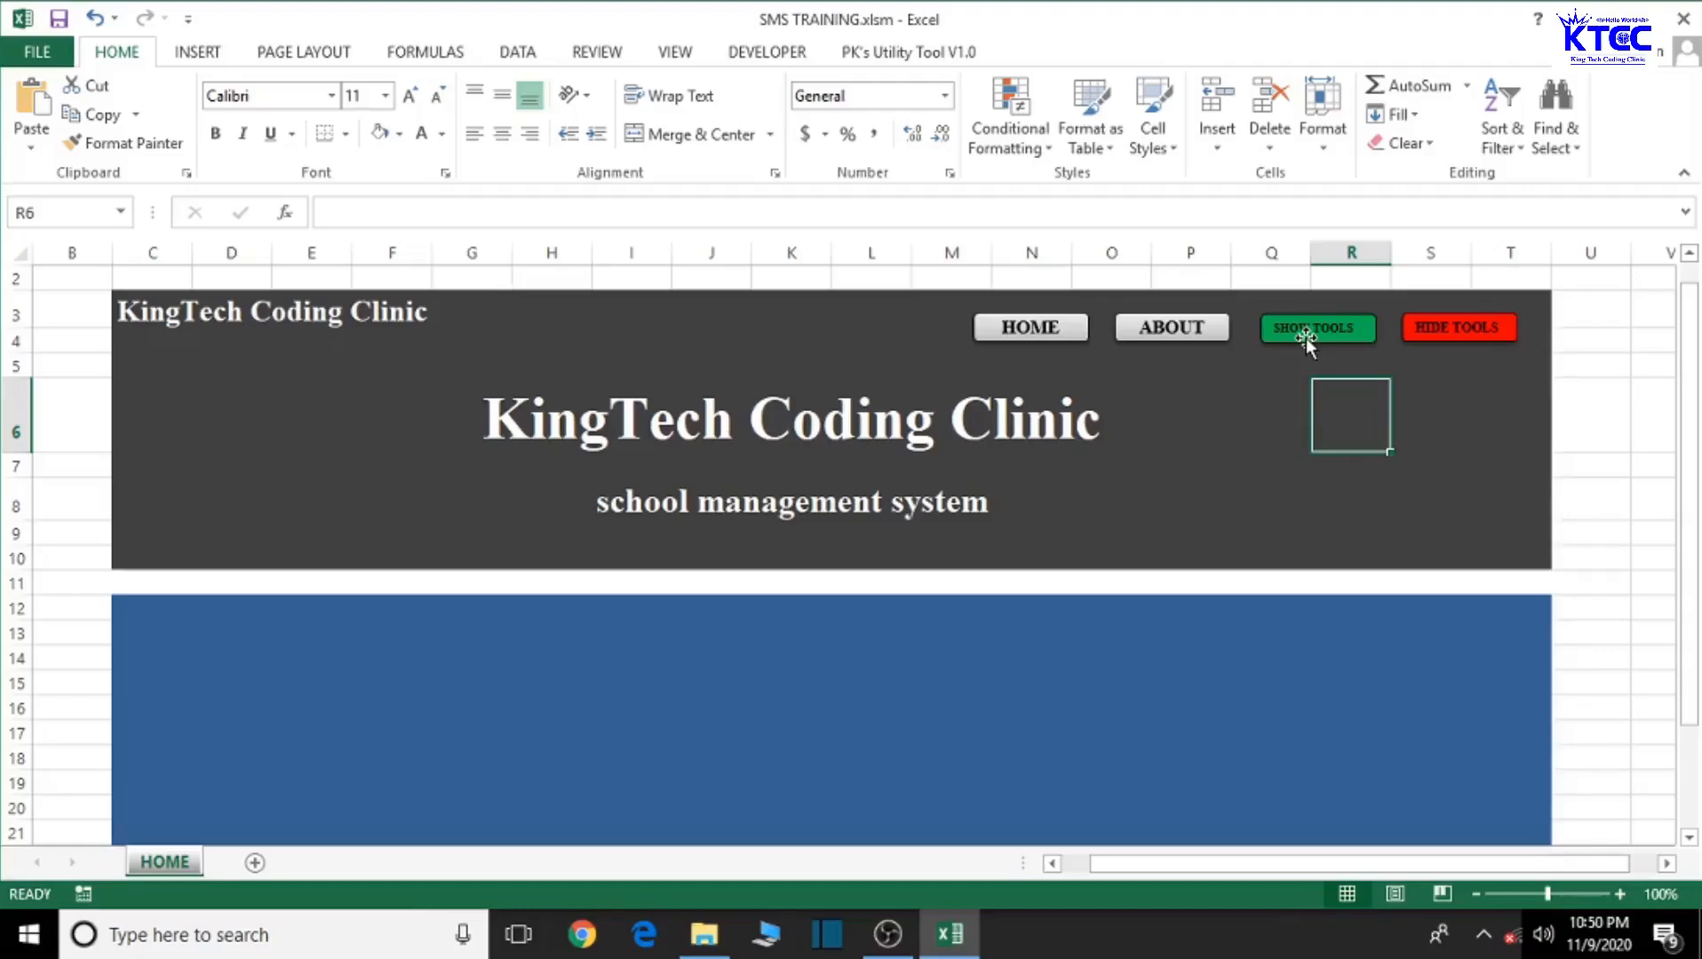
Step: Review the layout of the dark header block and the empty blue block beneath it
scroll(1254, 475, "down", 1)
scroll(1256, 476, "up", 1)
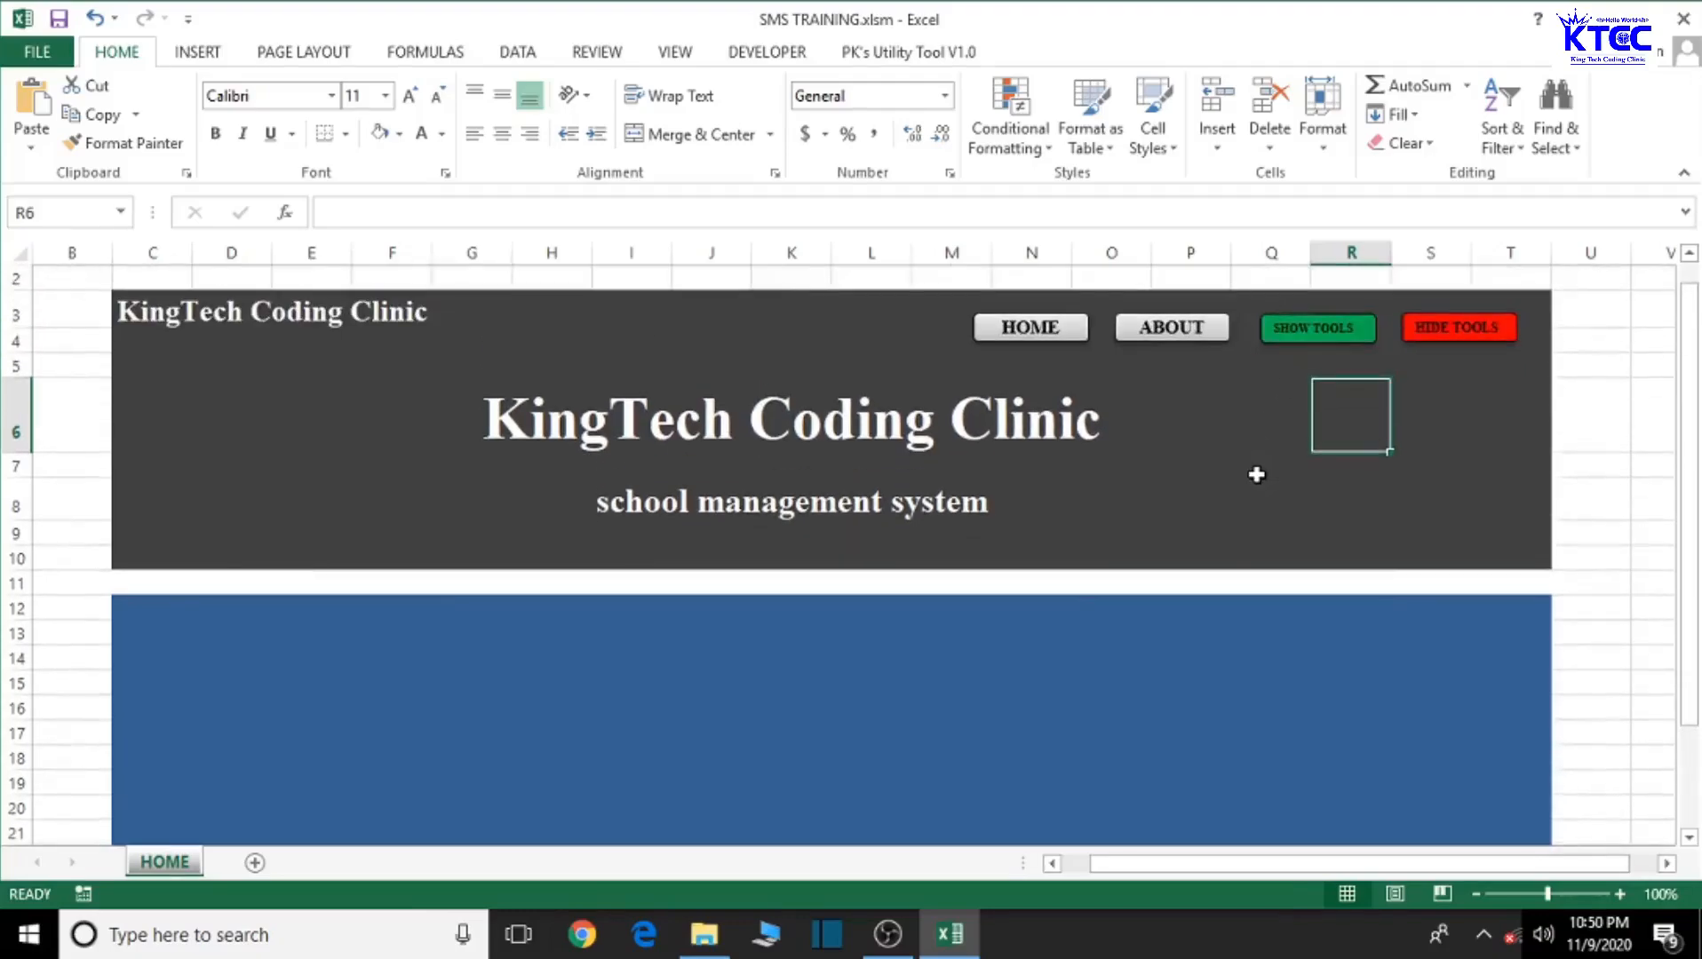
scroll(1255, 475, "down", 1)
scroll(1255, 475, "up", 1)
scroll(1255, 475, "down", 1)
scroll(870, 570, "up", 1)
scroll(908, 612, "down", 2)
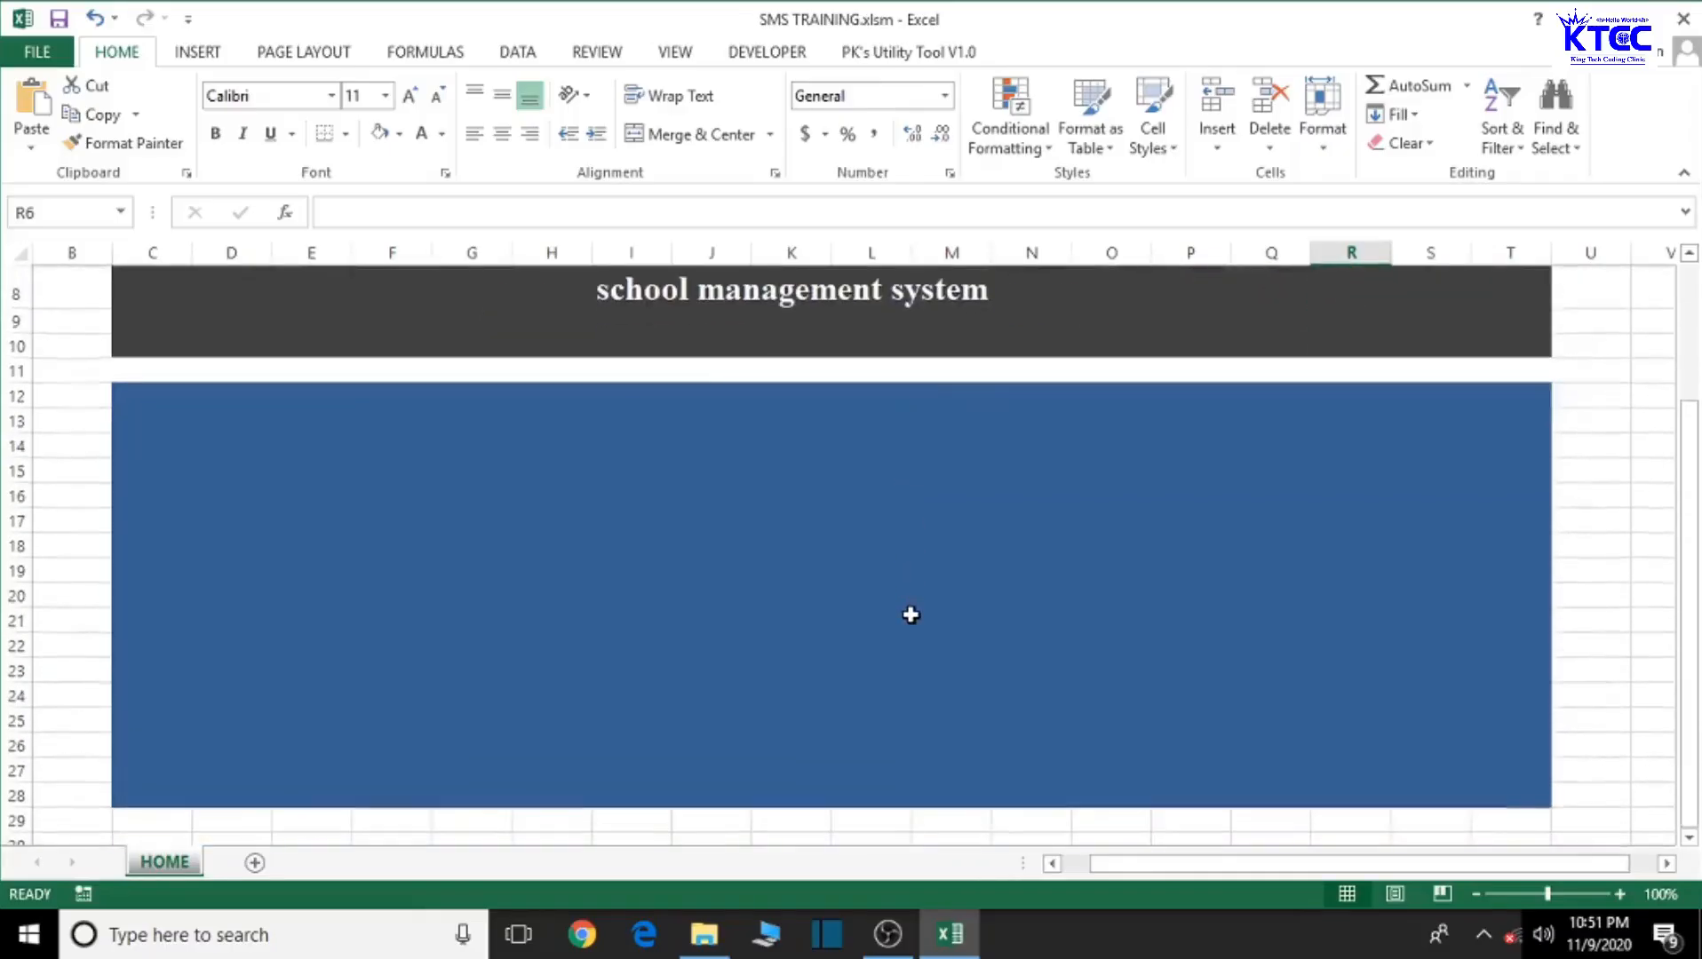
scroll(658, 608, "up", 2)
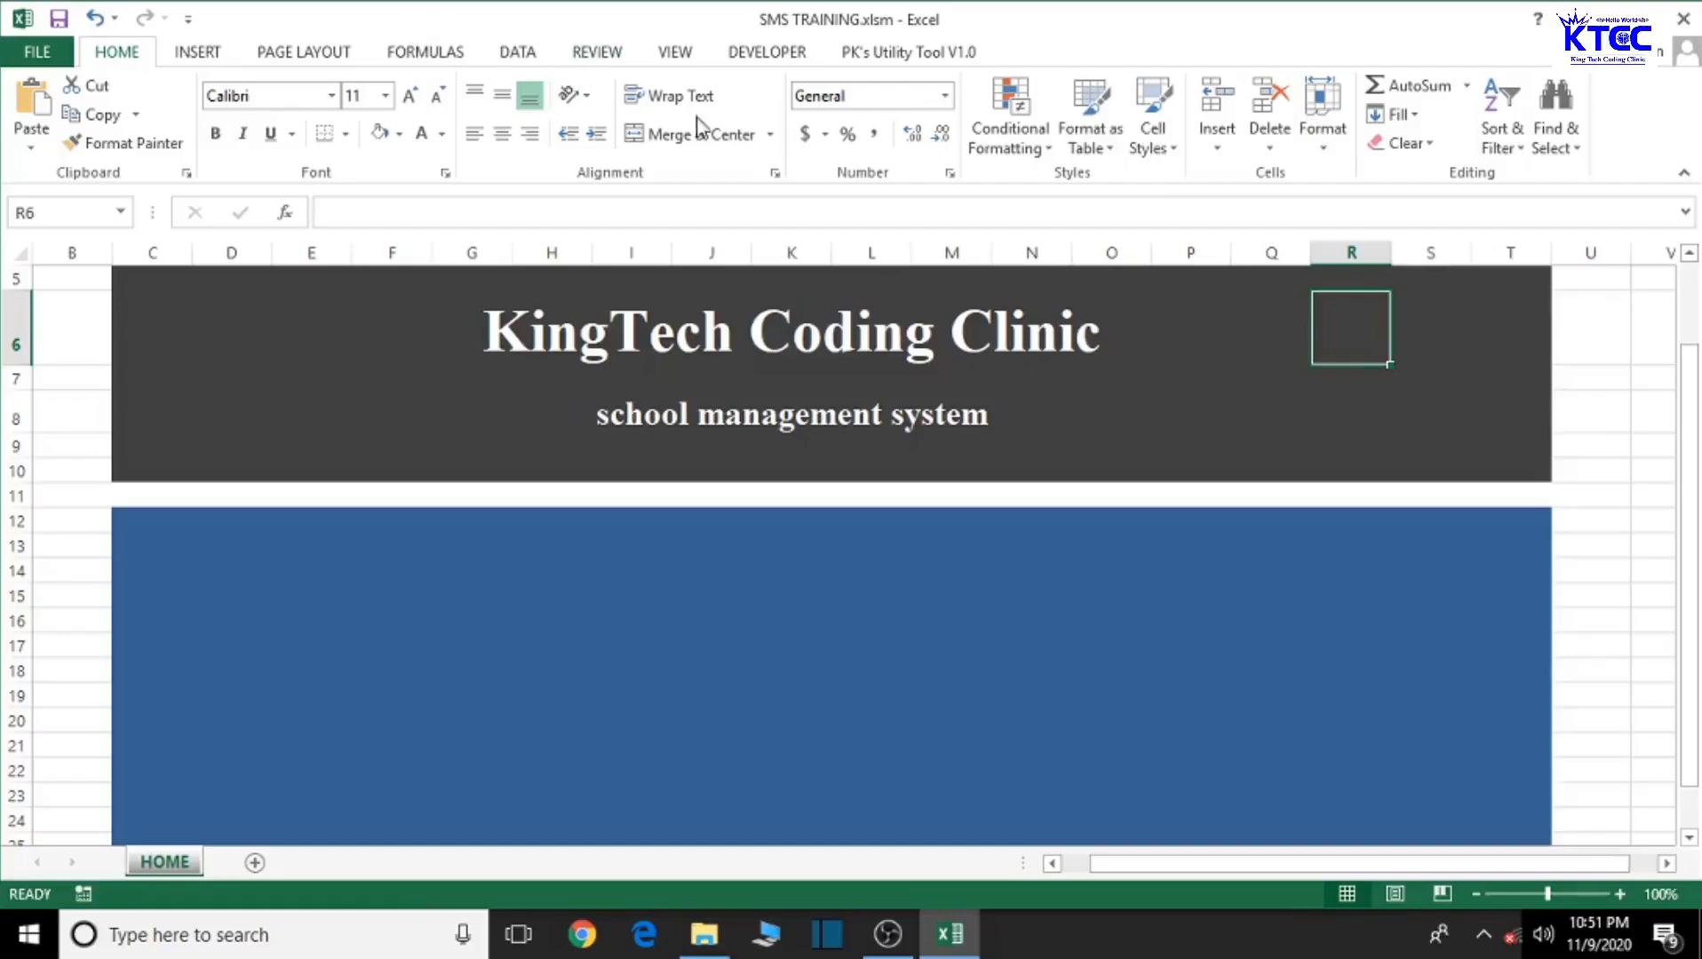
Step: Draw a rounded rectangle about 3.04" wide and 0.44" high in the blue block's upper-left area, around rows 14 and 15
left_click(204, 53)
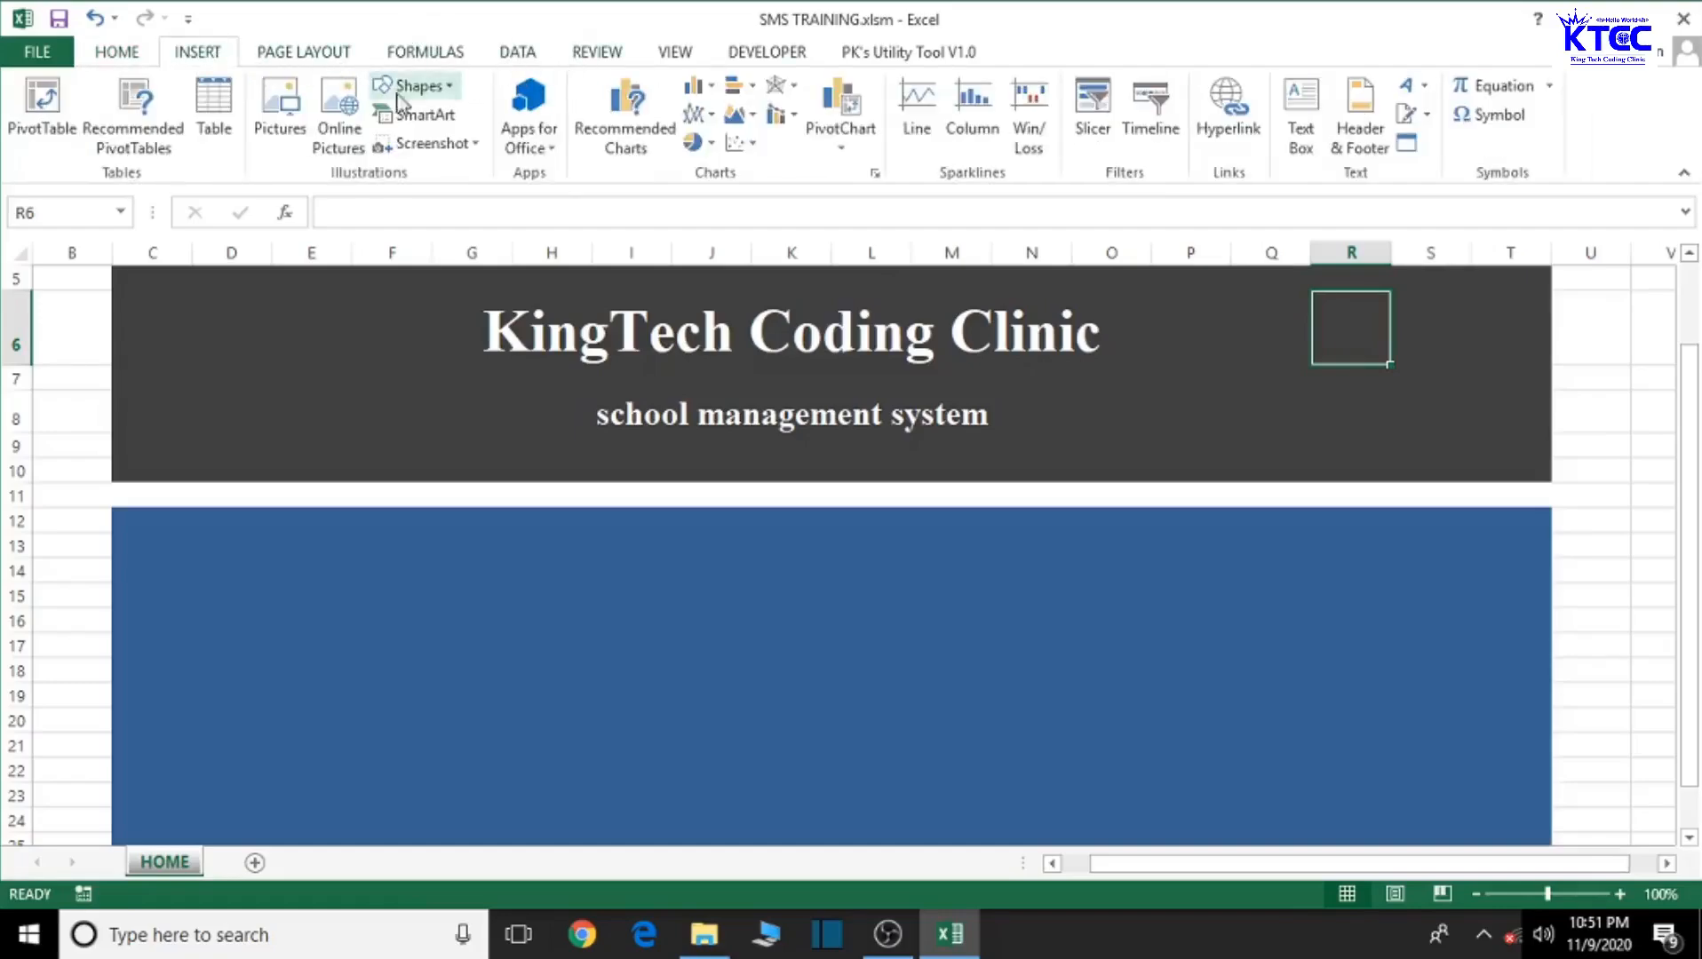
left_click(447, 88)
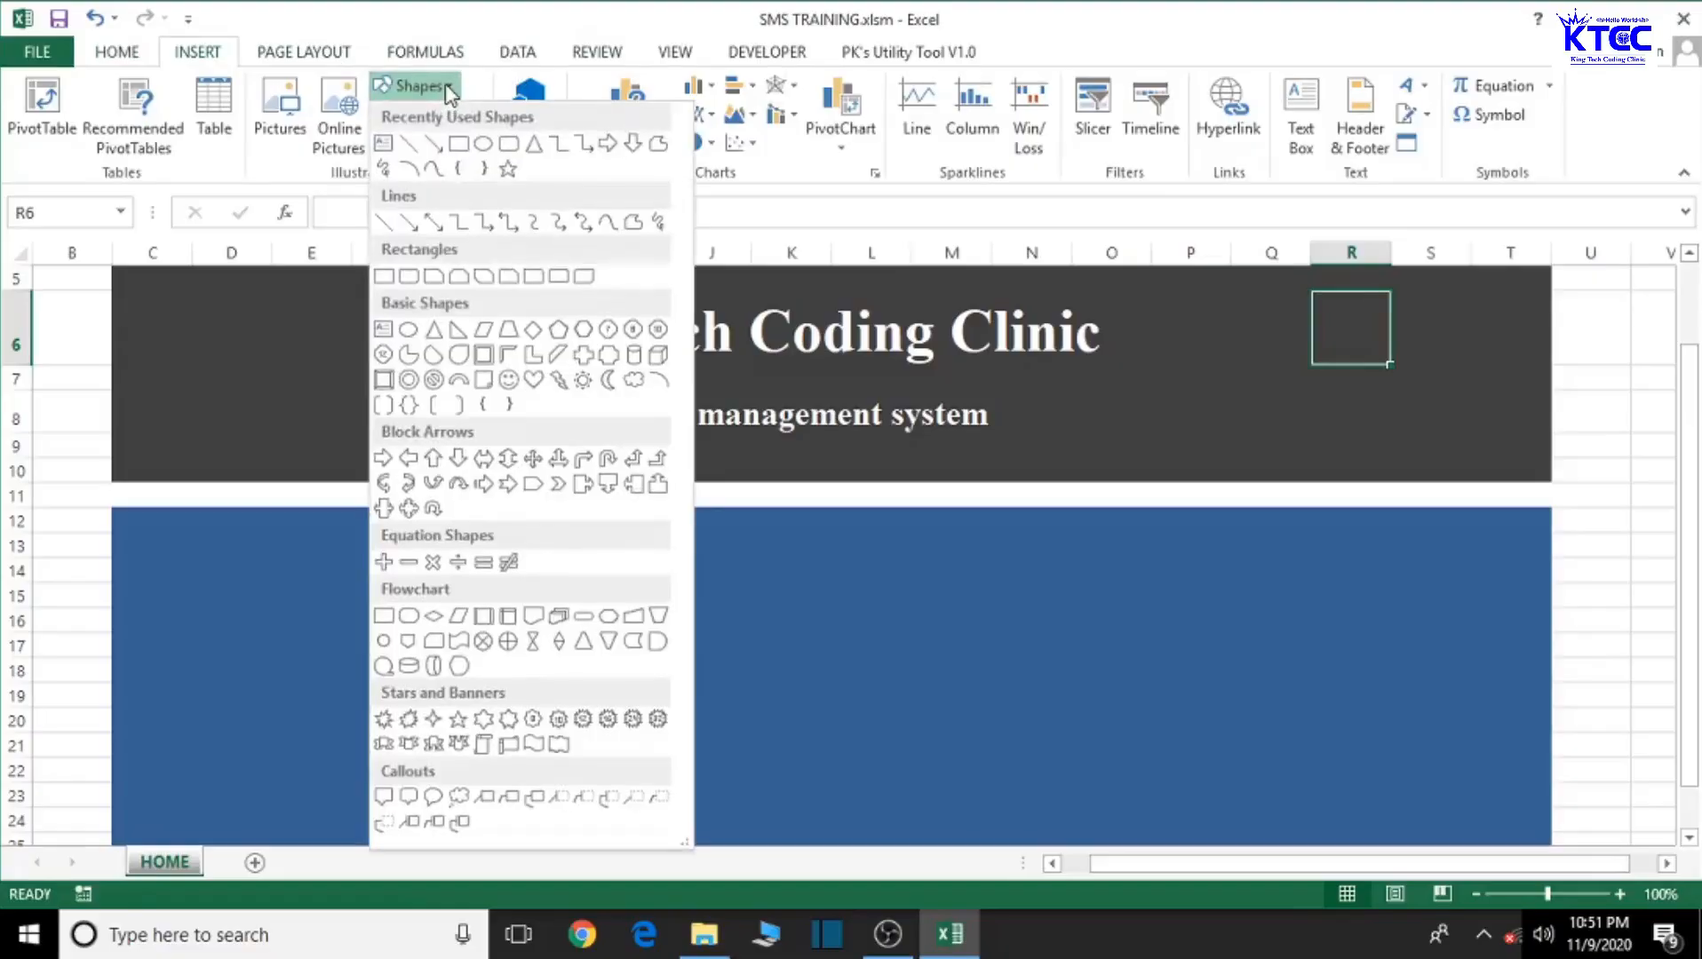
left_click(409, 276)
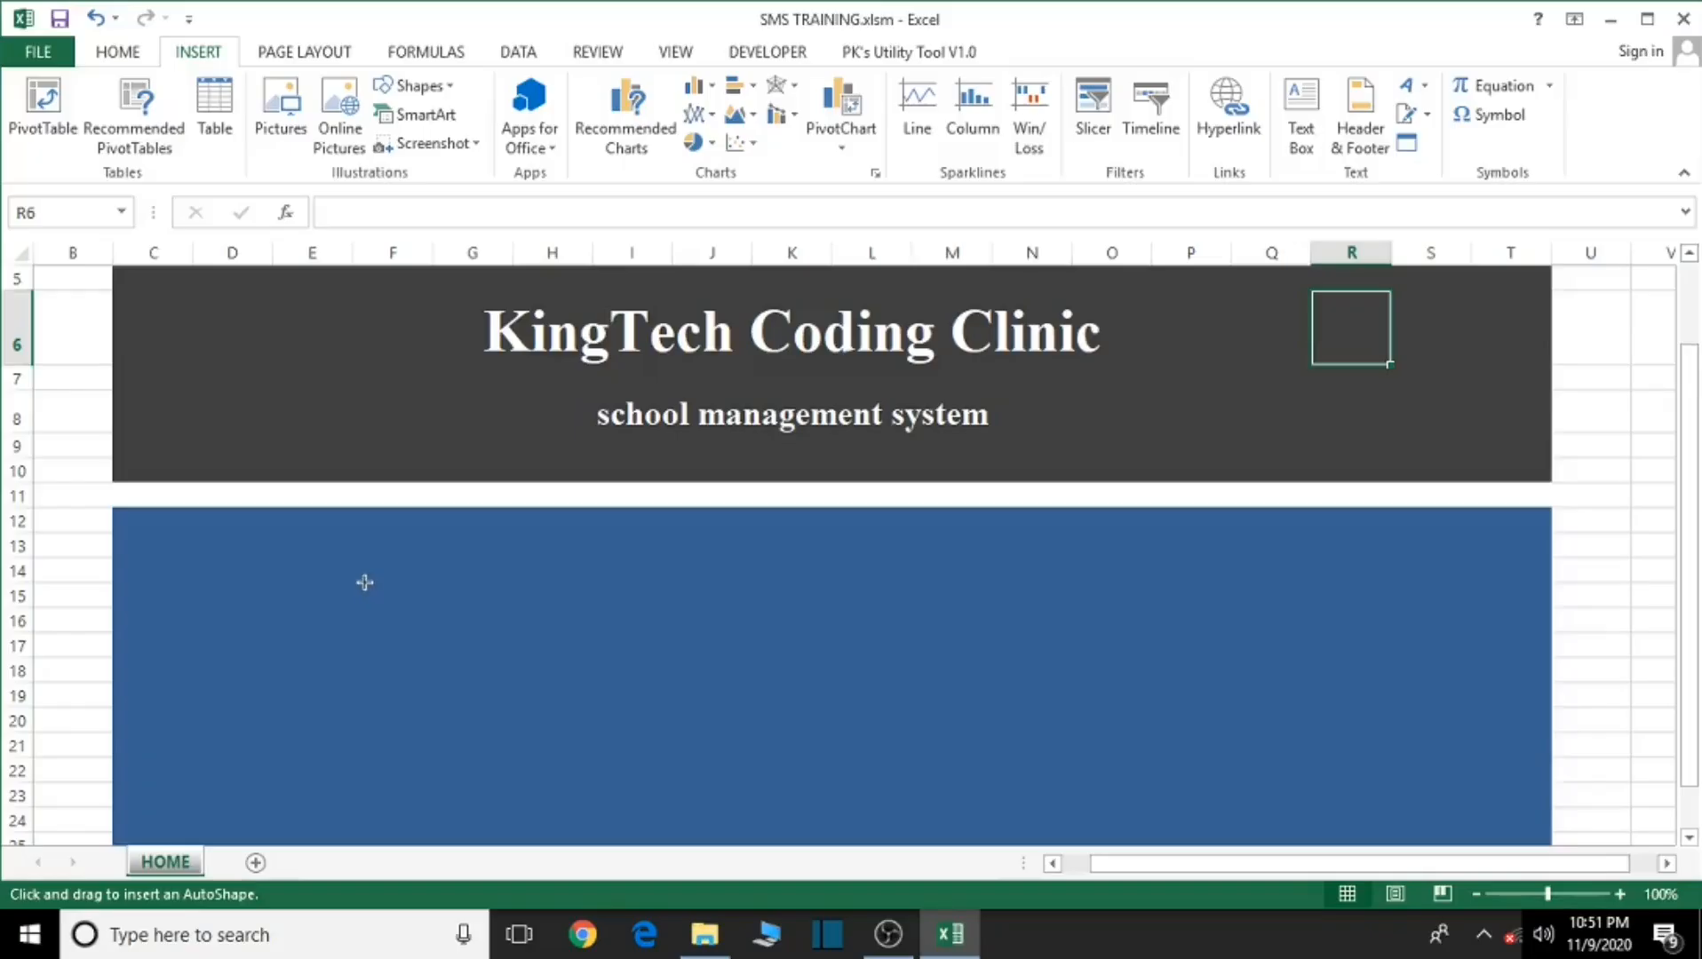
mouse_move(370, 581)
left_mouse_down()
mouse_move(418, 619)
mouse_move(729, 629)
left_mouse_up()
left_click_drag(596, 615, 469, 603)
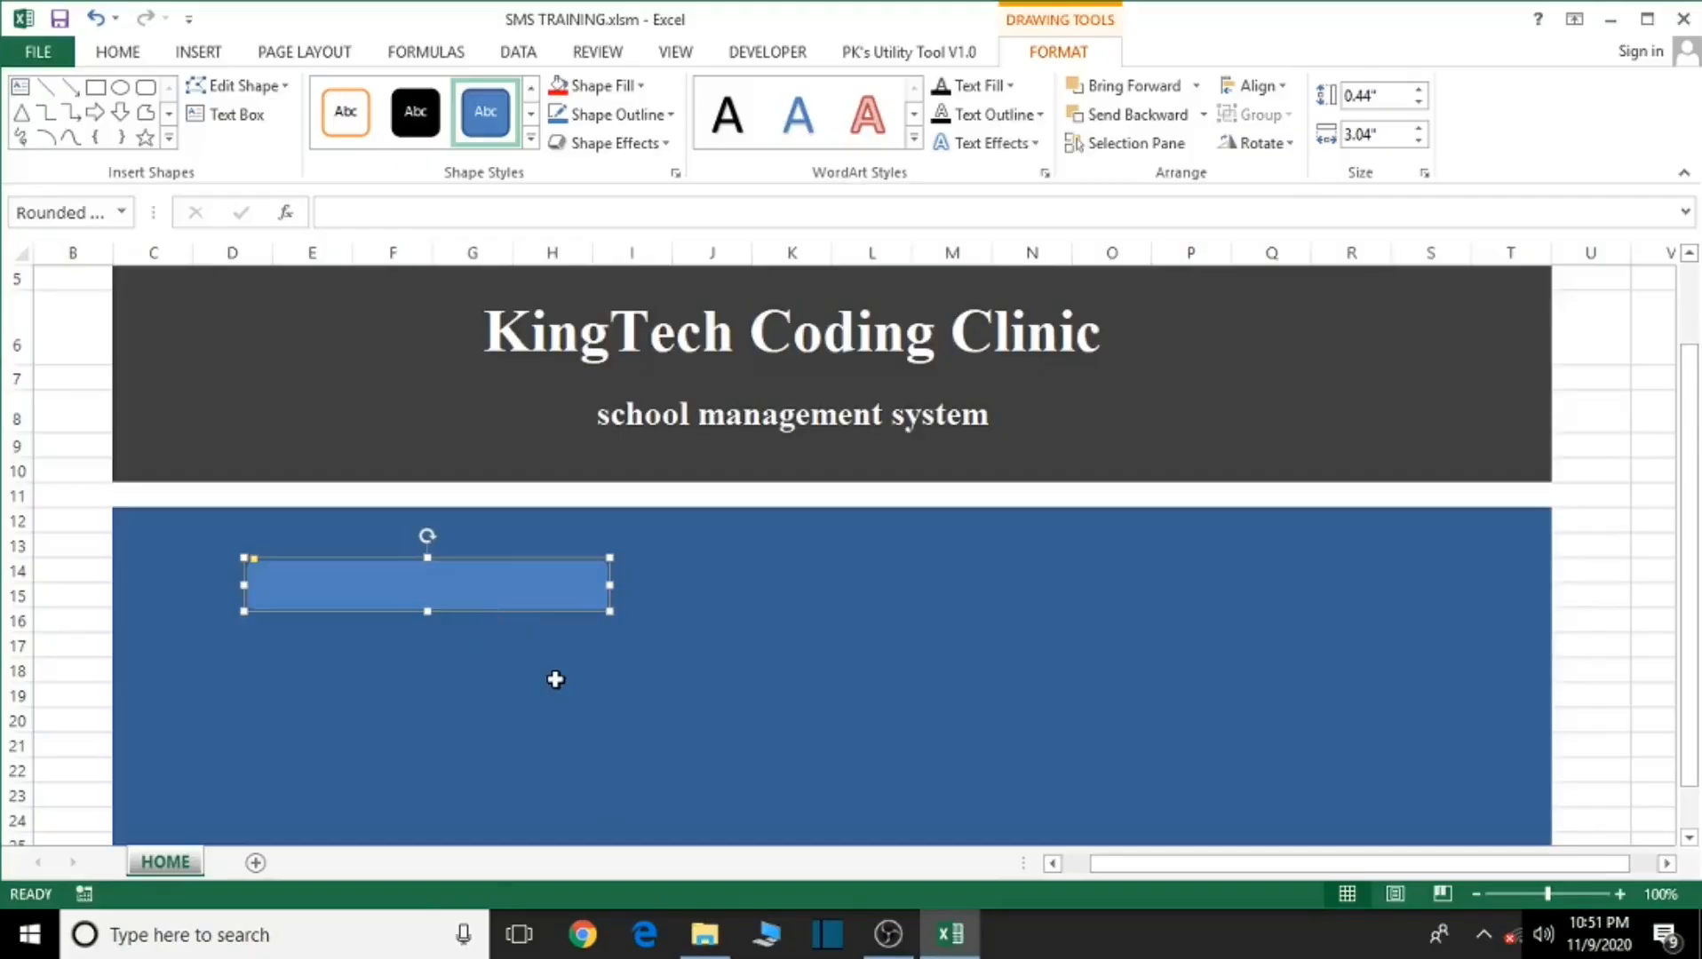
Step: Duplicate the rounded rectangle twice and place the copies beside the original as a three-button row
key("ctrl+d")
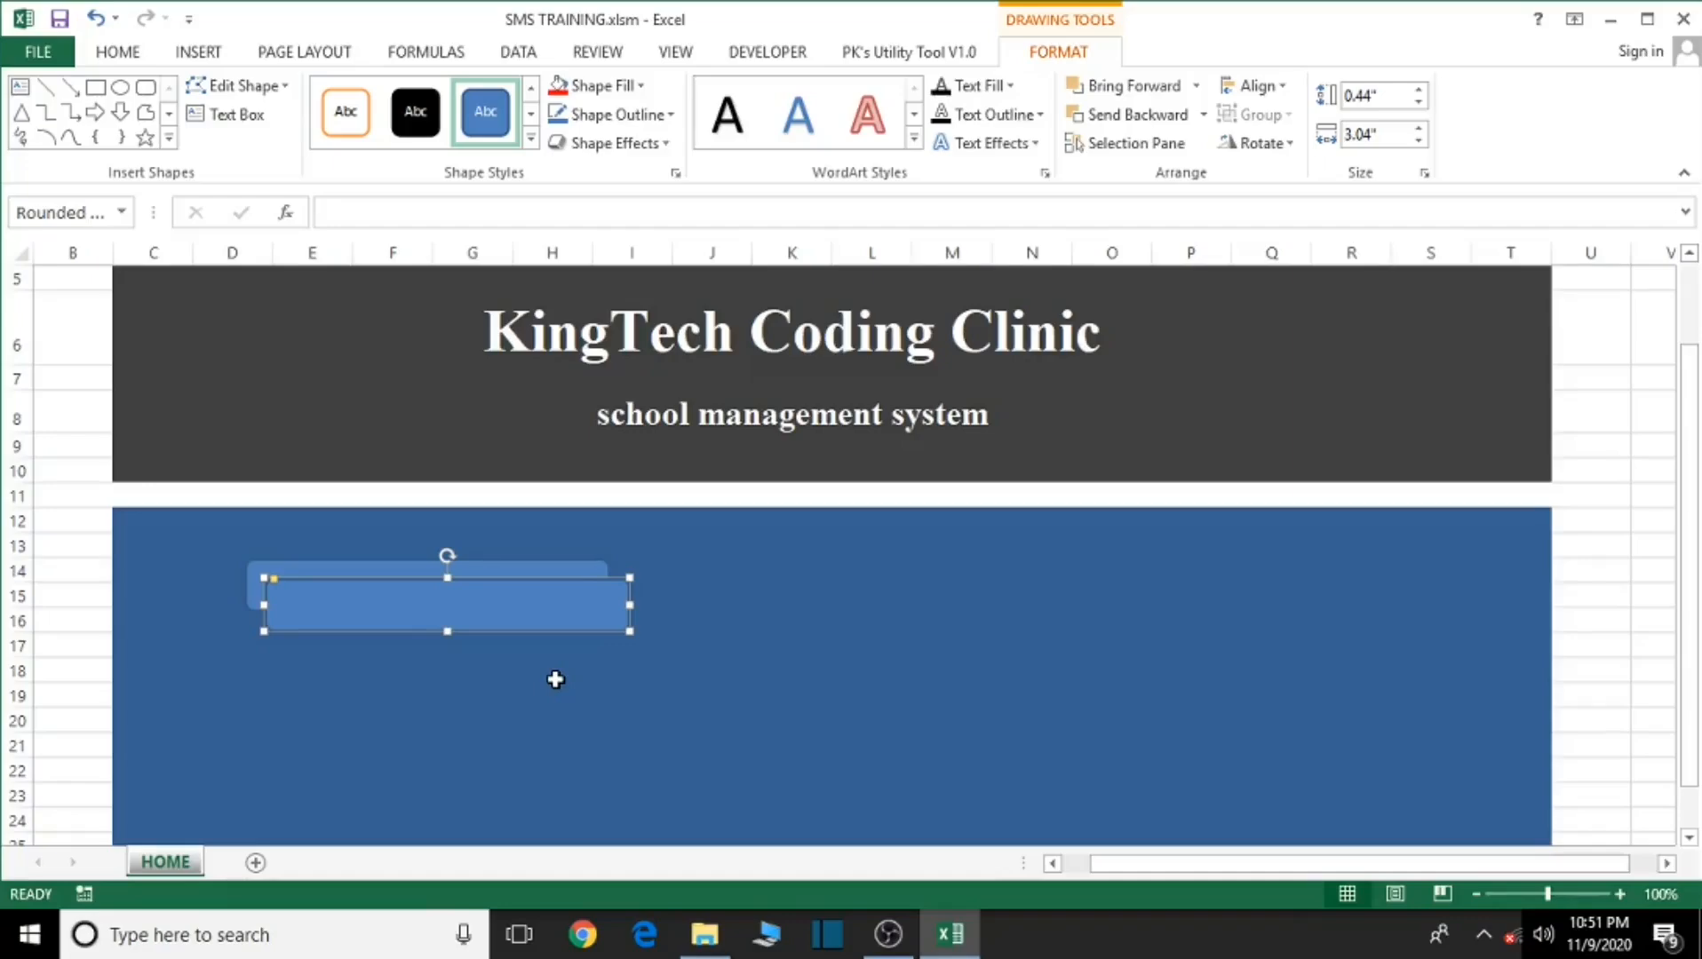
key("ctrl+d")
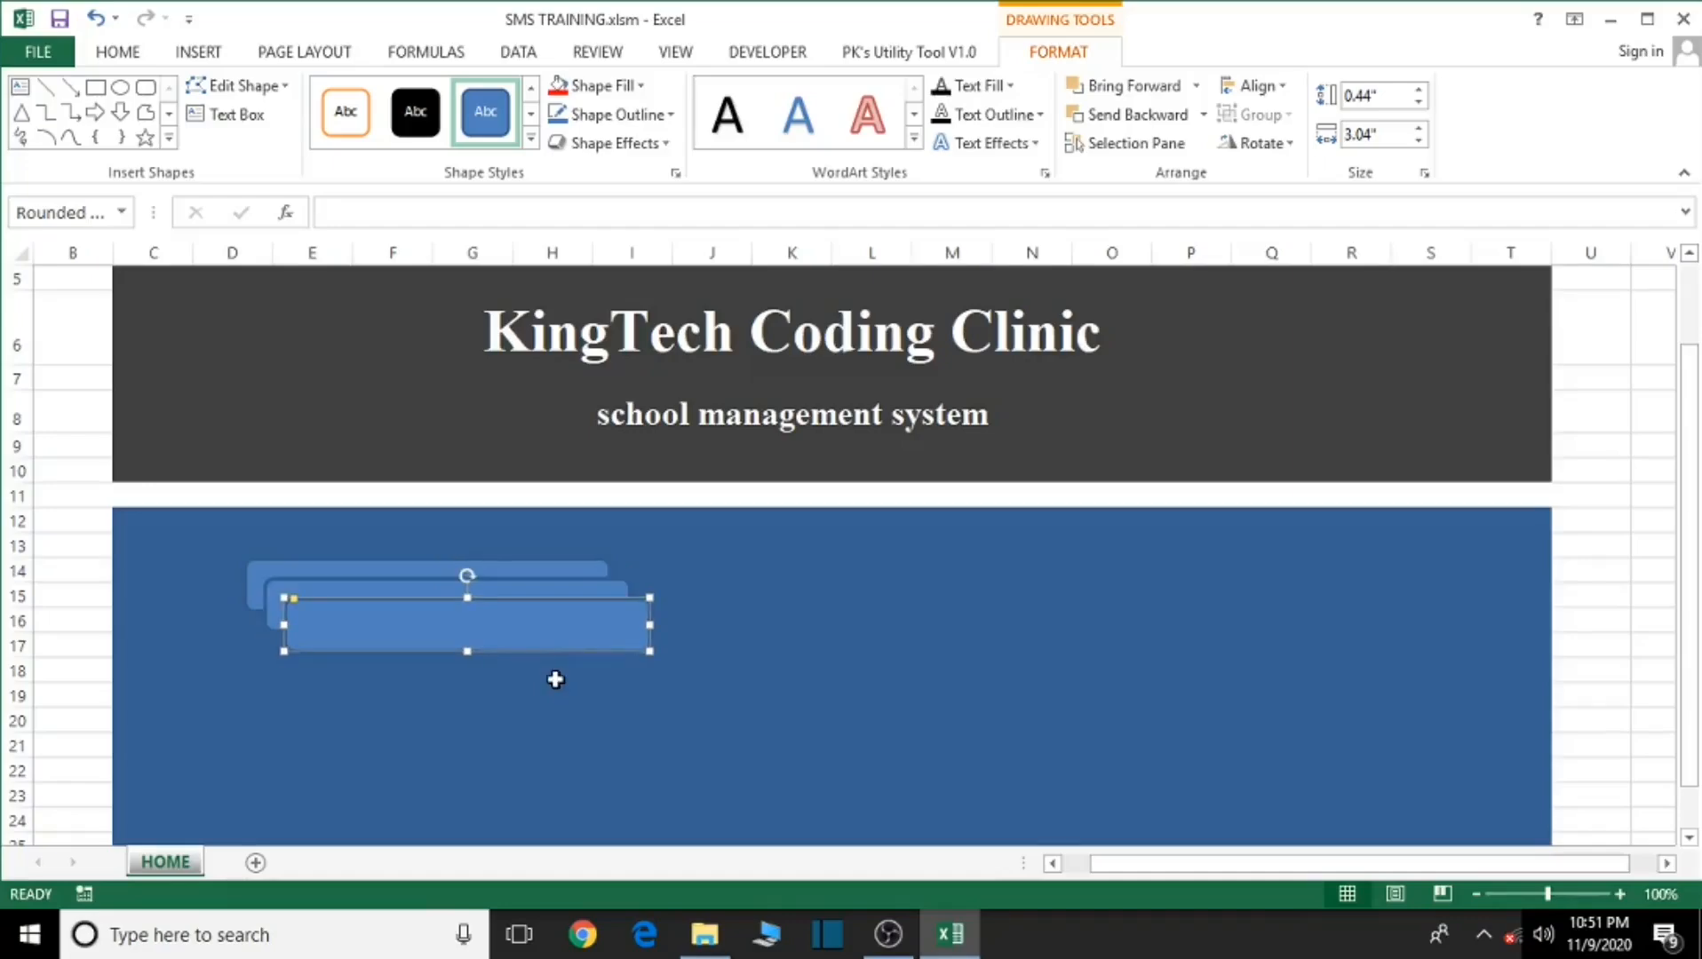
left_click_drag(486, 628, 843, 592)
left_click_drag(565, 627, 1387, 592)
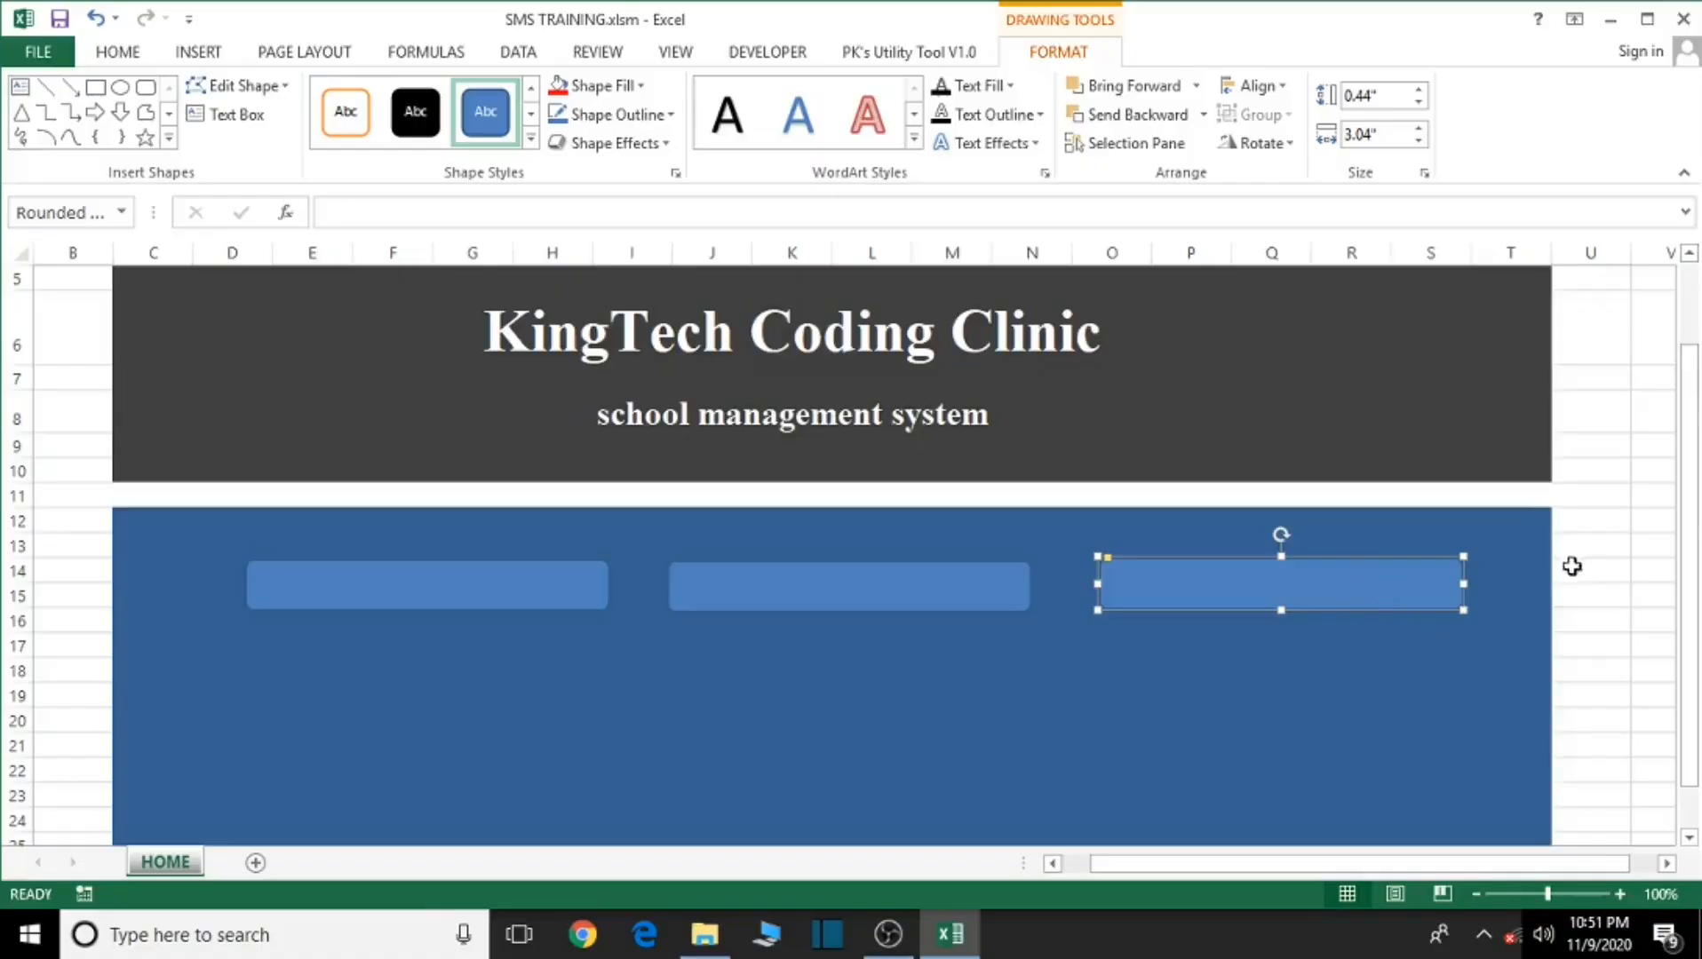
Step: Nudge the three rounded rectangles so they line up with even spacing across the blue block
left_click_drag(333, 600, 312, 598)
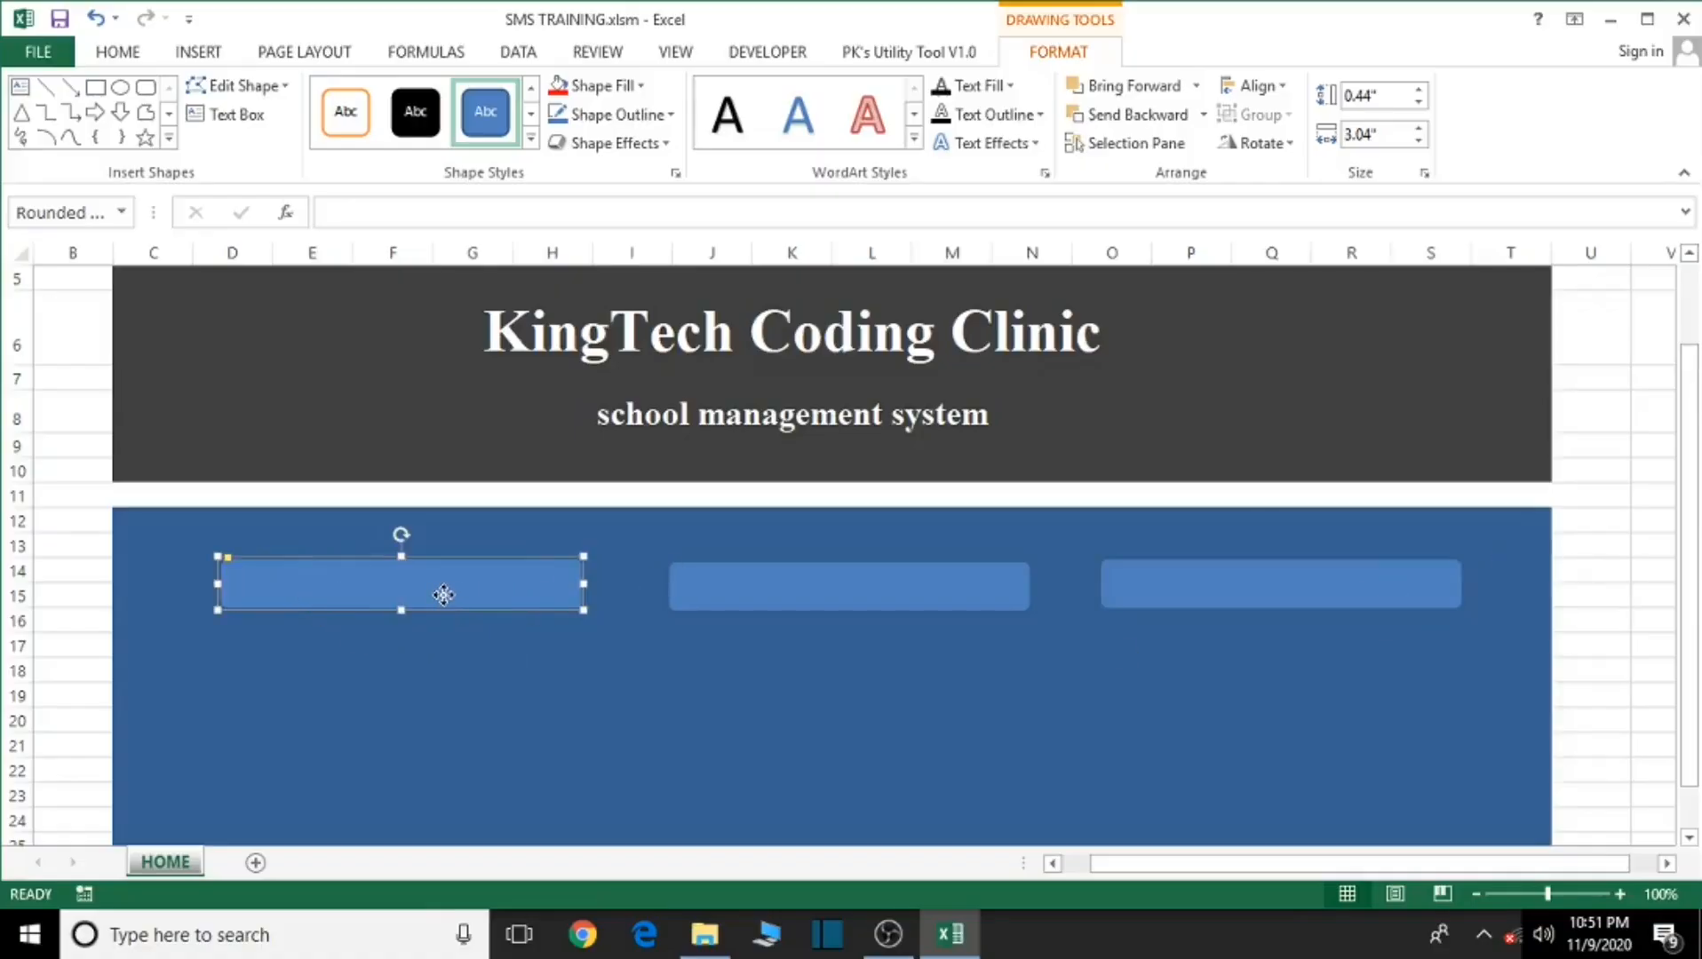
left_click_drag(441, 596, 440, 600)
left_click_drag(768, 584, 756, 584)
left_click_drag(1149, 586, 1141, 592)
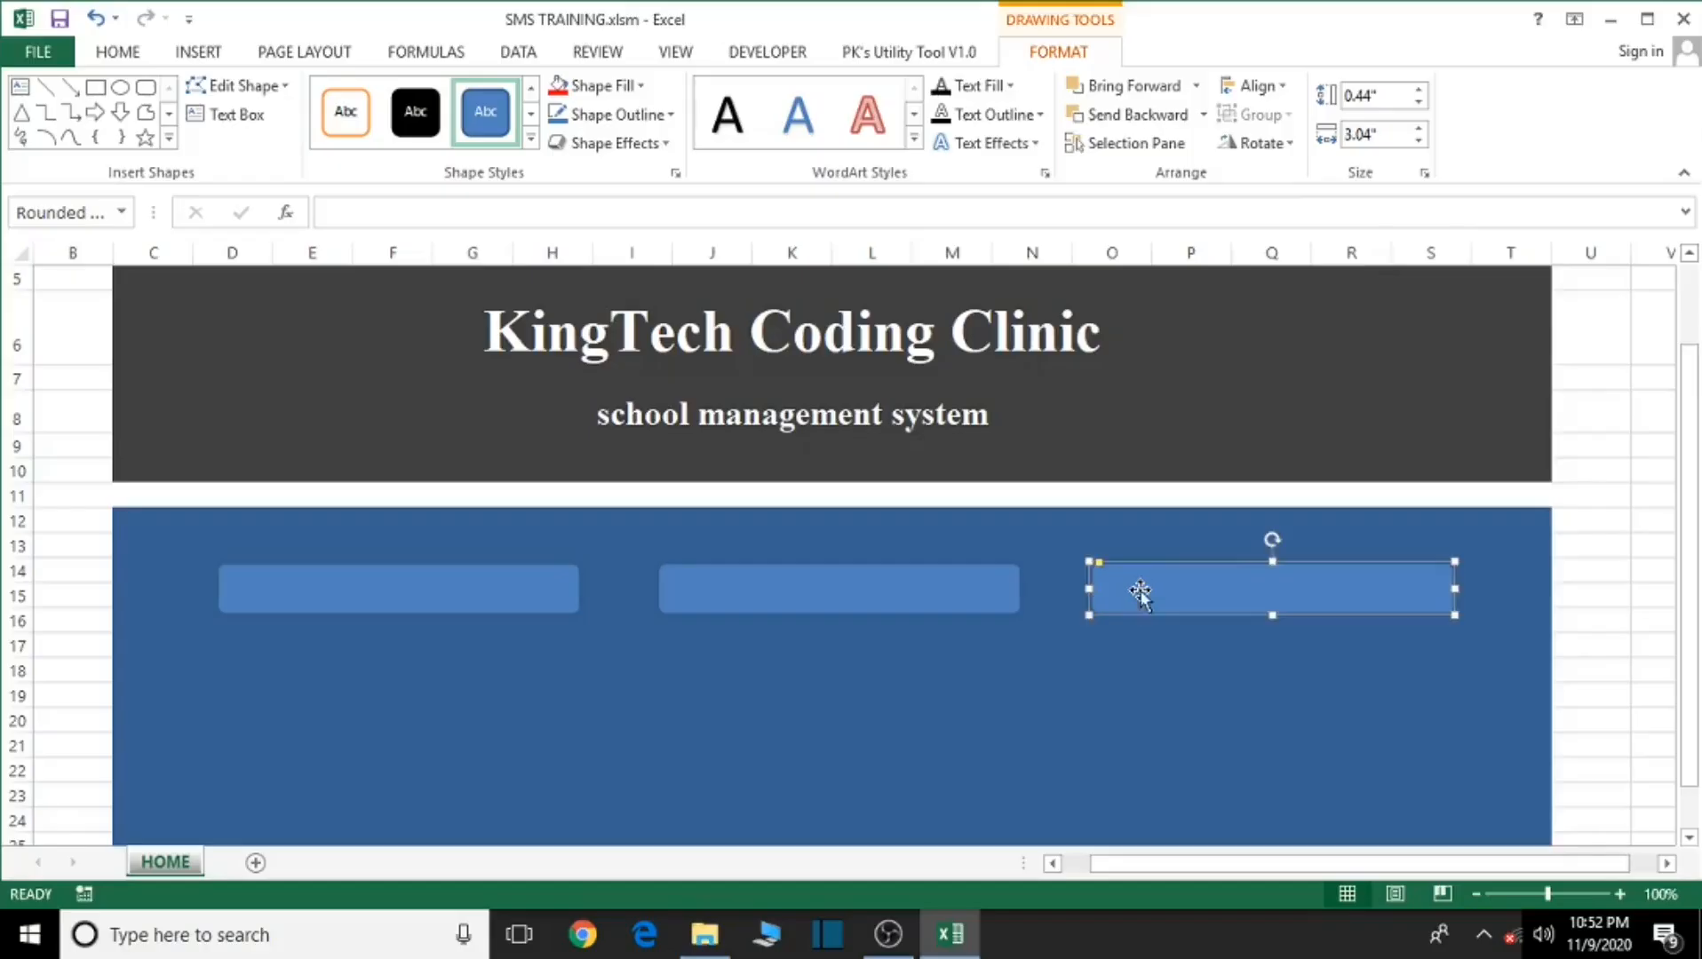
left_click(1113, 689)
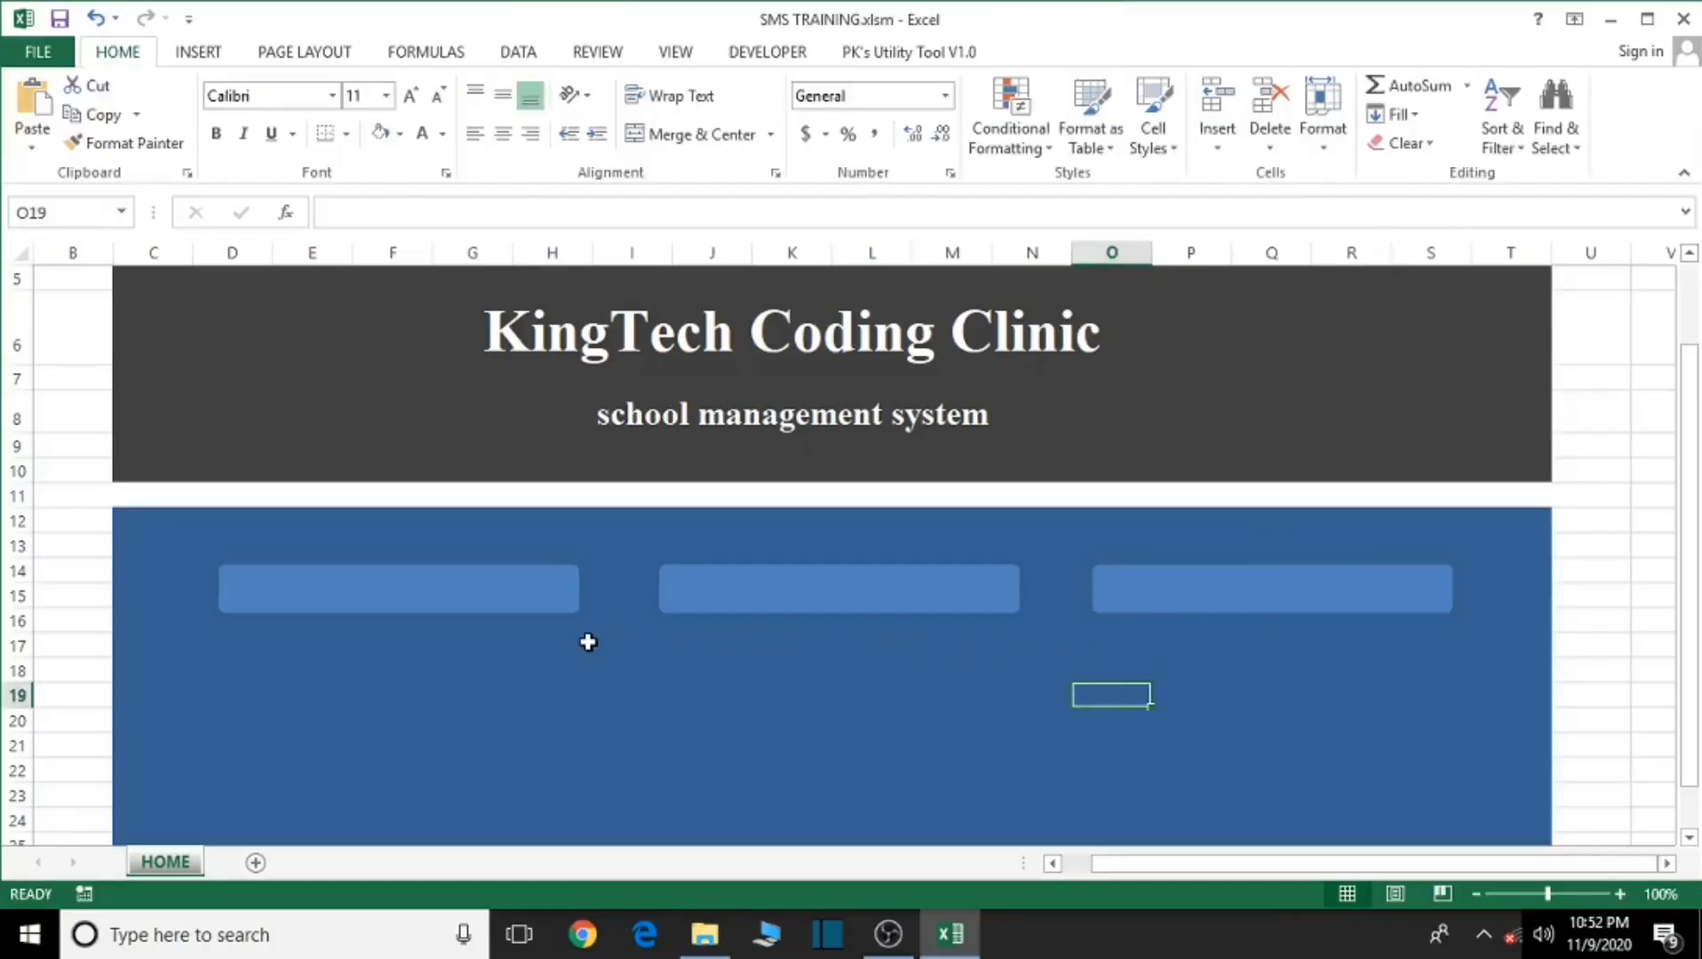
Step: Fill all three rounded rectangles with a darker shade of the dark blue theme color
left_click(486, 598)
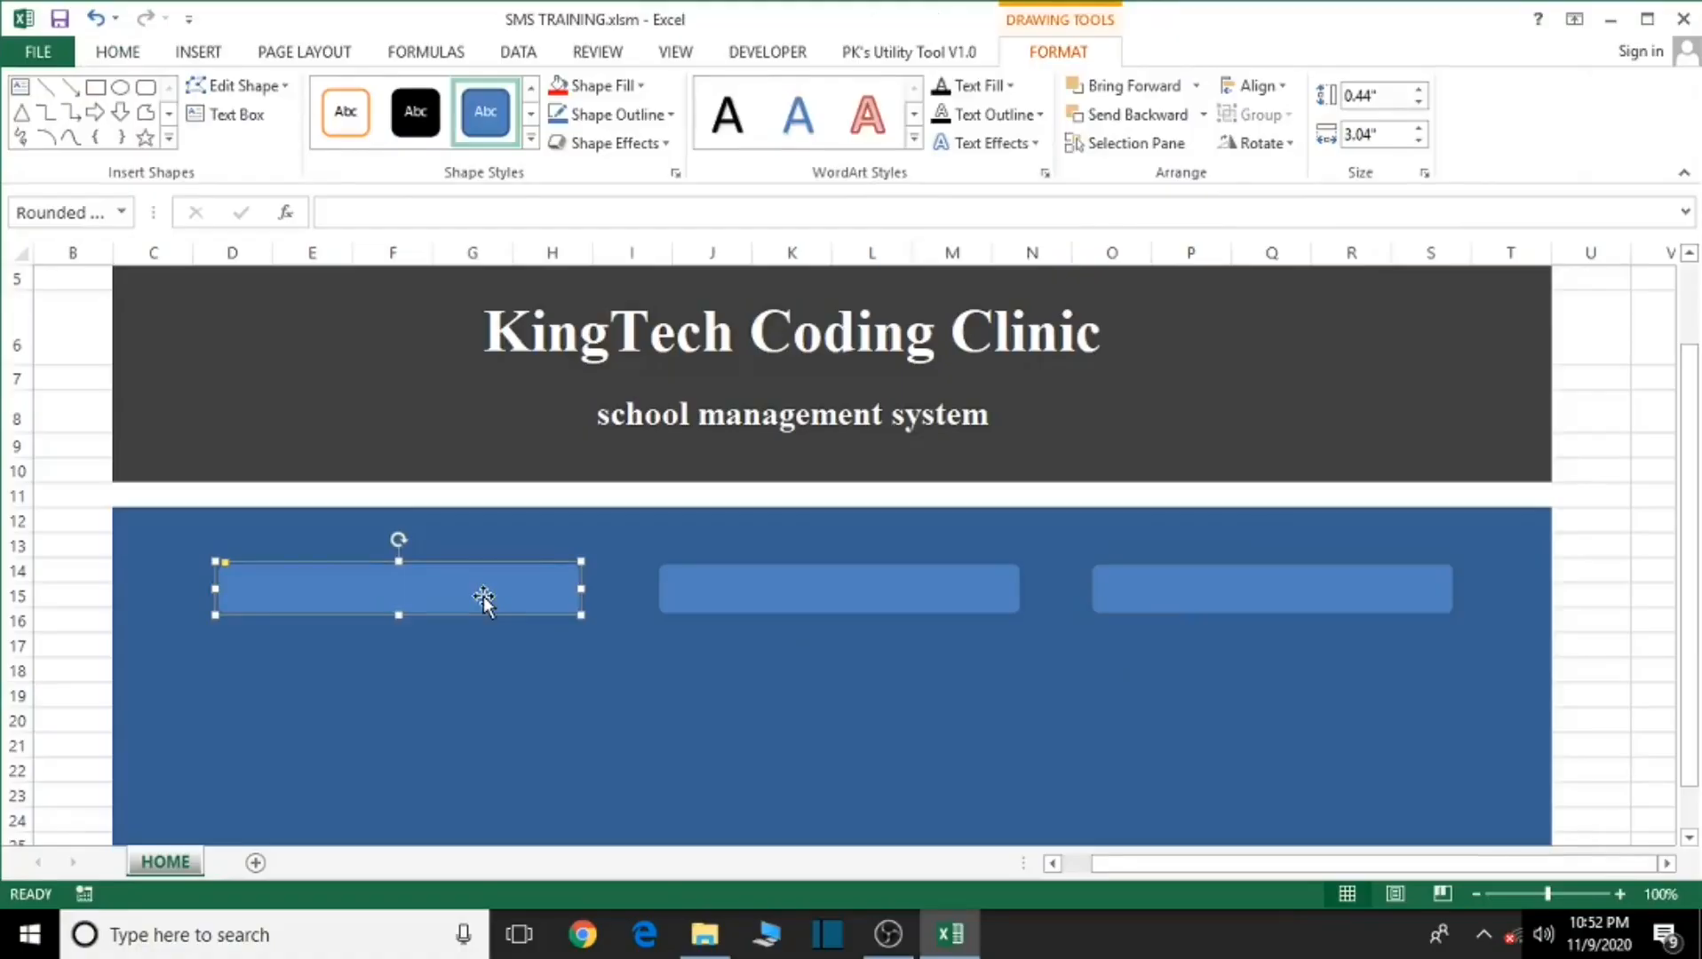
left_click(739, 592, "ctrl")
left_click(1139, 588, "ctrl")
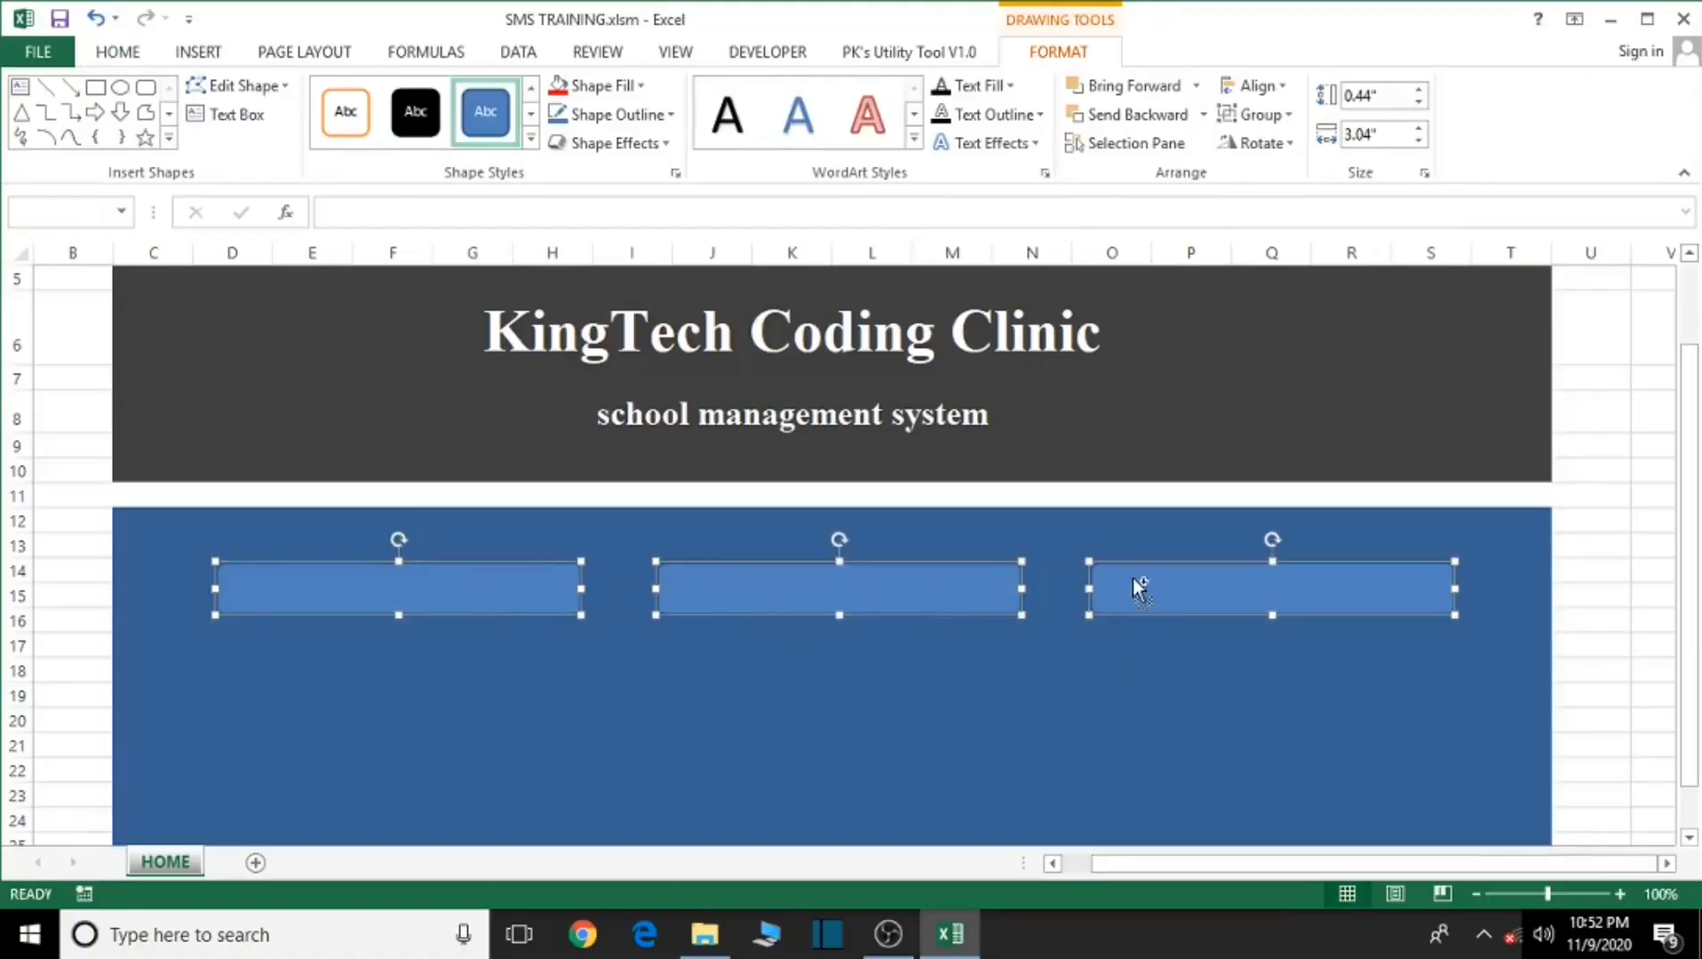
left_click(641, 88)
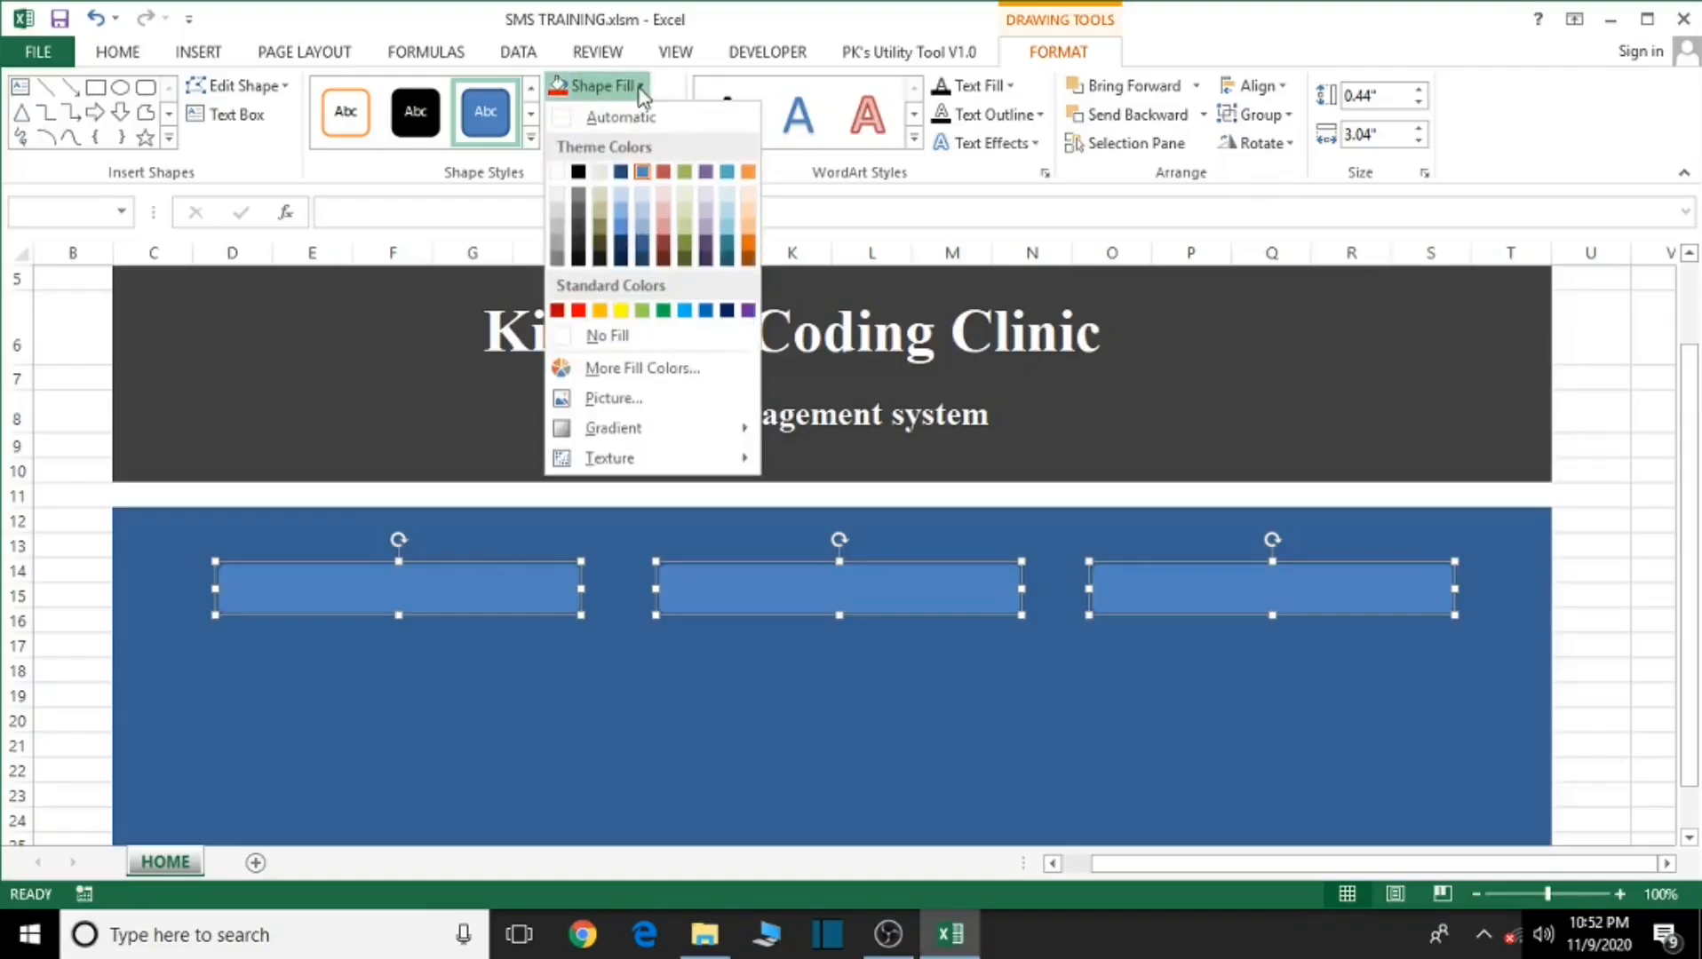
left_click(623, 246)
left_click(793, 737)
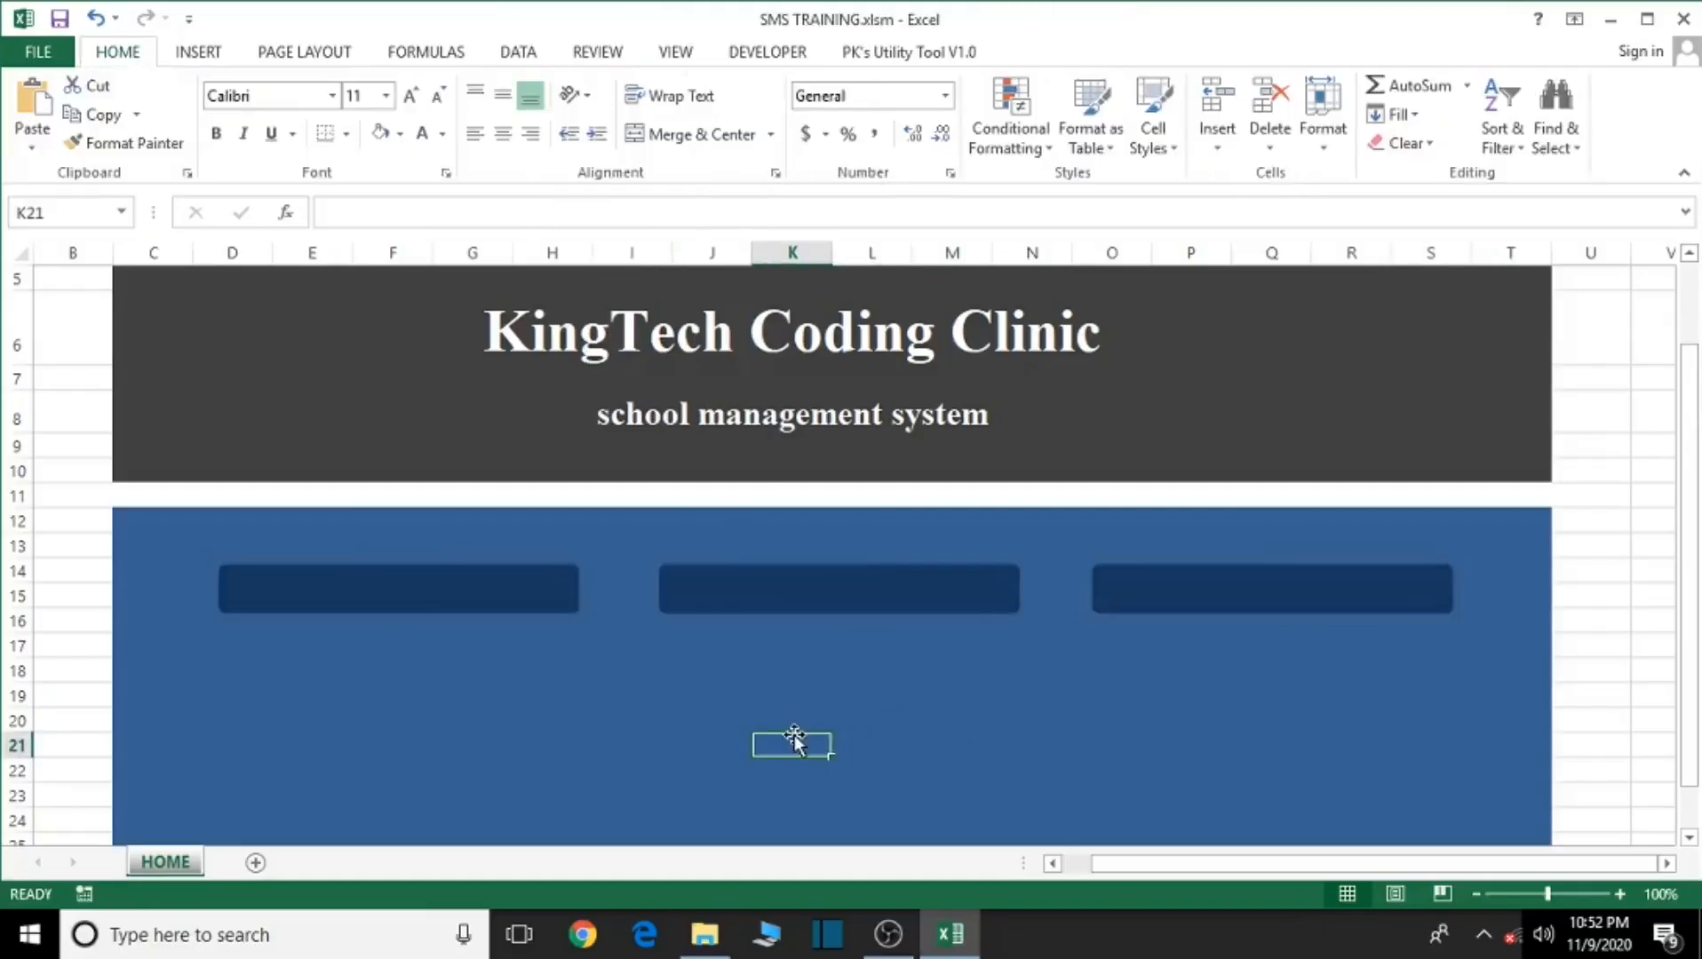
Step: Duplicate the first dark blue rectangle three times and arrange the copies as a second row beneath the first, around rows 18 to 20
left_click(384, 602)
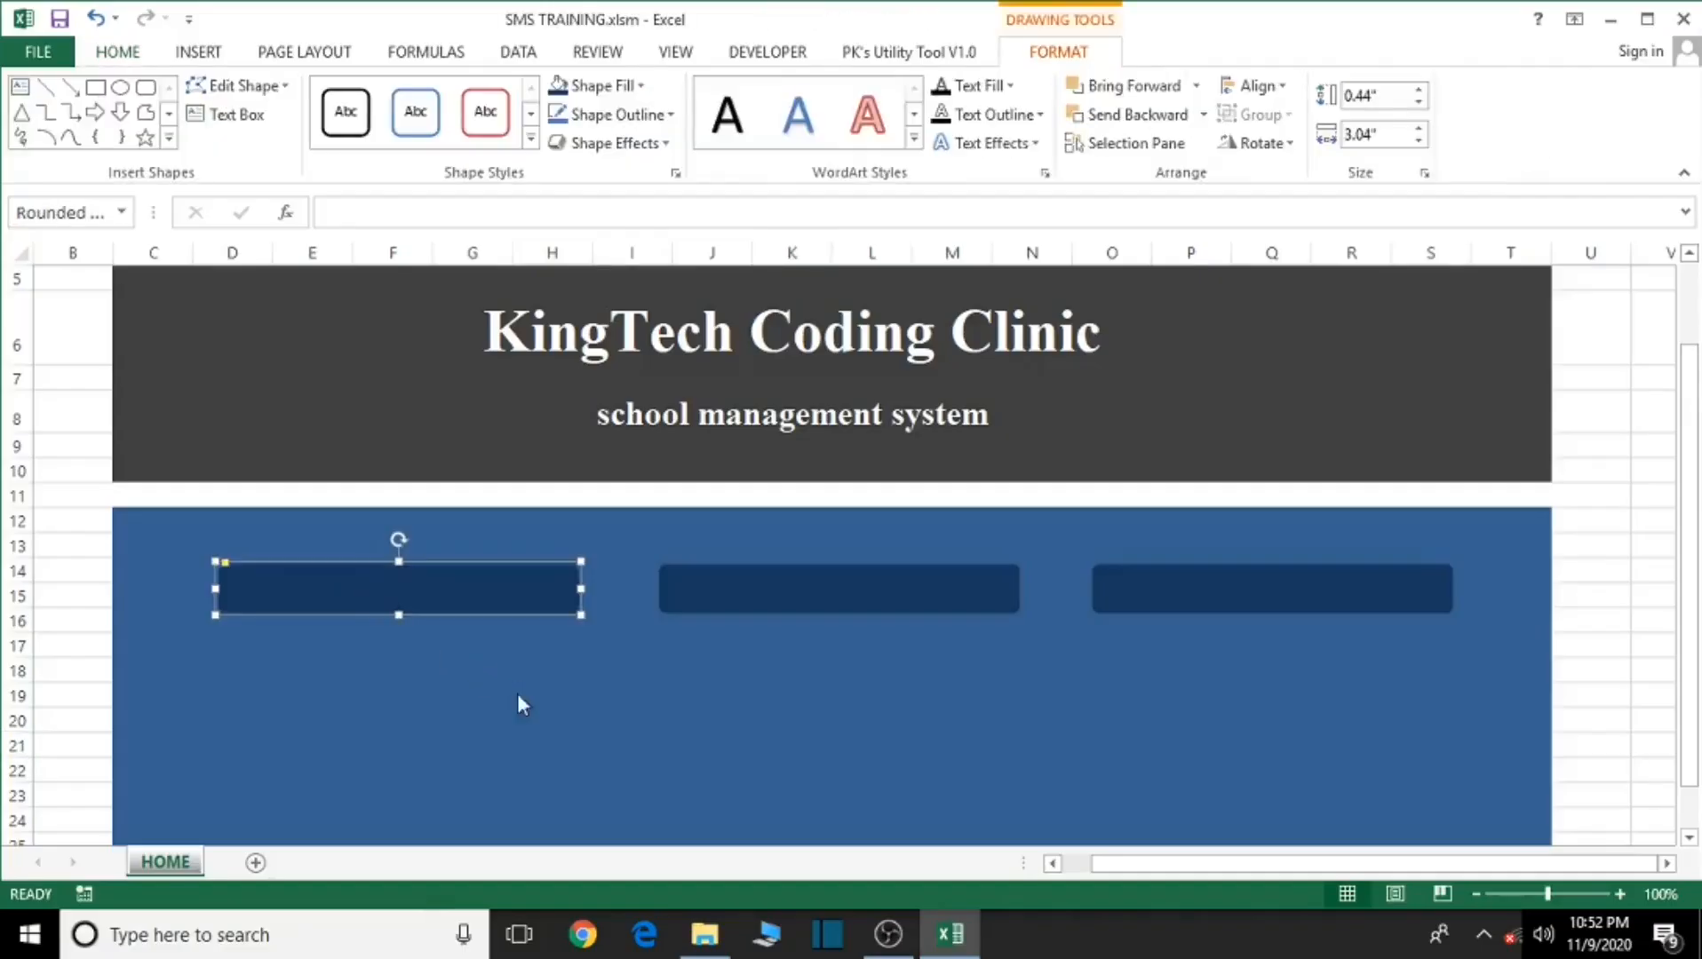
key("ctrl+d")
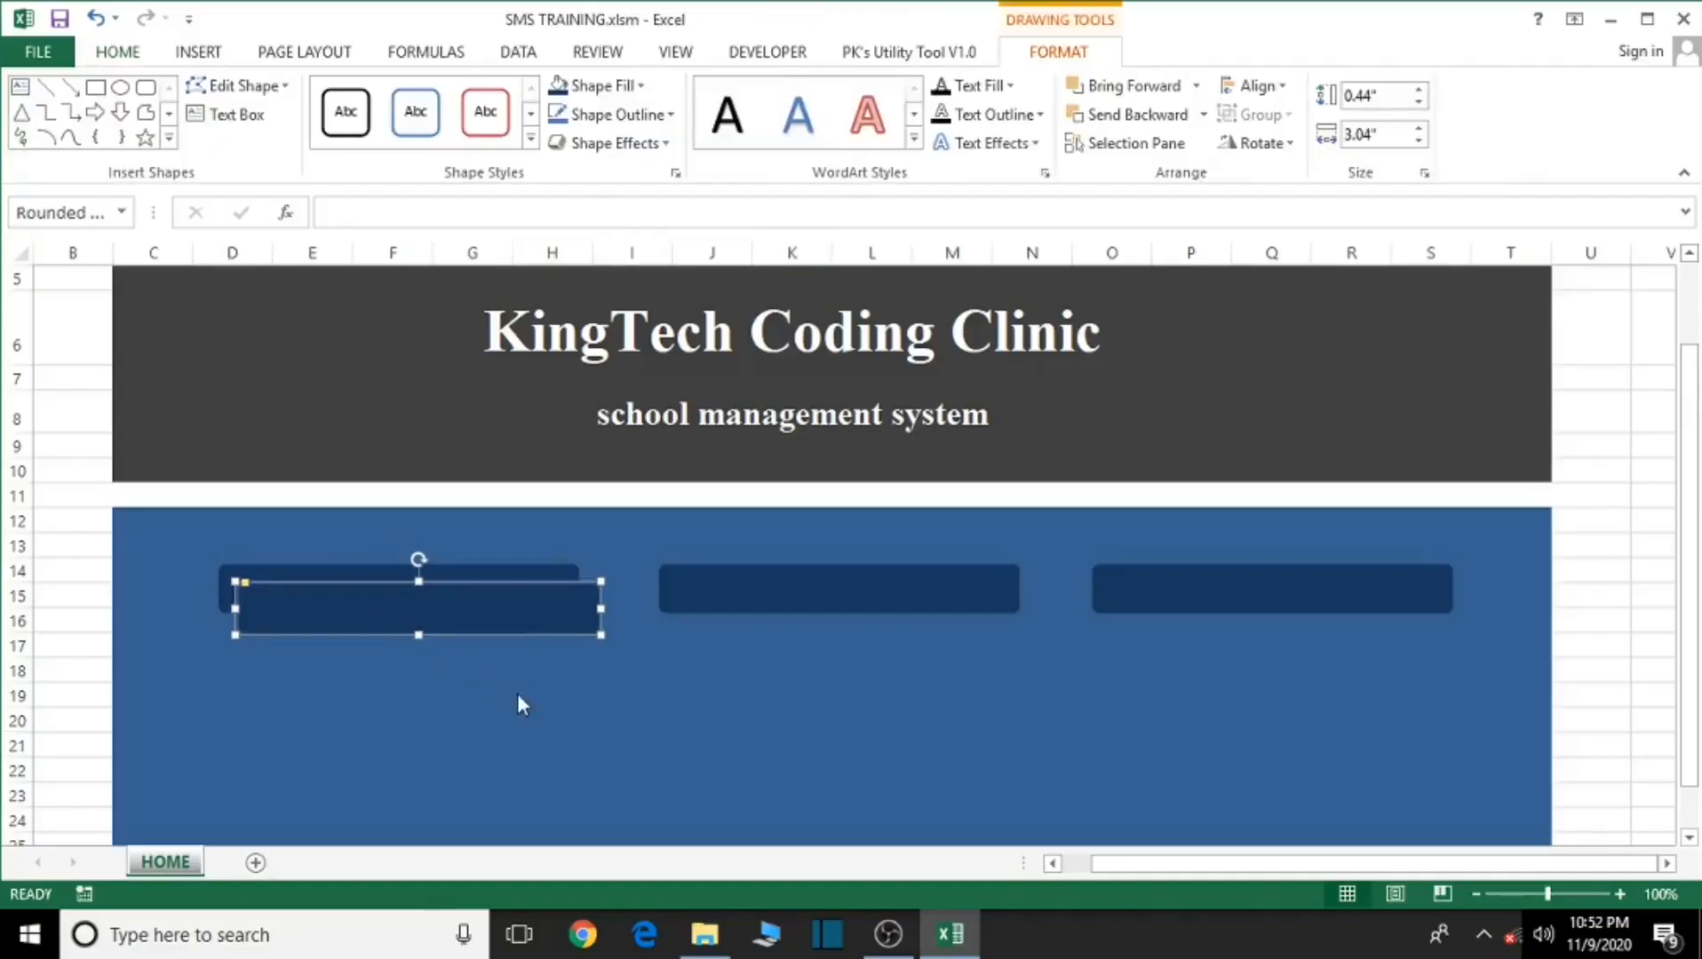
key("ctrl+d")
key("ctrl+d")
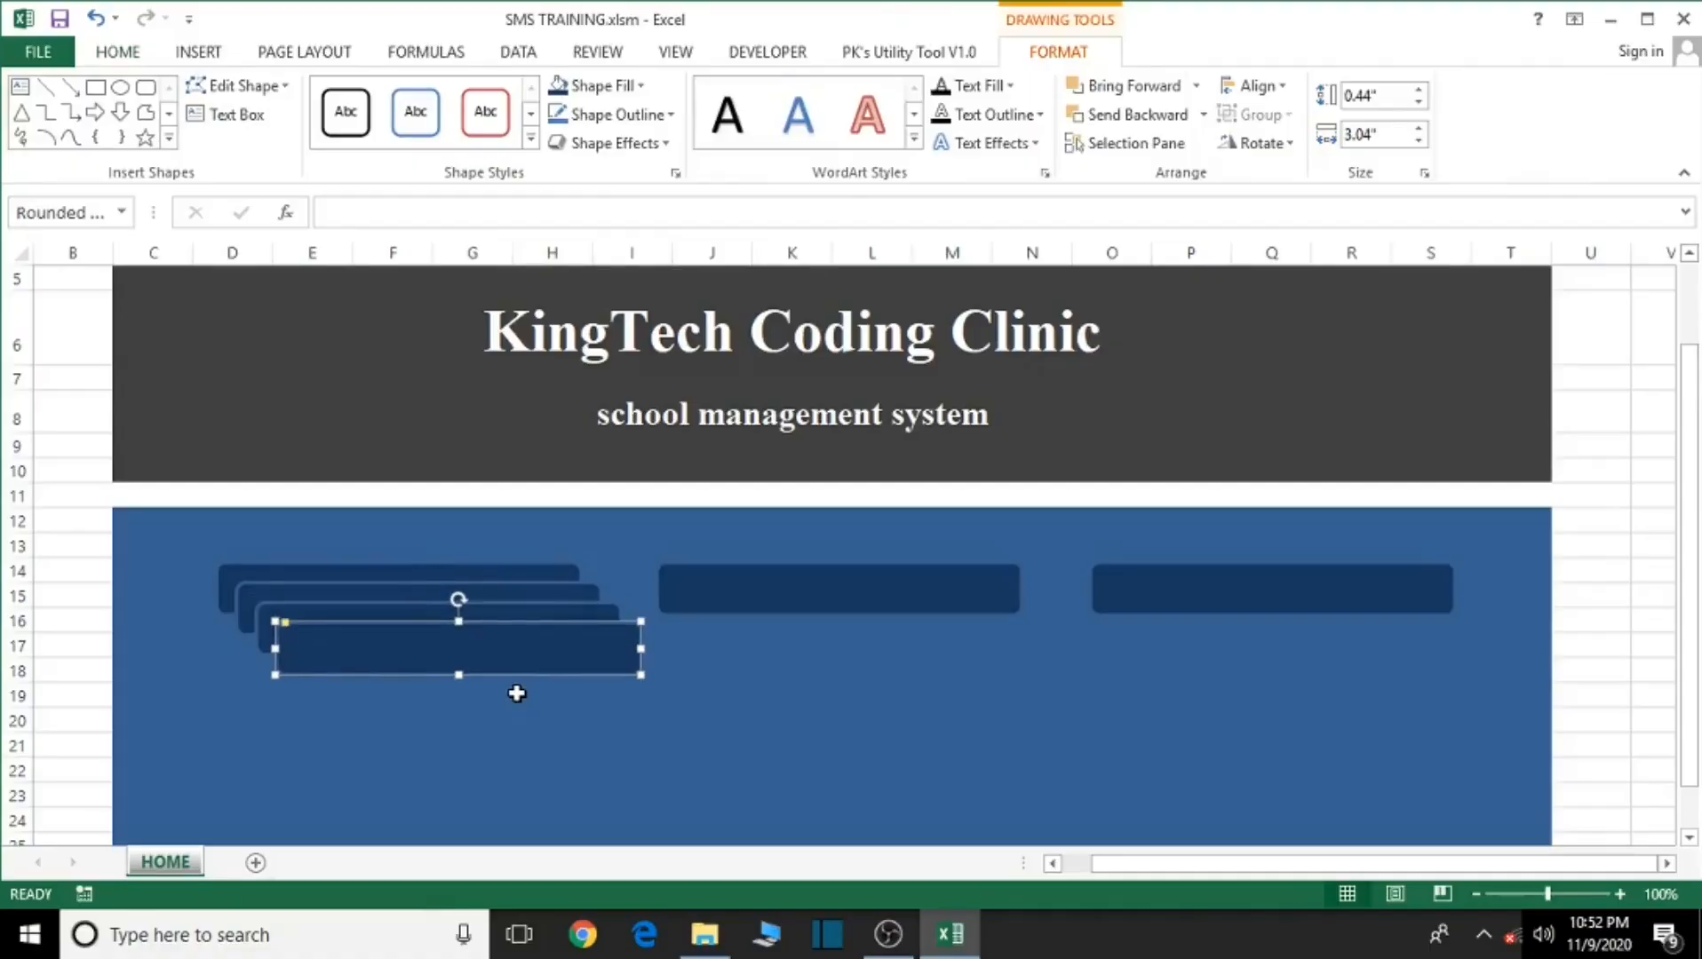
left_click_drag(470, 661, 420, 706)
left_click_drag(459, 629, 1281, 685)
left_click_drag(1280, 689, 1276, 690)
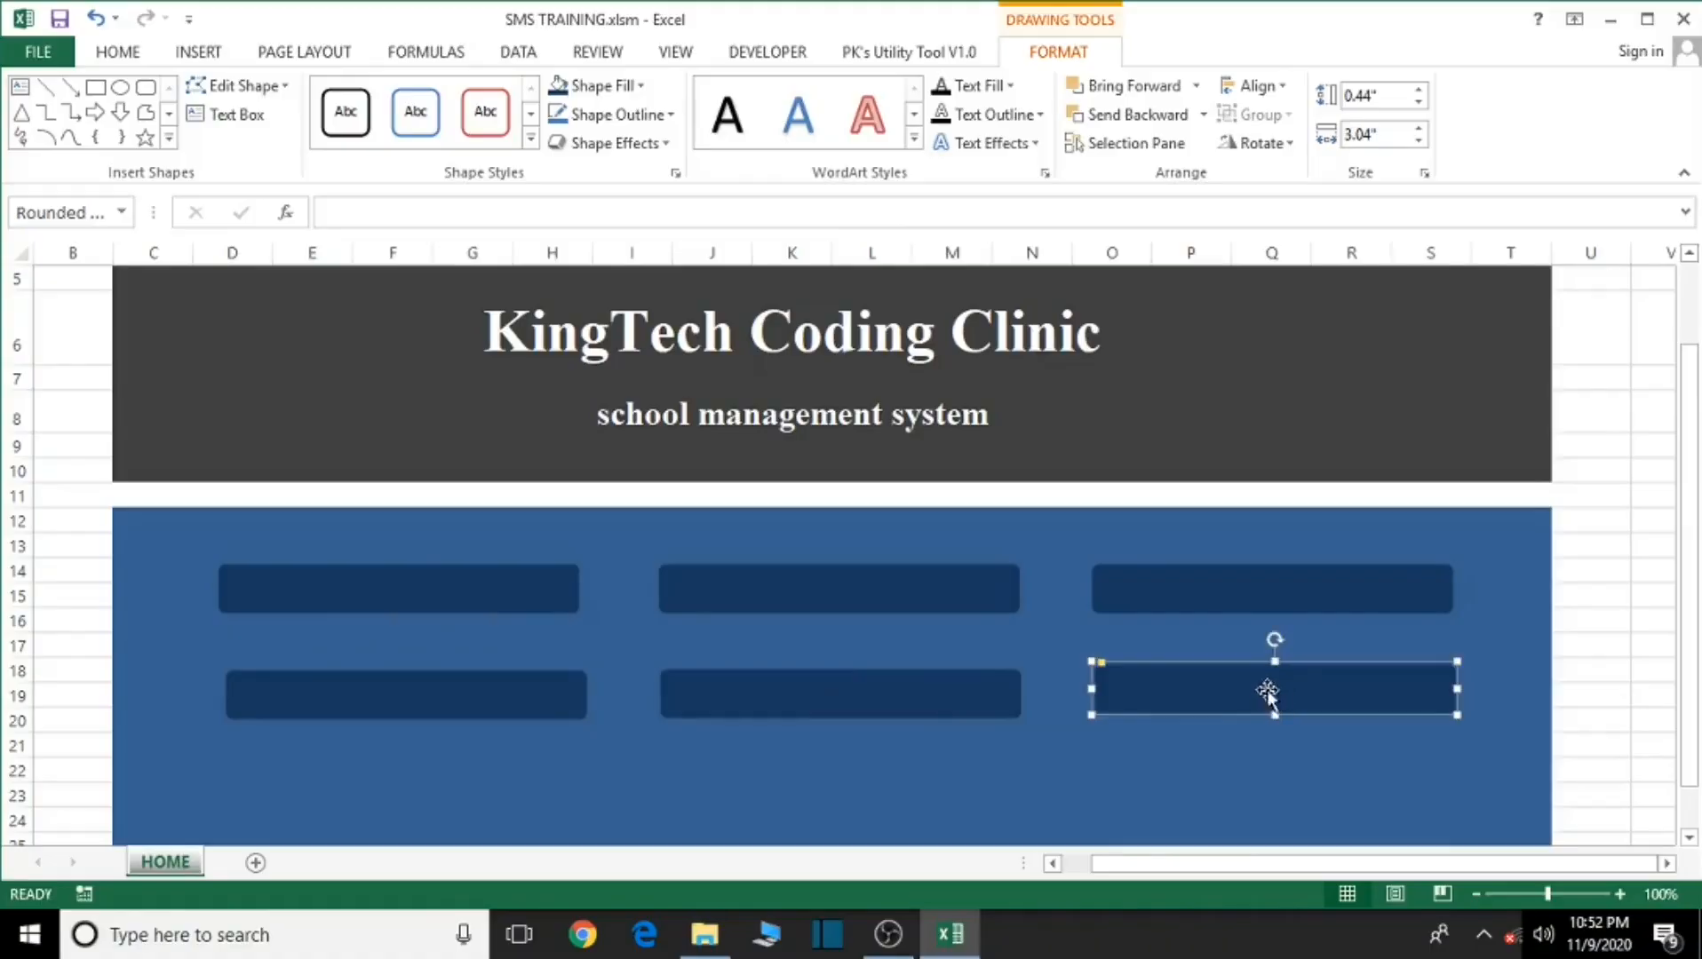
left_click(488, 711)
left_click_drag(487, 712, 479, 711)
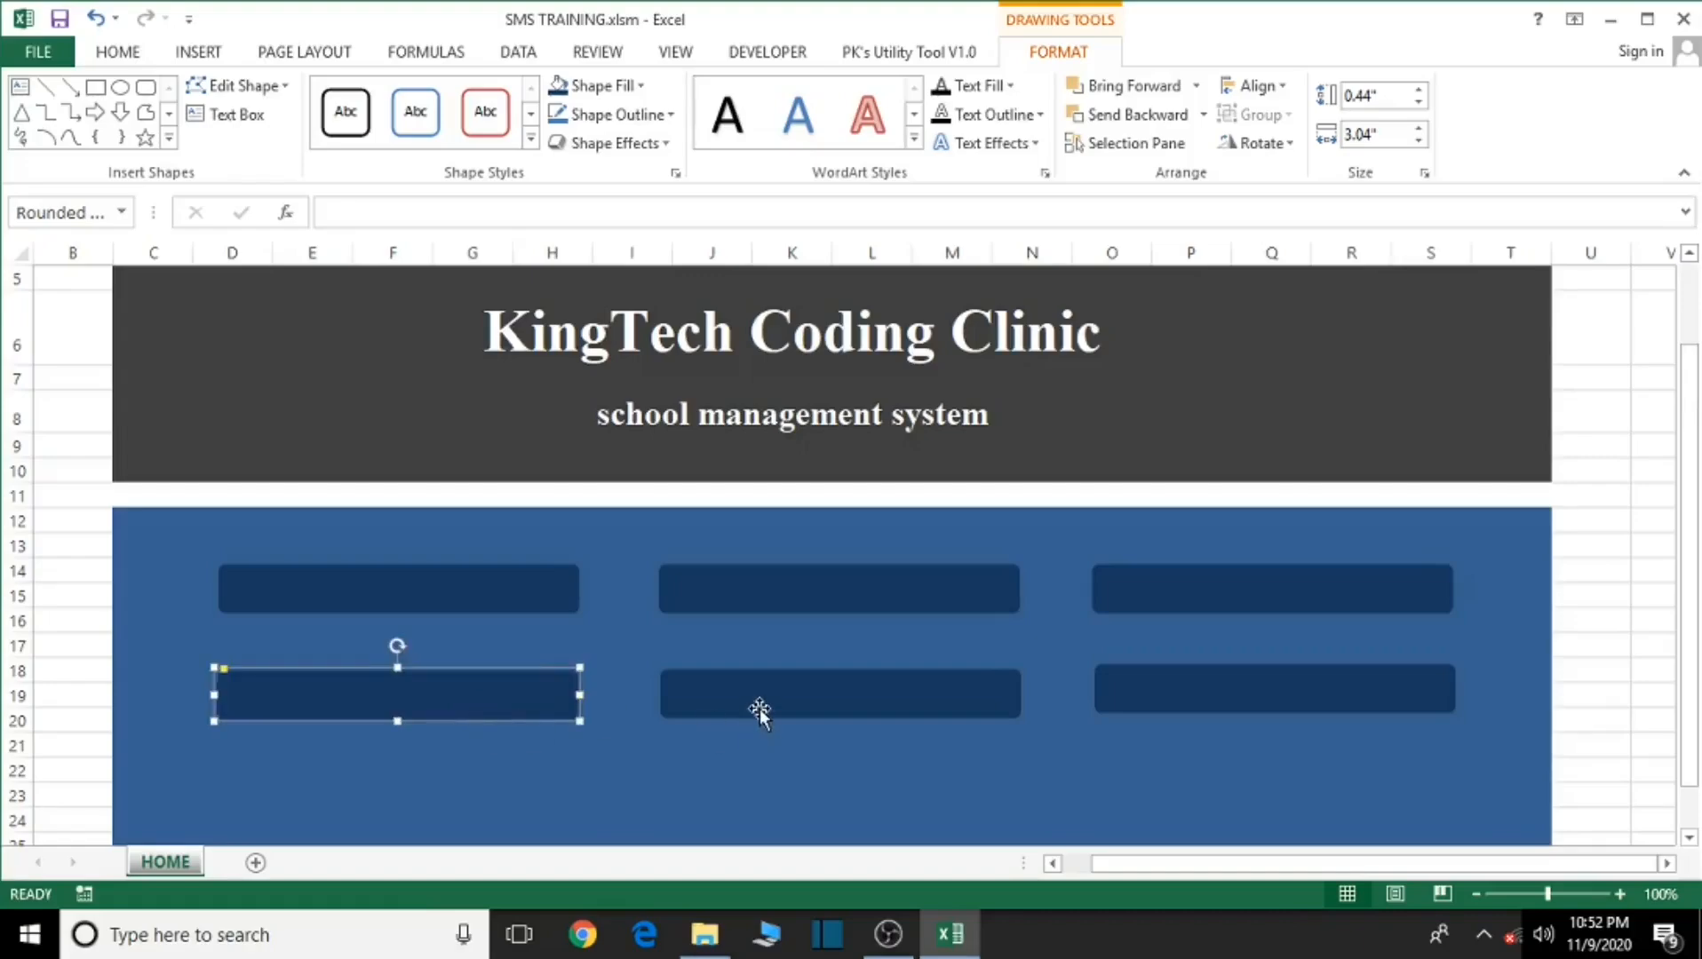
left_click(662, 768)
Step: Duplicate the middle rectangle of the second row and place the copy centered beneath it, around rows 23 and 24
scroll(973, 790, "down", 1)
scroll(858, 730, "up", 1)
left_click(839, 718)
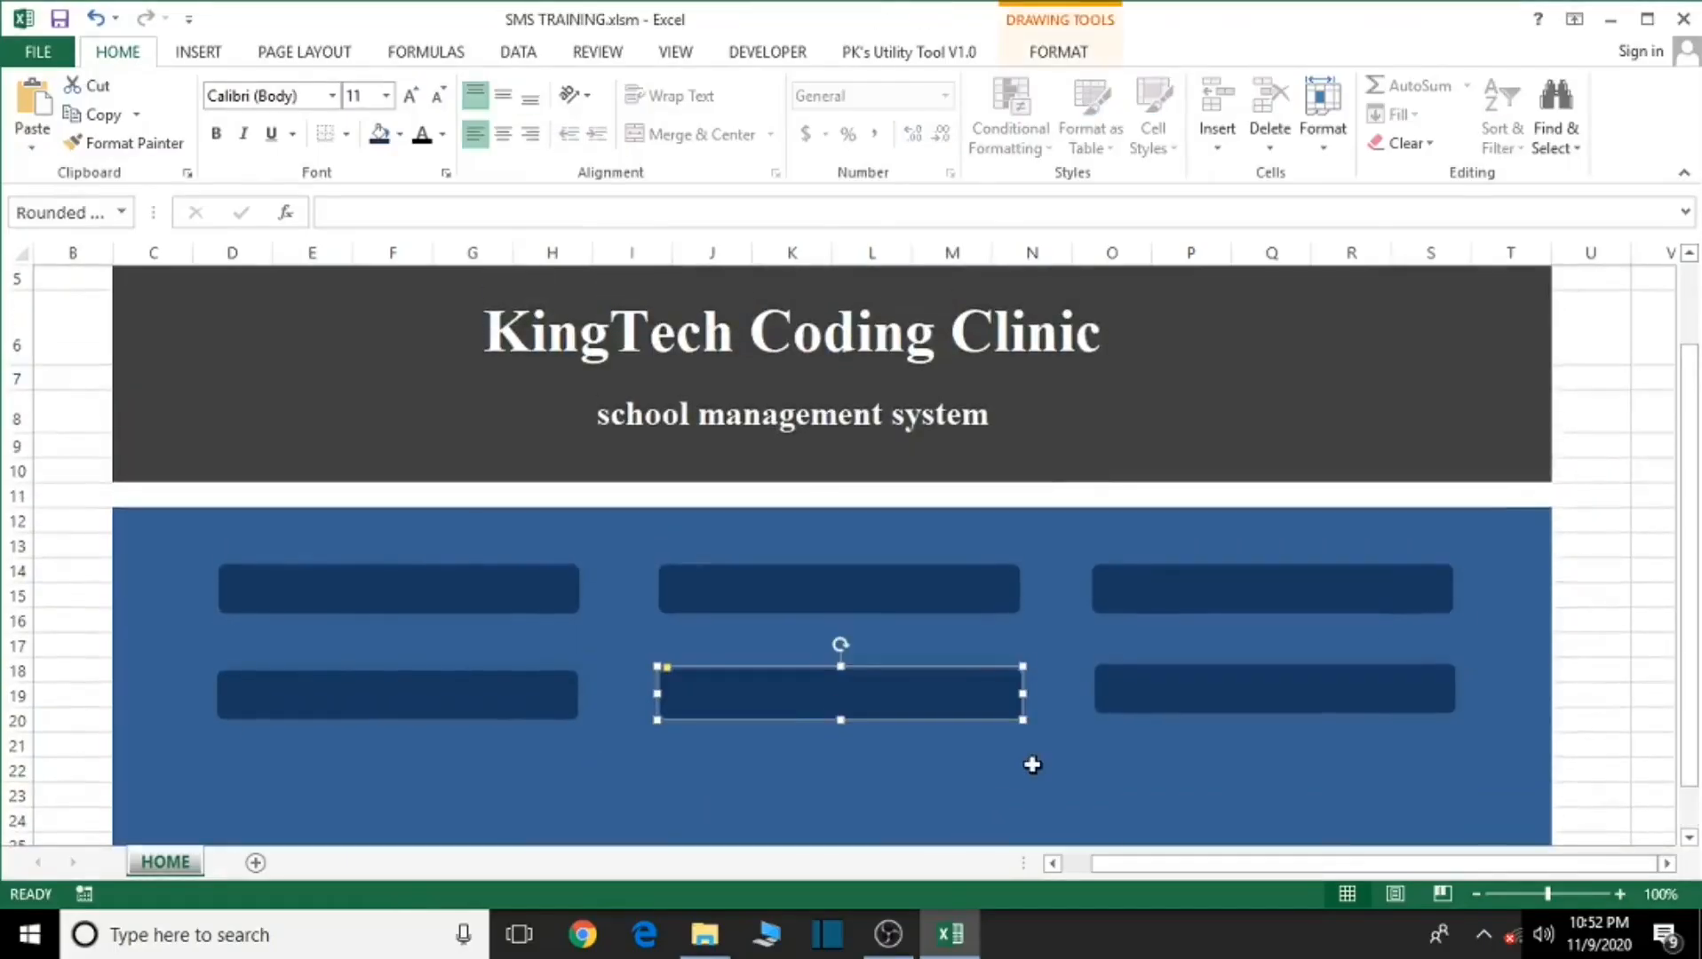
key("ctrl+d")
scroll(1032, 765, "down", 1)
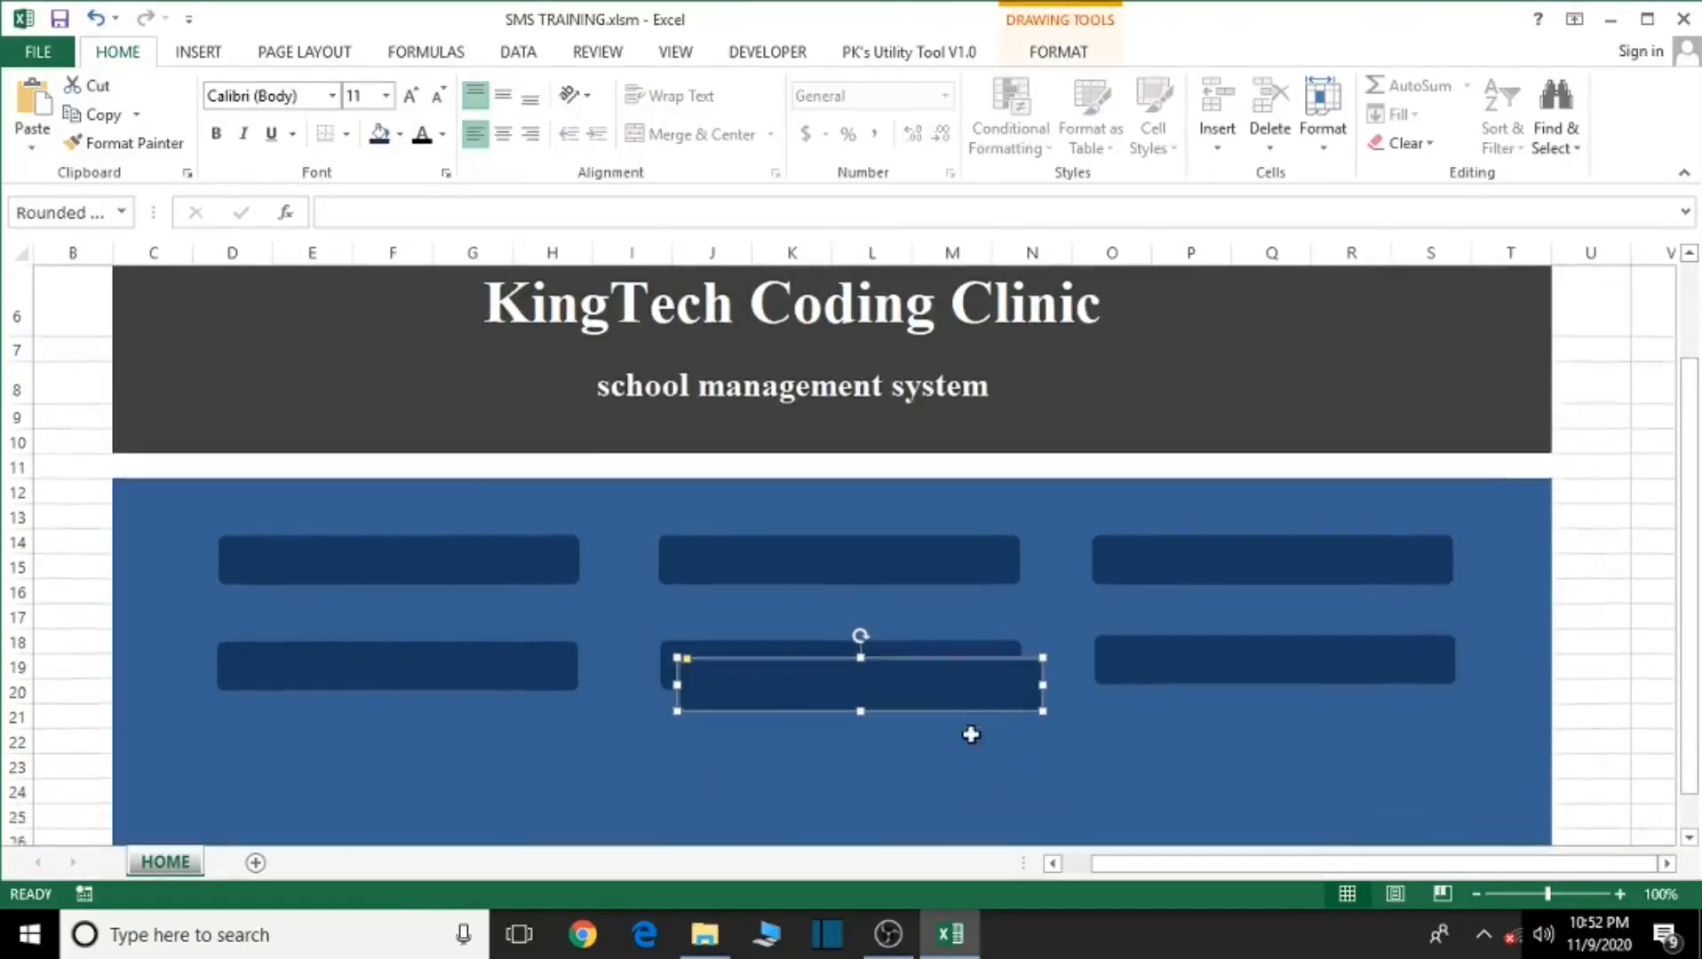
left_click_drag(858, 596, 843, 681)
left_click(1140, 739)
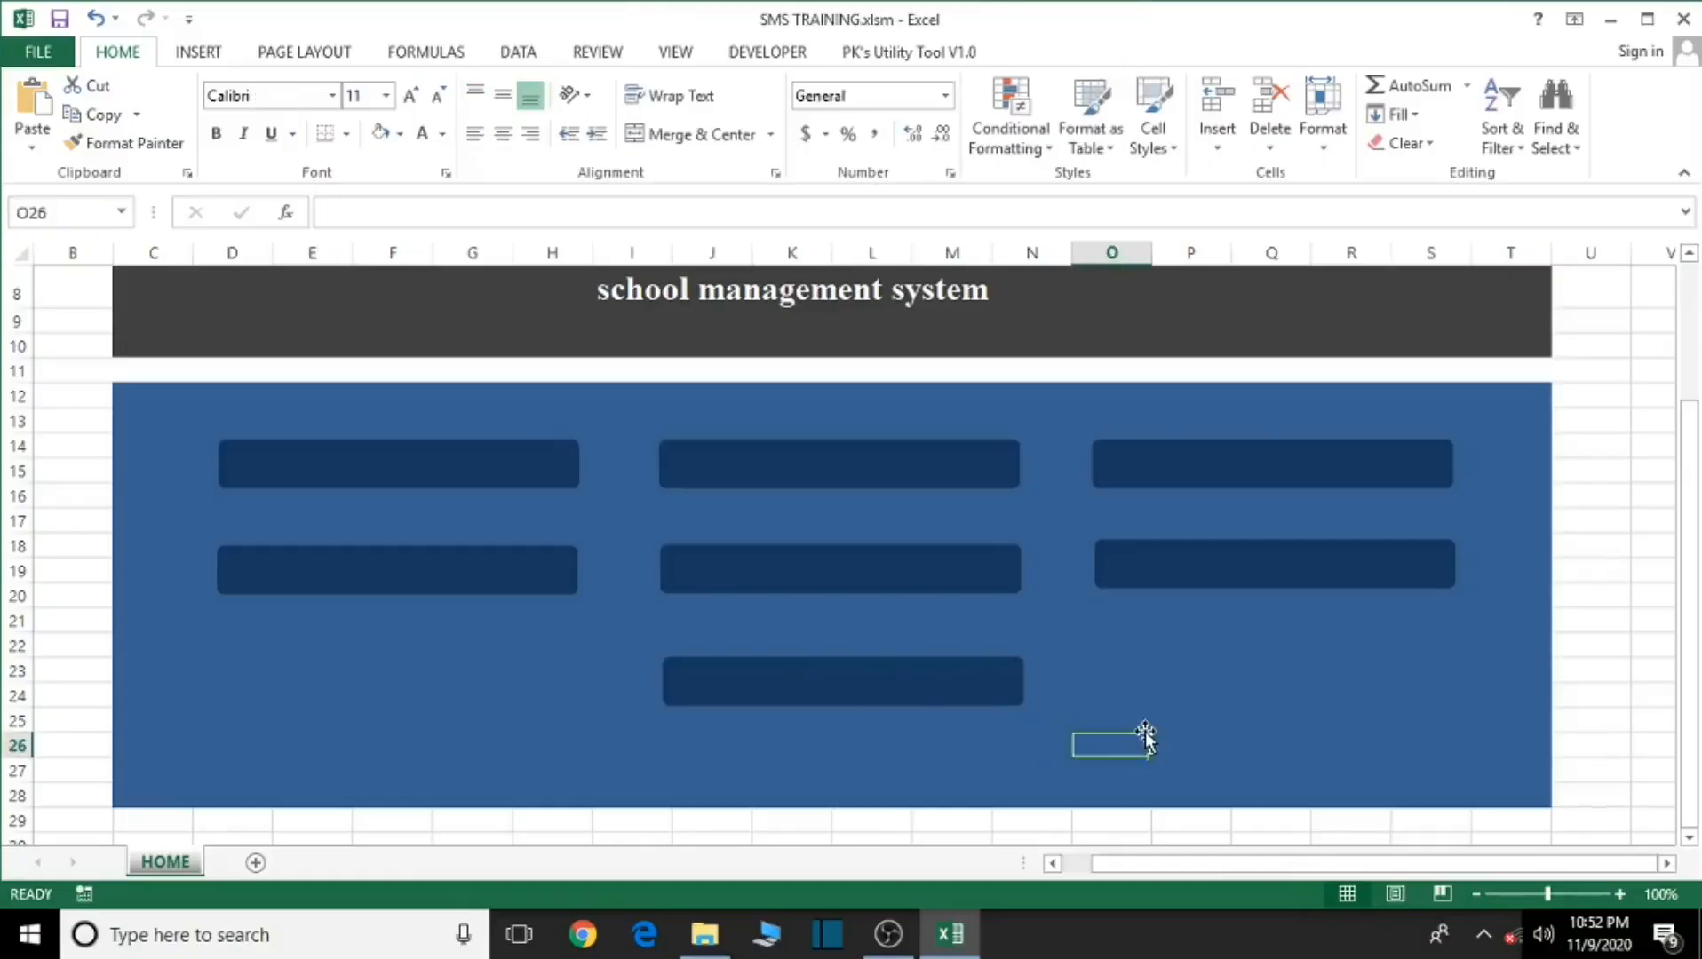
Step: Add the text "ADD/CHECK STUDENT DETAILS" to the first rectangle of the top row
scroll(1144, 727, "up", 2)
scroll(1144, 728, "down", 1)
scroll(1137, 727, "down", 1)
scroll(1131, 726, "up", 1)
right_click(360, 596)
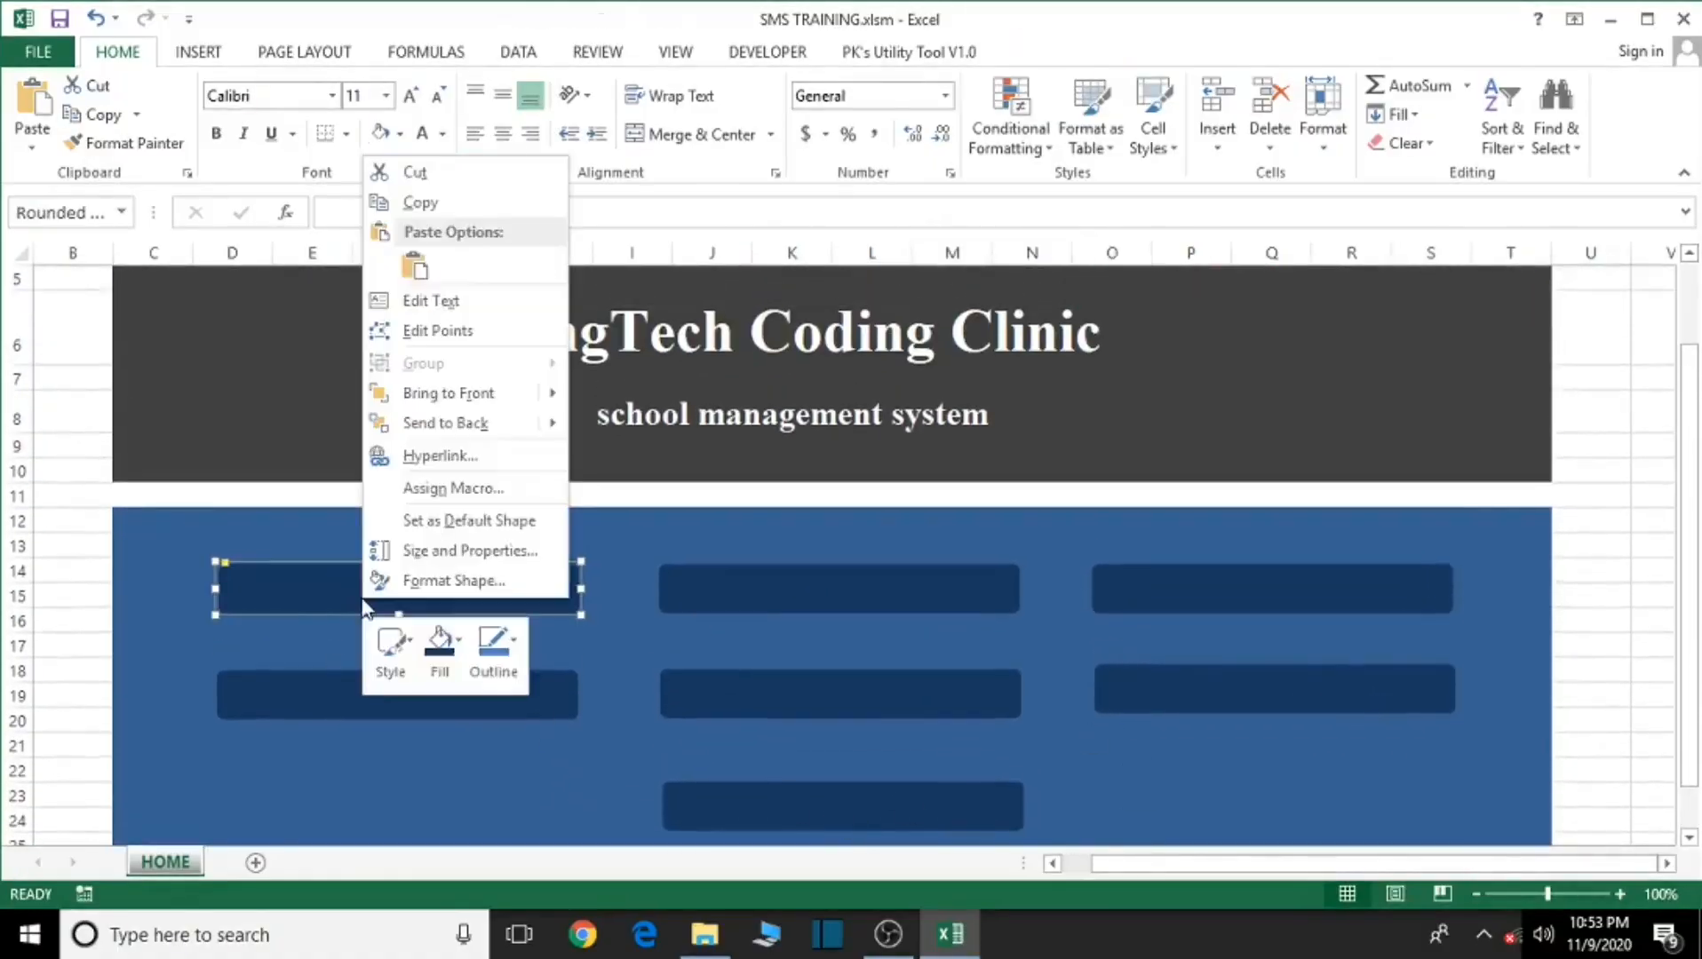
left_click(453, 298)
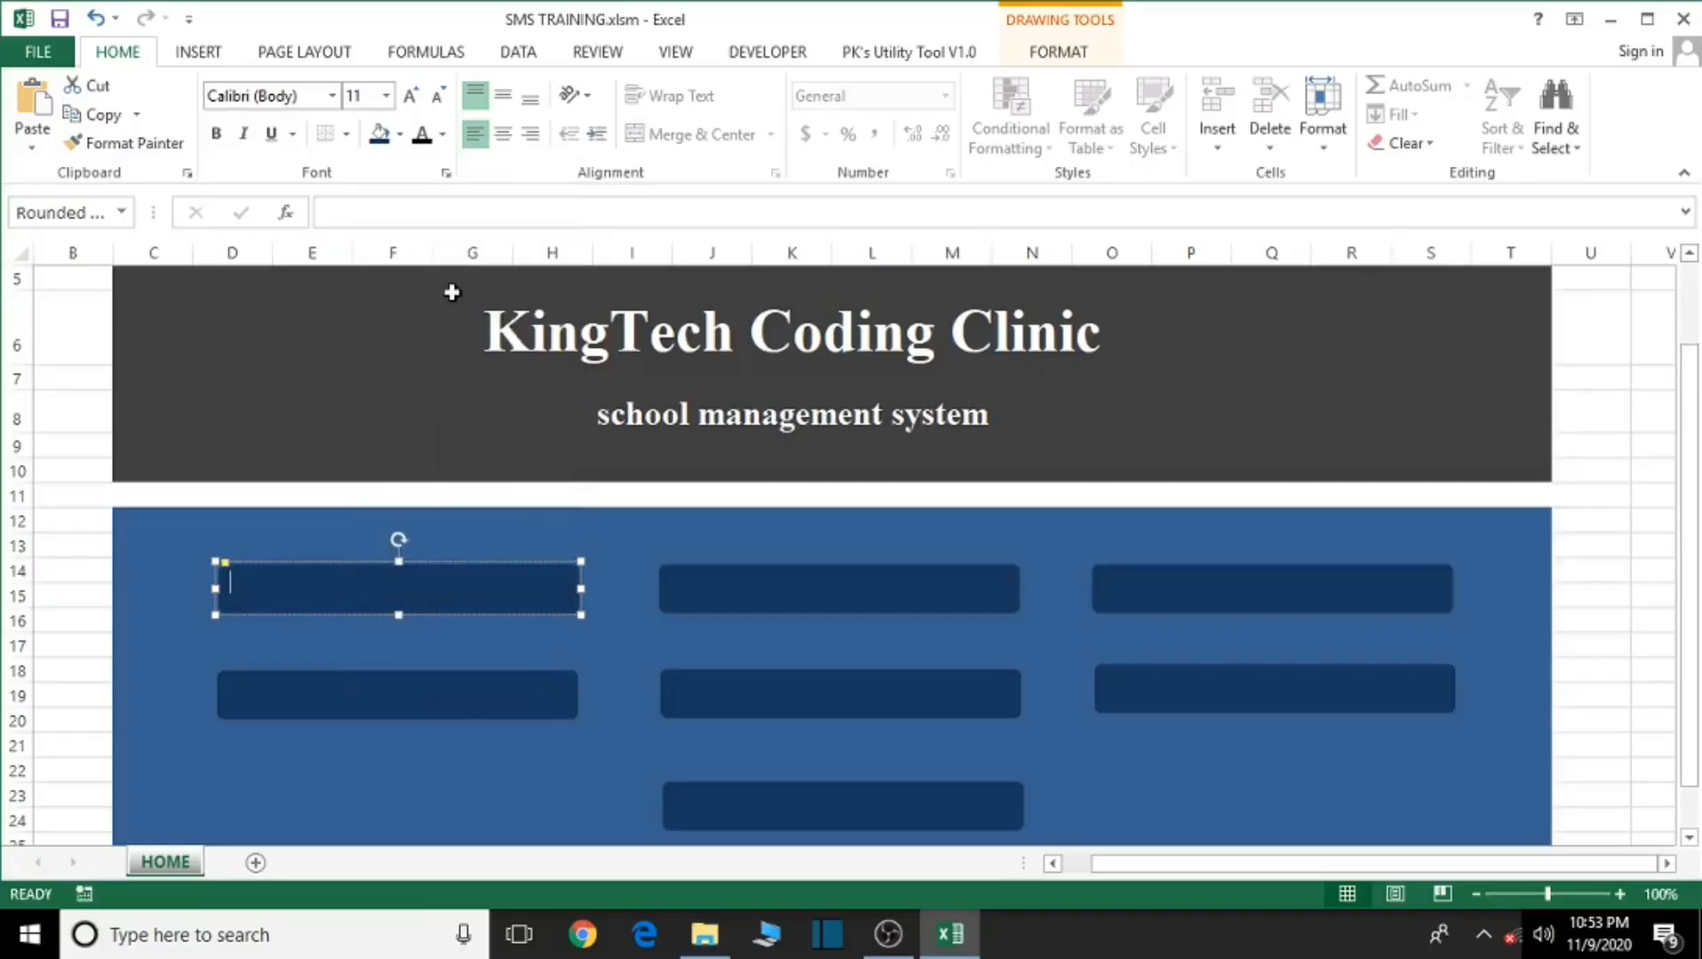
type("ADD/")
type("CHECK STUDENT DETAILS")
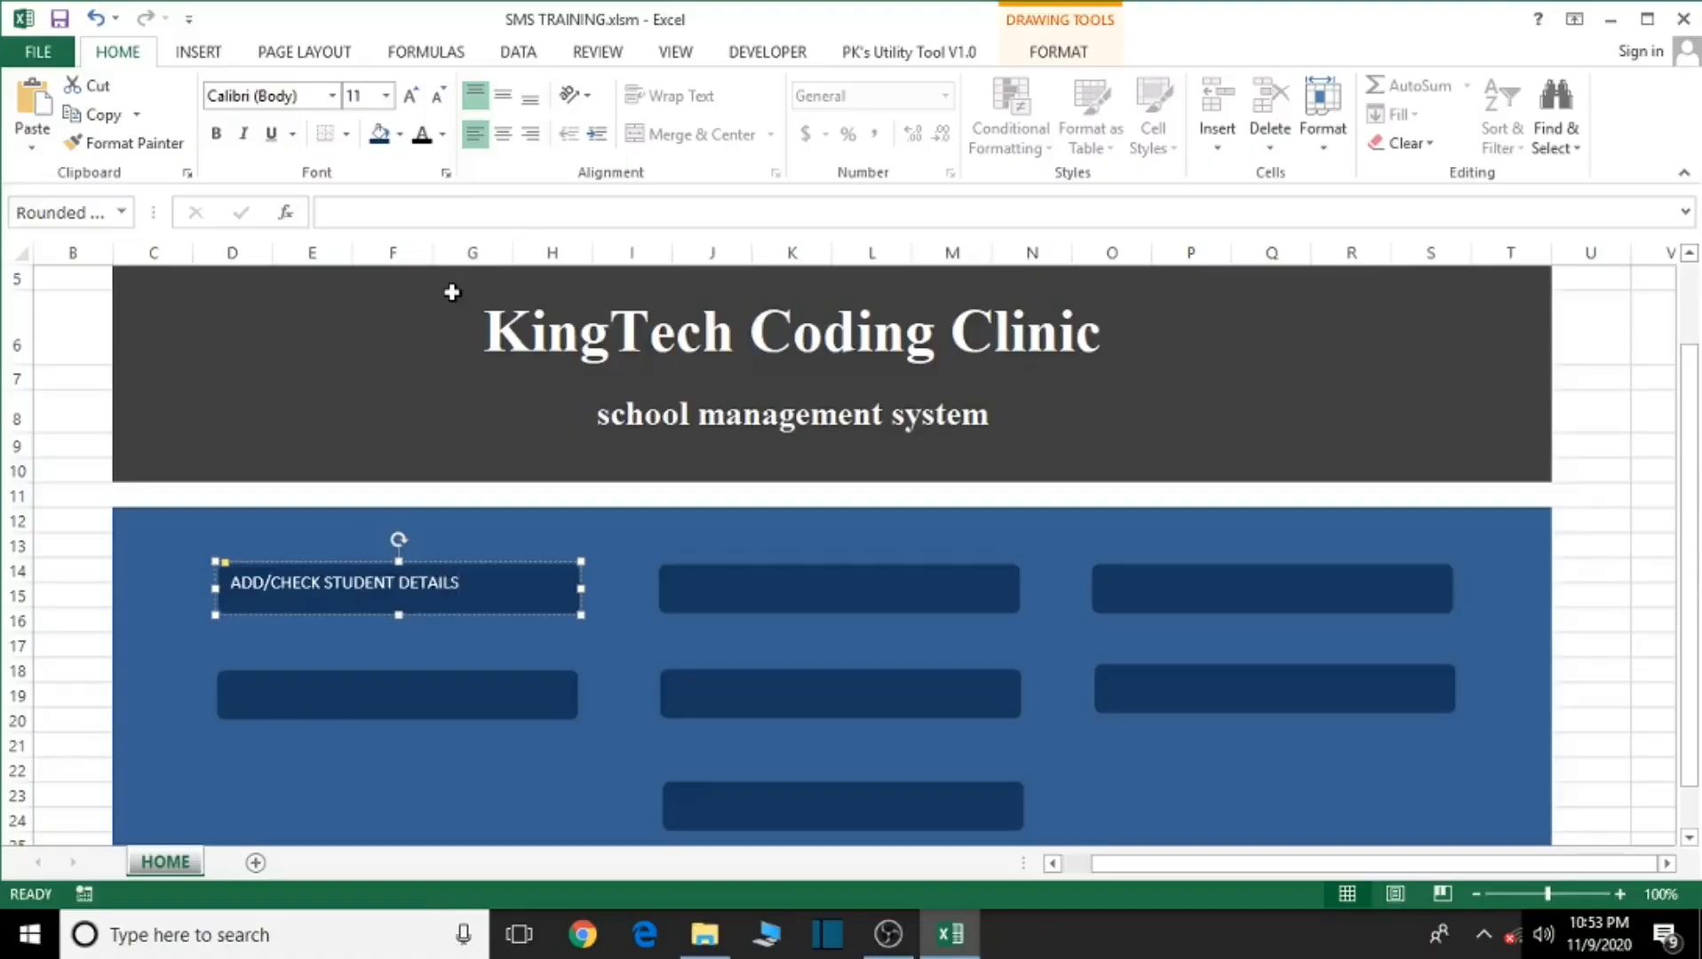
Step: Center the ADD/CHECK STUDENT DETAILS label horizontally and vertically in its rectangle
left_click_drag(460, 583, 228, 584)
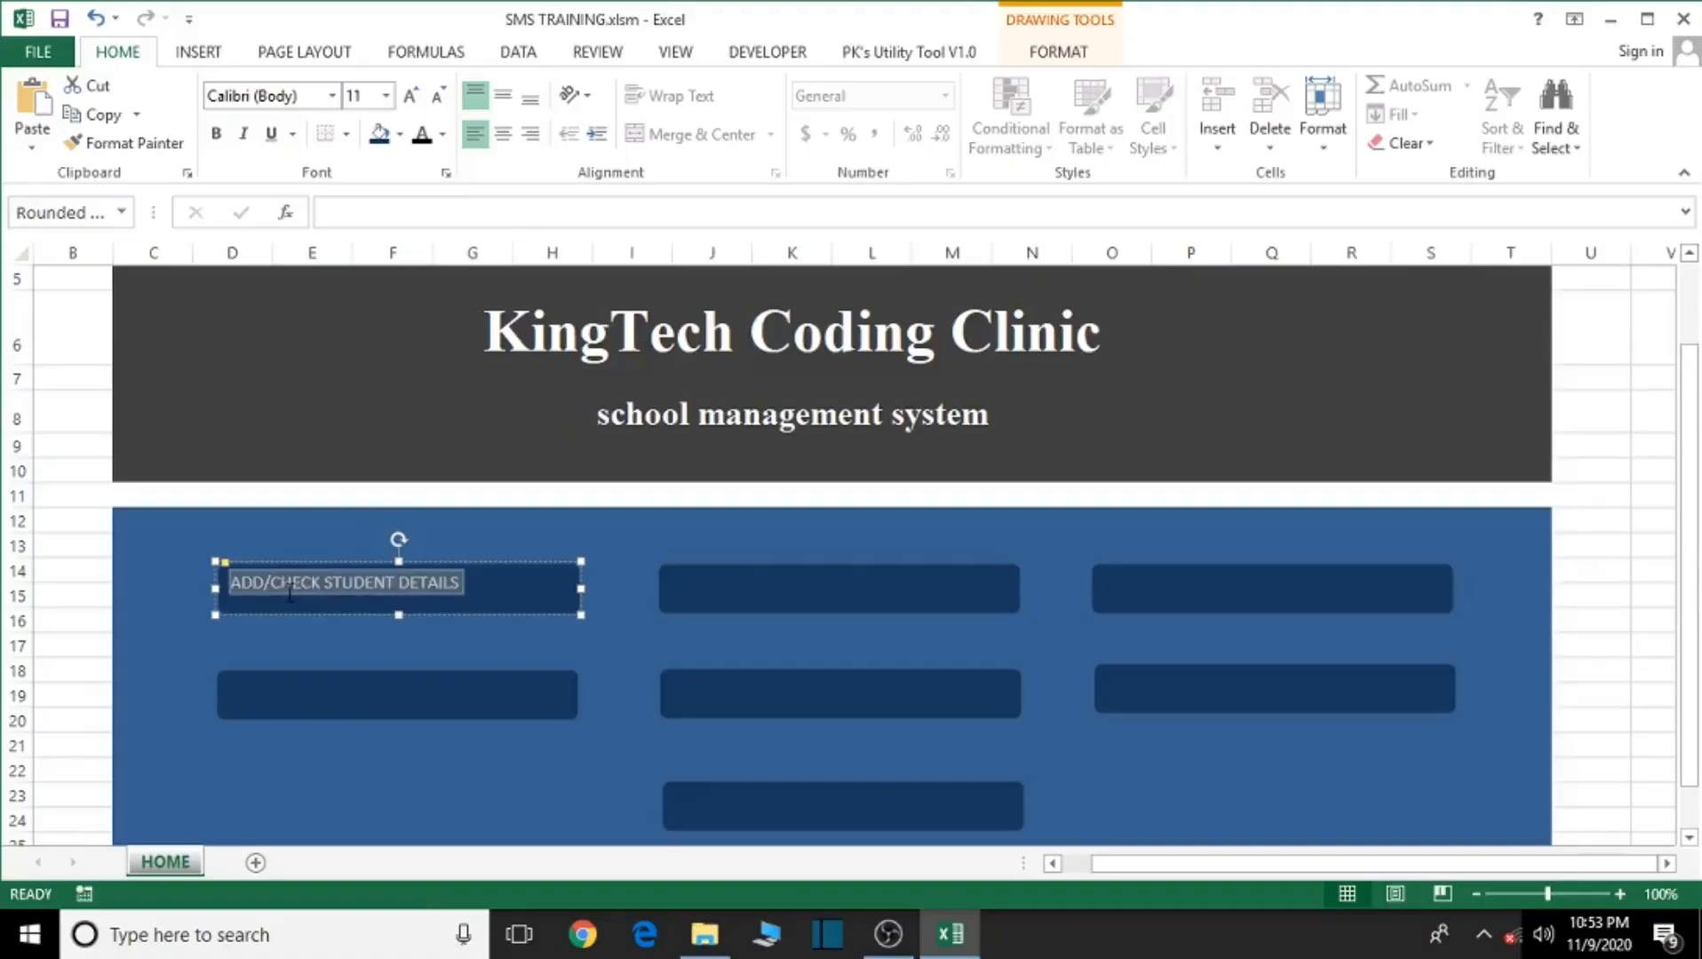
left_click(501, 133)
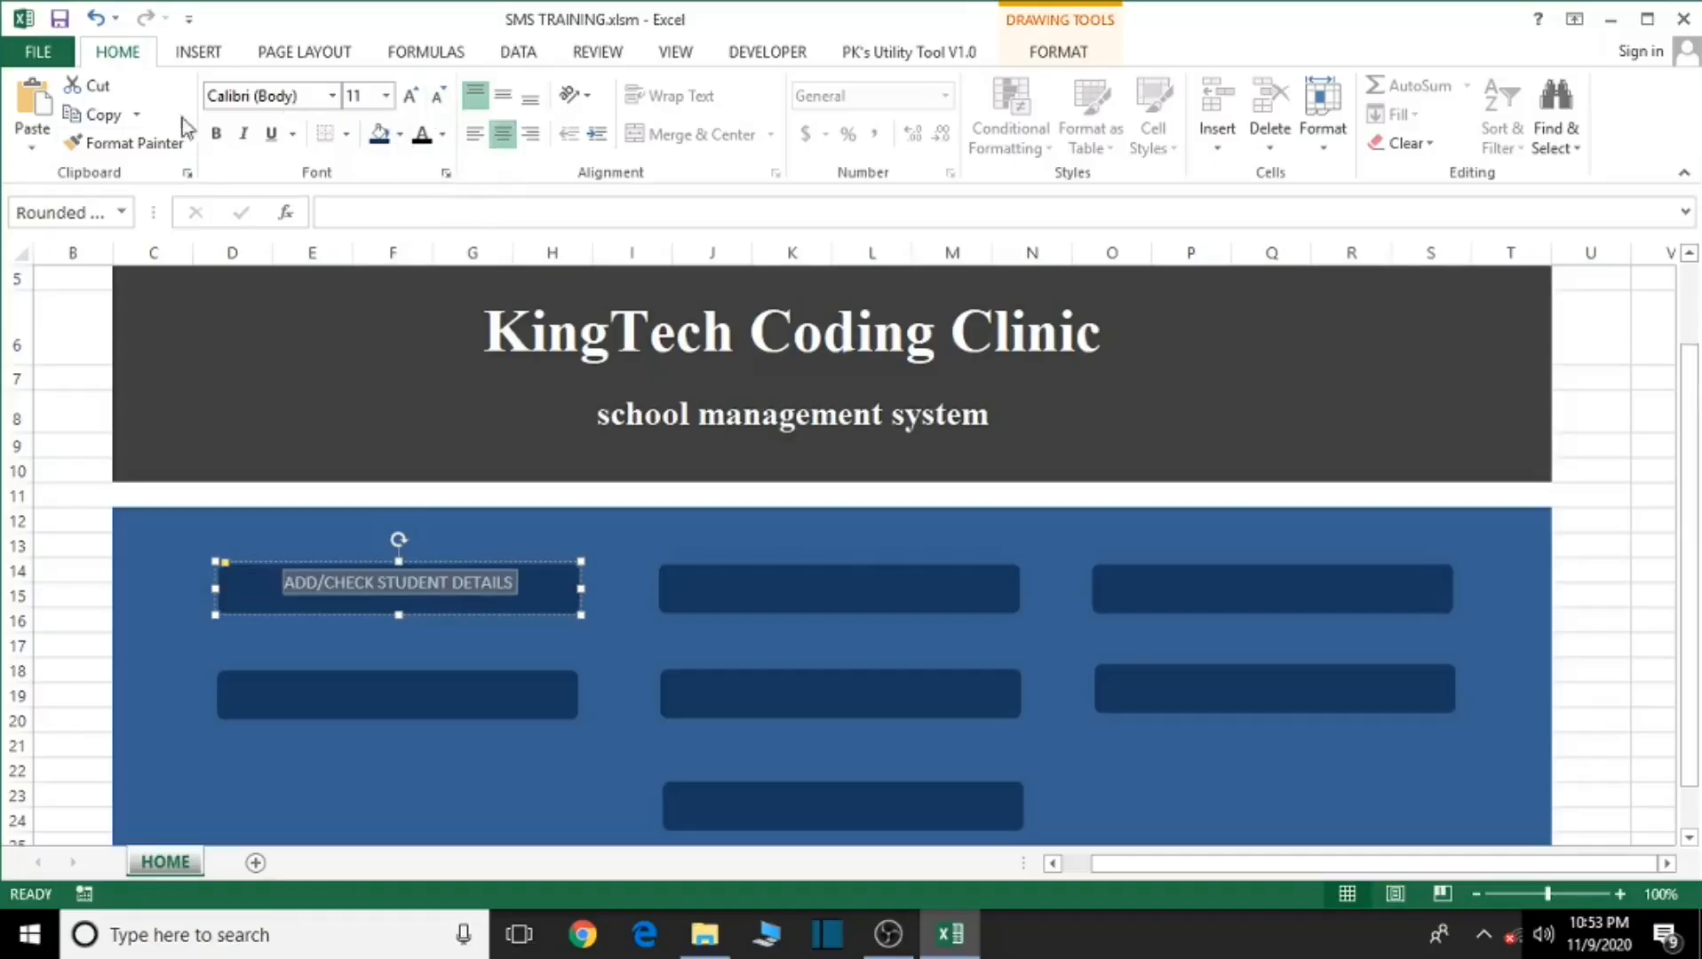
left_click(505, 96)
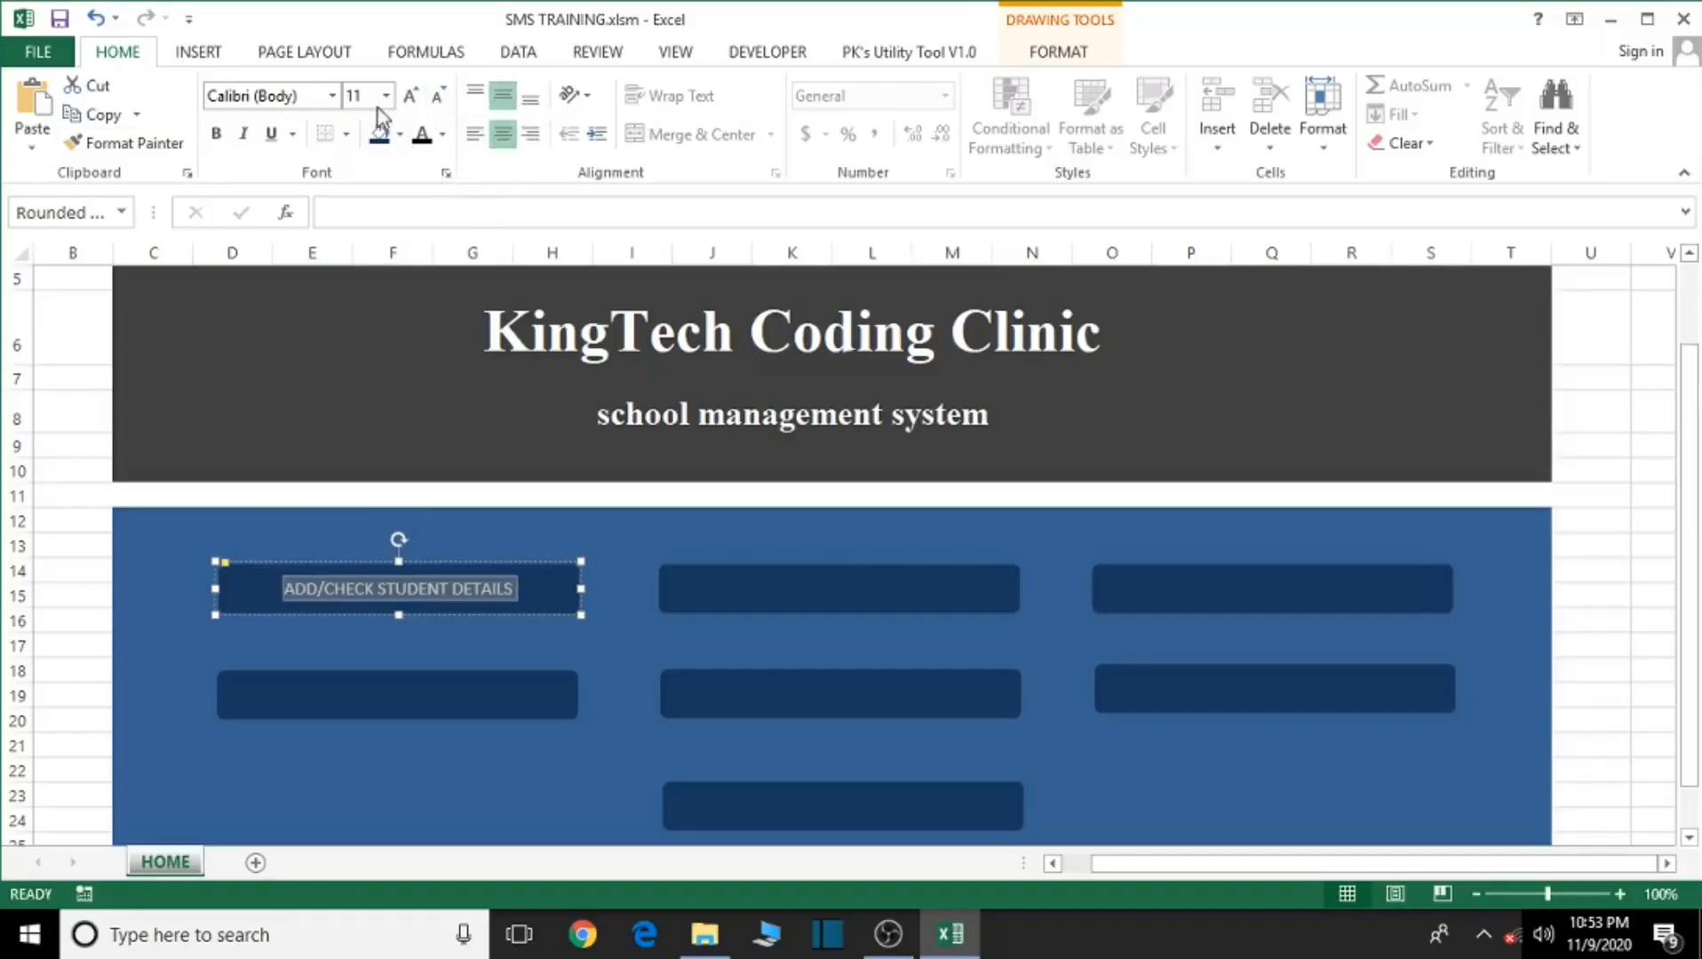
Step: Format the ADD/CHECK STUDENT DETAILS label in bold white Times New Roman
left_click(307, 96)
type("Times New Roma")
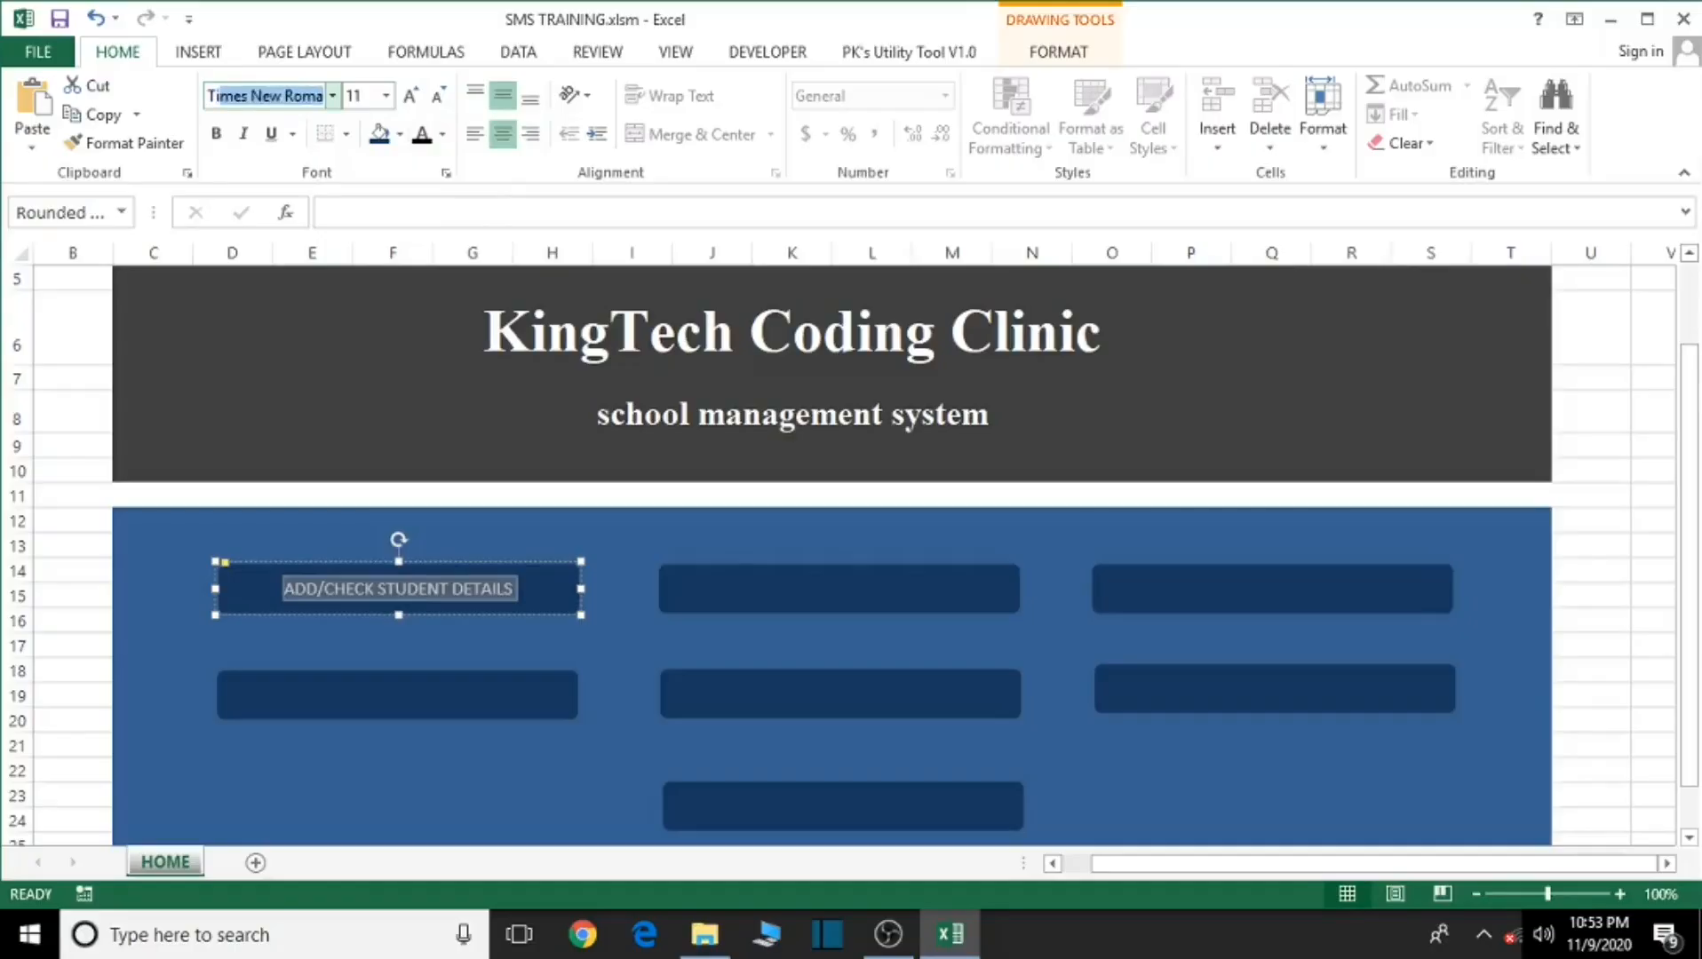
key("Return")
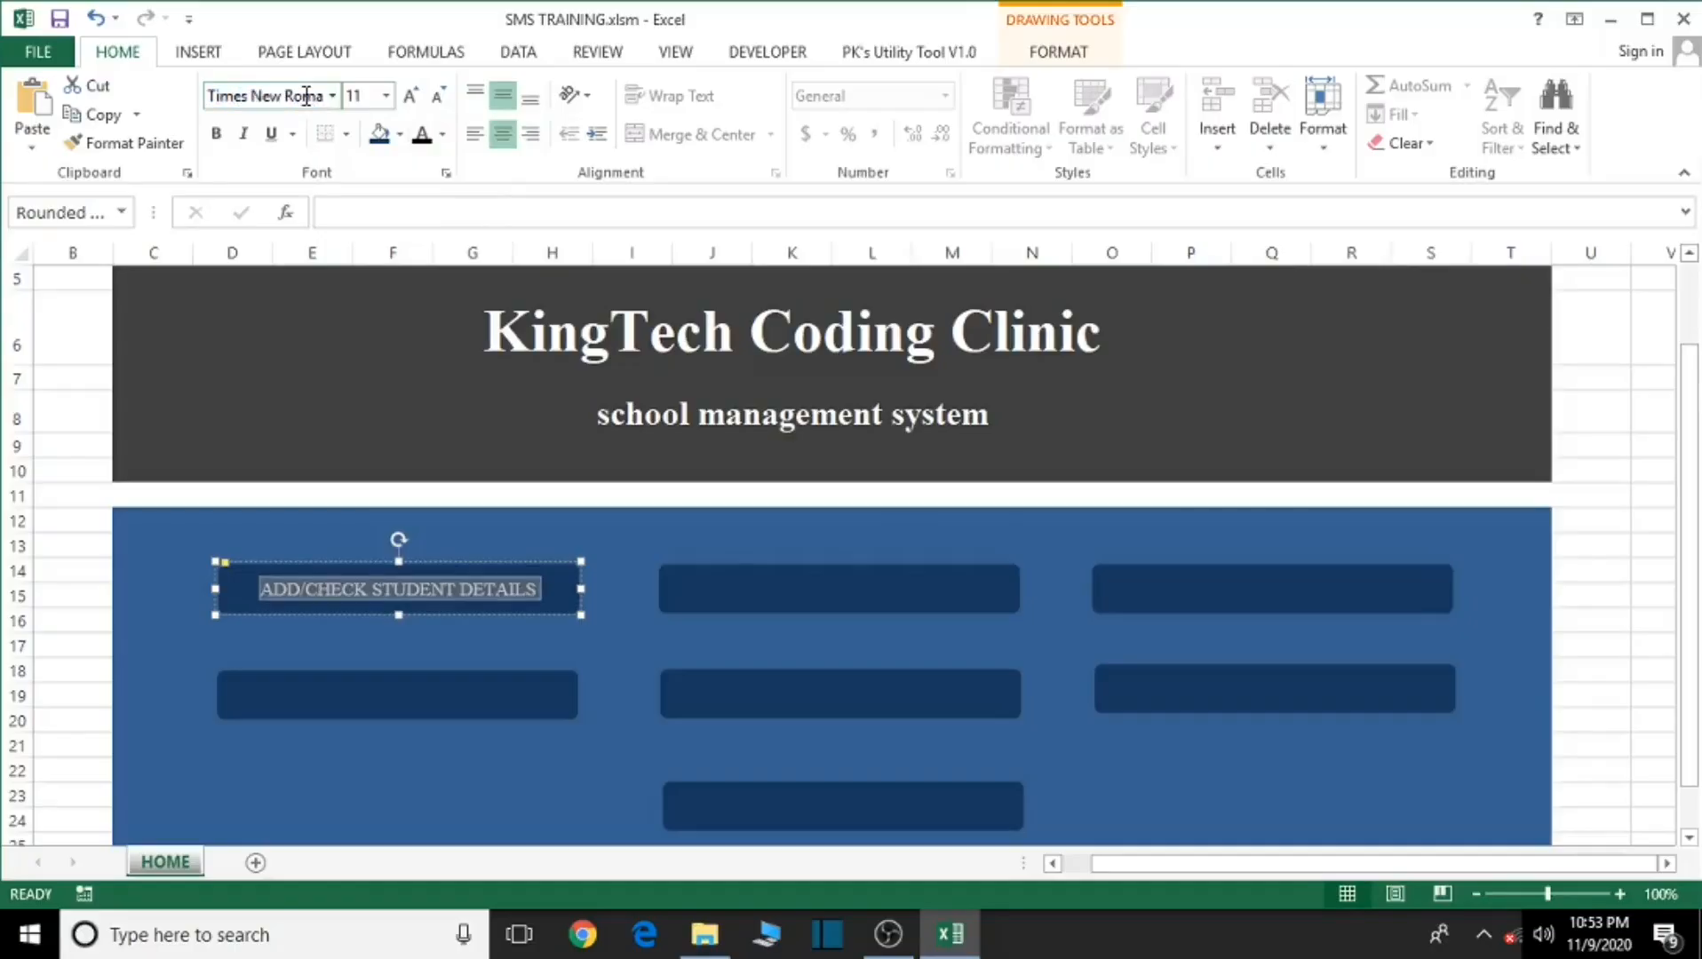
left_click(217, 134)
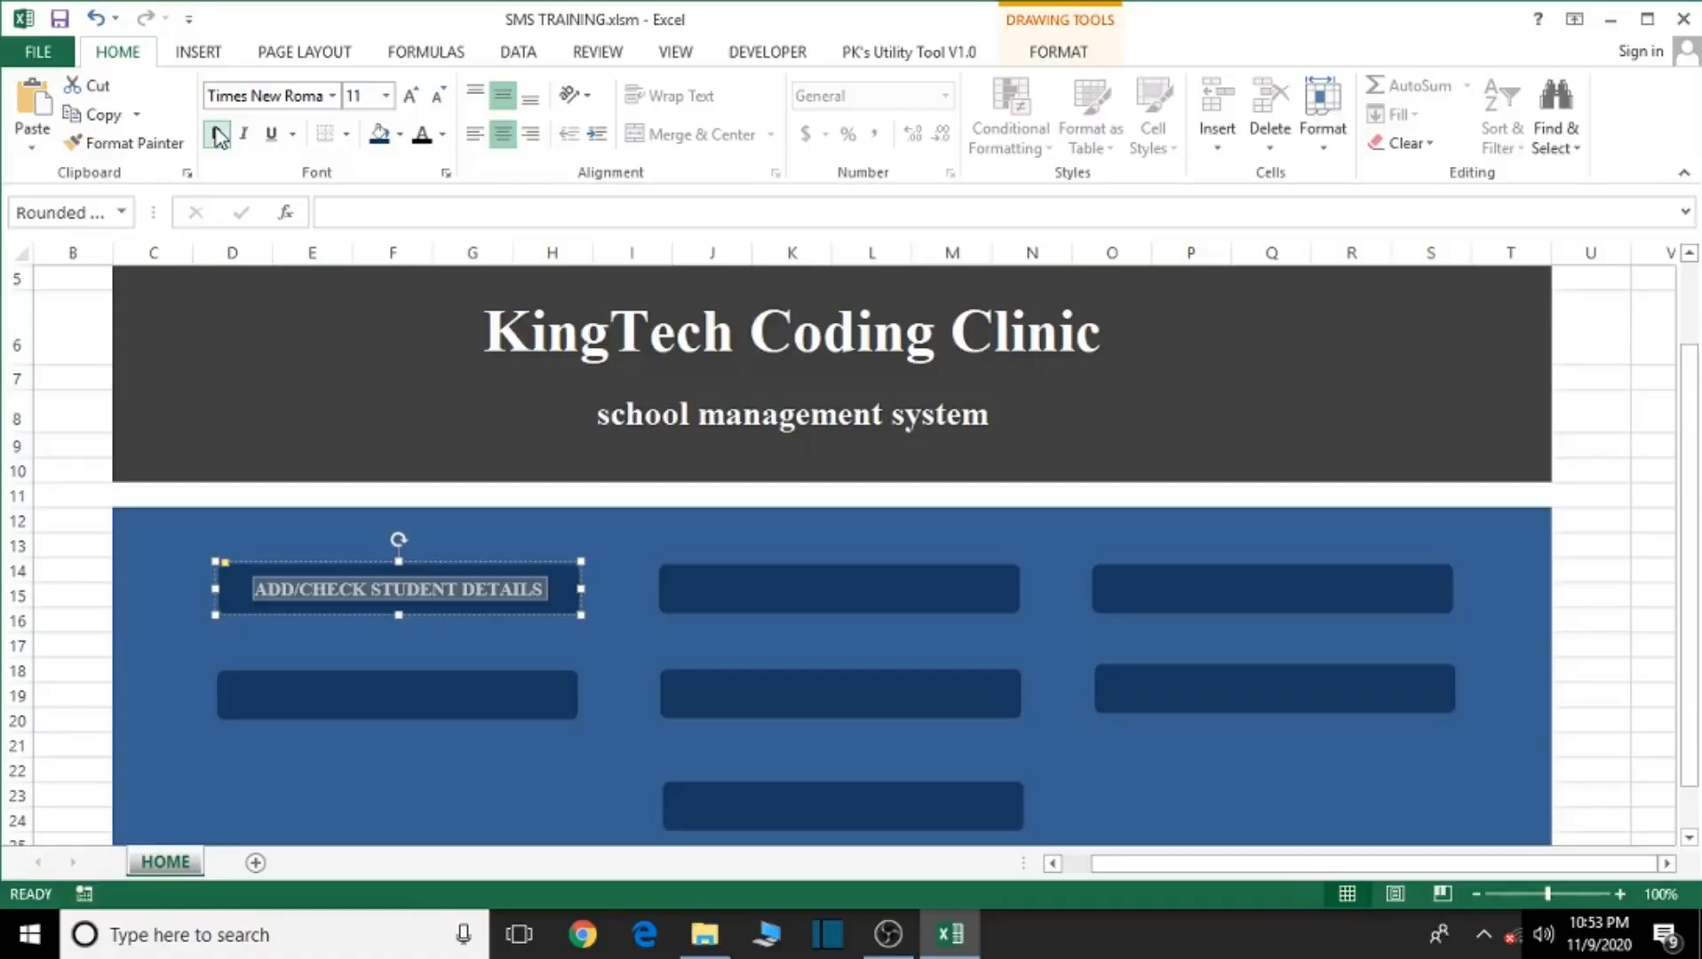
left_click(441, 135)
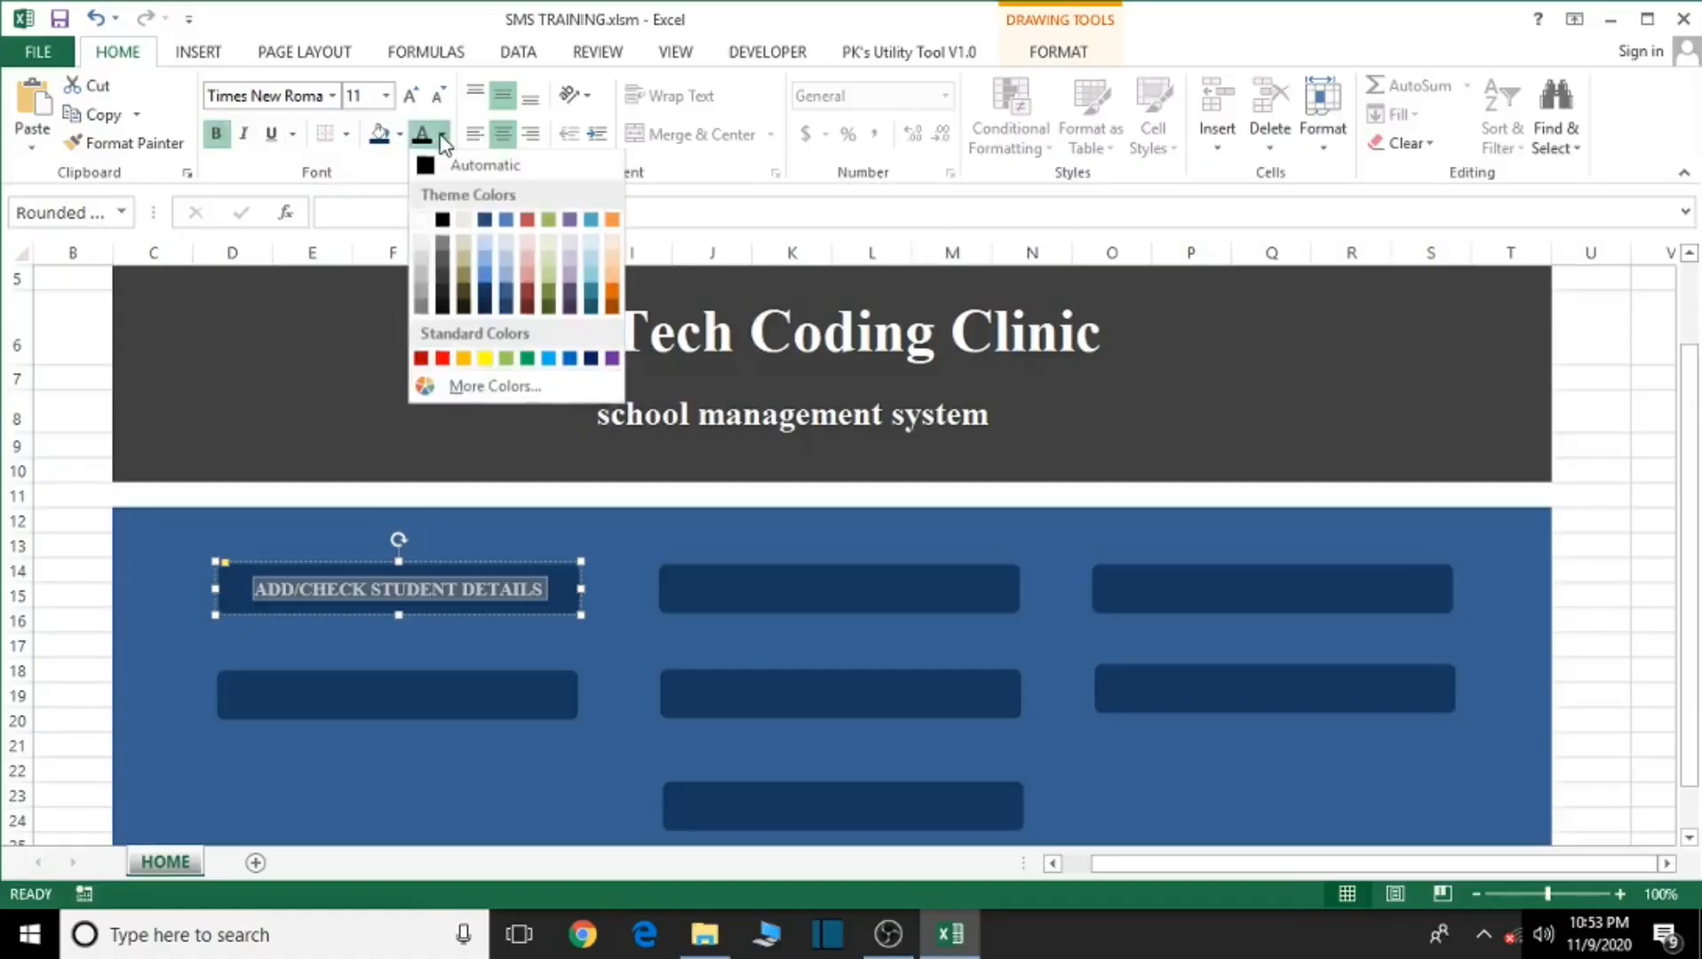
left_click(422, 221)
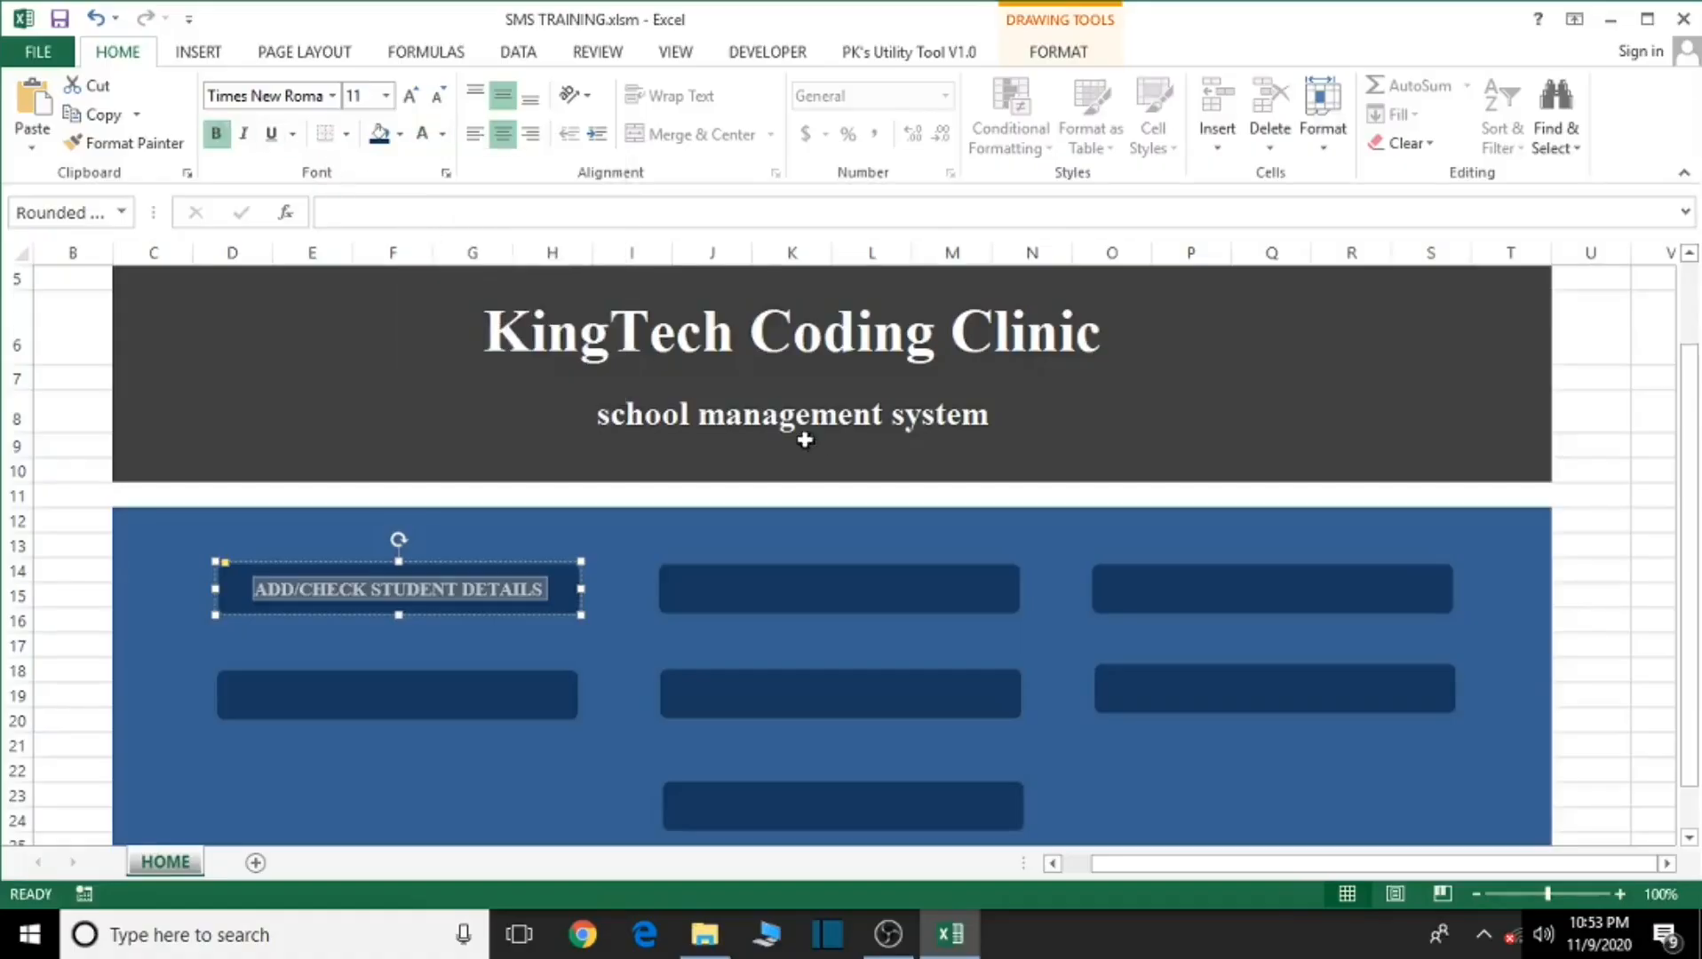
Step: Add the text "ADD/CHECK TEACHERS DETAILS" to the middle rectangle of the top row
left_click(810, 596)
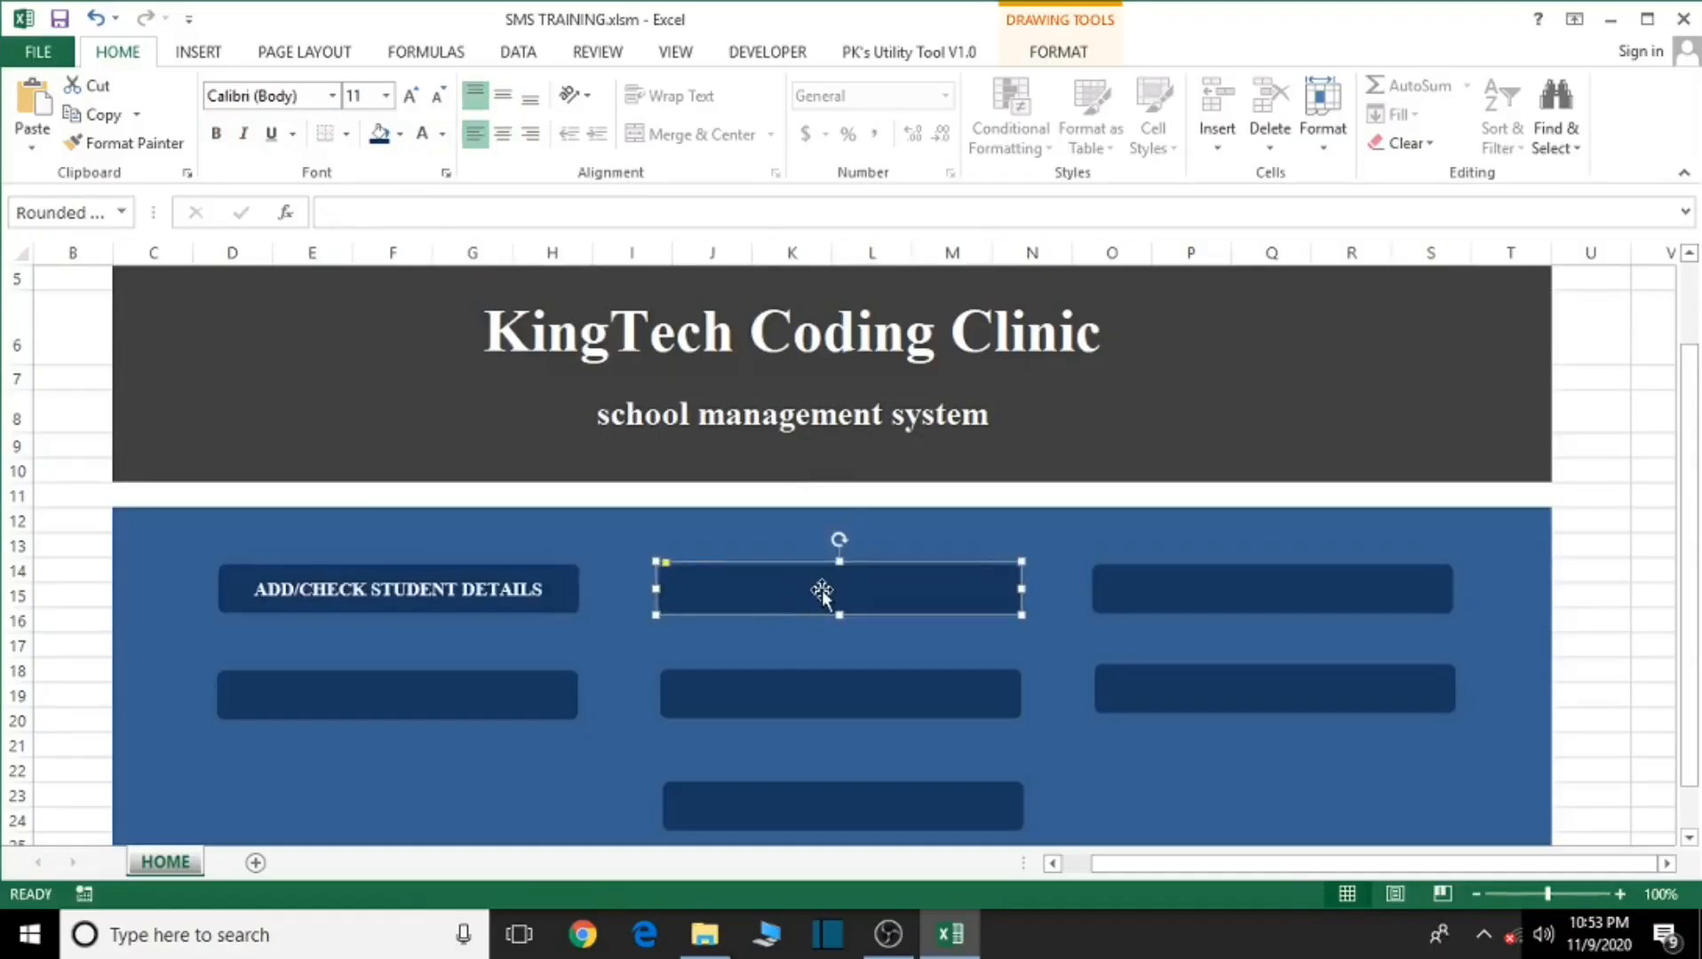
right_click(822, 590)
left_click(891, 296)
type("ADD/")
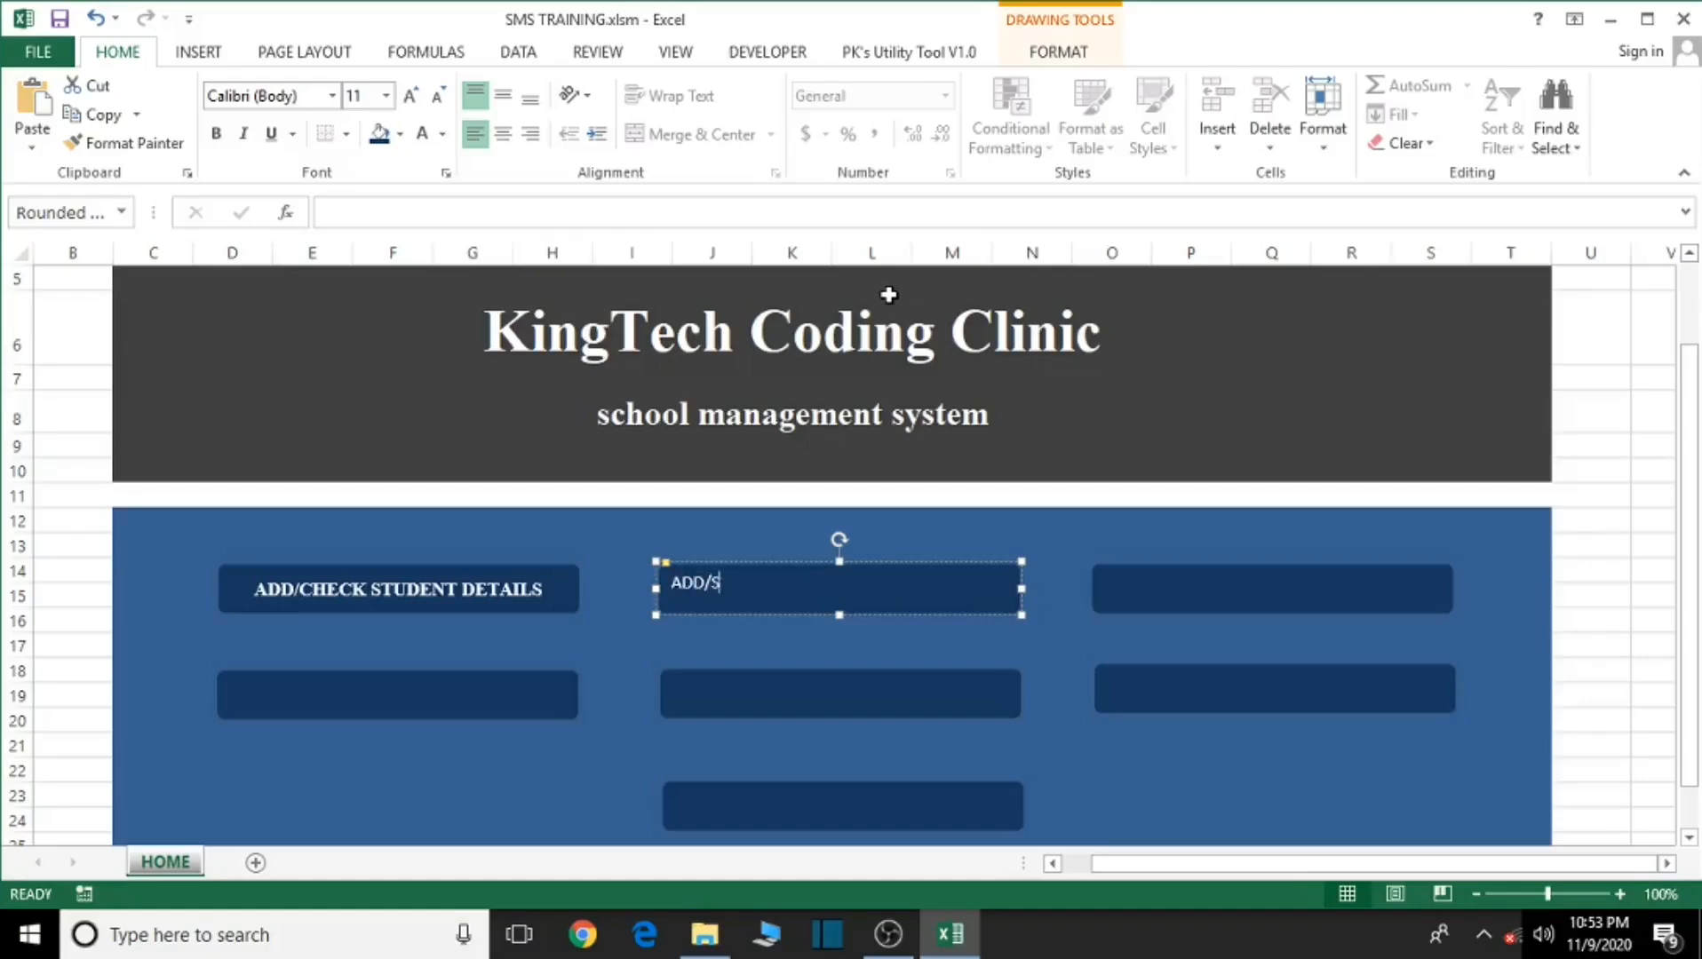
type("CHECK TEACHERS DETAILS")
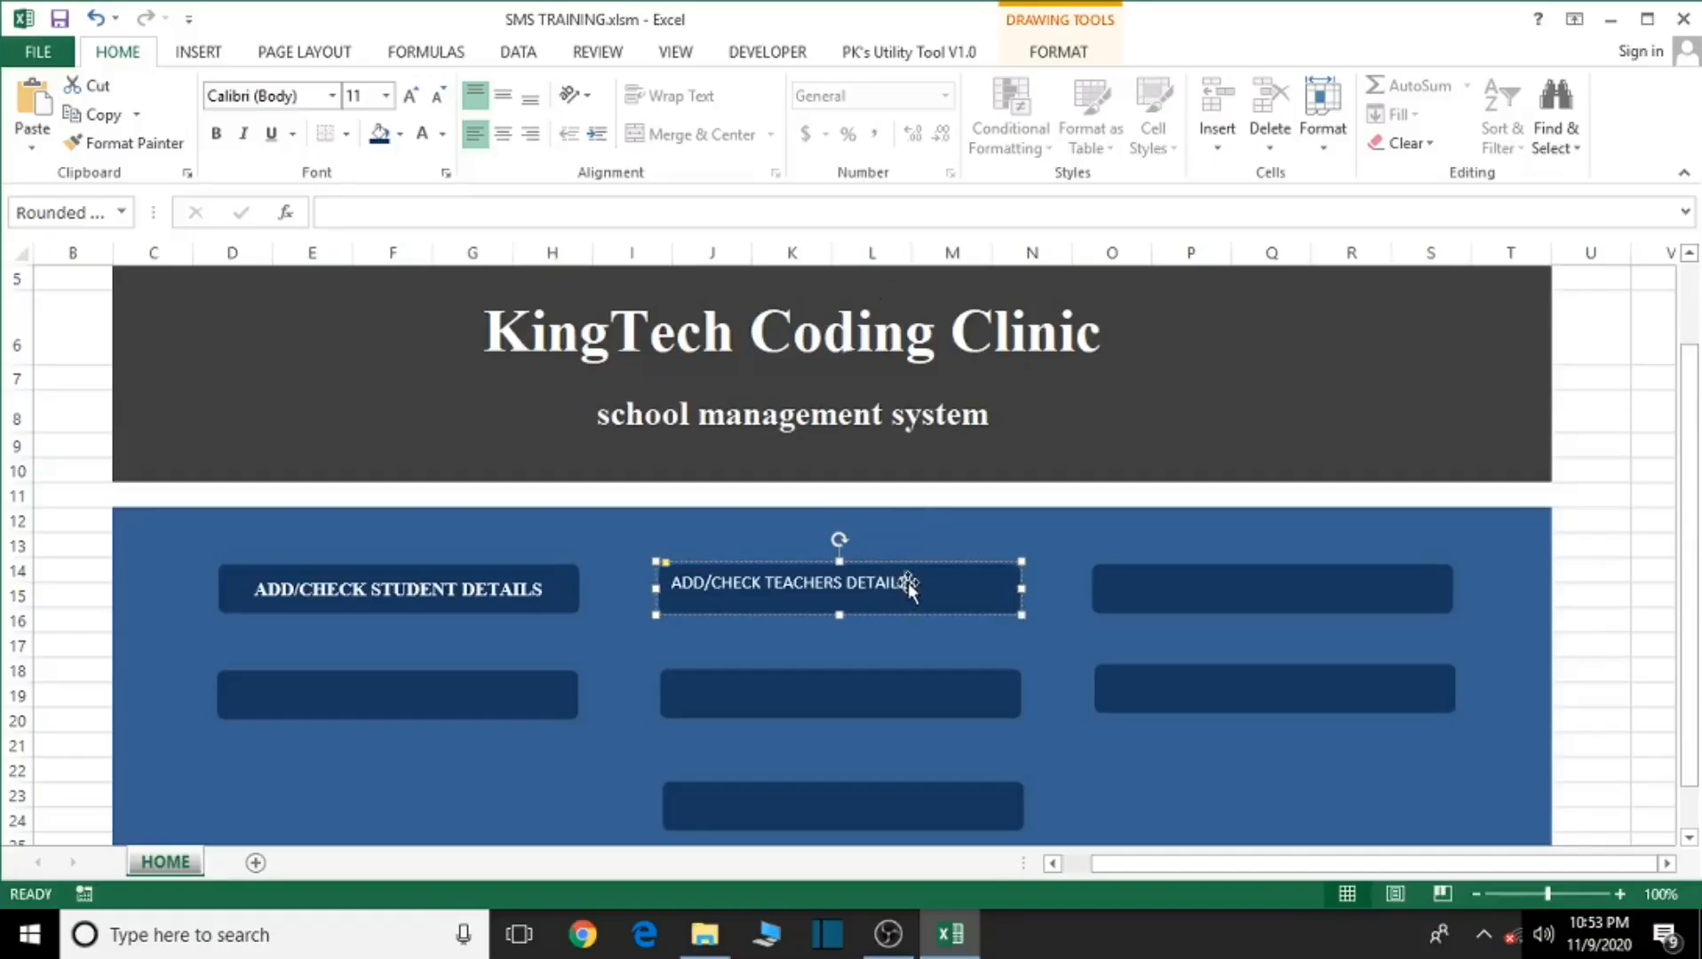
Step: Center the ADD/CHECK TEACHERS DETAILS label horizontally and vertically and format it in bold Times New Roman
left_click_drag(910, 585, 692, 588)
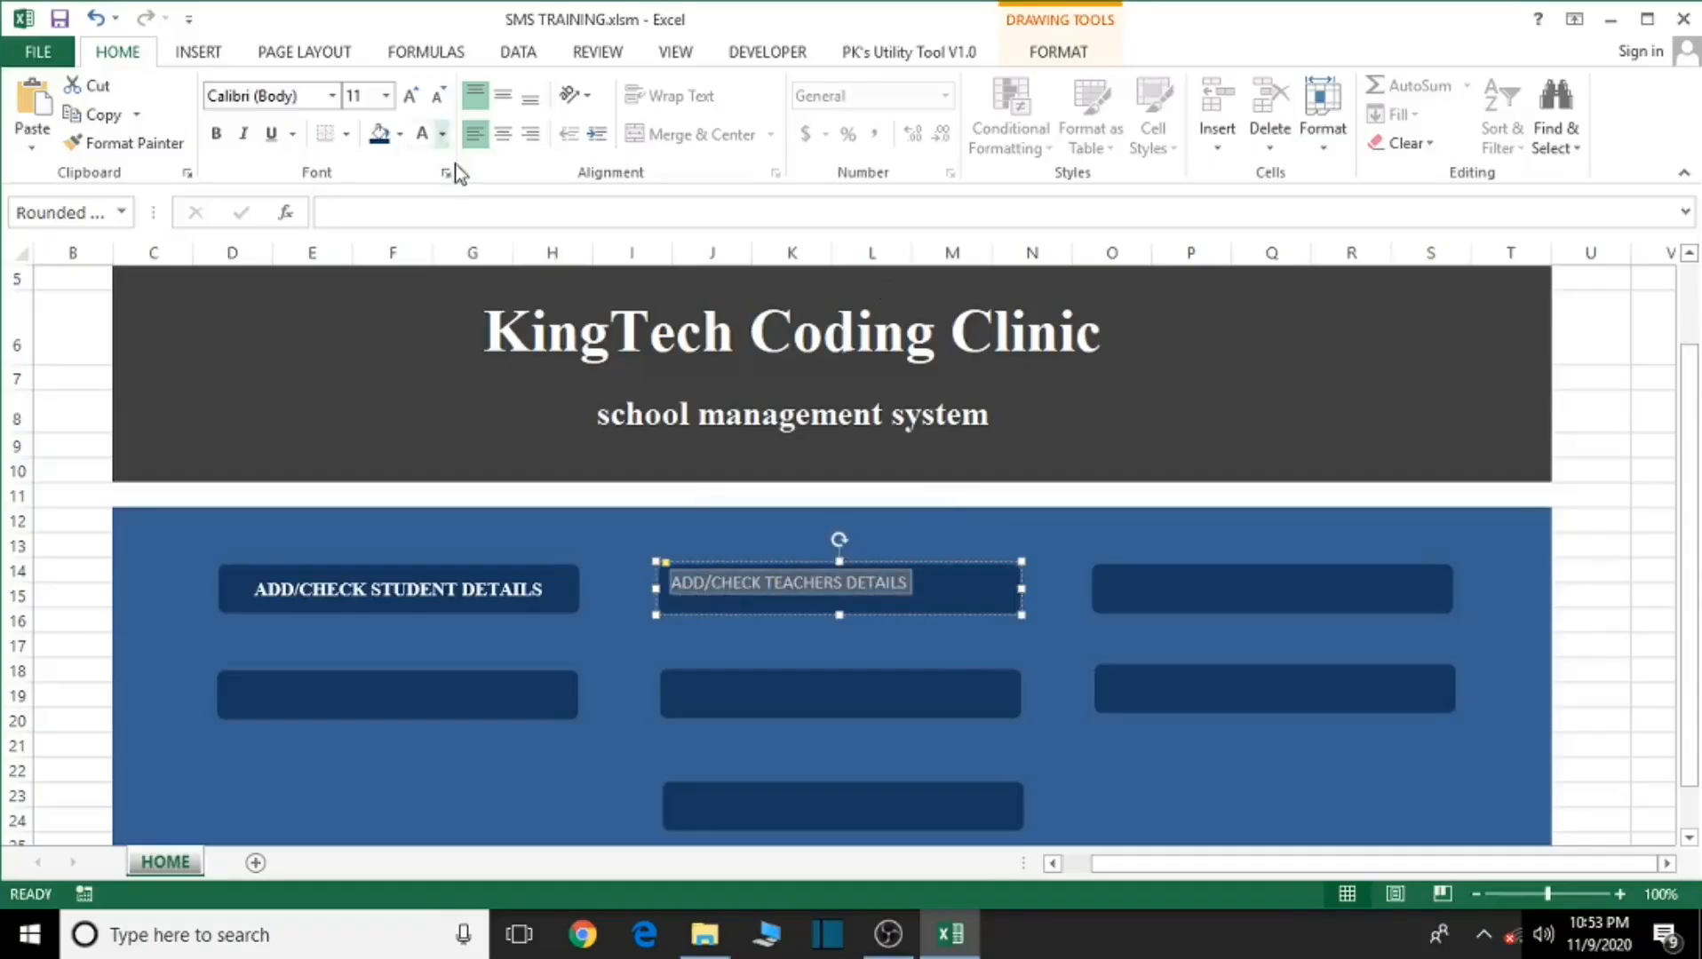
left_click(503, 135)
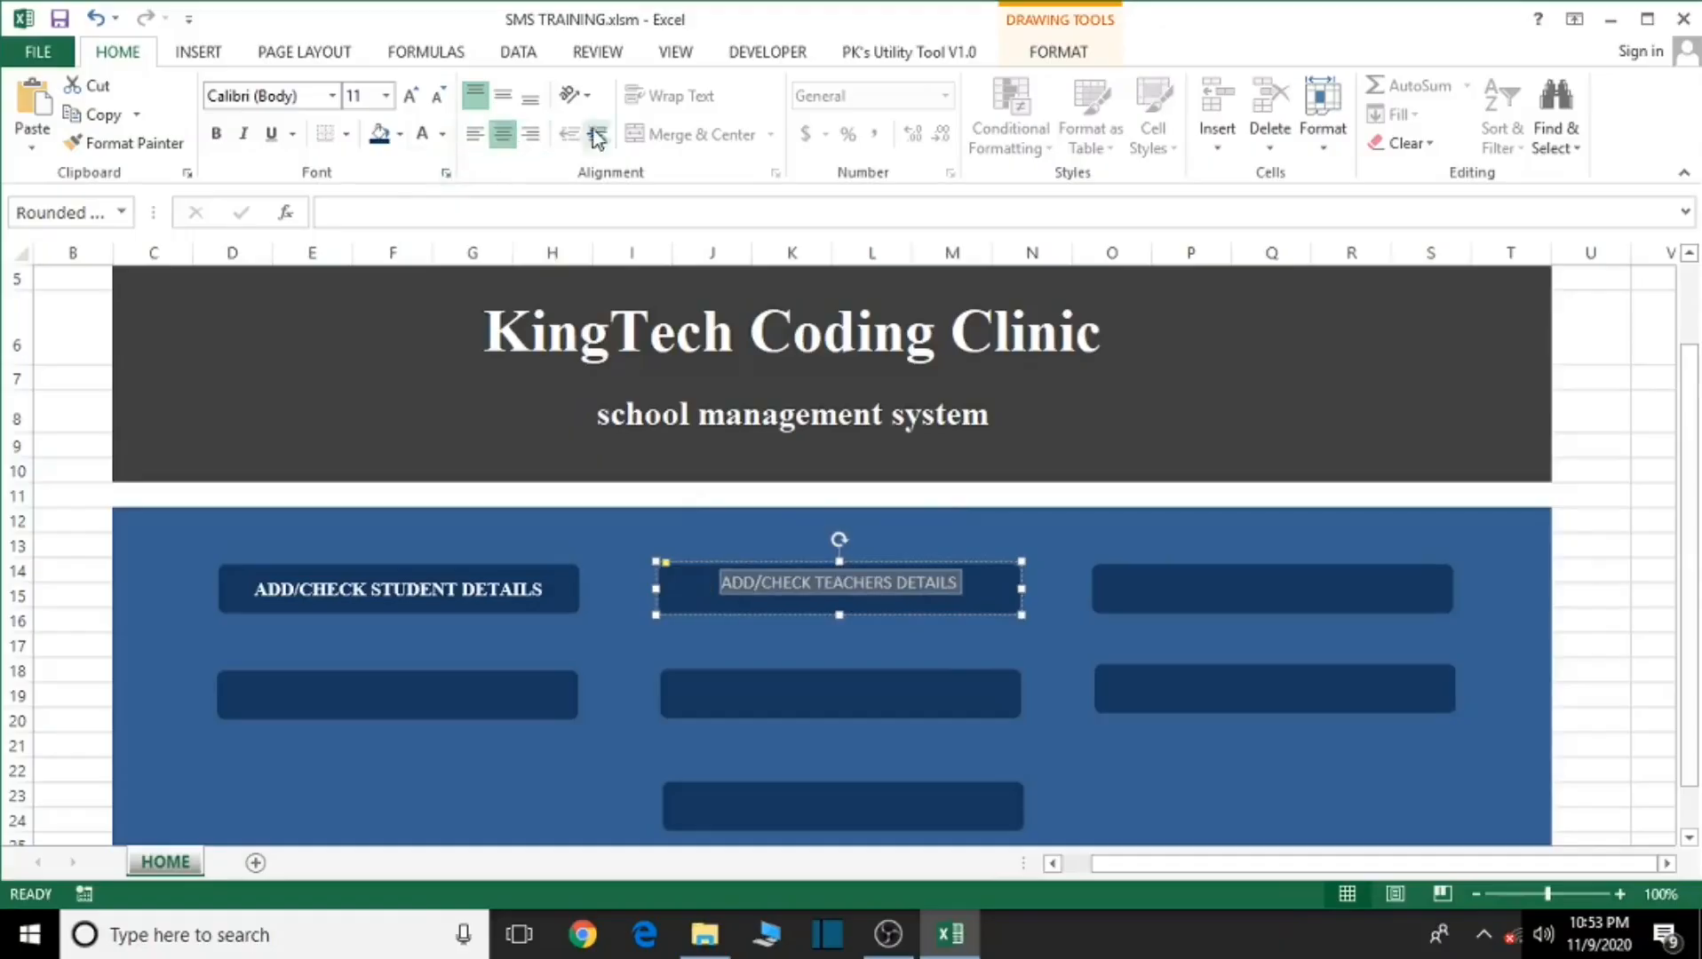
left_click(503, 94)
left_click(267, 95)
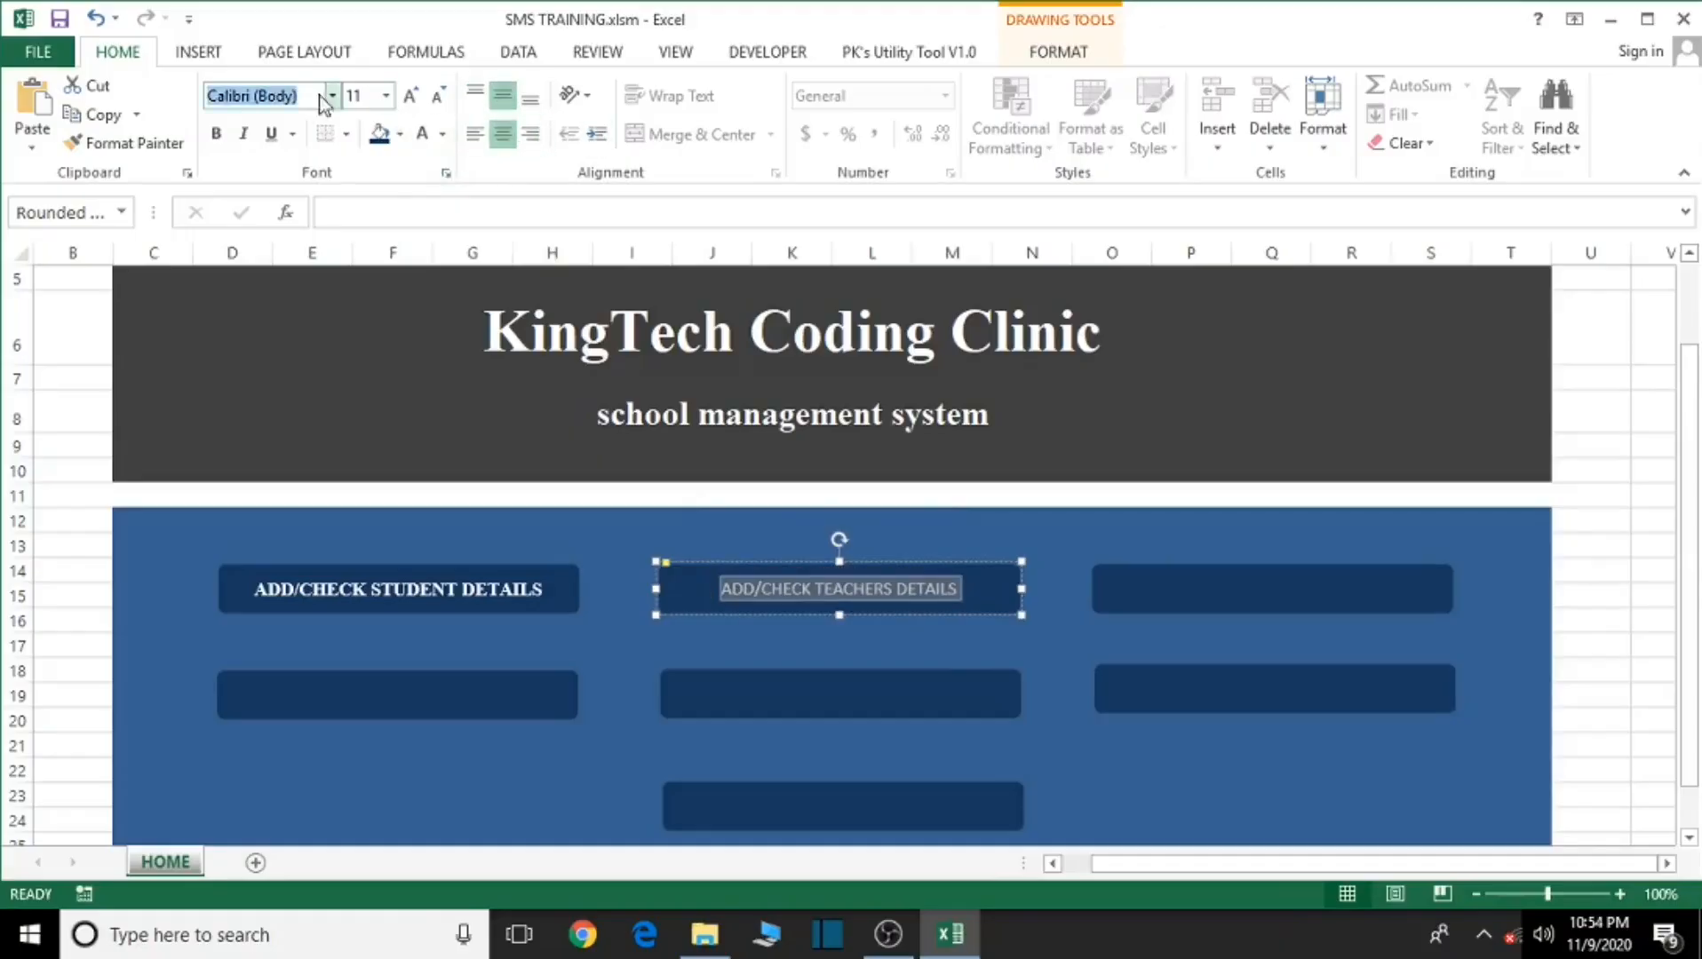
type("Times New Roma")
key("Return")
left_click(215, 140)
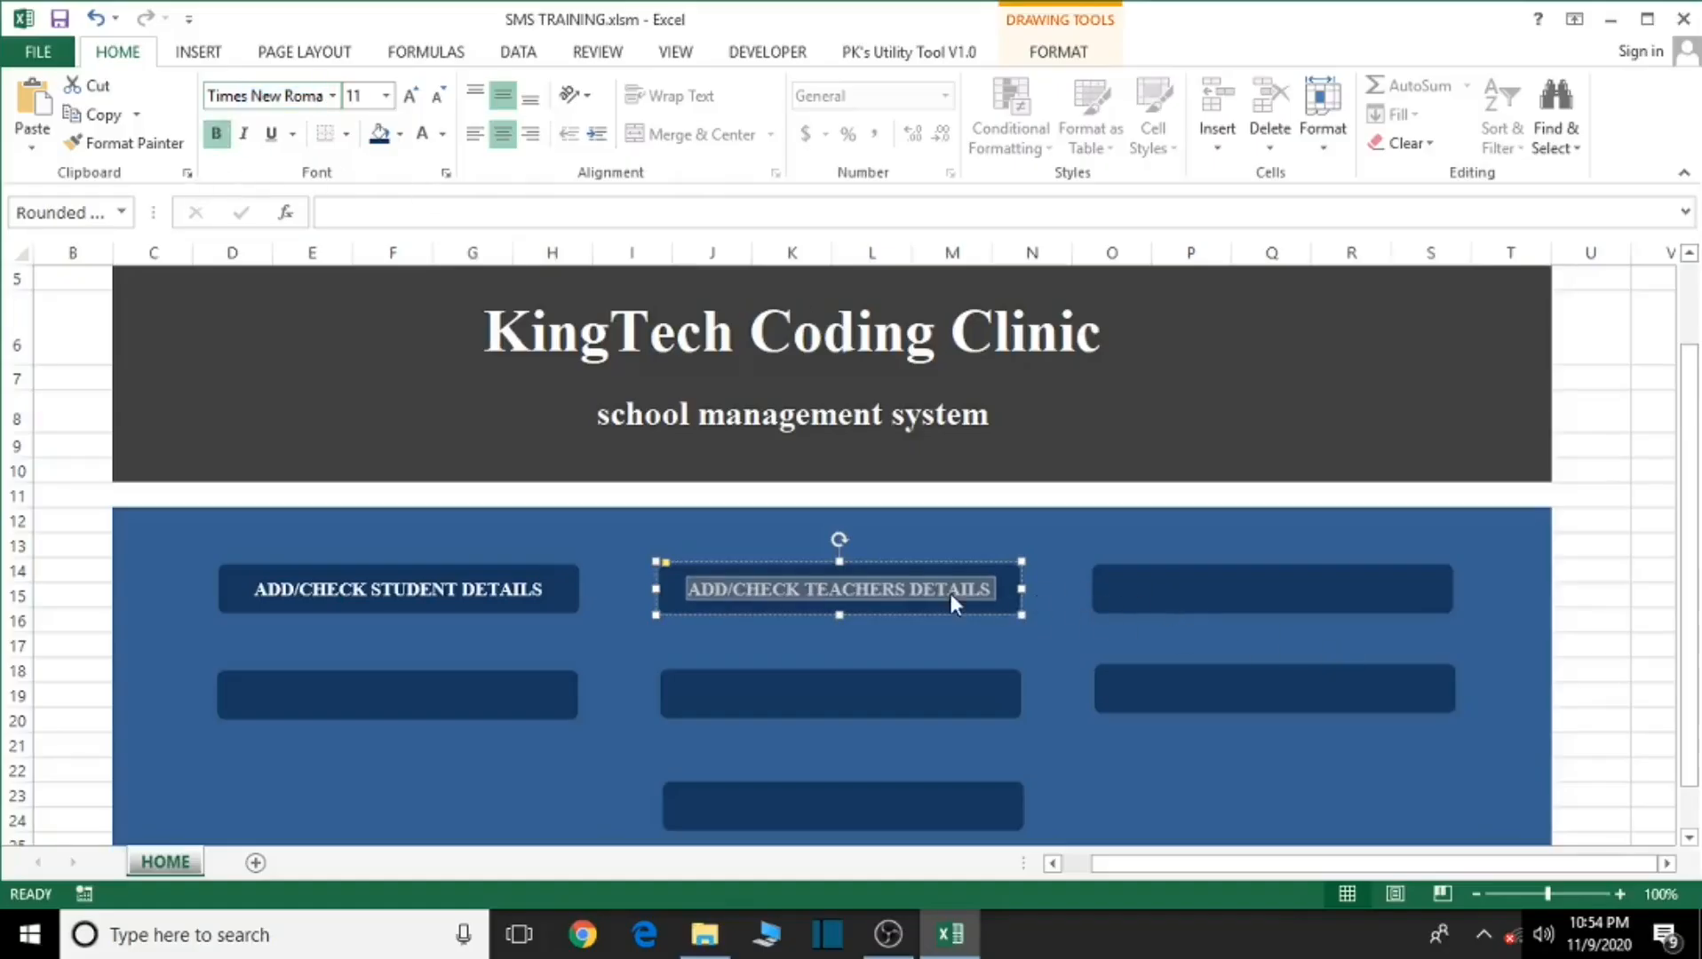
Step: Add the text "ADD/CHECK FEES DETAILS" to the third rectangle of the top row
left_click(1125, 593)
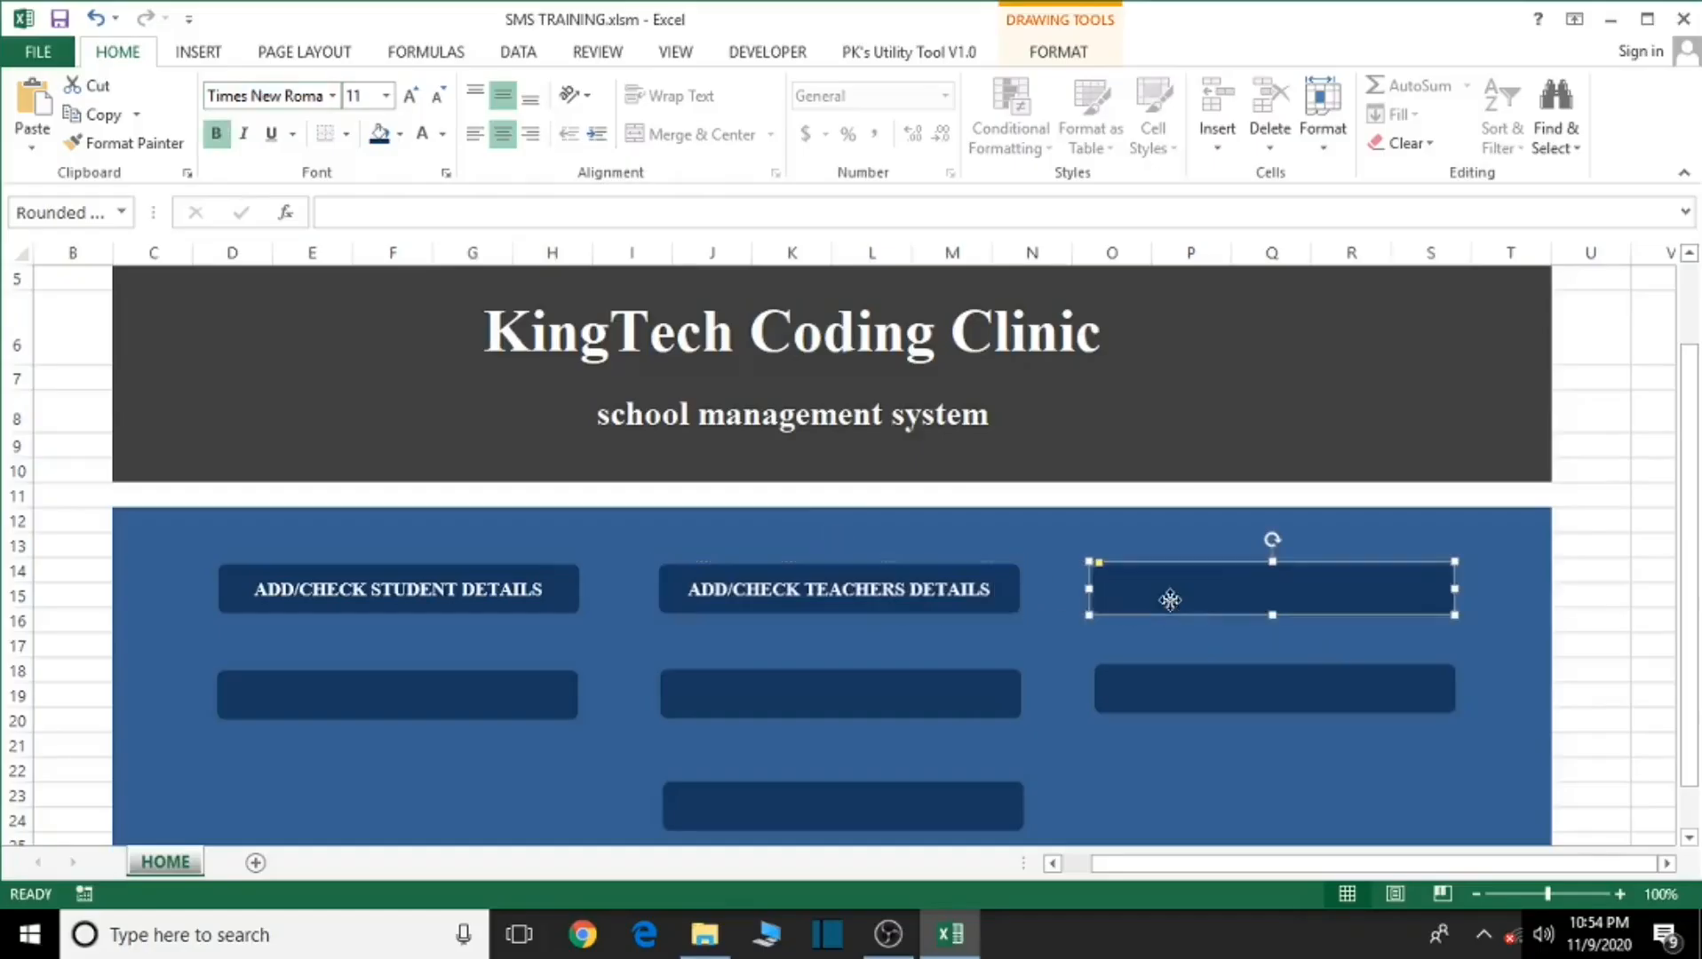
right_click(1262, 597)
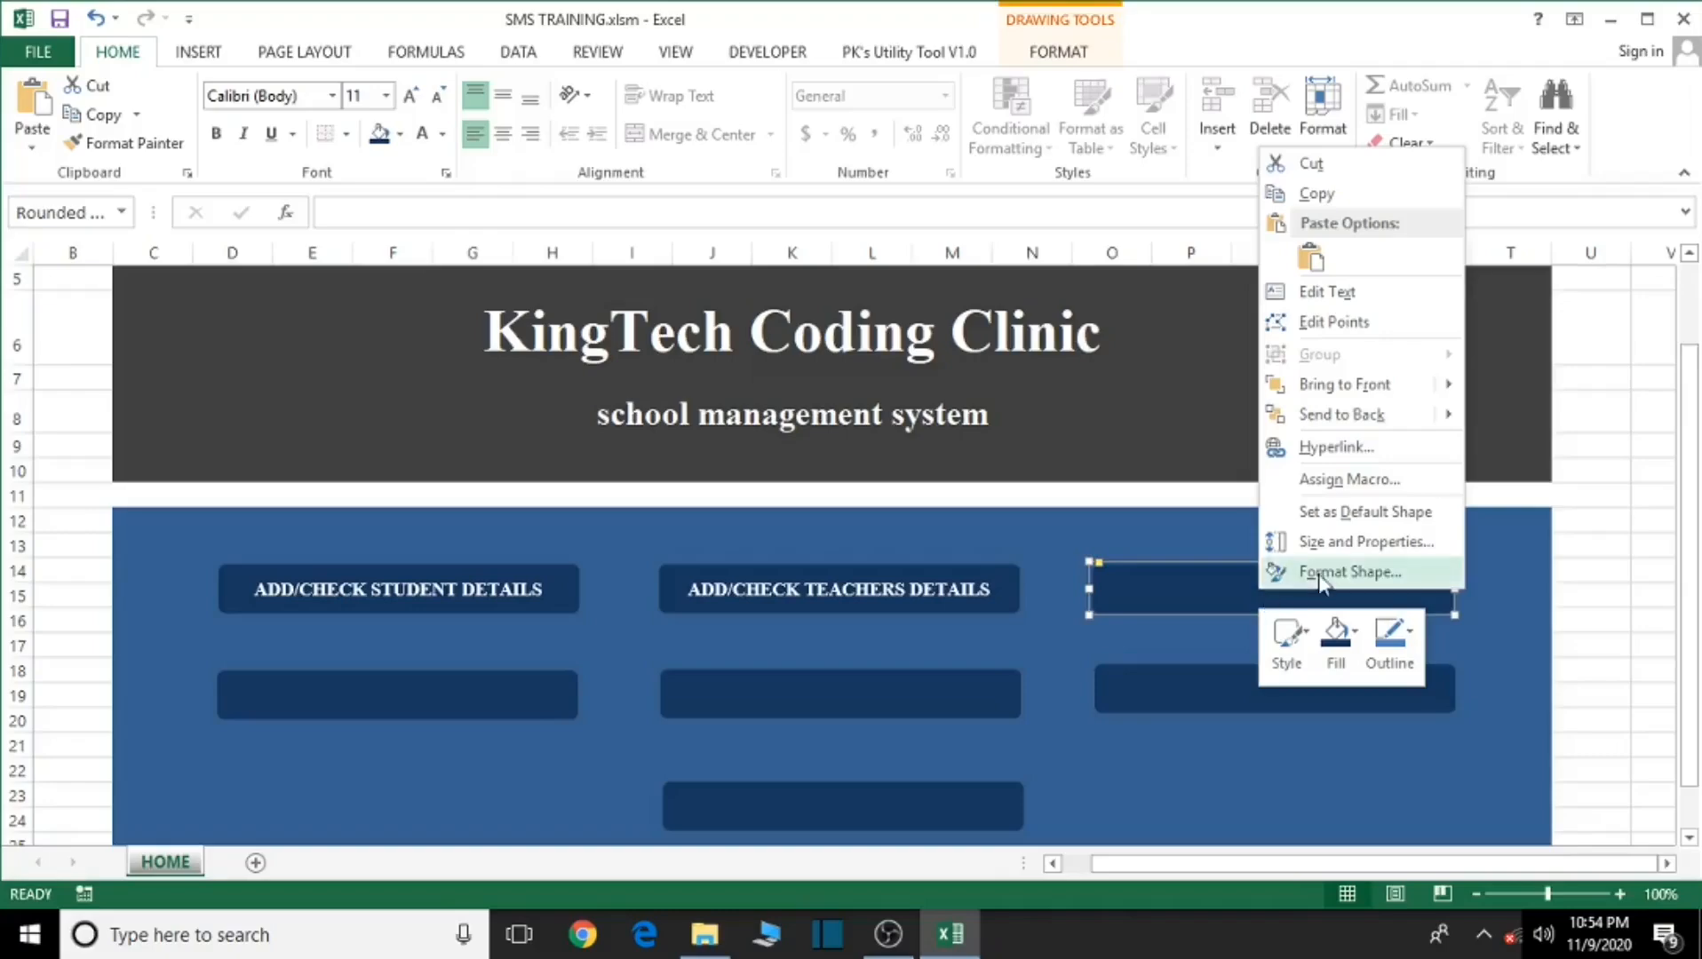
left_click(1323, 291)
type("ADD/")
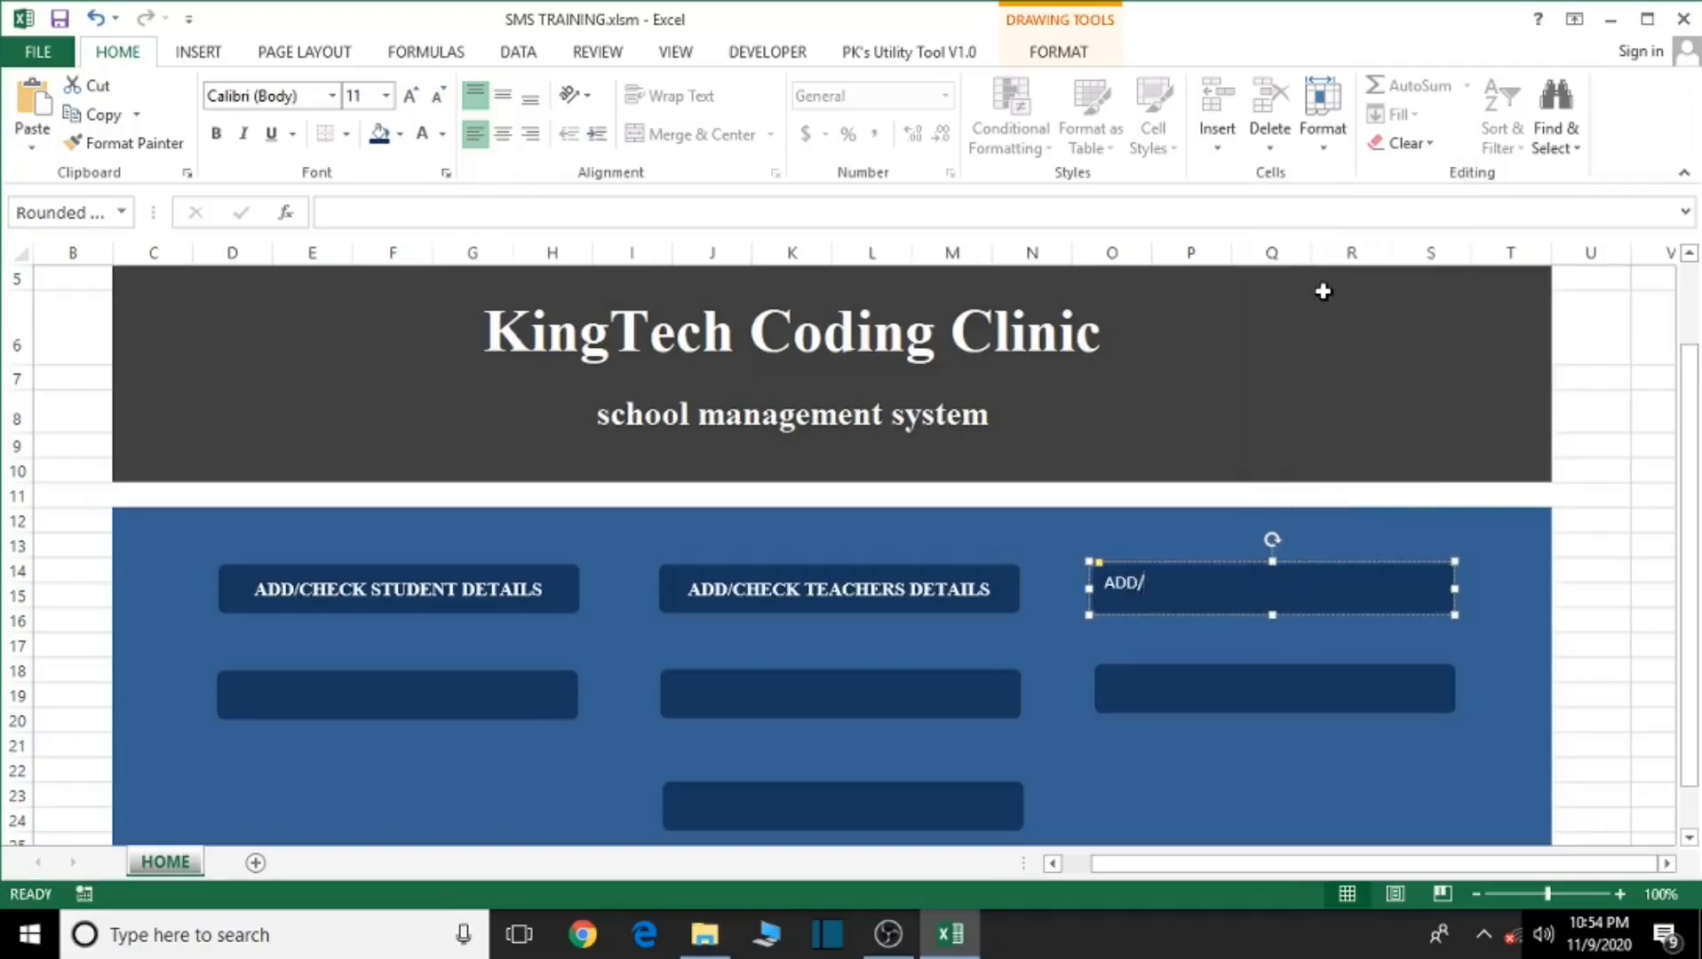
type("CHECK FEES DETAILS")
Step: Center the ADD/CHECK FEES DETAILS label horizontally and vertically and format it in bold Times New Roman
left_click_drag(1299, 583, 1101, 584)
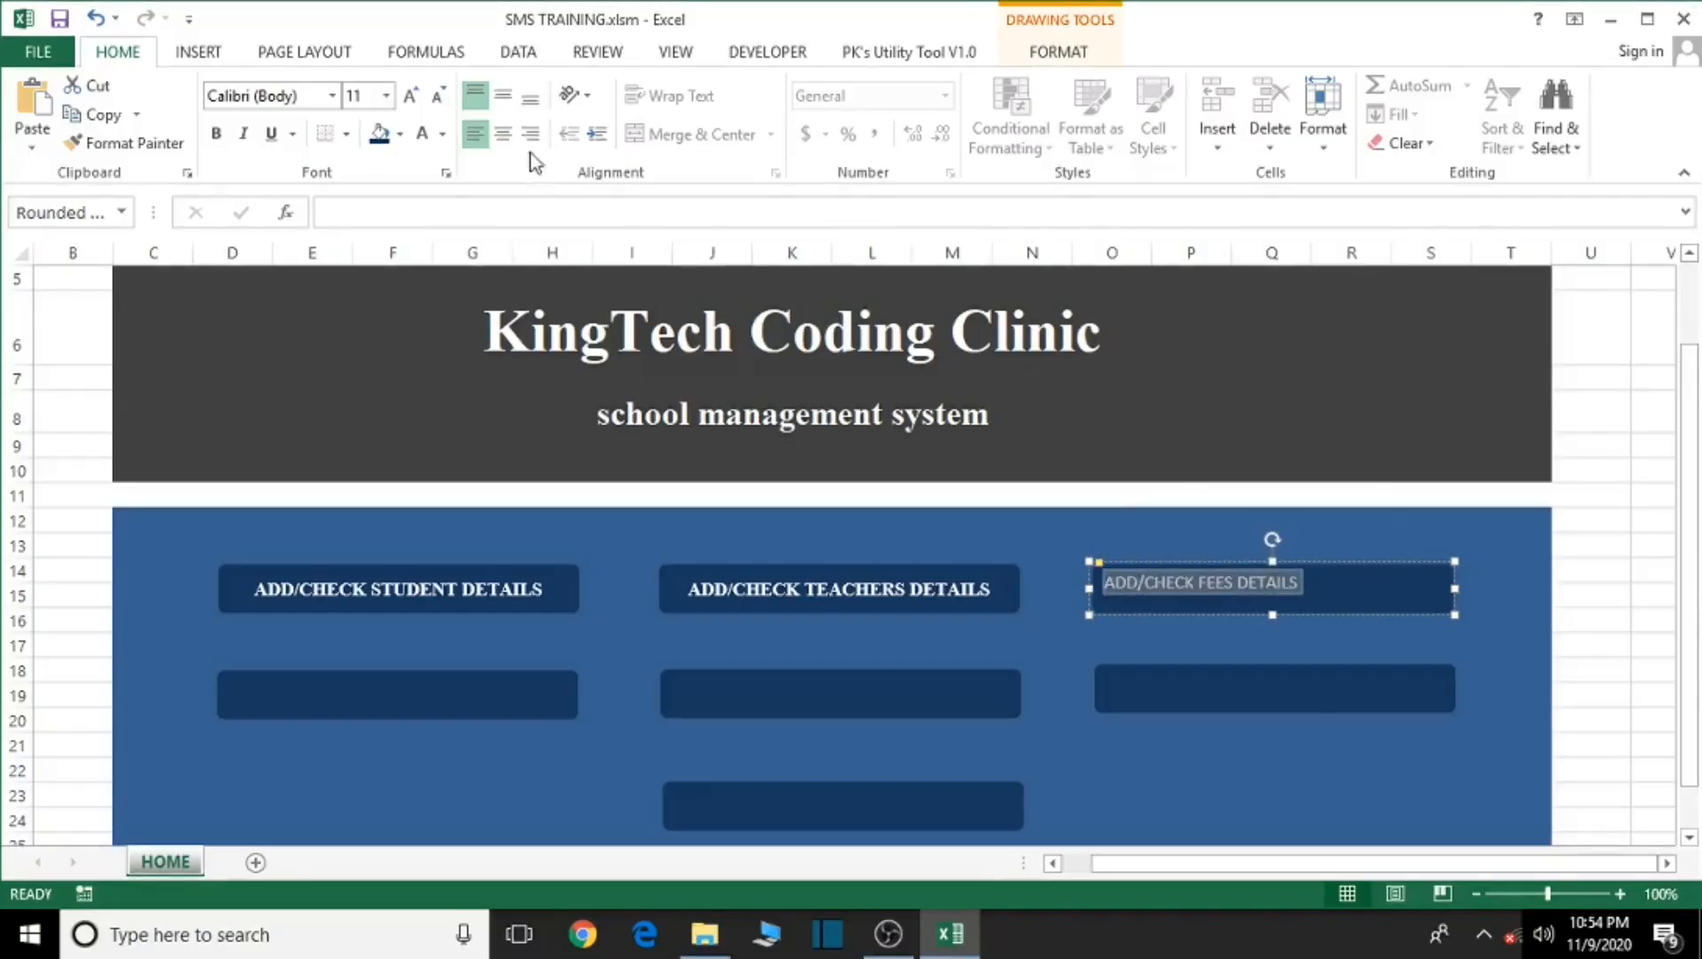
left_click(510, 137)
left_click(293, 96)
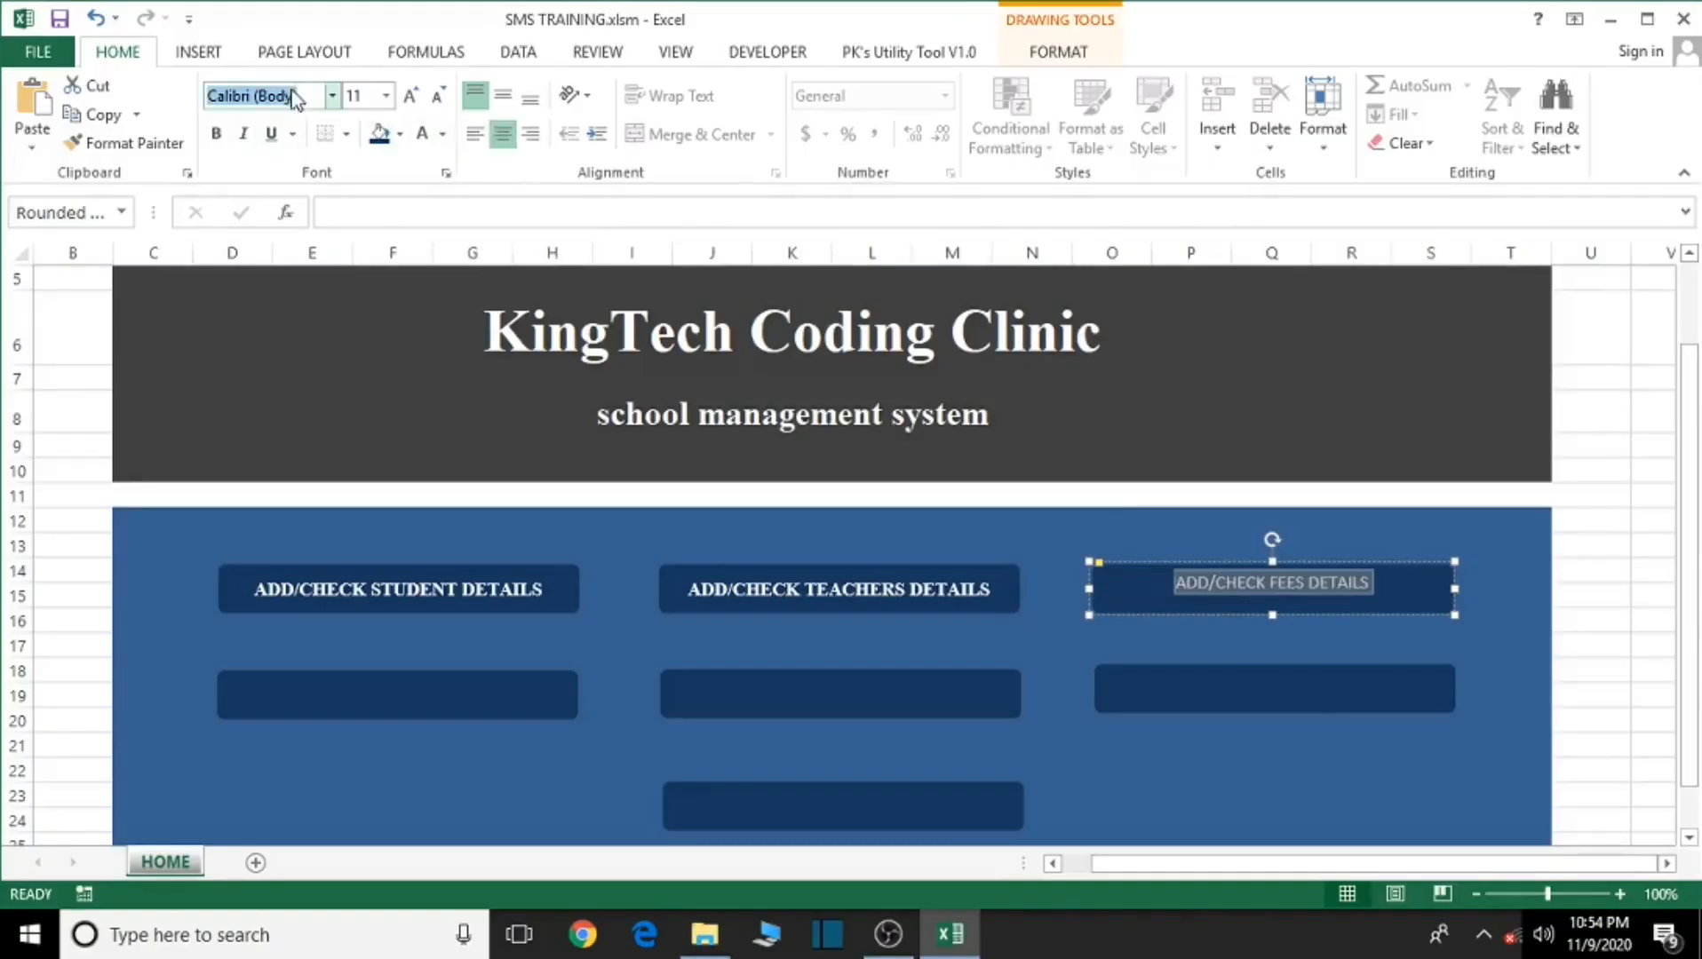
type("Times New Roman")
key("Return")
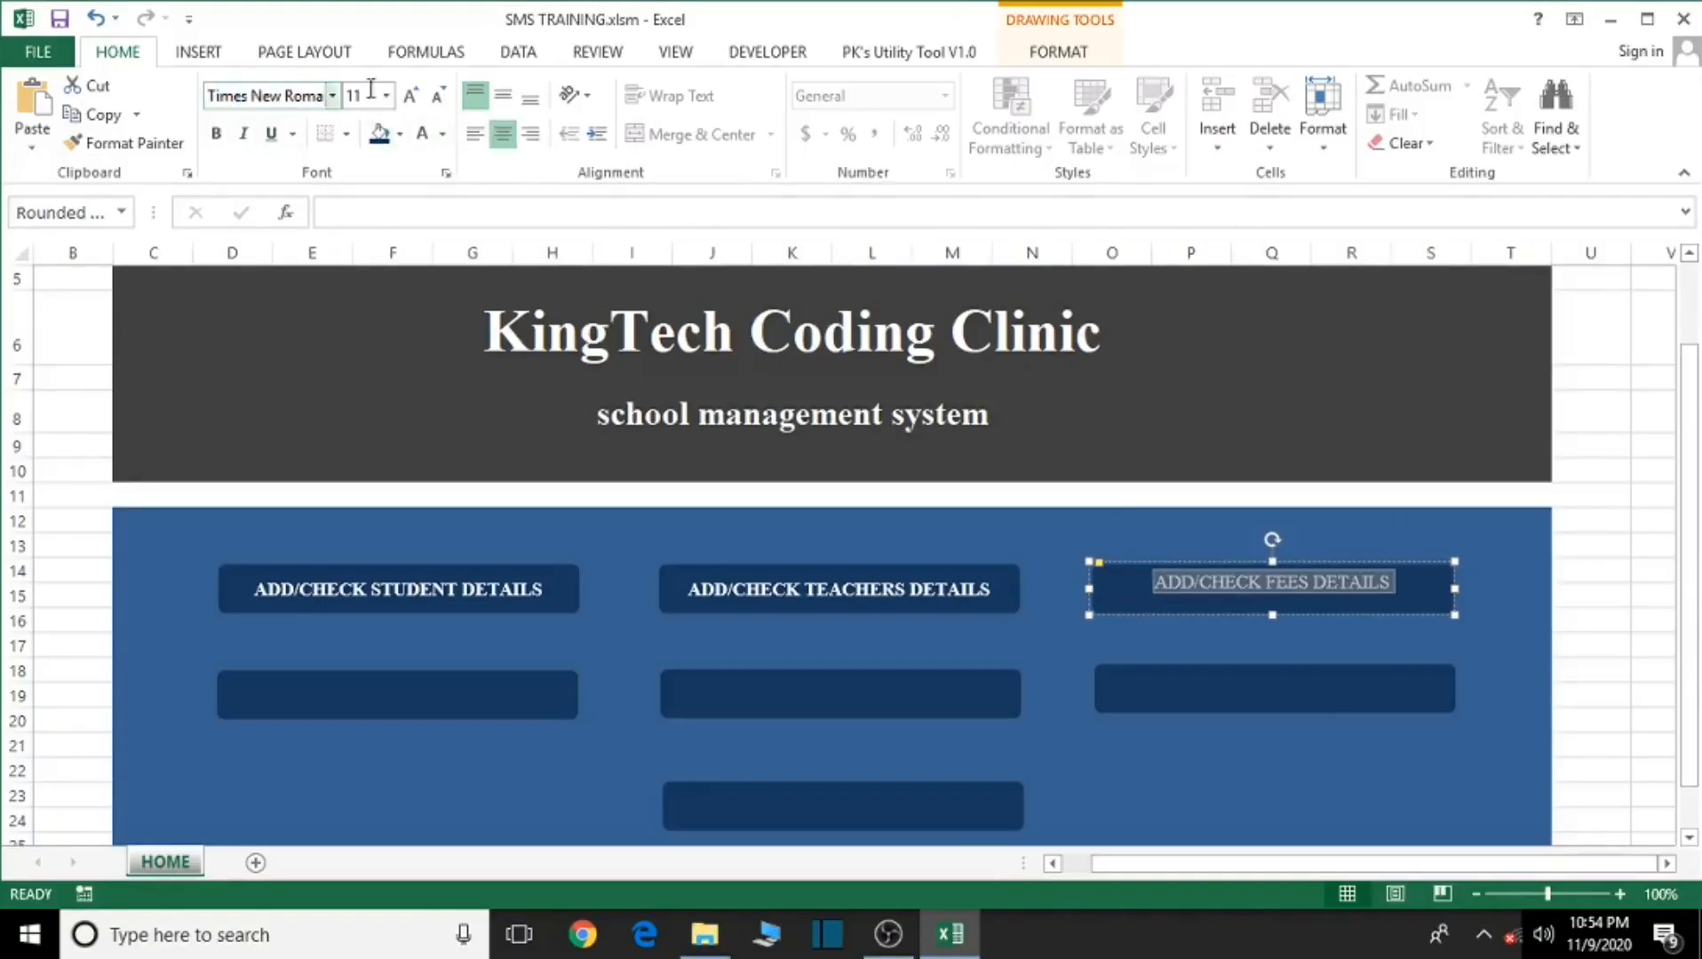
left_click(502, 95)
left_click(215, 134)
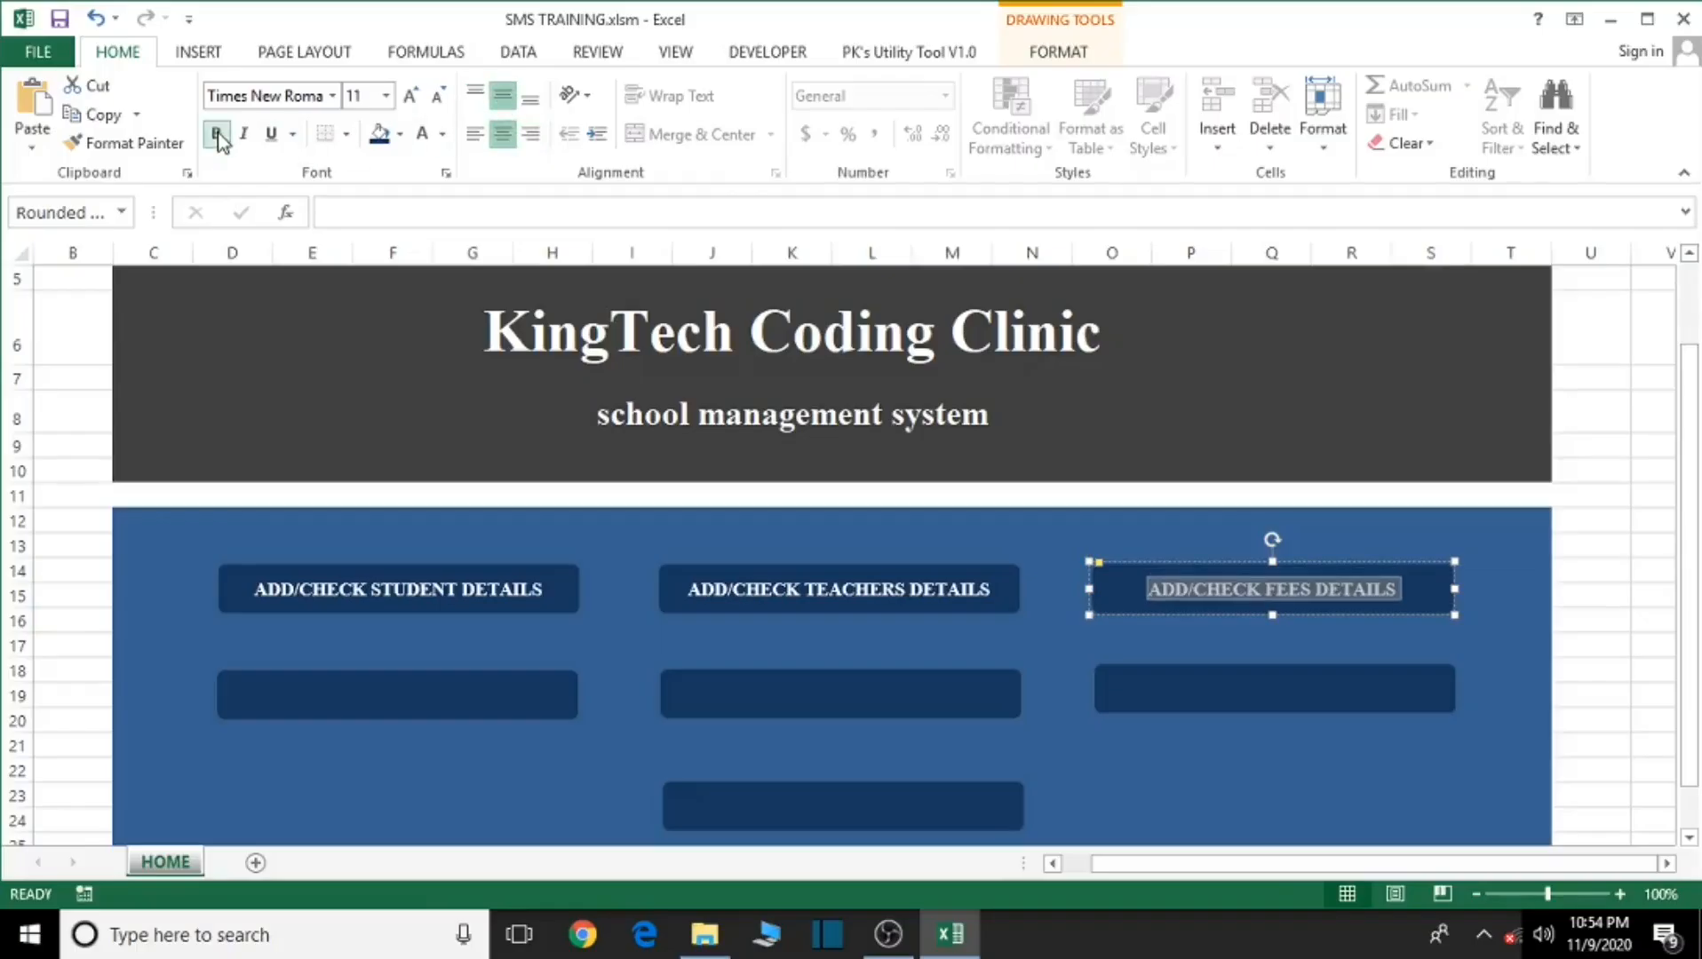
left_click(975, 636)
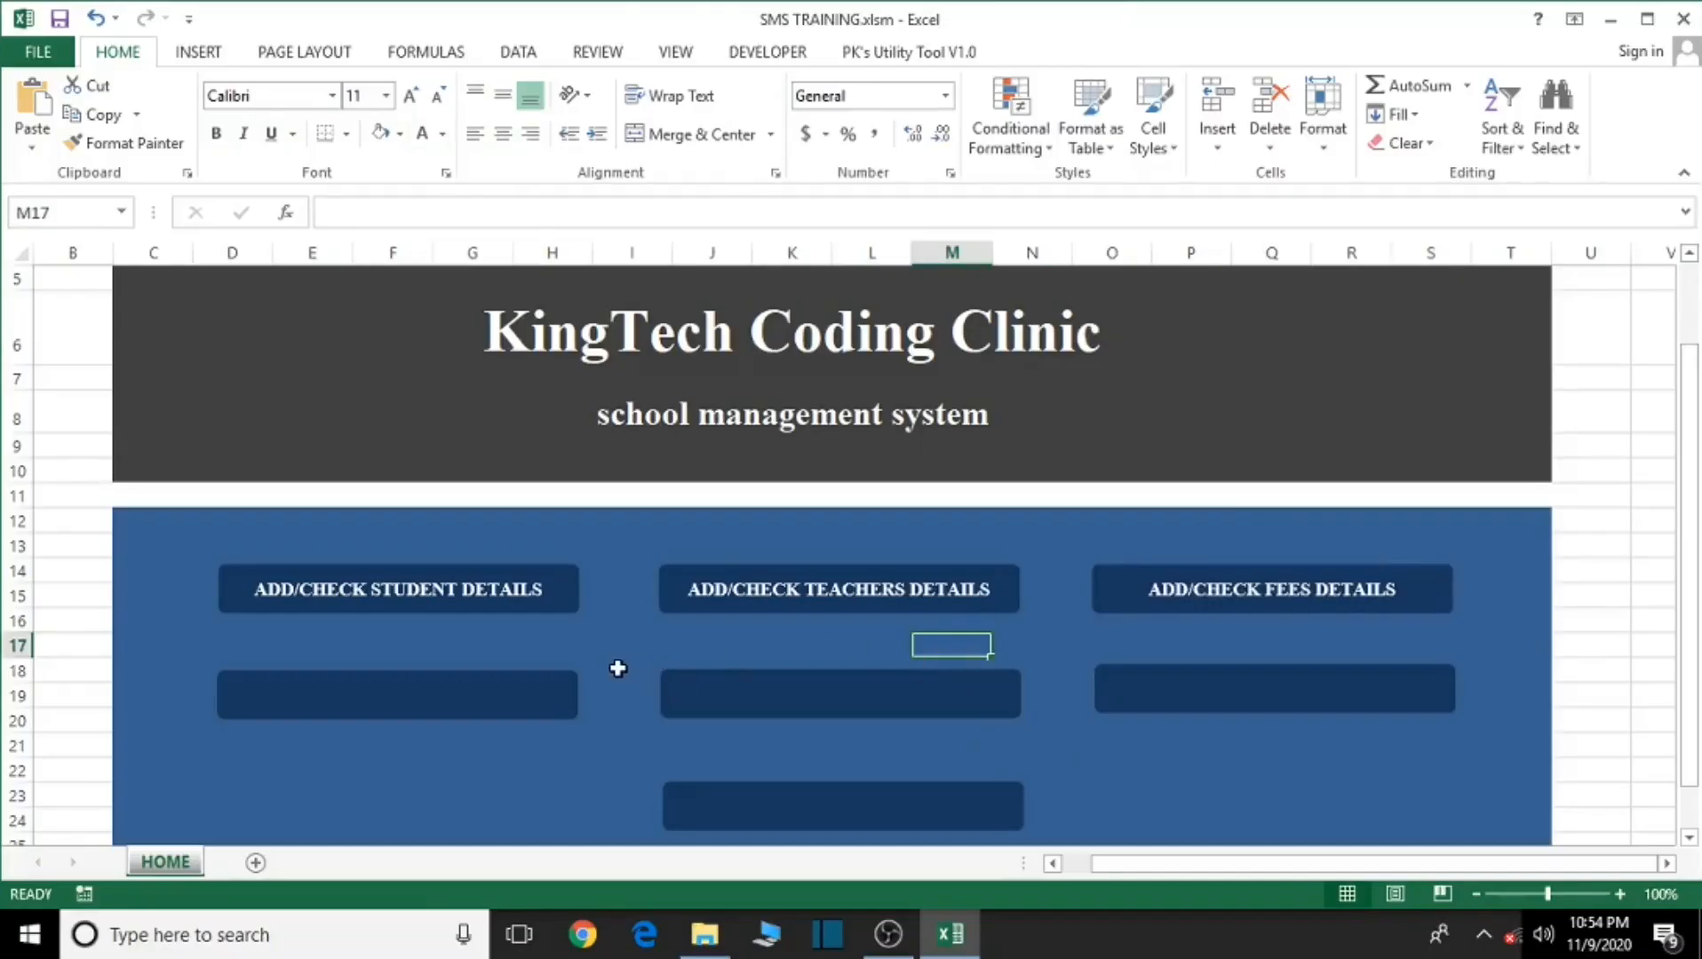
Step: Add the text "CHECK STUDENT EMIS DATA" to the first rectangle of the second row
left_click(398, 693)
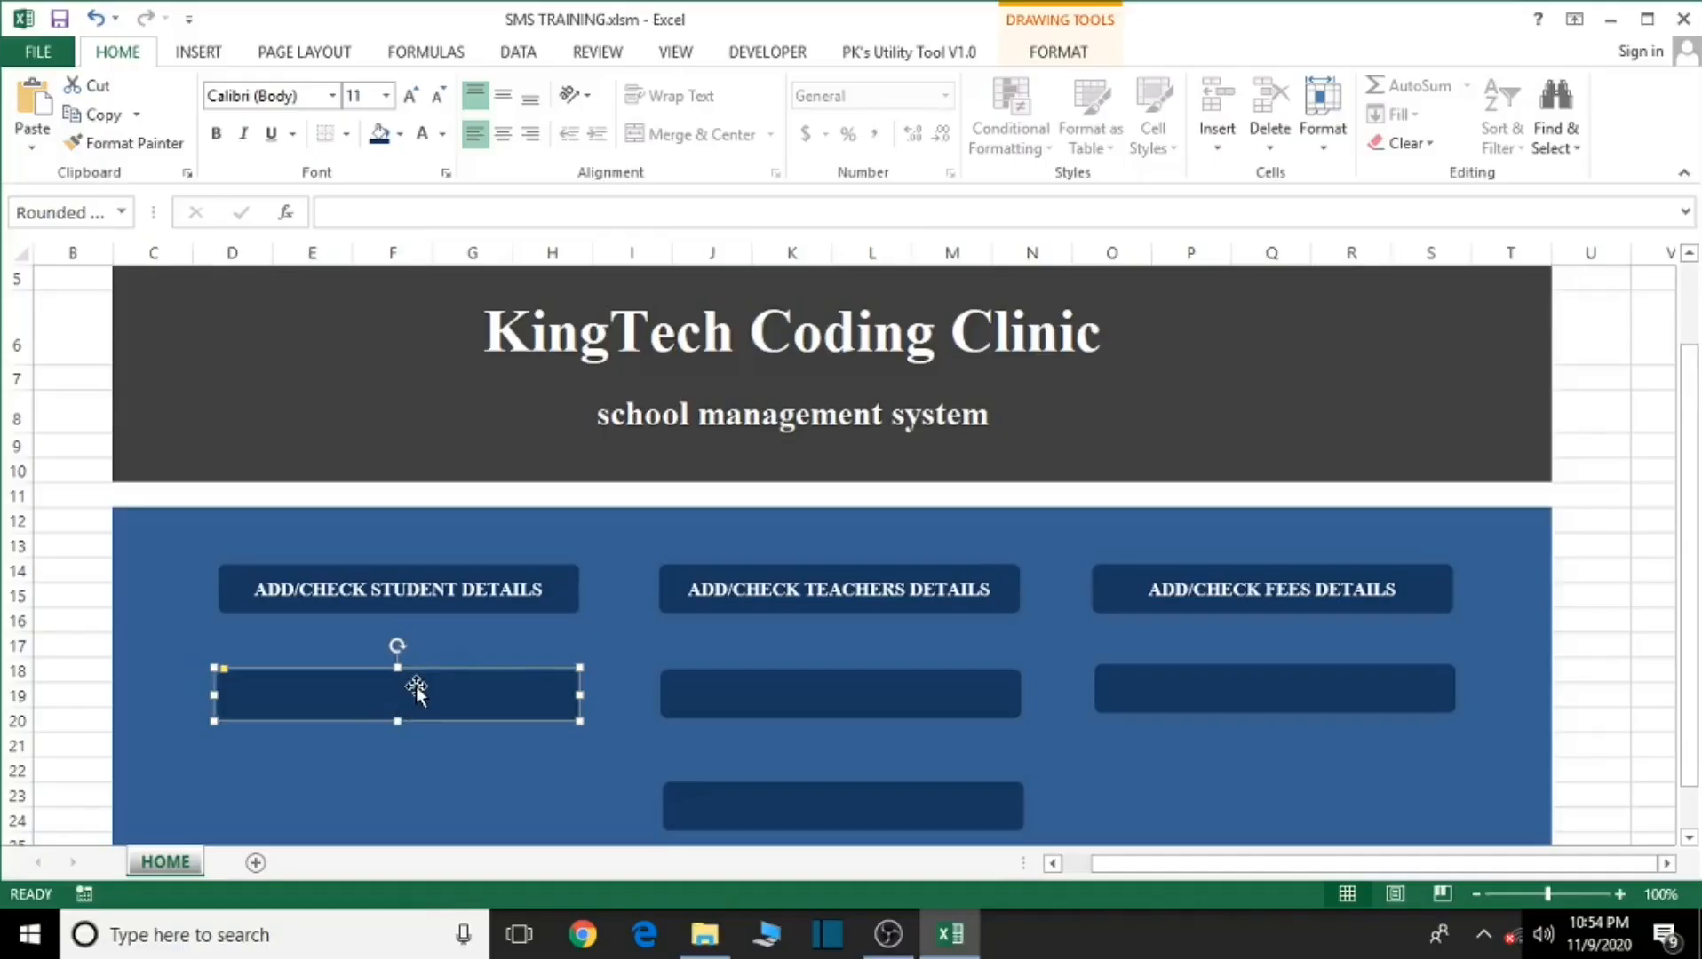
right_click(388, 701)
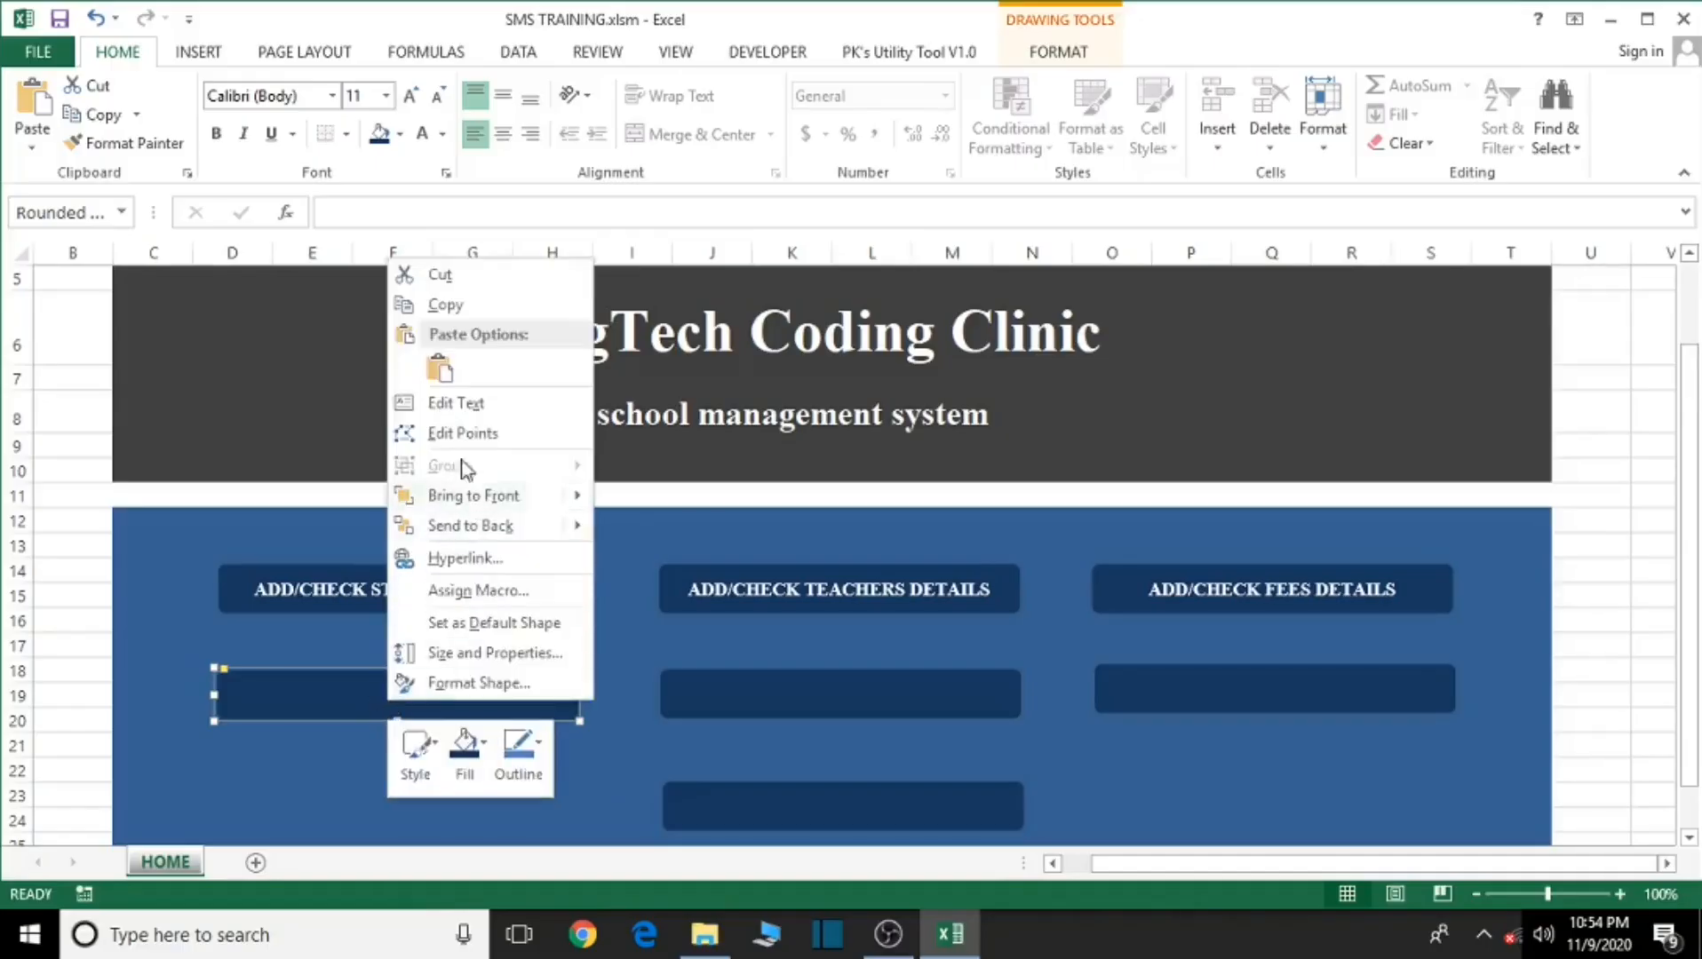
left_click(456, 404)
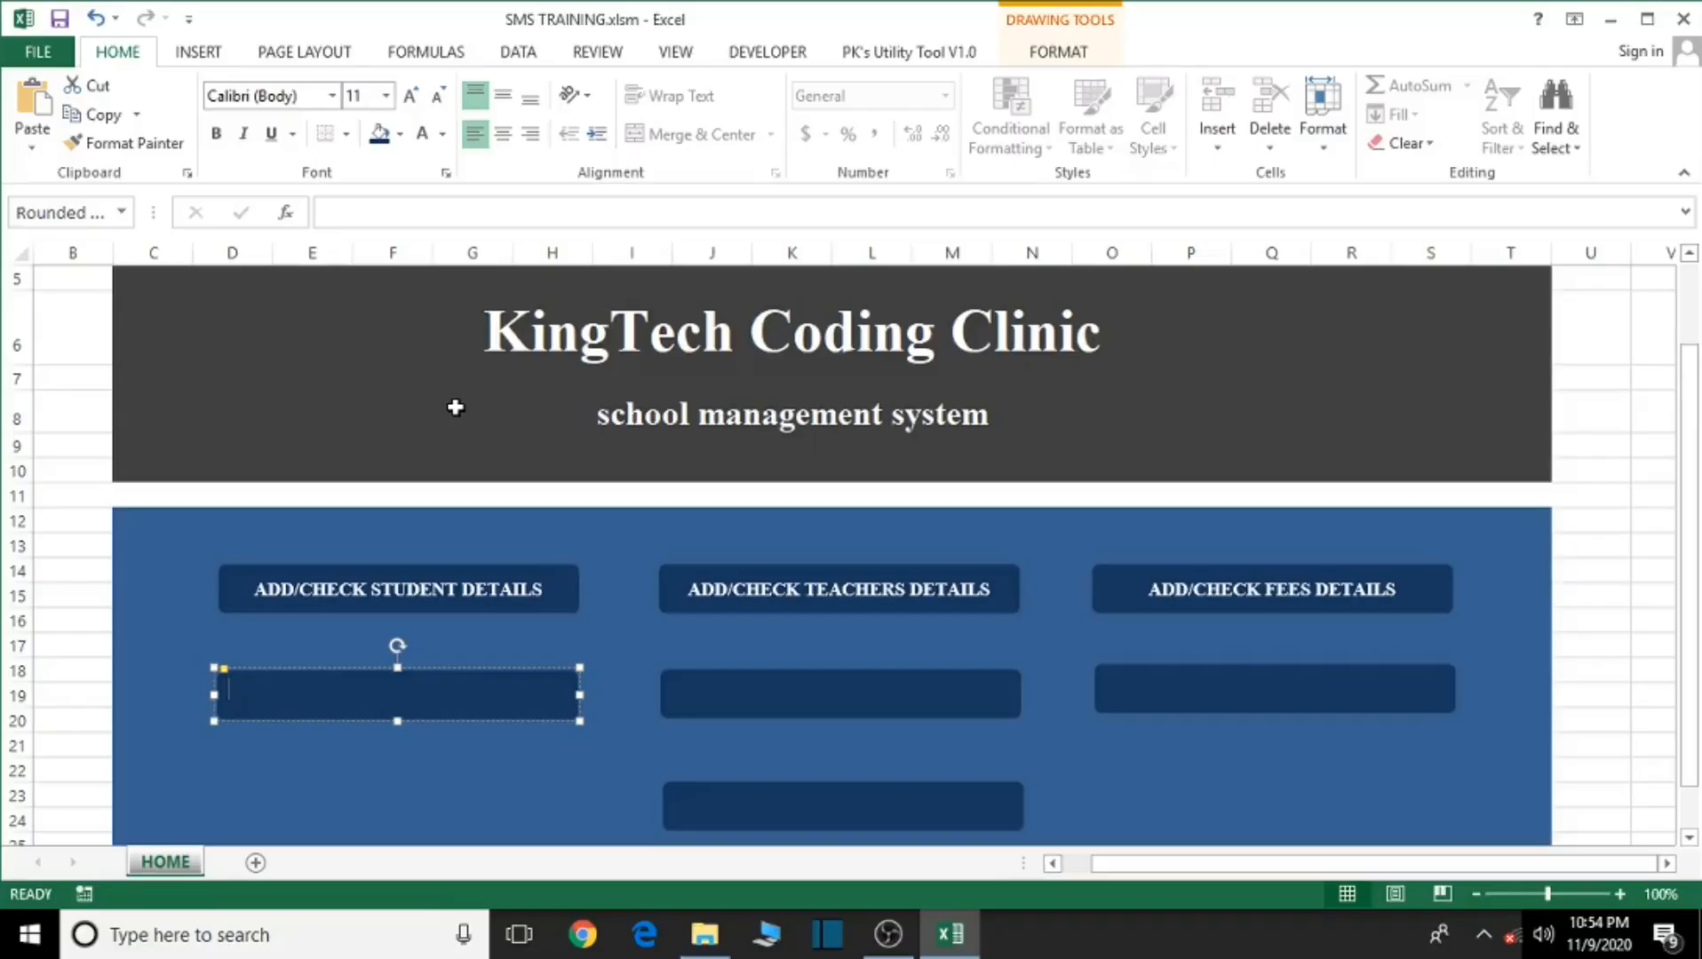
type("CHECK STUDENT EMID")
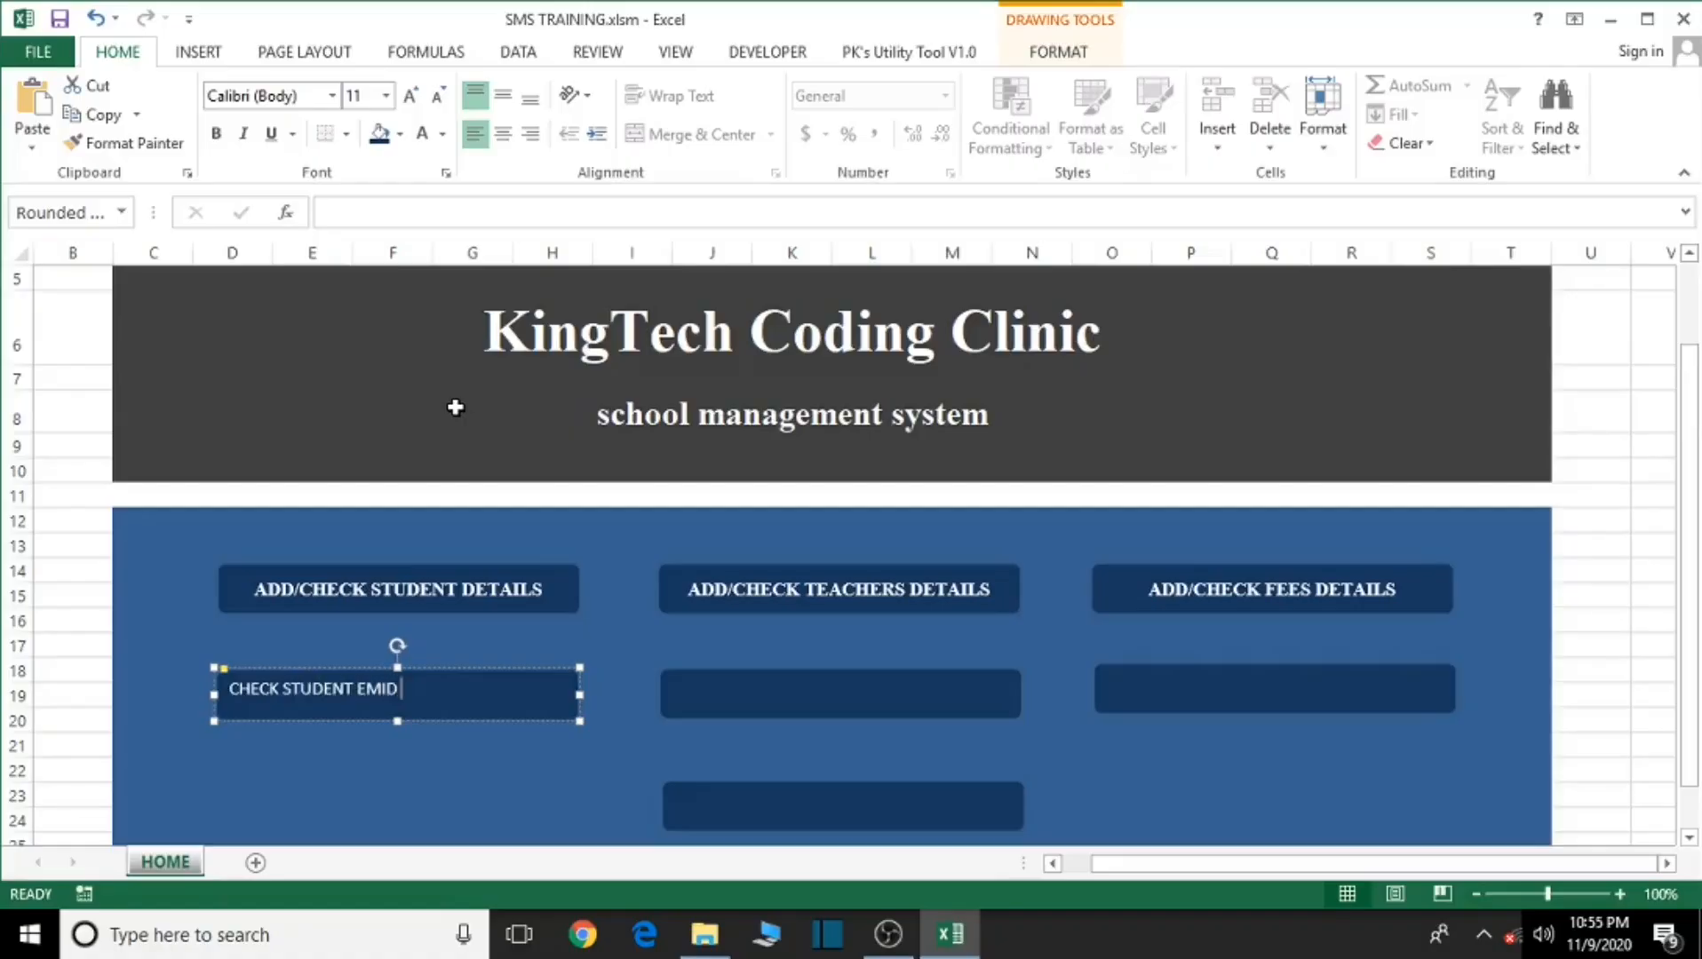
key("BackSpace")
type("S DATA")
Step: Center the CHECK STUDENT EMIS DATA label horizontally and vertically and format it in bold Times New Roman
left_click_drag(440, 689, 228, 691)
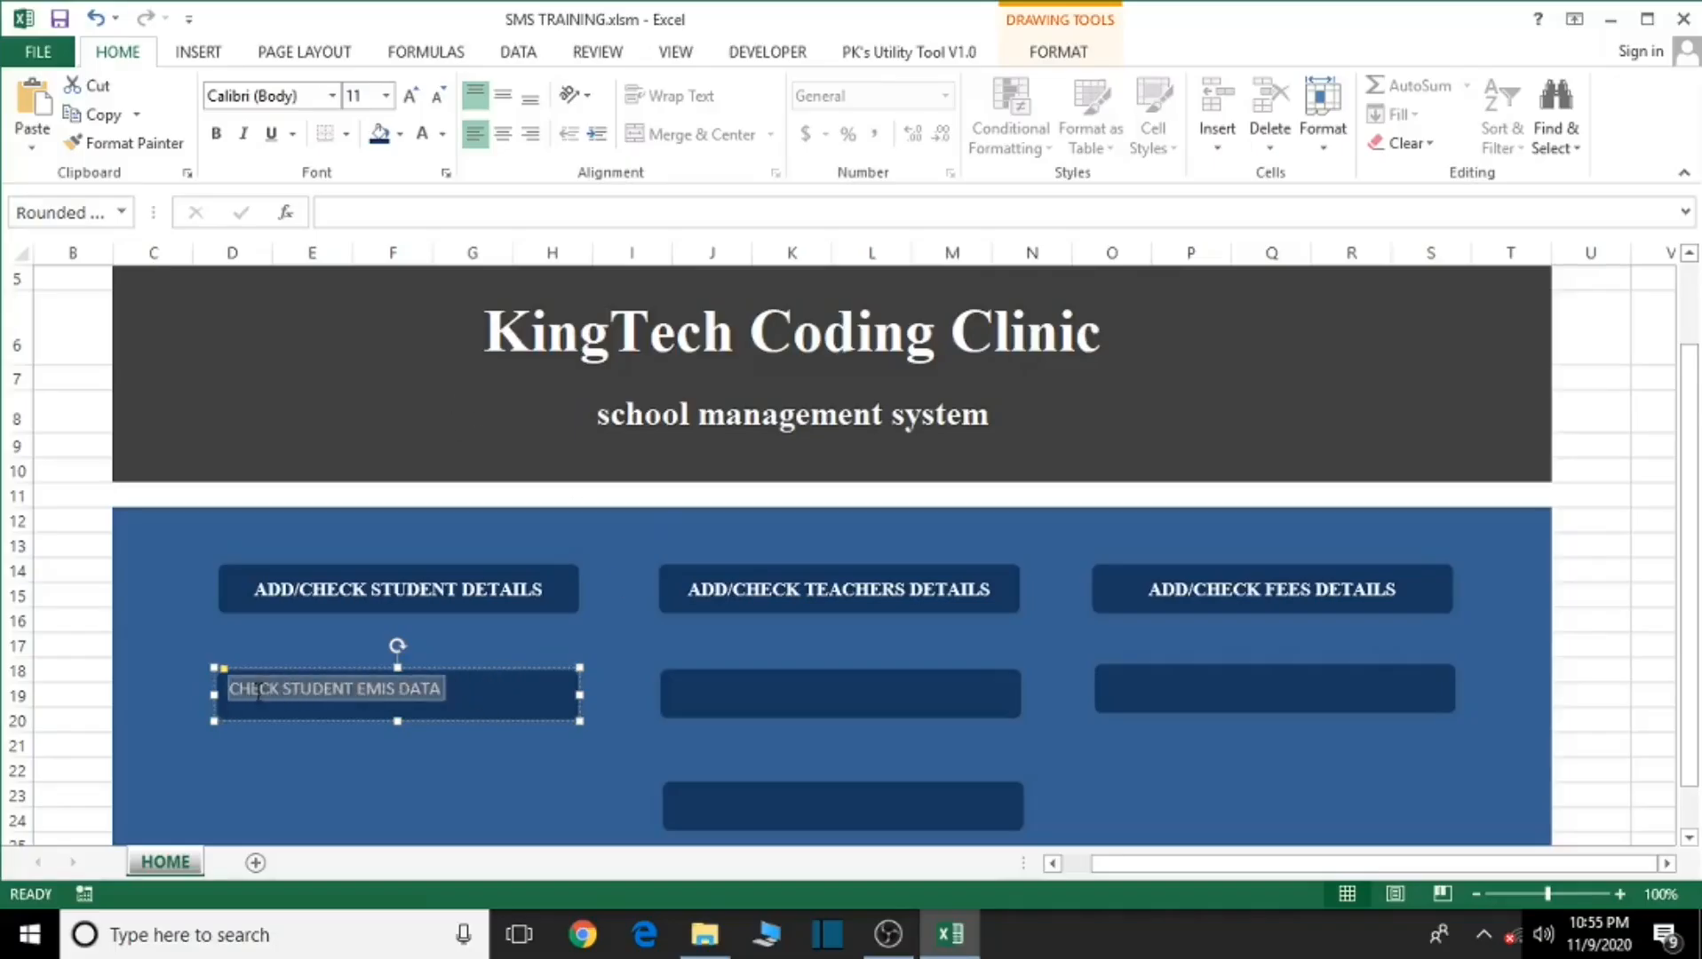
left_click(502, 134)
left_click(503, 92)
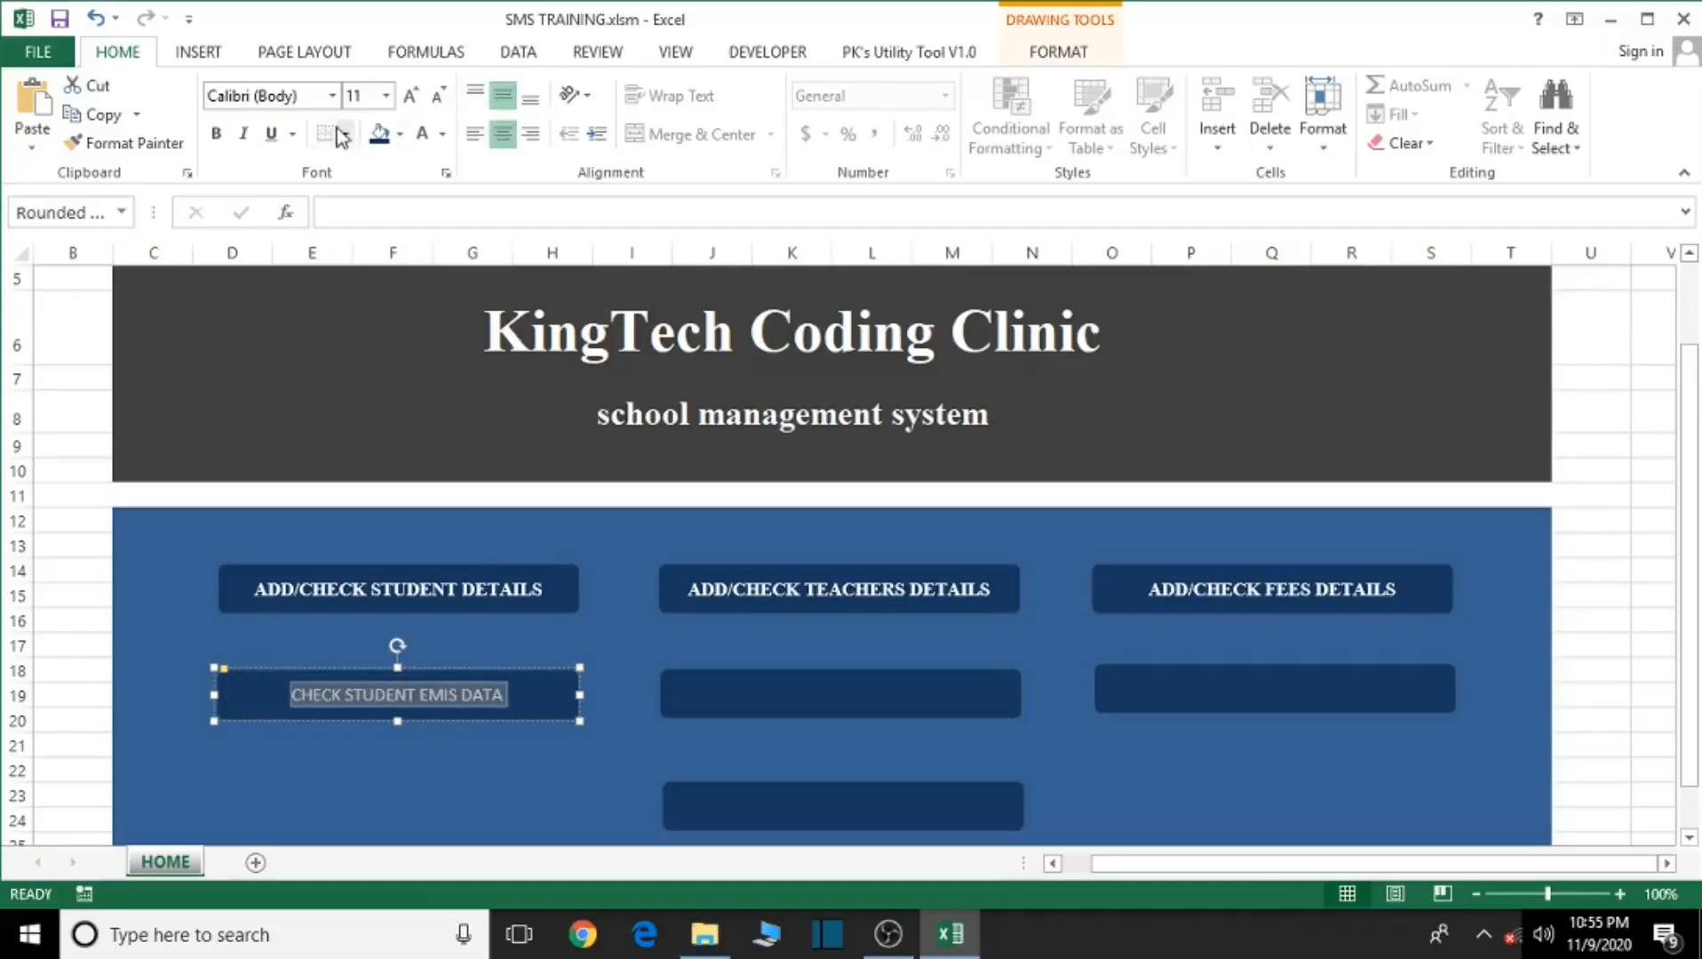
left_click(315, 93)
type("Times New Roma")
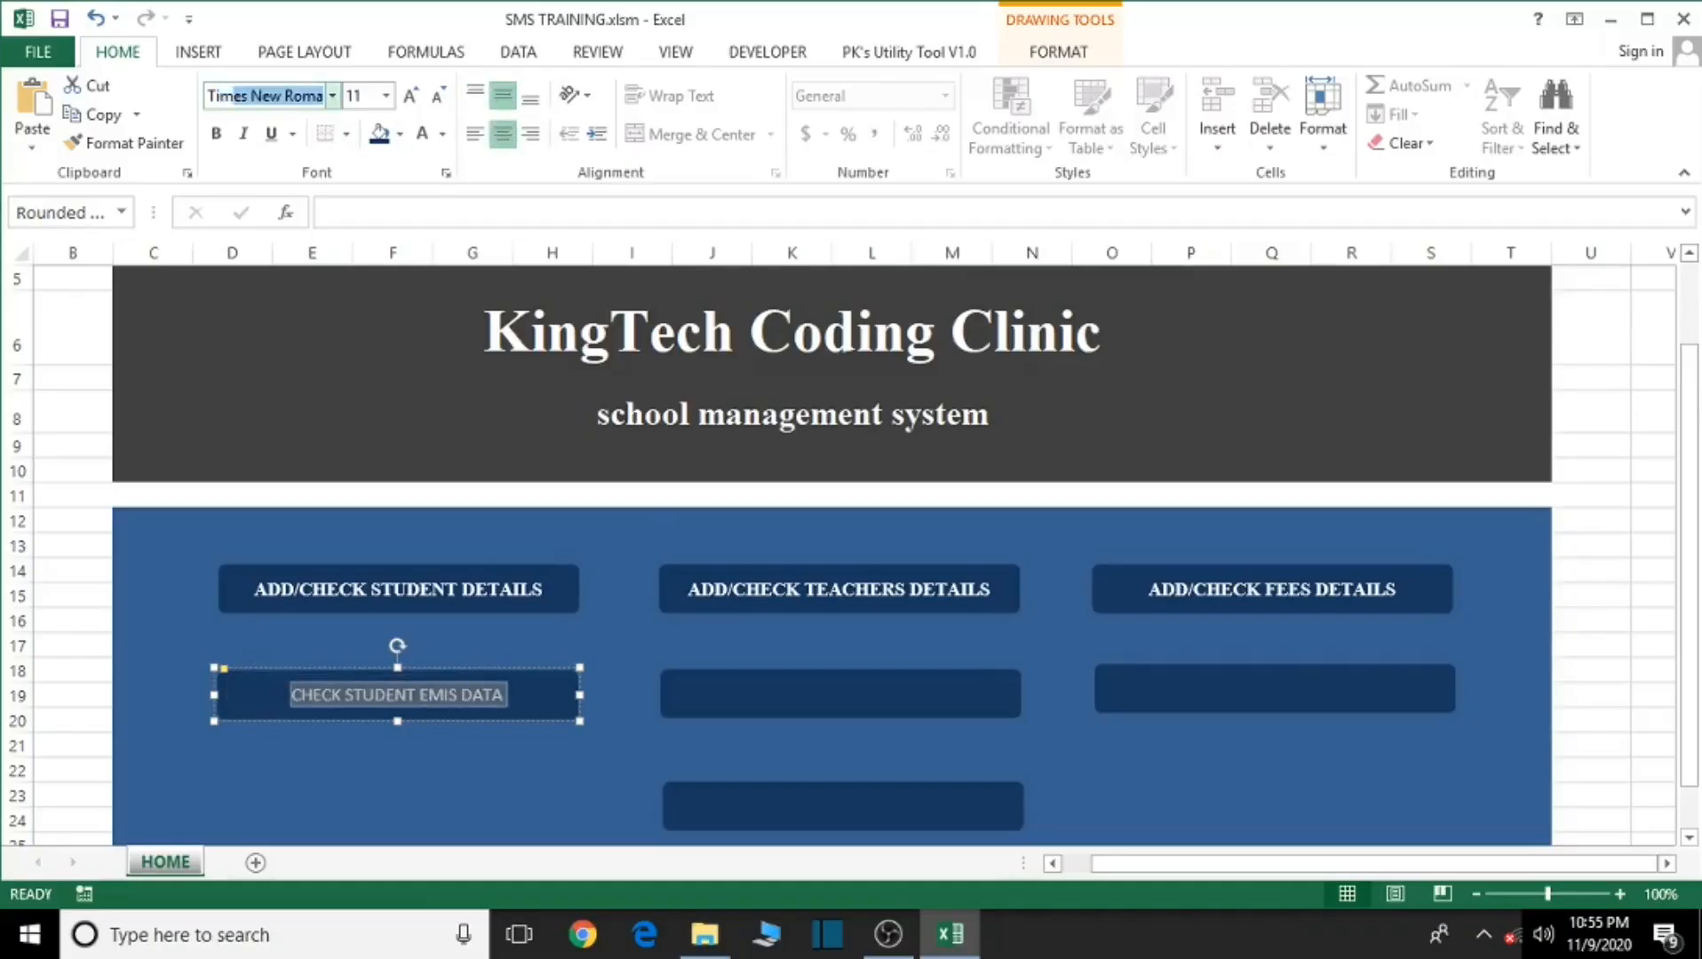
key("Return")
left_click(216, 133)
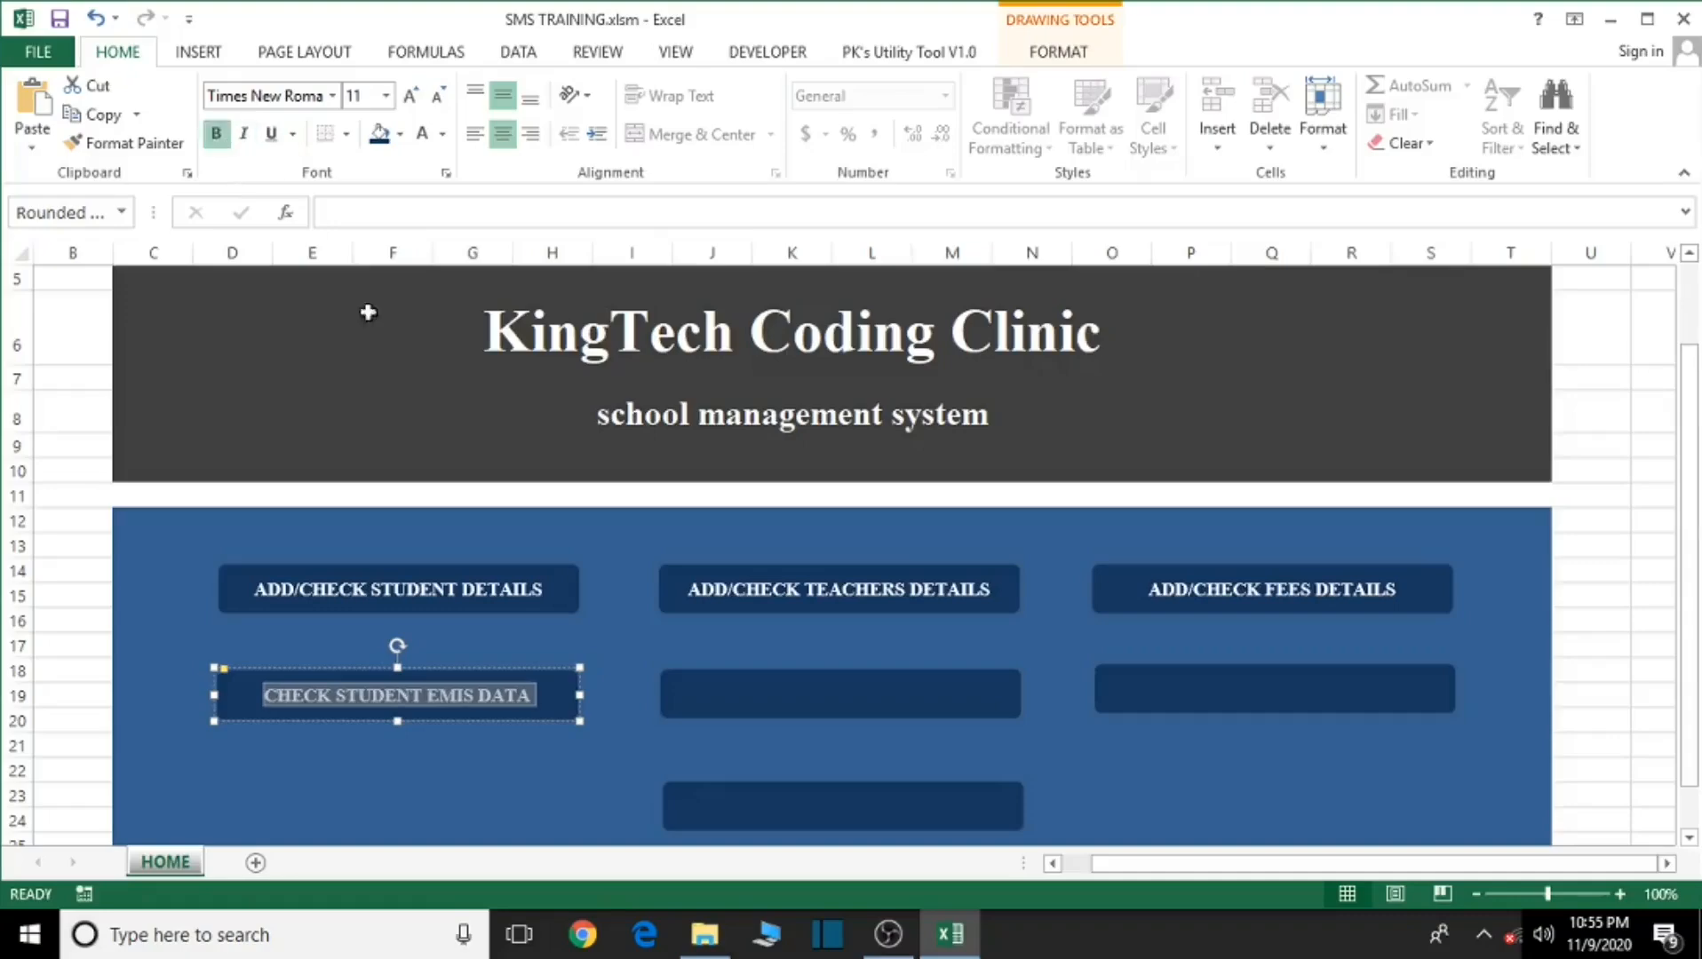
left_click(613, 636)
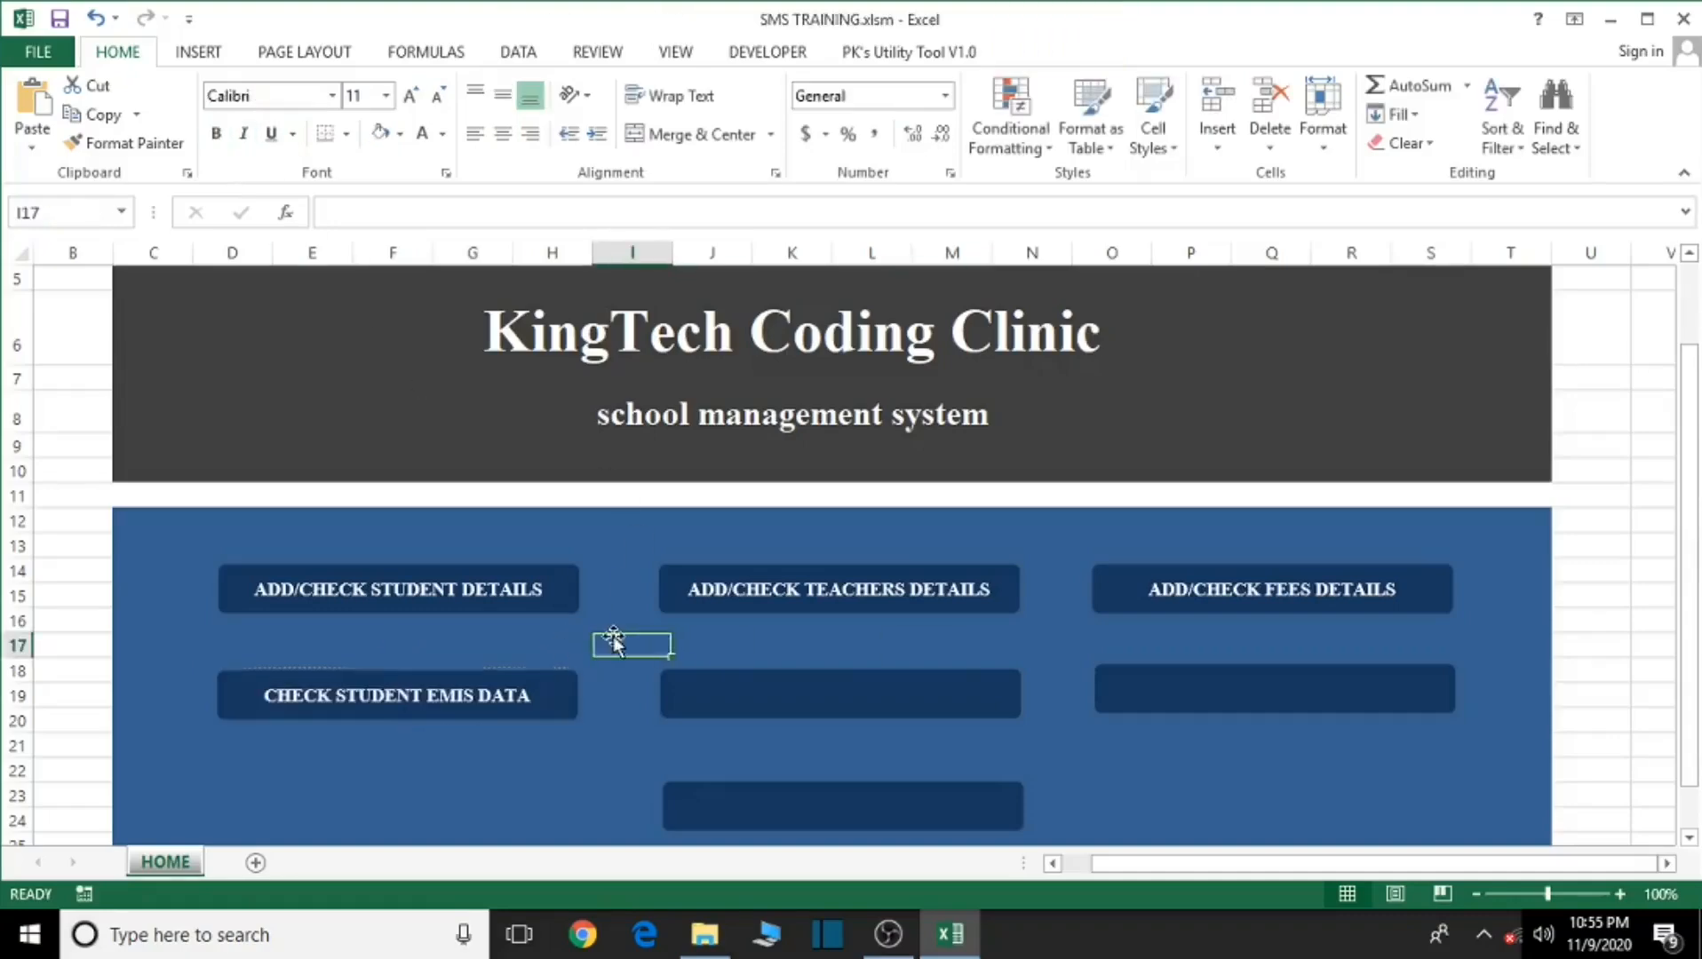
Step: Add the text "CONFIRM PAYMENT RECIEPT" to the middle rectangle of the second row
right_click(782, 695)
left_click(860, 401)
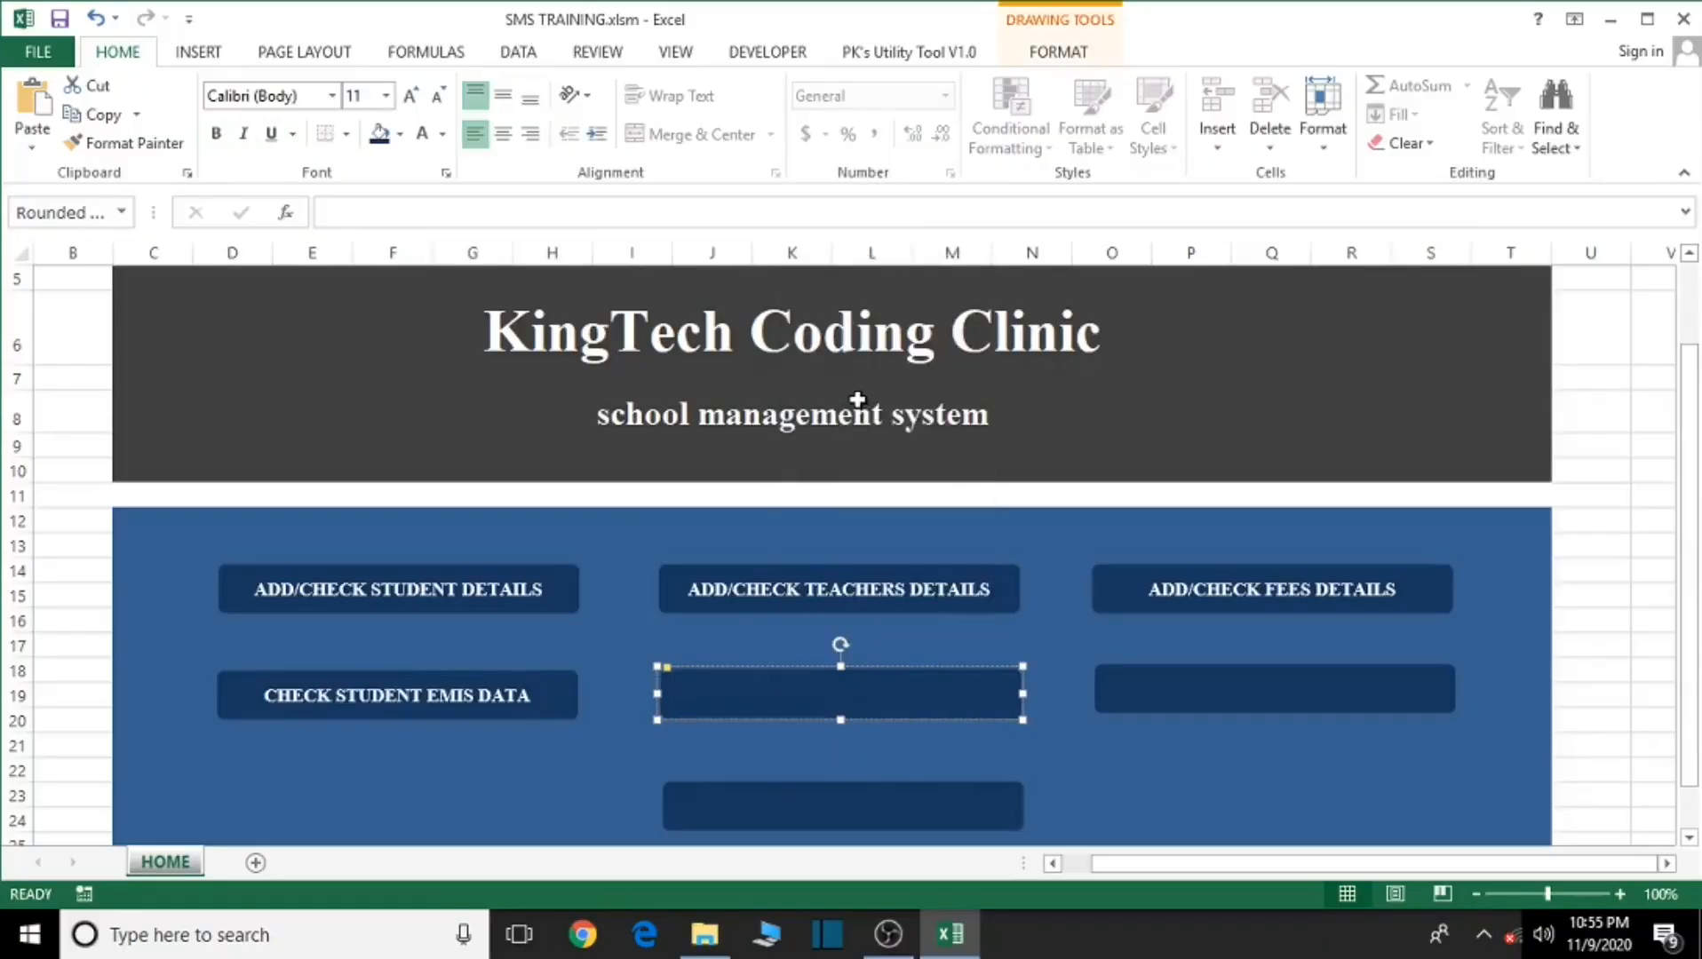
type("CONFIRM PAYMENT")
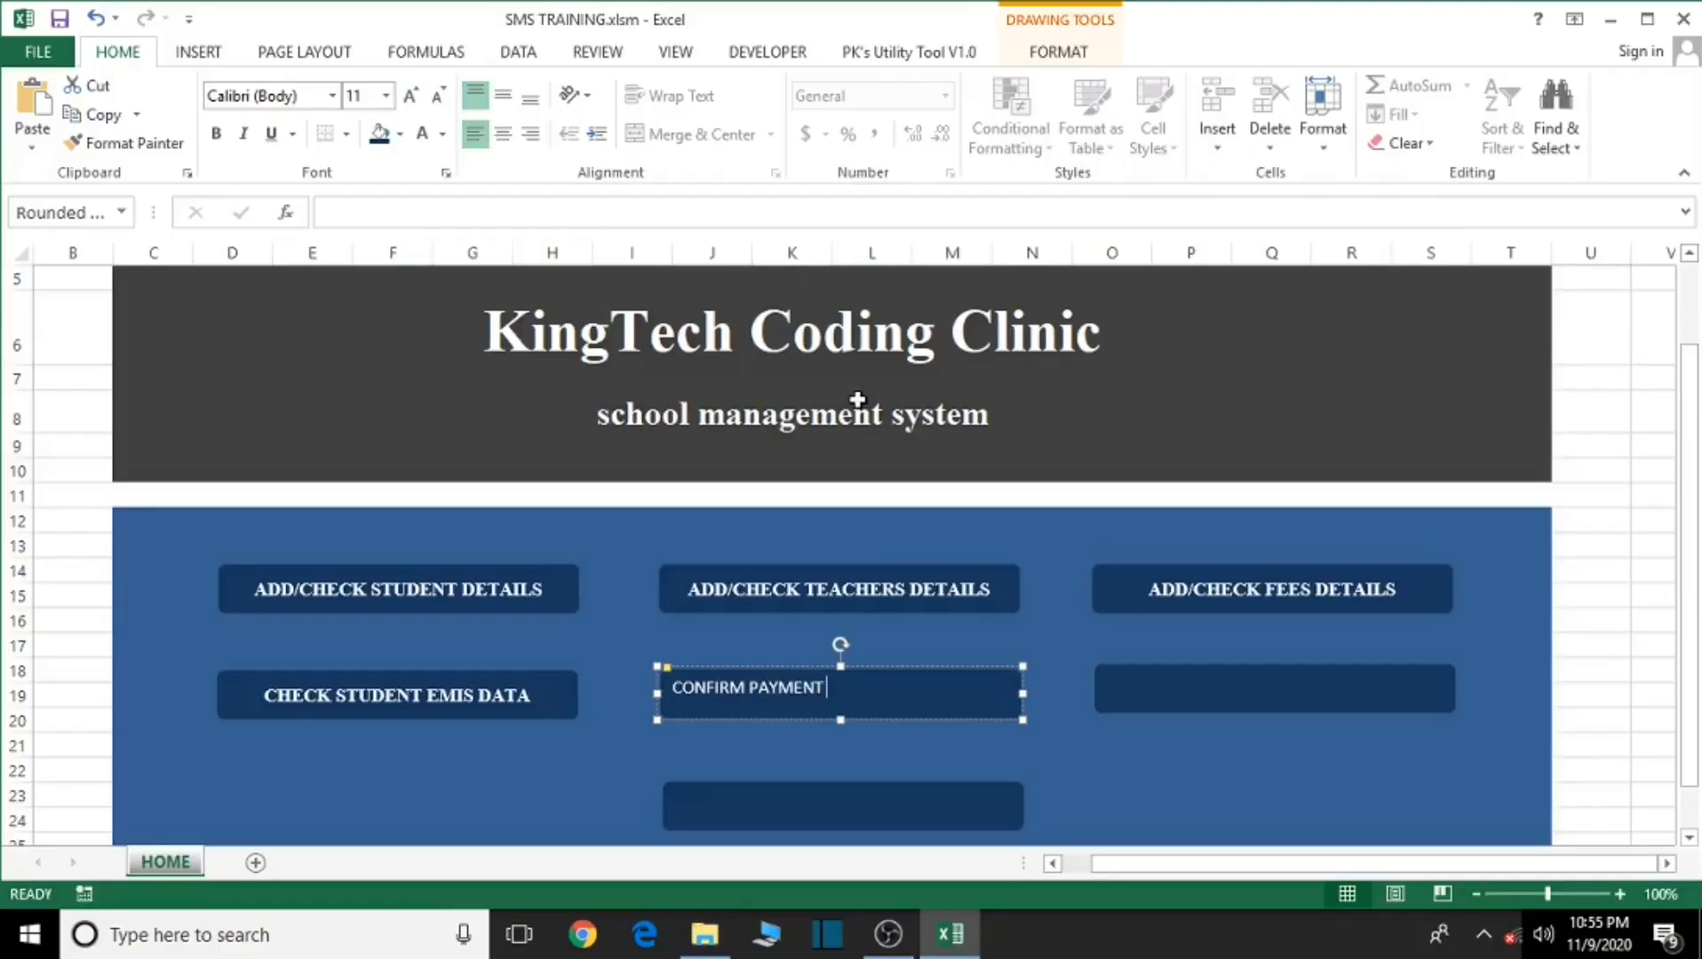
type(" RECIEPT")
Step: Center the CONFIRM PAYMENT RECIEPT label horizontally and vertically and format it in bold Times New Roman
left_click_drag(890, 688, 708, 698)
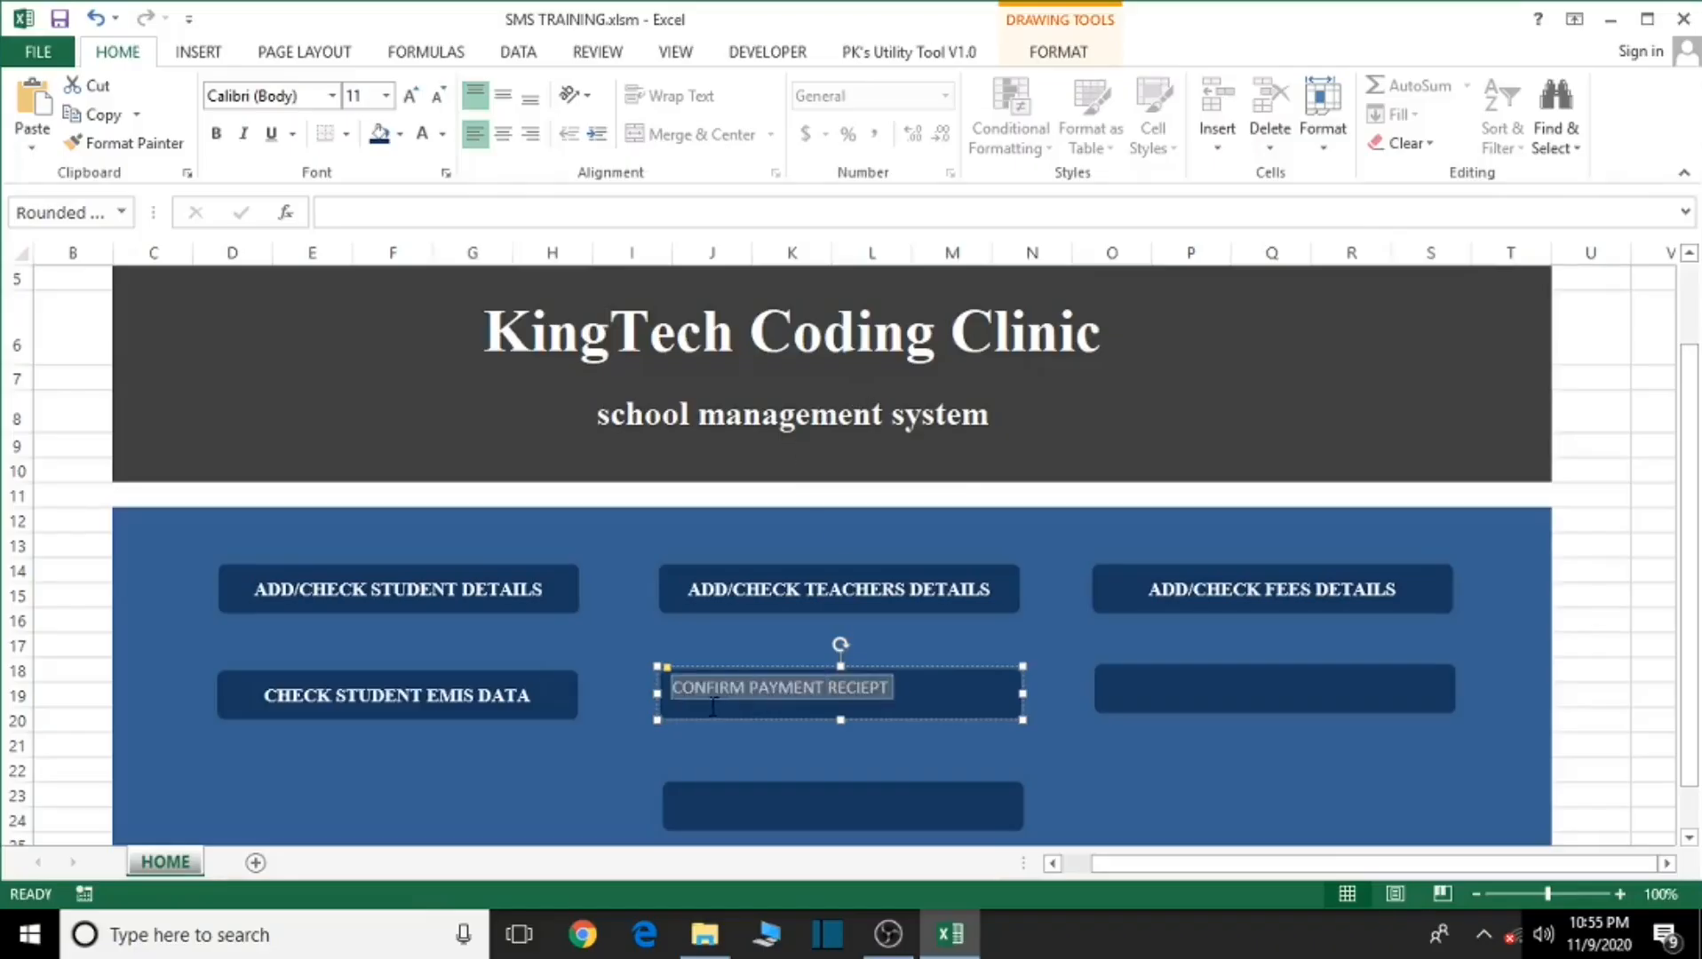
left_click(503, 133)
left_click(503, 95)
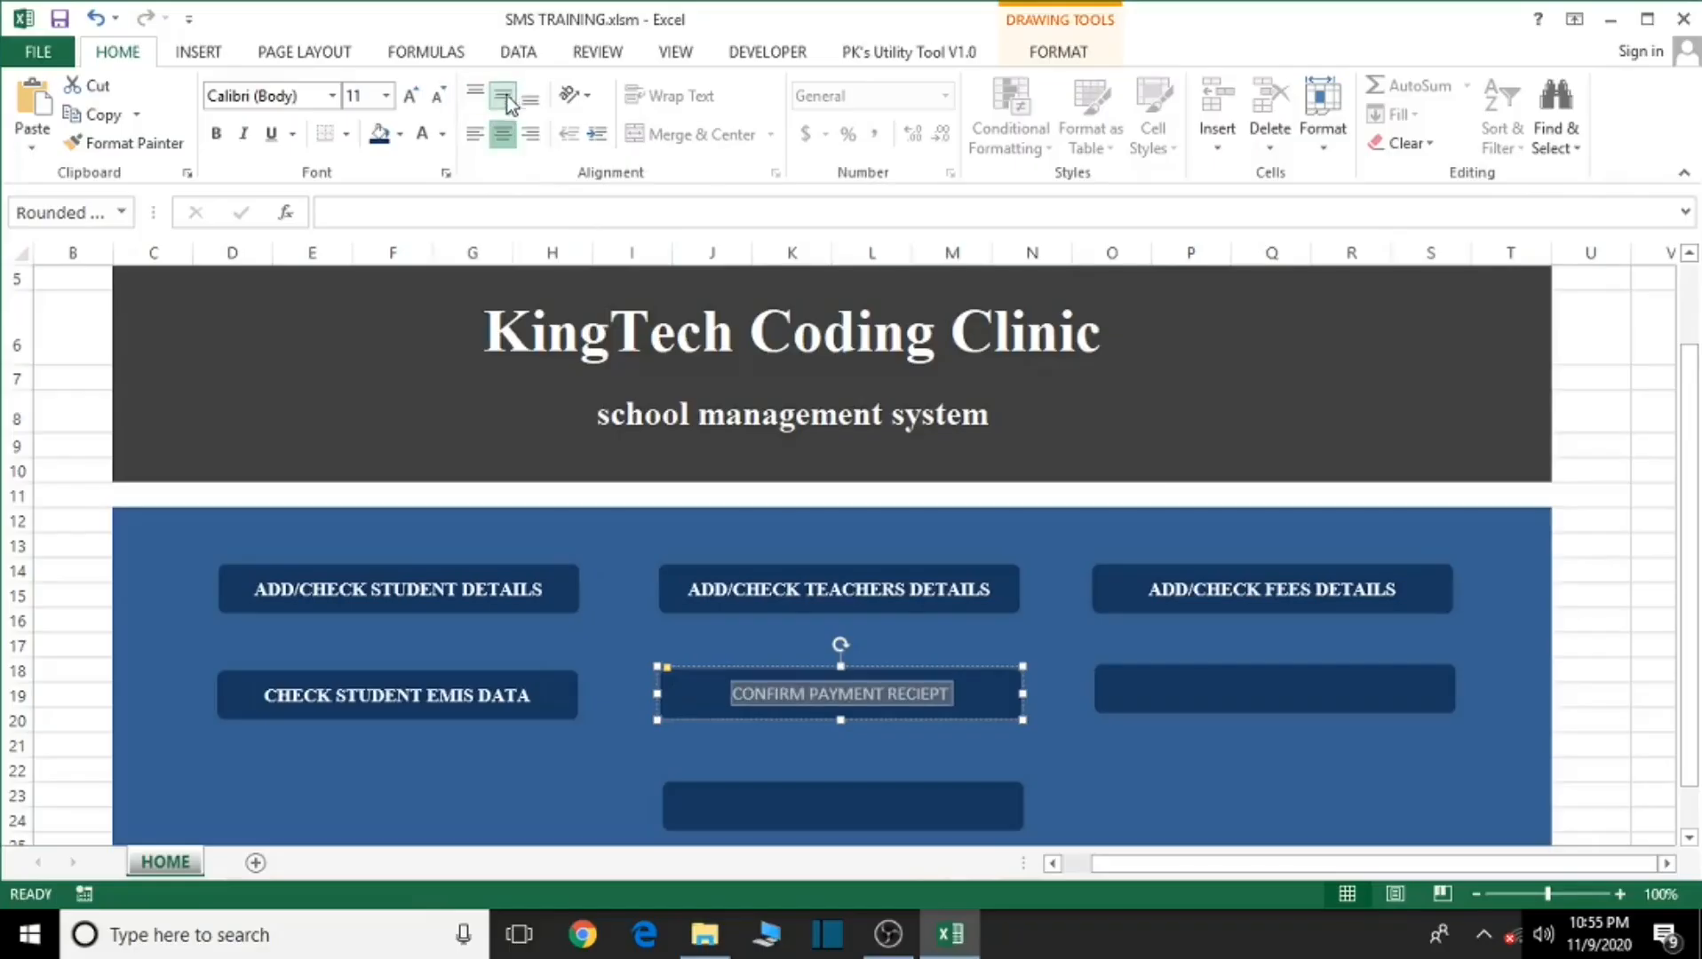
left_click(282, 95)
type("Times New Roma")
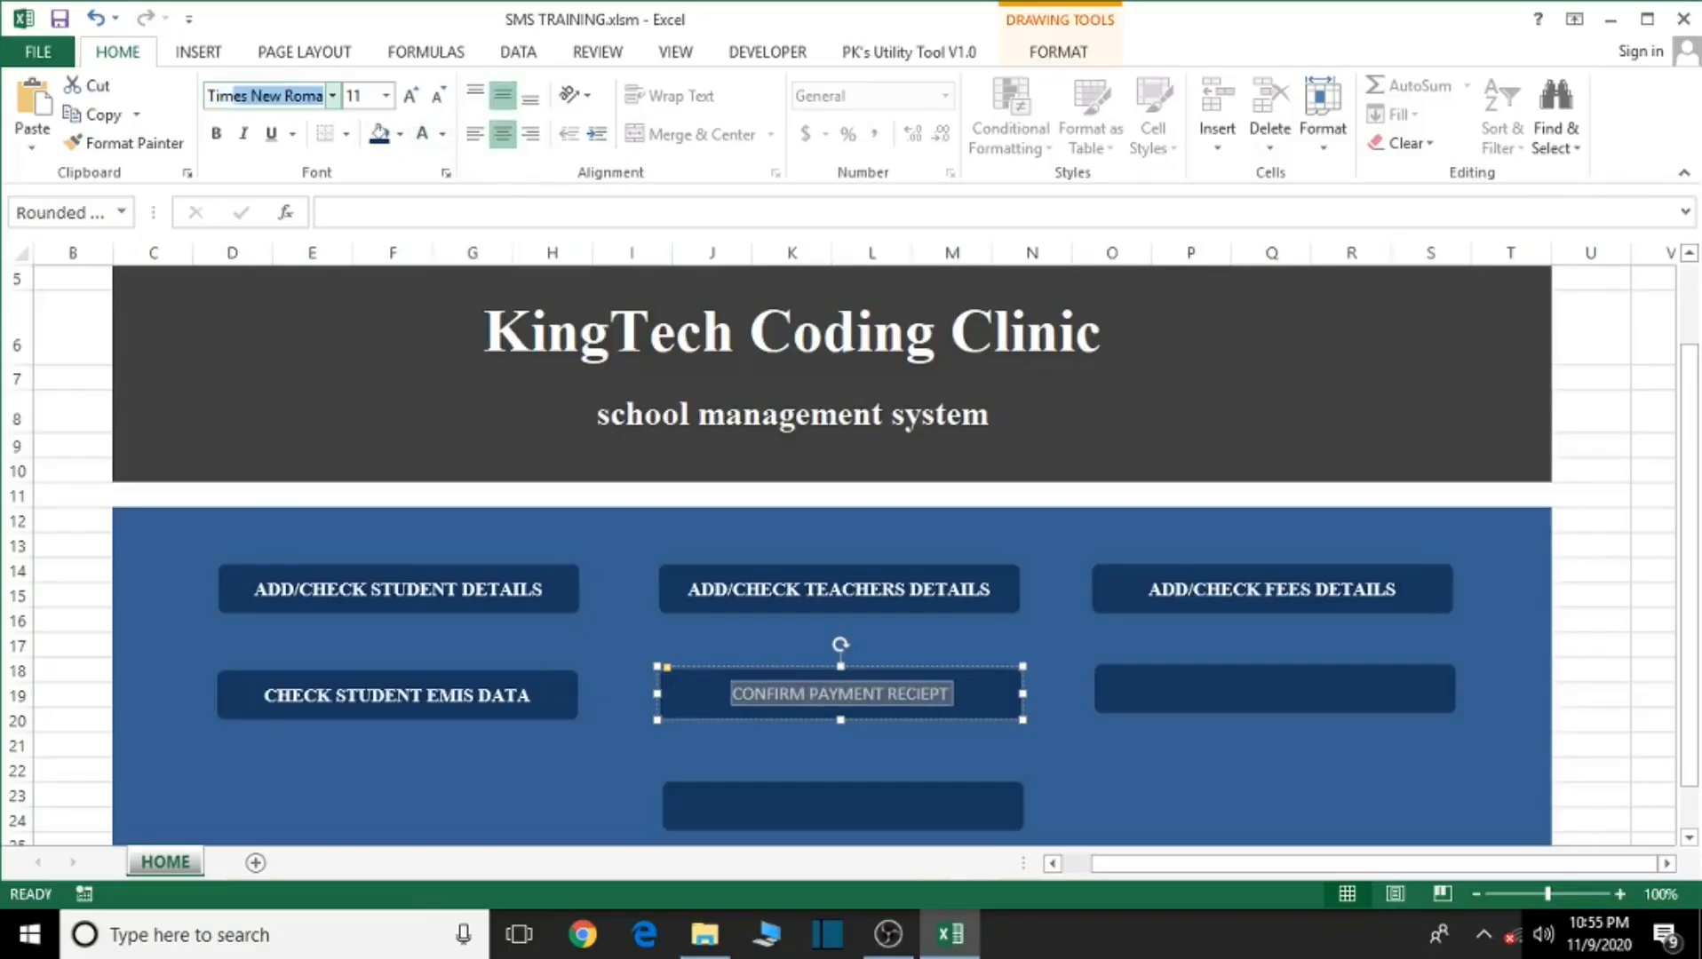
key("Return")
left_click(214, 136)
Step: Add the text "ISSUE ADMISSION RECIEPT" to the third rectangle of the second row
left_click(1223, 698)
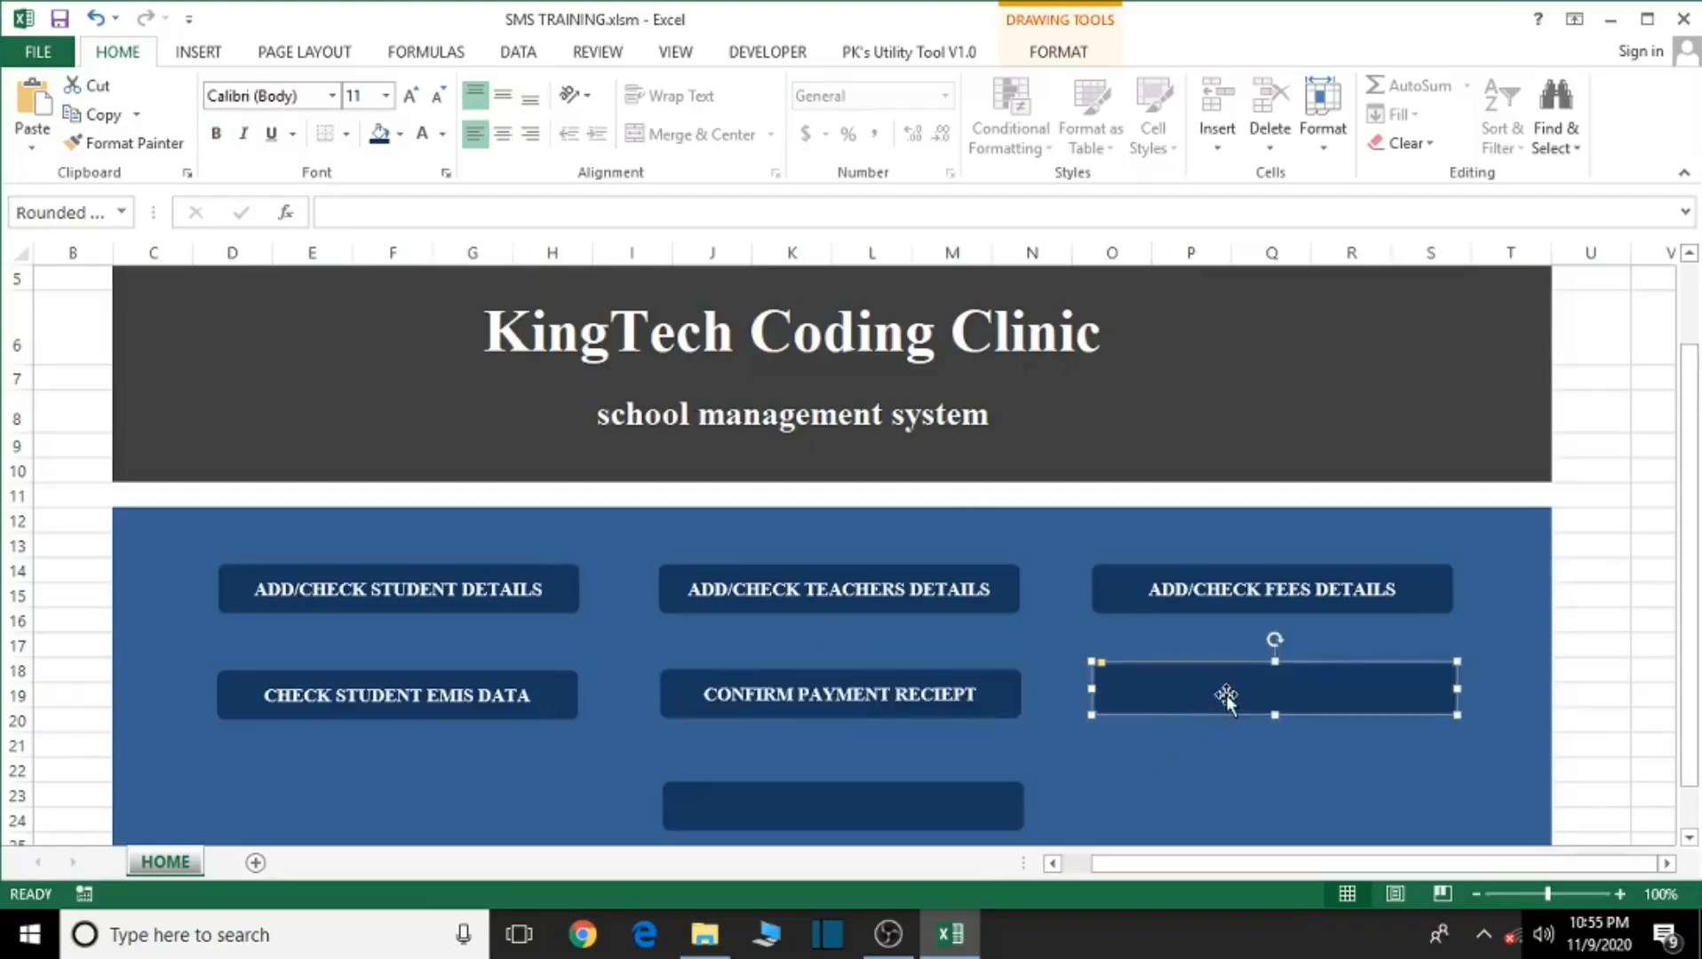
right_click(1244, 689)
left_click(1322, 395)
type("ISSUE AD")
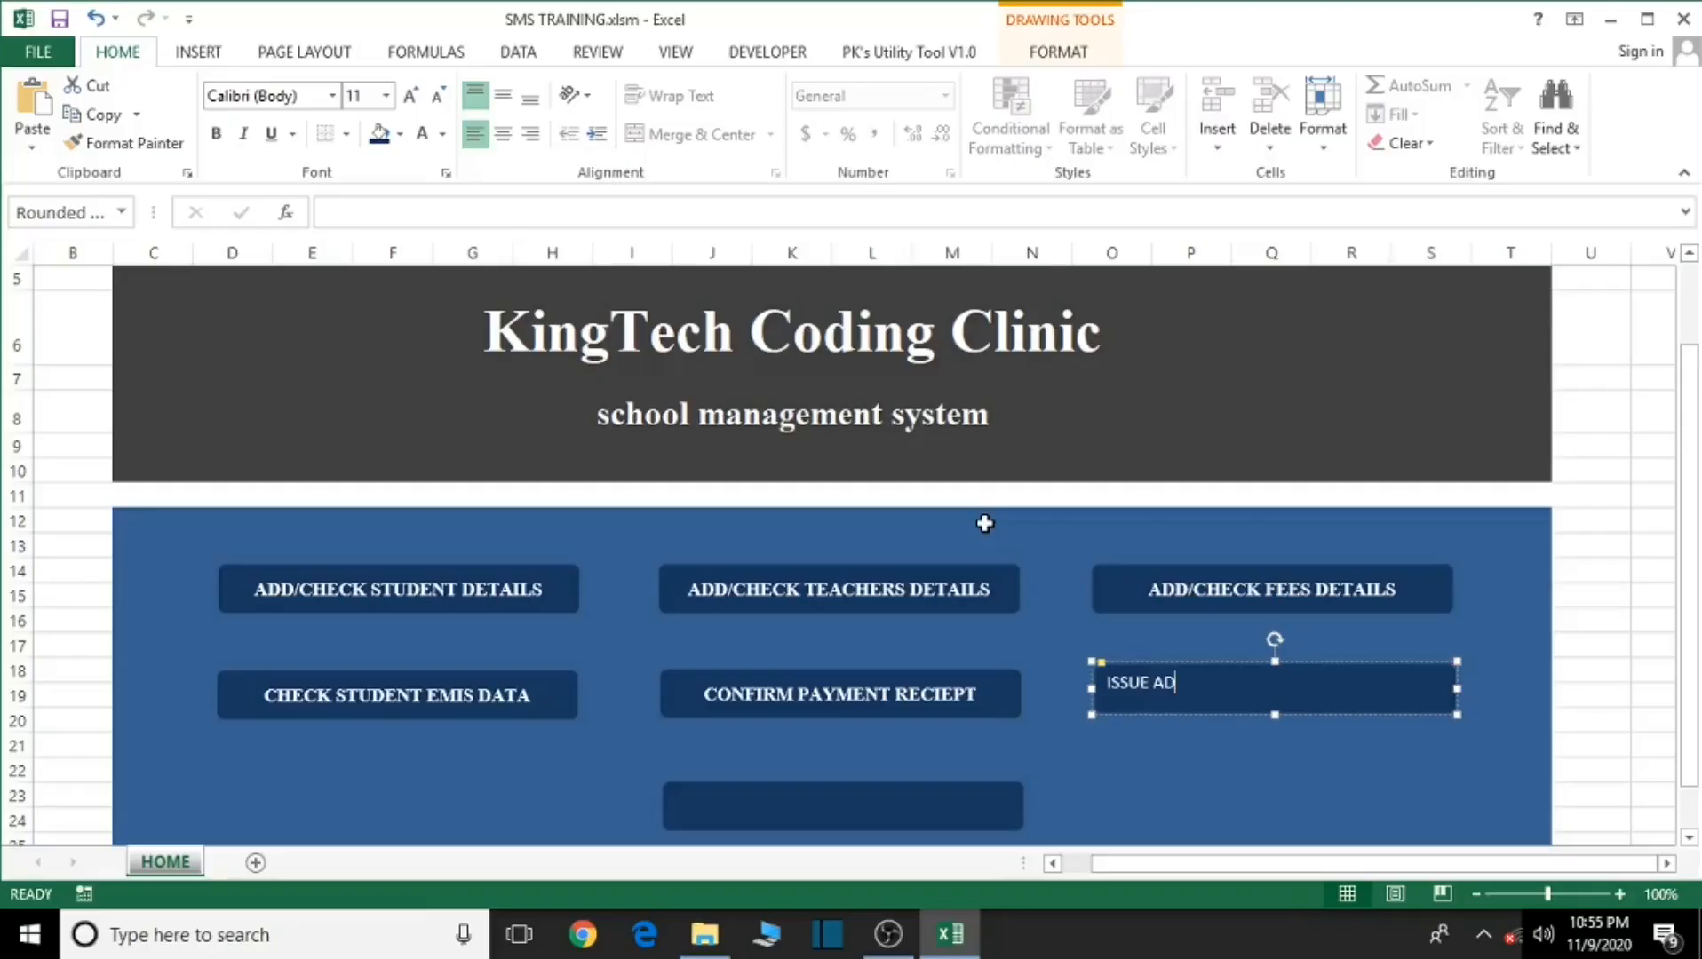
type("MISSION RECIEPT")
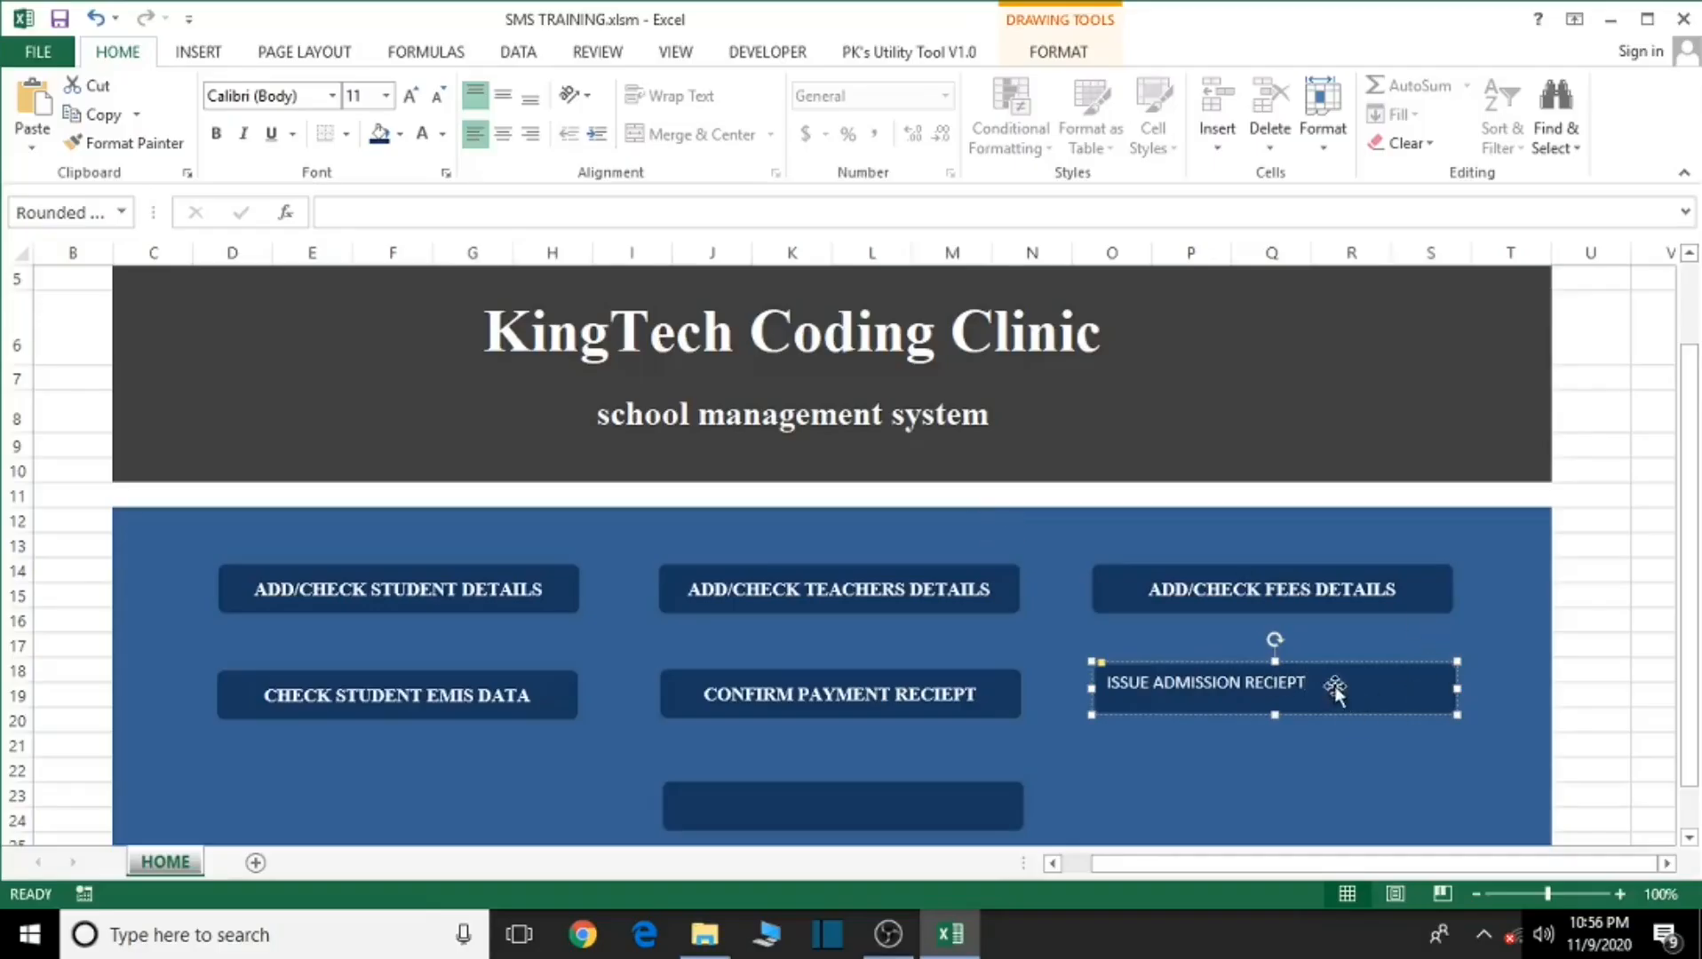
Step: Center the ISSUE ADMISSION RECIEPT label horizontally and vertically and format it in bold Times New Roman
left_click_drag(1306, 682, 1125, 691)
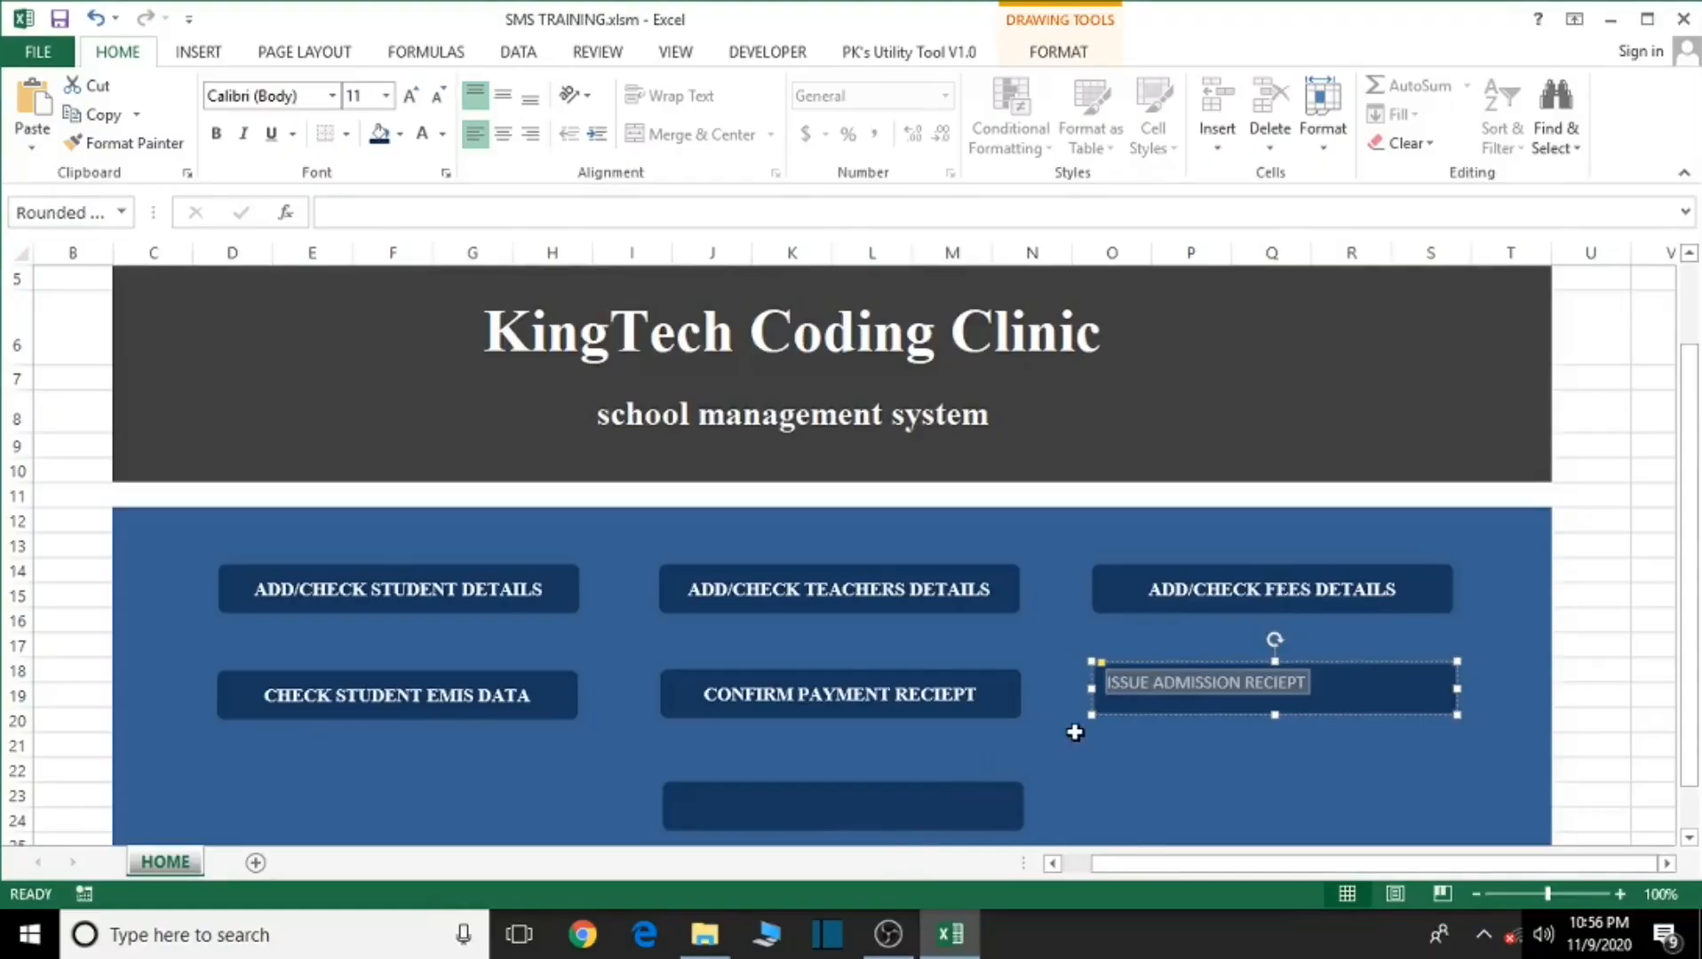
left_click(505, 134)
left_click(503, 95)
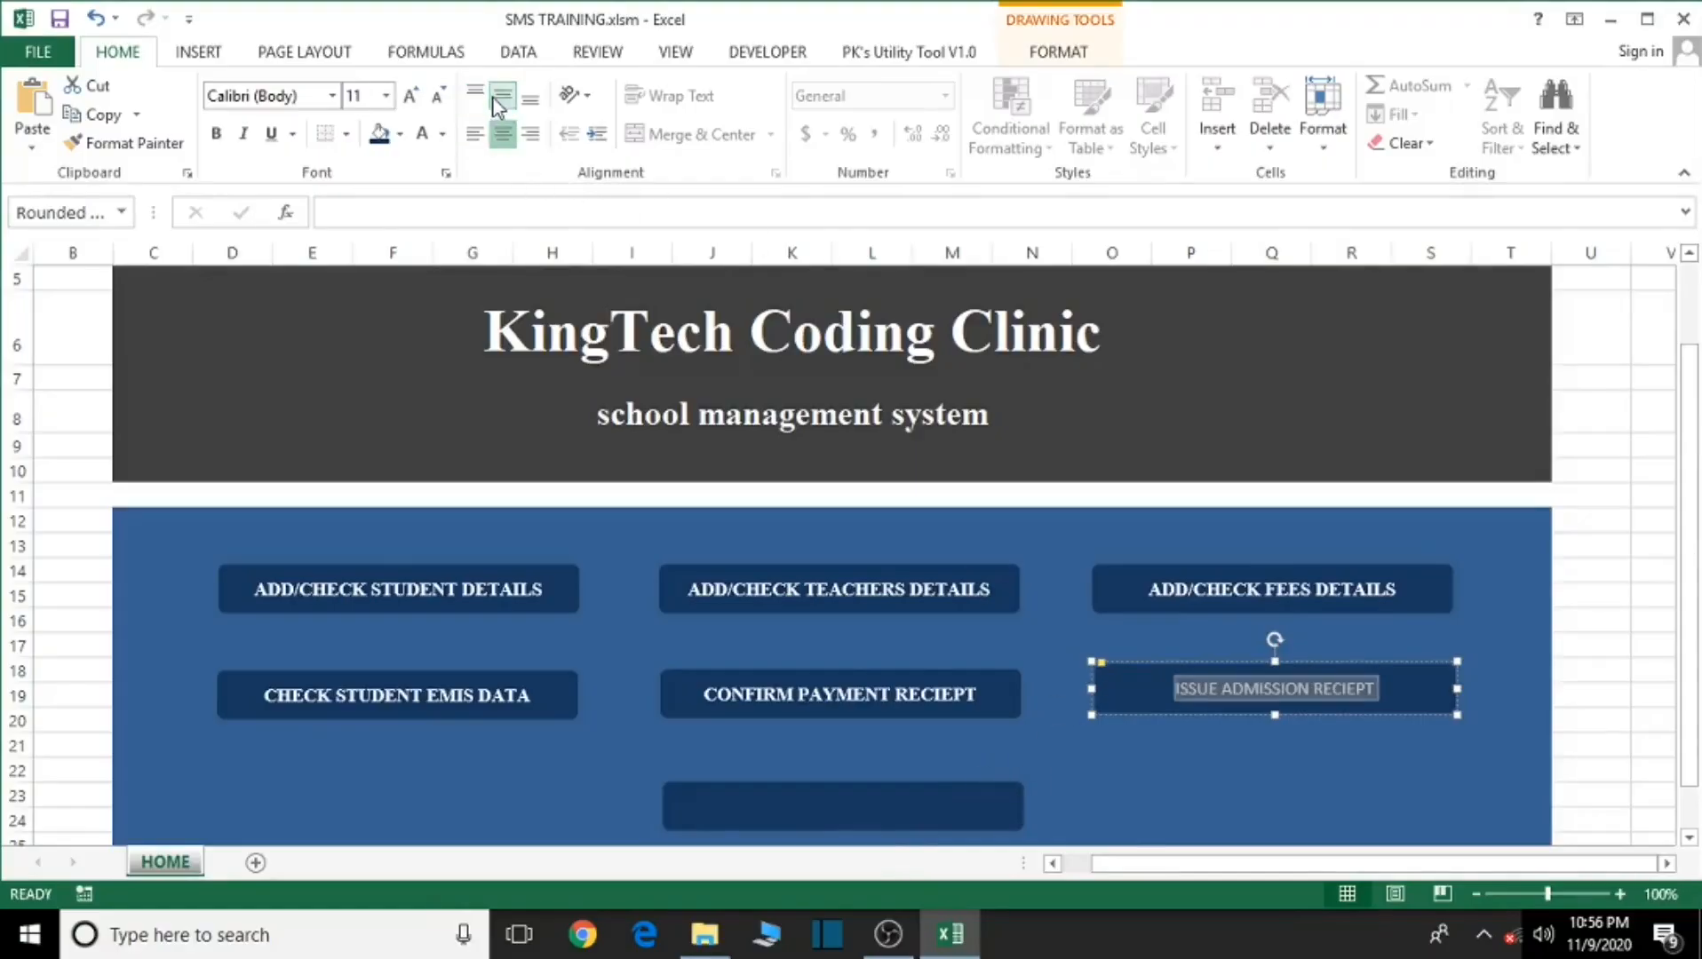
left_click(305, 98)
type("T")
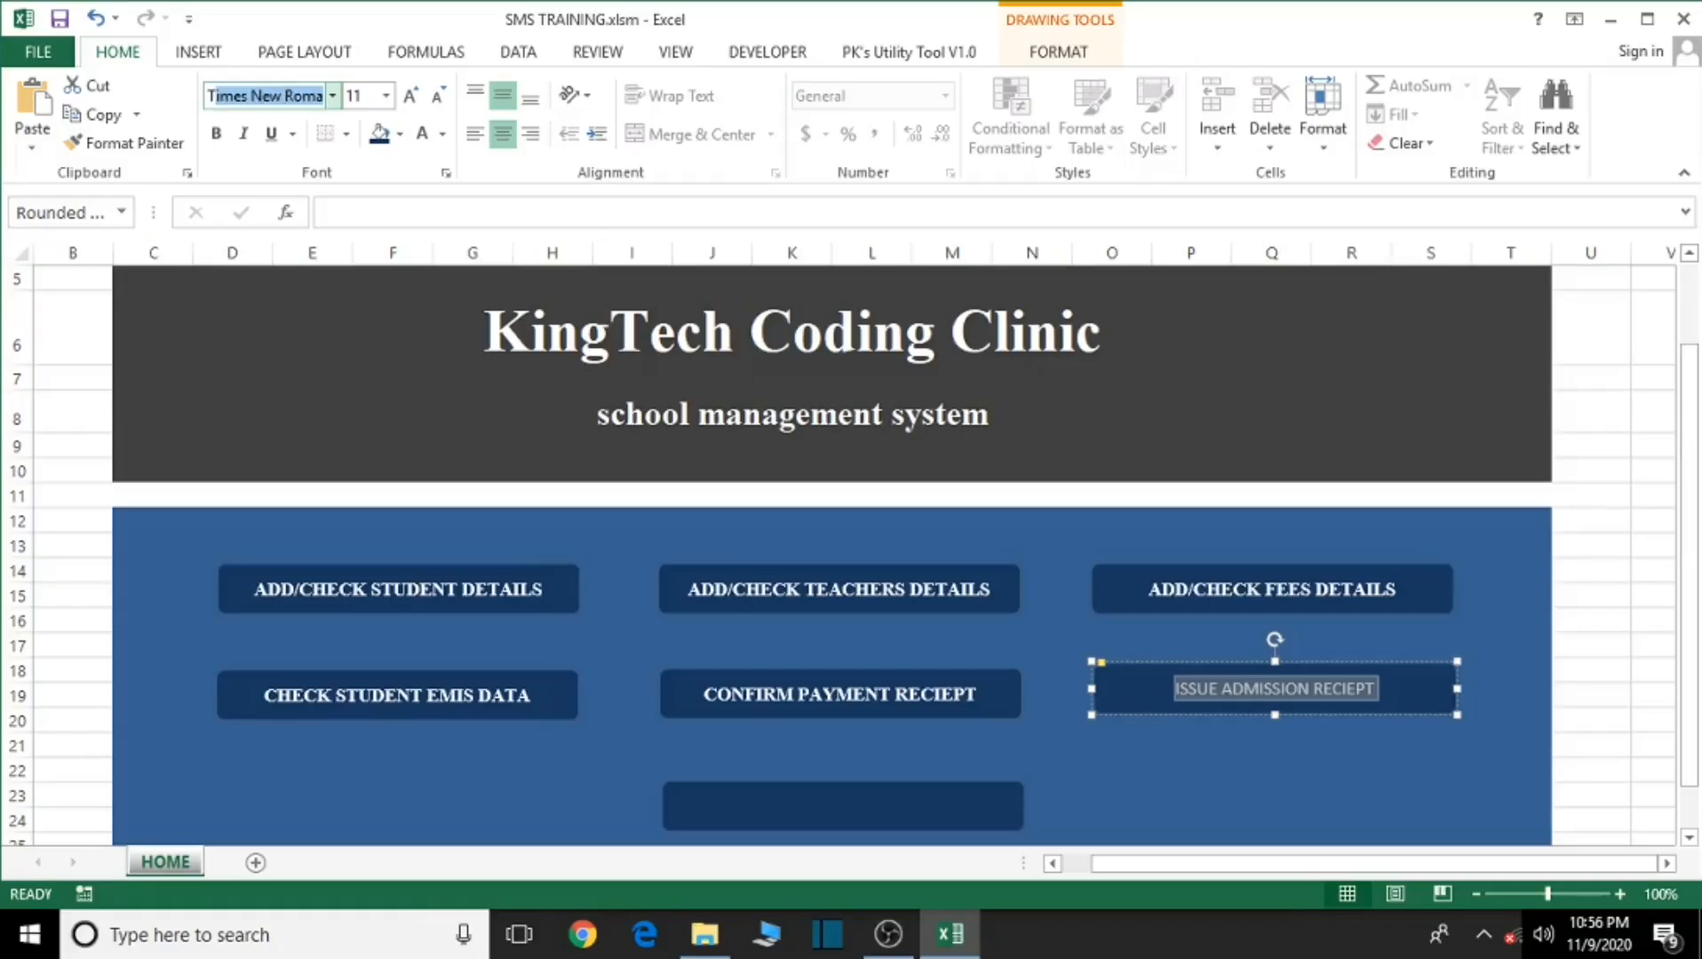
type("ime")
key("Return")
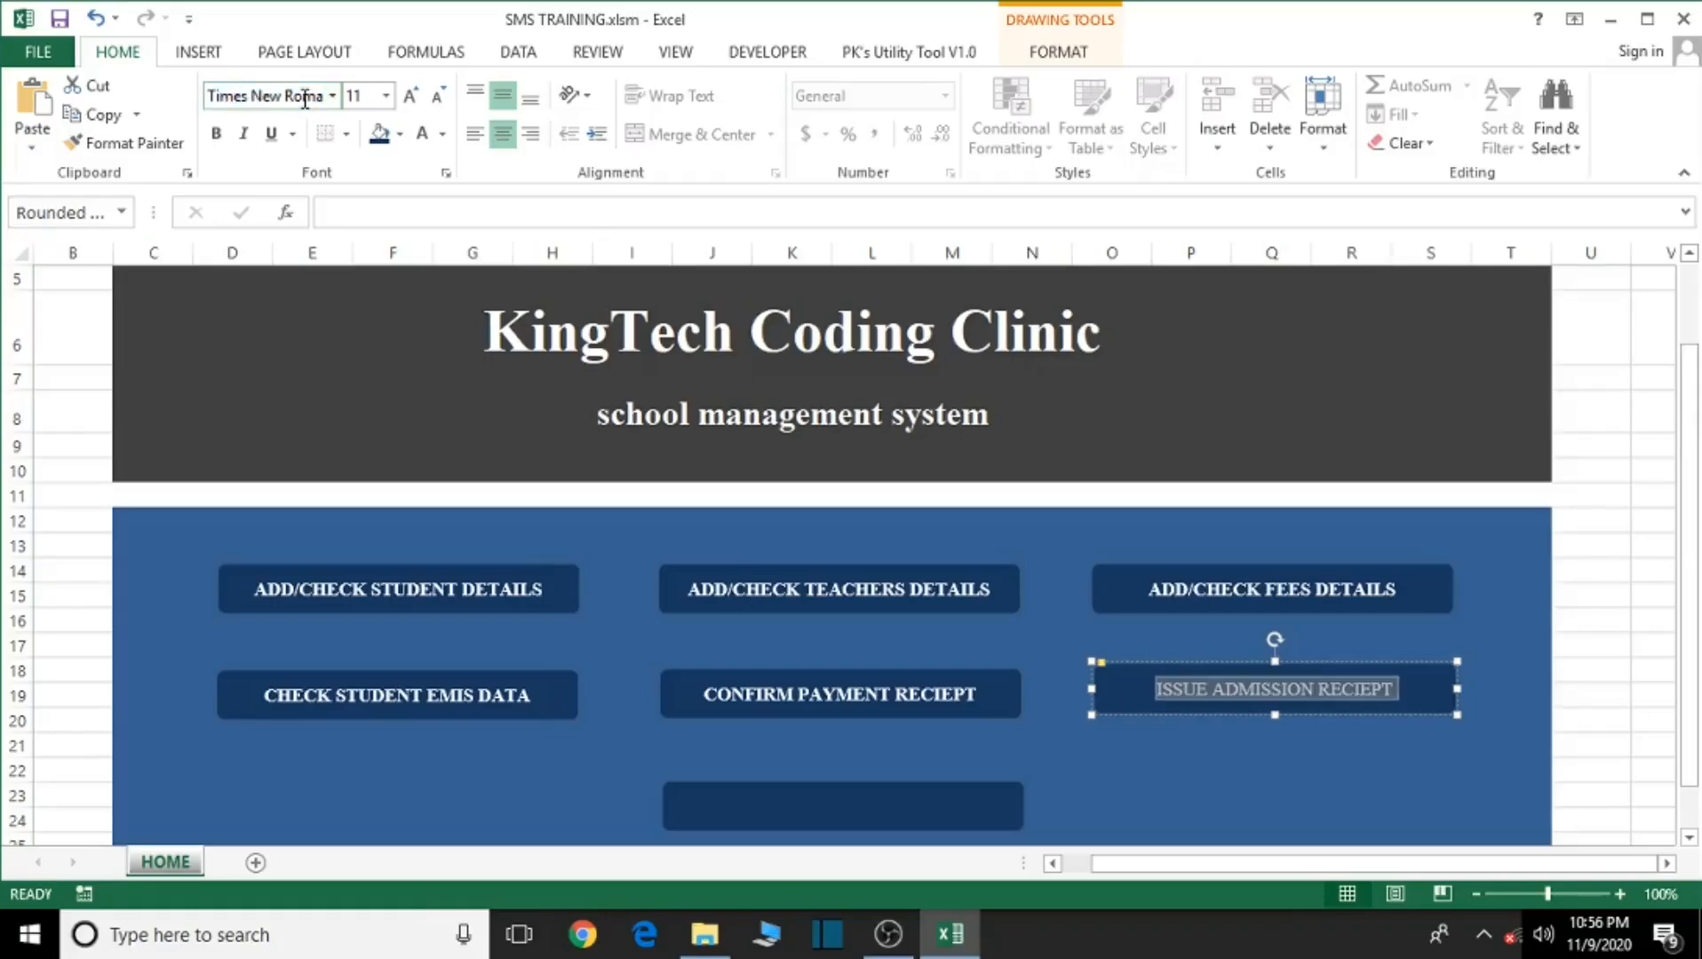
left_click(216, 133)
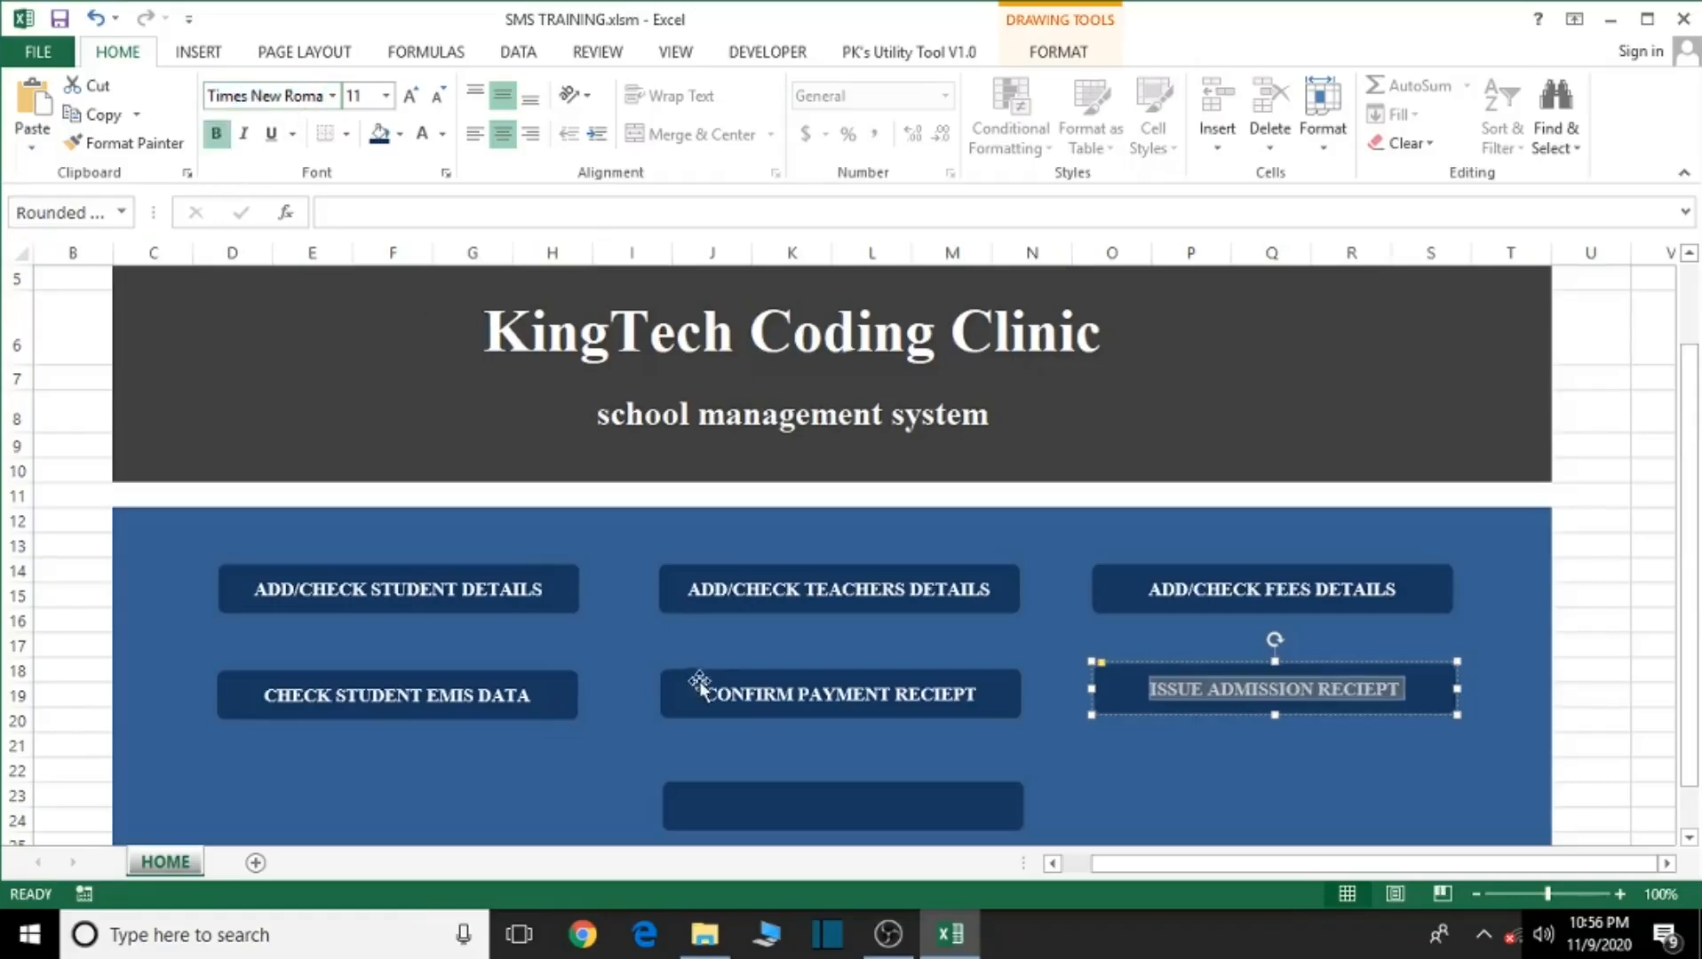
Step: Add the text "CHECK TEACHERS EMIS DATA" to the empty rectangle in the third row
right_click(810, 810)
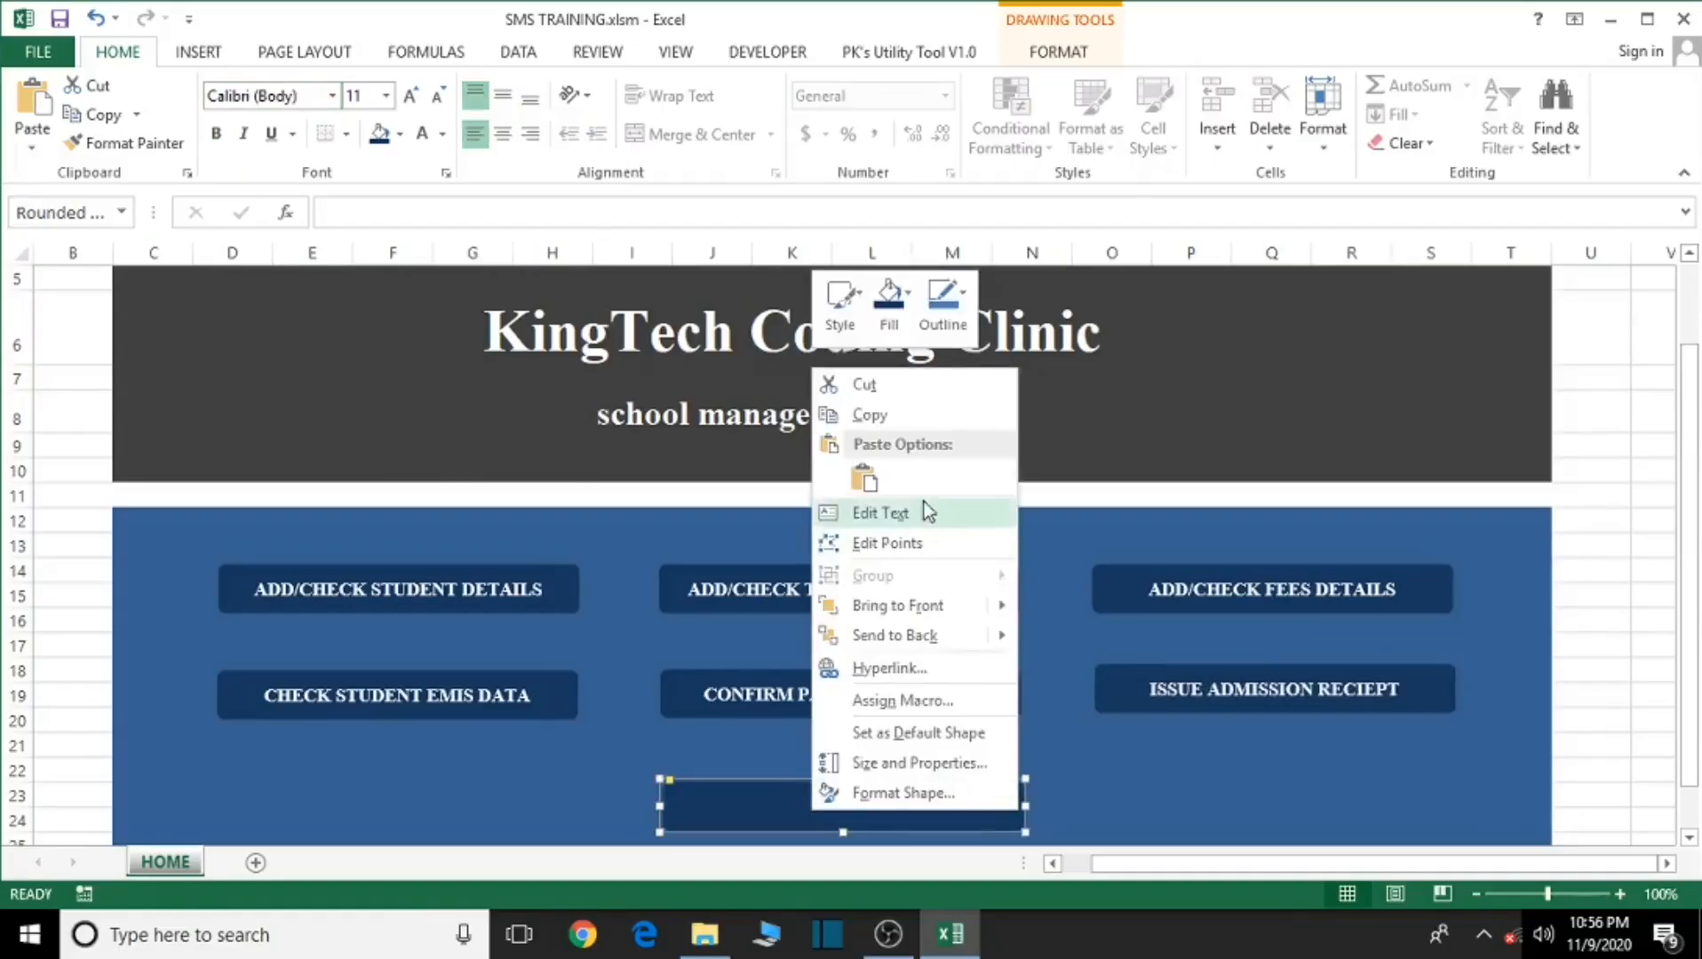
left_click(884, 510)
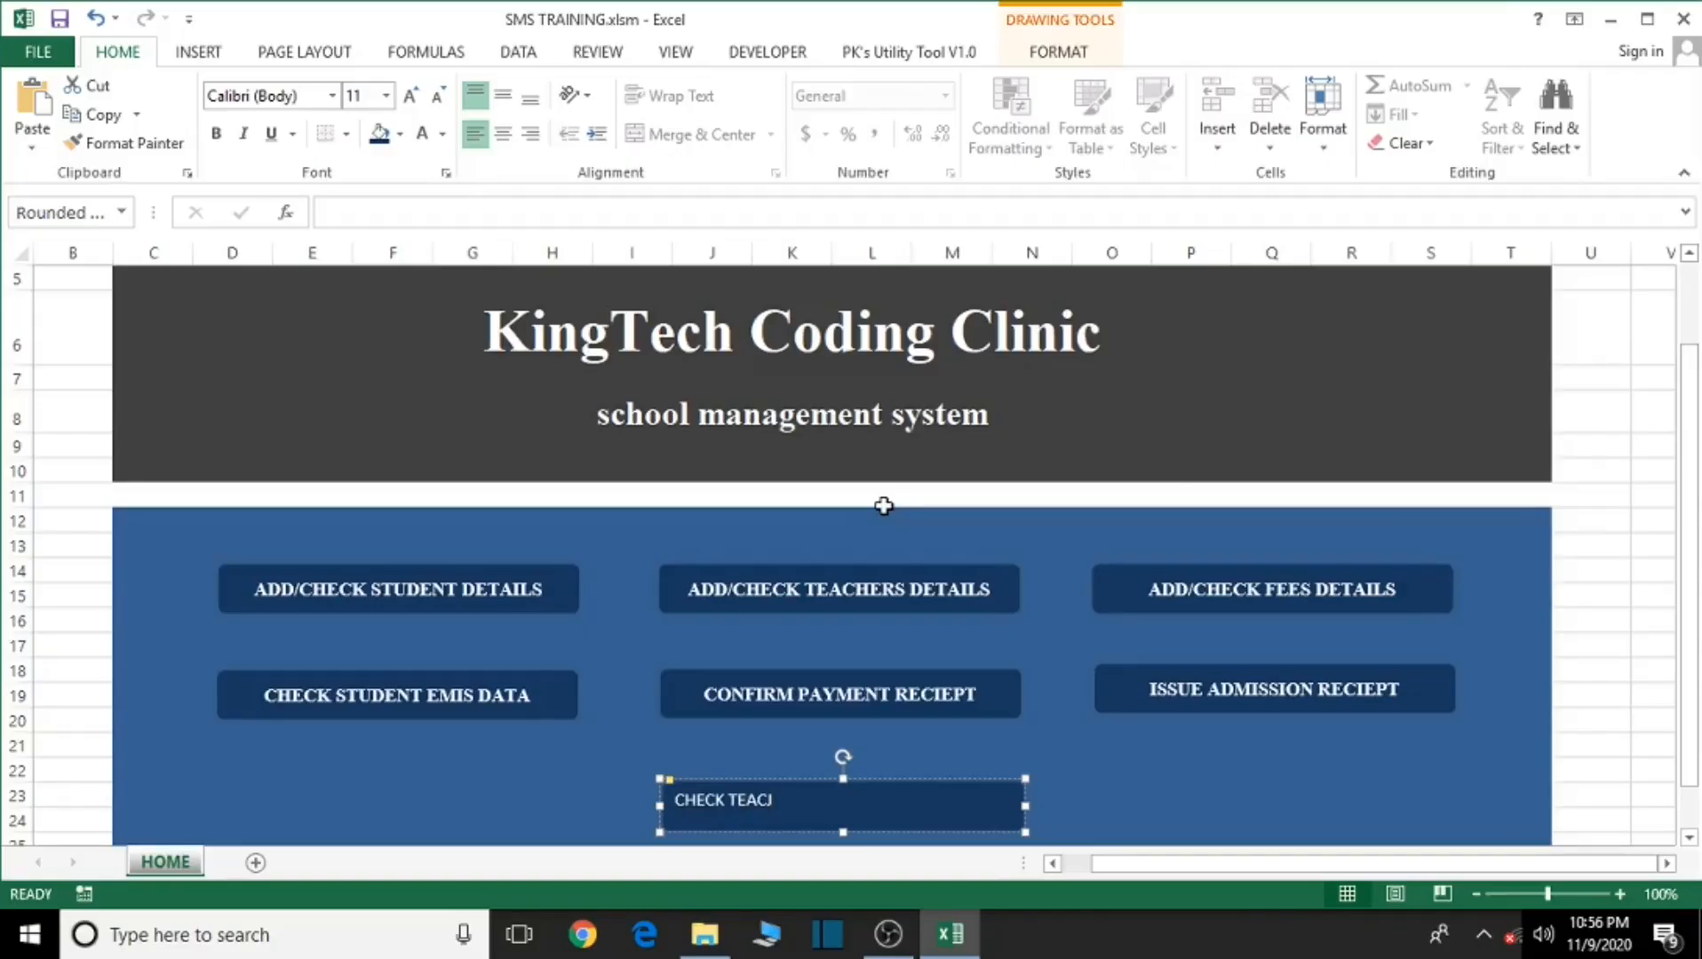
type("ERS EMIS DATA")
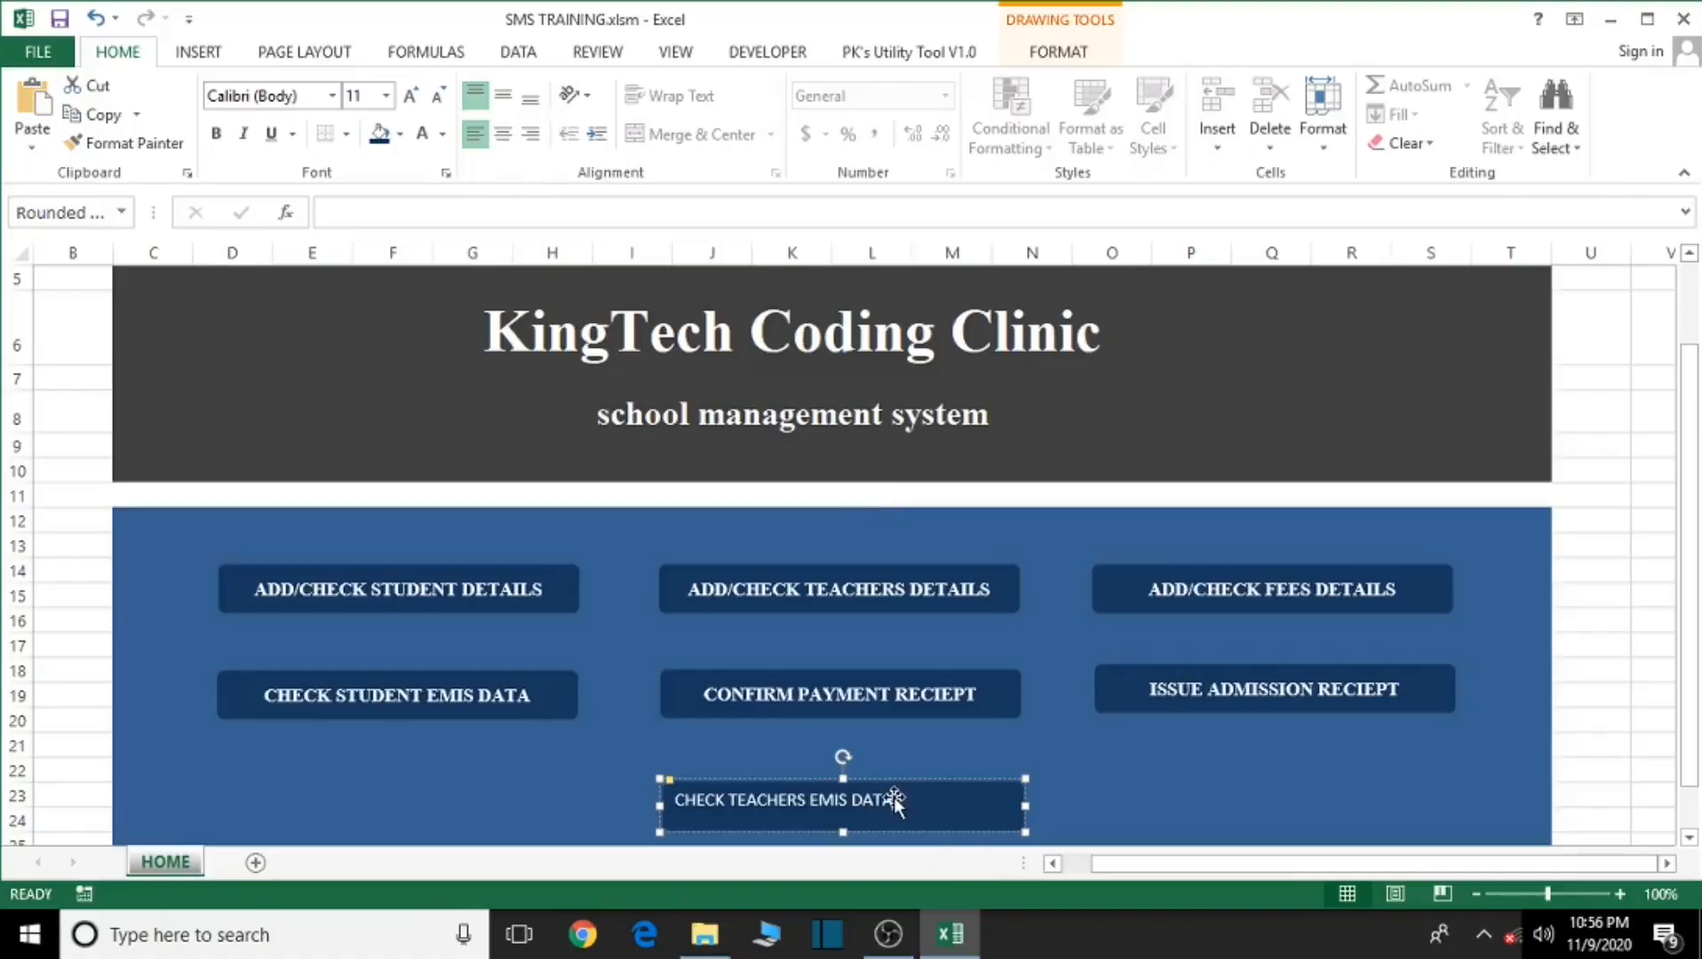
Step: Center the CHECK TEACHERS EMIS DATA label horizontally and vertically, format it in bold Times New Roman, and deselect it
left_click_drag(895, 799, 672, 799)
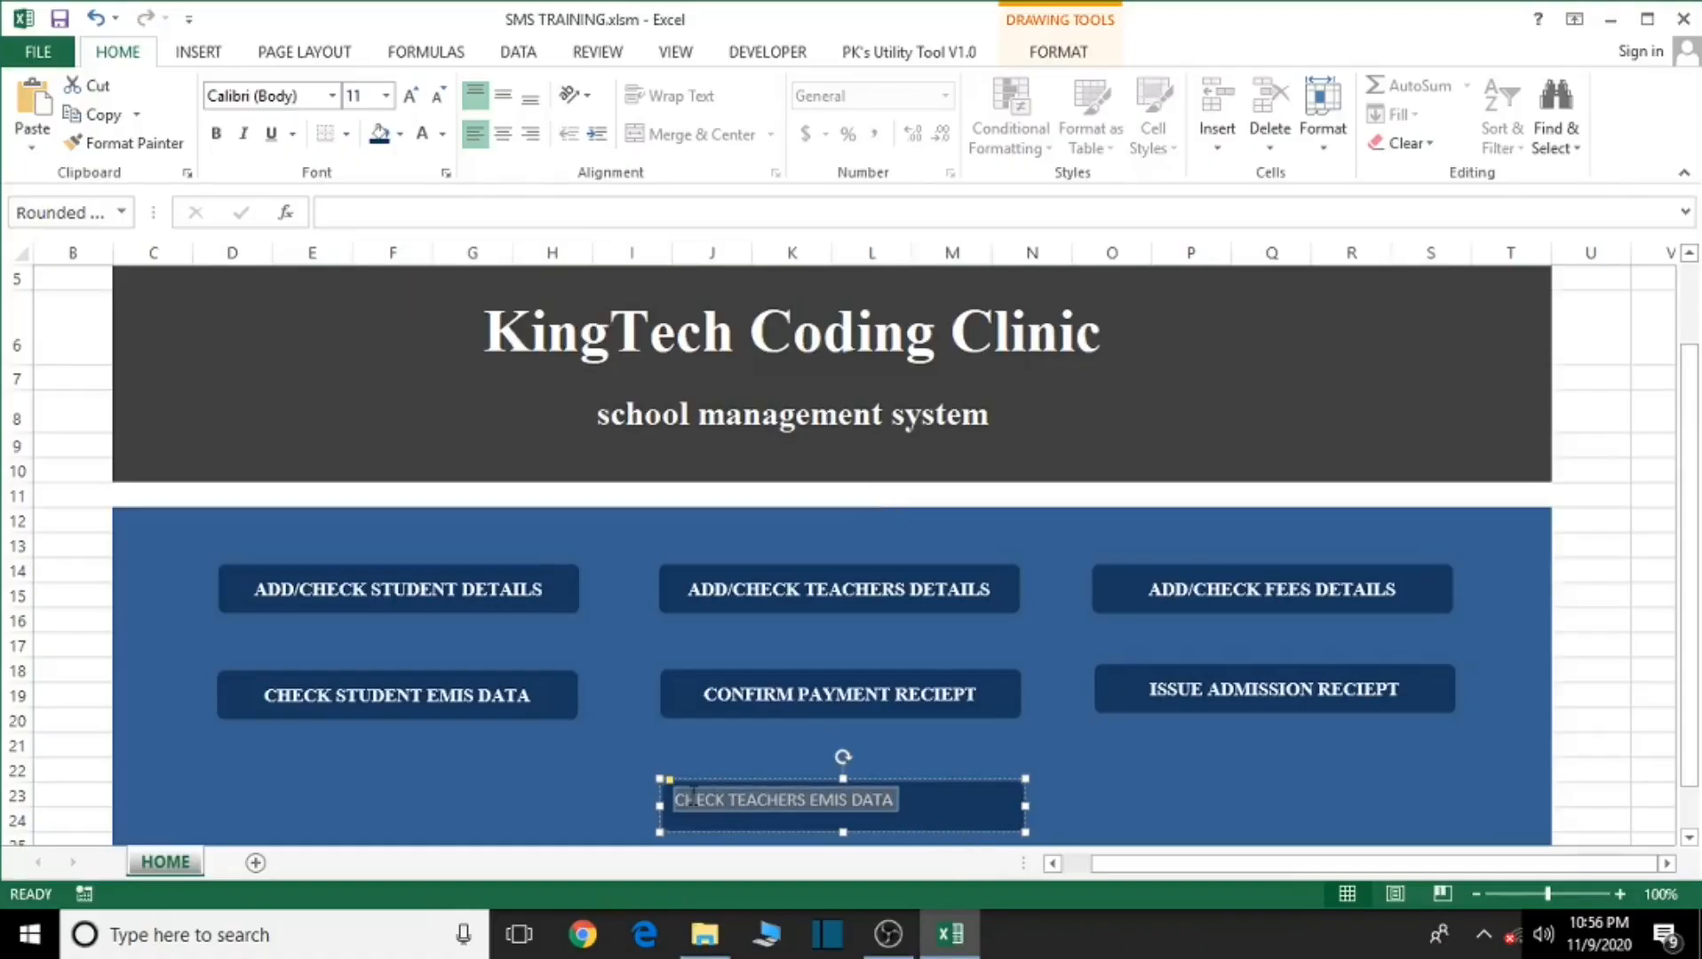
left_click(502, 133)
left_click(503, 95)
left_click(296, 97)
type("Time")
key("Return")
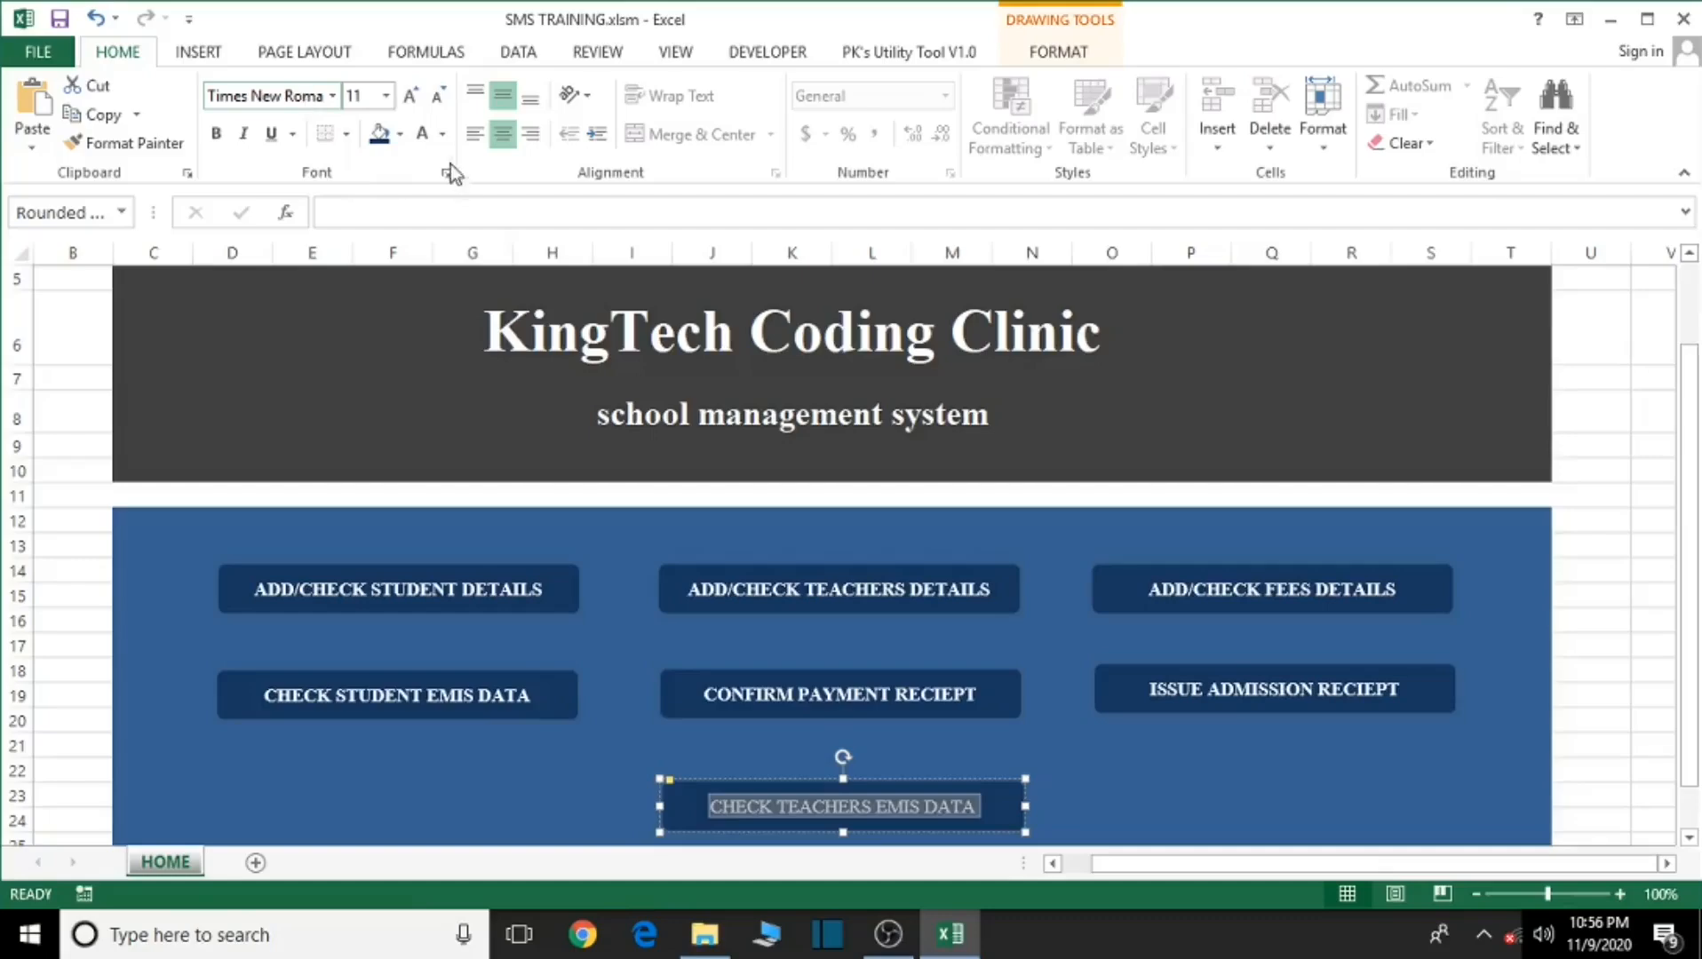
left_click(216, 134)
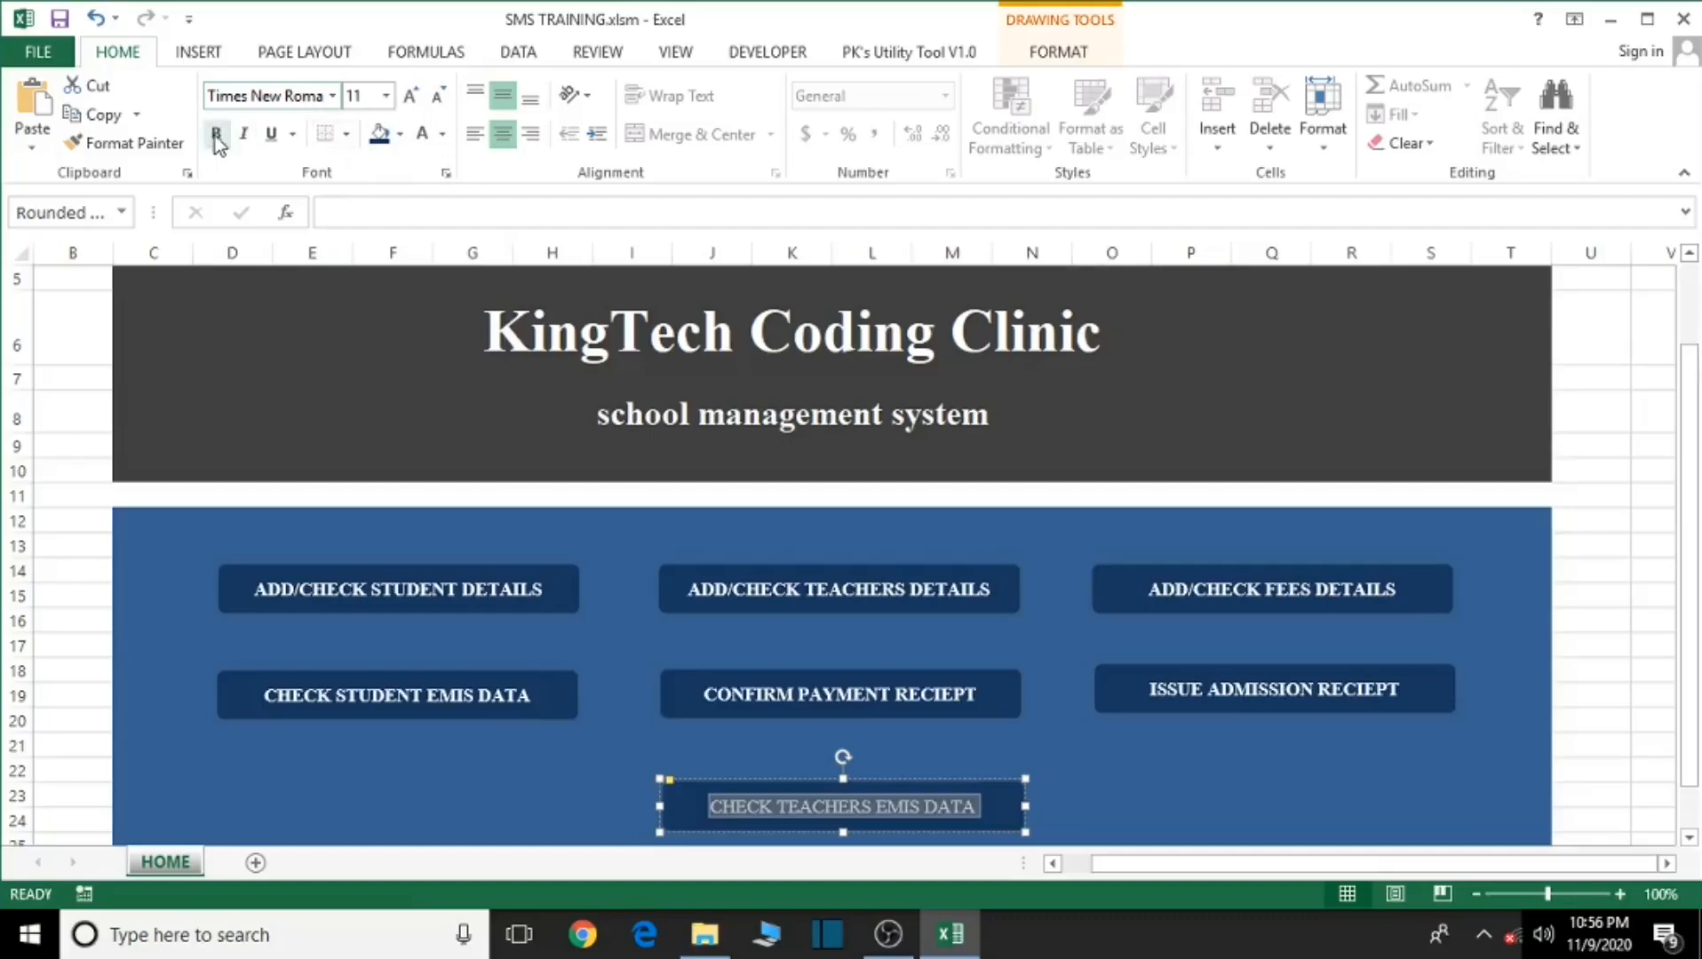
left_click(1119, 790)
Step: Fill column B, column U and row 2 with white to cover the gridlines around the layout
scroll(1151, 794, "up", 1)
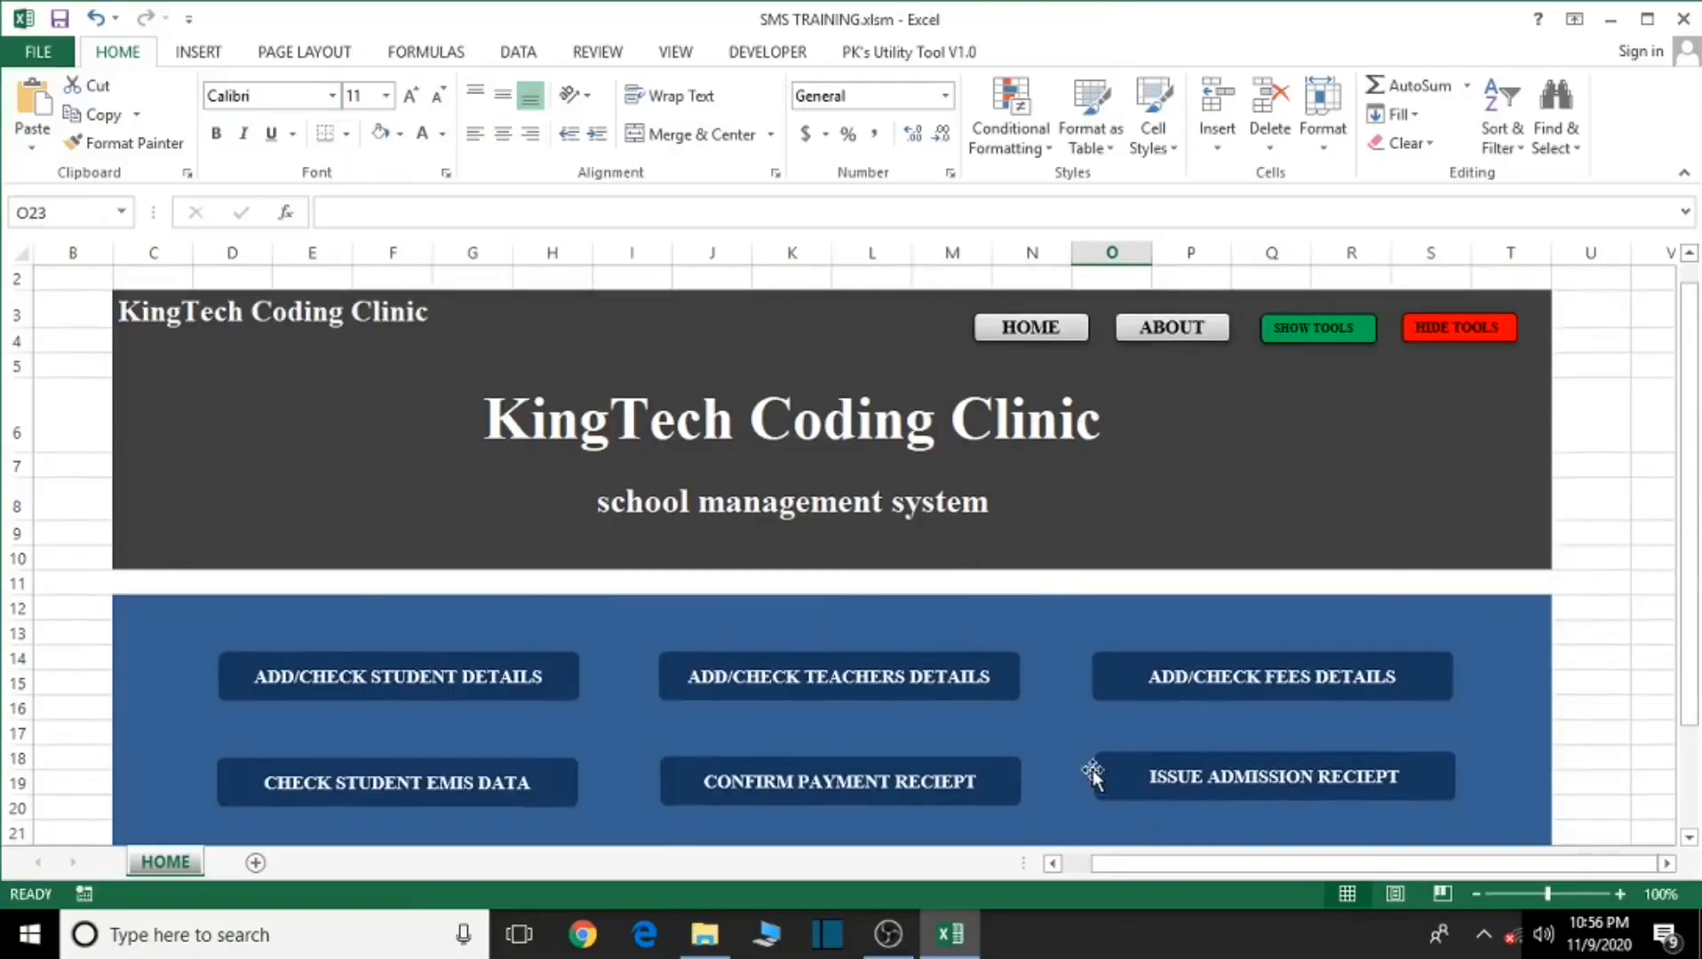
left_click(73, 257)
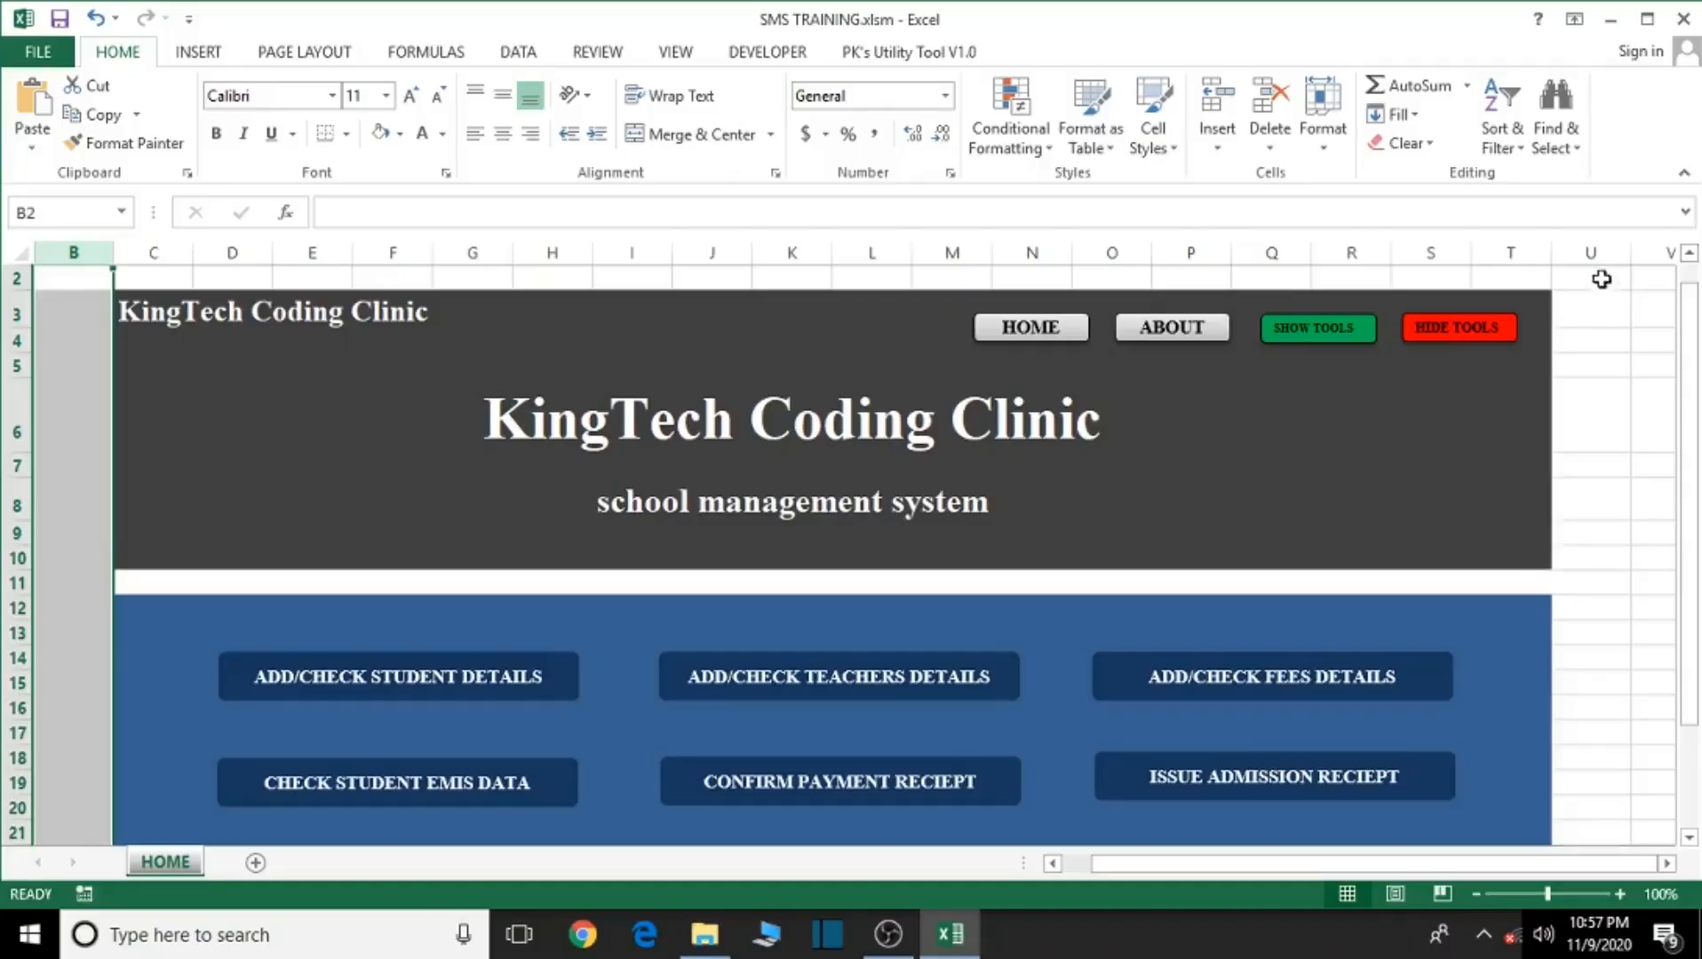
left_click(1592, 254)
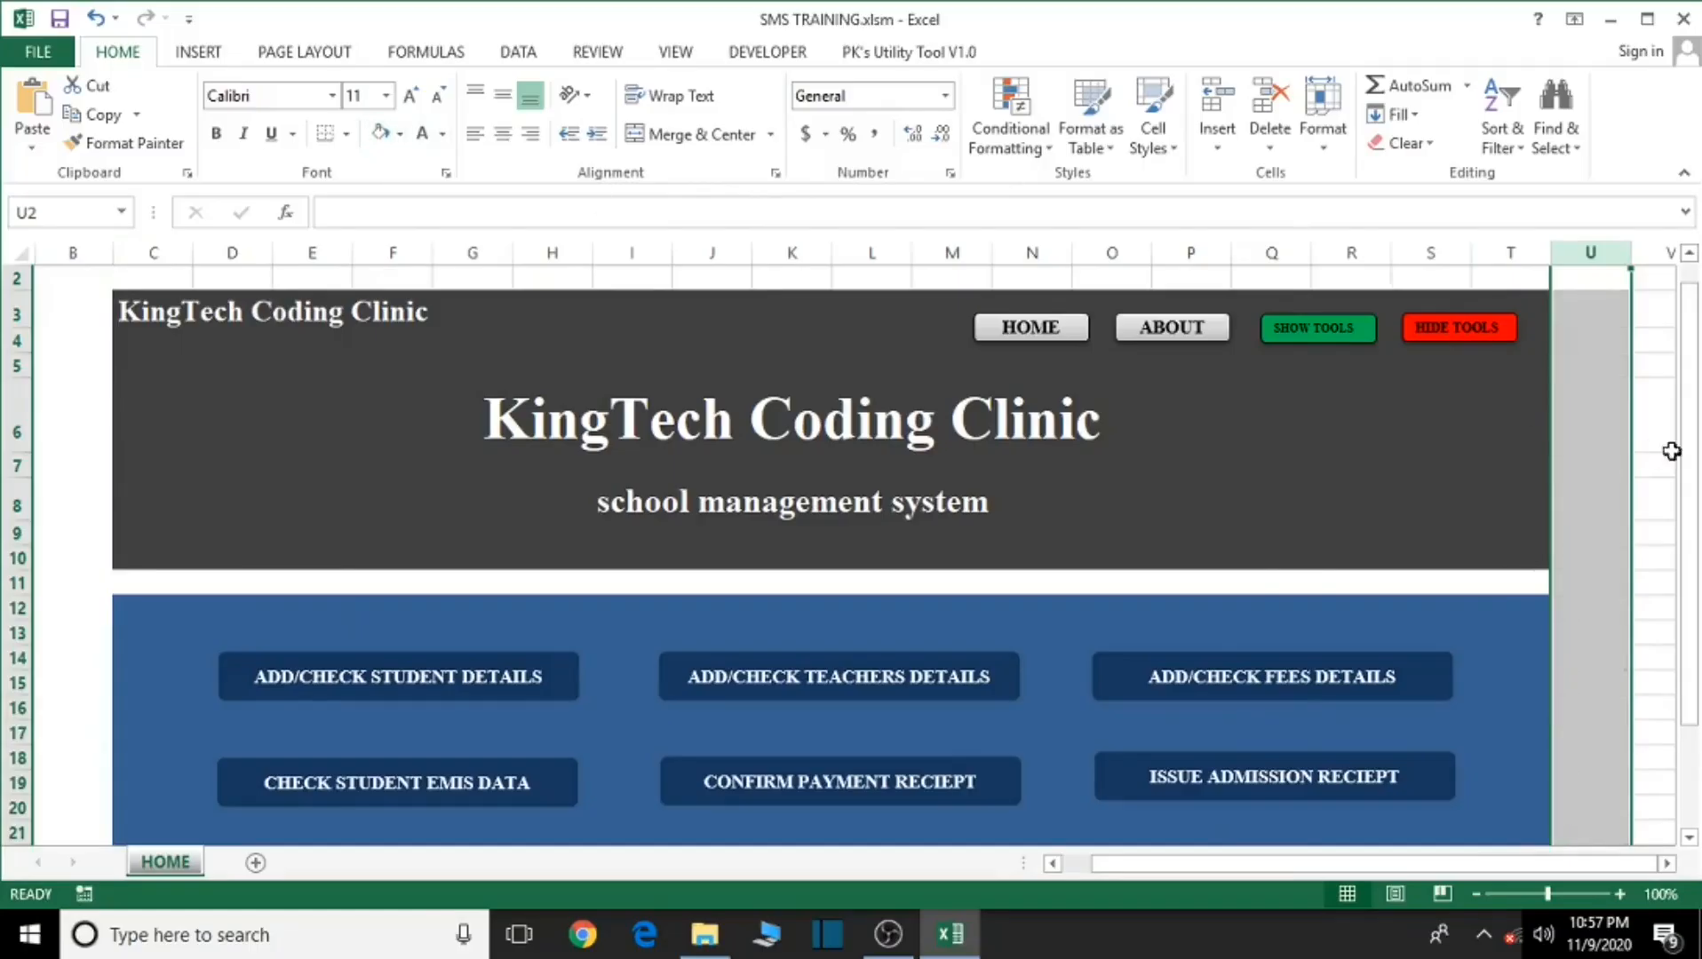
left_click(16, 279)
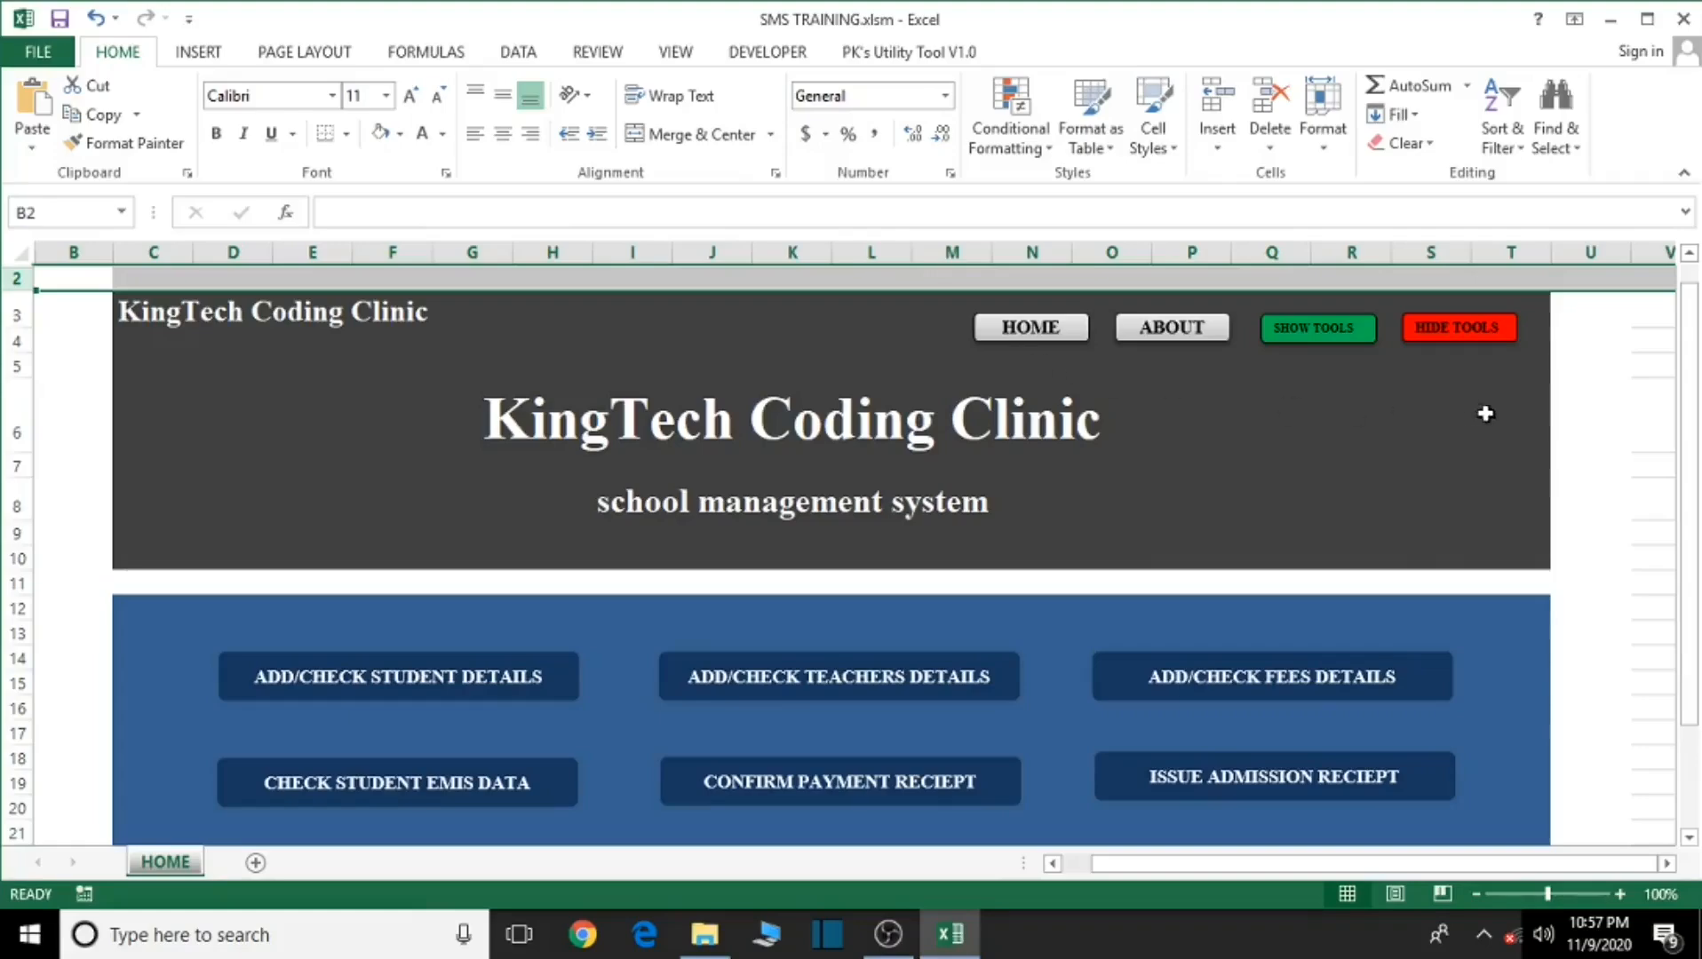
left_click(1654, 423)
Step: Hide all rows from row 30 down to the end of the sheet
scroll(1421, 729, "down", 4)
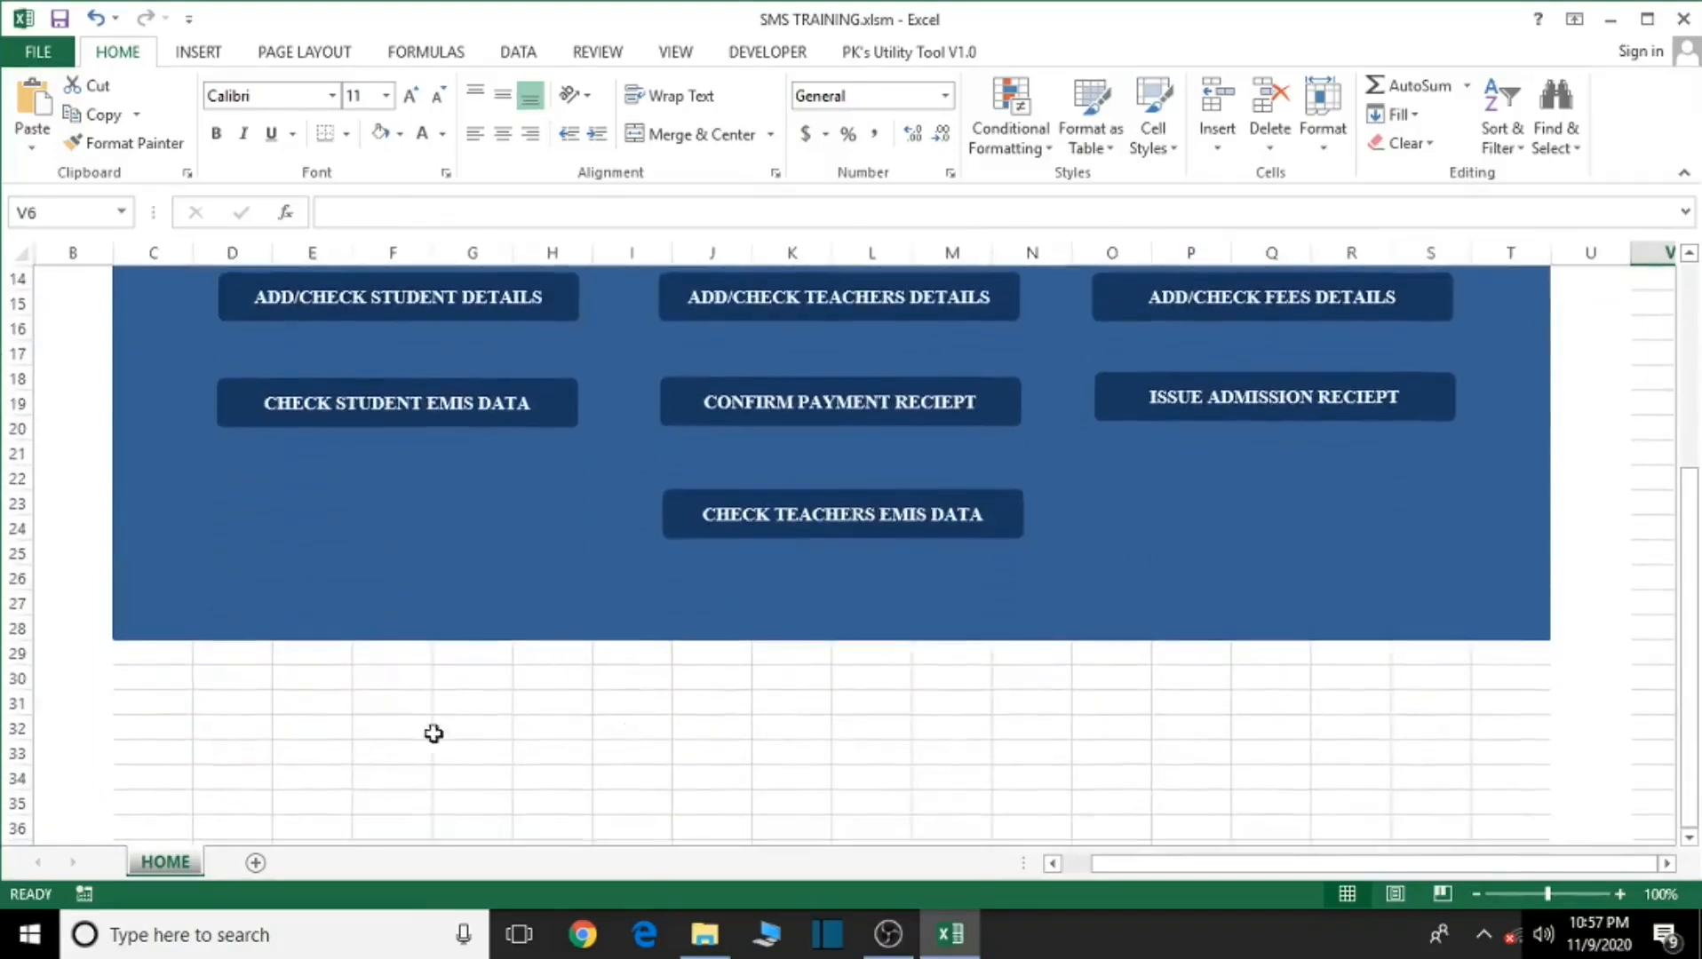
left_click(5, 679)
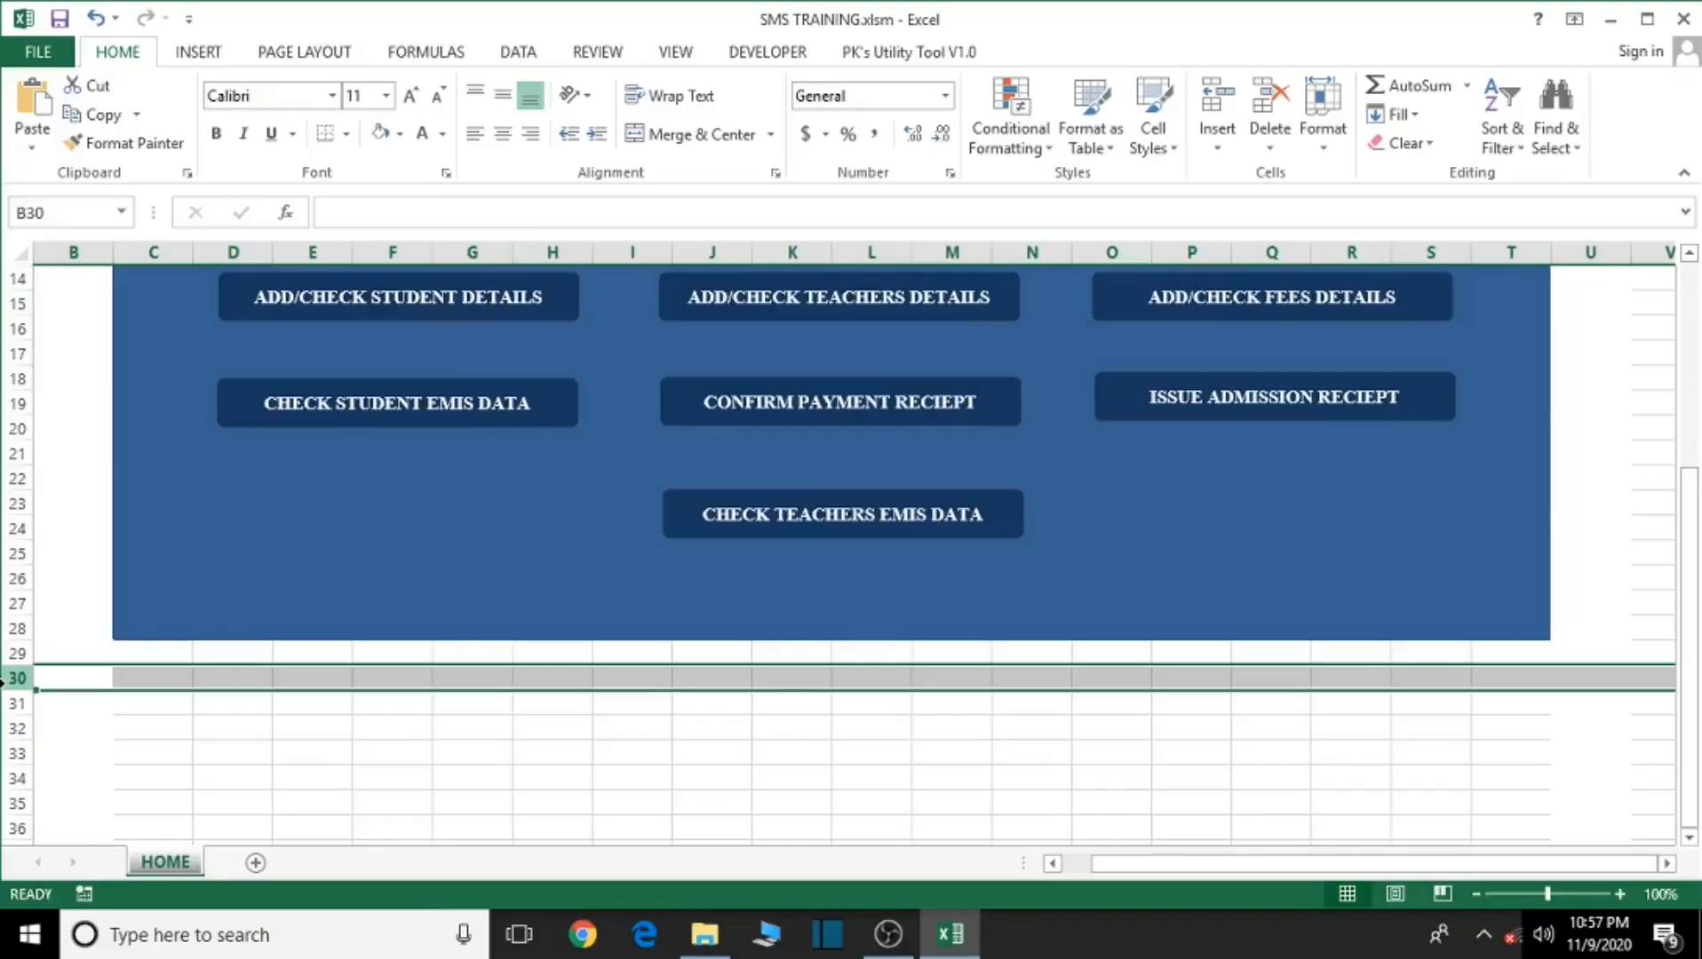
key("ctrl+shift+Down")
right_click(515, 430)
left_click(593, 756)
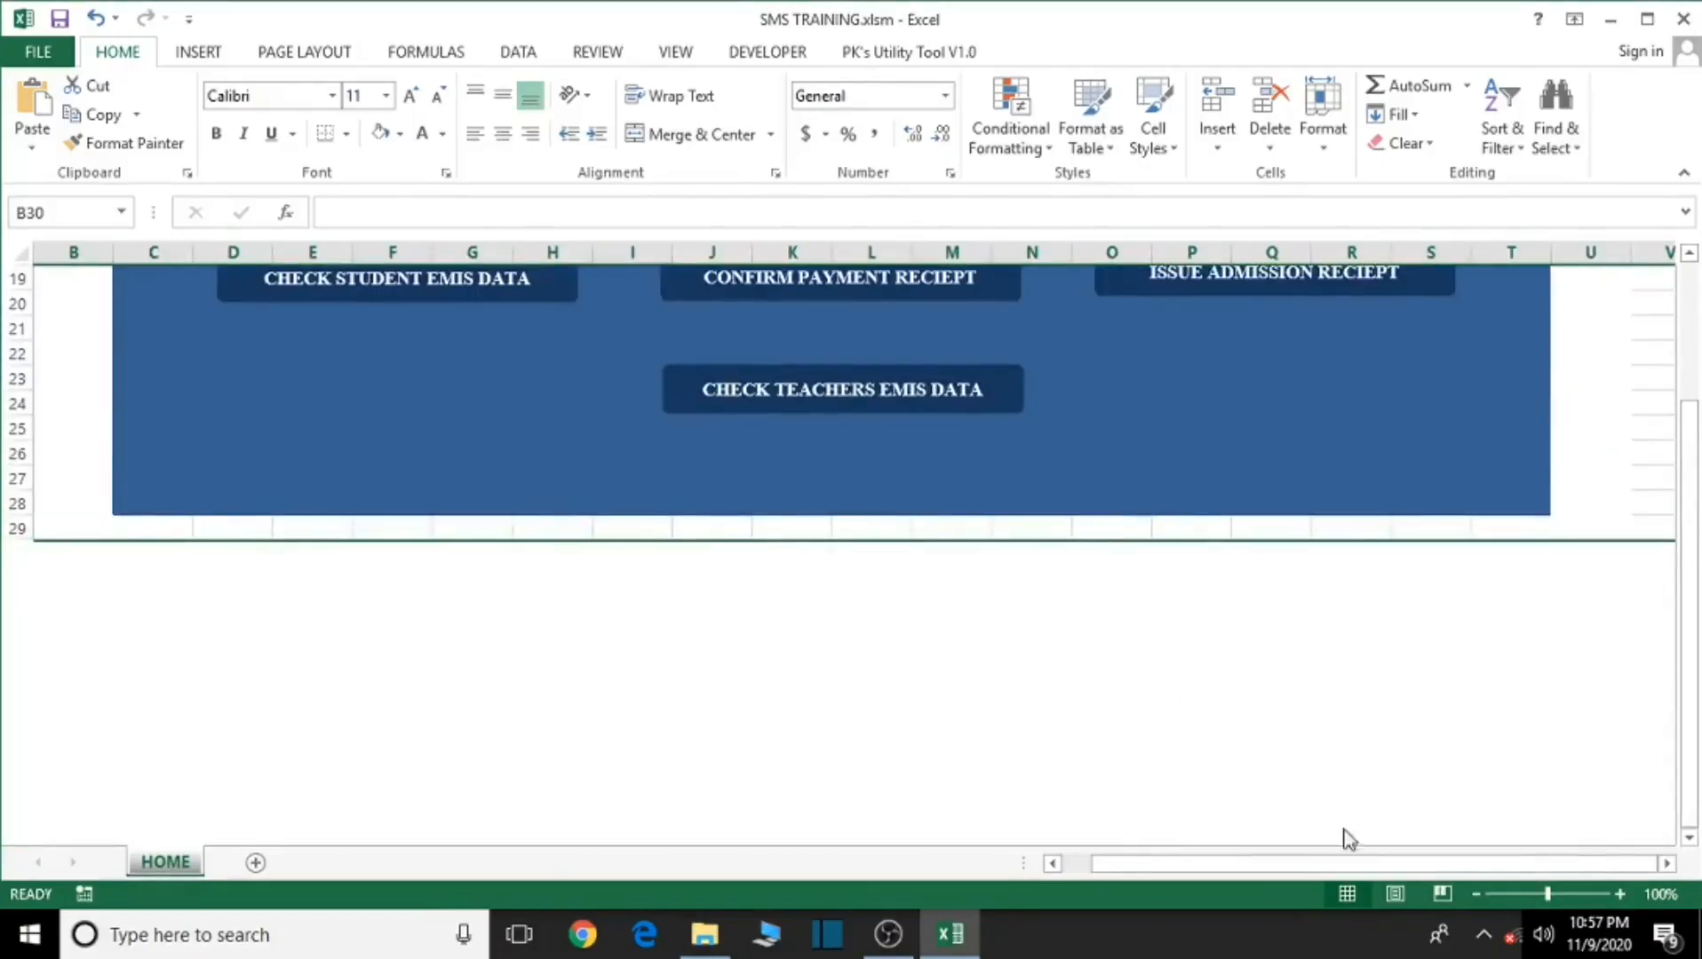
Step: Hide all columns from column V through the last column, XFD
left_click(1690, 254)
scroll(1690, 258, "up", 3)
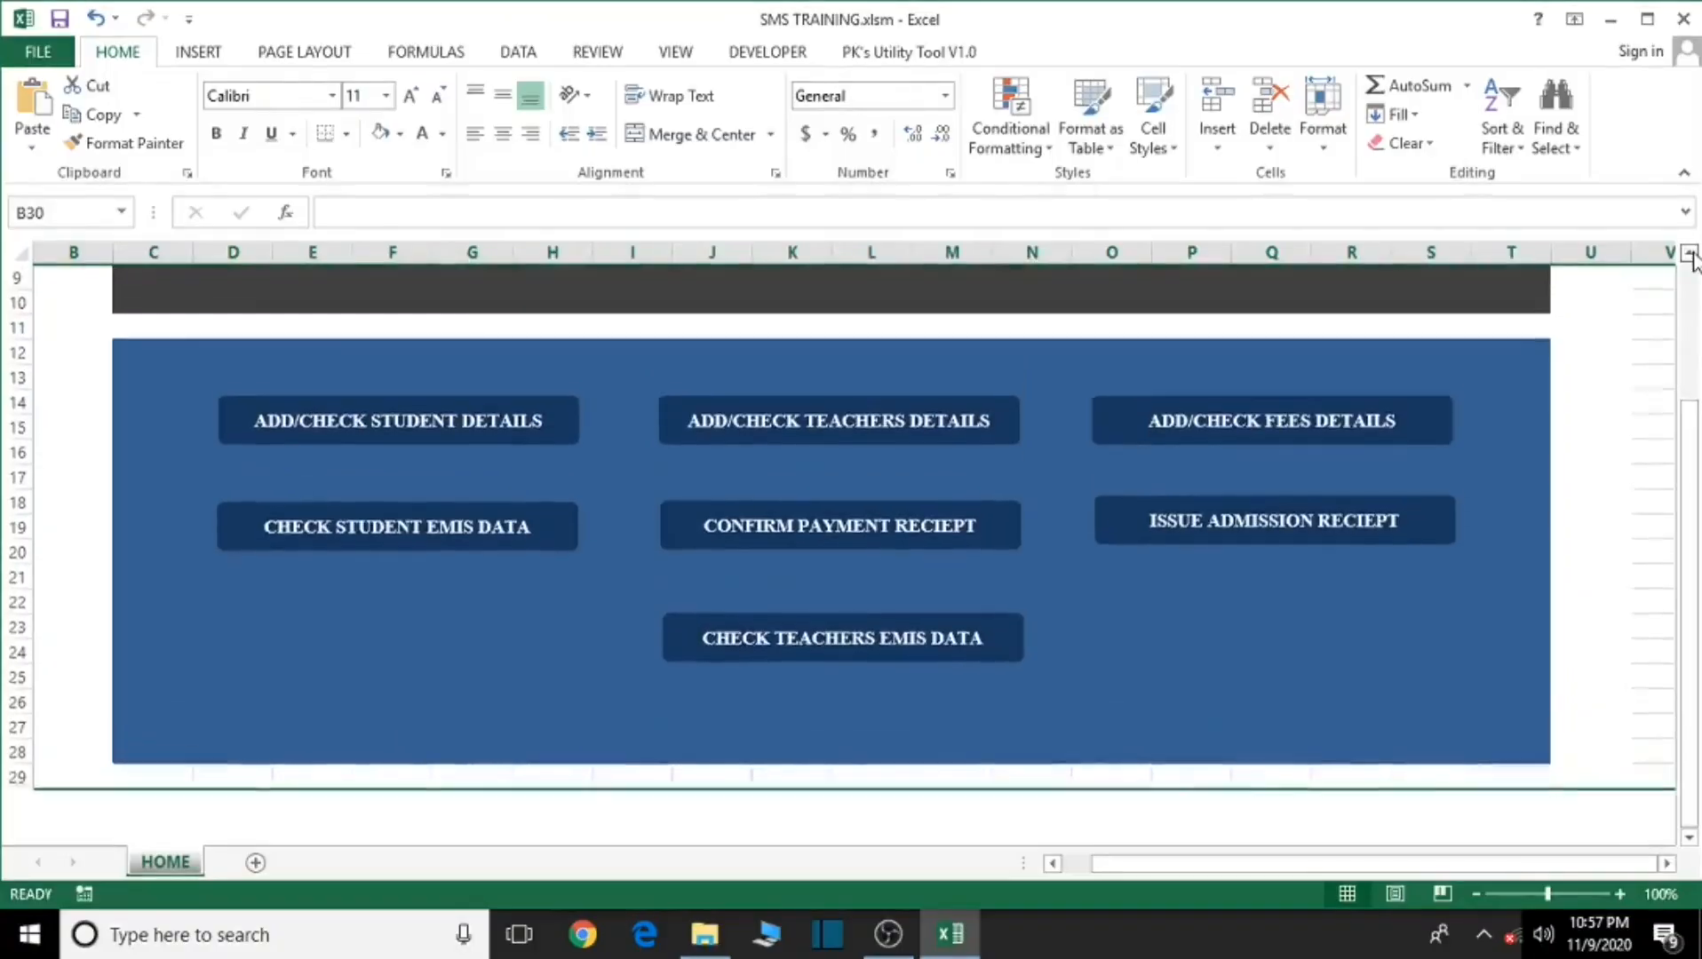
left_click_drag(1690, 457, 1683, 267)
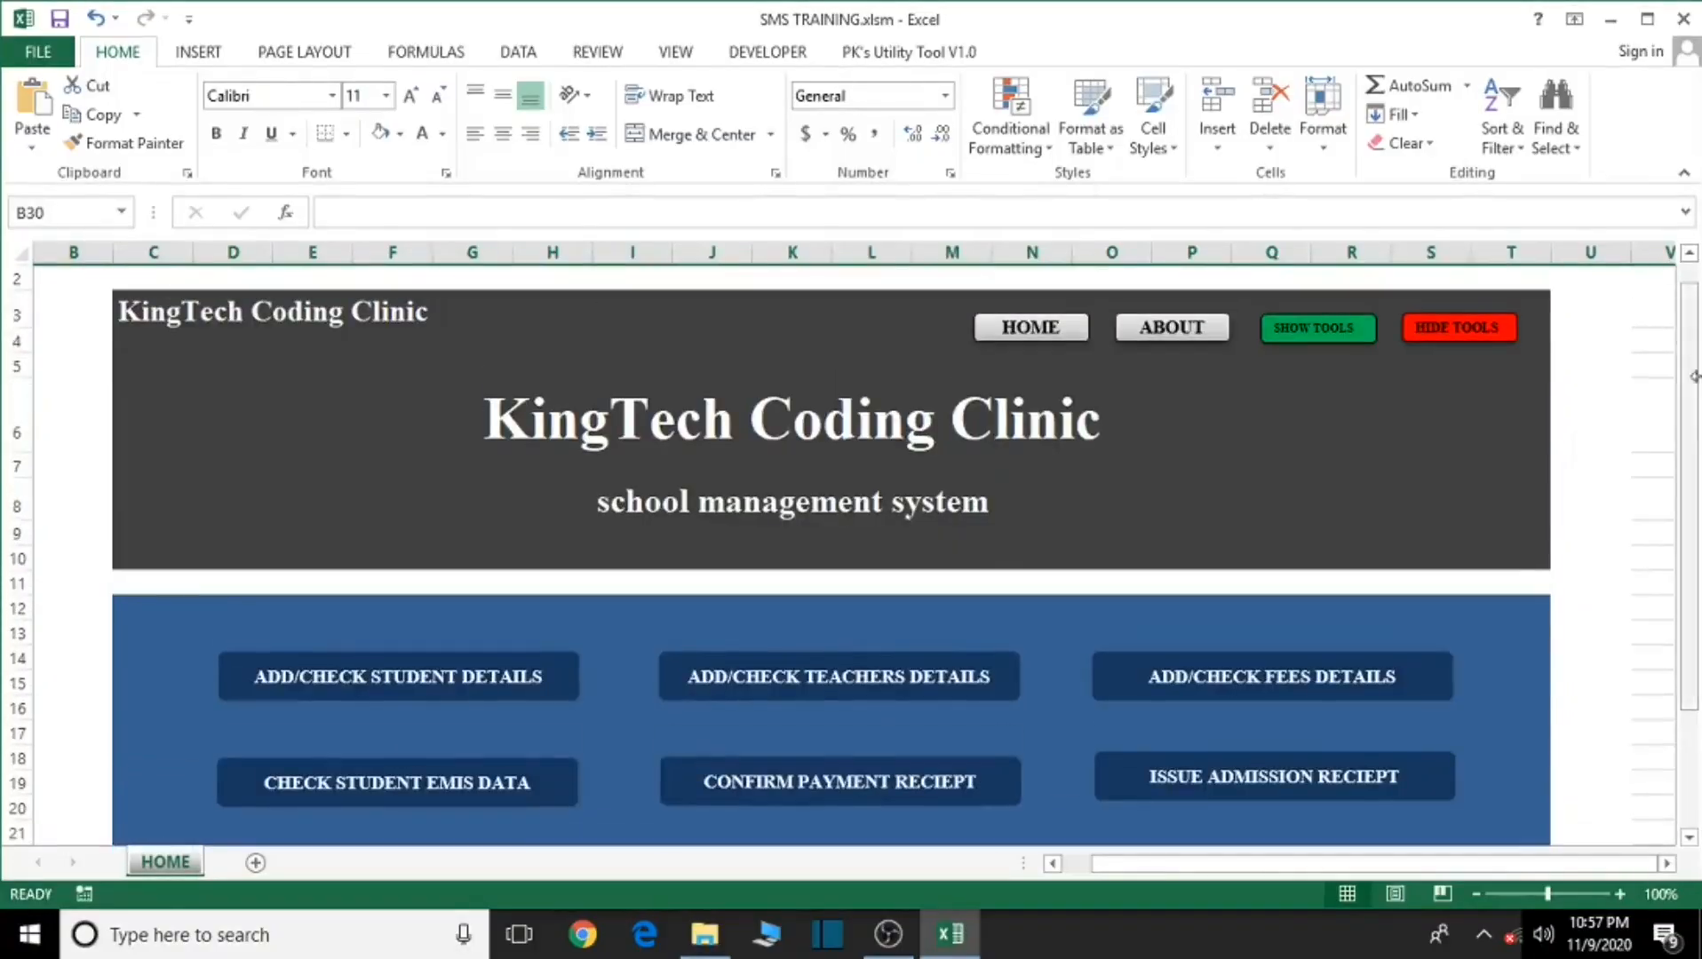
left_click(1666, 864)
left_click(1666, 864)
left_click(1501, 248)
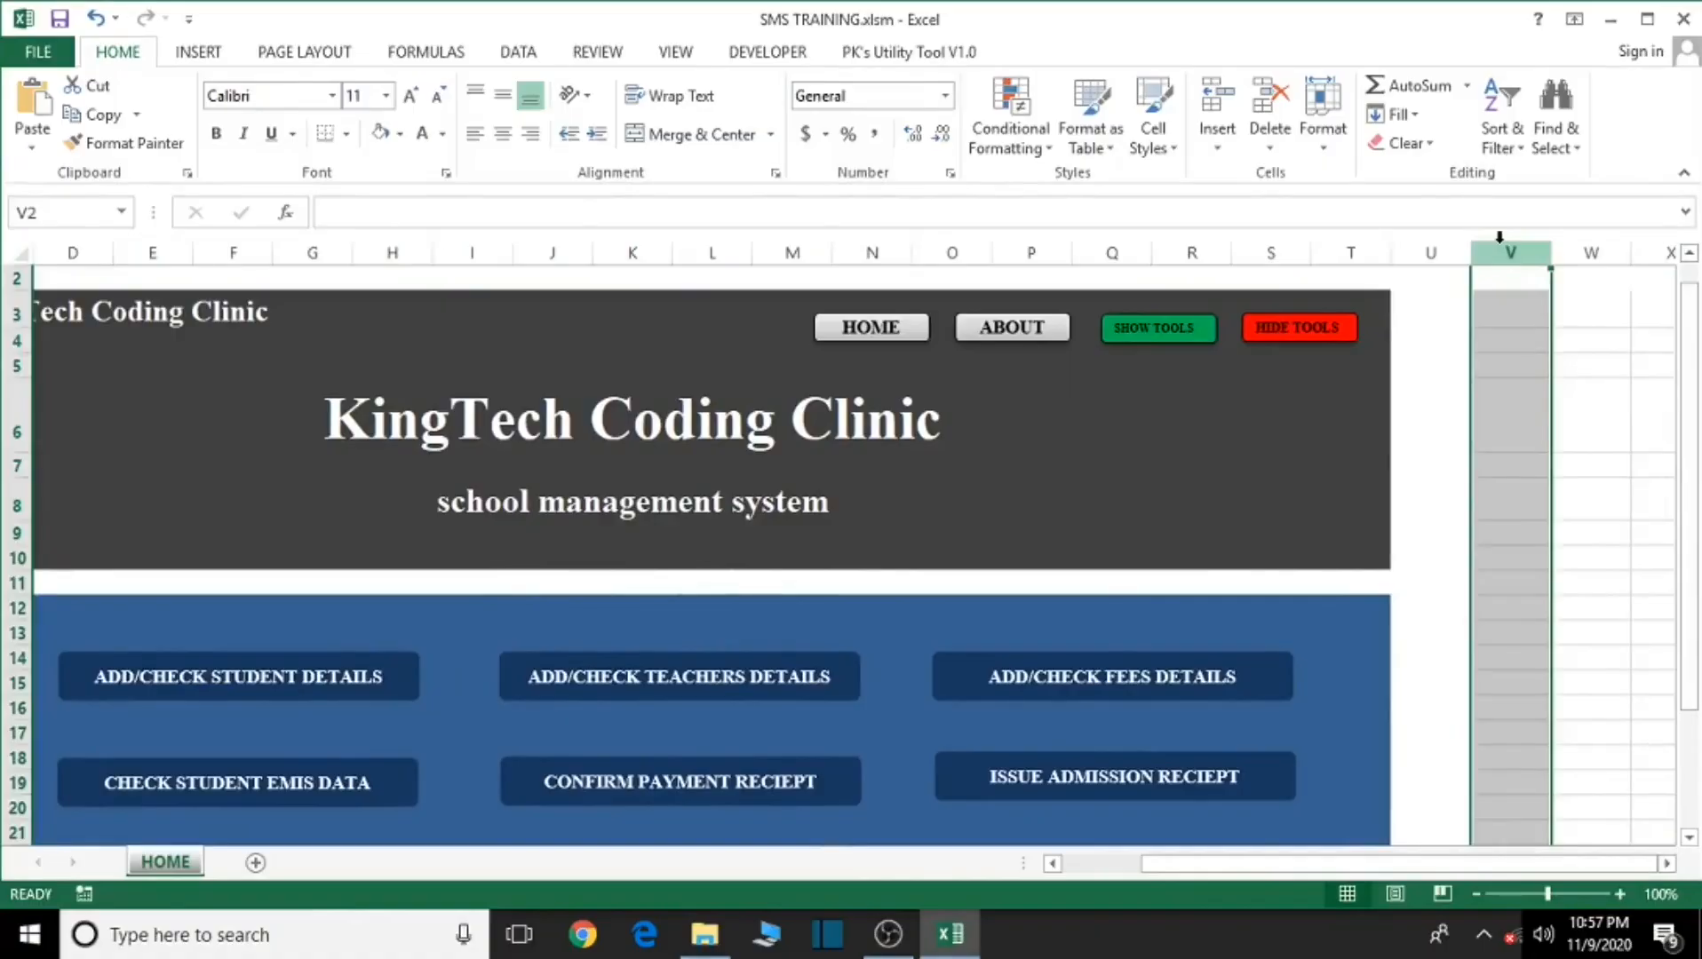
key("ctrl+shift+Right")
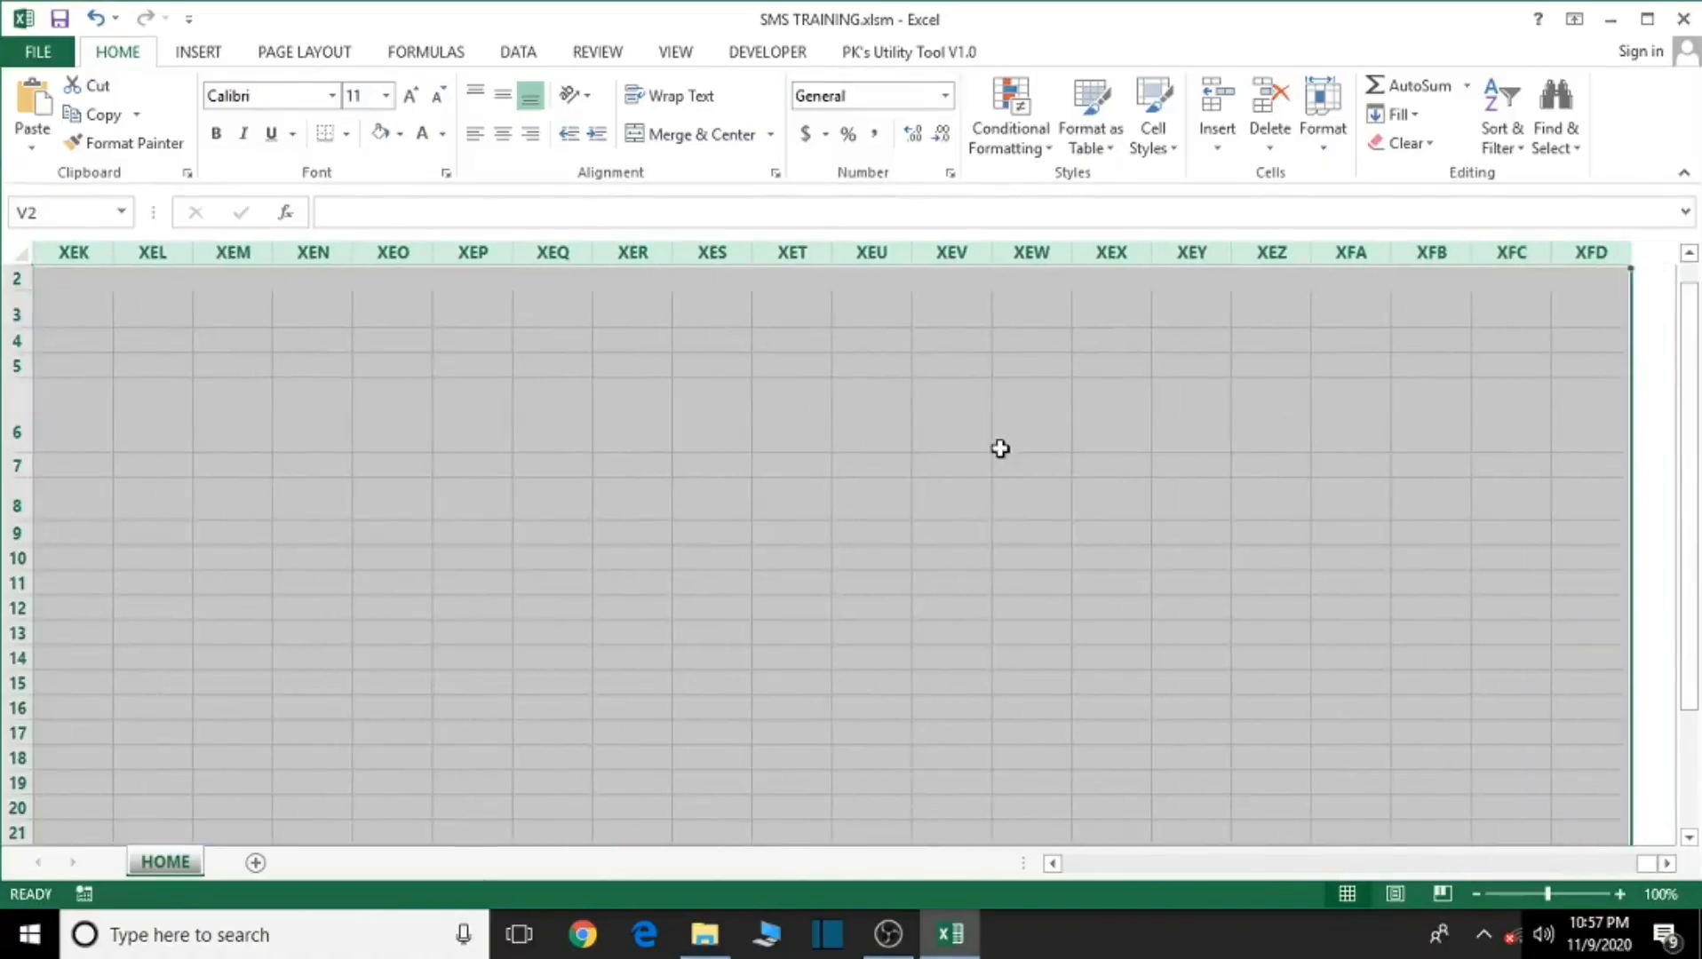
right_click(1002, 449)
left_click(1079, 777)
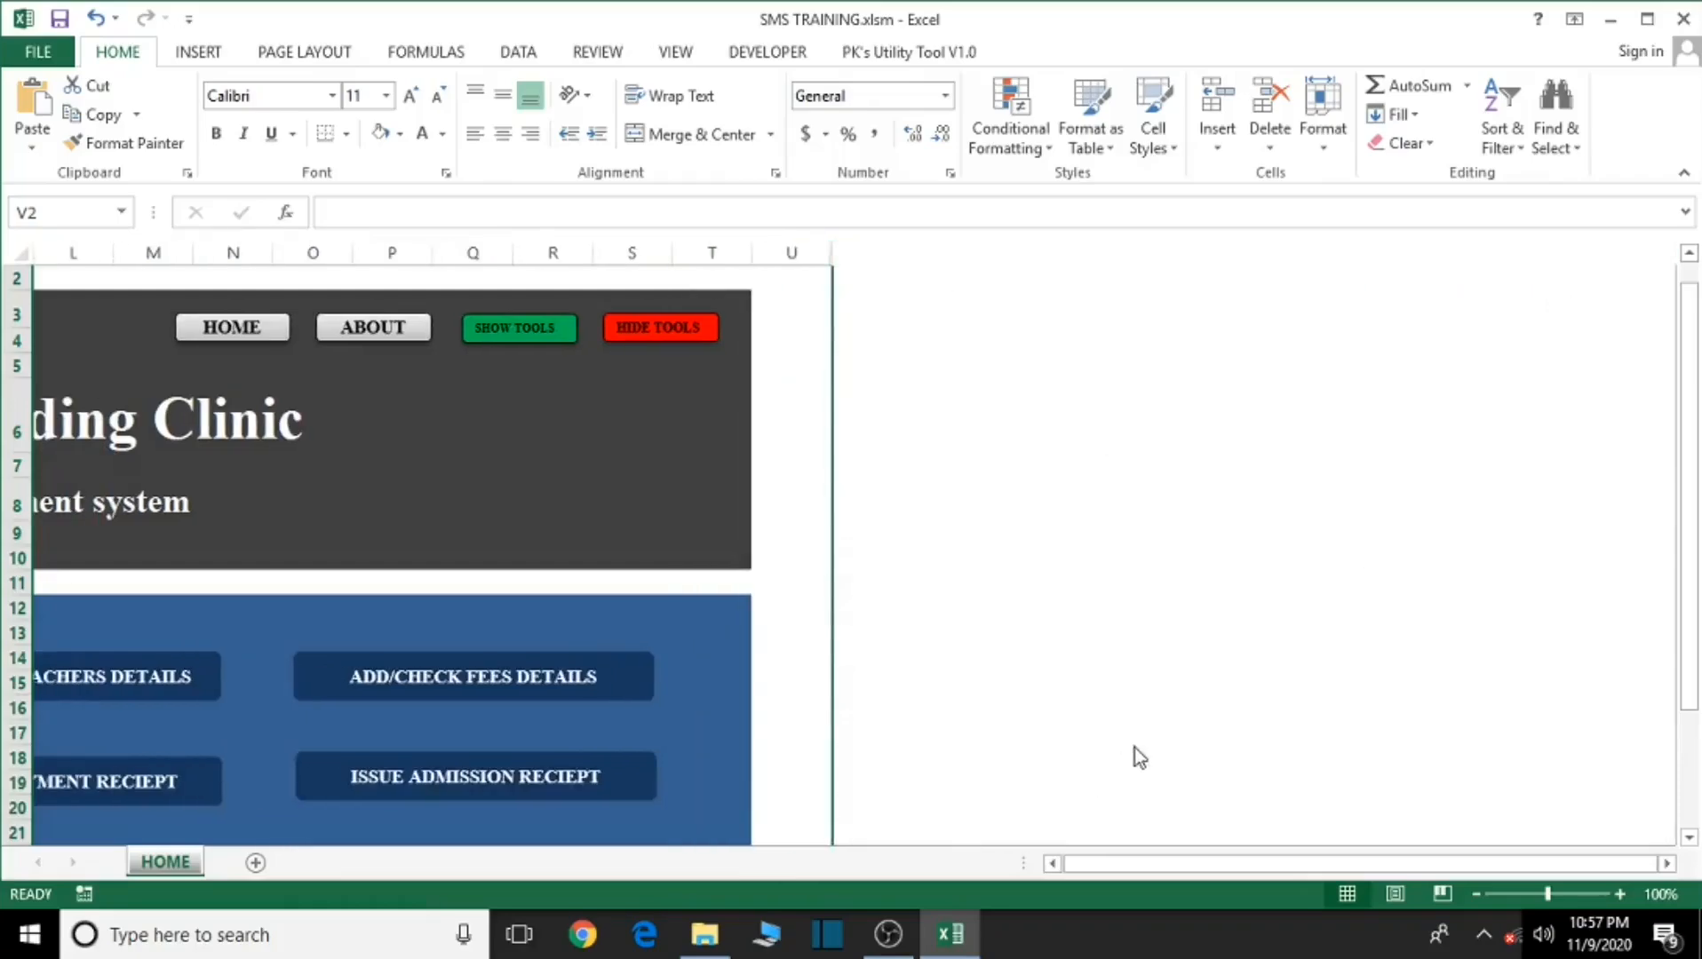
left_click(1055, 863)
left_click(1054, 863)
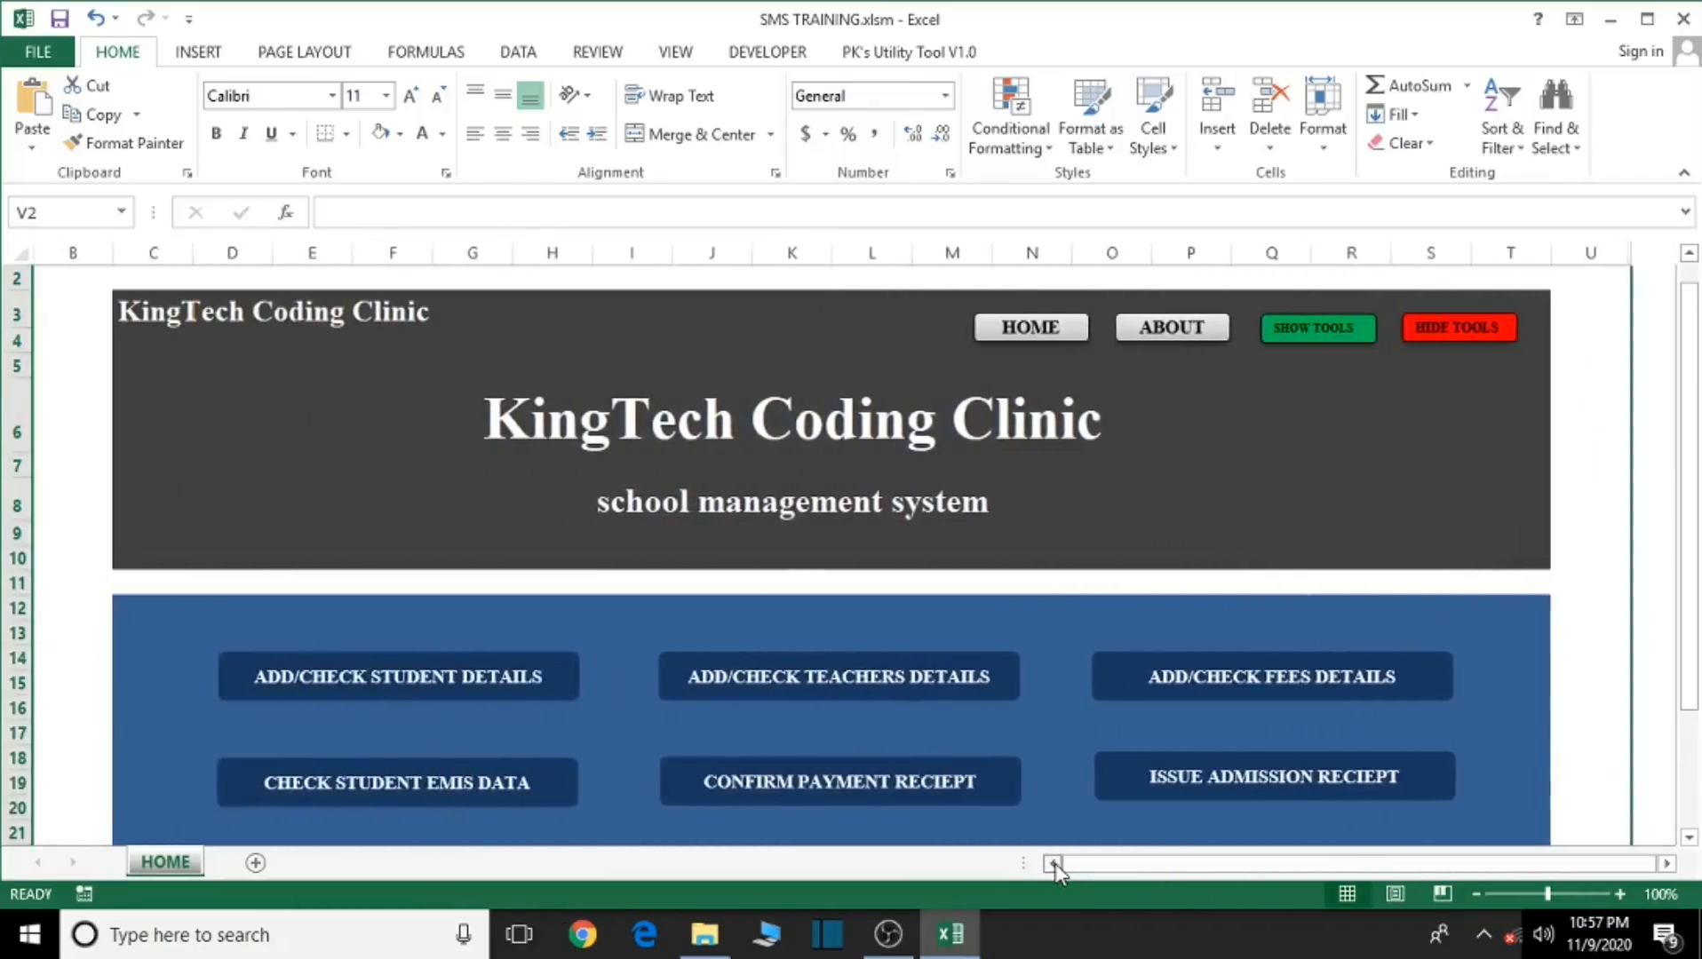
Step: Select the layout range C3:T28 and set the border line color to red
scroll(1034, 640, "down", 1)
scroll(1035, 639, "up", 1)
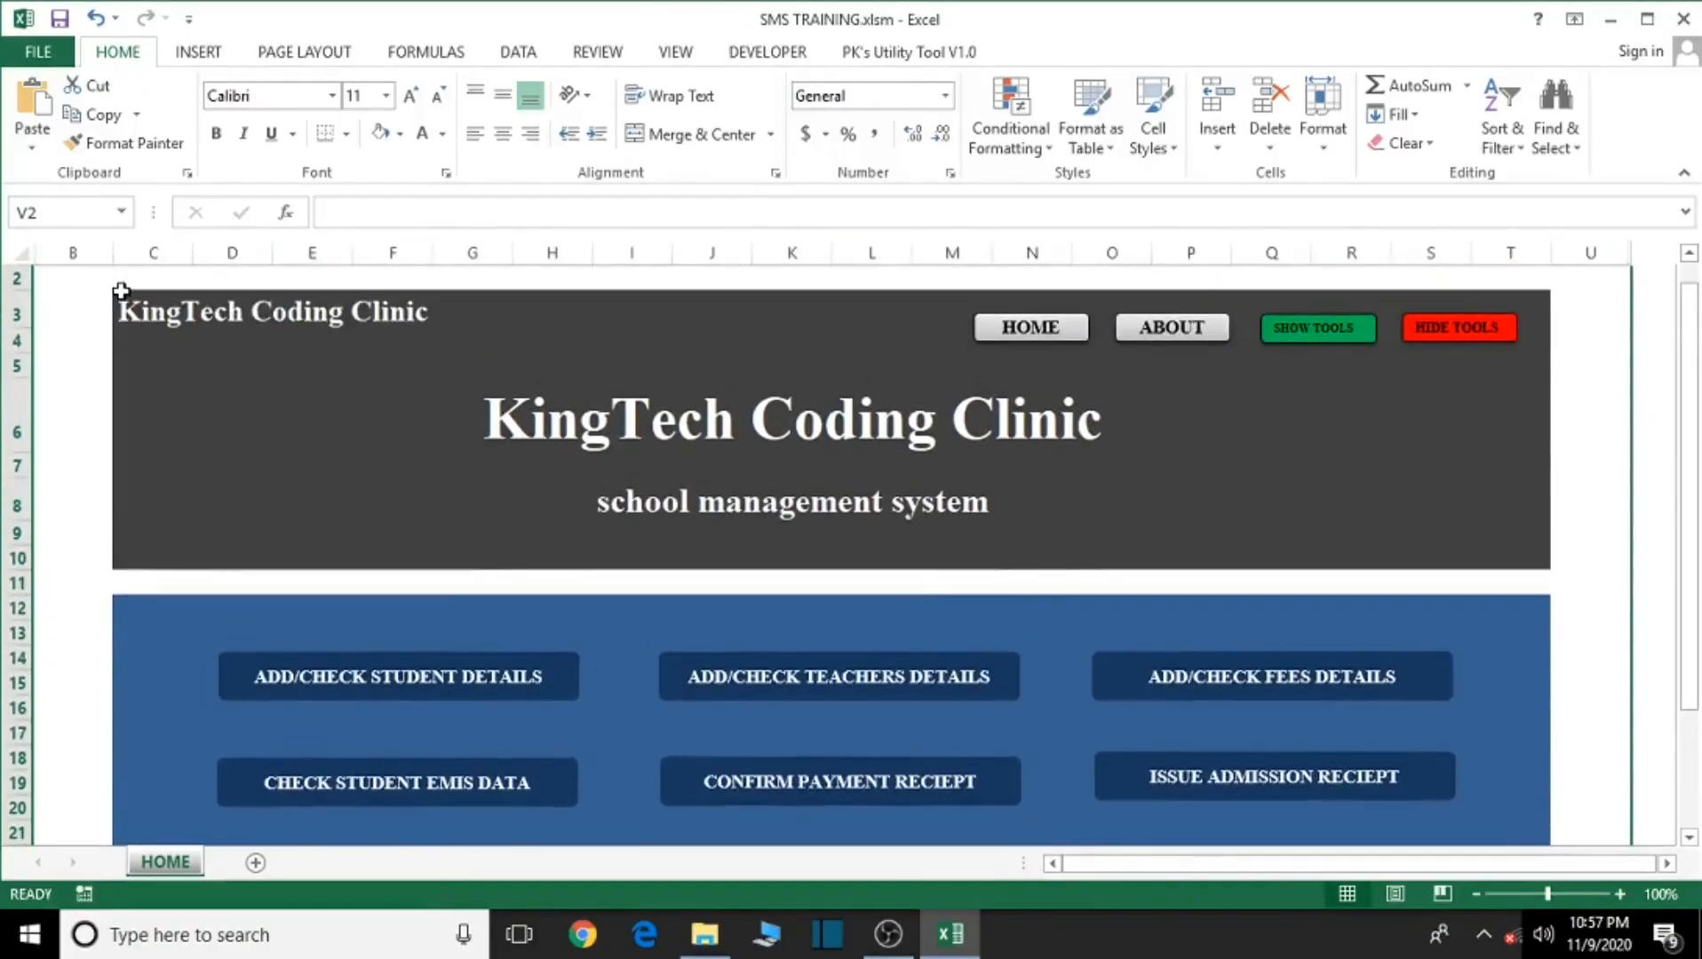
left_click_drag(116, 289, 817, 455)
left_click(204, 345)
left_click_drag(133, 315, 1490, 816)
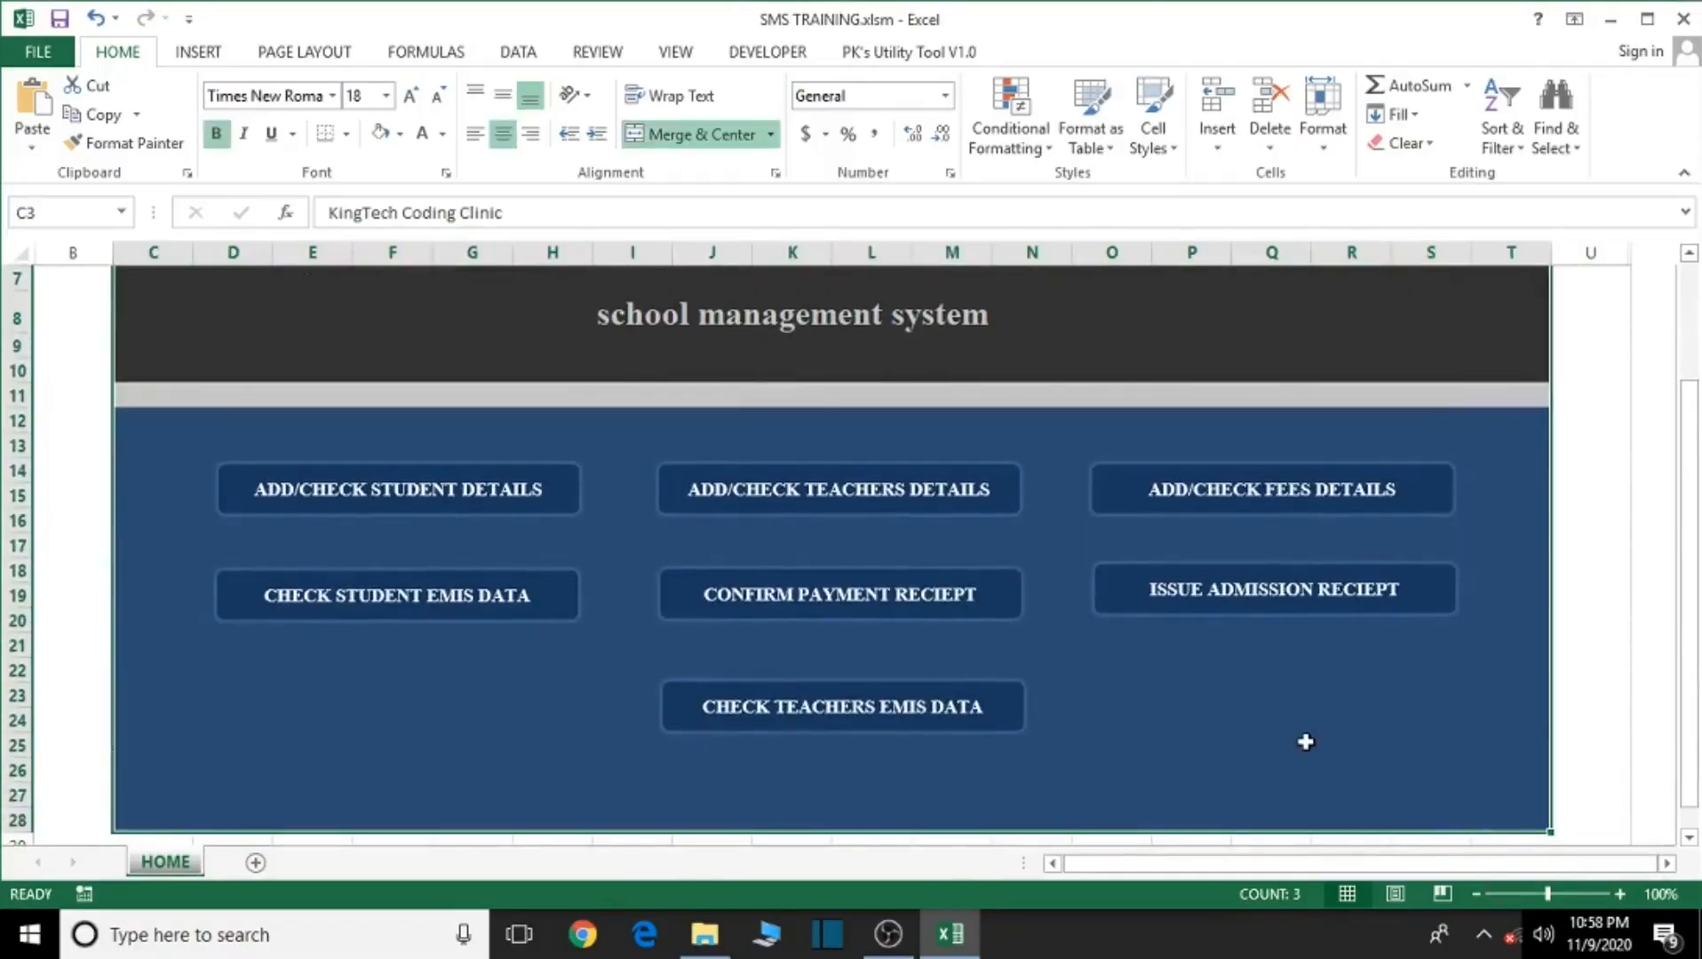
scroll(1297, 738, "up", 2)
scroll(1298, 739, "up", 1)
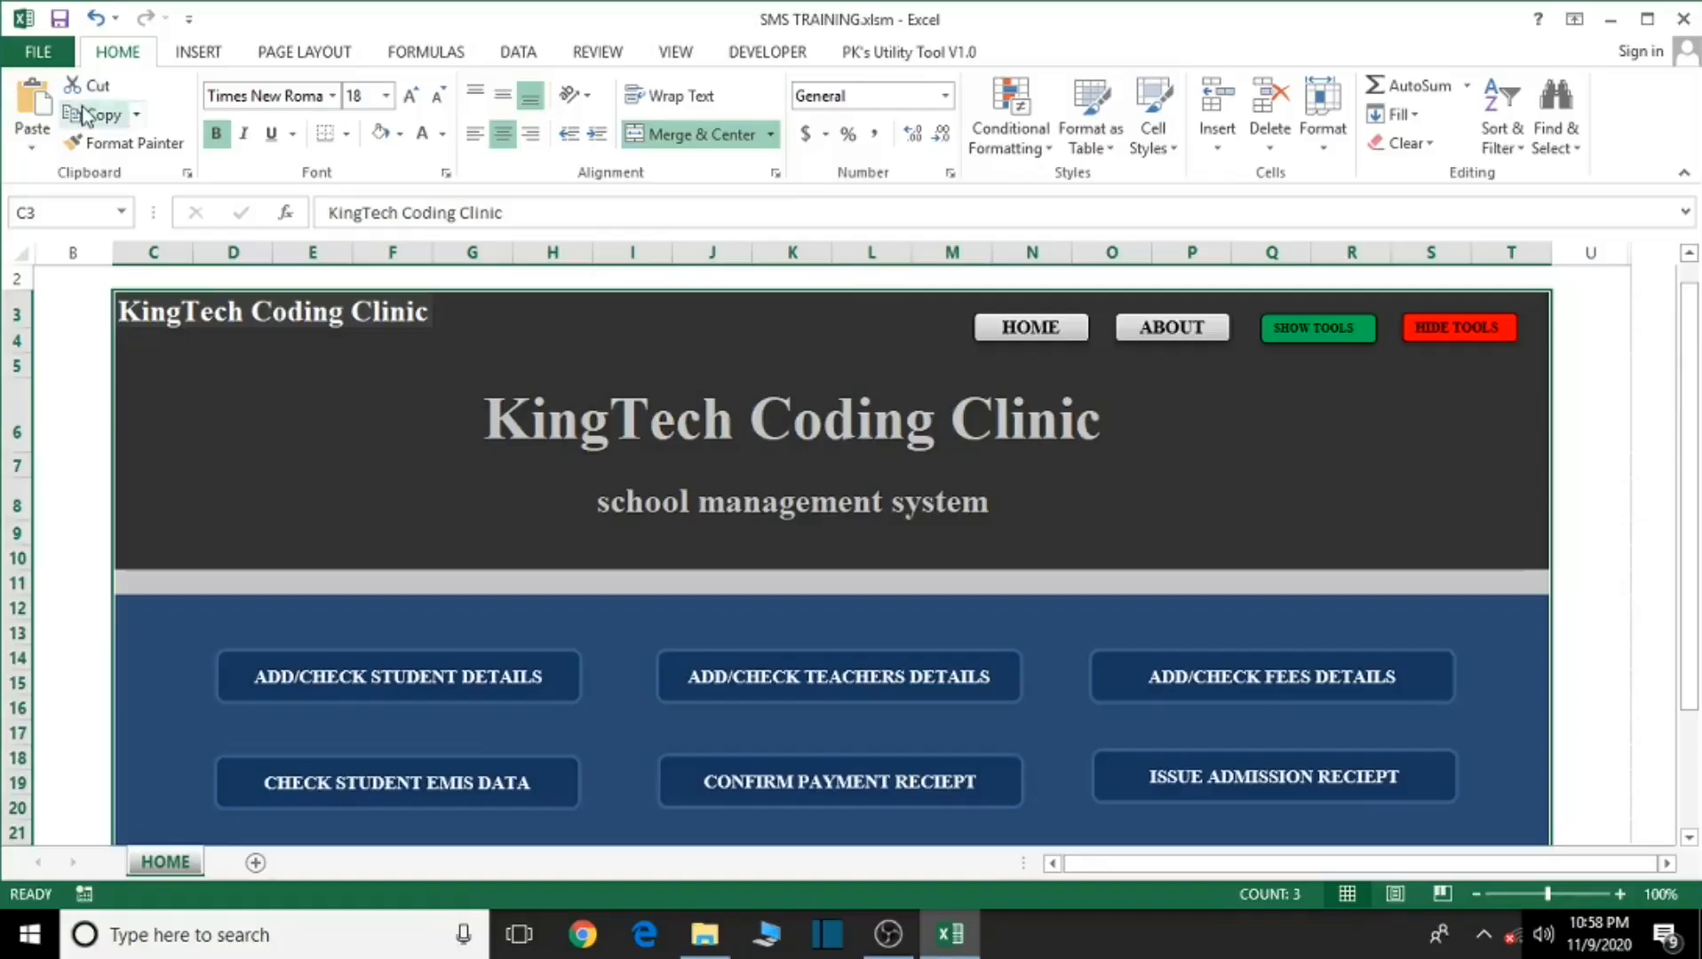
left_click(346, 135)
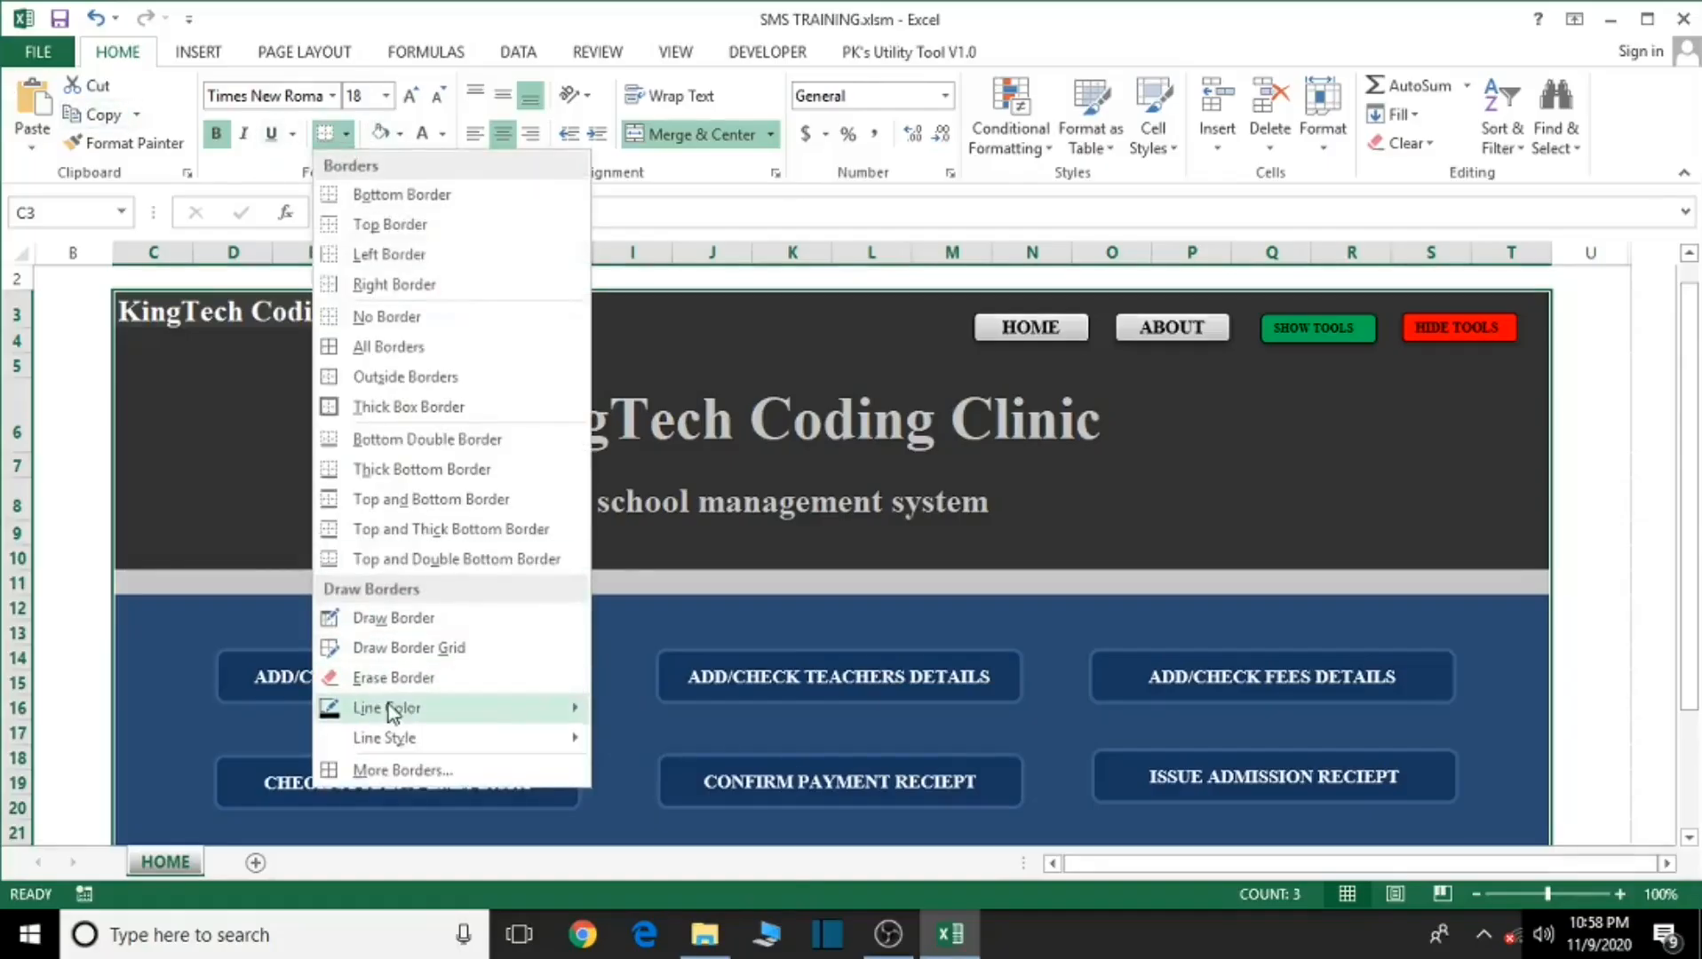
mouse_move(388, 706)
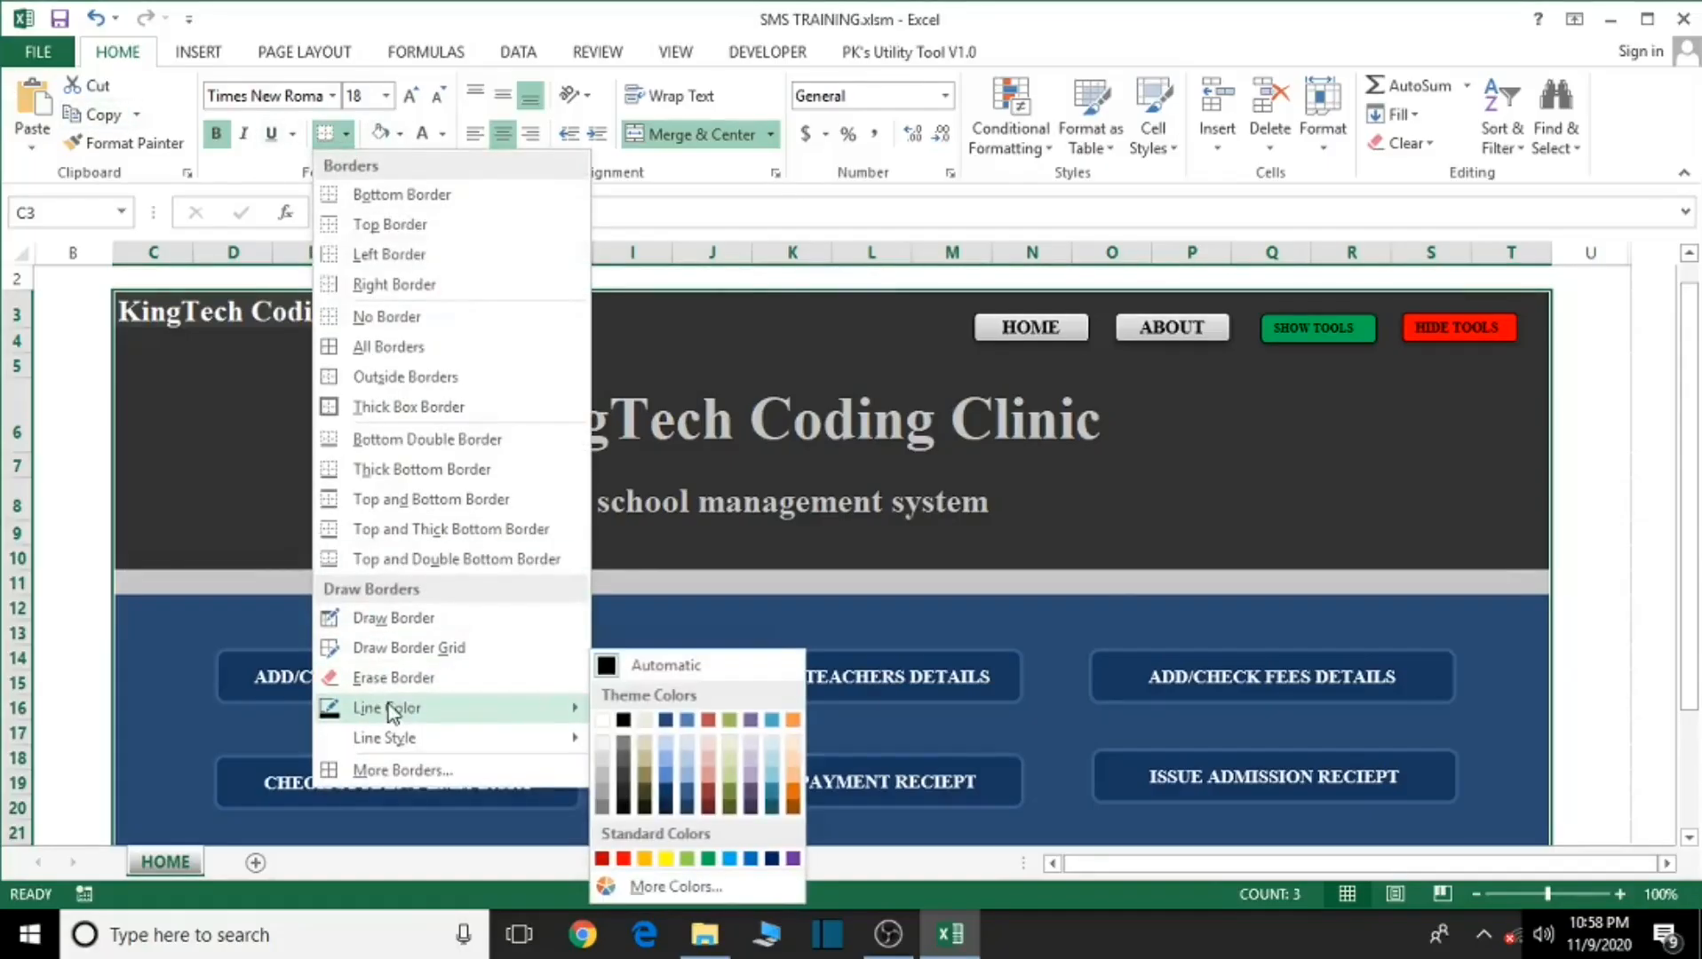
left_click(624, 858)
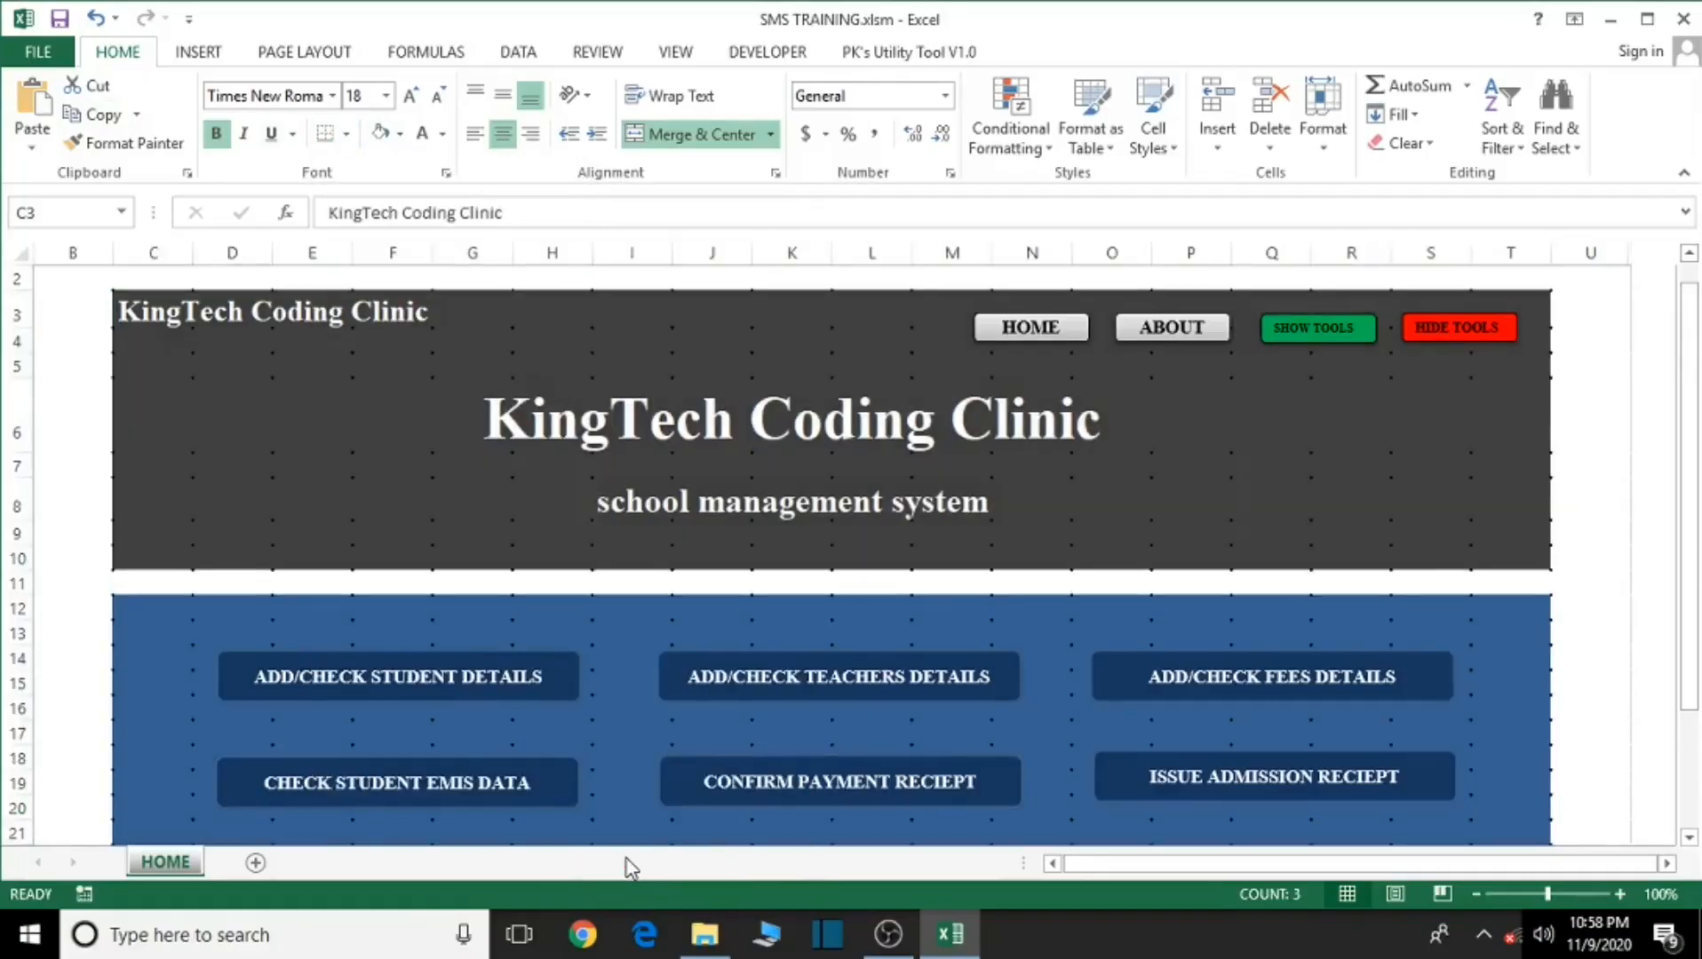
Step: Undo the hiding of the outer columns and lower rows, and redo it
left_click(93, 18)
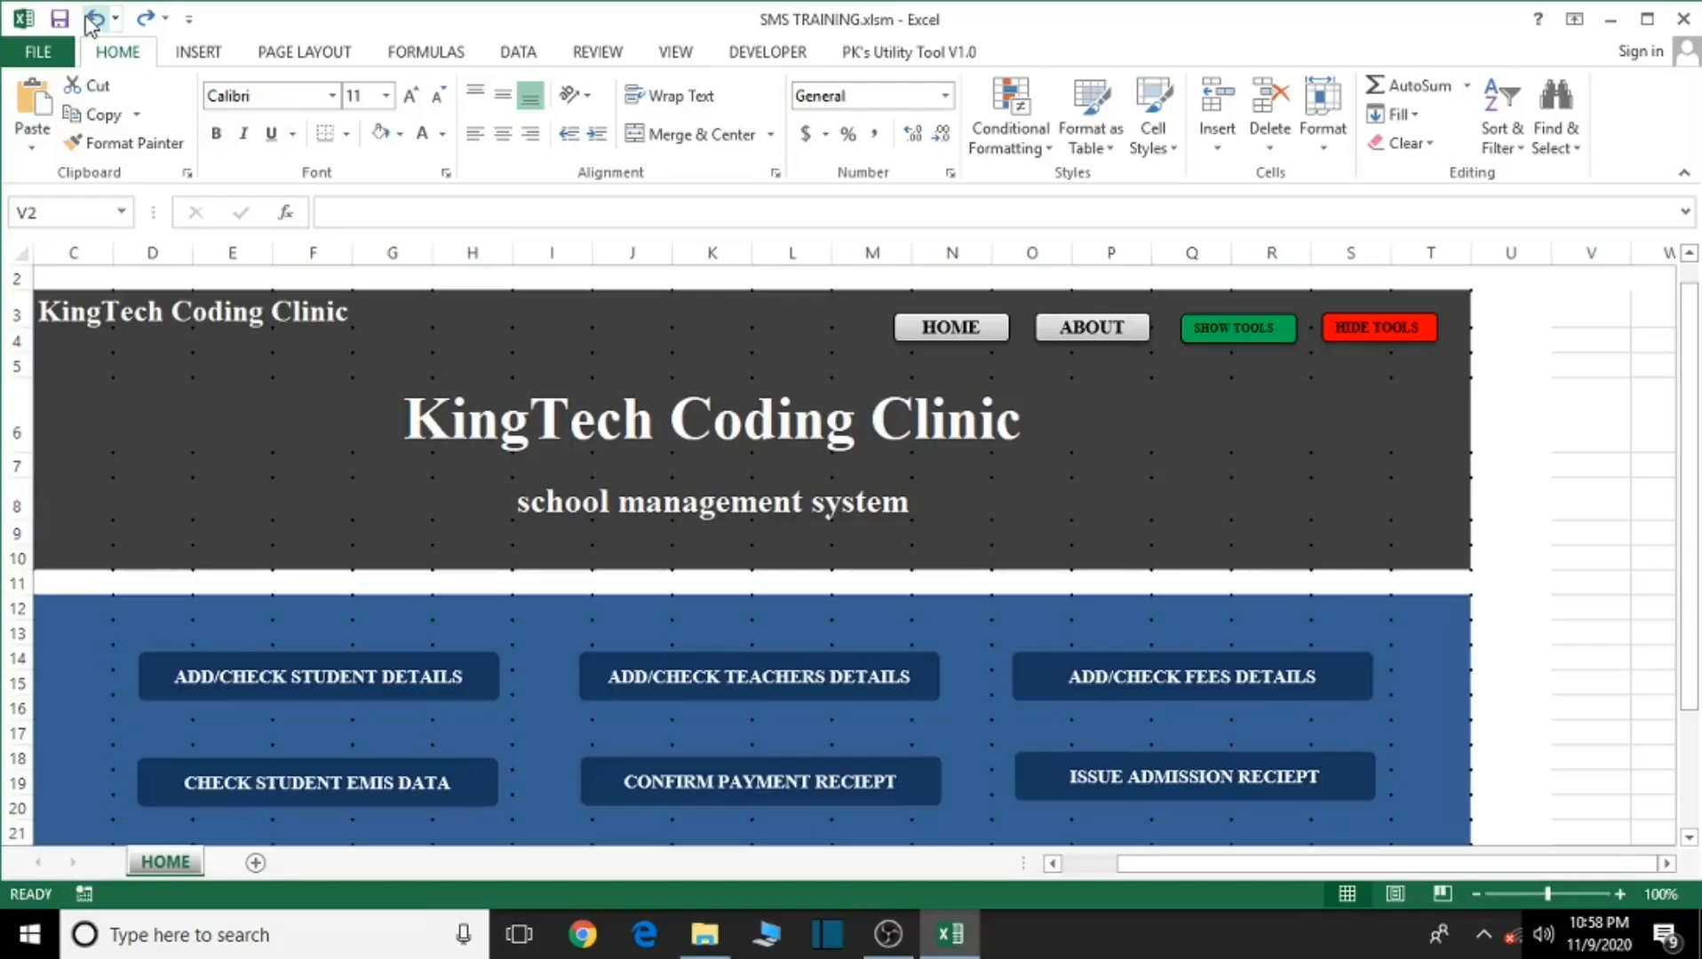
left_click(93, 19)
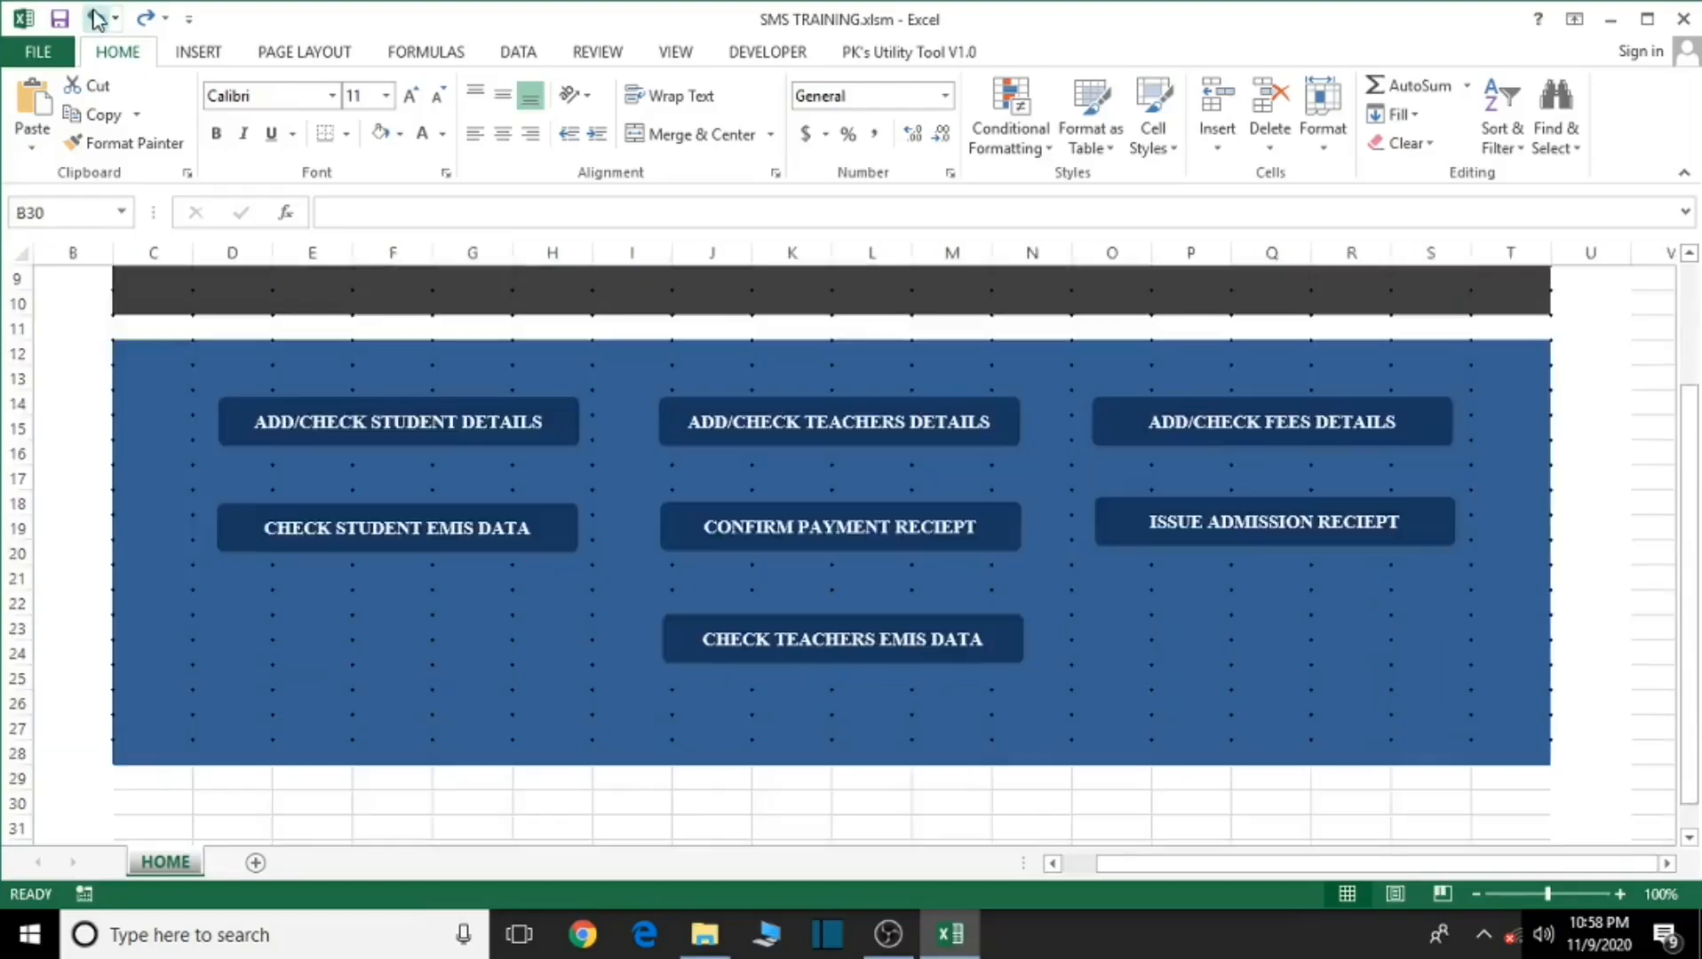
left_click(142, 17)
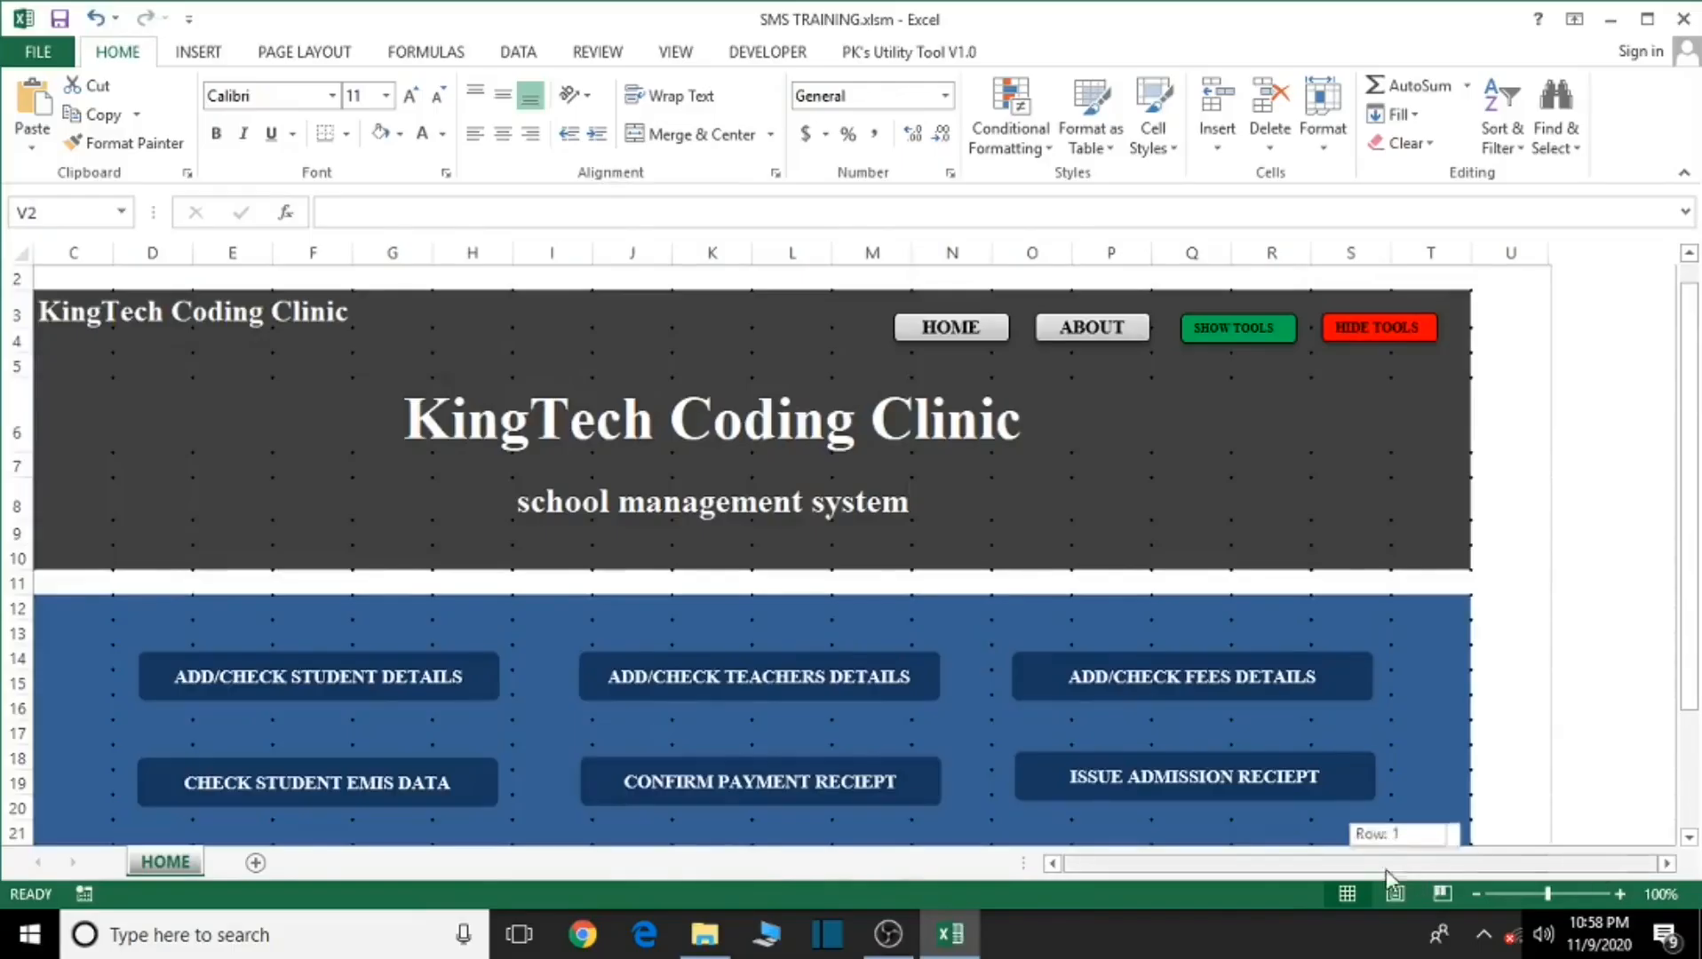
Step: Try to apply a red thick box border around the HOME sheet layout
left_click_drag(1407, 869, 1294, 877)
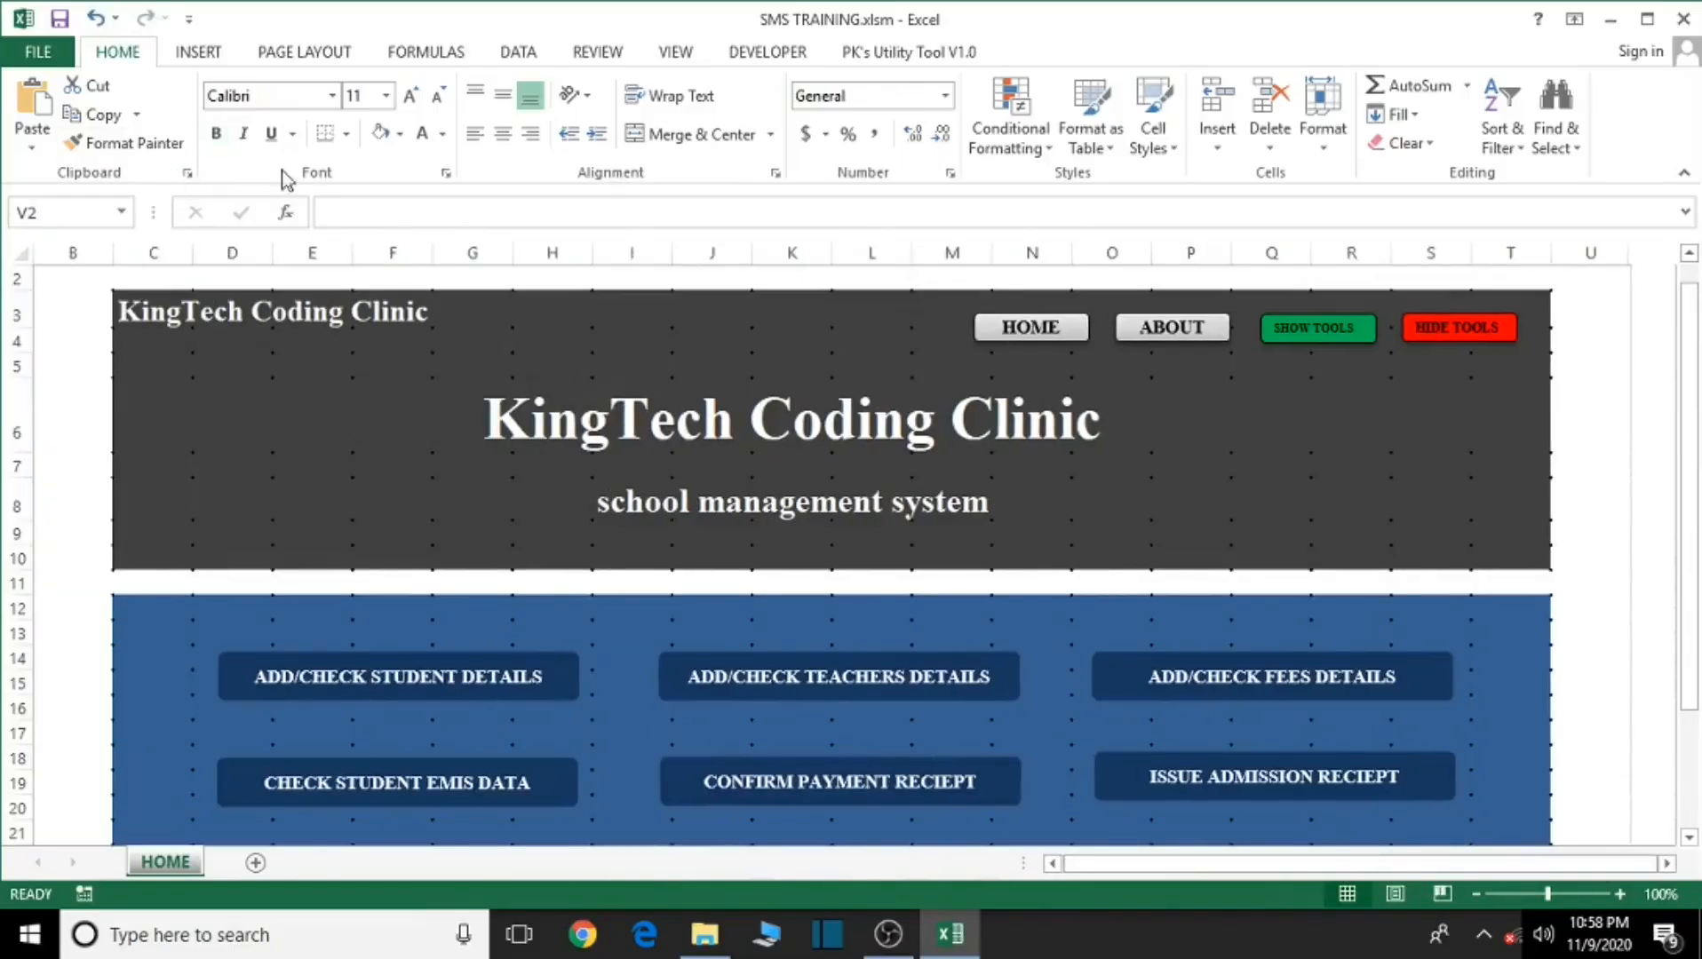
left_click(345, 133)
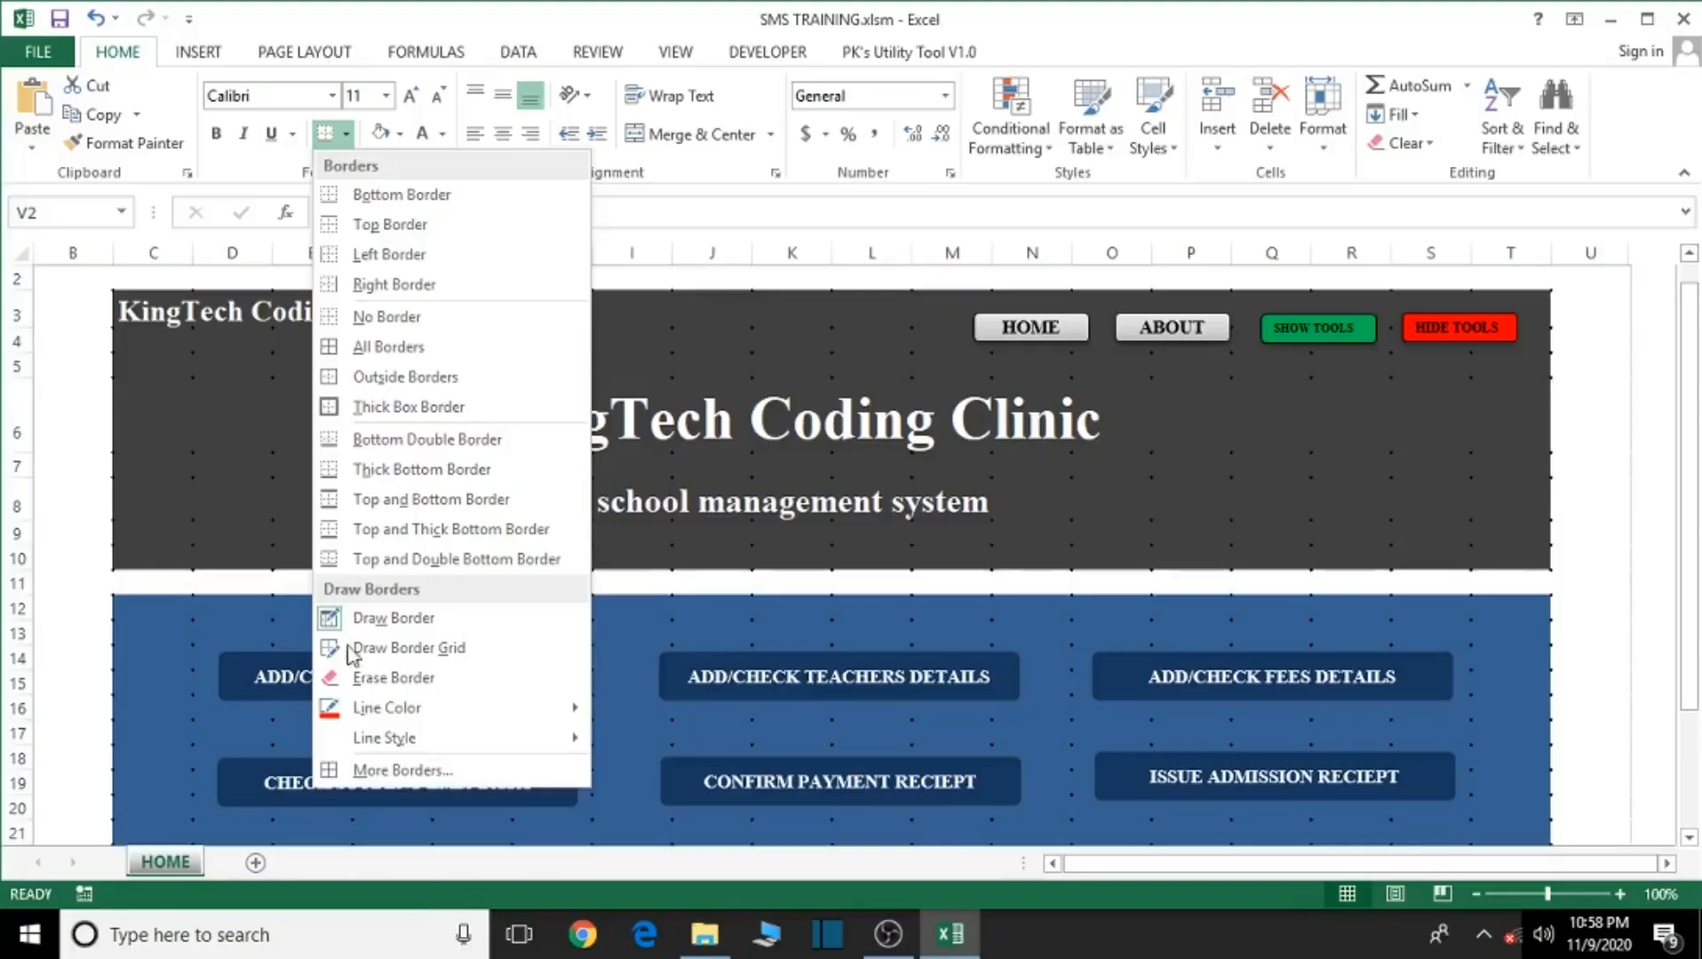
mouse_move(543, 707)
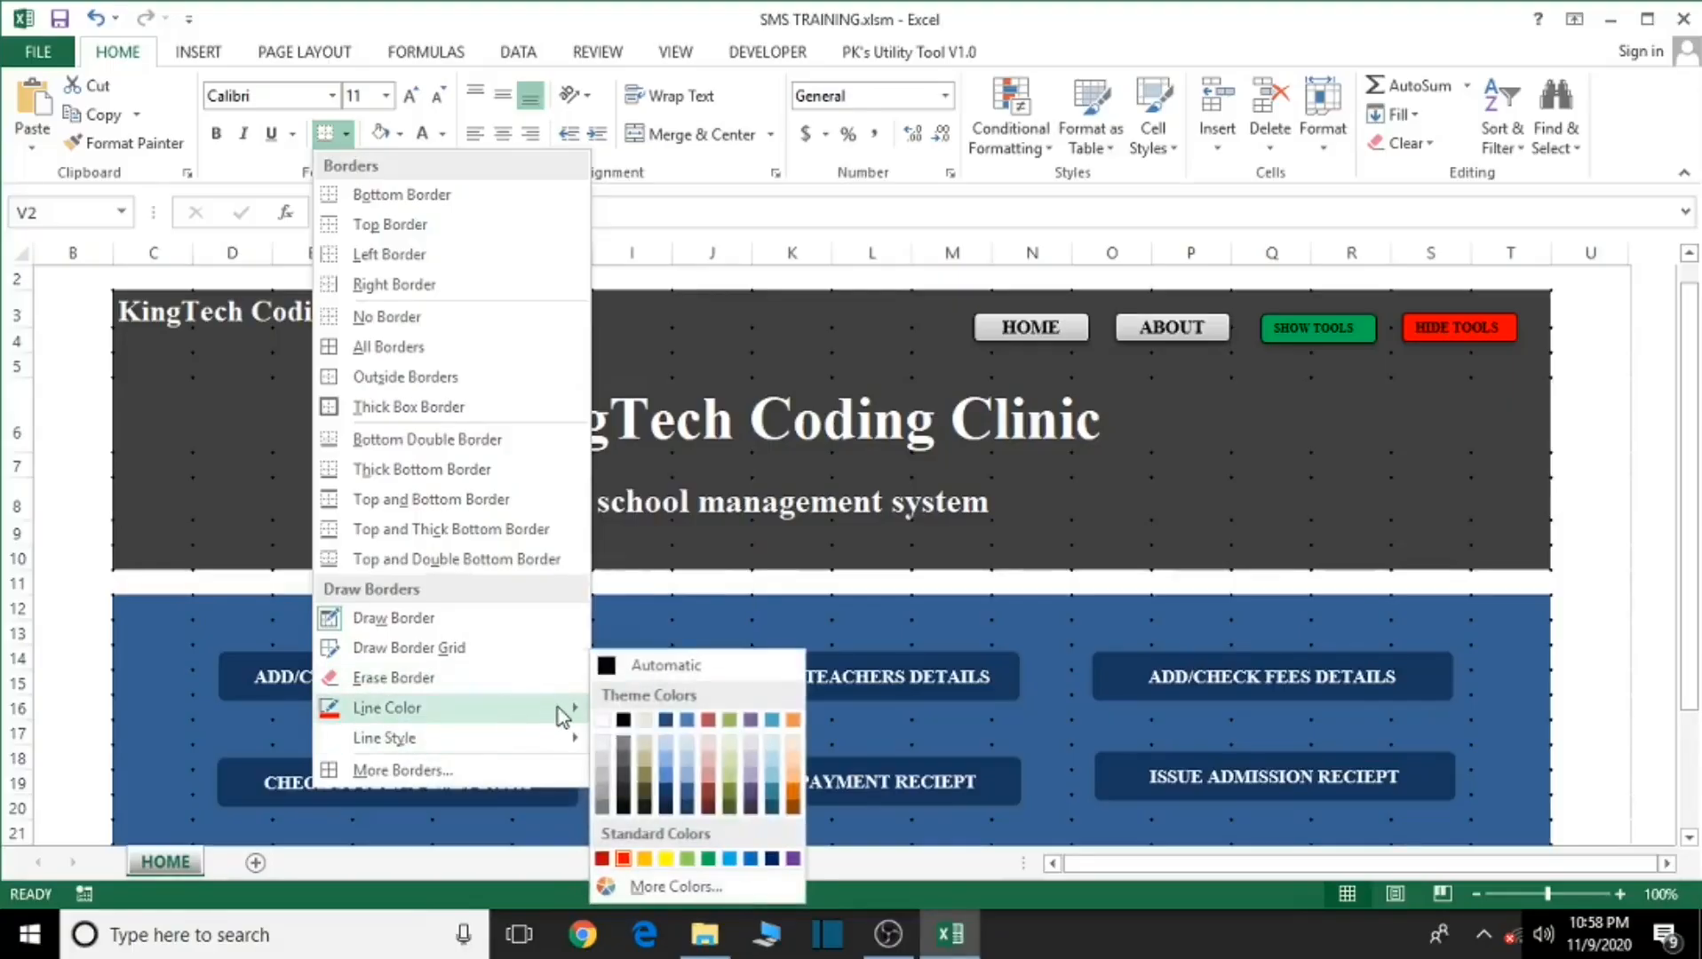
left_click(400, 406)
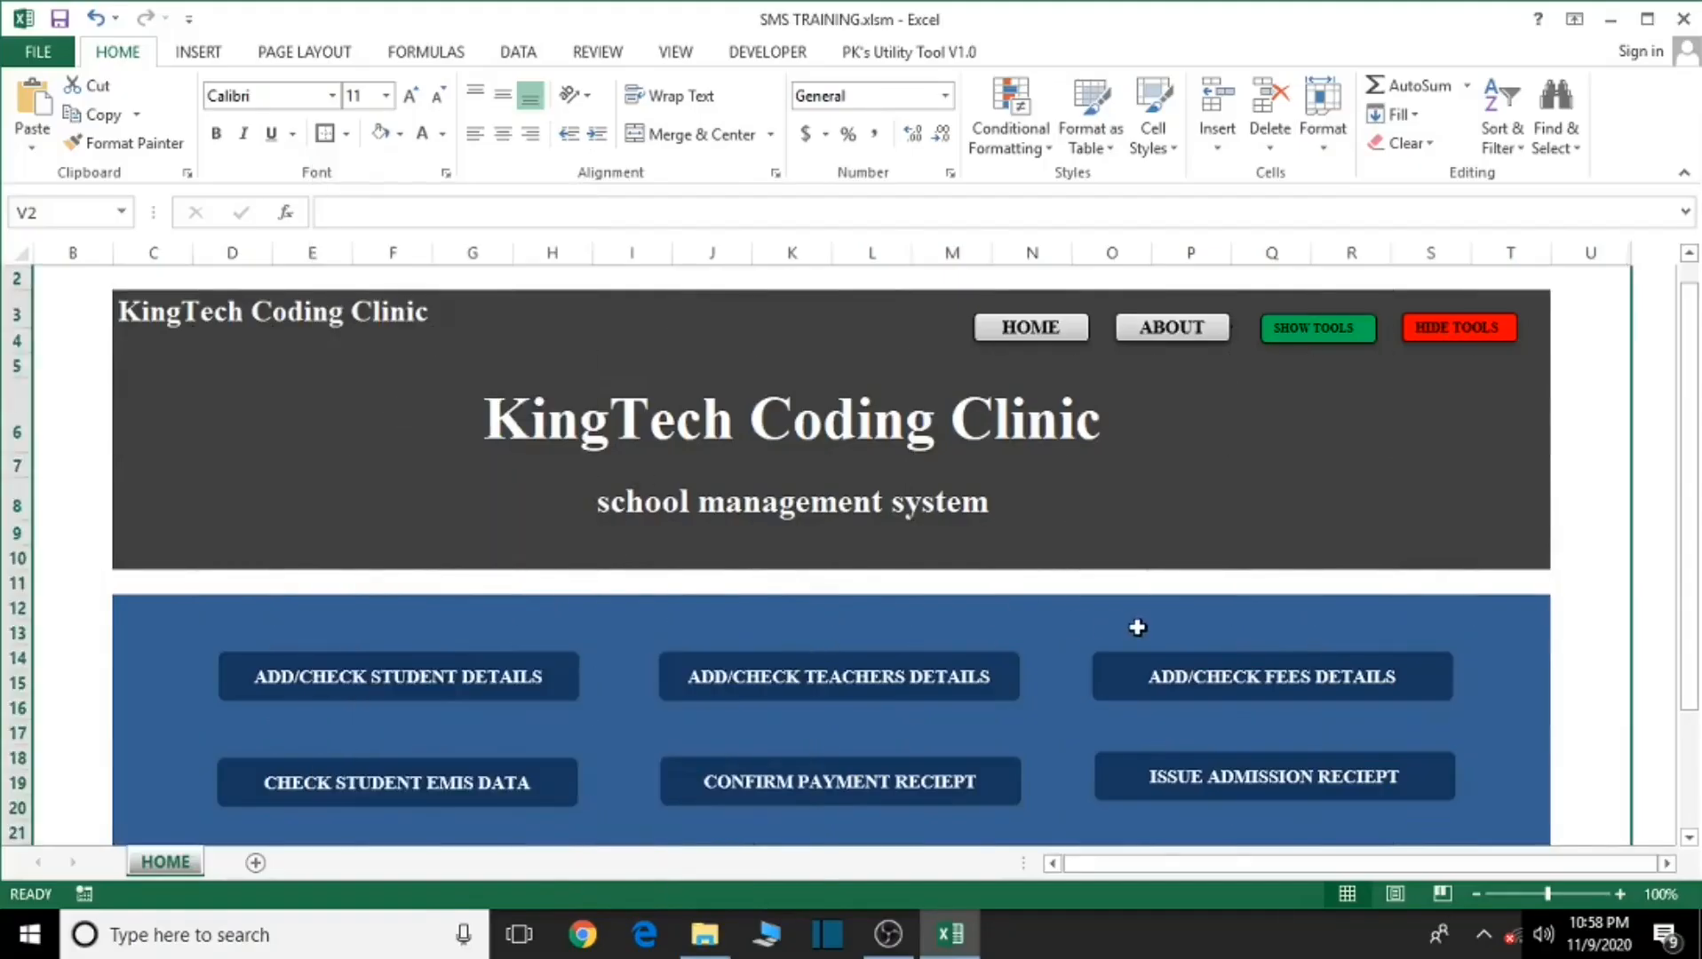
left_click(1612, 531)
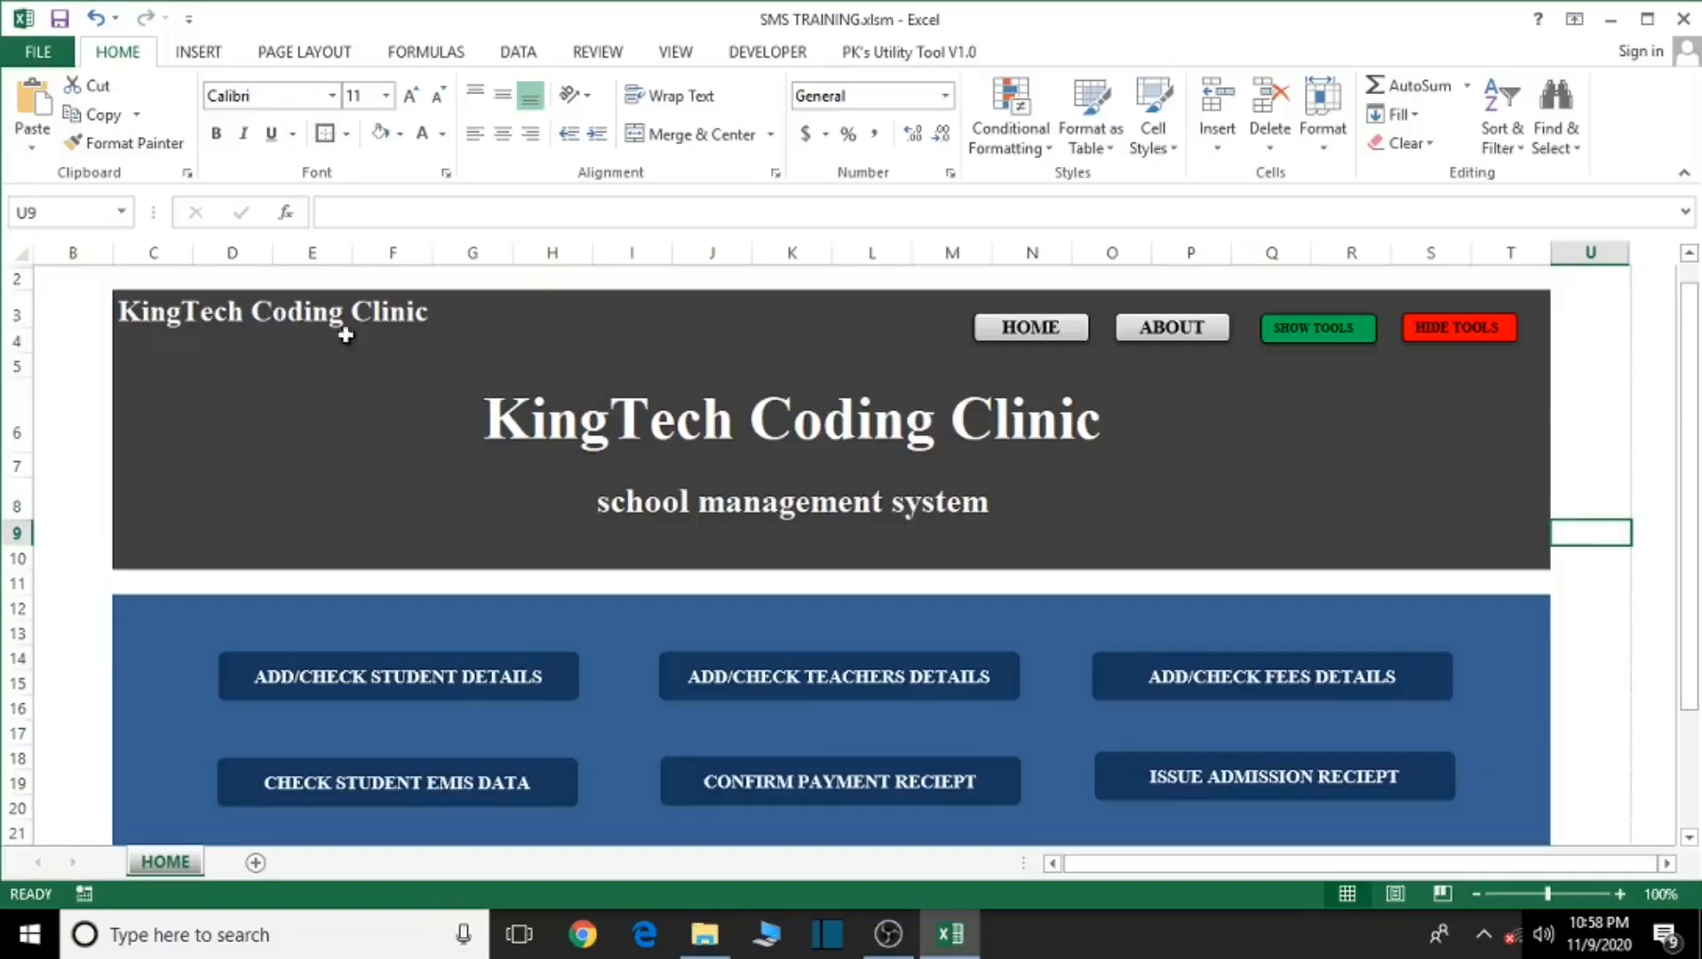
Step: Select the layout range C3:T28 and apply a thick box border around it, leaving the selection afterward
left_click_drag(142, 307, 1489, 829)
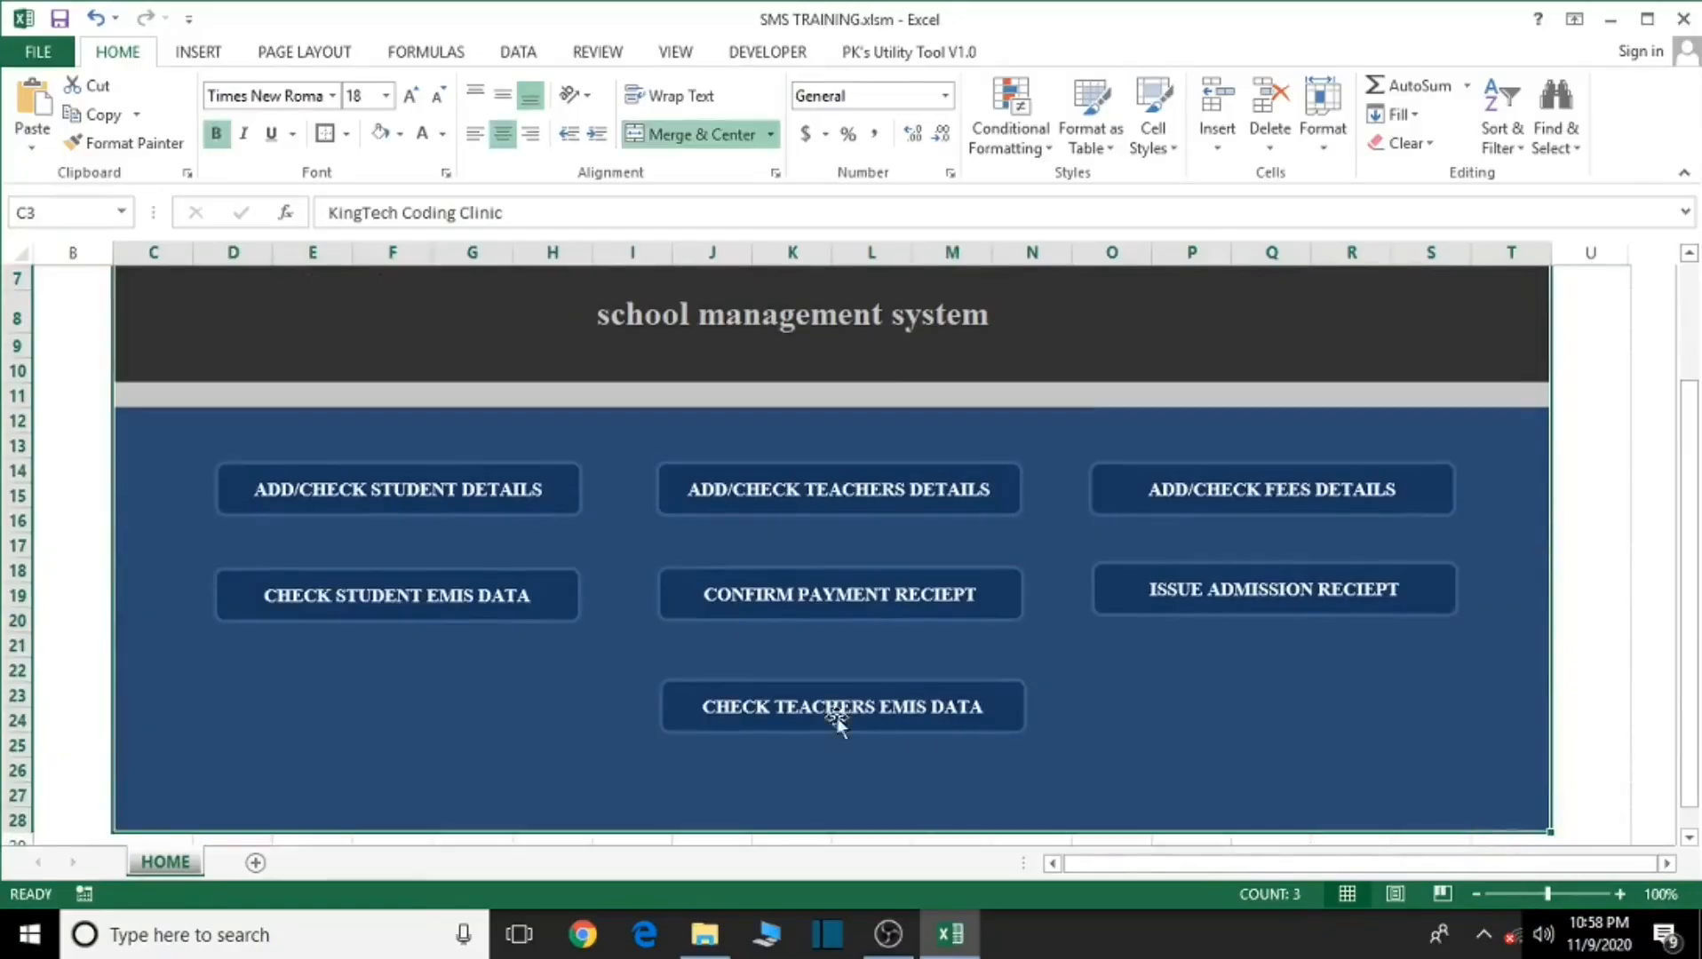
scroll(622, 577, "up", 2)
left_click(347, 133)
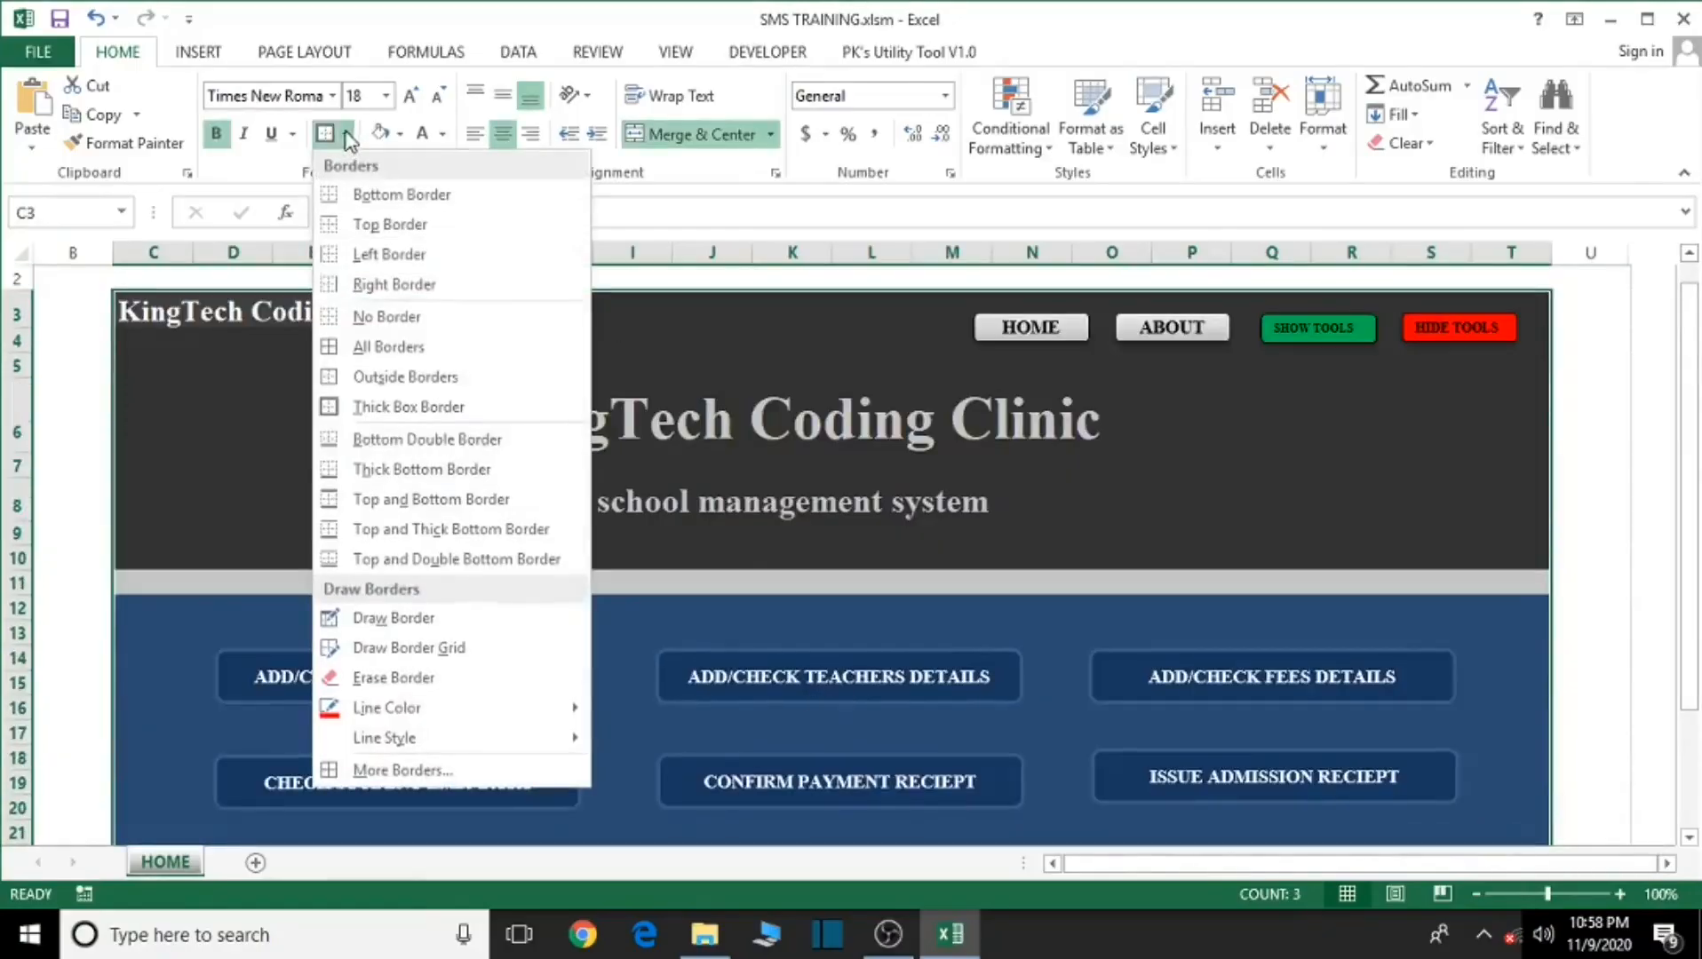
left_click(343, 416)
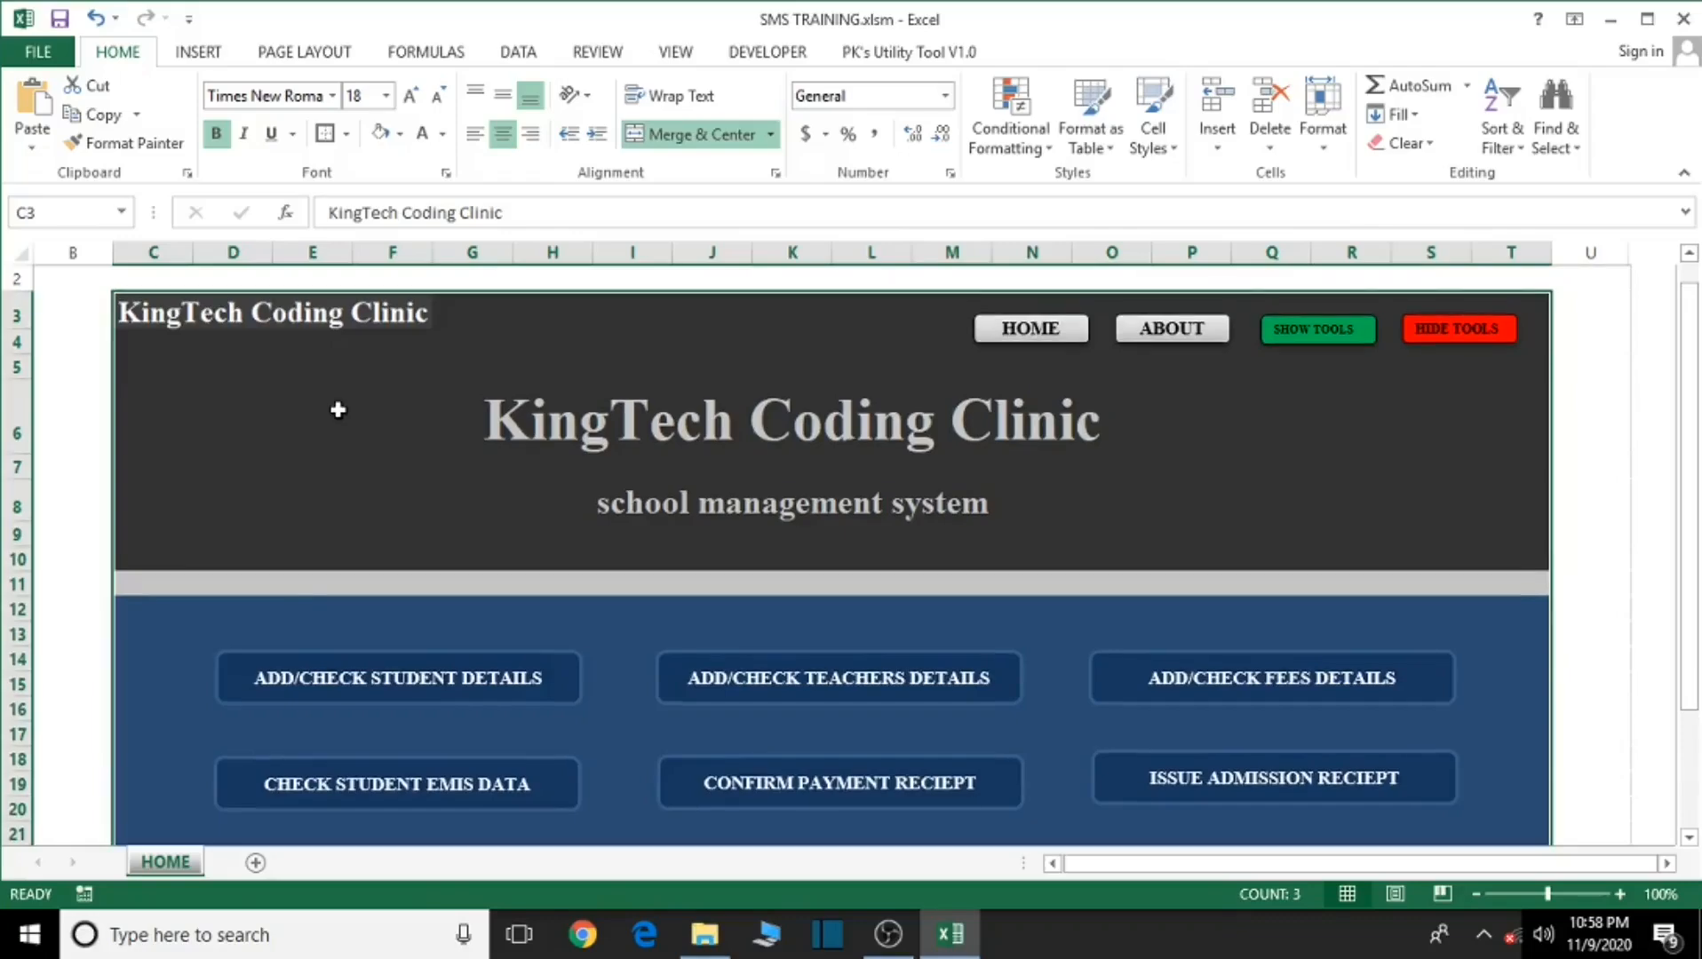
left_click(349, 462)
Step: Examine the border around the layout on the HOME sheet from the header down to row 28
scroll(942, 672, "down", 3)
scroll(938, 657, "up", 3)
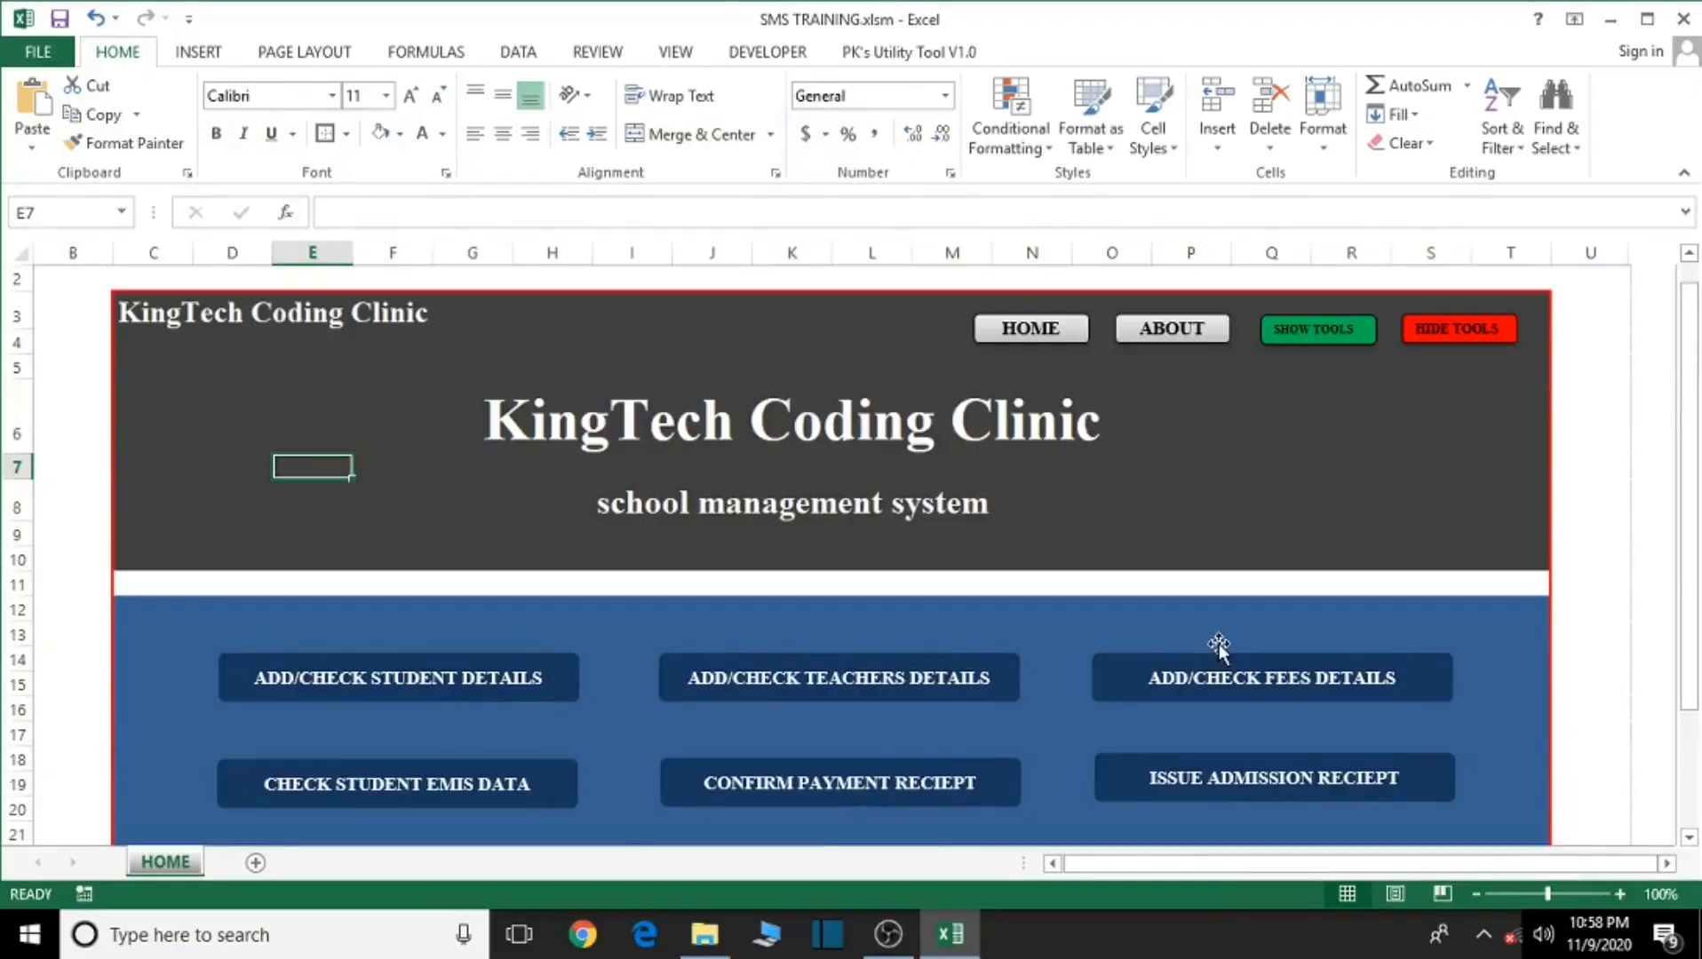
scroll(1219, 643, "down", 3)
scroll(1220, 643, "up", 2)
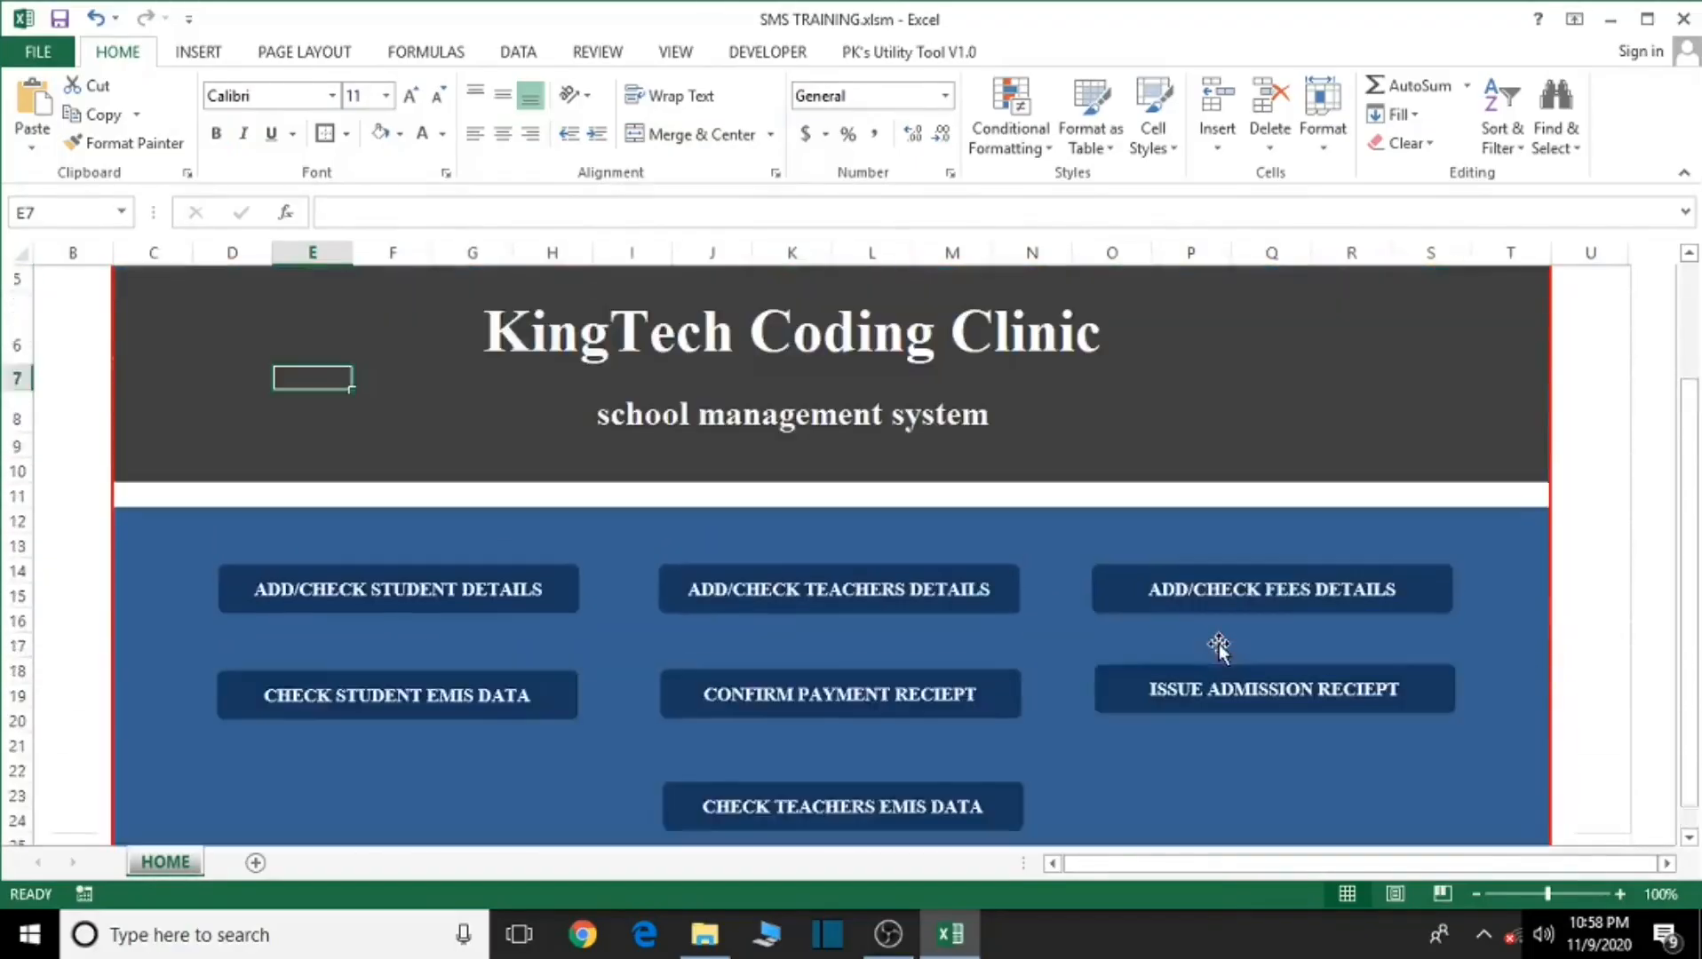
scroll(1219, 653, "up", 1)
left_click(1295, 497)
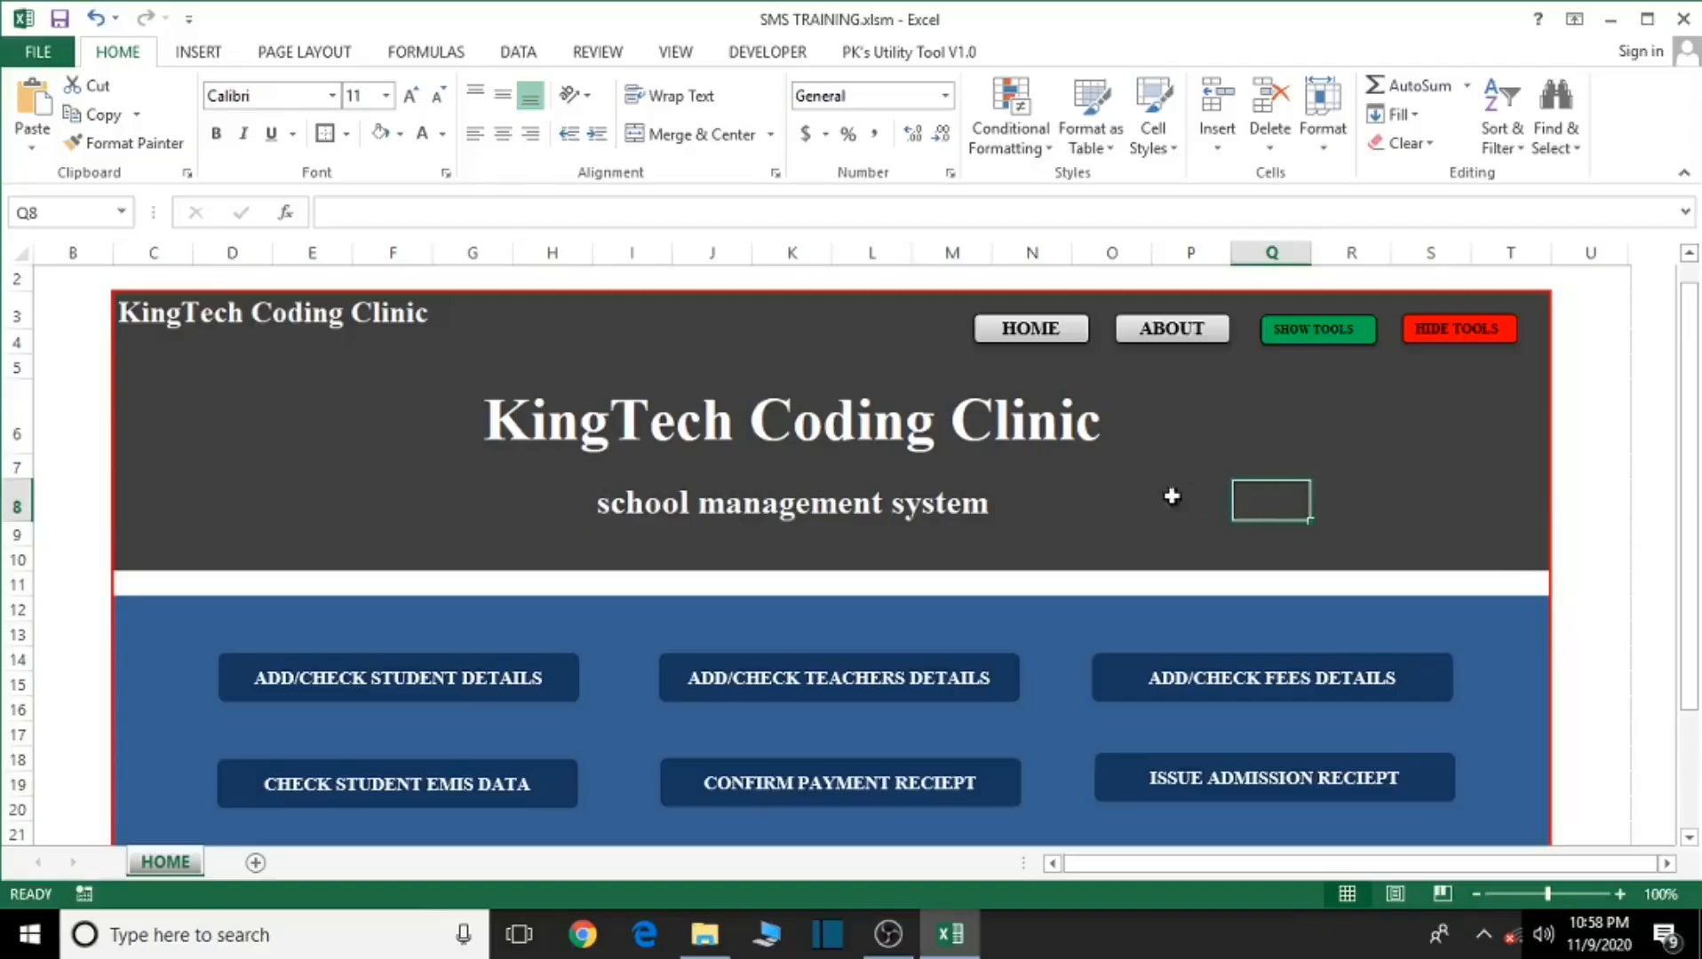
scroll(1132, 496, "down", 3)
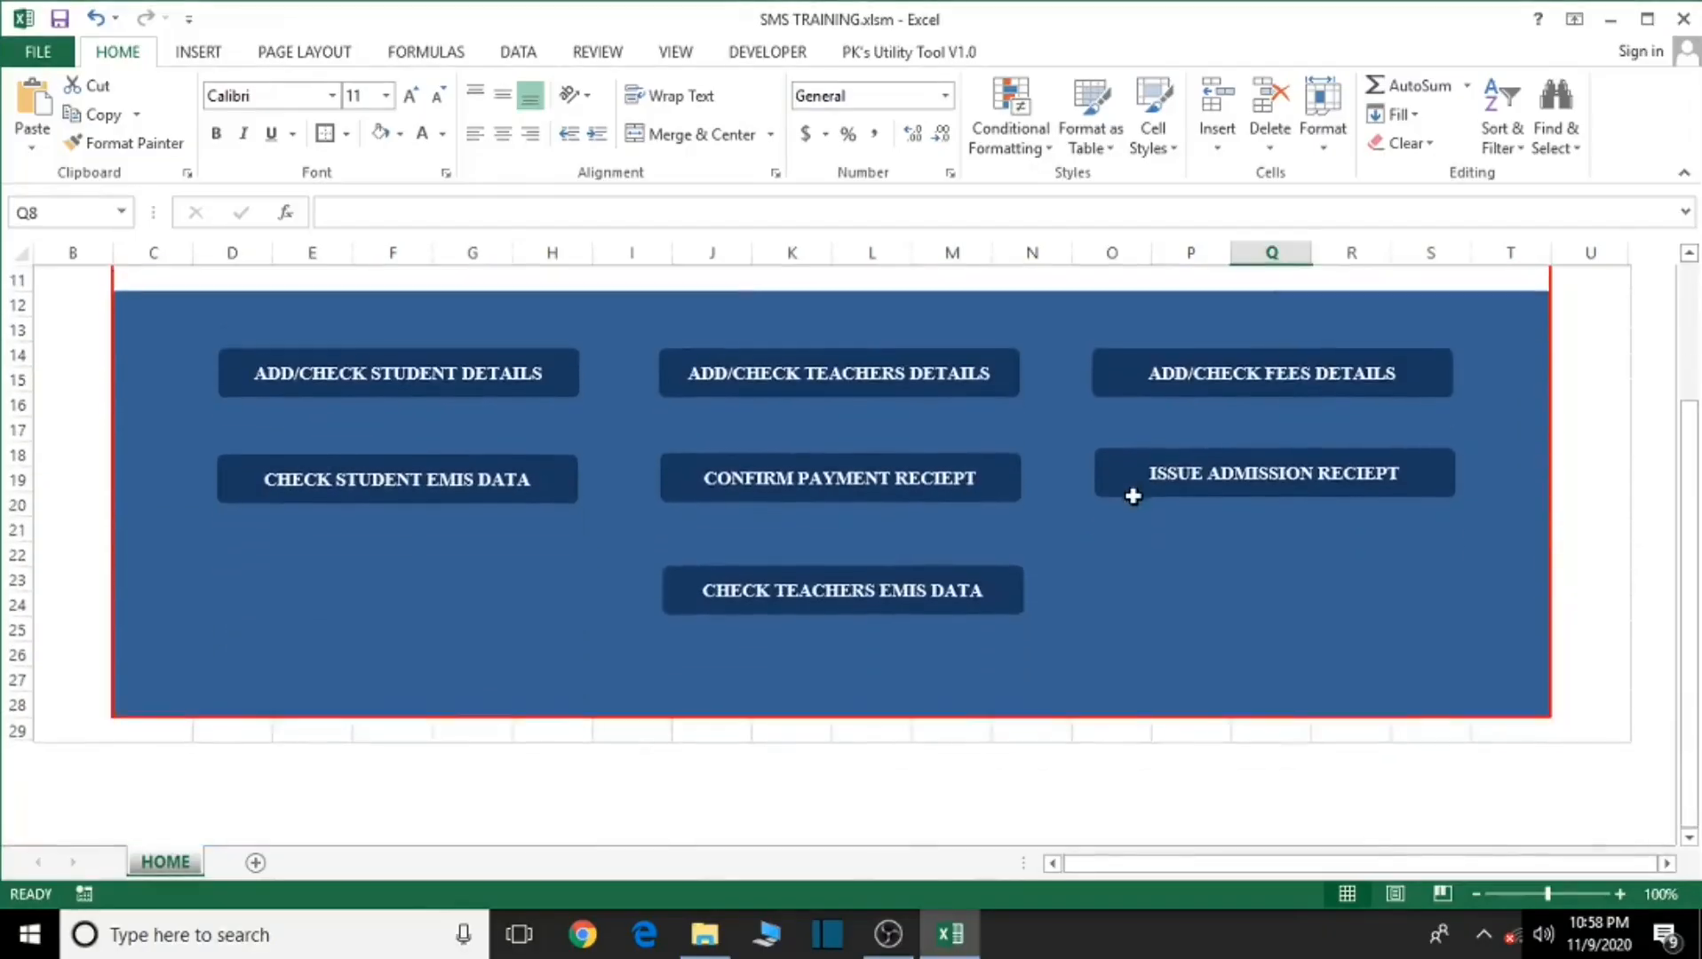
scroll(1132, 495, "up", 3)
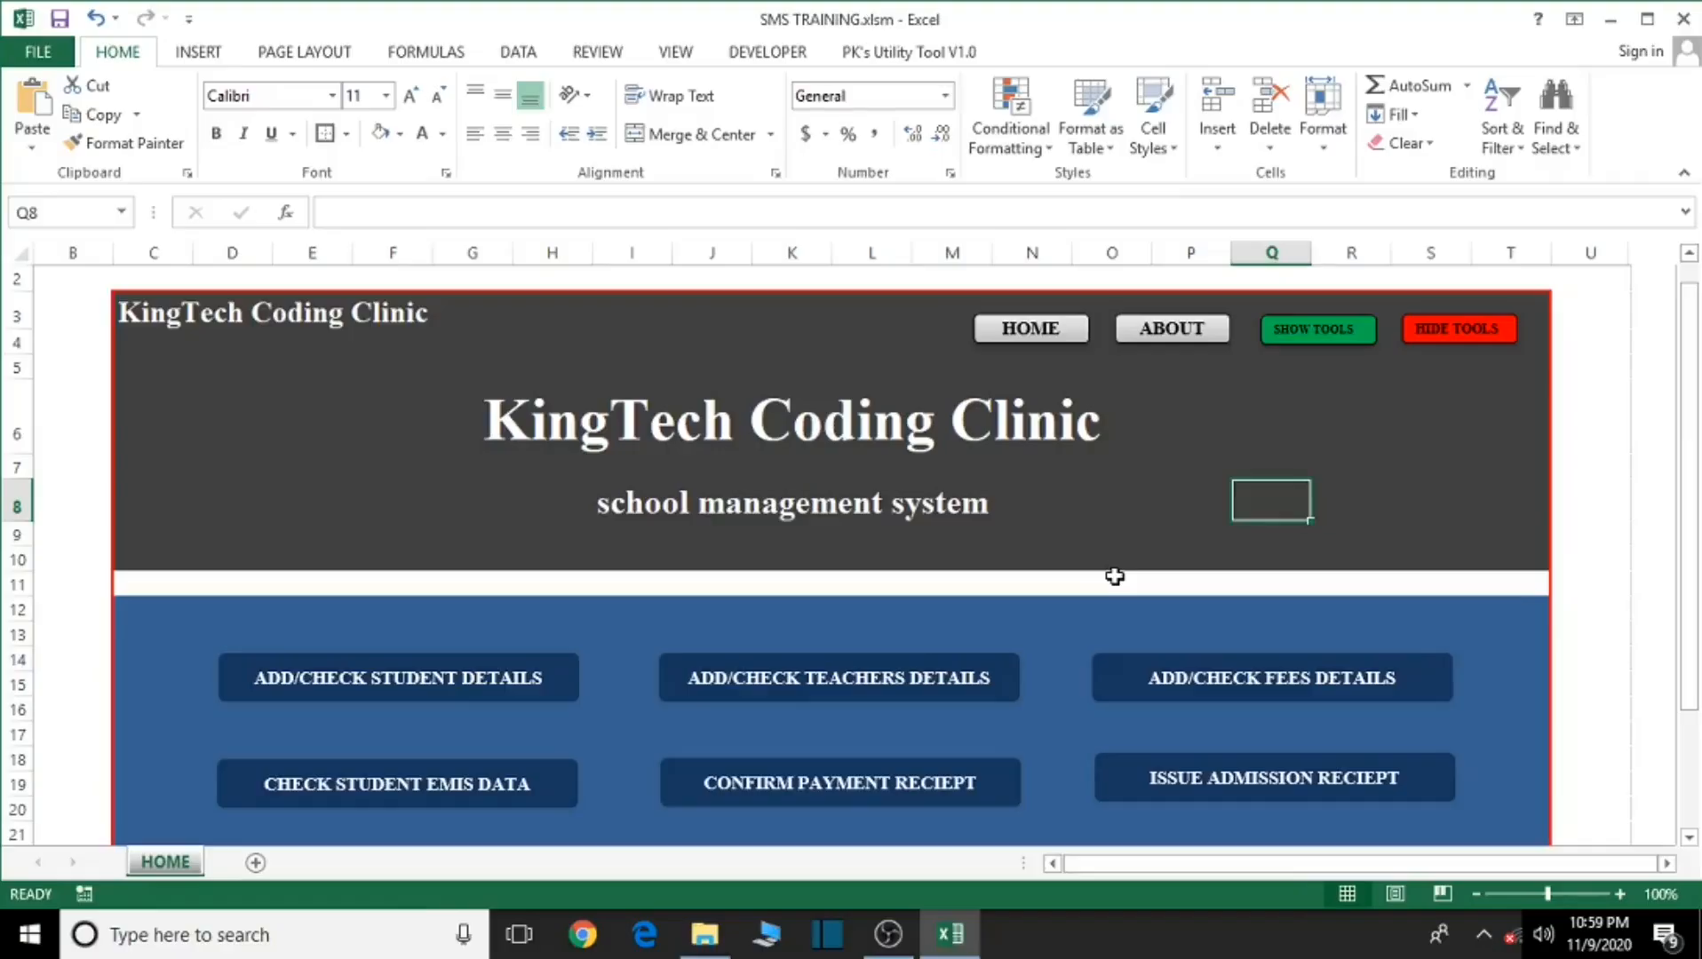
scroll(1114, 578, "down", 2)
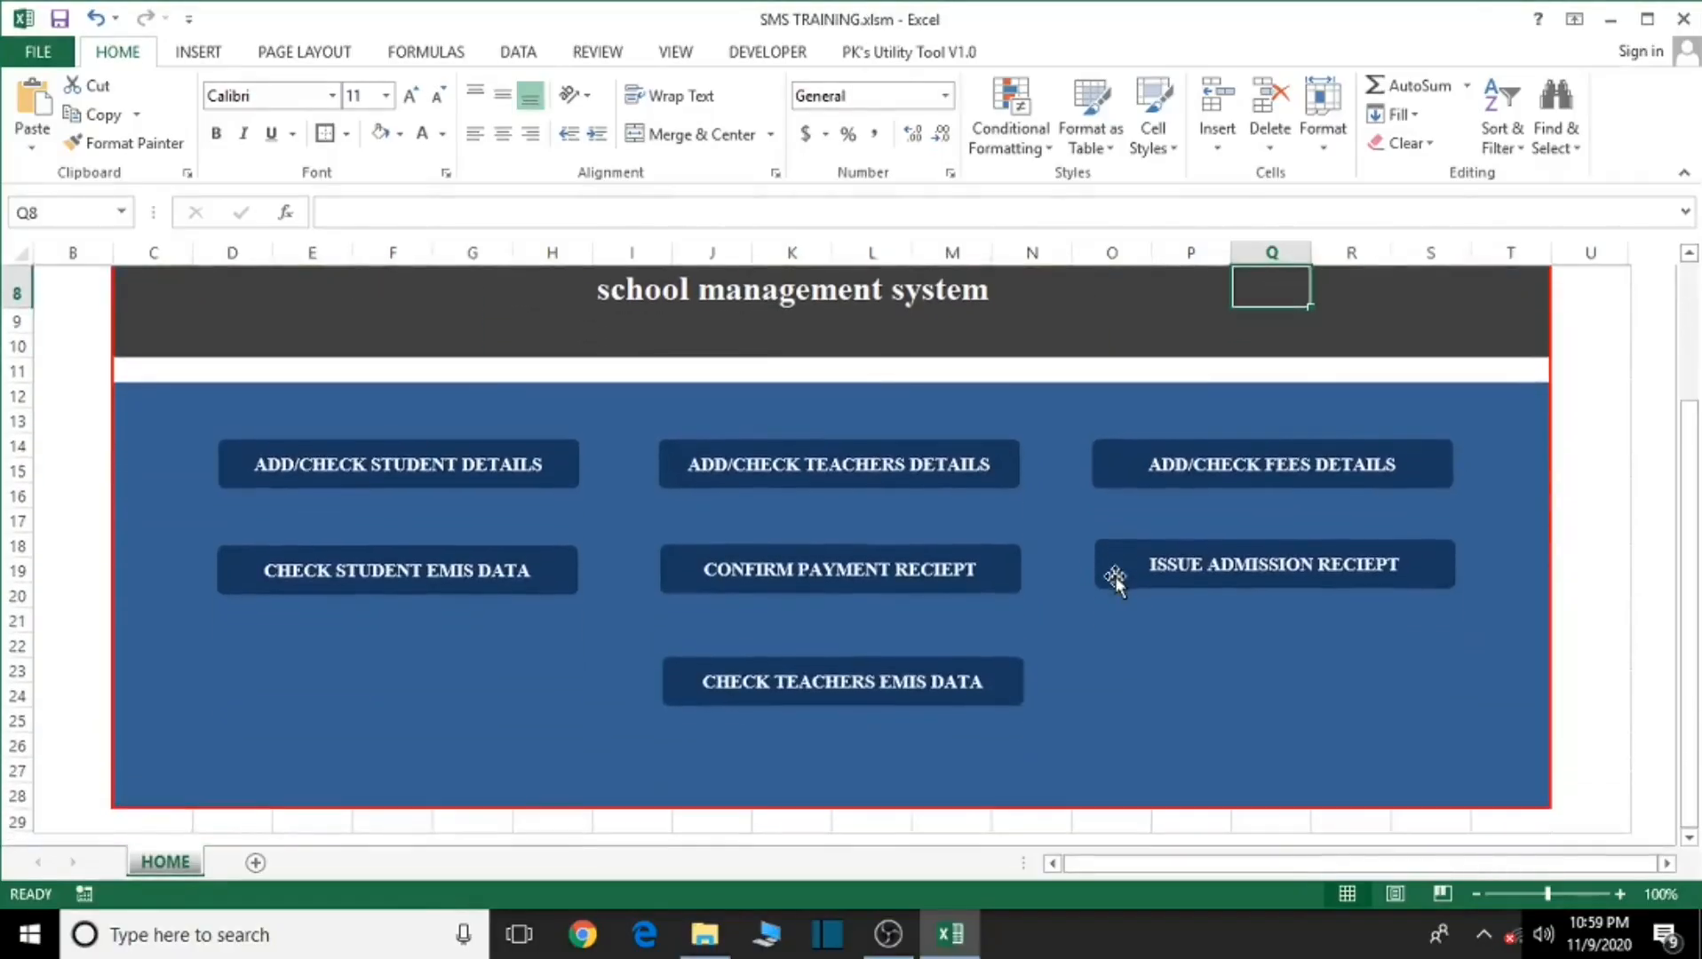